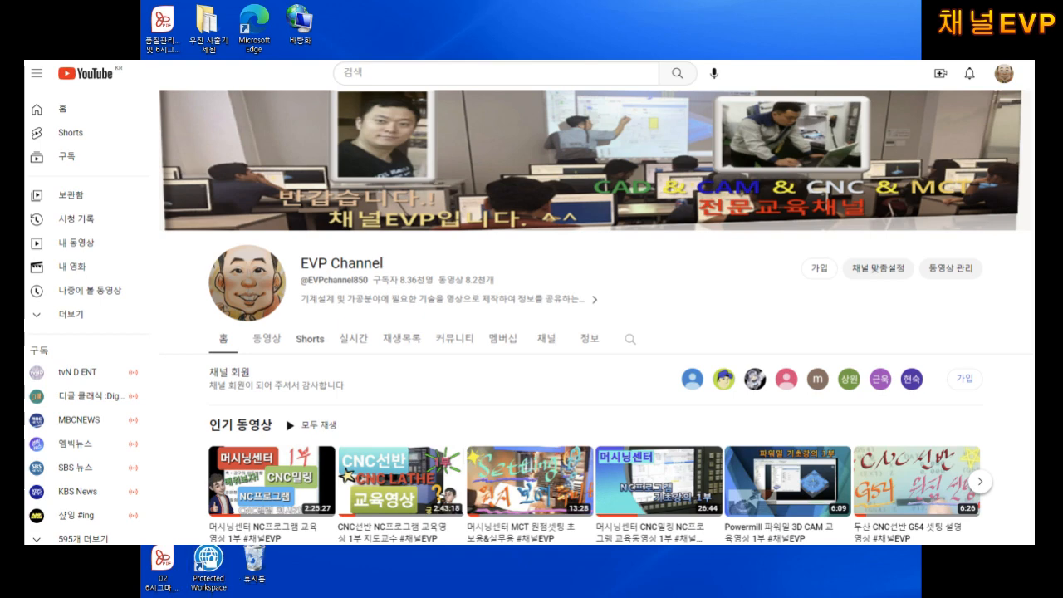
- Open the Windows environment variables from the computer's advanced system settings
{"action": "left_click", "coordinate": [159, 597]}
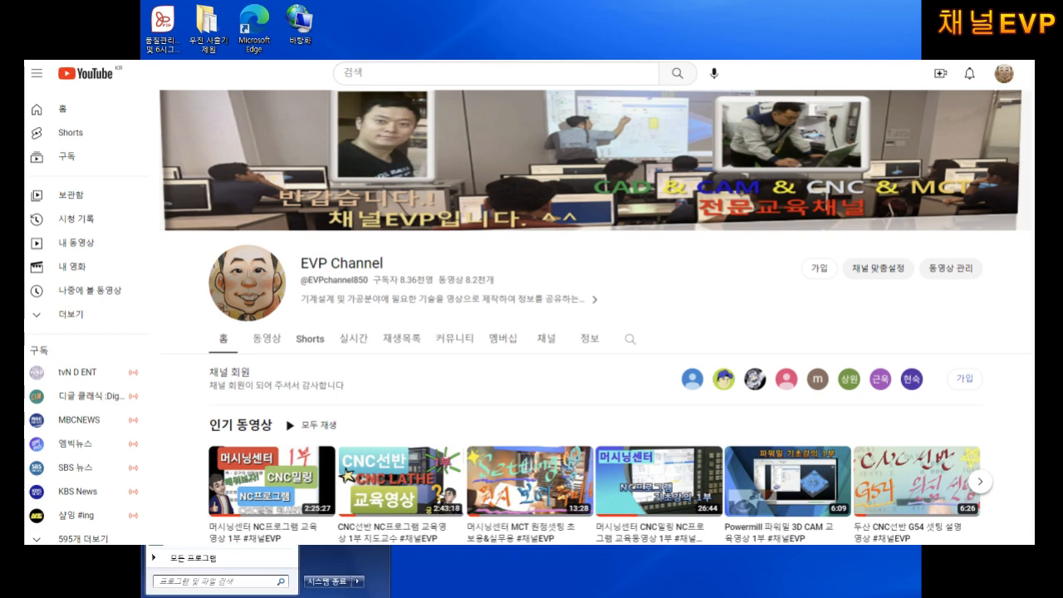
{"action": "left_click", "coordinate": [334, 424]}
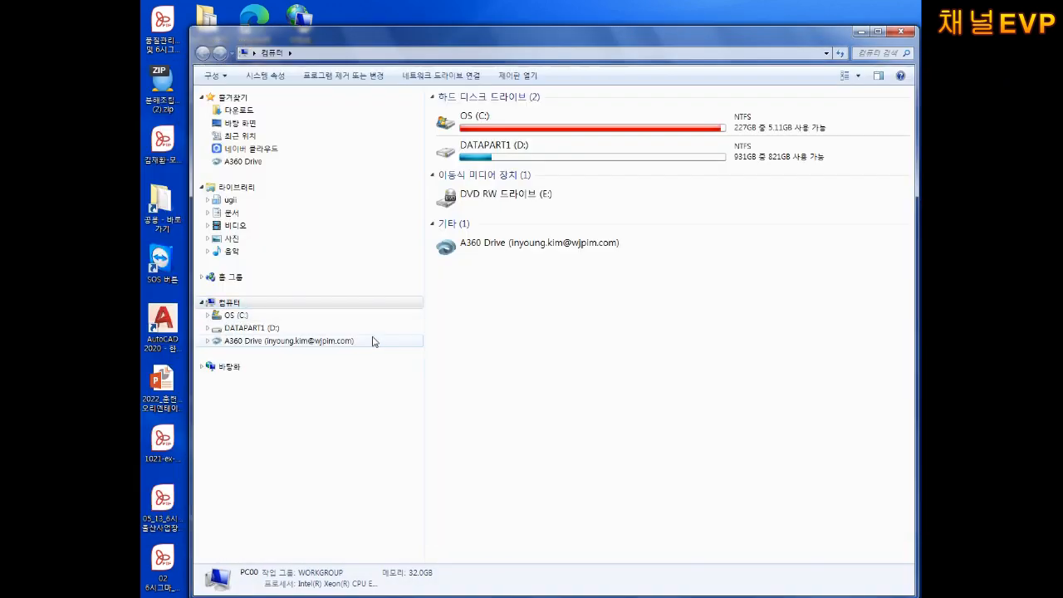
{"action": "right_click", "coordinate": [249, 304]}
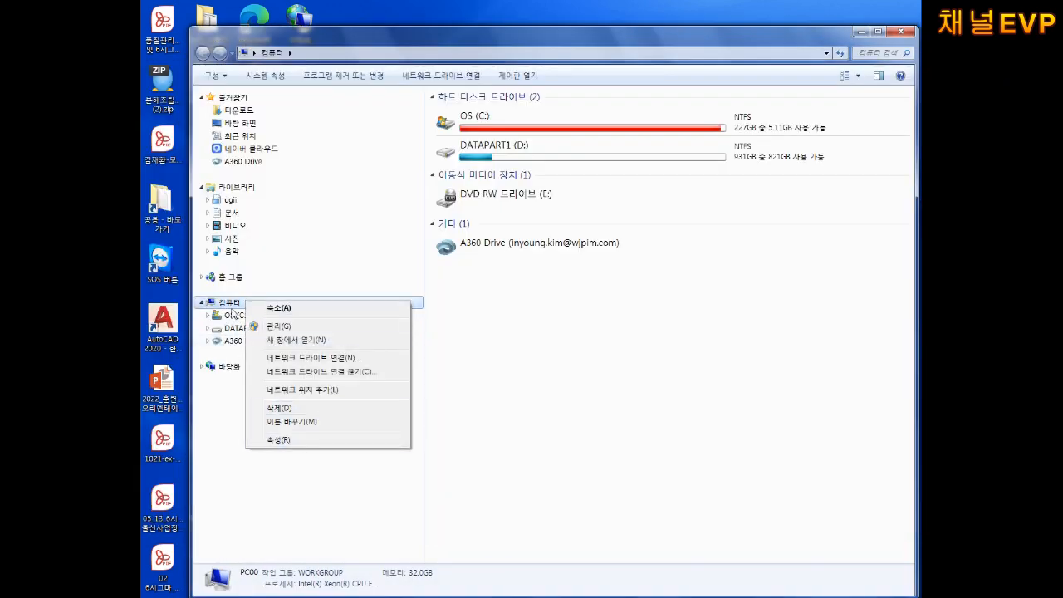
{"action": "left_click", "coordinate": [283, 440]}
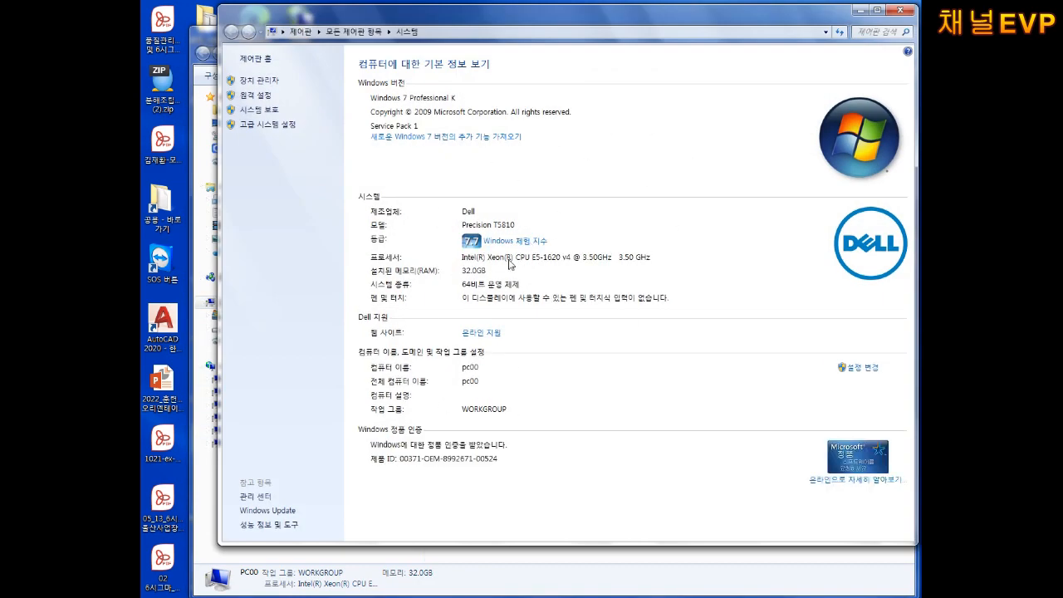
{"action": "left_click_drag", "start_coordinate": [511, 16], "coordinate": [494, 18]}
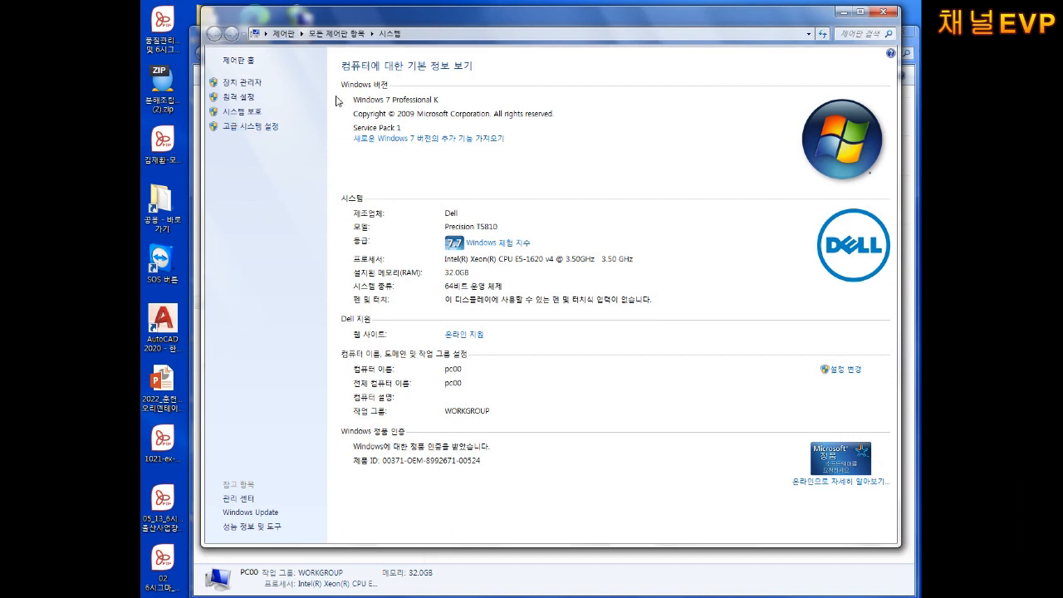
{"action": "left_click", "coordinate": [251, 127]}
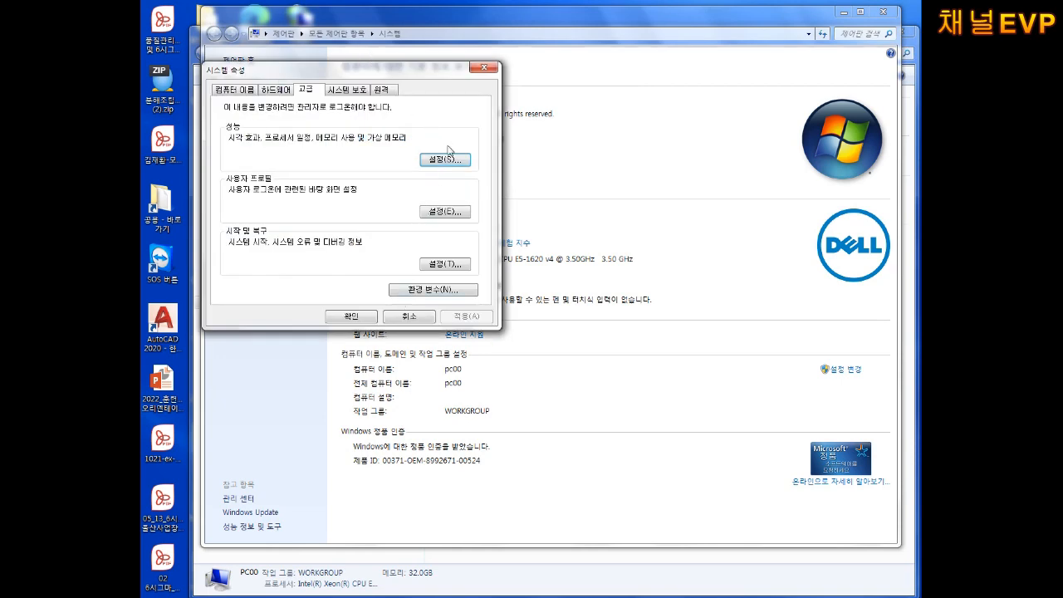
{"action": "left_click", "coordinate": [438, 290]}
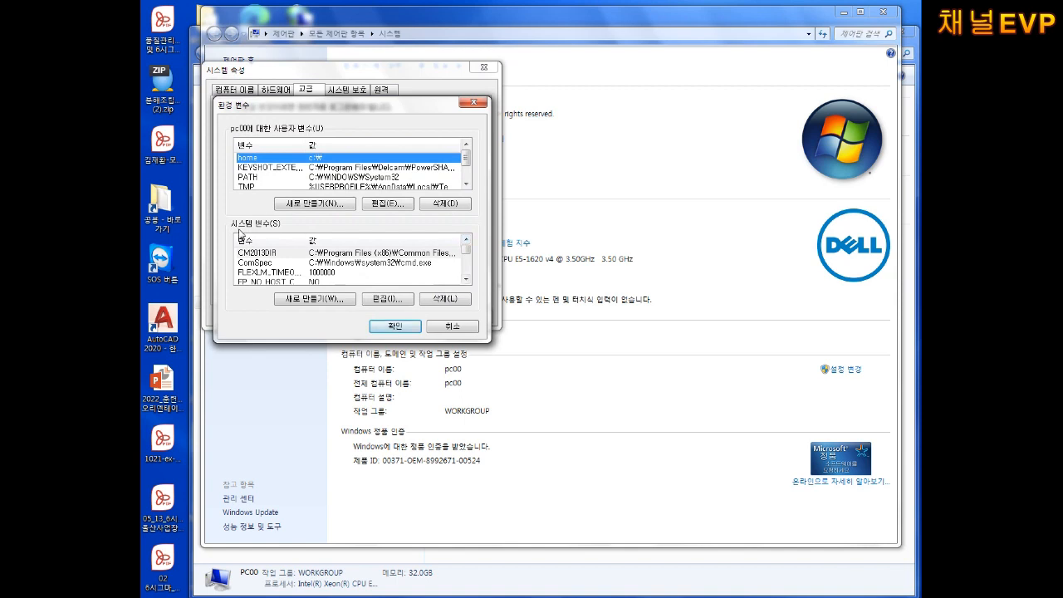
- Check the value of the UGII_LANG system variable and accept the open system dialogs without changing it
{"action": "left_click", "coordinate": [467, 281]}
{"action": "left_click", "coordinate": [467, 280]}
{"action": "left_click", "coordinate": [467, 281]}
{"action": "left_click", "coordinate": [467, 280]}
{"action": "left_click", "coordinate": [466, 280]}
{"action": "left_click", "coordinate": [467, 280]}
{"action": "left_click", "coordinate": [467, 281]}
{"action": "left_click", "coordinate": [467, 281]}
{"action": "left_click", "coordinate": [467, 281]}
{"action": "left_click", "coordinate": [466, 280]}
{"action": "left_click", "coordinate": [467, 280]}
{"action": "left_click", "coordinate": [467, 281]}
{"action": "left_click", "coordinate": [467, 281]}
{"action": "left_click", "coordinate": [466, 281]}
{"action": "left_click", "coordinate": [466, 281]}
{"action": "left_click", "coordinate": [466, 280]}
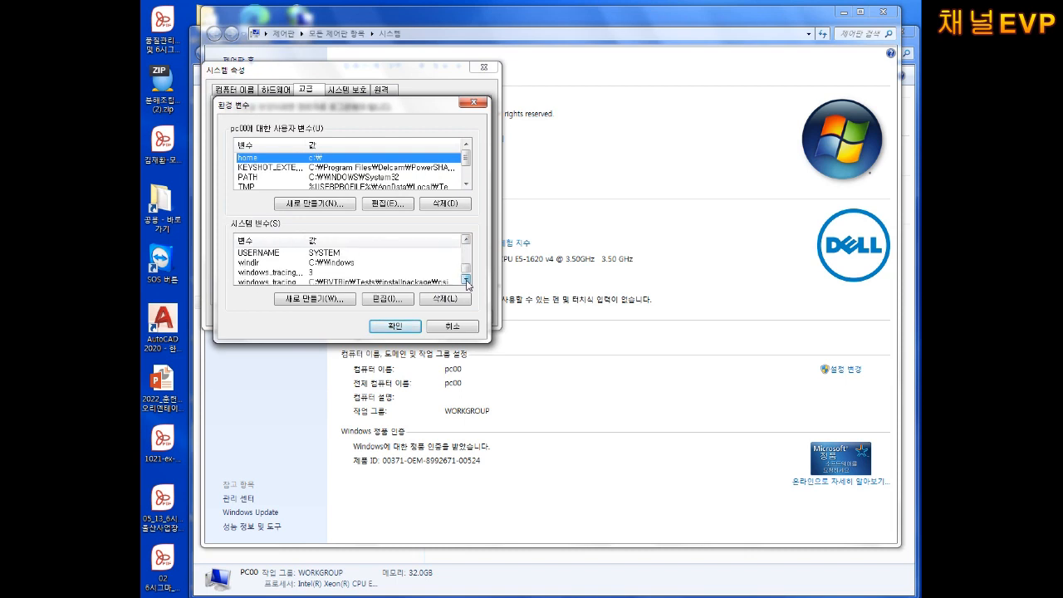
{"action": "left_click", "coordinate": [467, 281]}
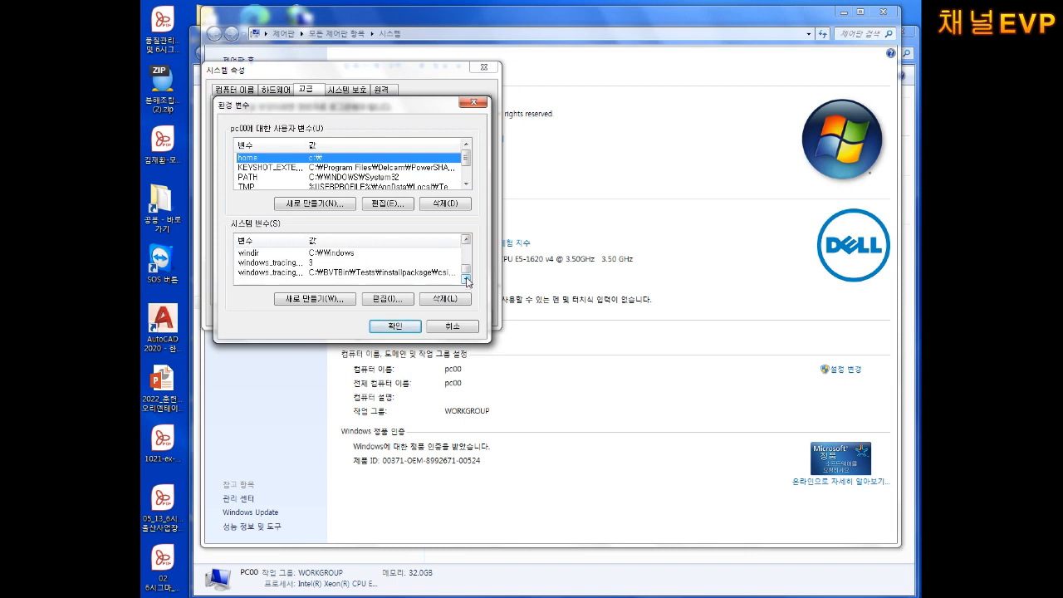
{"action": "left_click", "coordinate": [467, 240]}
{"action": "left_click", "coordinate": [467, 240]}
{"action": "left_click", "coordinate": [467, 240]}
{"action": "left_click", "coordinate": [466, 240]}
{"action": "left_click", "coordinate": [467, 240]}
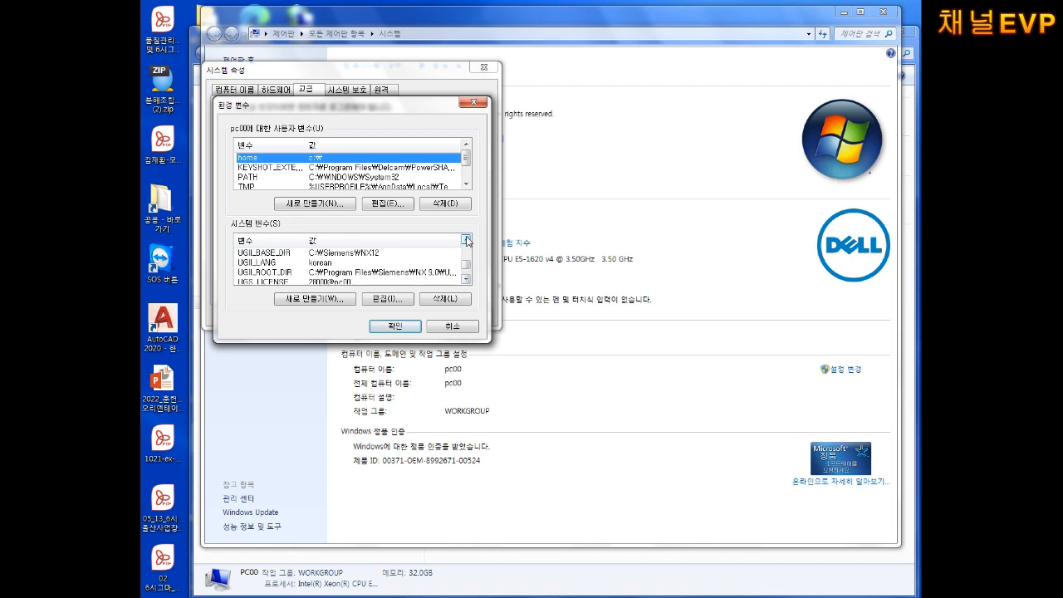
{"action": "left_click", "coordinate": [334, 264]}
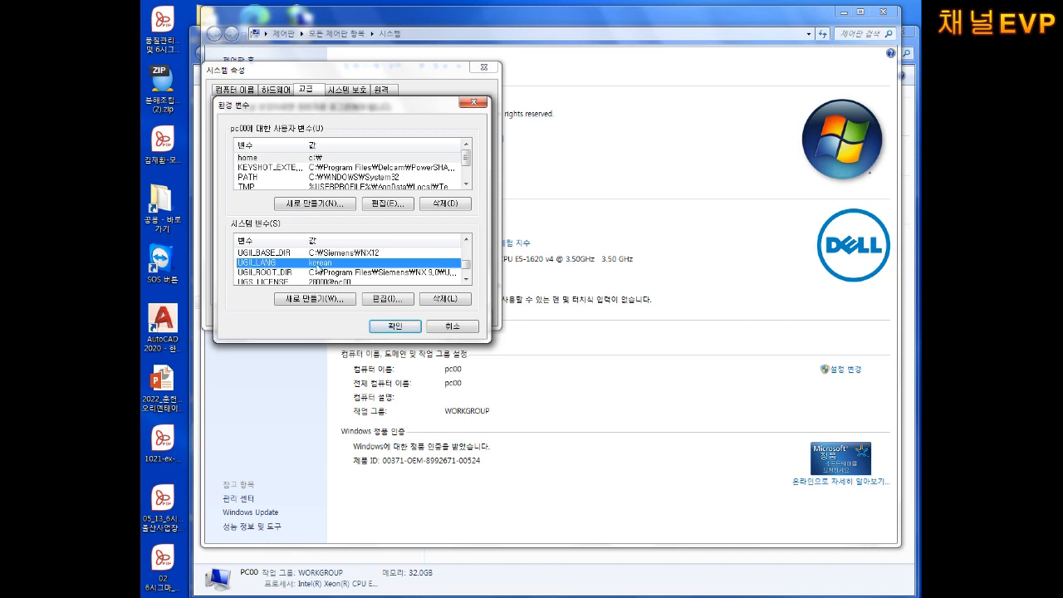
{"action": "double_click", "coordinate": [327, 268]}
{"action": "left_click", "coordinate": [371, 175]}
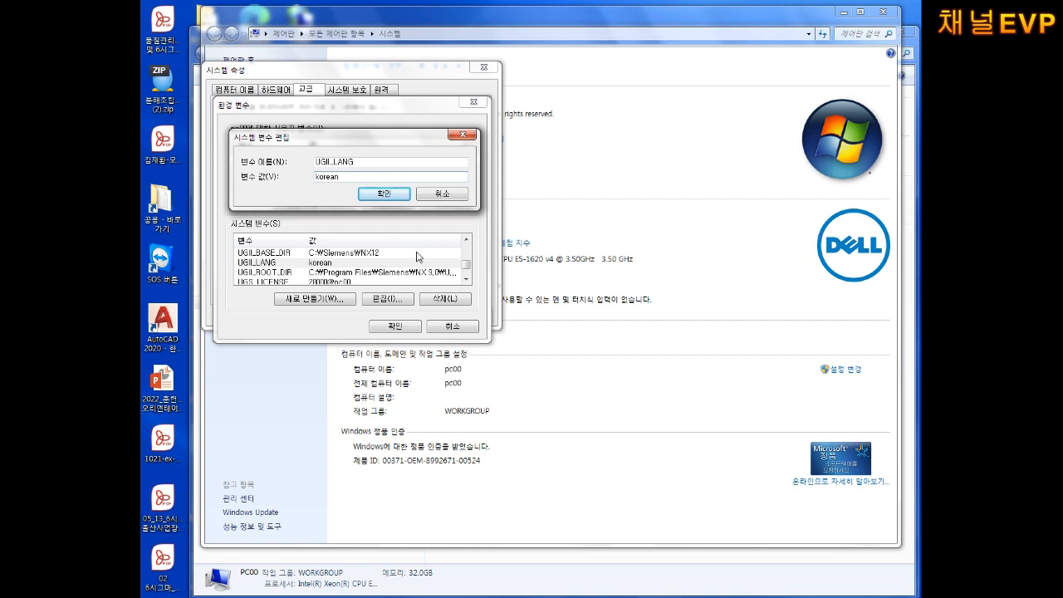
{"action": "left_click", "coordinate": [394, 196]}
{"action": "left_click", "coordinate": [394, 326]}
{"action": "left_click", "coordinate": [348, 314]}
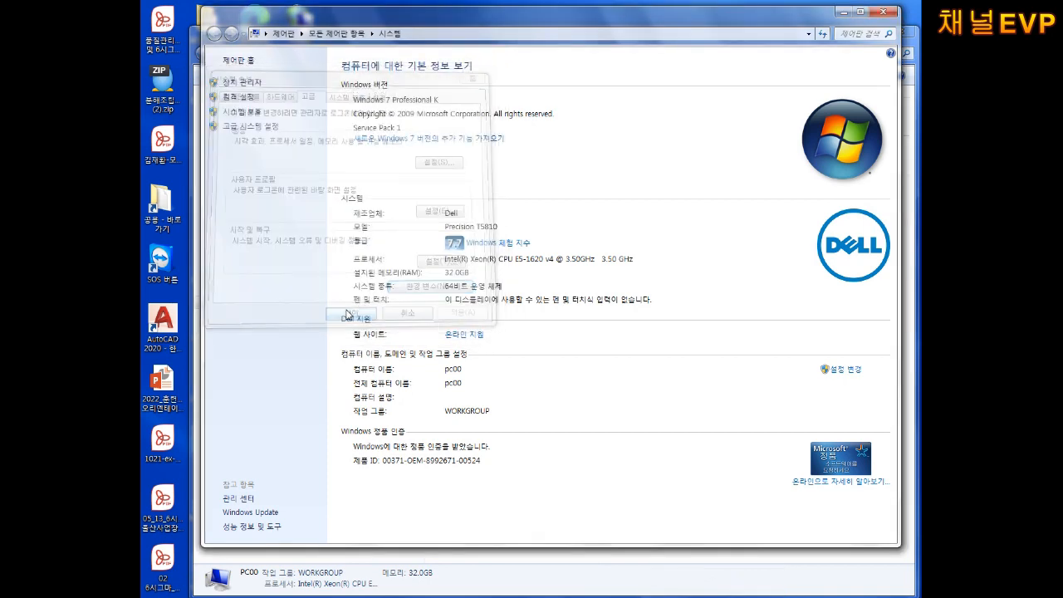
- Launch NX 11.0 and start creating a new file
{"action": "left_click", "coordinate": [161, 597]}
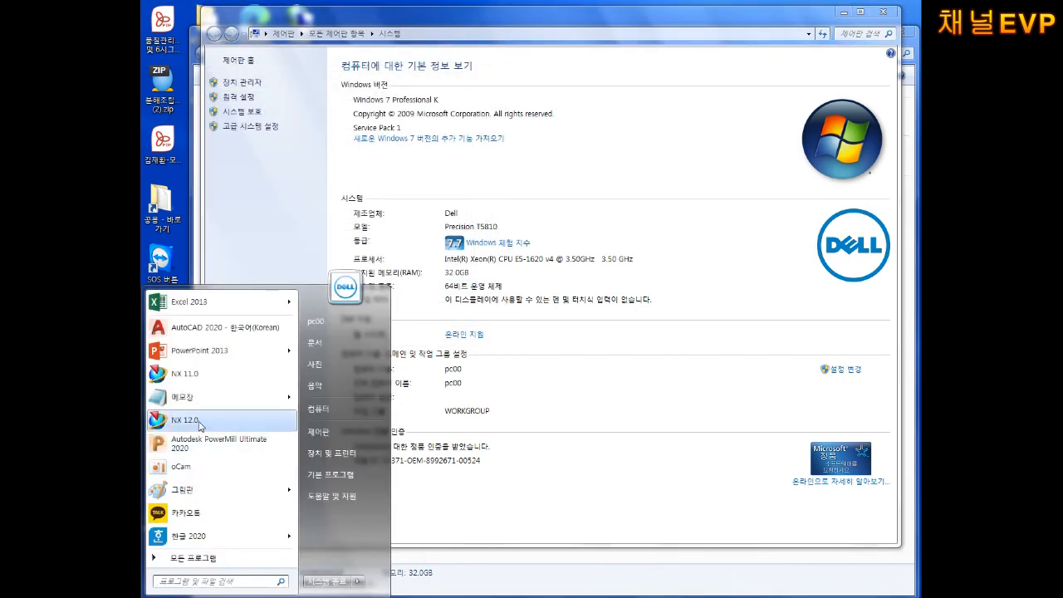
{"action": "left_click", "coordinate": [209, 375]}
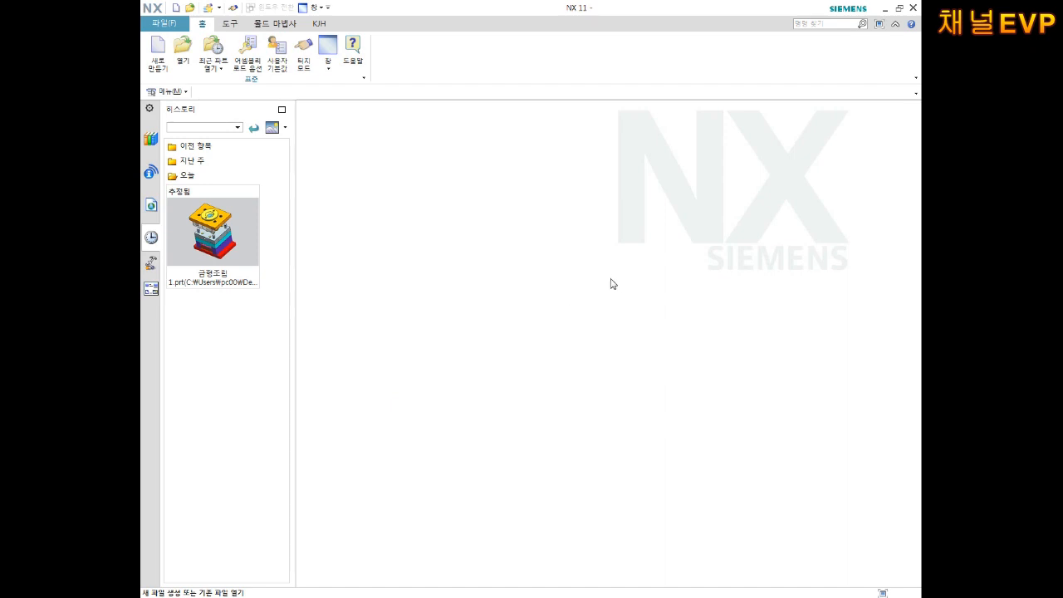
{"action": "left_click", "coordinate": [158, 55]}
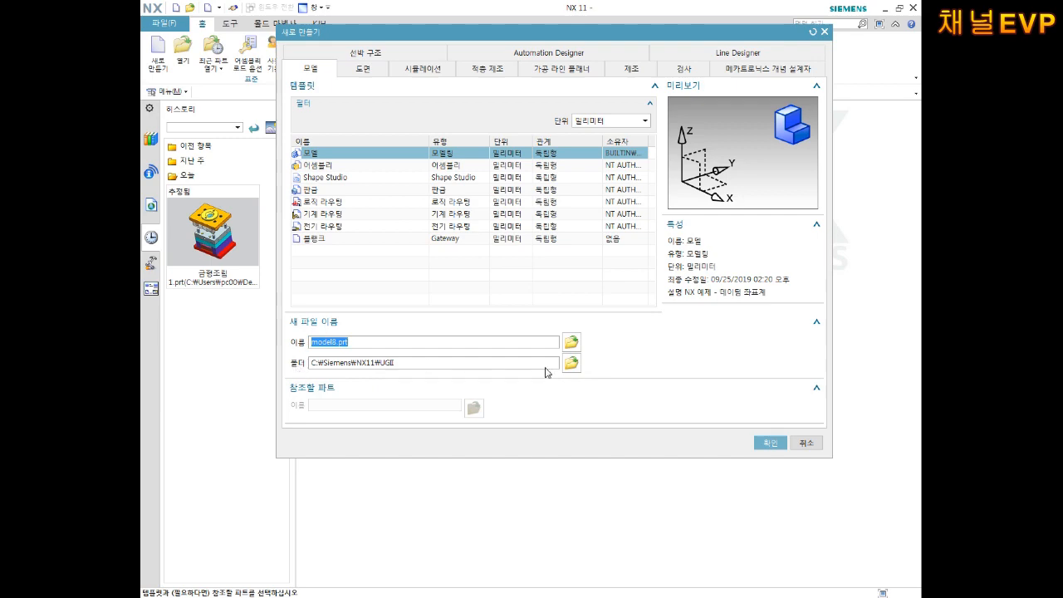
- Set the new file's folder to the 분해조립가상 folder on the desktop
{"action": "left_click", "coordinate": [571, 362]}
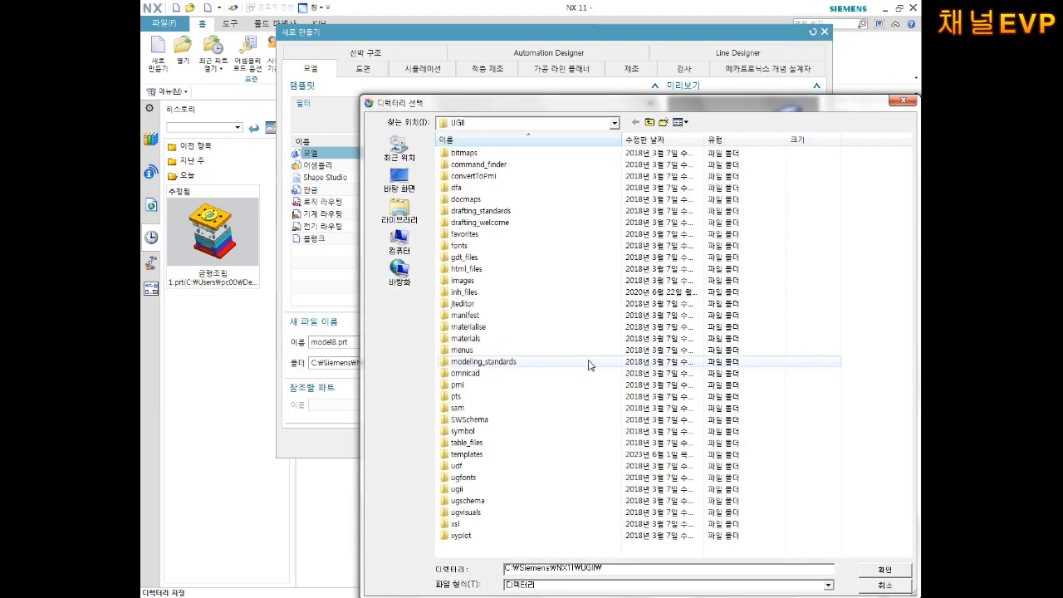
{"action": "left_click", "coordinate": [614, 123]}
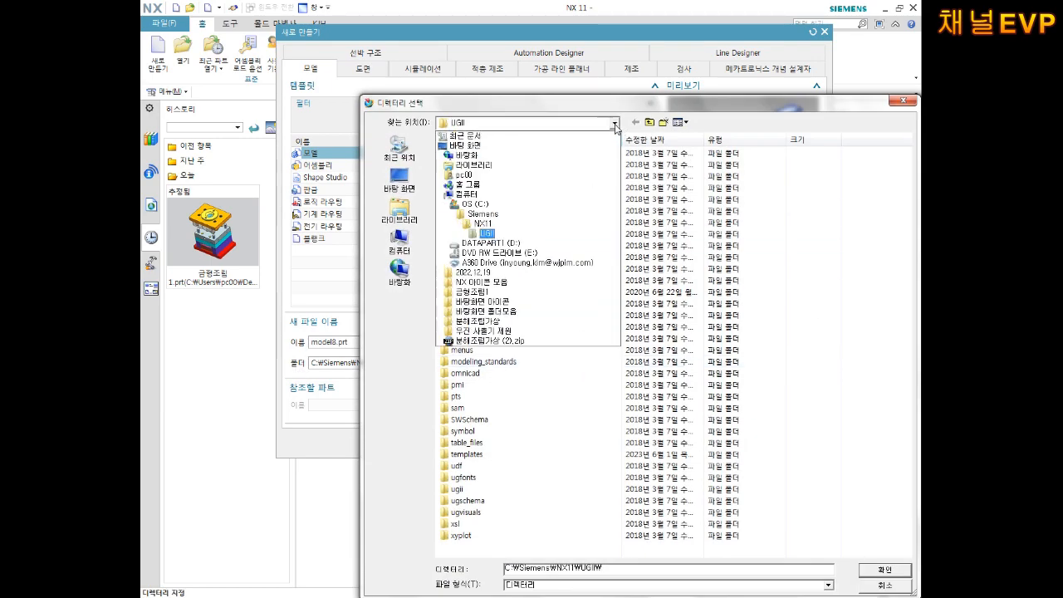
{"action": "left_click", "coordinate": [513, 147]}
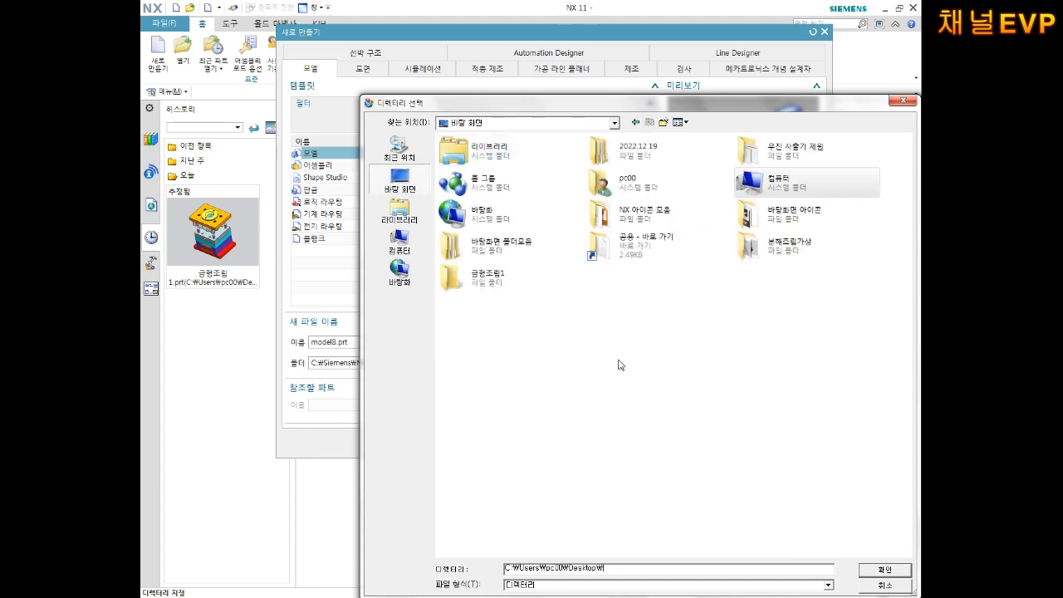
{"action": "double_click", "coordinate": [778, 253]}
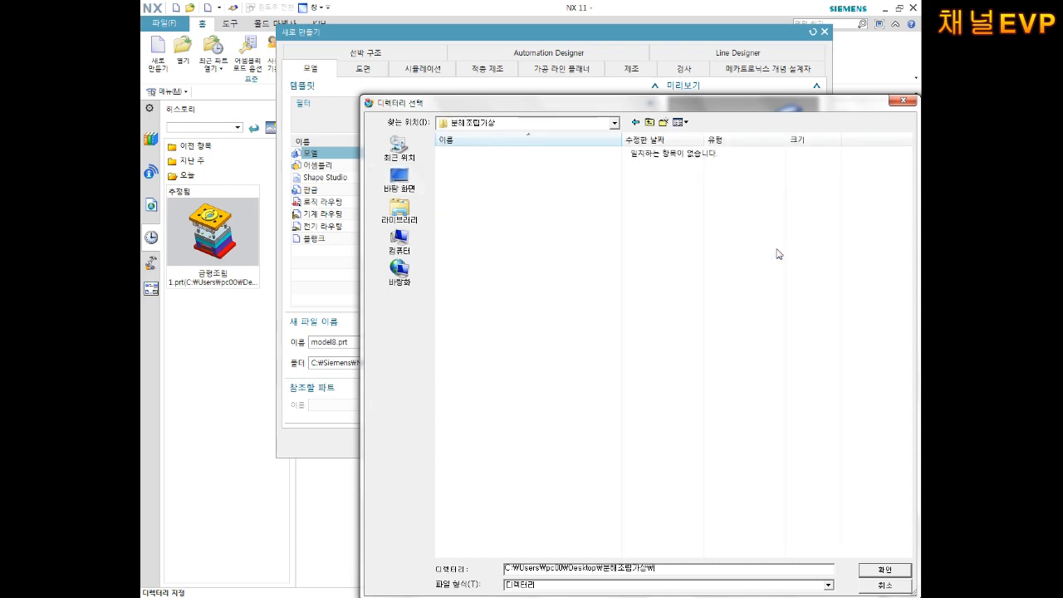
{"action": "left_click_drag", "start_coordinate": [669, 104], "coordinate": [589, 46]}
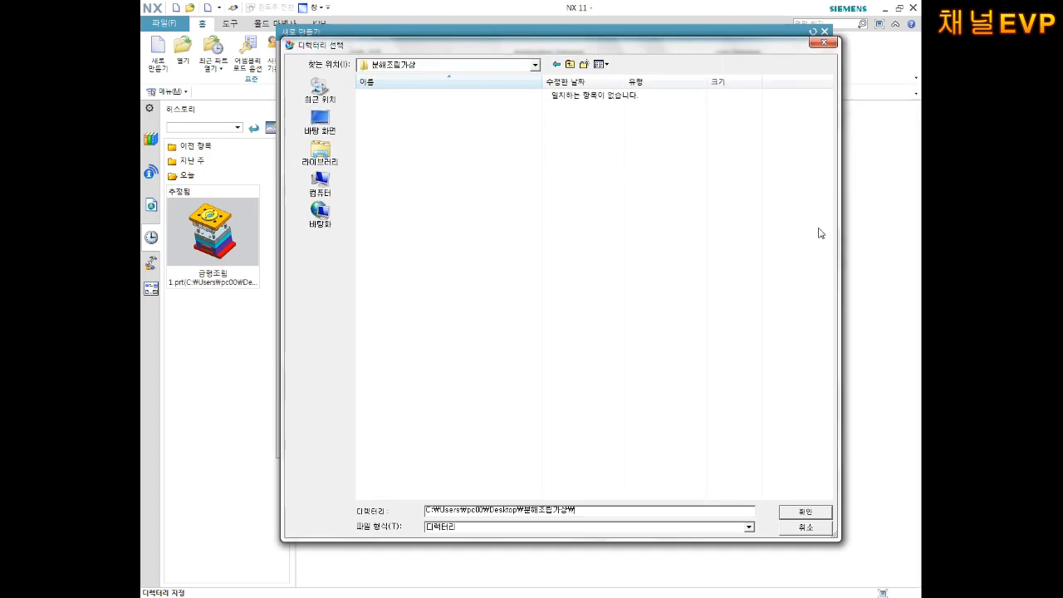
{"action": "left_click", "coordinate": [808, 515]}
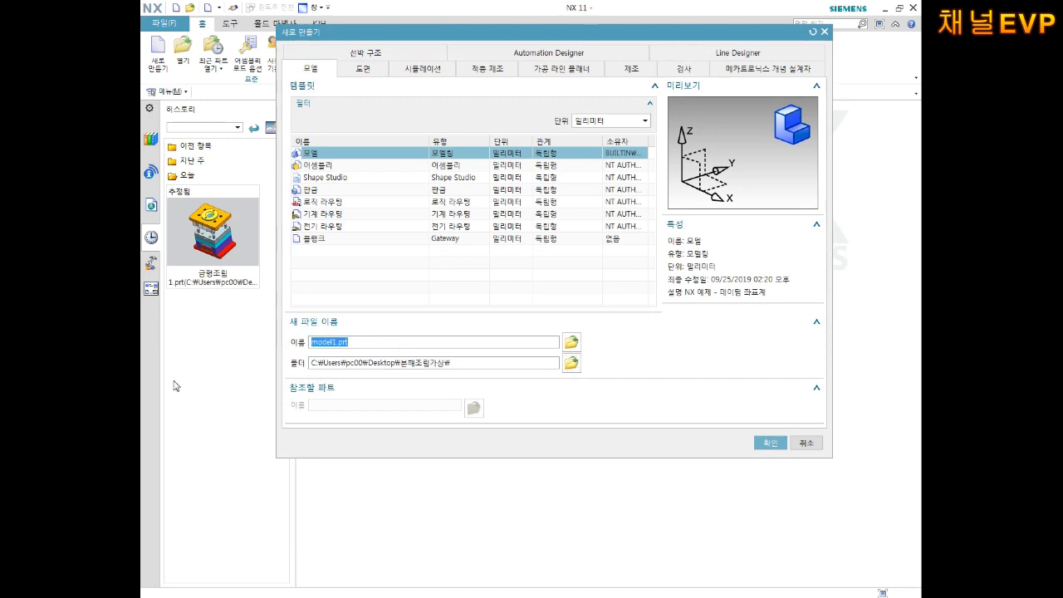
- Create a file named 20230605조립 from the 어셈블리 (assembly) template and dismiss the automatically opened component dialog
{"action": "type", "text": "20230605조립"}
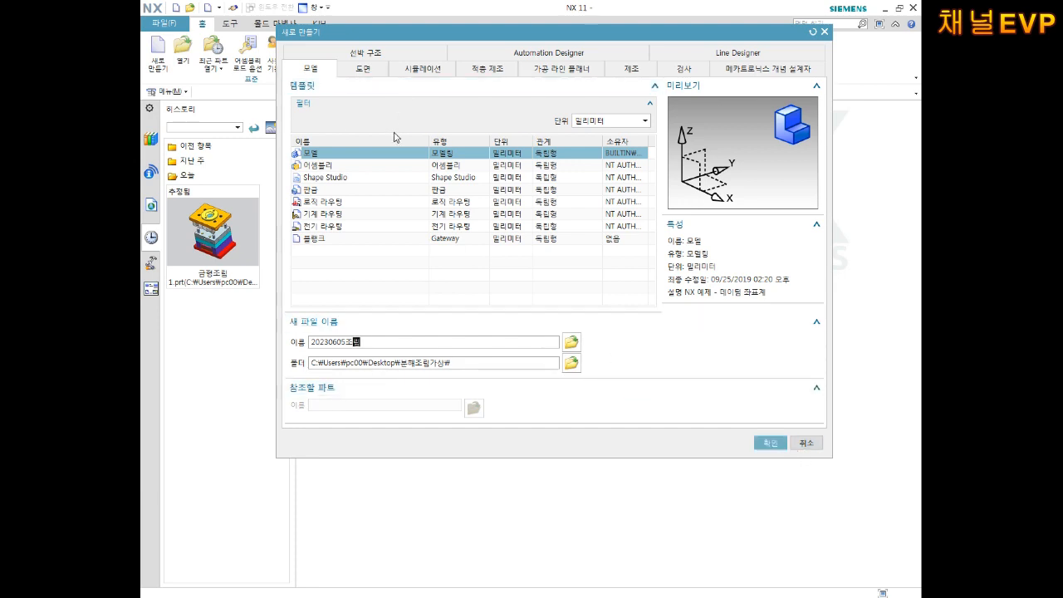
{"action": "left_click", "coordinate": [320, 167]}
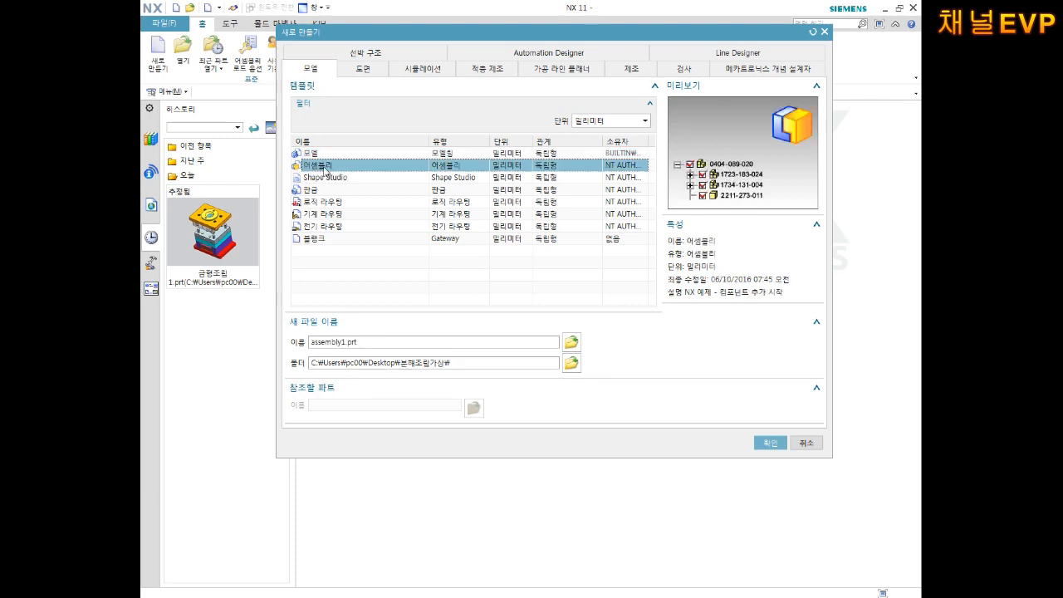
{"action": "left_click", "coordinate": [329, 156]}
{"action": "left_click", "coordinate": [323, 168]}
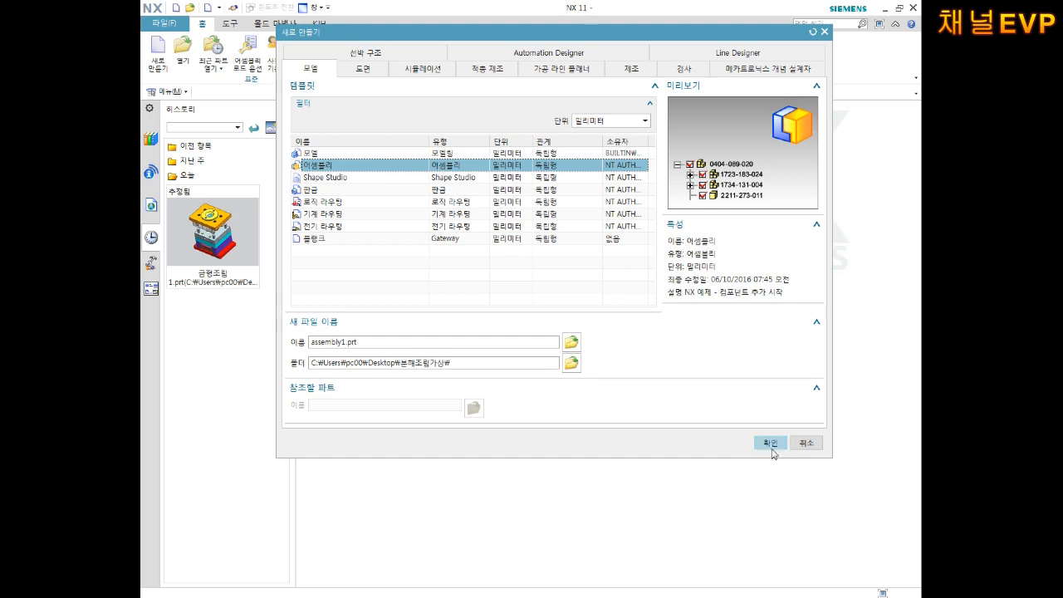
{"action": "double_click", "coordinate": [383, 344]}
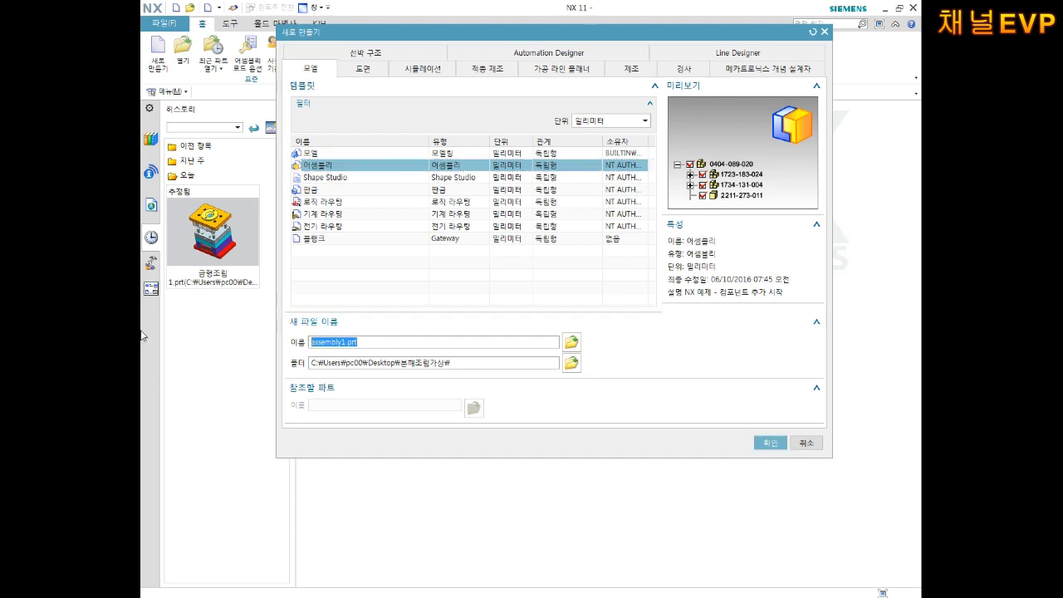
{"action": "type", "text": "20230605조리"}
{"action": "left_click", "coordinate": [769, 443]}
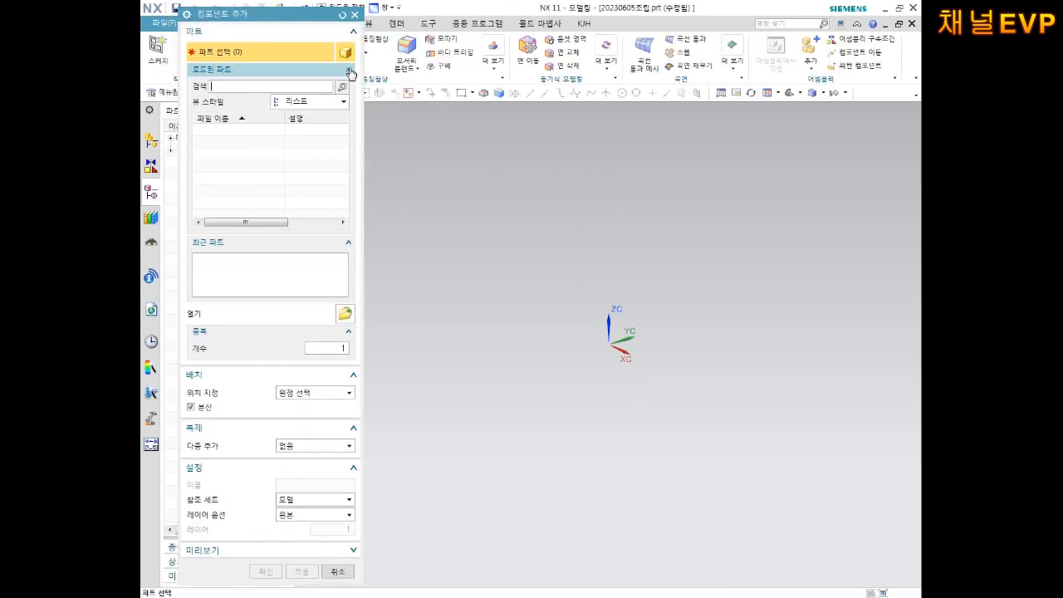
{"action": "left_click", "coordinate": [353, 17]}
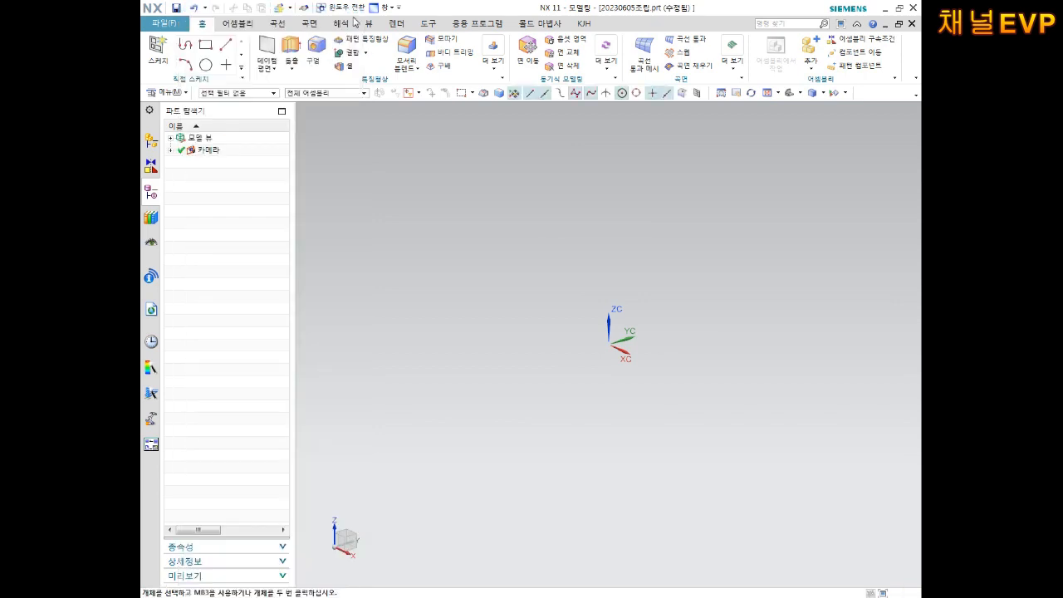
- Start adding a component to the assembly and load the part file 8번가동측설치판_stp.prt
{"action": "left_click", "coordinate": [246, 30]}
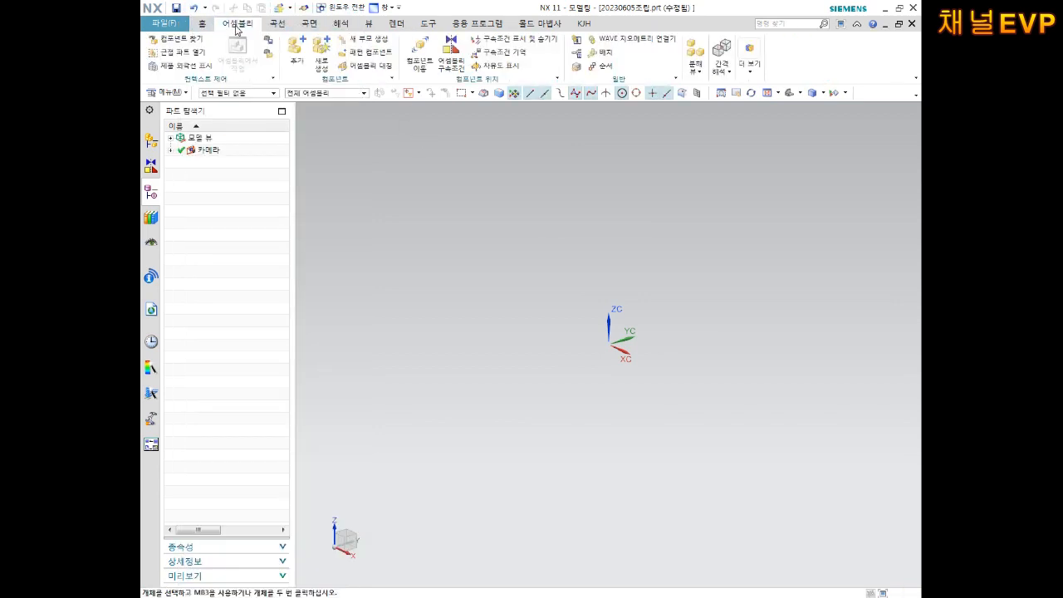
{"action": "left_click", "coordinate": [297, 64]}
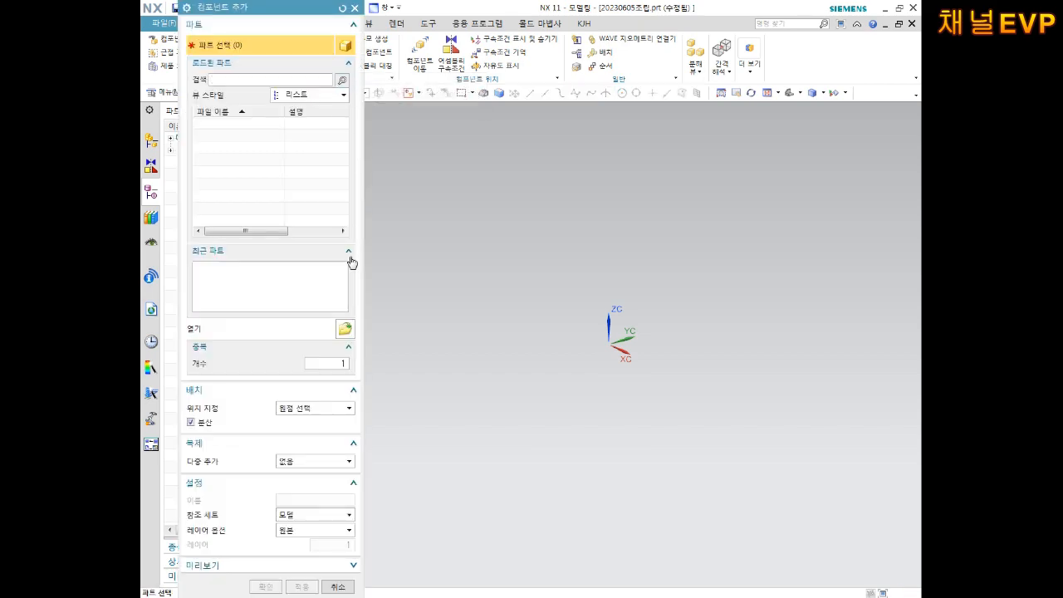
{"action": "left_click", "coordinate": [344, 328]}
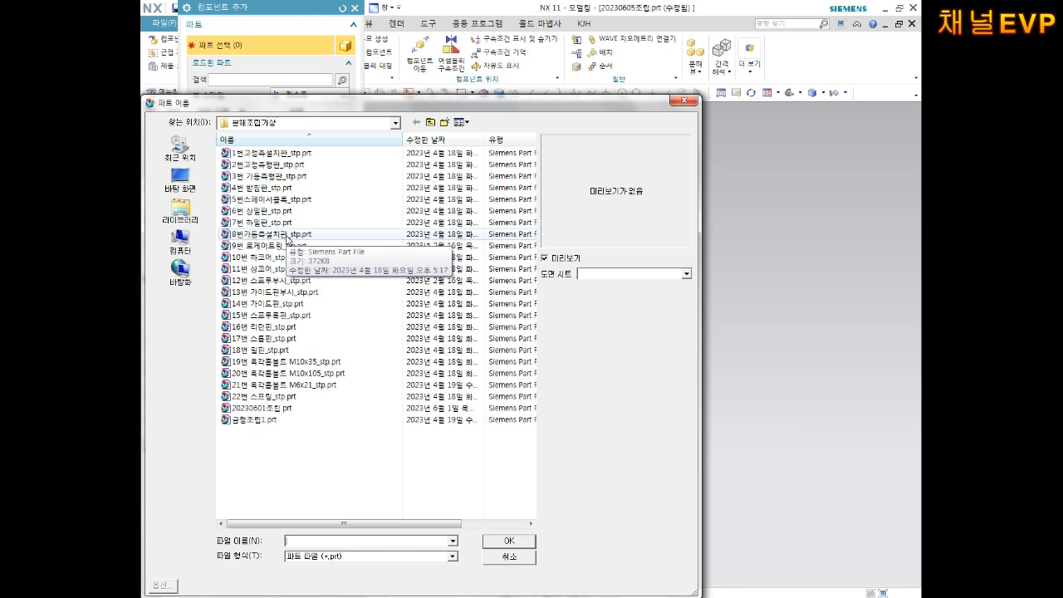
{"action": "left_click", "coordinate": [288, 235]}
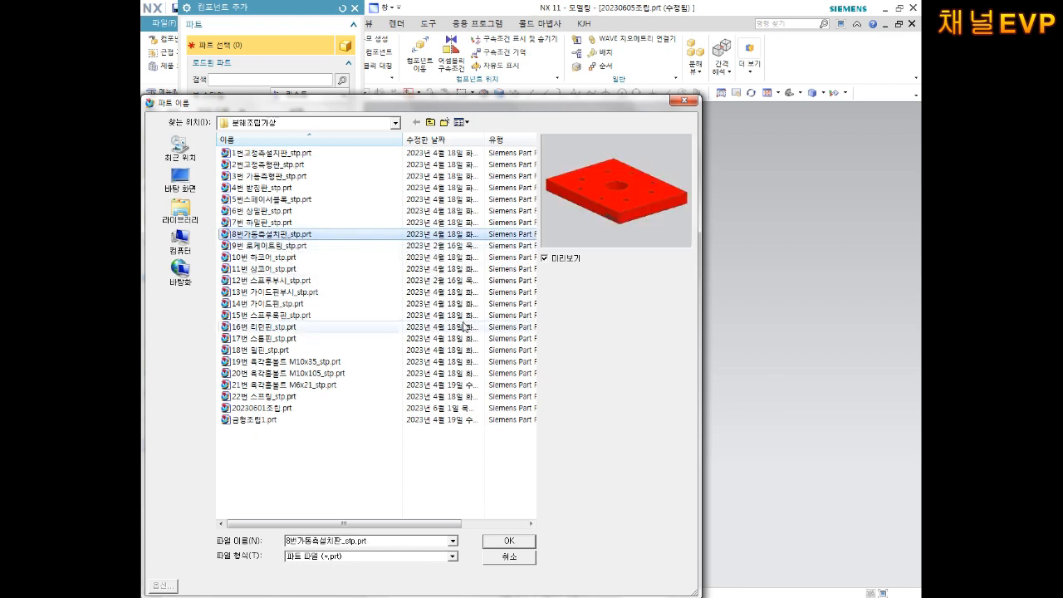
{"action": "left_click", "coordinate": [525, 541]}
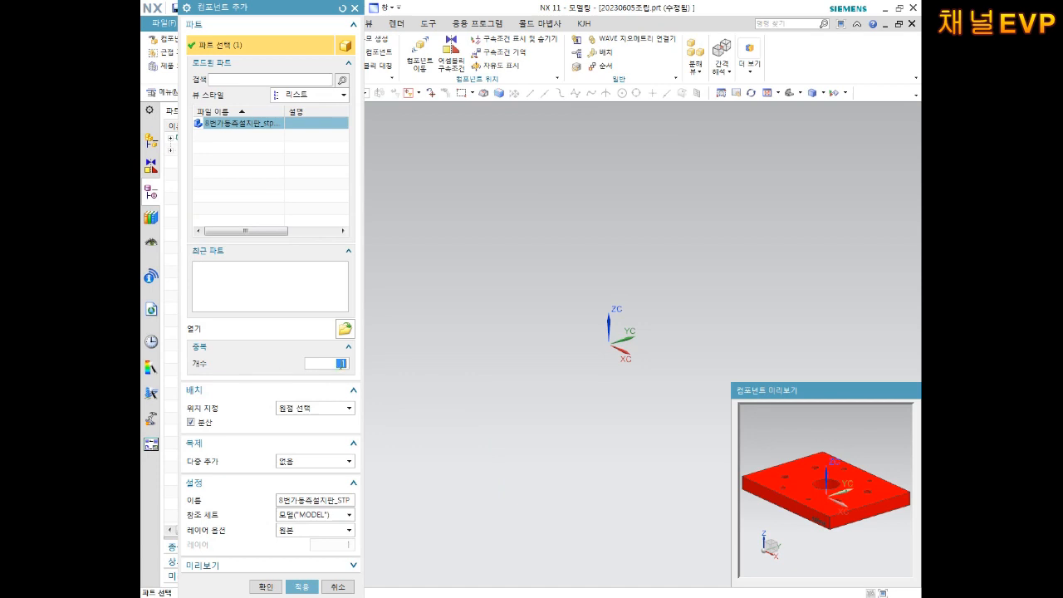
{"action": "left_click", "coordinate": [349, 346]}
{"action": "left_click", "coordinate": [353, 367]}
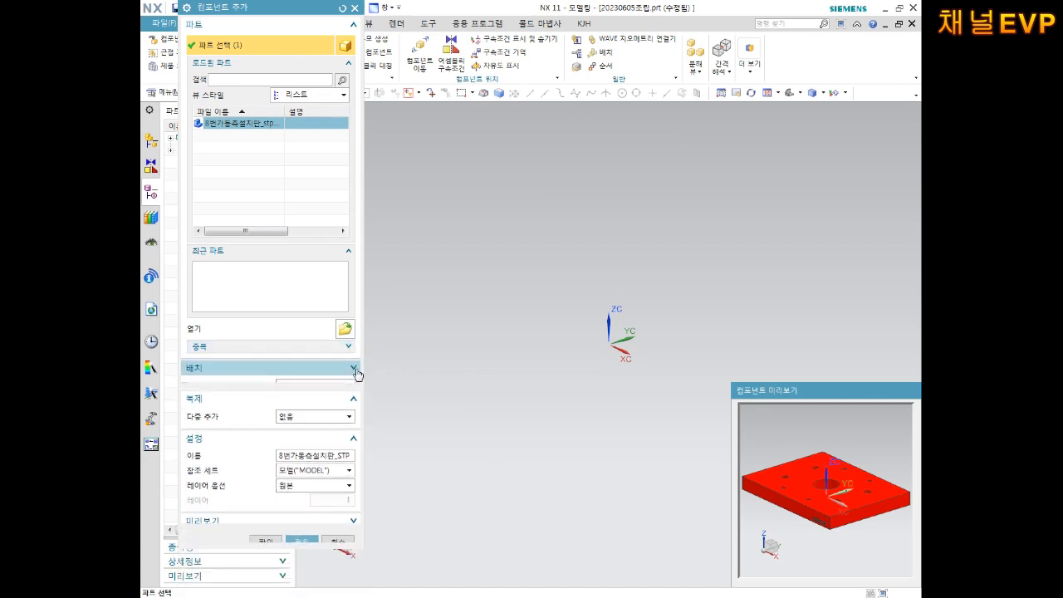
{"action": "left_click", "coordinate": [357, 384]}
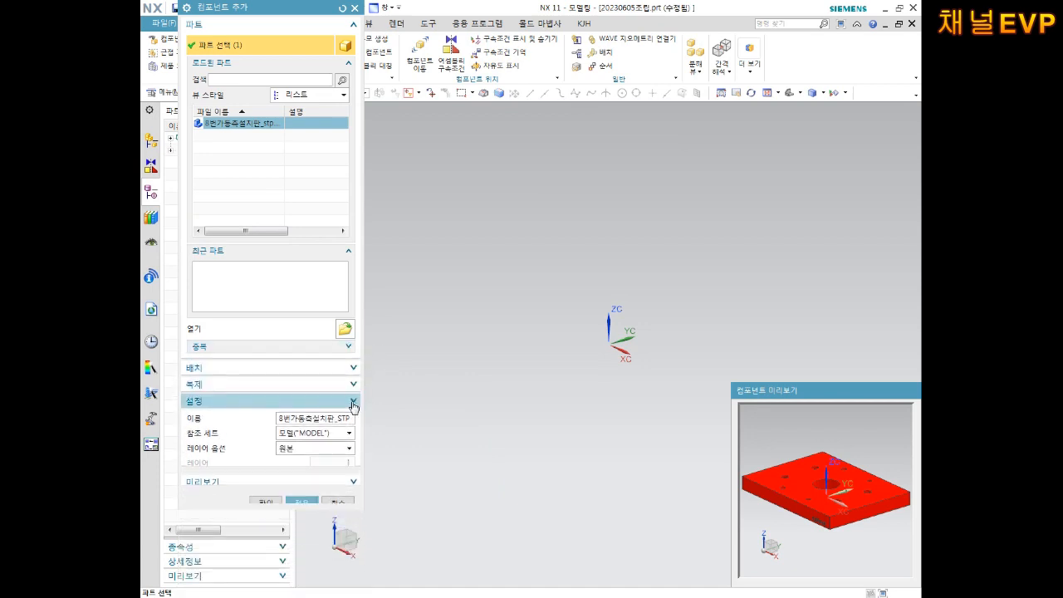
{"action": "left_click", "coordinate": [355, 400]}
{"action": "left_click", "coordinate": [354, 368]}
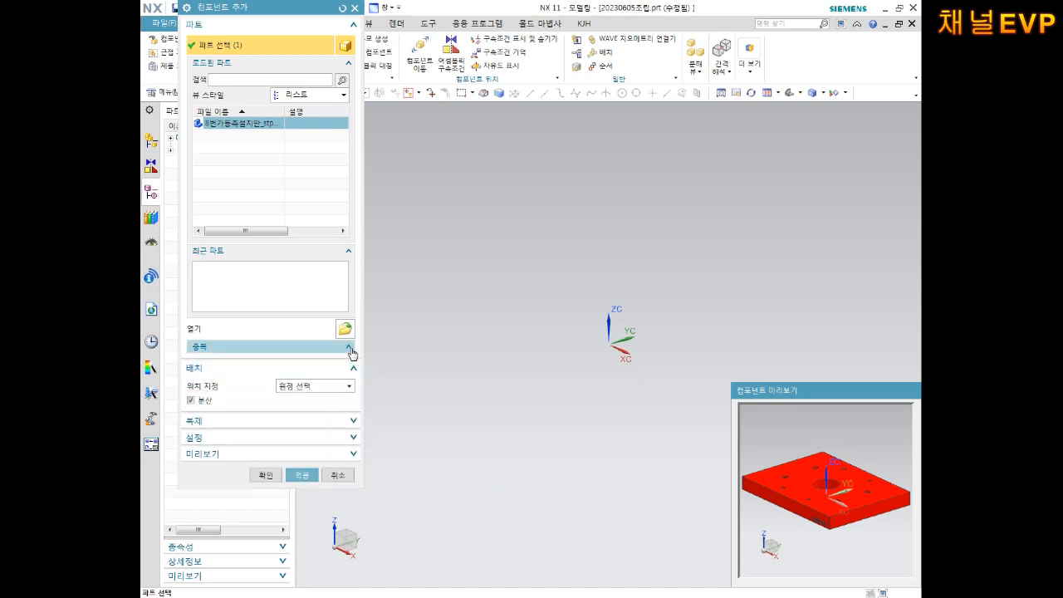
{"action": "left_click", "coordinate": [354, 348]}
{"action": "left_click", "coordinate": [353, 443]}
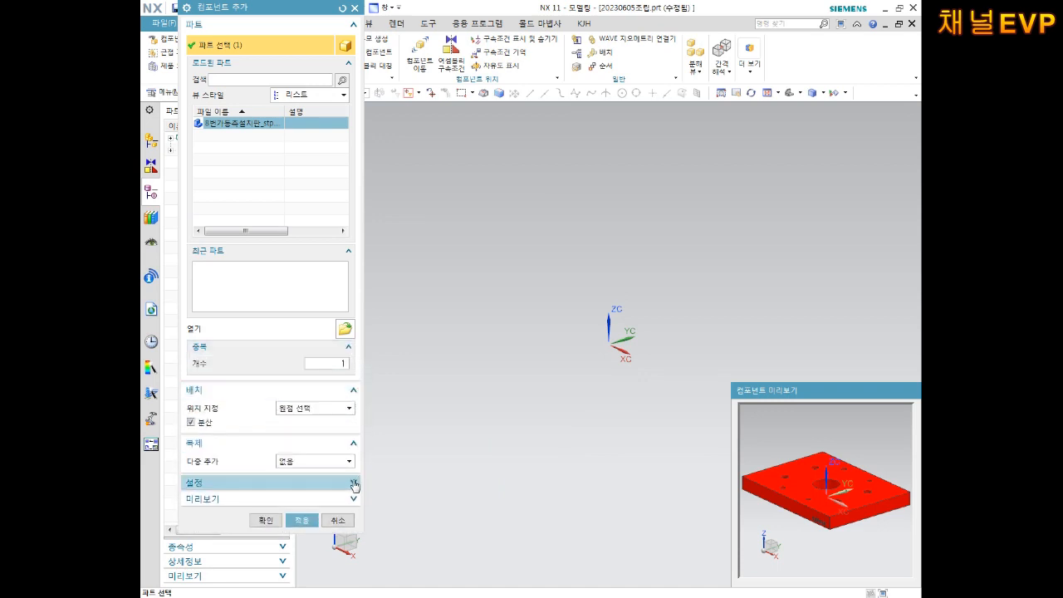
{"action": "left_click", "coordinate": [353, 483]}
{"action": "left_click", "coordinate": [354, 562]}
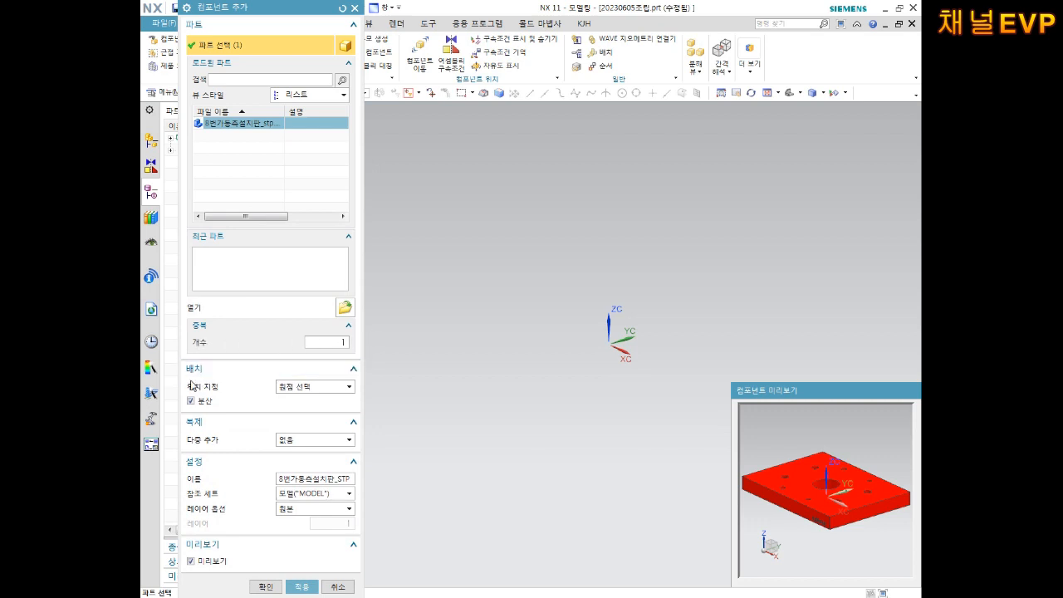
- Place the moving-side mounting plate using the 원점 선택 (select origin) positioning at about X -30.5, Y 20.2, Z 0 mm
{"action": "left_click", "coordinate": [296, 390]}
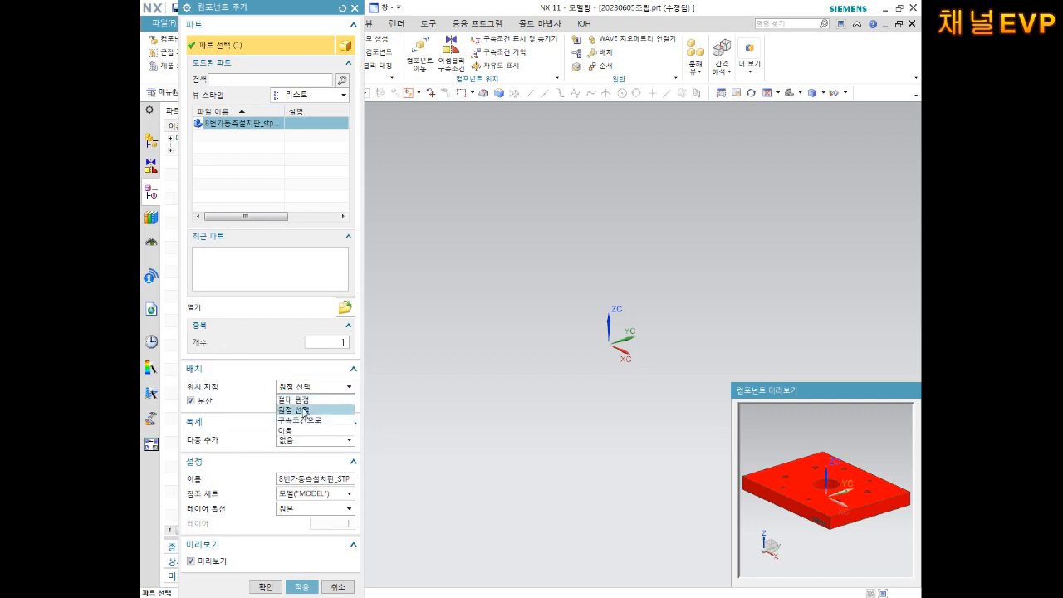
{"action": "left_click", "coordinate": [304, 412]}
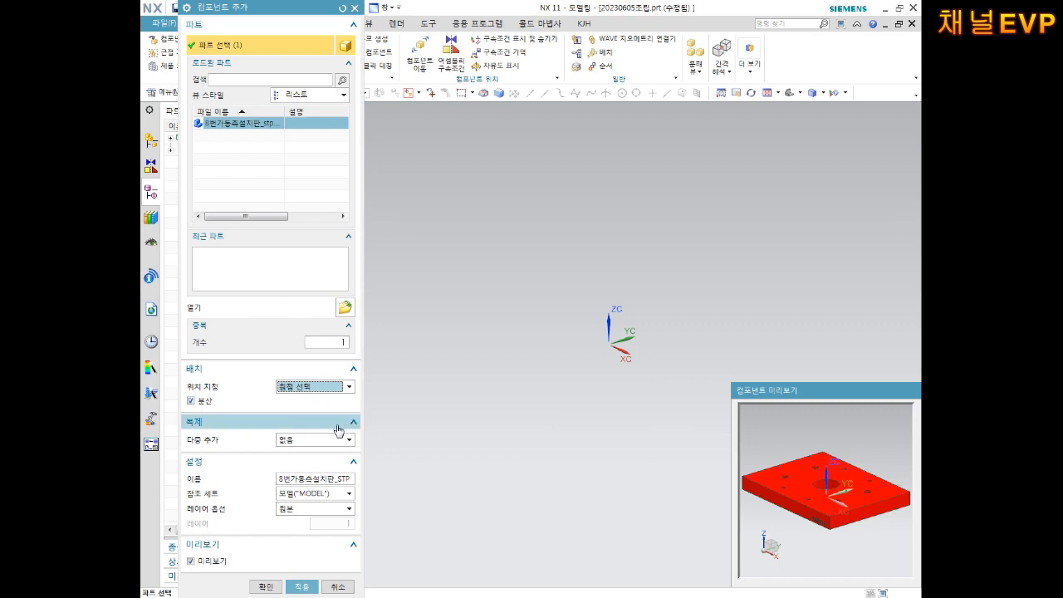
{"action": "left_click", "coordinate": [266, 590]}
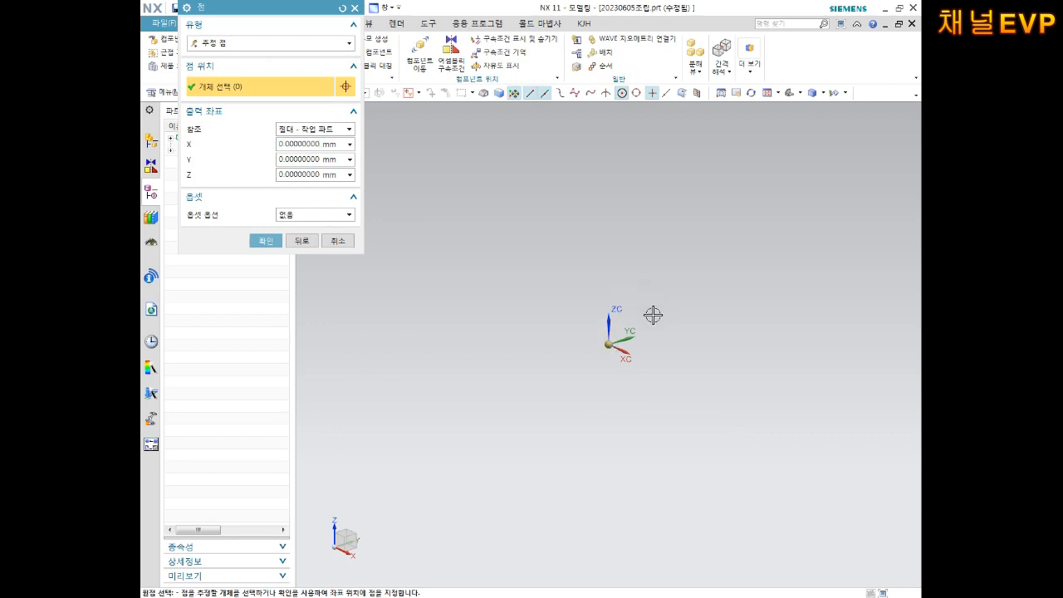
{"action": "left_click", "coordinate": [602, 321]}
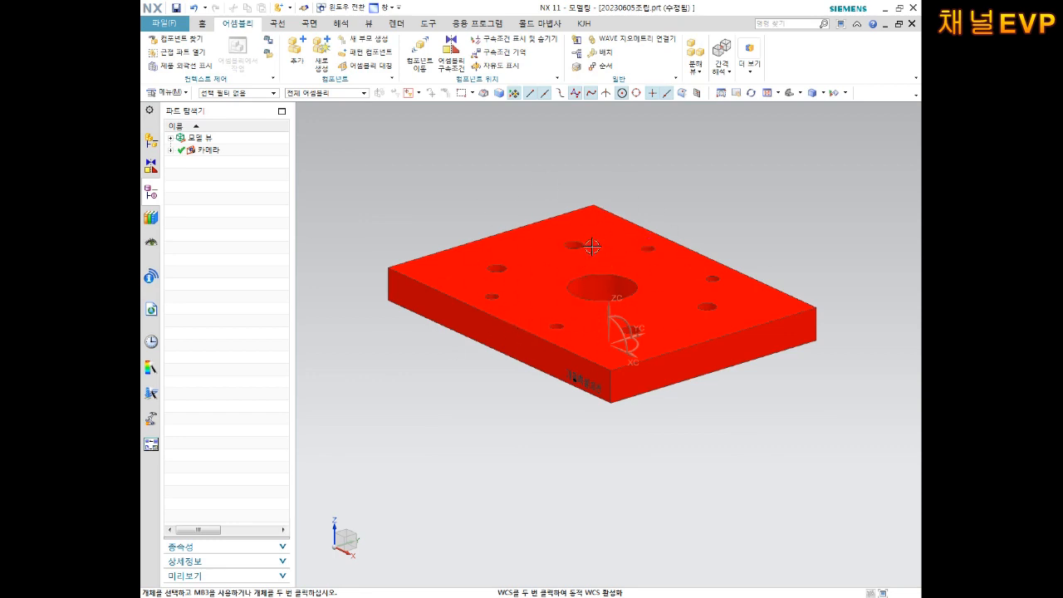
- Apply a 고정 (fix) assembly constraint to the moving-side mounting plate
{"action": "scroll", "coordinate": [615, 231], "scroll_direction": "down", "scroll_amount": 1}
{"action": "mouse_move", "coordinate": [612, 238]}
{"action": "middle_mouse_down"}
{"action": "mouse_move", "coordinate": [607, 246]}
{"action": "mouse_move", "coordinate": [617, 227]}
{"action": "middle_mouse_up"}
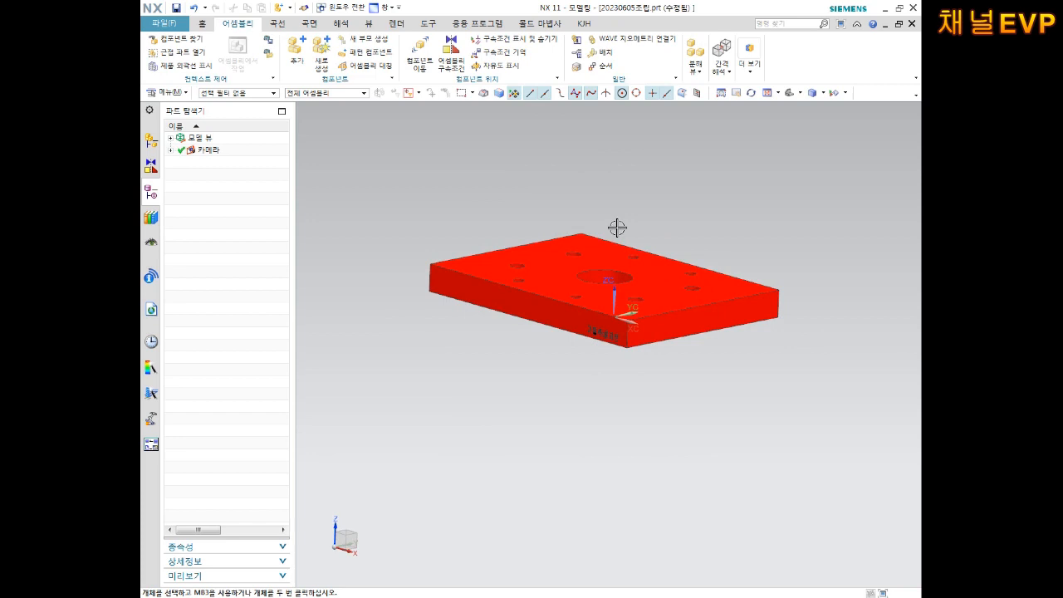
{"action": "scroll", "coordinate": [617, 227], "scroll_direction": "up", "scroll_amount": 3}
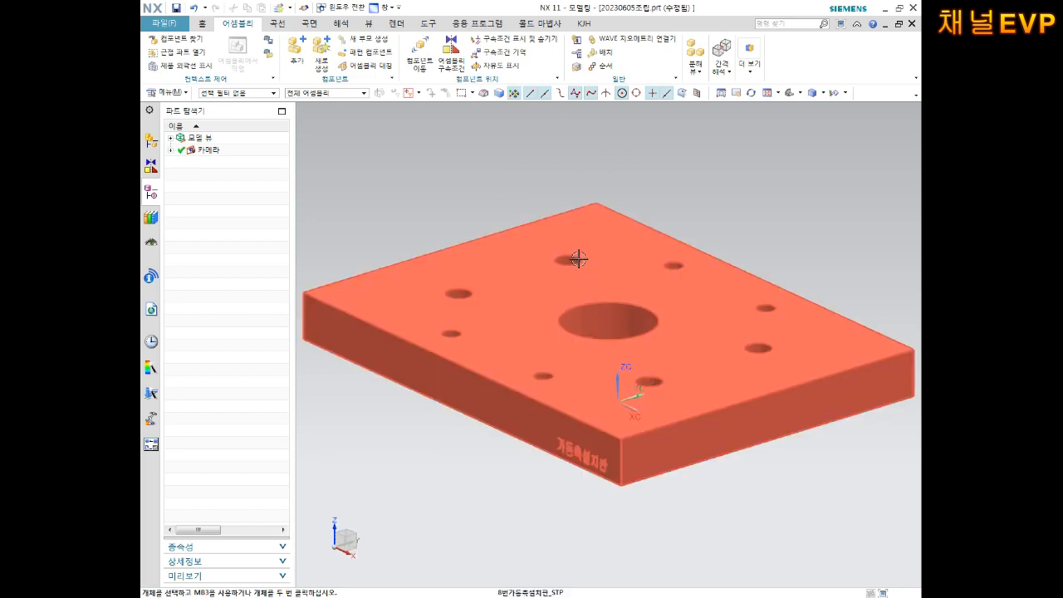
{"action": "left_click", "coordinate": [459, 56]}
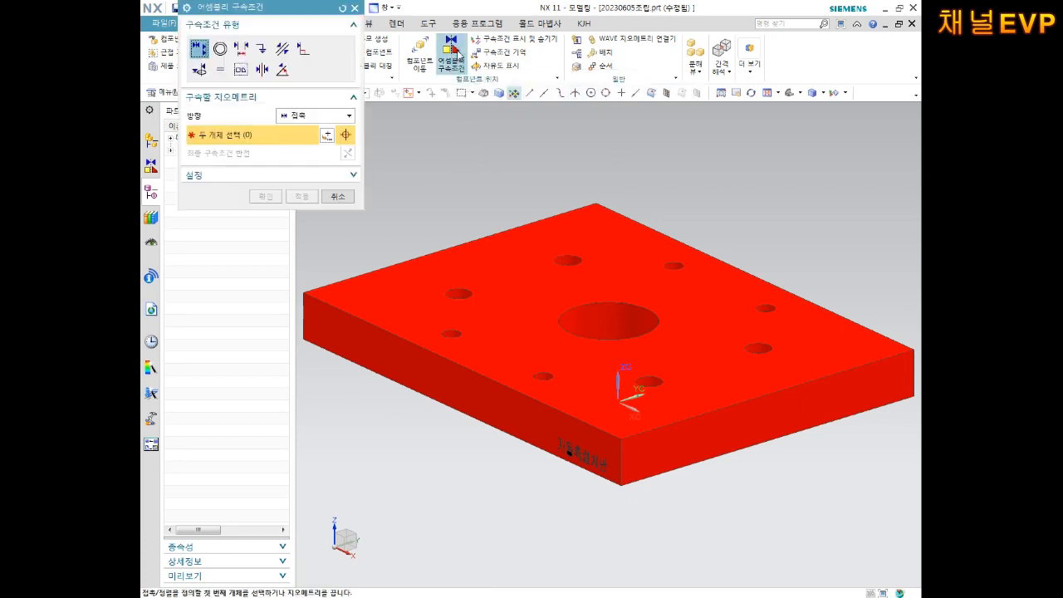
{"action": "left_click_drag", "start_coordinate": [295, 7], "coordinate": [482, 86]}
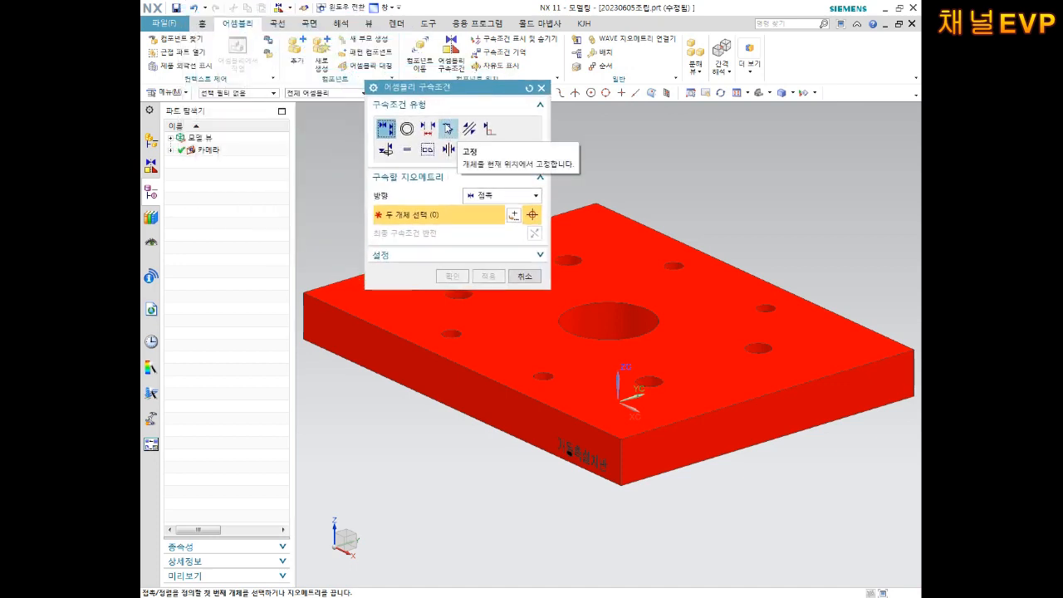
{"action": "left_click", "coordinate": [449, 130]}
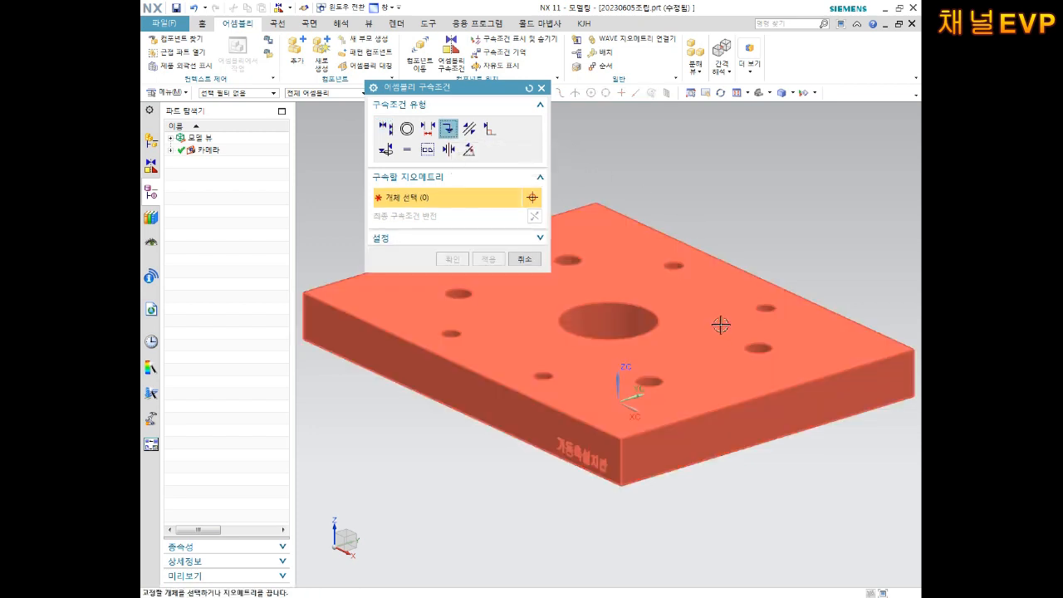
{"action": "left_click", "coordinate": [699, 316]}
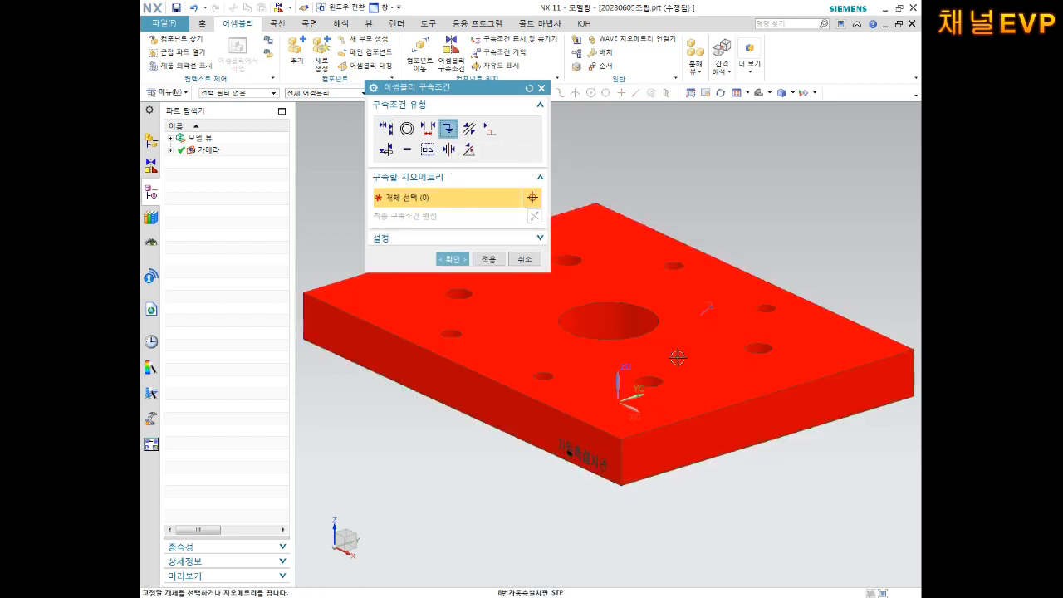
{"action": "left_click", "coordinate": [462, 259]}
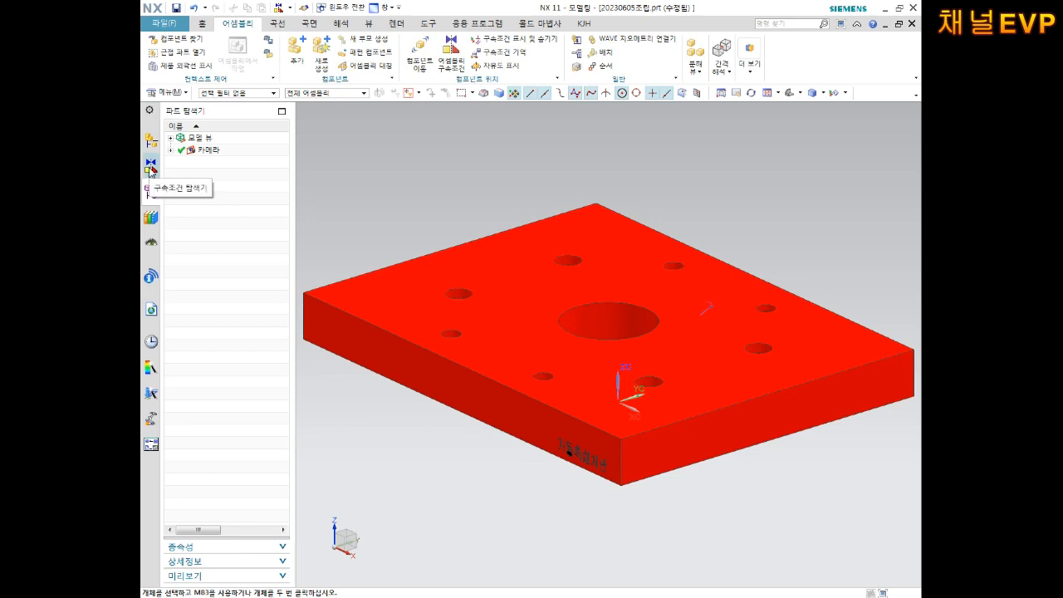
- Check the mounting plate's fix constraint in the constraint navigator
{"action": "left_click", "coordinate": [151, 169]}
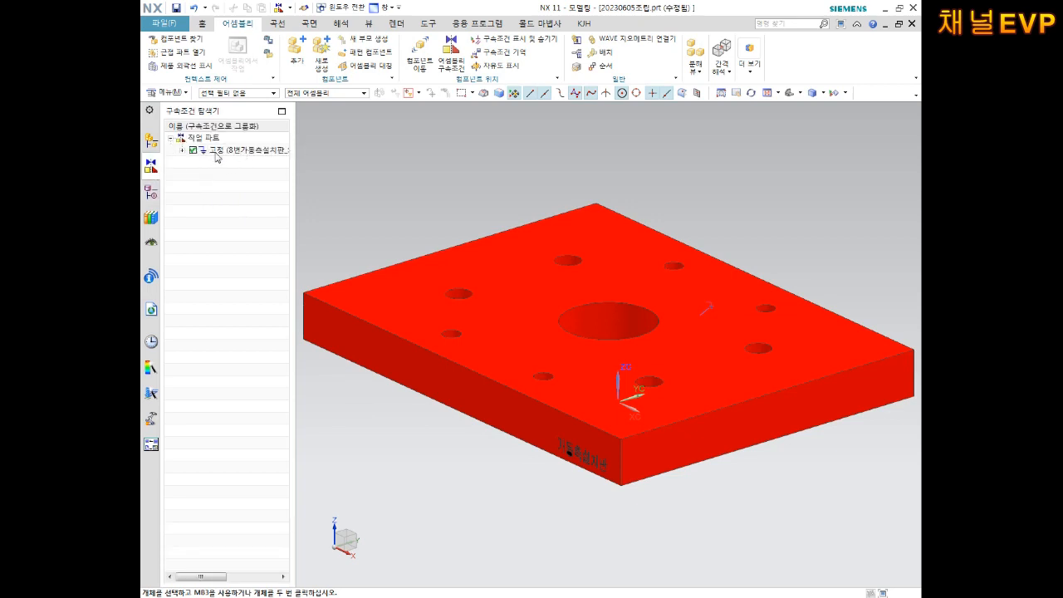
{"action": "left_click", "coordinate": [150, 191]}
{"action": "left_click", "coordinate": [151, 171]}
{"action": "left_click", "coordinate": [150, 141]}
{"action": "left_click", "coordinate": [150, 166]}
- Start adding another component and load the stop pin part file 17번 스톱핀_stp.prt
{"action": "scroll", "coordinate": [520, 147], "scroll_direction": "down", "scroll_amount": 5}
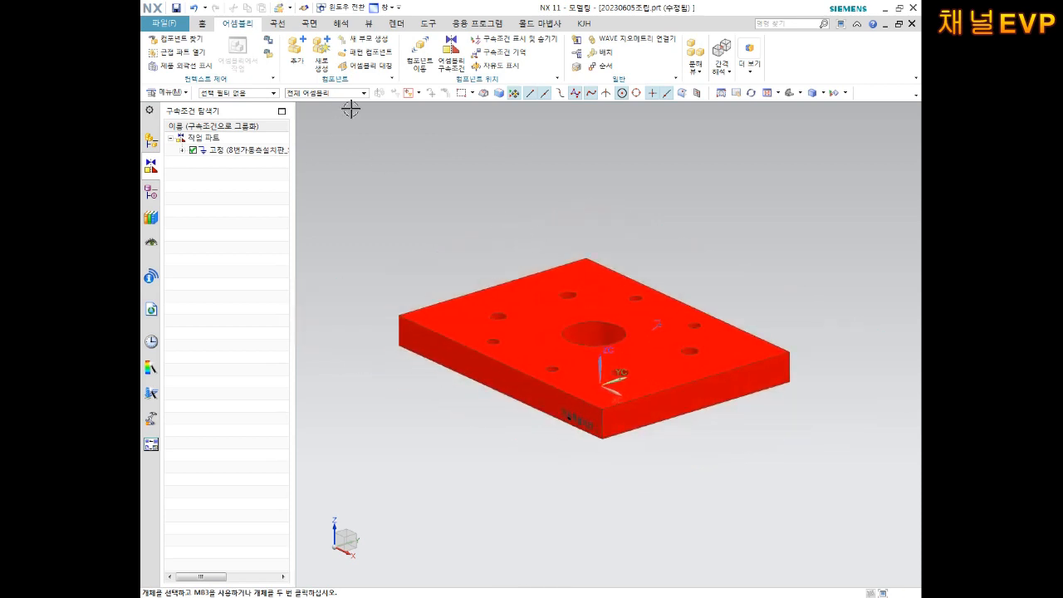
{"action": "left_click", "coordinate": [297, 50]}
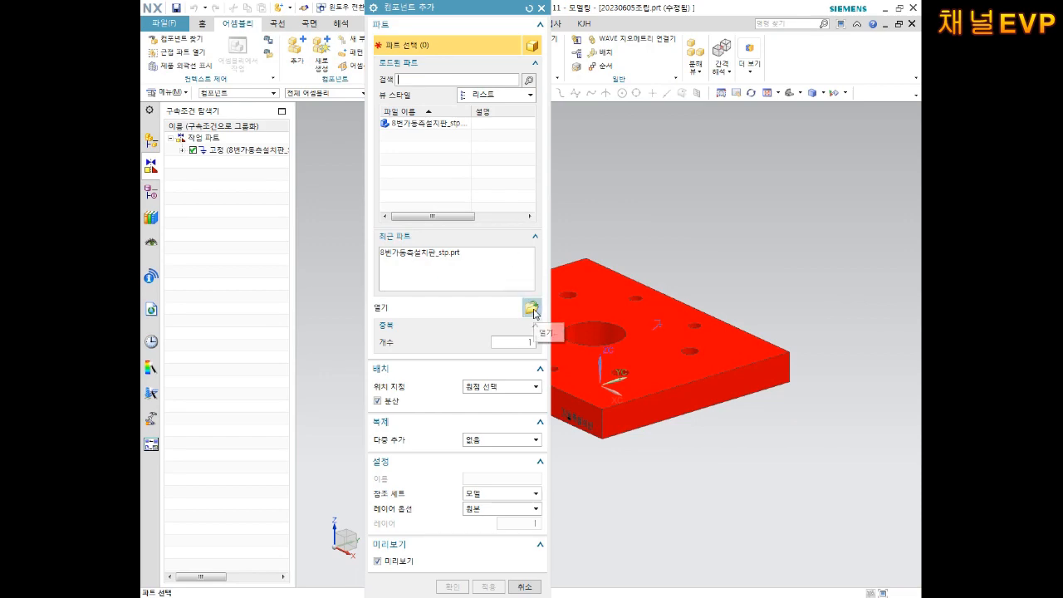
{"action": "left_click", "coordinate": [534, 316]}
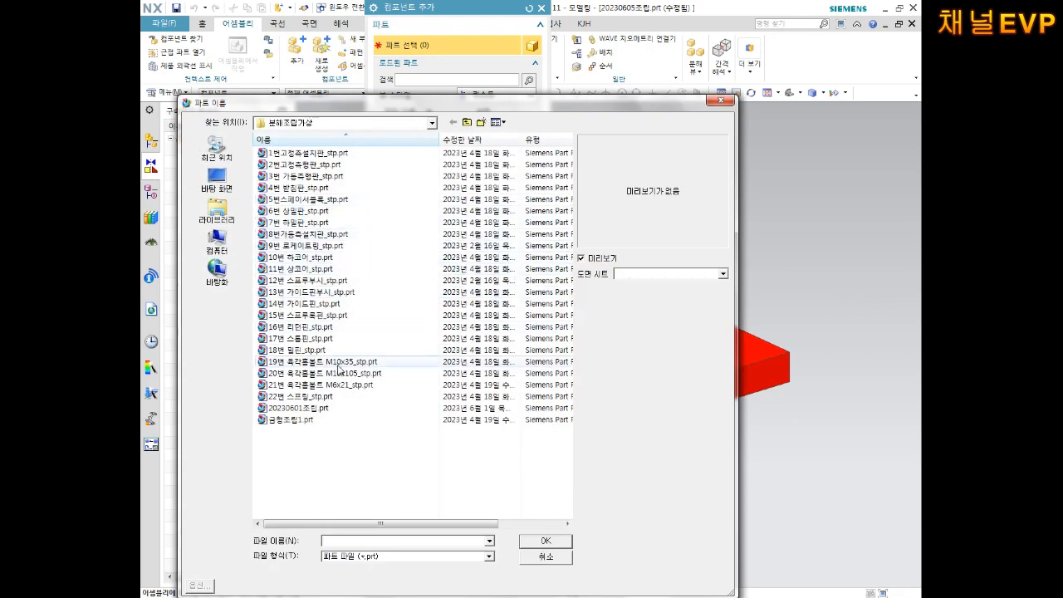
{"action": "left_click", "coordinate": [303, 341]}
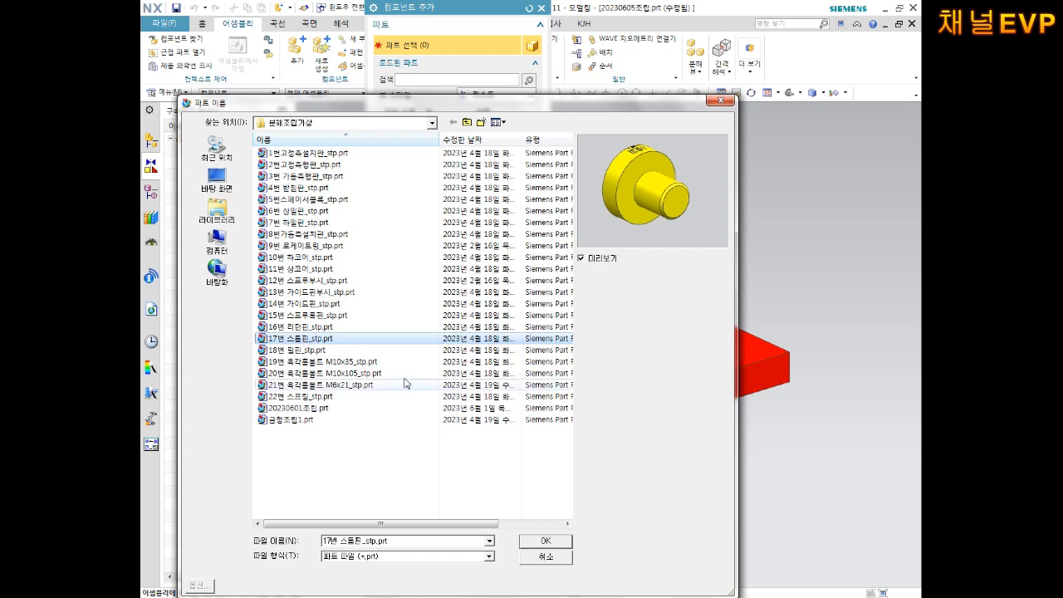
{"action": "left_click", "coordinate": [542, 541]}
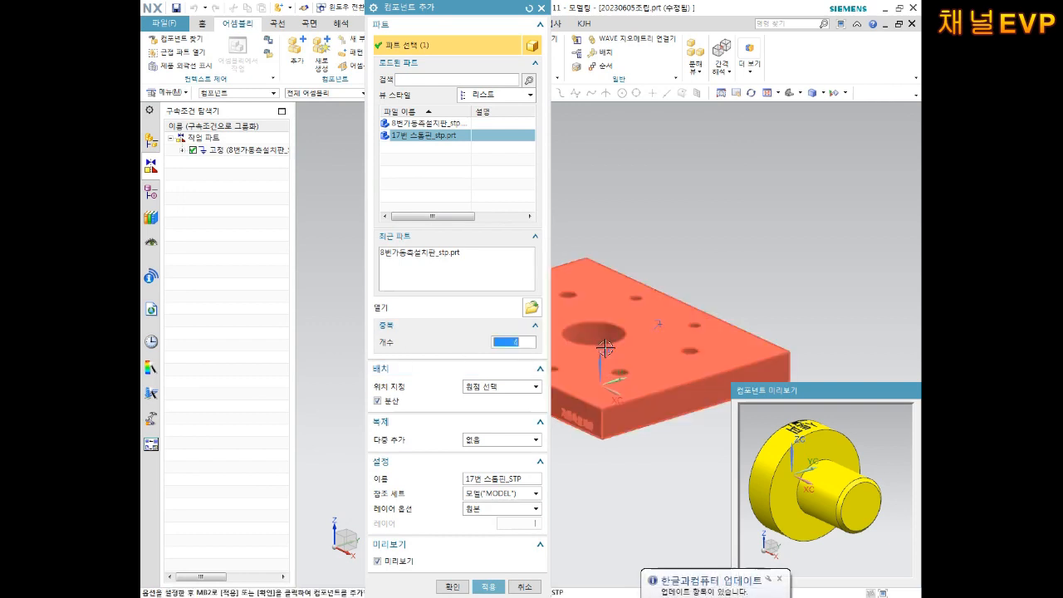
- Set the quantity to 4 and place the stop pins as a scattered group in empty space beyond the plate's back edge
{"action": "type", "text": "4"}
{"action": "left_click", "coordinate": [384, 402]}
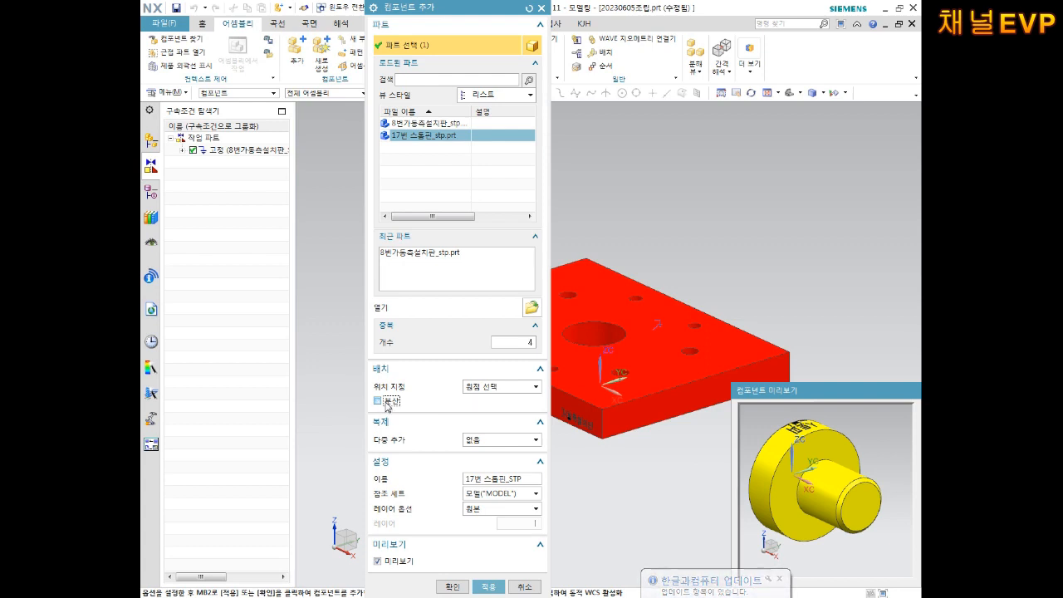
{"action": "left_click", "coordinate": [452, 589]}
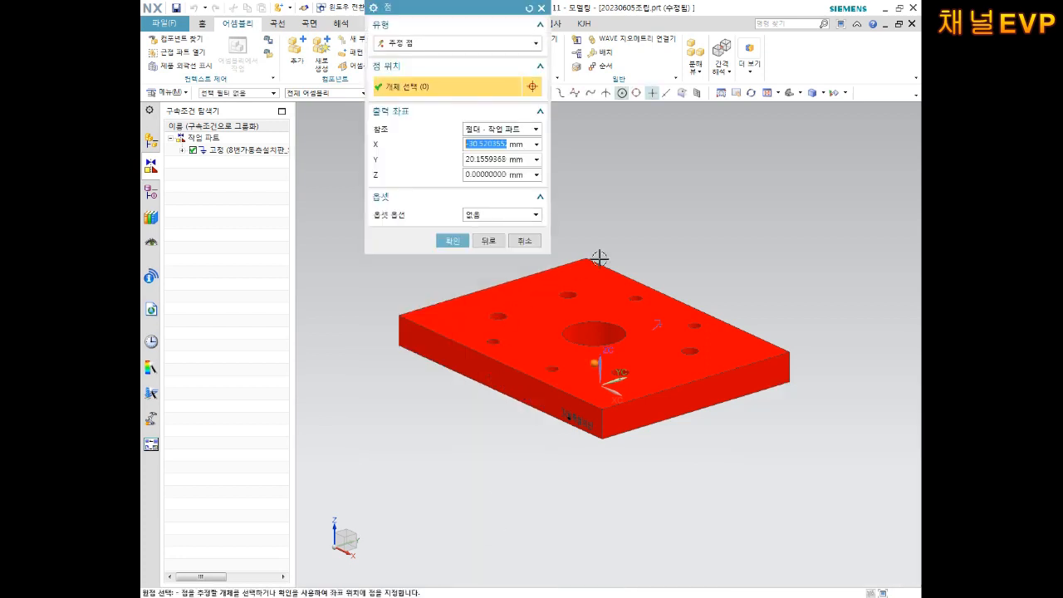
{"action": "left_click", "coordinate": [658, 204]}
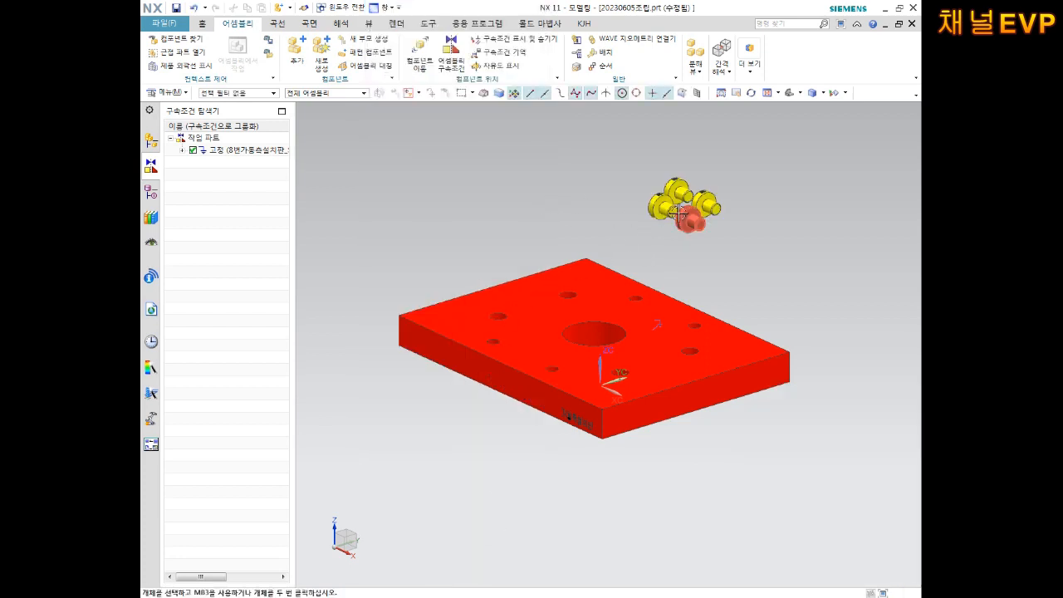
- Move all four stop pins together with the dynamic (동적) motion so they sit over the rear part of the mounting plate
{"action": "middle_click_drag", "start_coordinate": [756, 294], "coordinate": [821, 115]}
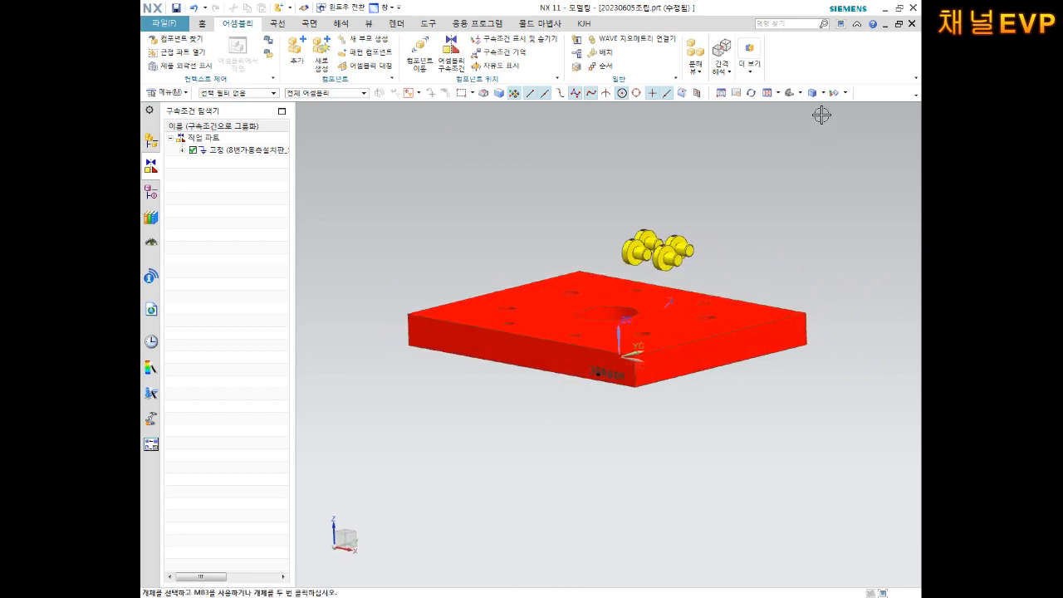
{"action": "left_click", "coordinate": [787, 95]}
{"action": "scroll", "coordinate": [797, 207], "scroll_direction": "down", "scroll_amount": 2}
{"action": "middle_click_drag", "start_coordinate": [795, 227], "coordinate": [675, 269], "text": "shift"}
{"action": "left_click", "coordinate": [420, 55]}
{"action": "left_click_drag", "start_coordinate": [736, 185], "coordinate": [568, 271]}
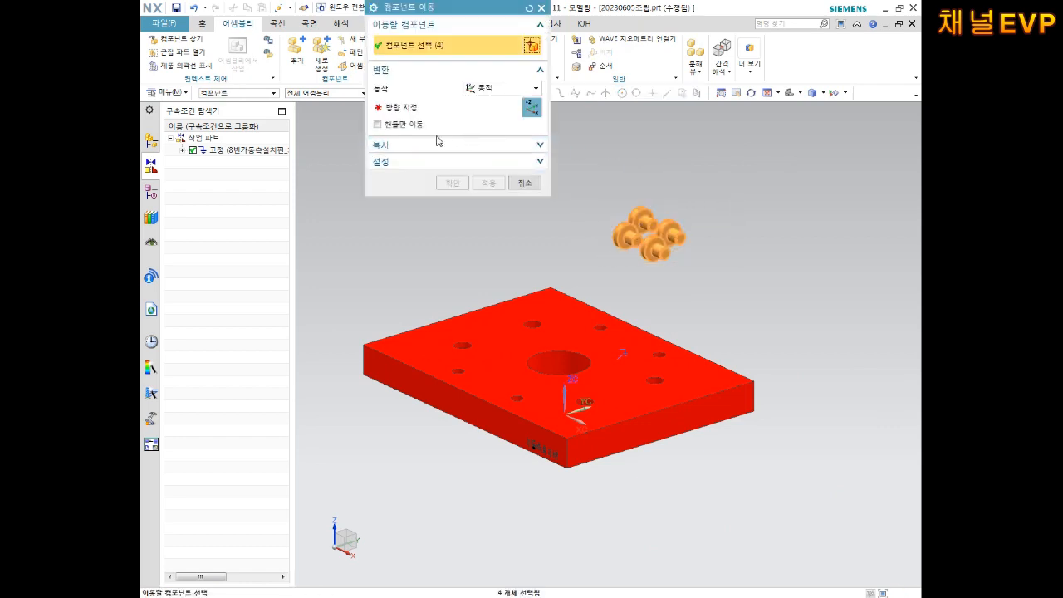
{"action": "left_click", "coordinate": [413, 109]}
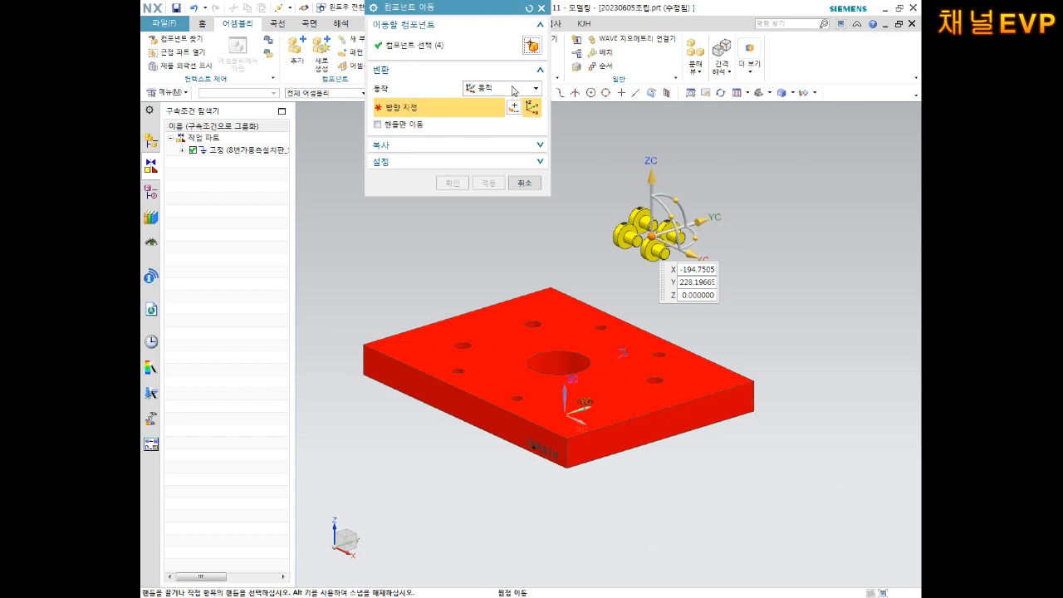
{"action": "left_click_drag", "start_coordinate": [655, 177], "coordinate": [655, 109]}
{"action": "left_click_drag", "start_coordinate": [700, 184], "coordinate": [610, 320]}
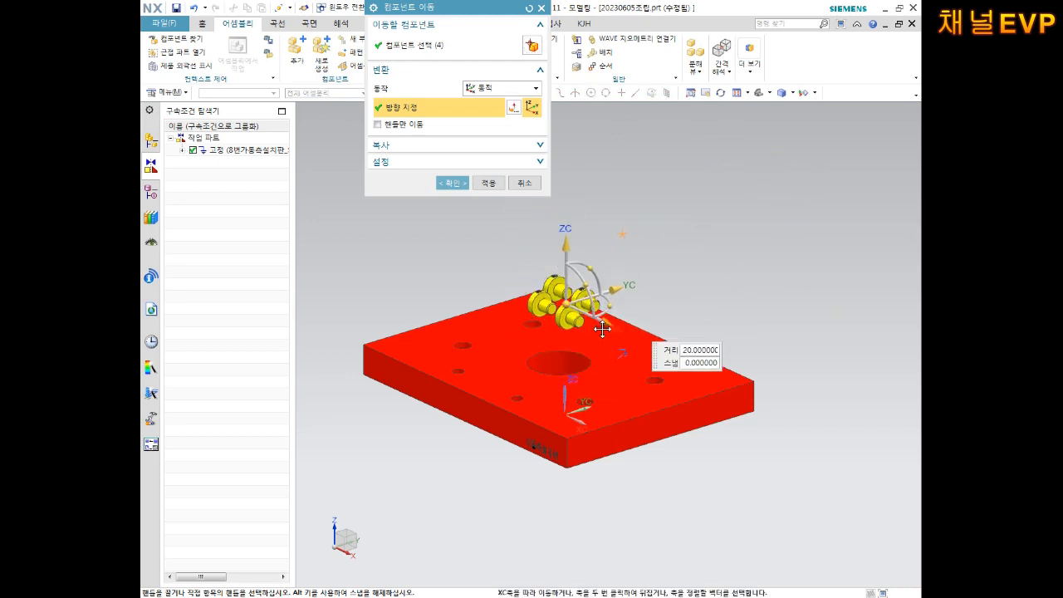
{"action": "left_click", "coordinate": [452, 183]}
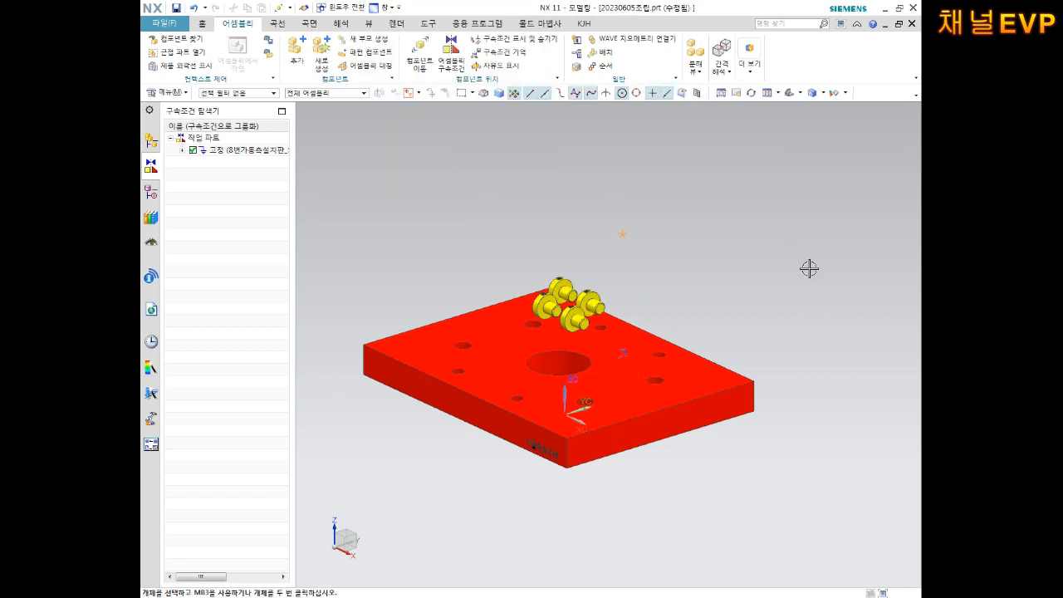
- Add a touch/align (접촉 정렬) constraint between one stop pin's centerline and the small front-edge hole nearest the engraved text, reversing it so the head faces up
{"action": "middle_click_drag", "start_coordinate": [510, 158], "coordinate": [517, 165]}
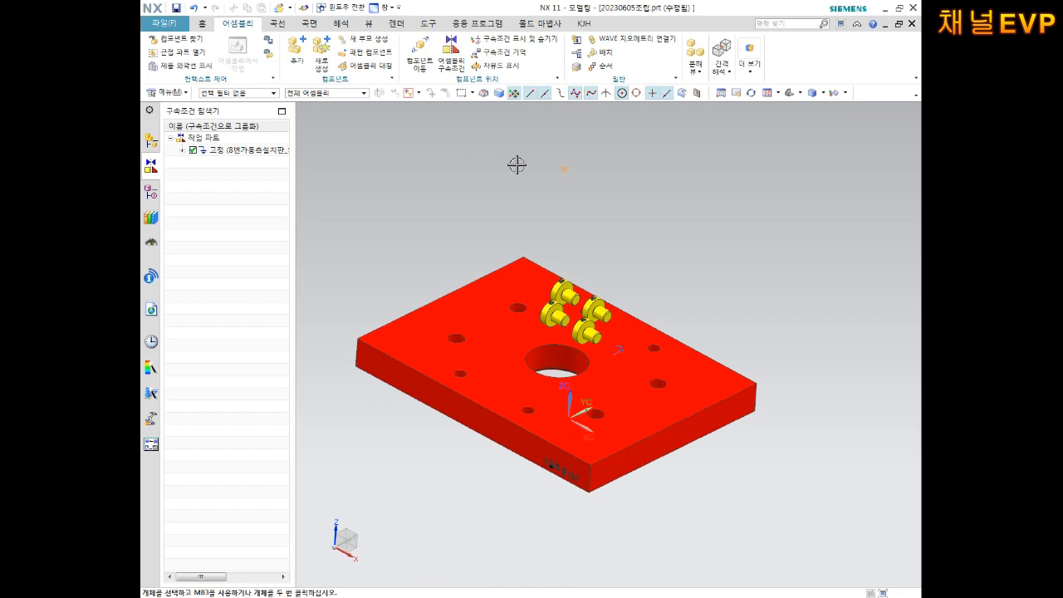
{"action": "left_click", "coordinate": [449, 63]}
{"action": "scroll", "coordinate": [581, 328], "scroll_direction": "up", "scroll_amount": 5}
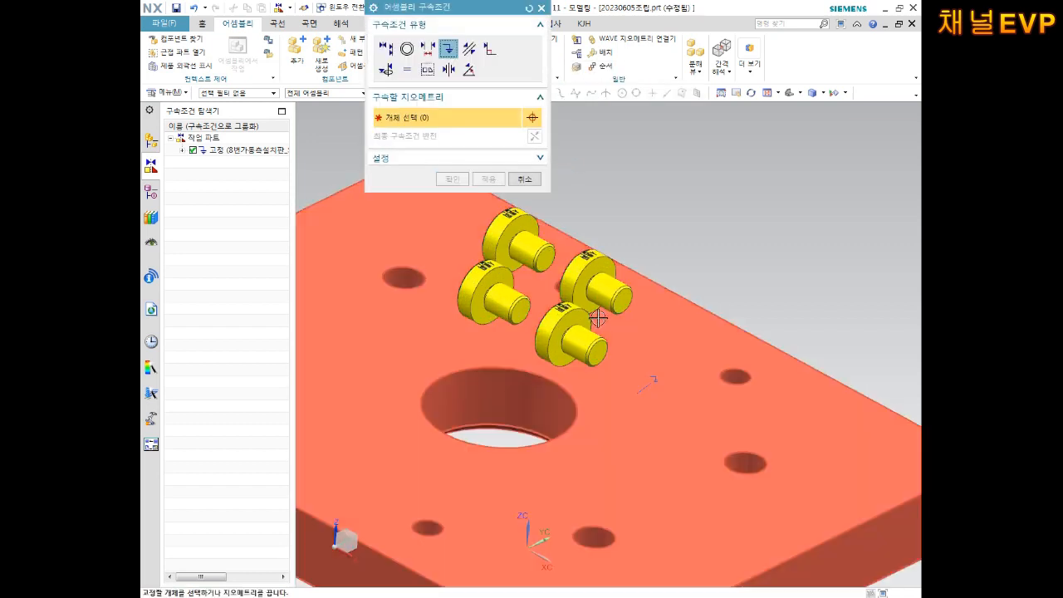
{"action": "scroll", "coordinate": [566, 309], "scroll_direction": "up", "scroll_amount": 5}
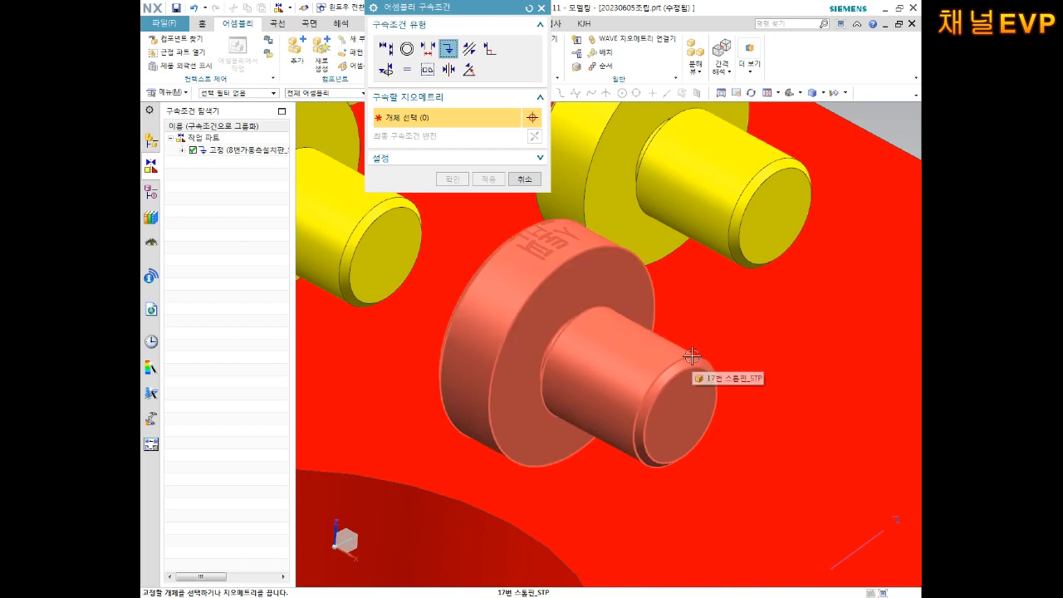
{"action": "scroll", "coordinate": [689, 368], "scroll_direction": "down", "scroll_amount": 5}
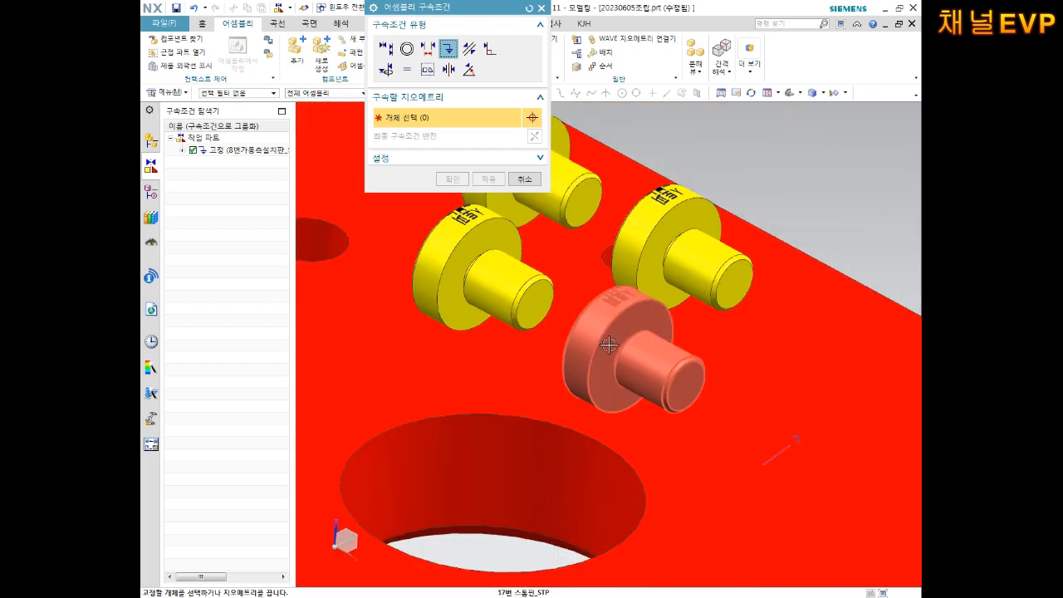
{"action": "left_click", "coordinate": [385, 53]}
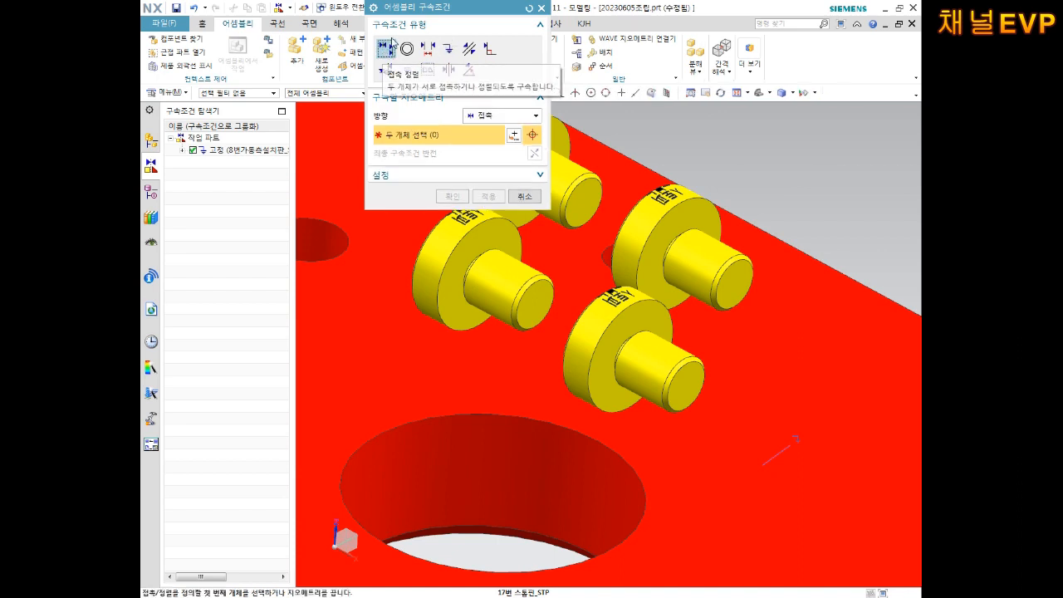
{"action": "left_click", "coordinate": [655, 376]}
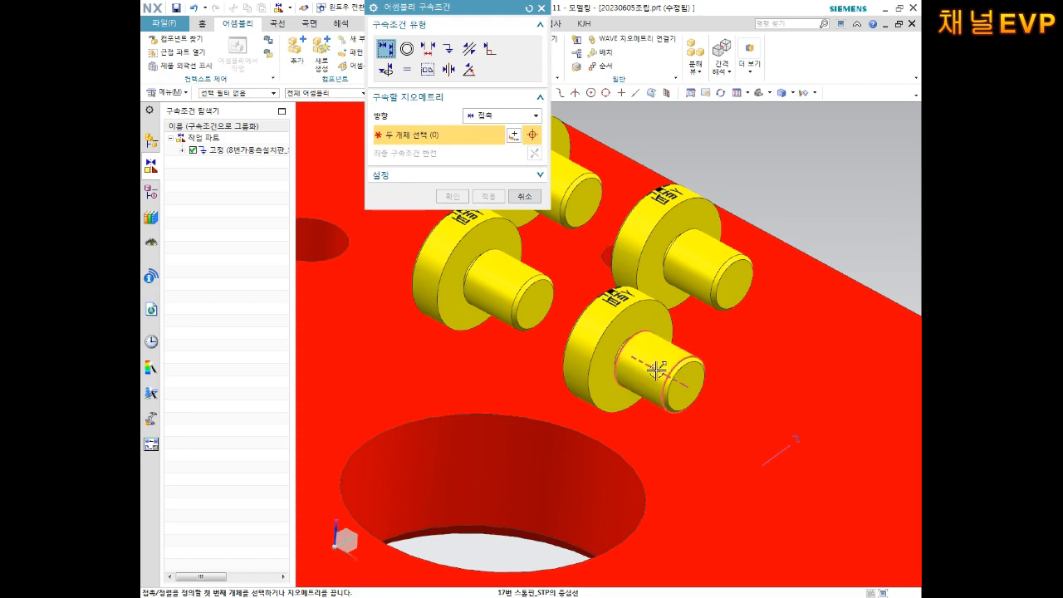
{"action": "scroll", "coordinate": [653, 374], "scroll_direction": "down", "scroll_amount": 5}
{"action": "scroll", "coordinate": [592, 405], "scroll_direction": "up", "scroll_amount": 4}
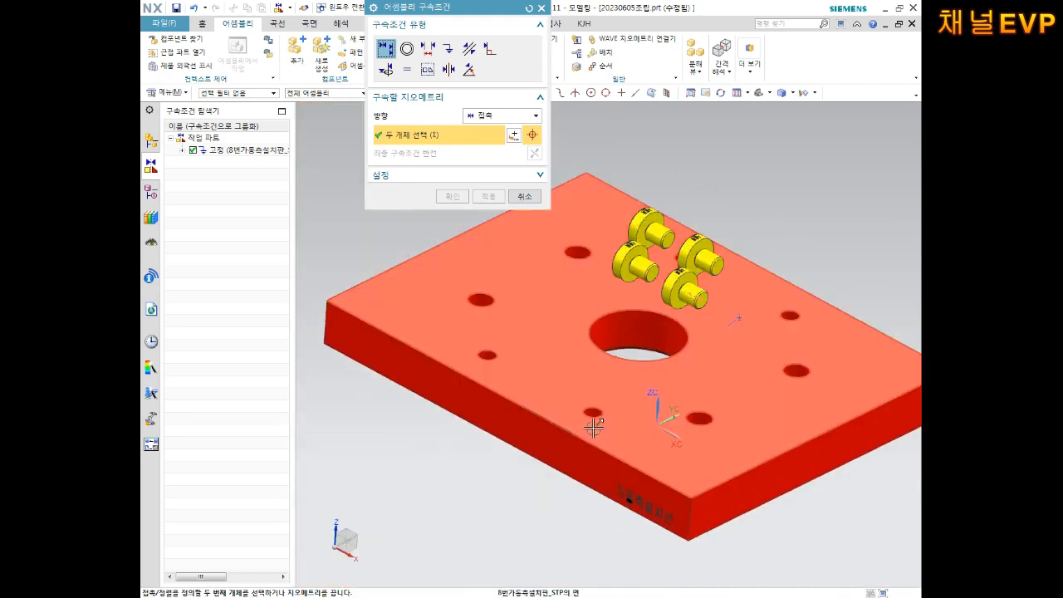
{"action": "scroll", "coordinate": [593, 405], "scroll_direction": "up", "scroll_amount": 4}
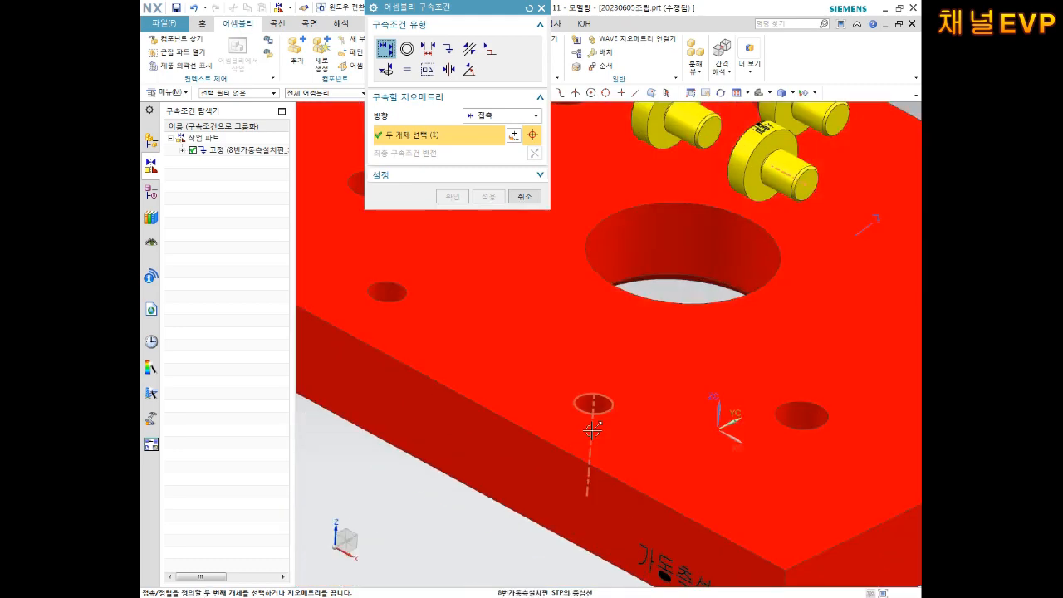
{"action": "left_click", "coordinate": [591, 430]}
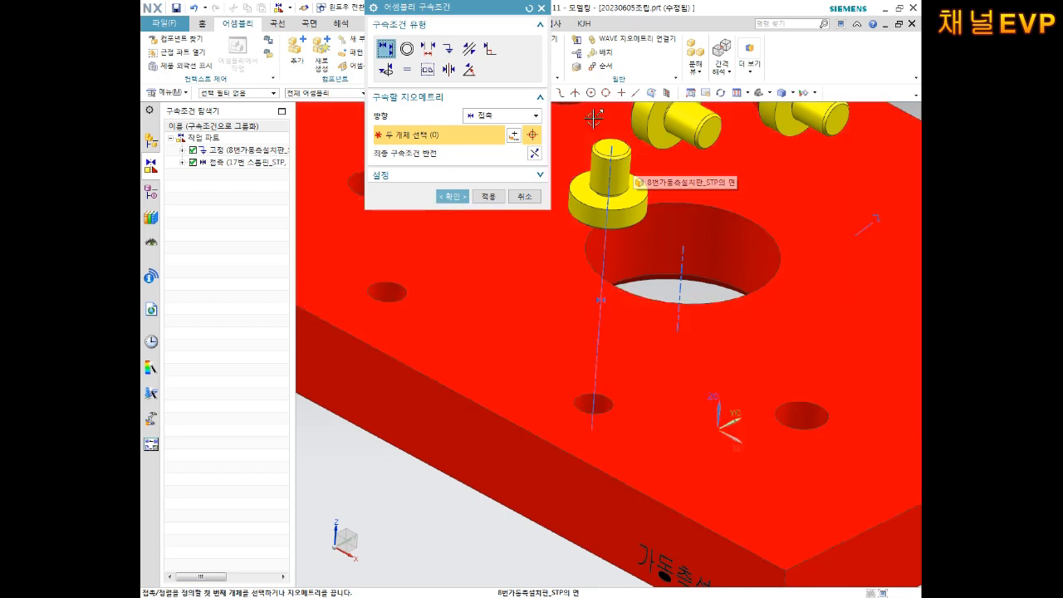
{"action": "left_click", "coordinate": [535, 155]}
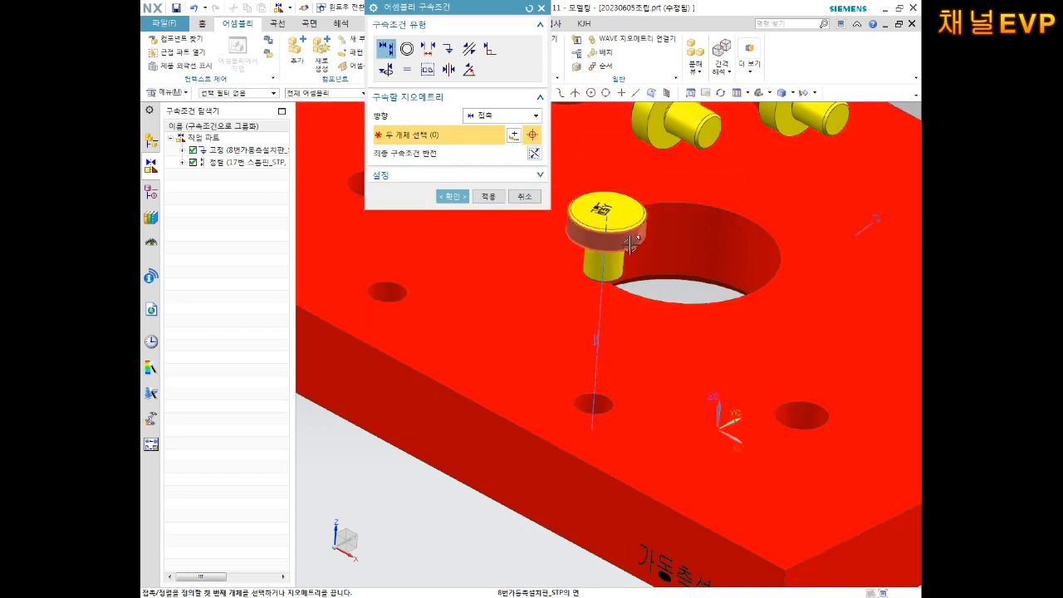
{"action": "left_click", "coordinate": [489, 198]}
- Align a second stop pin's centerline with the other small hole along the plate's front long edge, head facing up
{"action": "middle_click_drag", "start_coordinate": [707, 220], "coordinate": [733, 377], "text": "shift"}
{"action": "left_click", "coordinate": [722, 279]}
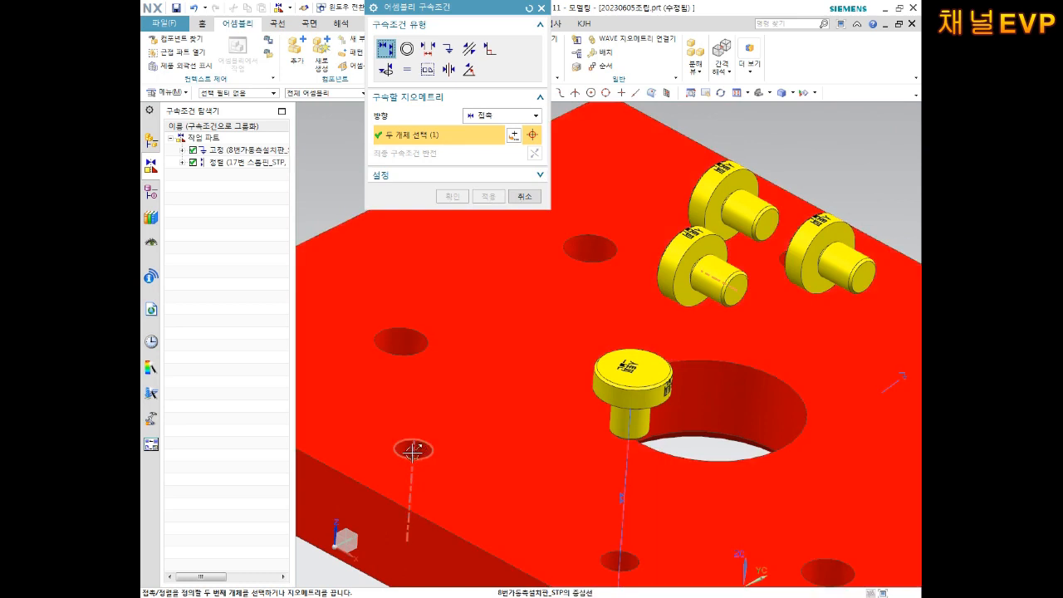
{"action": "left_click", "coordinate": [412, 450]}
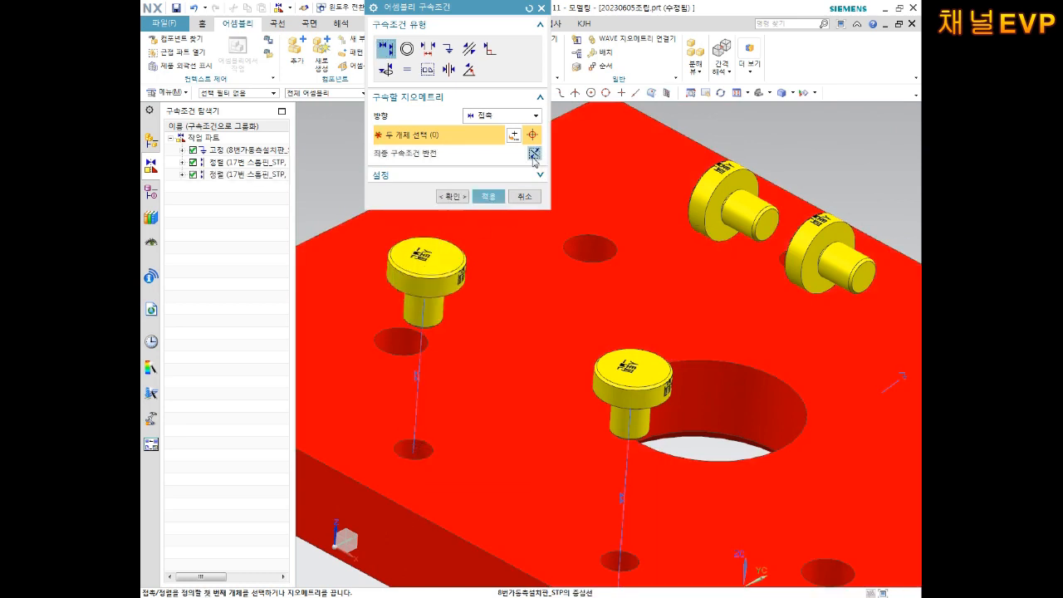
{"action": "left_click", "coordinate": [498, 196]}
- Align a third stop pin's centerline with the right-hand small hole along the plate's rear long edge and reverse it so the head faces up
{"action": "middle_click_drag", "start_coordinate": [670, 230], "coordinate": [615, 304], "text": "shift"}
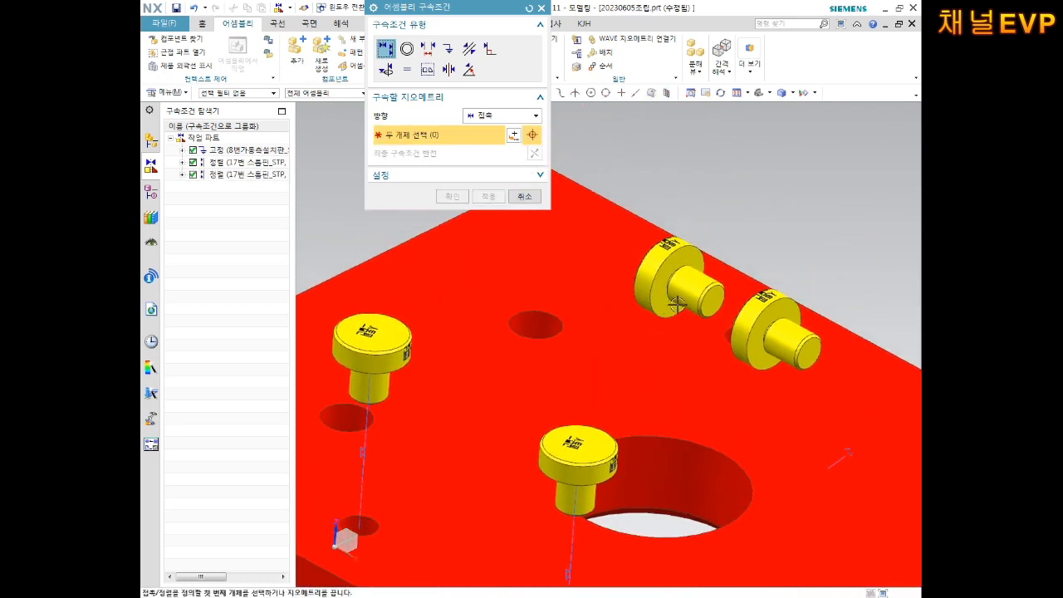
{"action": "left_click", "coordinate": [693, 286]}
{"action": "middle_click_drag", "start_coordinate": [693, 286], "coordinate": [581, 226], "text": "shift"}
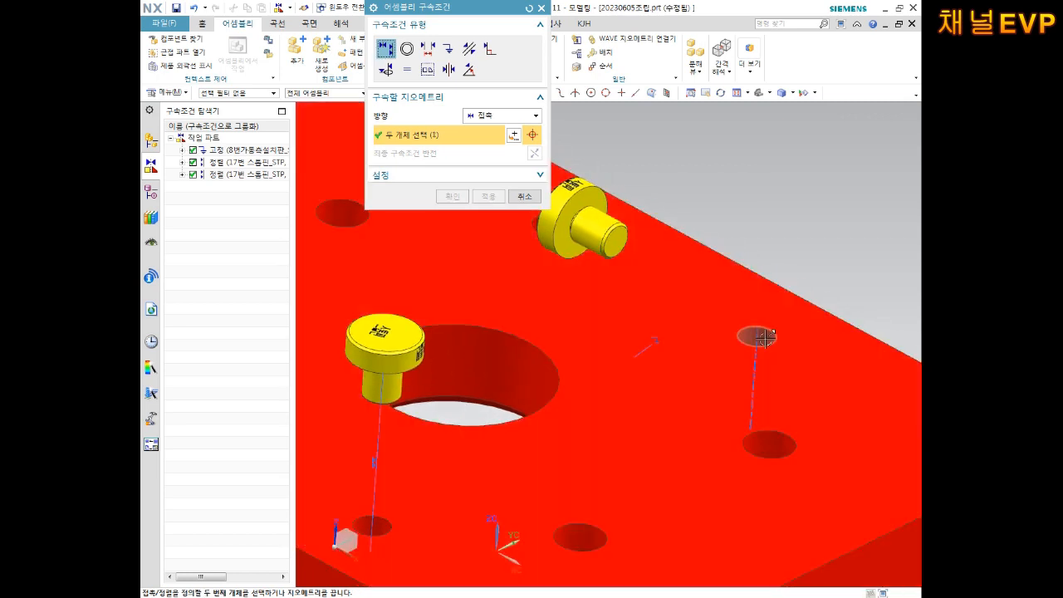
{"action": "left_click", "coordinate": [758, 342]}
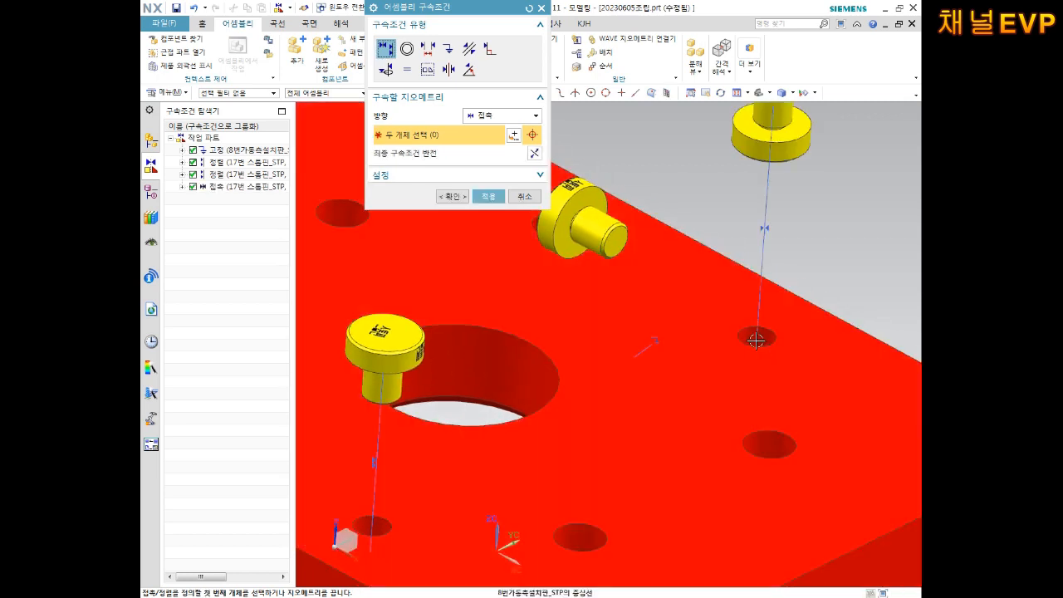
{"action": "left_click", "coordinate": [534, 153]}
{"action": "left_click", "coordinate": [488, 196]}
- Align the fourth stop pin's centerline with the remaining small hole along the rear long edge and reverse it so the head faces up
{"action": "middle_click_drag", "start_coordinate": [569, 234], "coordinate": [644, 339], "text": "shift"}
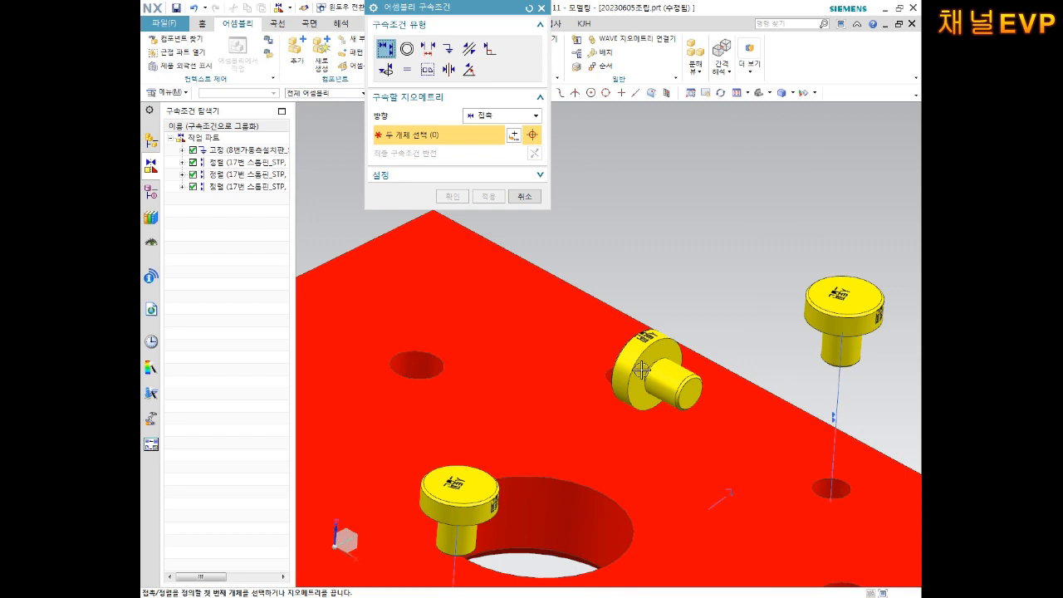
{"action": "left_click", "coordinate": [669, 382]}
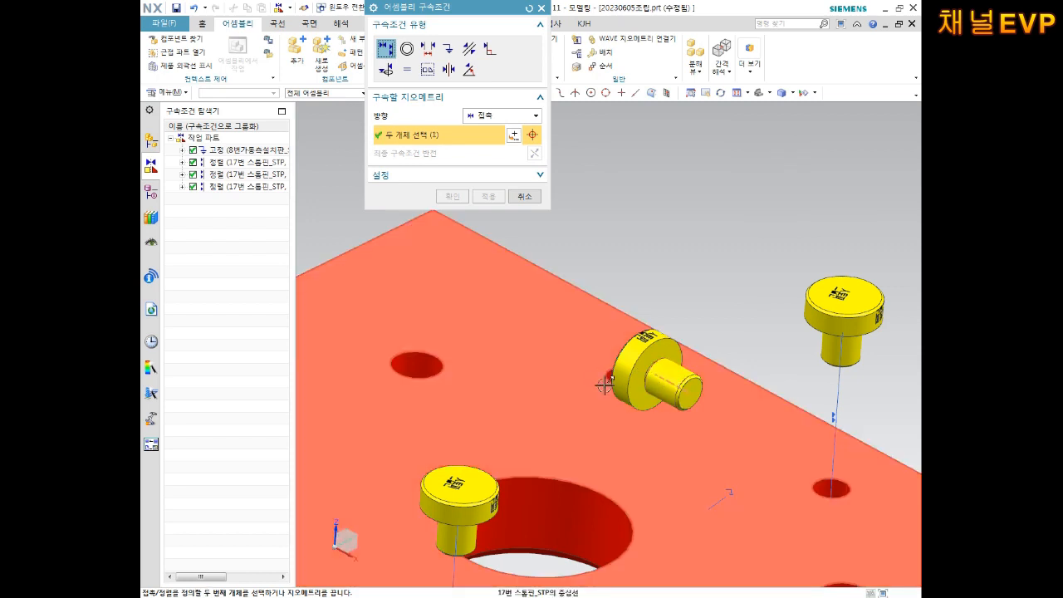
{"action": "middle_click_drag", "start_coordinate": [609, 376], "coordinate": [539, 322]}
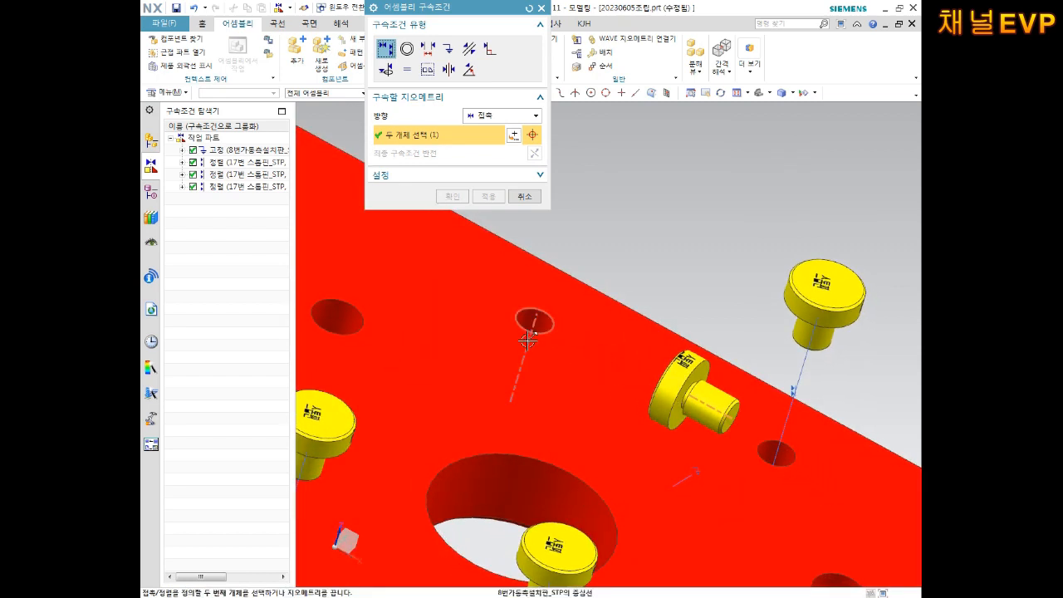
{"action": "left_click", "coordinate": [539, 322]}
{"action": "left_click", "coordinate": [536, 154]}
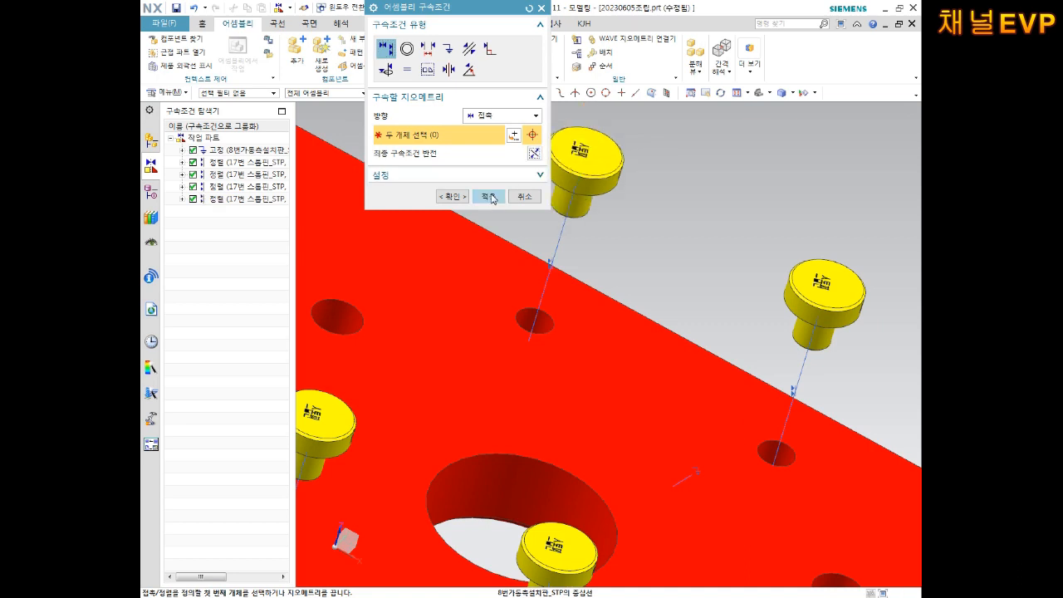
{"action": "left_click", "coordinate": [489, 196]}
- Add a touch (접촉) constraint between the underside of the right rear stop pin's head and the plate's top face
{"action": "scroll", "coordinate": [617, 311], "scroll_direction": "up", "scroll_amount": 6}
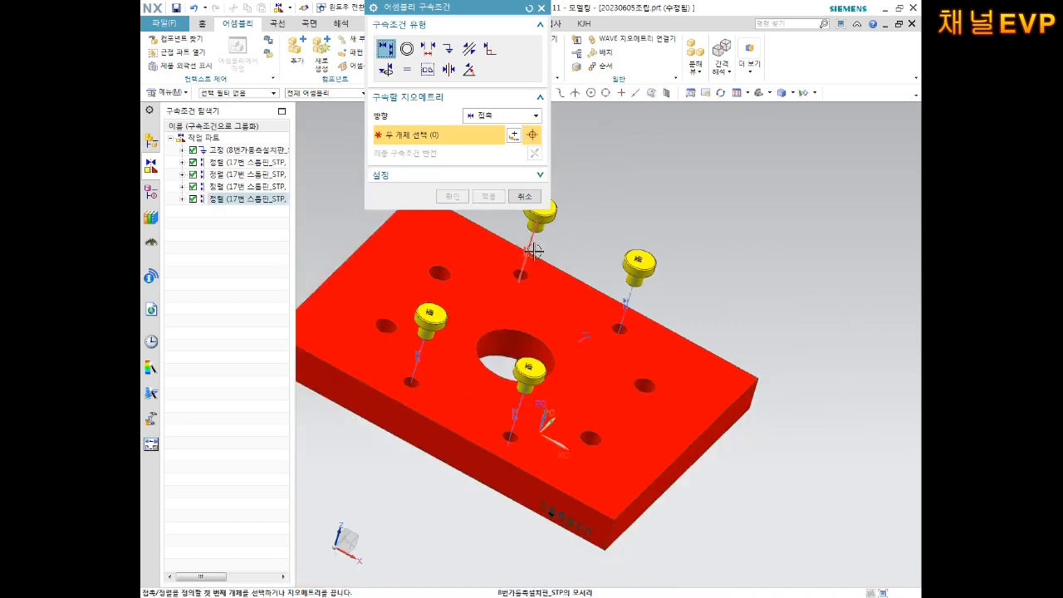
{"action": "scroll", "coordinate": [617, 311], "scroll_direction": "down", "scroll_amount": 4}
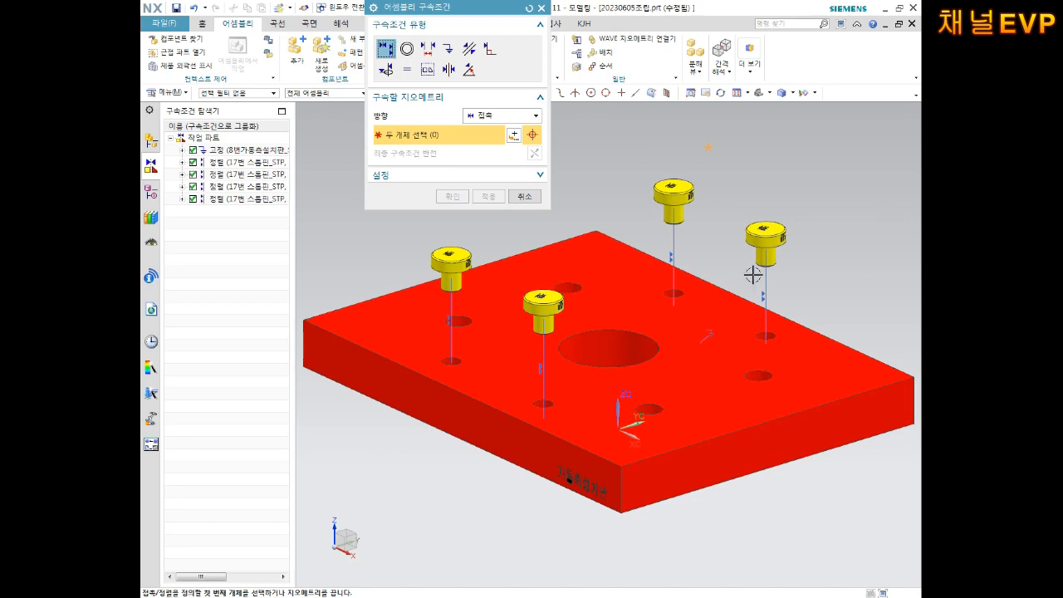
{"action": "scroll", "coordinate": [752, 274], "scroll_direction": "down", "scroll_amount": 8}
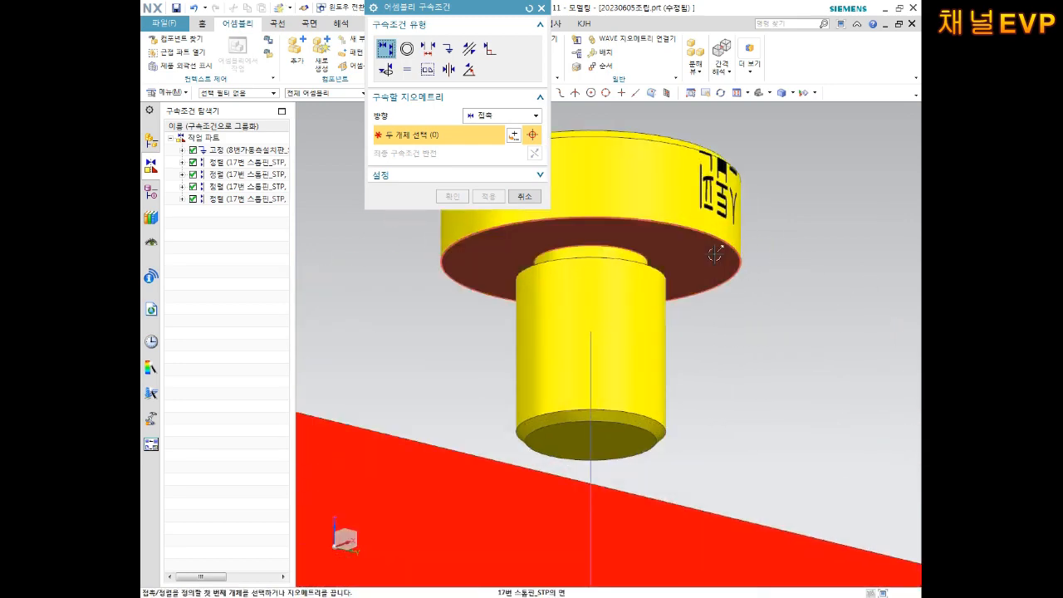
{"action": "left_click", "coordinate": [716, 258]}
{"action": "scroll", "coordinate": [716, 258], "scroll_direction": "up", "scroll_amount": 6}
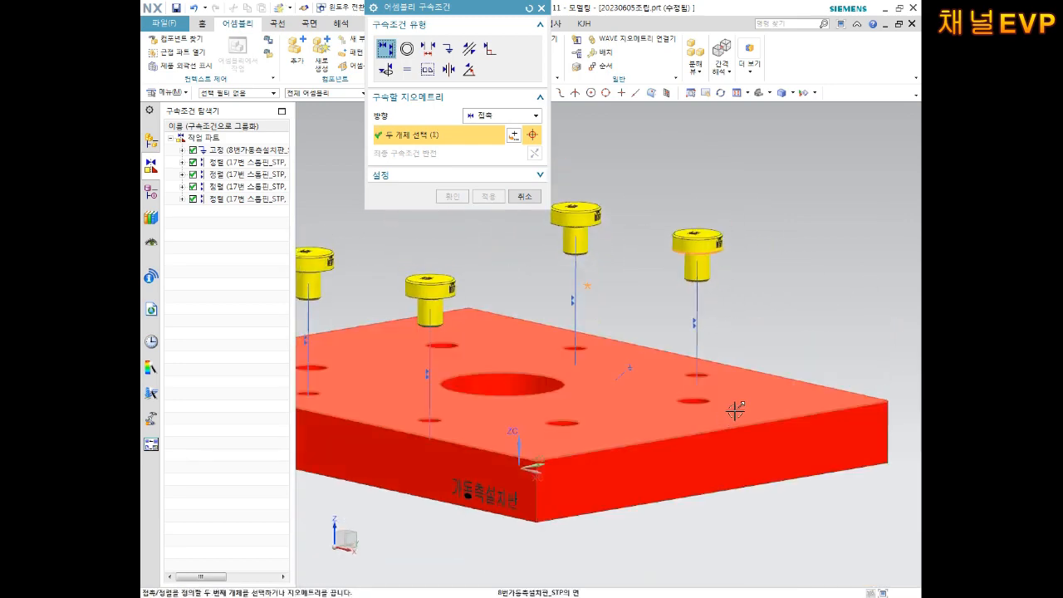
{"action": "left_click", "coordinate": [738, 406]}
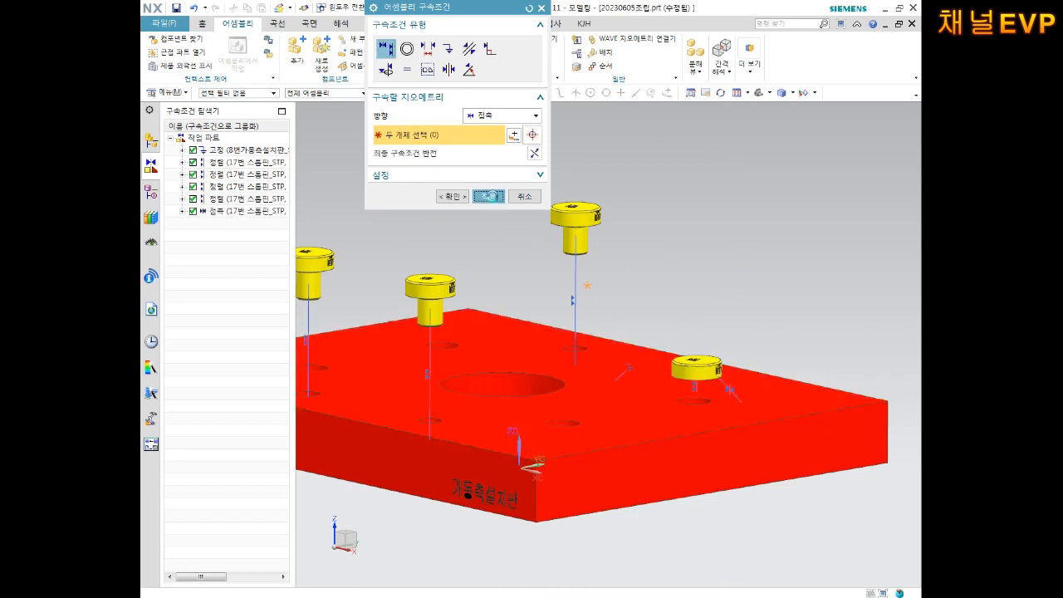
{"action": "left_click", "coordinate": [488, 196]}
- Seat the left rear stop pin by constraining its head's underside to touch the plate's top face
{"action": "mouse_move", "coordinate": [629, 274]}
{"action": "middle_mouse_down"}
{"action": "mouse_move", "coordinate": [623, 264]}
{"action": "mouse_move", "coordinate": [614, 279]}
{"action": "middle_mouse_up"}
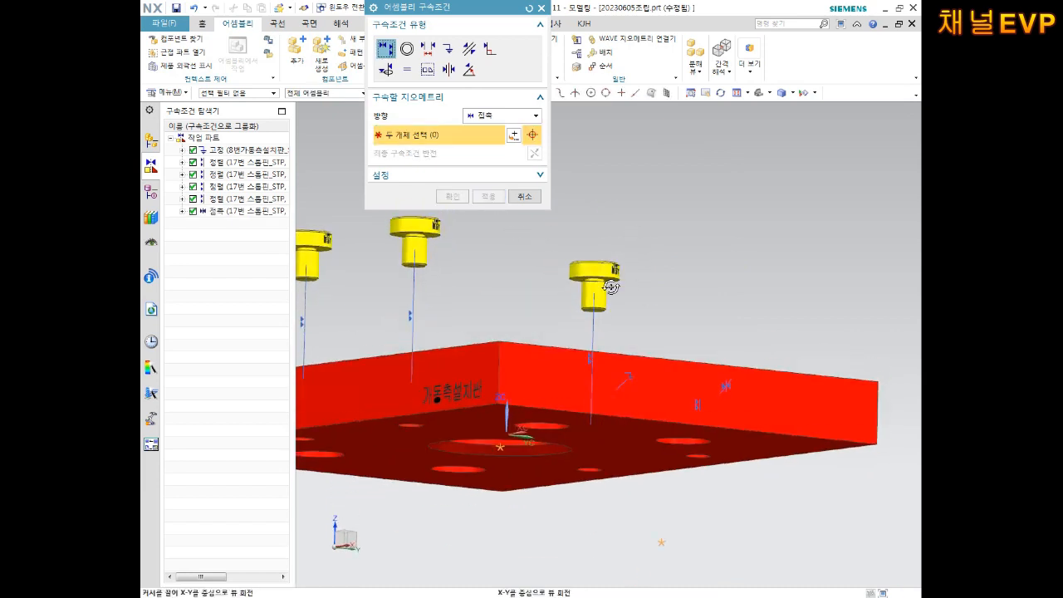
{"action": "scroll", "coordinate": [613, 276], "scroll_direction": "down", "scroll_amount": 6}
{"action": "left_click", "coordinate": [589, 309]}
{"action": "scroll", "coordinate": [595, 320], "scroll_direction": "up", "scroll_amount": 5}
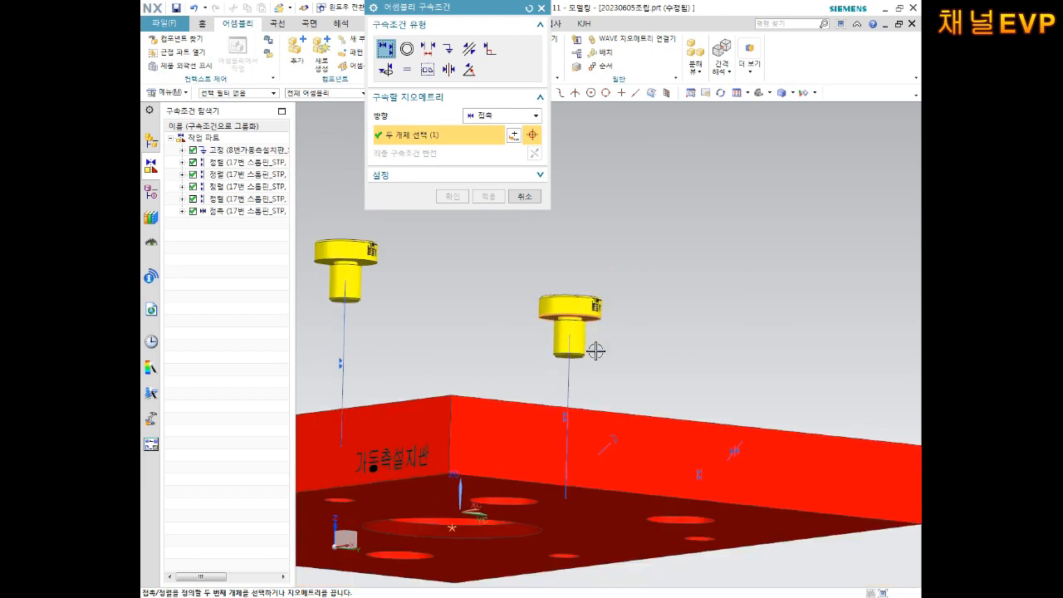
{"action": "middle_click_drag", "start_coordinate": [593, 339], "coordinate": [569, 411]}
{"action": "left_click", "coordinate": [569, 421]}
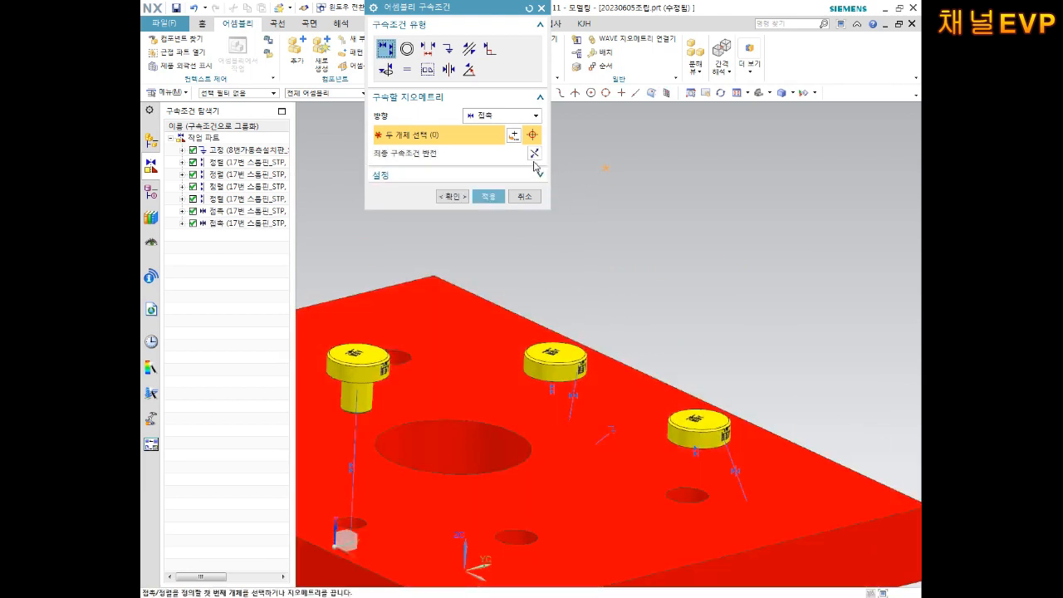
{"action": "left_click", "coordinate": [489, 196]}
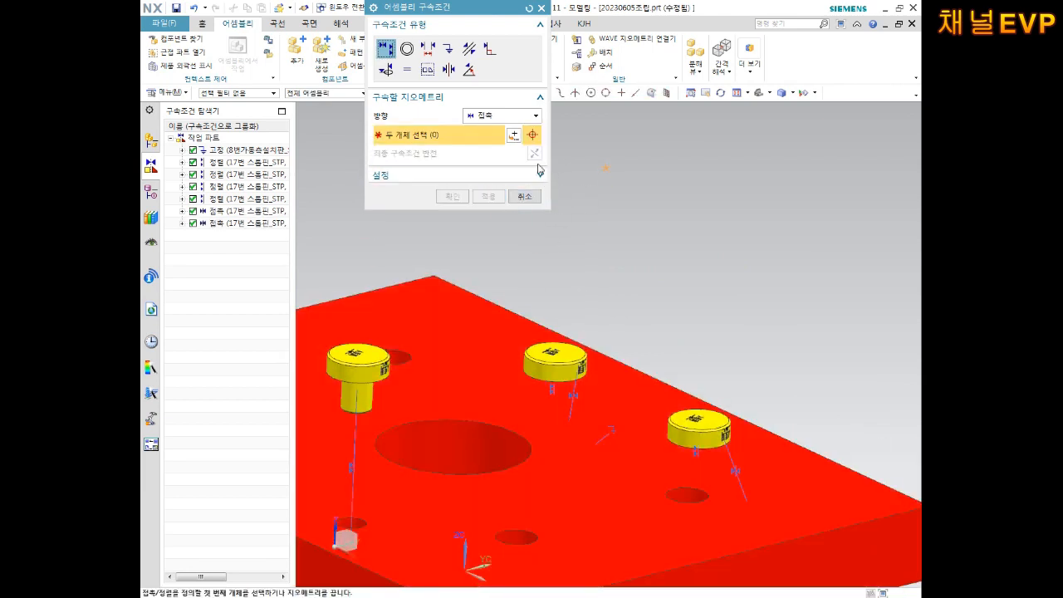
- Seat the front stop pin nearest the engraved text by constraining its head's underside to touch the plate's top face
{"action": "scroll", "coordinate": [564, 249], "scroll_direction": "down", "scroll_amount": 3}
{"action": "middle_click_drag", "start_coordinate": [546, 278], "coordinate": [485, 303]}
{"action": "scroll", "coordinate": [482, 245], "scroll_direction": "up", "scroll_amount": 9}
{"action": "left_click", "coordinate": [457, 261]}
{"action": "scroll", "coordinate": [479, 260], "scroll_direction": "down", "scroll_amount": 8}
{"action": "left_click", "coordinate": [475, 438]}
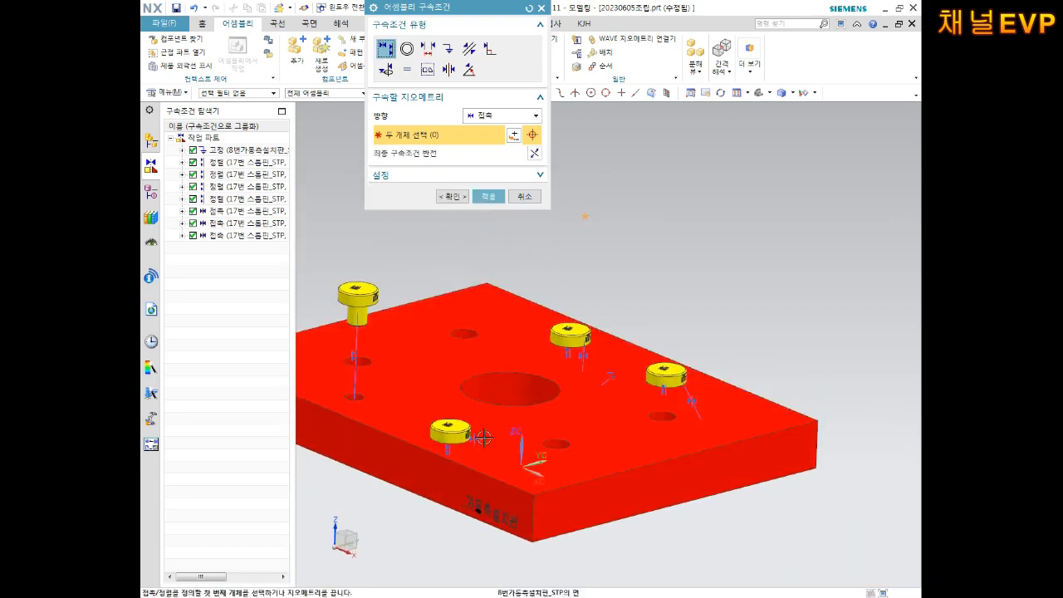
{"action": "left_click", "coordinate": [488, 197]}
- Seat the last raised stop pin with a touch constraint between its head's underside and the plate's top face, and finish assembly constraints
{"action": "middle_click_drag", "start_coordinate": [393, 185], "coordinate": [365, 299]}
{"action": "scroll", "coordinate": [396, 264], "scroll_direction": "up", "scroll_amount": 6}
{"action": "left_click", "coordinate": [415, 241]}
{"action": "scroll", "coordinate": [448, 249], "scroll_direction": "down", "scroll_amount": 8}
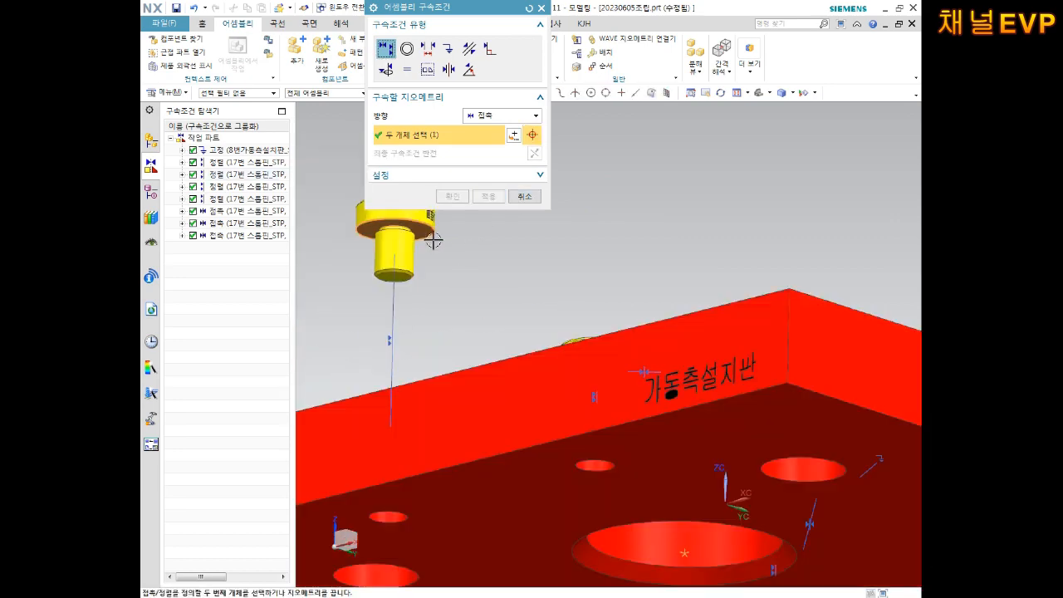
{"action": "middle_click_drag", "start_coordinate": [465, 280], "coordinate": [456, 326]}
{"action": "left_click", "coordinate": [456, 328]}
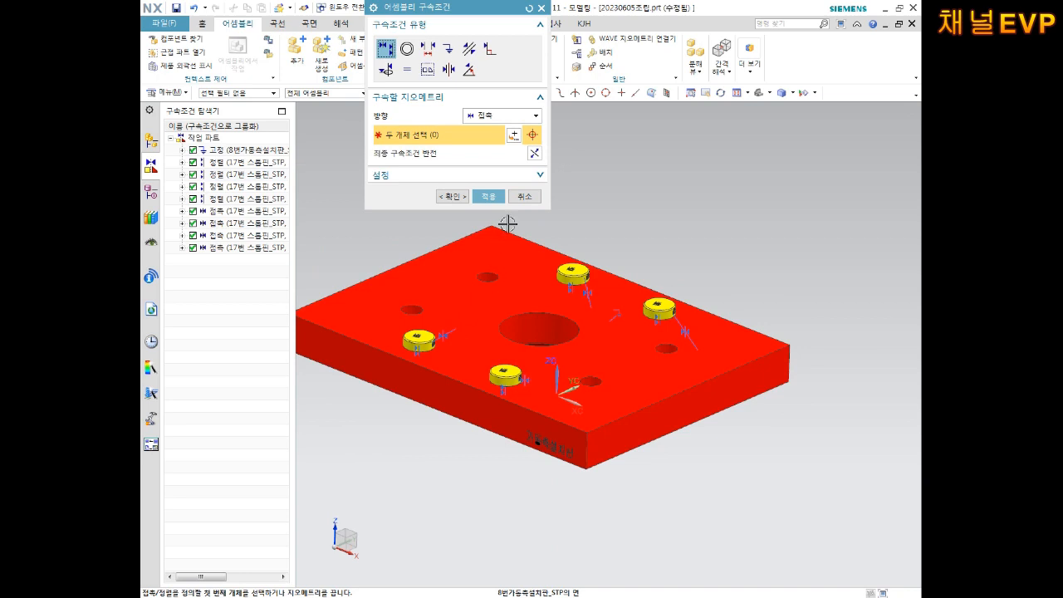
{"action": "left_click", "coordinate": [491, 197]}
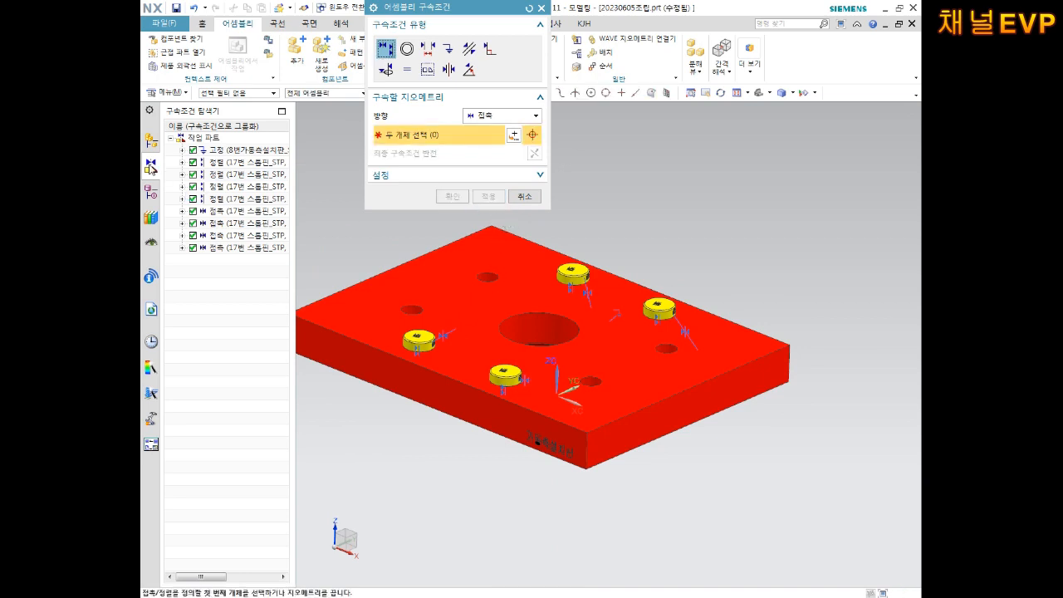
{"action": "left_click", "coordinate": [524, 196]}
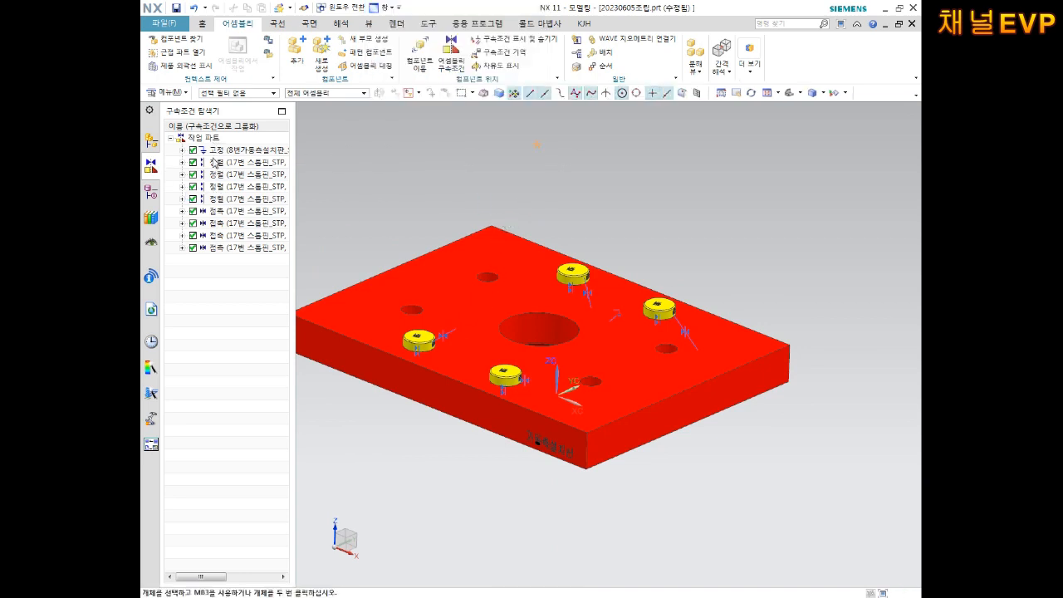
{"action": "scroll", "coordinate": [517, 299], "scroll_direction": "up", "scroll_amount": 5}
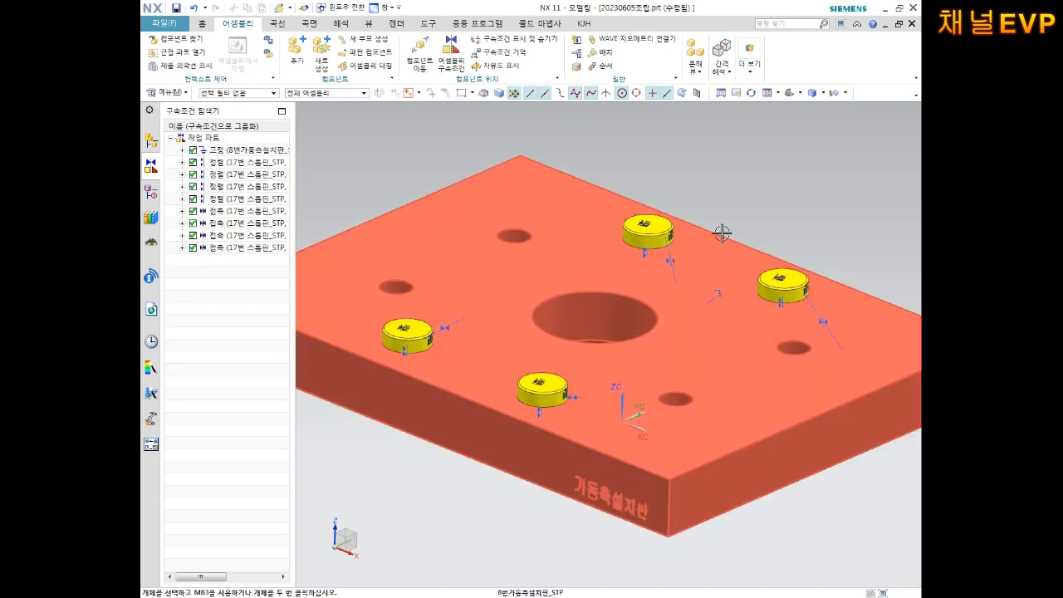
{"action": "scroll", "coordinate": [670, 280], "scroll_direction": "down", "scroll_amount": 2}
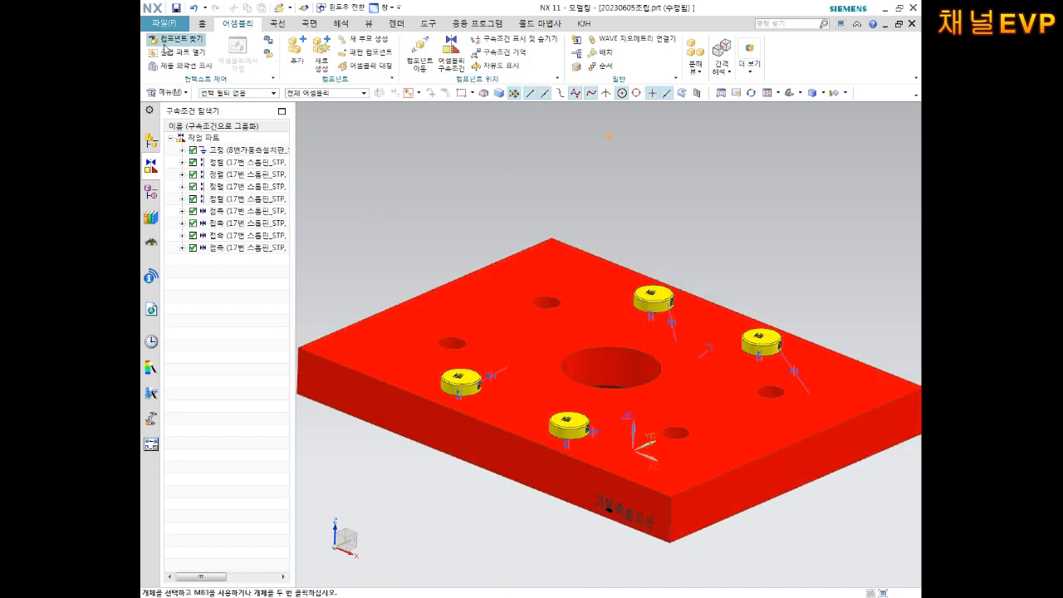
- Add two copies of 5번스페이서블록_stp.prt to the assembly and place them behind the mounting plate
{"action": "left_click", "coordinate": [299, 51]}
{"action": "left_click", "coordinate": [531, 307]}
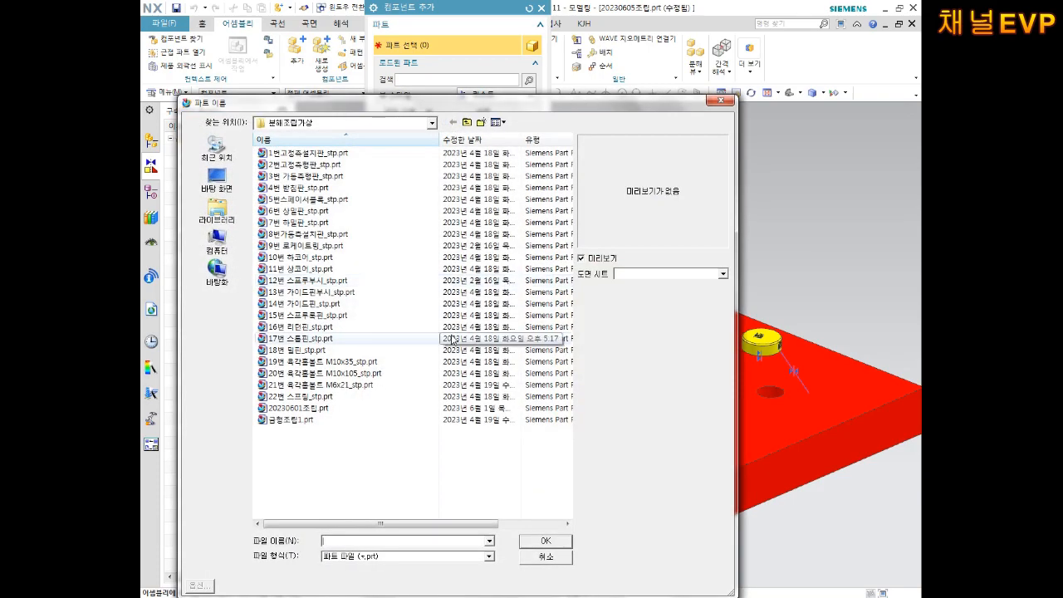
{"action": "left_click", "coordinate": [303, 200]}
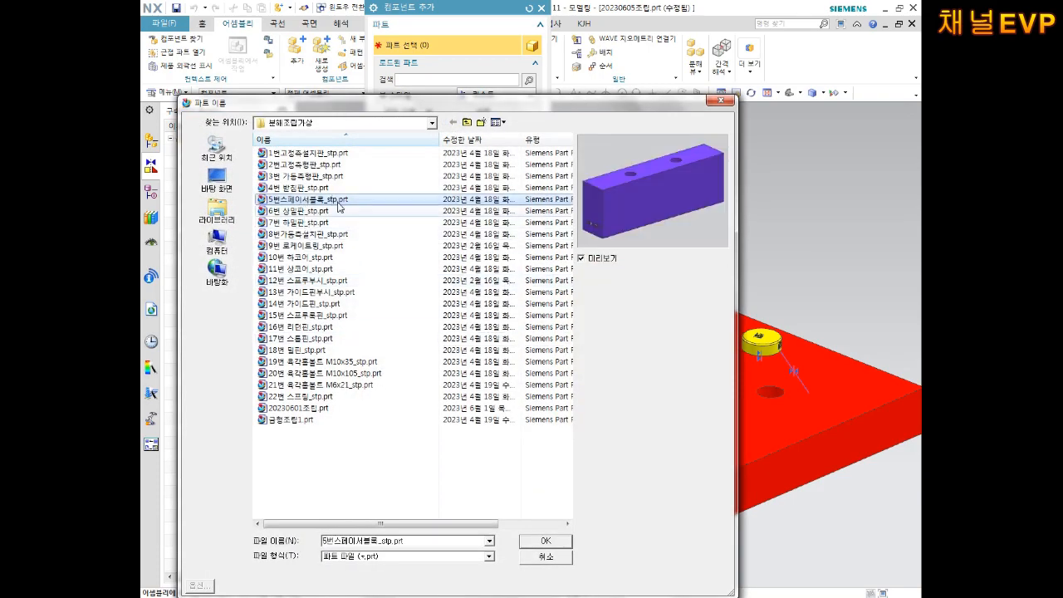
{"action": "left_click", "coordinate": [553, 542]}
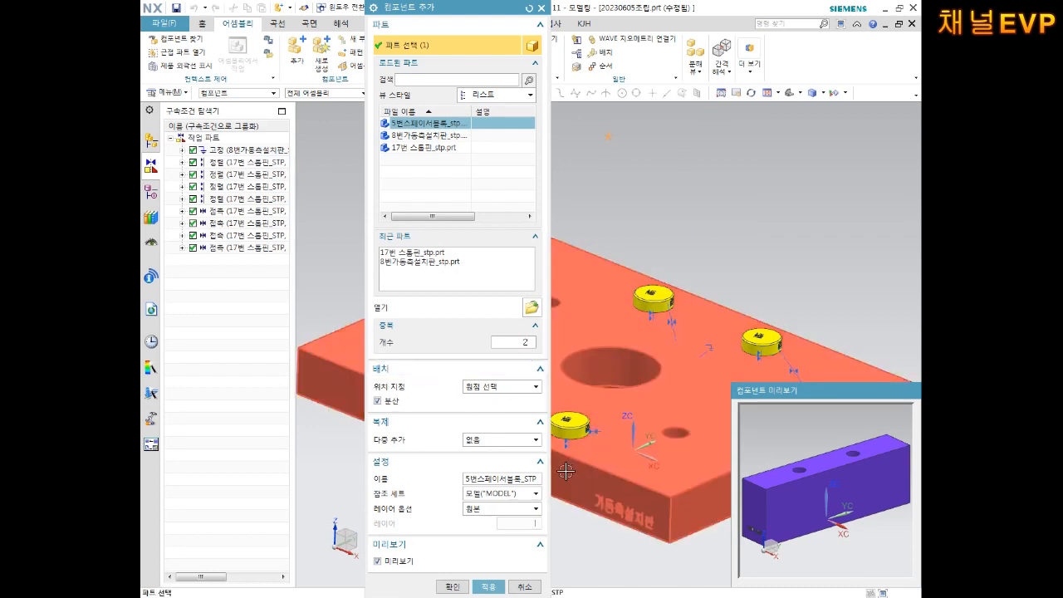
{"action": "left_click", "coordinate": [449, 586]}
{"action": "middle_click", "coordinate": [654, 171]}
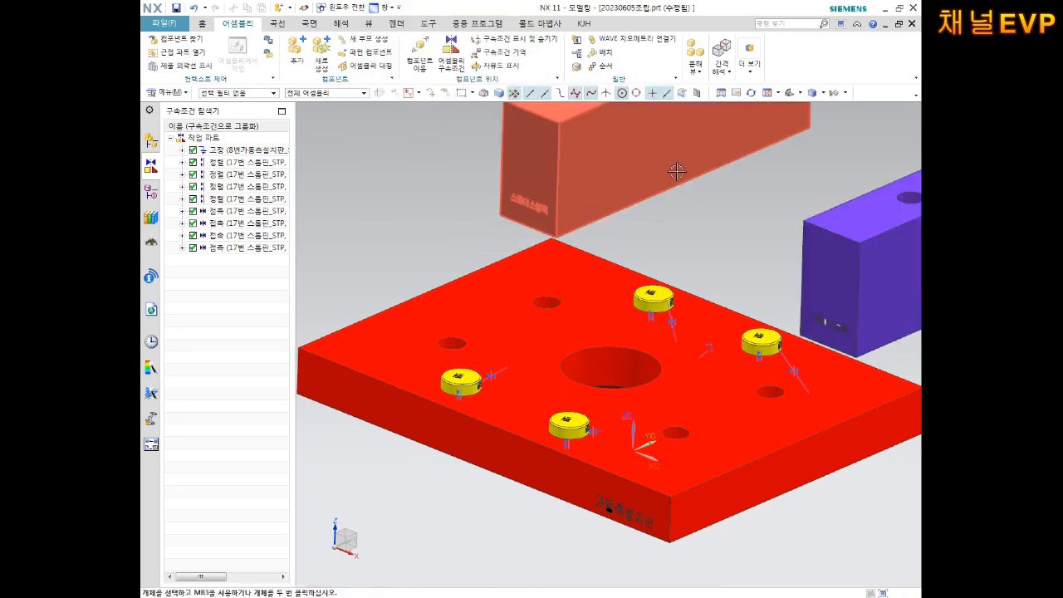
- Move both spacer blocks together to hover over the mounting plate, with the move origin at about X -28, Y 15, Z 90
{"action": "middle_click_drag", "start_coordinate": [666, 206], "coordinate": [710, 252]}
{"action": "scroll", "coordinate": [633, 315], "scroll_direction": "down", "scroll_amount": 3}
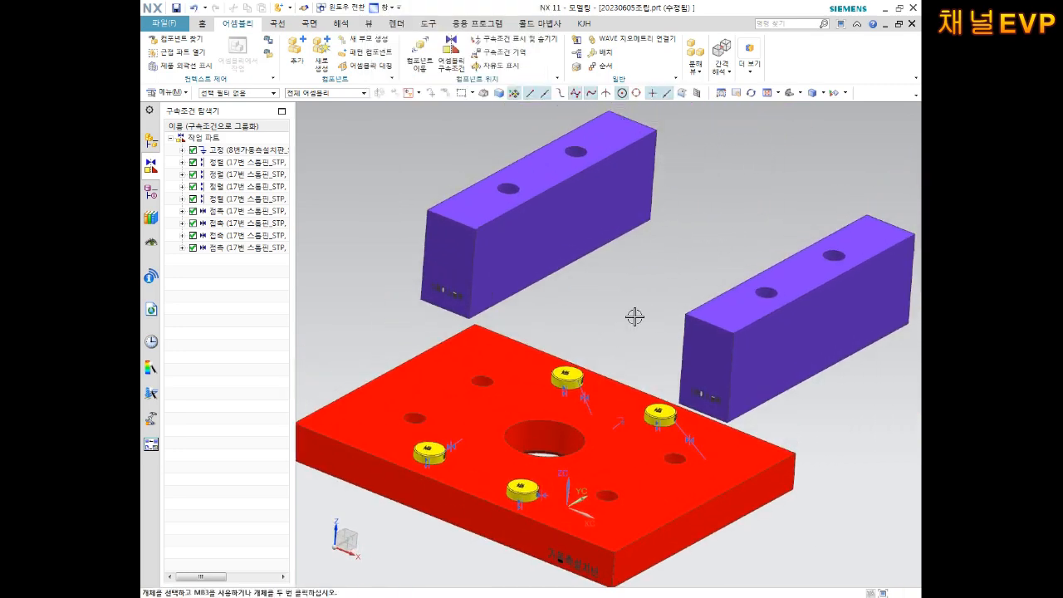
{"action": "scroll", "coordinate": [624, 338], "scroll_direction": "up", "scroll_amount": 1}
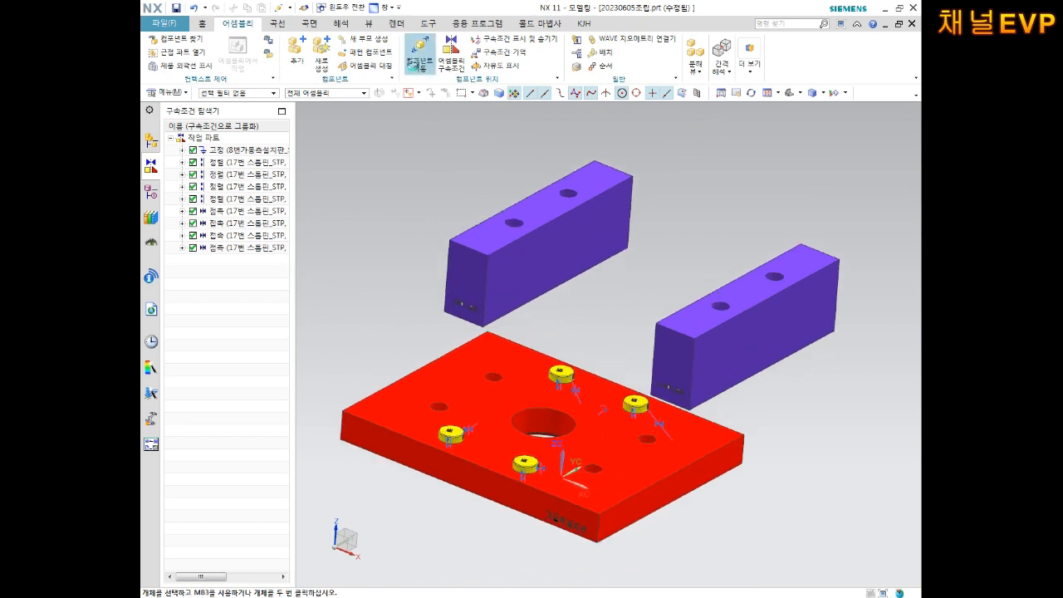
{"action": "left_click", "coordinate": [540, 219]}
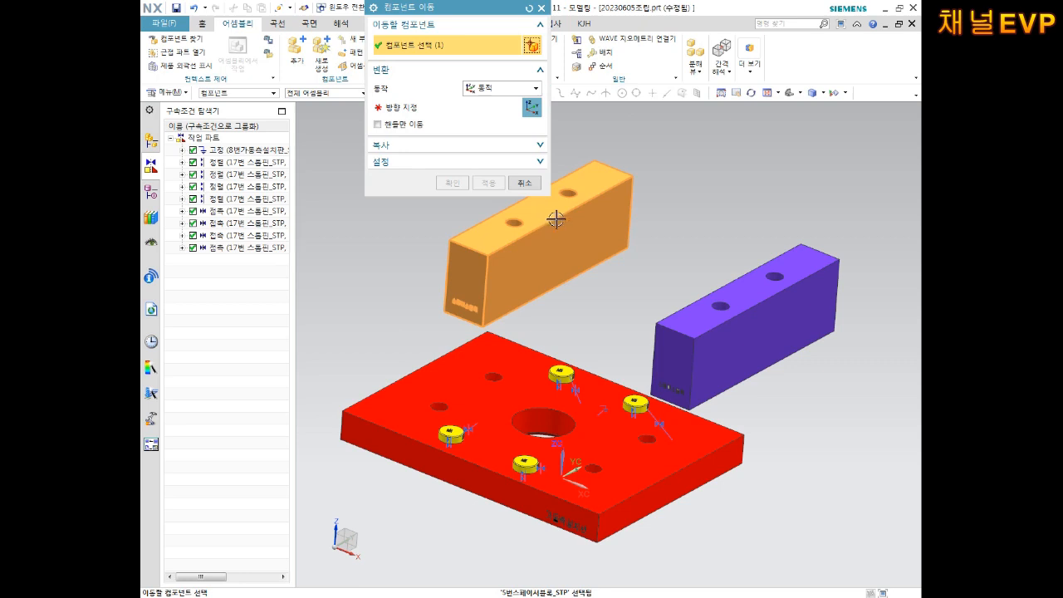
{"action": "left_click", "coordinate": [728, 300]}
{"action": "middle_click", "coordinate": [688, 235]}
{"action": "left_click_drag", "start_coordinate": [647, 227], "coordinate": [648, 137]}
{"action": "left_click_drag", "start_coordinate": [680, 175], "coordinate": [593, 358]}
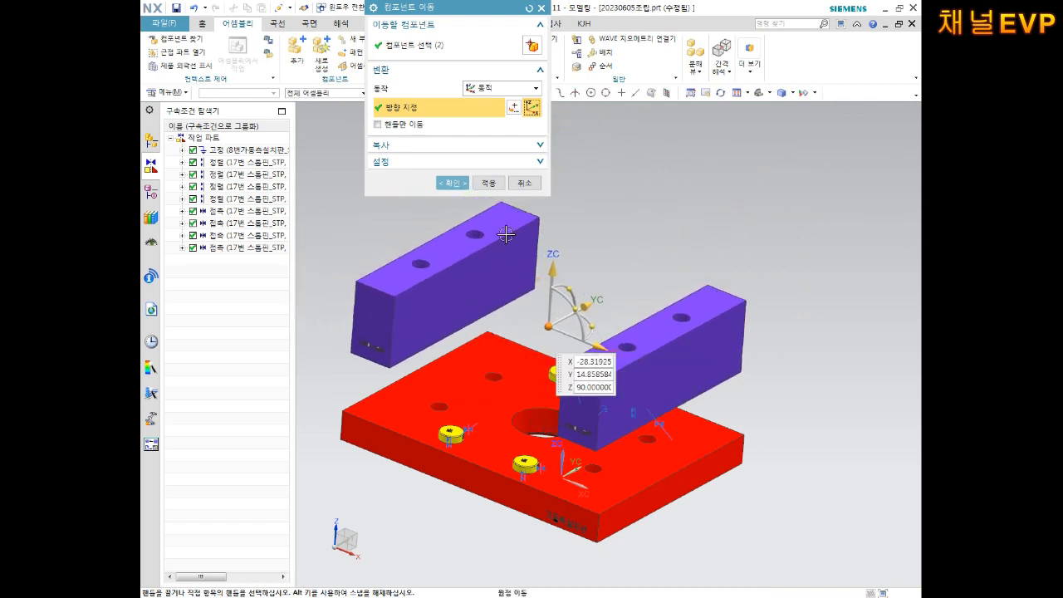
{"action": "left_click", "coordinate": [451, 184]}
- Constrain the centerline of the left spacer block's front hole to the matching plate hole with a touch (접촉) constraint
{"action": "scroll", "coordinate": [566, 313], "scroll_direction": "up", "scroll_amount": 3}
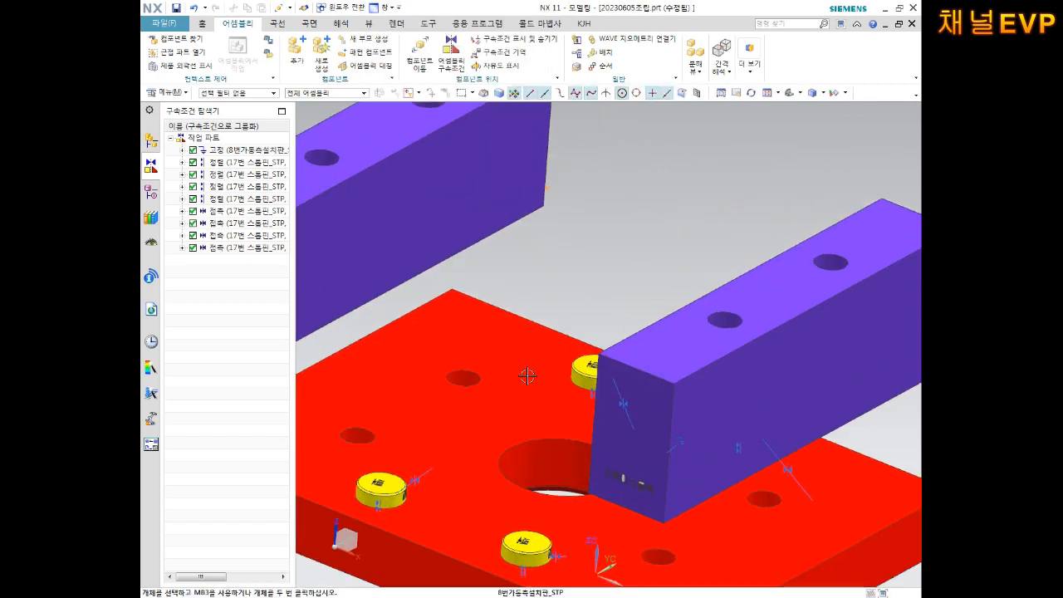
{"action": "scroll", "coordinate": [672, 318], "scroll_direction": "down", "scroll_amount": 2}
{"action": "middle_click_drag", "start_coordinate": [671, 319], "coordinate": [690, 328]}
{"action": "middle_click_drag", "start_coordinate": [575, 262], "coordinate": [574, 294], "text": "shift"}
{"action": "middle_click_drag", "start_coordinate": [622, 257], "coordinate": [489, 235]}
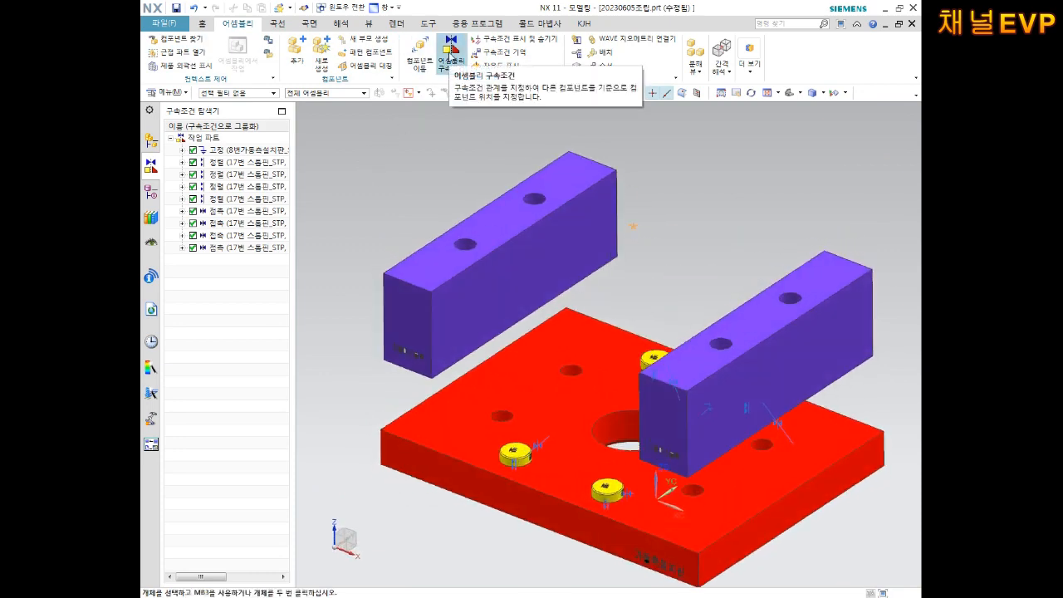
{"action": "left_click", "coordinate": [451, 55]}
{"action": "scroll", "coordinate": [461, 284], "scroll_direction": "up", "scroll_amount": 5}
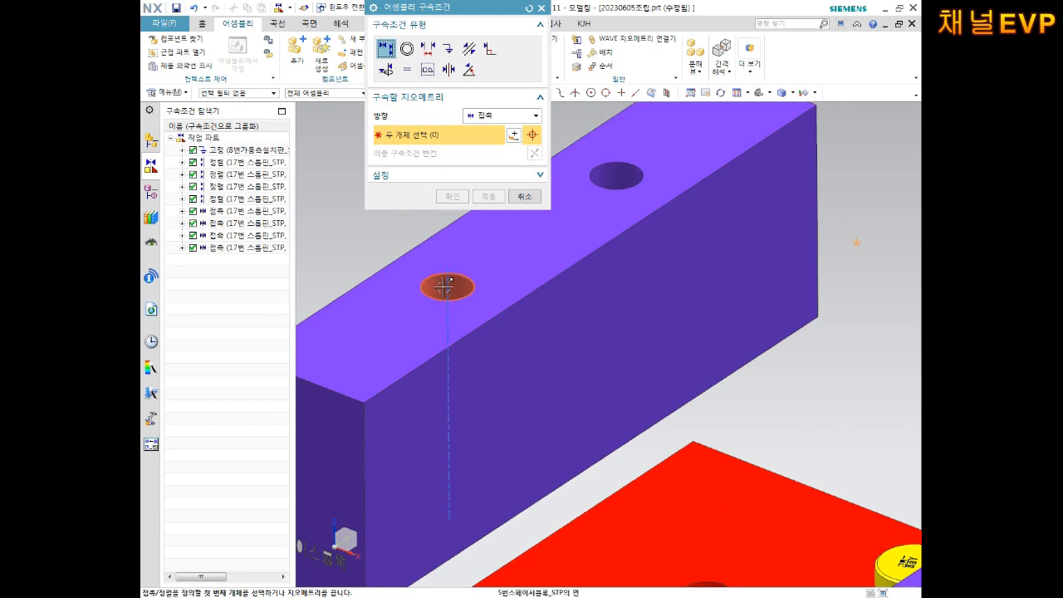
{"action": "scroll", "coordinate": [474, 318], "scroll_direction": "down", "scroll_amount": 5}
{"action": "scroll", "coordinate": [486, 374], "scroll_direction": "up", "scroll_amount": 4}
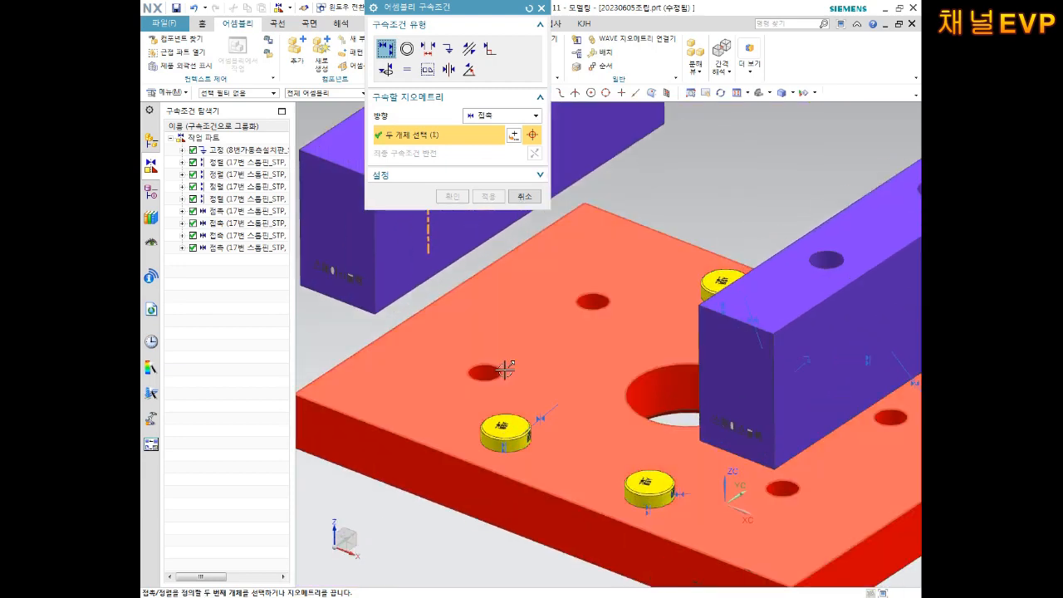
{"action": "left_click", "coordinate": [485, 375]}
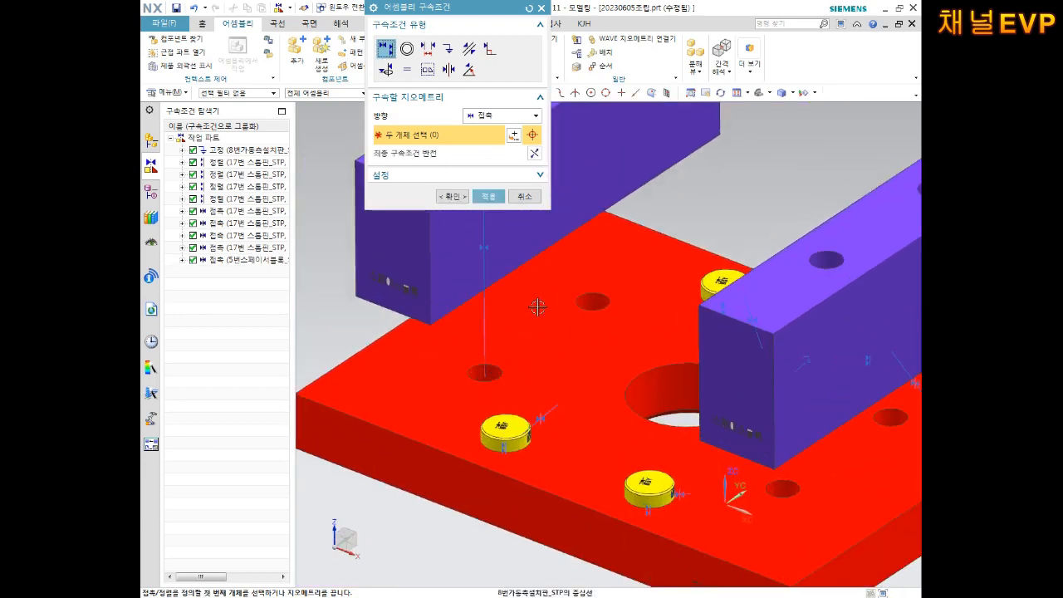
- Align the left spacer block's rear hole with the plate's left rear hole by constraining their centerlines, and apply it
{"action": "scroll", "coordinate": [538, 307], "scroll_direction": "down", "scroll_amount": 3}
{"action": "mouse_move", "coordinate": [540, 309]}
{"action": "middle_mouse_down"}
{"action": "mouse_move", "coordinate": [557, 323]}
{"action": "mouse_move", "coordinate": [558, 347]}
{"action": "mouse_move", "coordinate": [550, 308]}
{"action": "middle_mouse_up"}
{"action": "scroll", "coordinate": [579, 215], "scroll_direction": "up", "scroll_amount": 5}
{"action": "scroll", "coordinate": [579, 216], "scroll_direction": "up", "scroll_amount": 2}
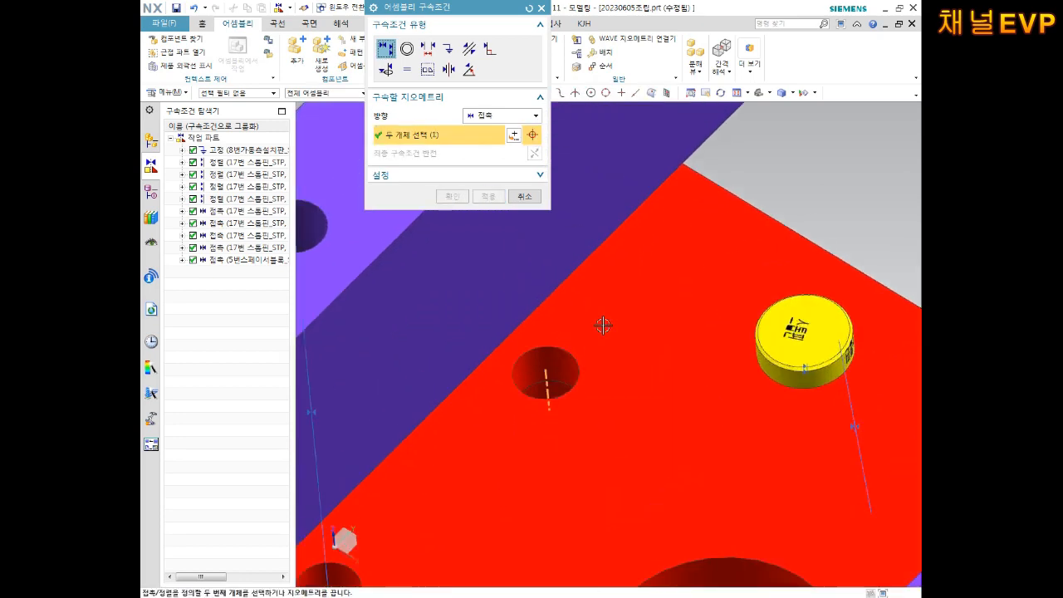
{"action": "scroll", "coordinate": [602, 325], "scroll_direction": "down", "scroll_amount": 3}
{"action": "scroll", "coordinate": [570, 238], "scroll_direction": "up", "scroll_amount": 3}
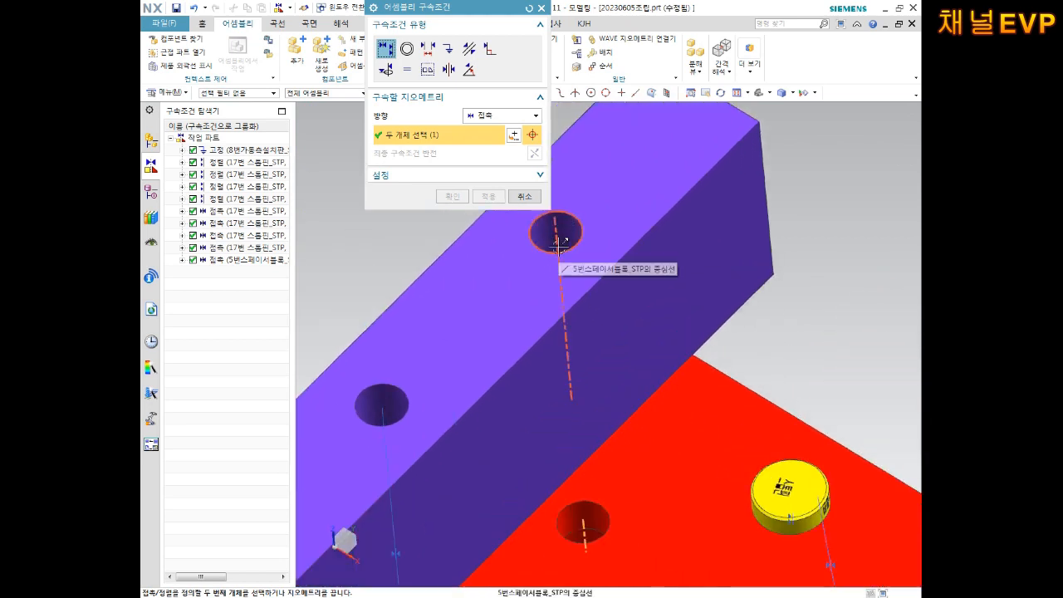
{"action": "left_click", "coordinate": [559, 241]}
{"action": "left_click", "coordinate": [486, 199]}
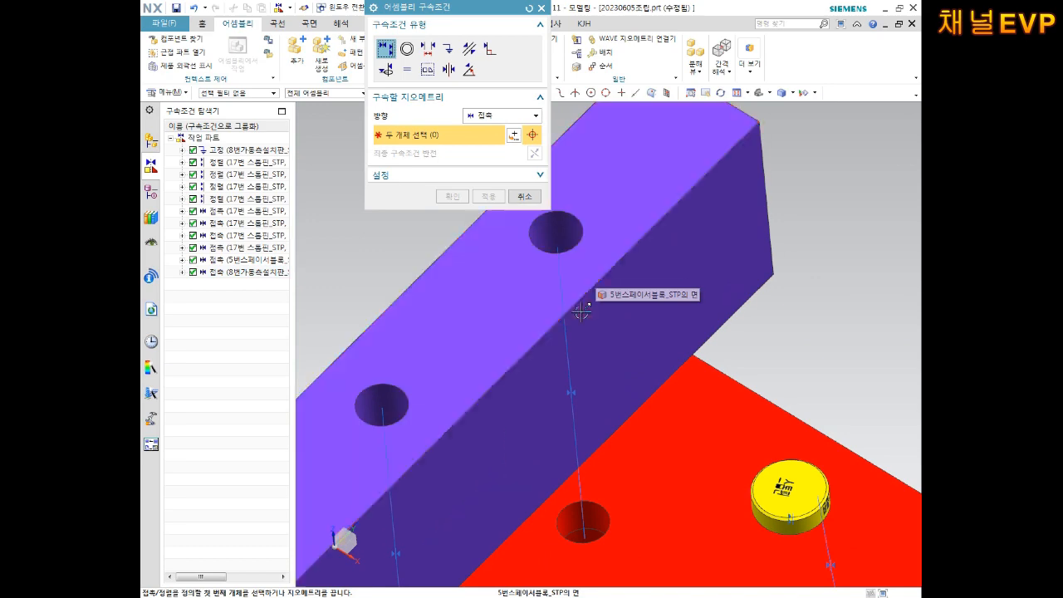
- Align the right spacer block's front hole with the plate's right front hole by constraining their centerlines, and apply it
{"action": "scroll", "coordinate": [580, 308], "scroll_direction": "down", "scroll_amount": 3}
{"action": "scroll", "coordinate": [694, 380], "scroll_direction": "up", "scroll_amount": 4}
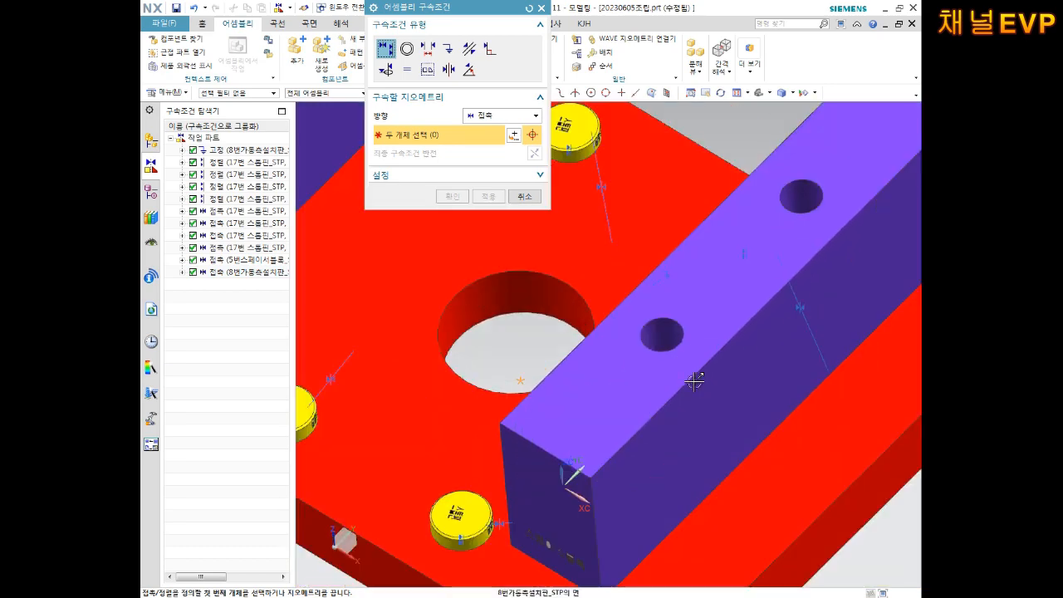
{"action": "middle_click_drag", "start_coordinate": [737, 451], "coordinate": [651, 413]}
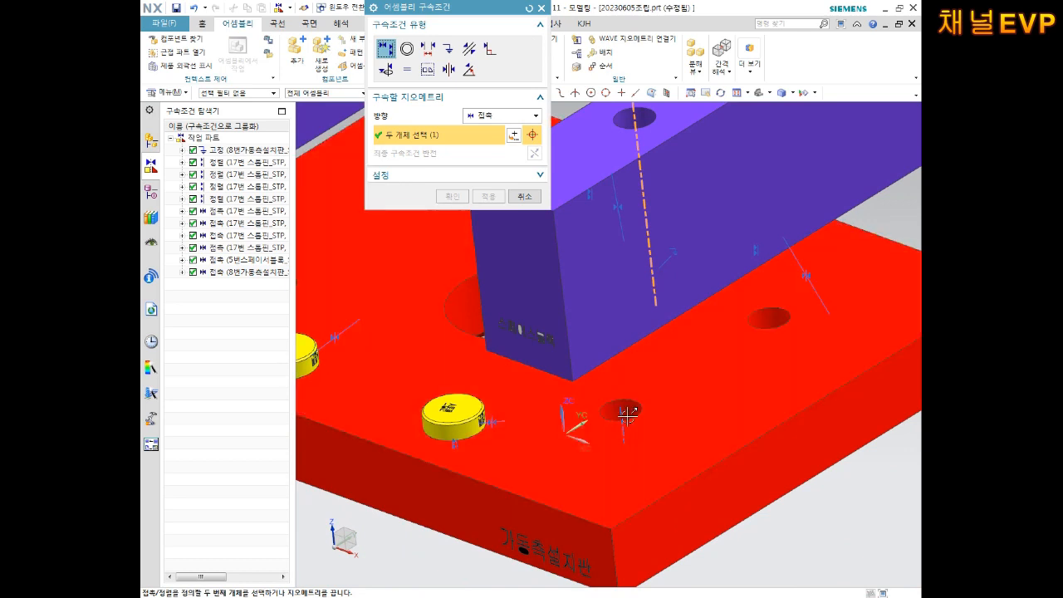
{"action": "left_click", "coordinate": [621, 413]}
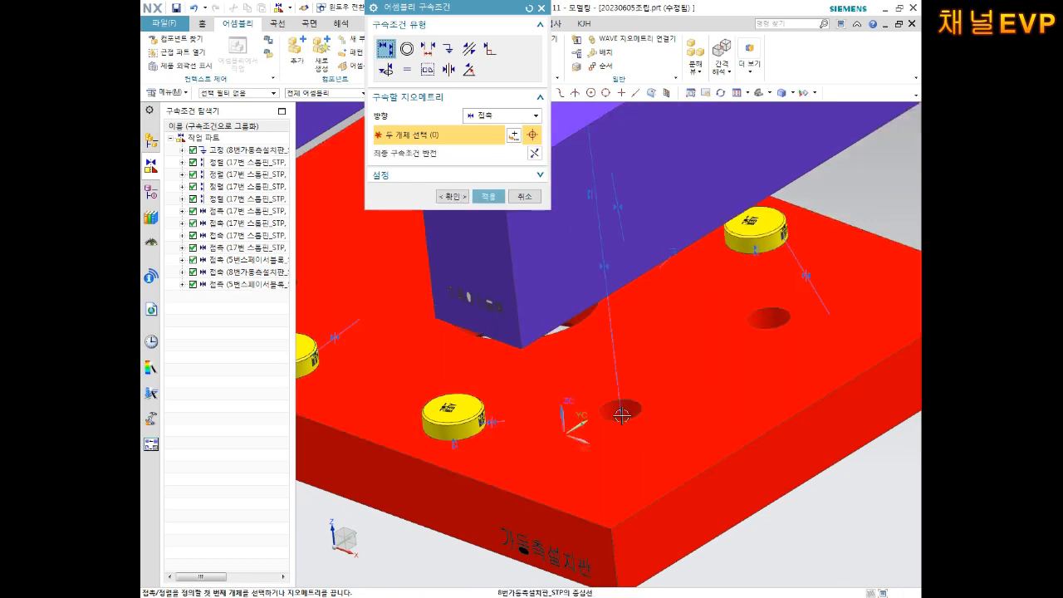
{"action": "left_click", "coordinate": [496, 196]}
- Constrain the centerline of the right spacer block's rear hole to the plate's right rear hole and apply it
{"action": "scroll", "coordinate": [689, 251], "scroll_direction": "down", "scroll_amount": 3}
{"action": "middle_click_drag", "start_coordinate": [755, 224], "coordinate": [667, 234], "text": "shift"}
{"action": "scroll", "coordinate": [616, 290], "scroll_direction": "up", "scroll_amount": 3}
{"action": "left_click", "coordinate": [599, 303]}
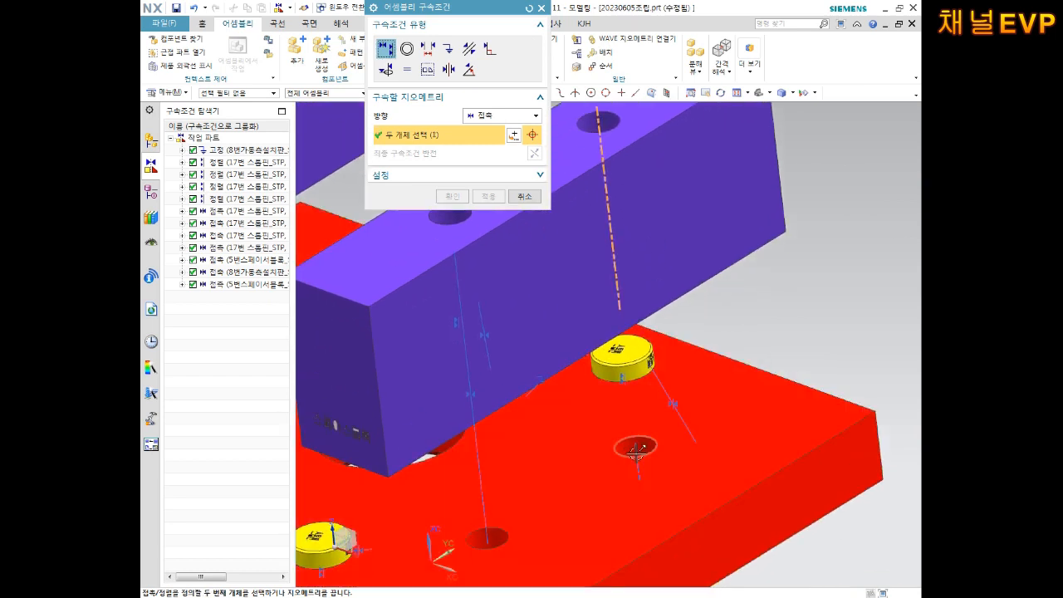
{"action": "left_click", "coordinate": [635, 453]}
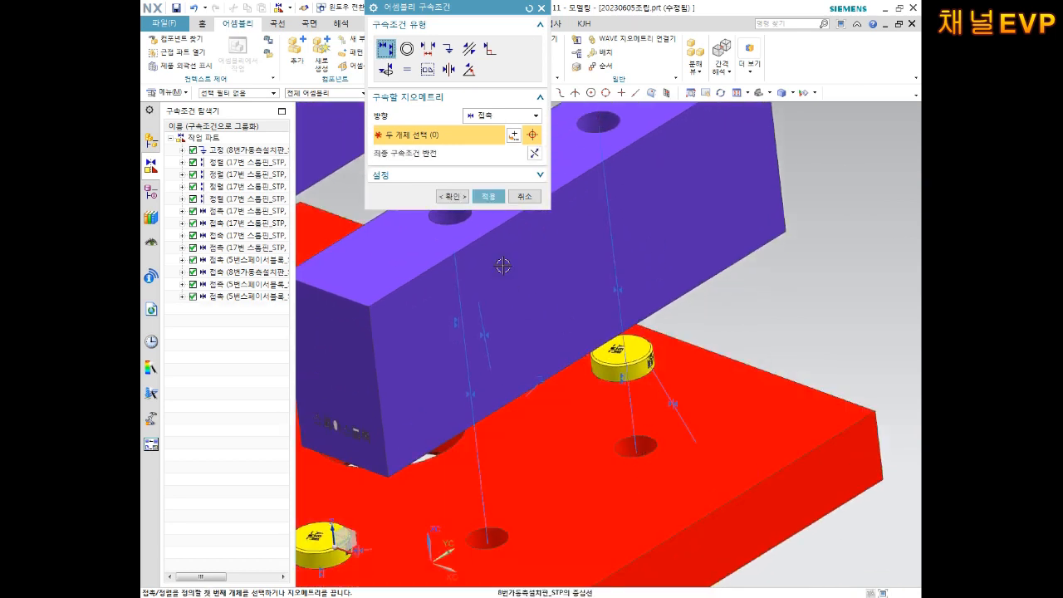
{"action": "left_click", "coordinate": [488, 197]}
- Seat the right spacer block by constraining its underside to touch the plate's top face
{"action": "scroll", "coordinate": [567, 258], "scroll_direction": "down", "scroll_amount": 7}
{"action": "middle_click_drag", "start_coordinate": [565, 264], "coordinate": [643, 246], "text": "shift"}
{"action": "scroll", "coordinate": [634, 290], "scroll_direction": "up", "scroll_amount": 5}
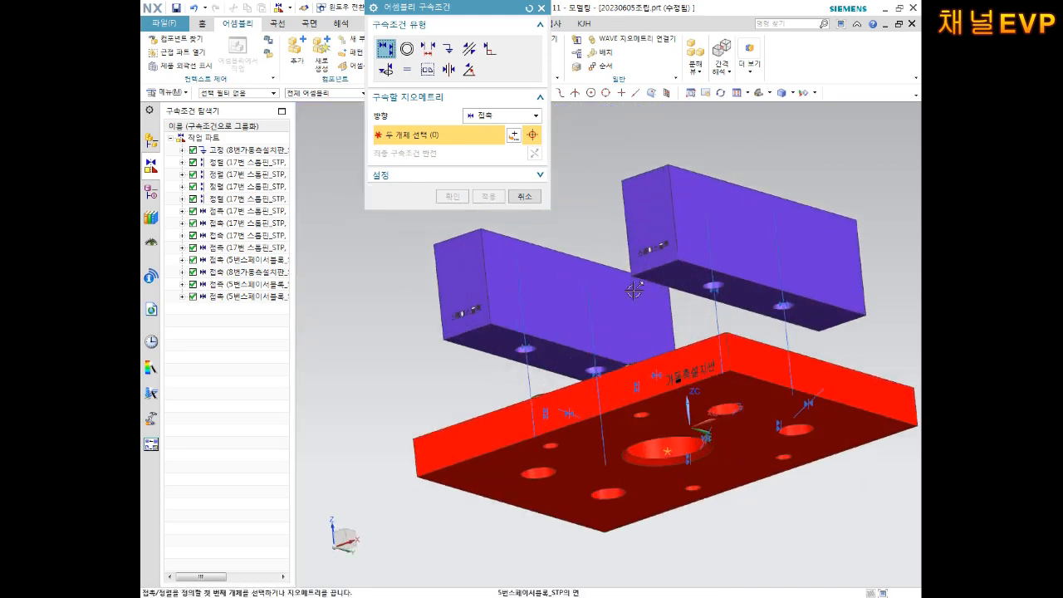
{"action": "key", "text": "Home"}
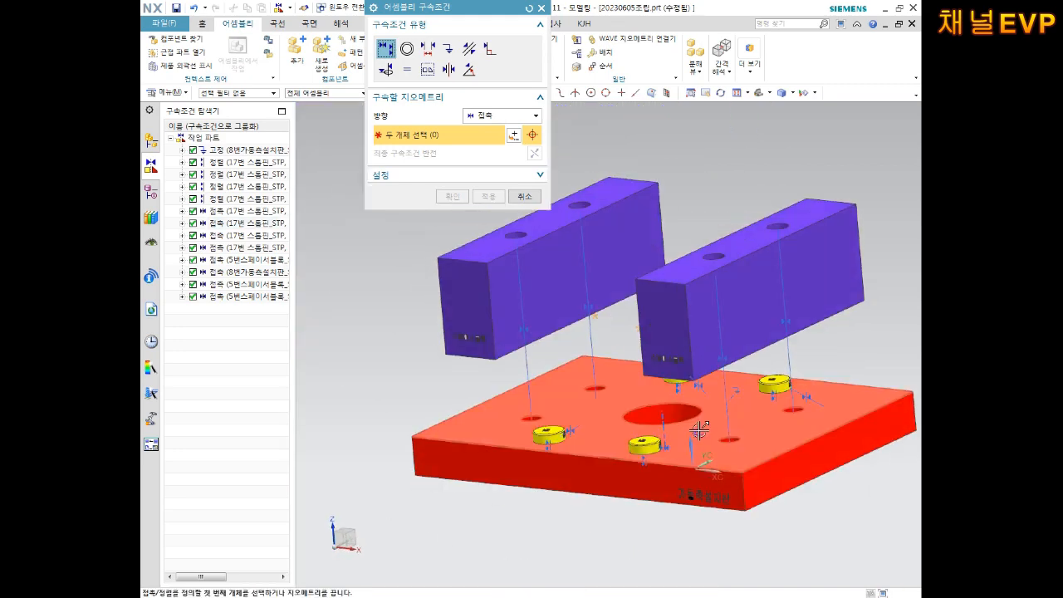
{"action": "middle_click_drag", "start_coordinate": [772, 293], "coordinate": [751, 274]}
{"action": "scroll", "coordinate": [748, 291], "scroll_direction": "up", "scroll_amount": 5}
{"action": "left_click", "coordinate": [745, 306]}
{"action": "scroll", "coordinate": [745, 306], "scroll_direction": "down", "scroll_amount": 5}
{"action": "middle_click_drag", "start_coordinate": [745, 353], "coordinate": [754, 422]}
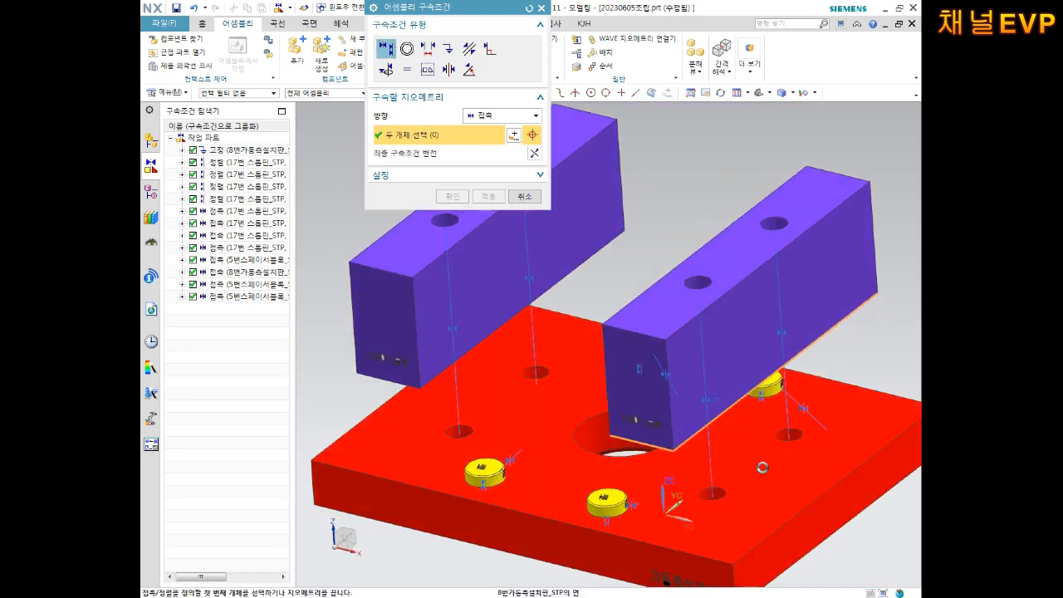
{"action": "left_click", "coordinate": [754, 463]}
{"action": "left_click", "coordinate": [502, 197]}
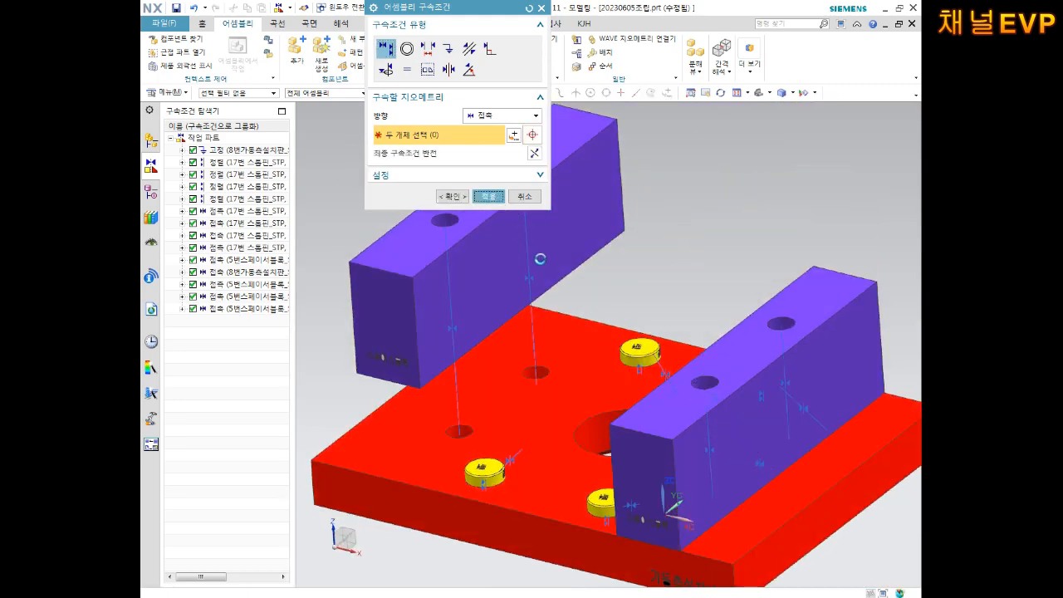
- Seat the left spacer block with a touch constraint between its underside and the plate's top face, and finish assembly constraints
{"action": "middle_click_drag", "start_coordinate": [535, 254], "coordinate": [532, 229]}
{"action": "left_click", "coordinate": [407, 323]}
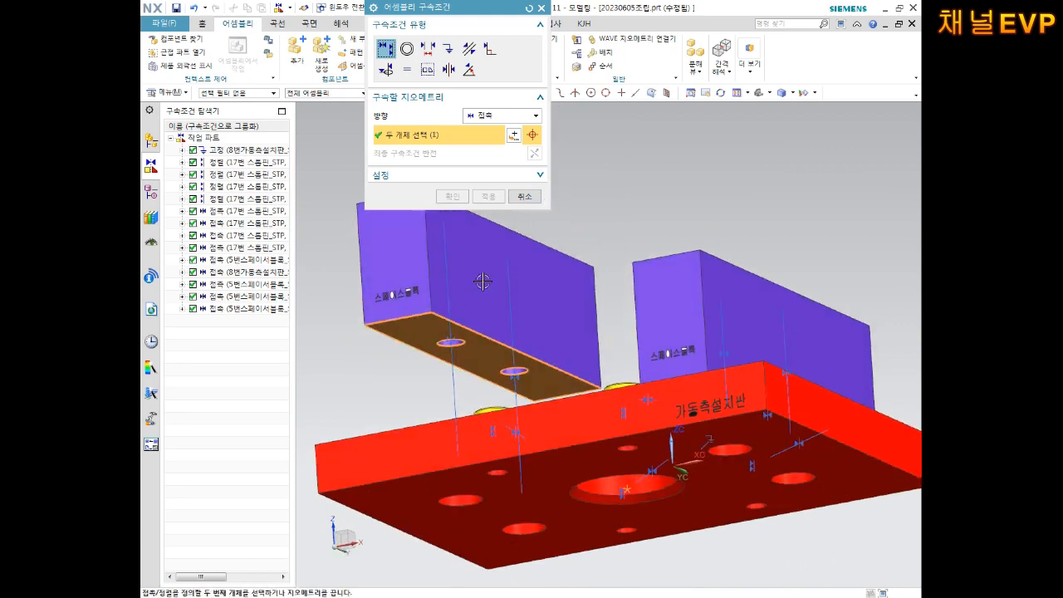
{"action": "middle_click_drag", "start_coordinate": [482, 282], "coordinate": [481, 334]}
{"action": "left_click", "coordinate": [534, 438]}
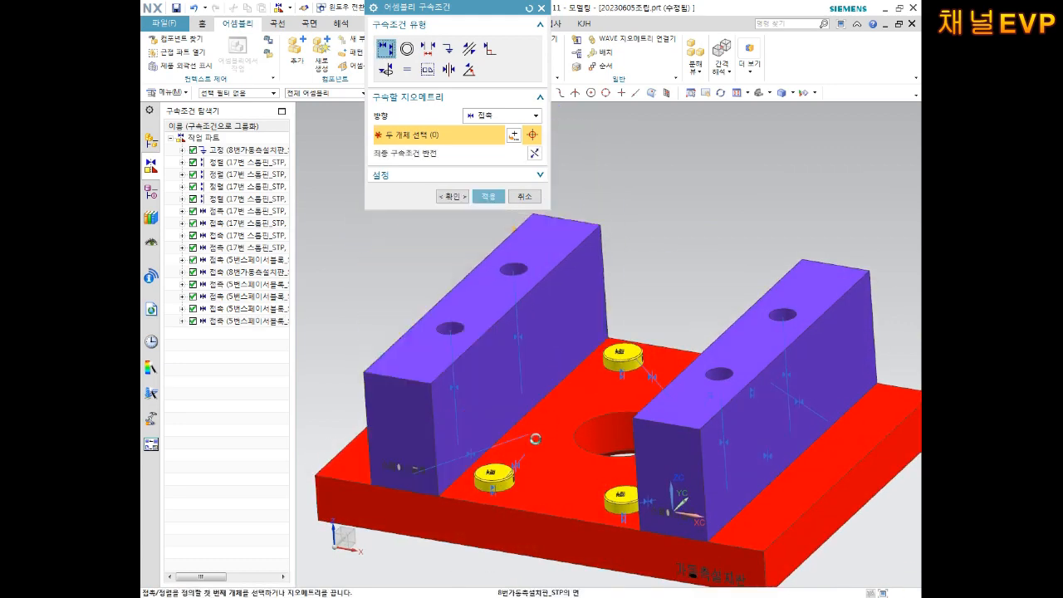
{"action": "left_click", "coordinate": [455, 200]}
- Add four copies of 20번 육각홈볼트 M10x105_stp.prt to the assembly and place them in the empty space in front of the plate
{"action": "scroll", "coordinate": [576, 249], "scroll_direction": "down", "scroll_amount": 3}
{"action": "middle_click_drag", "start_coordinate": [576, 249], "coordinate": [551, 241]}
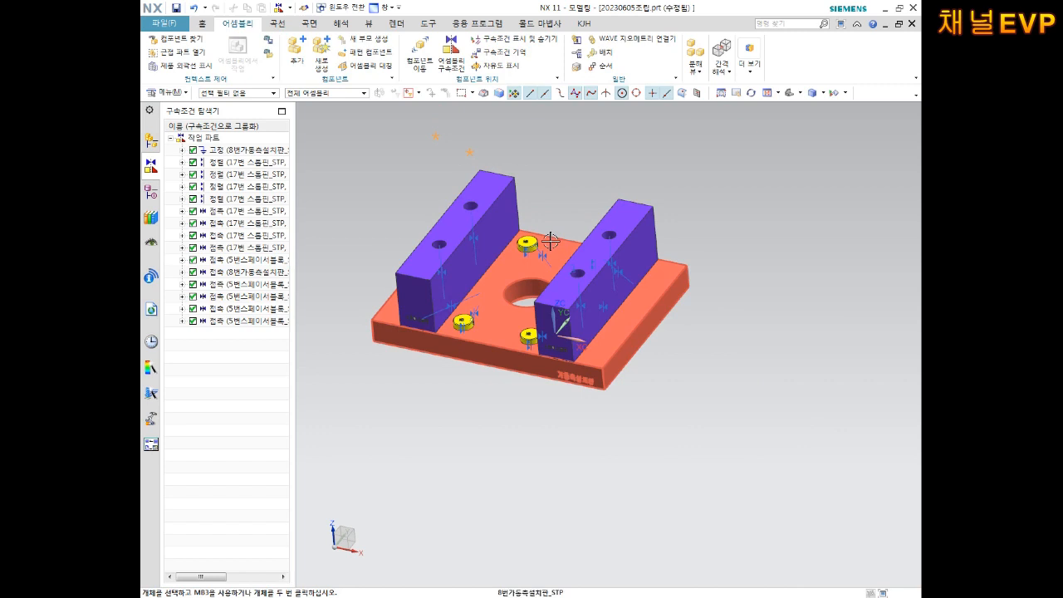
{"action": "scroll", "coordinate": [551, 240], "scroll_direction": "up", "scroll_amount": 3}
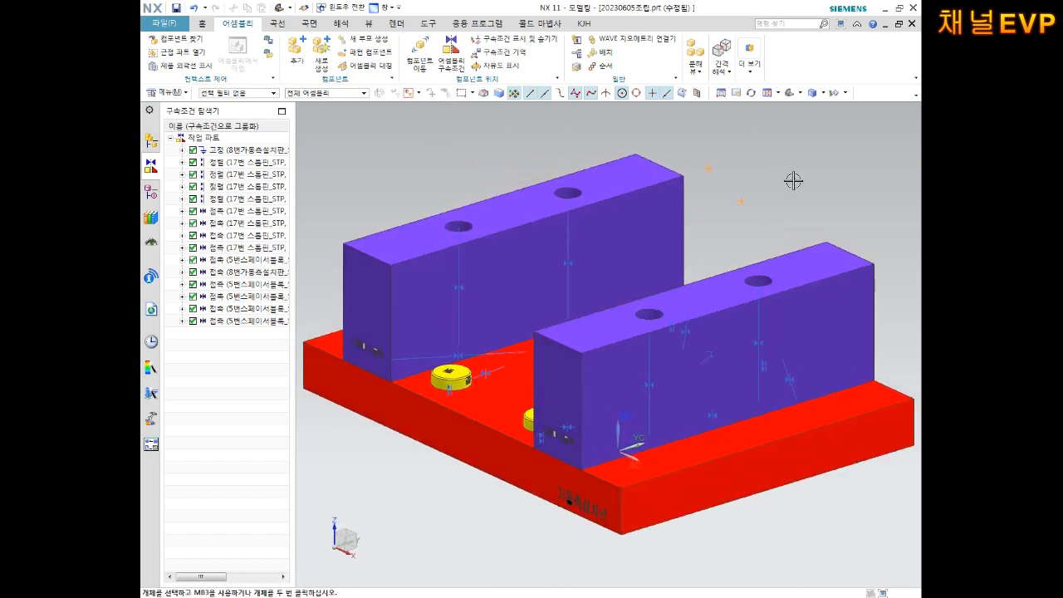
{"action": "left_click", "coordinate": [296, 51]}
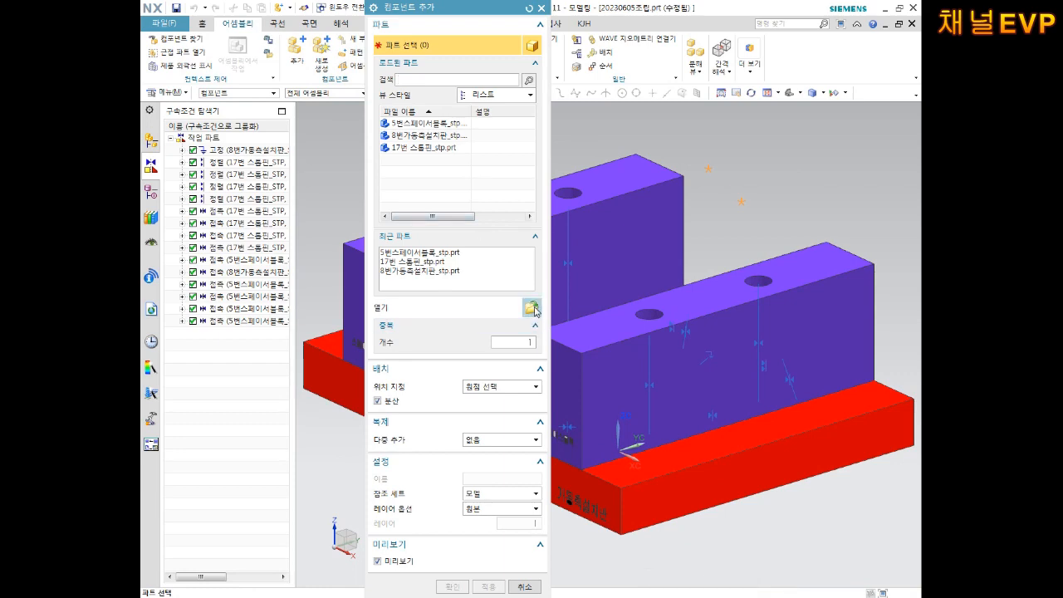
{"action": "left_click", "coordinate": [532, 308]}
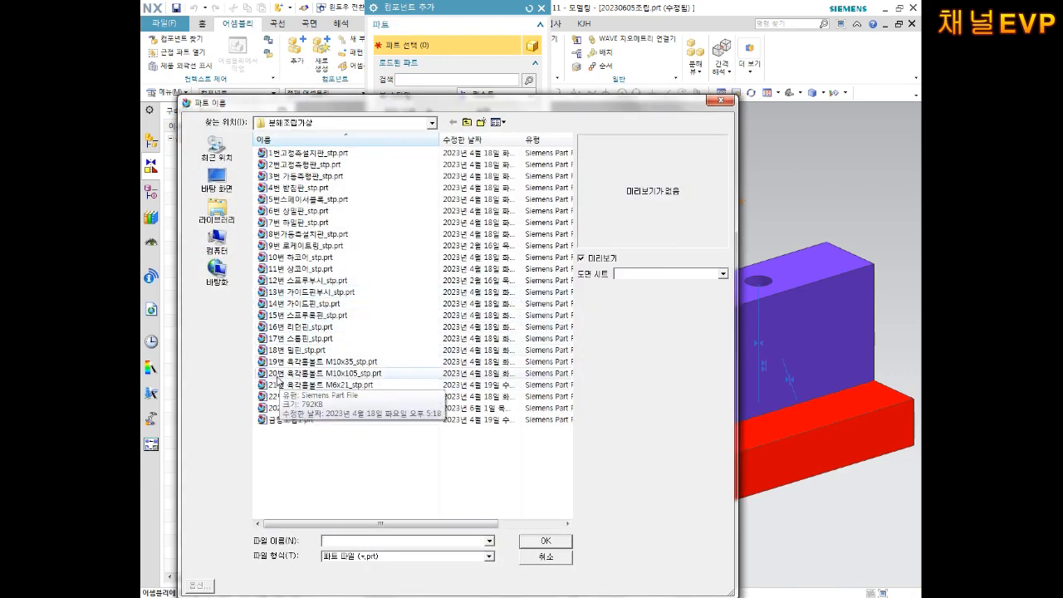
{"action": "left_click", "coordinate": [412, 373]}
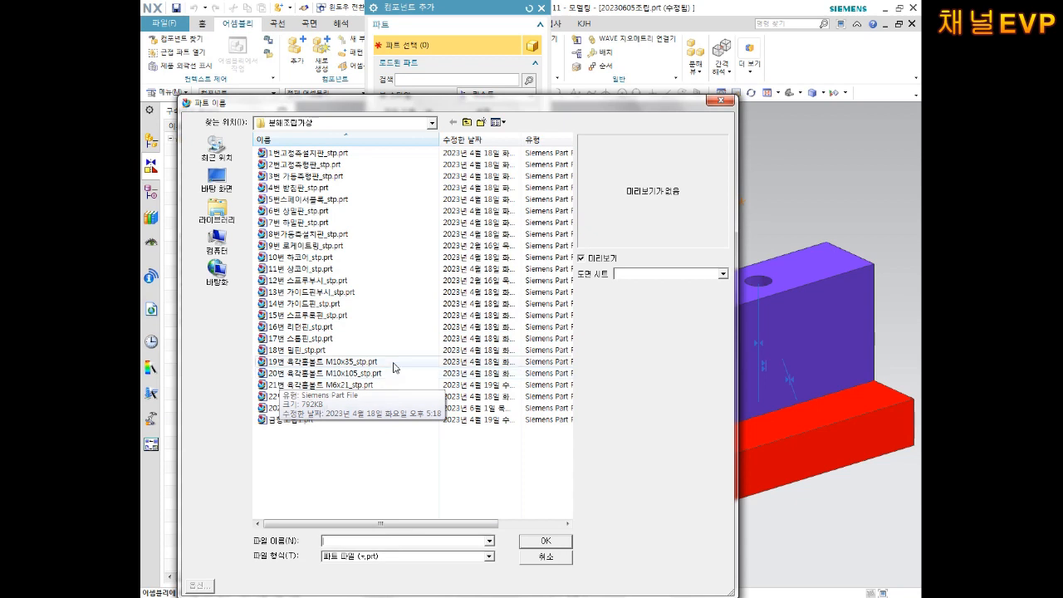
{"action": "left_click", "coordinate": [546, 541]}
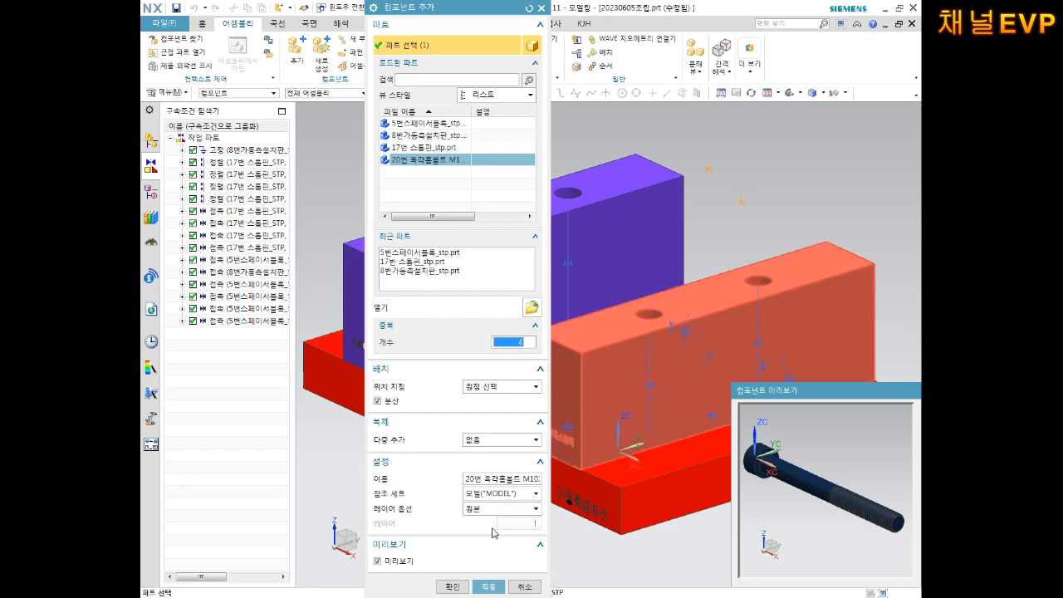
{"action": "left_click", "coordinate": [451, 587]}
{"action": "scroll", "coordinate": [531, 483], "scroll_direction": "down", "scroll_amount": 5}
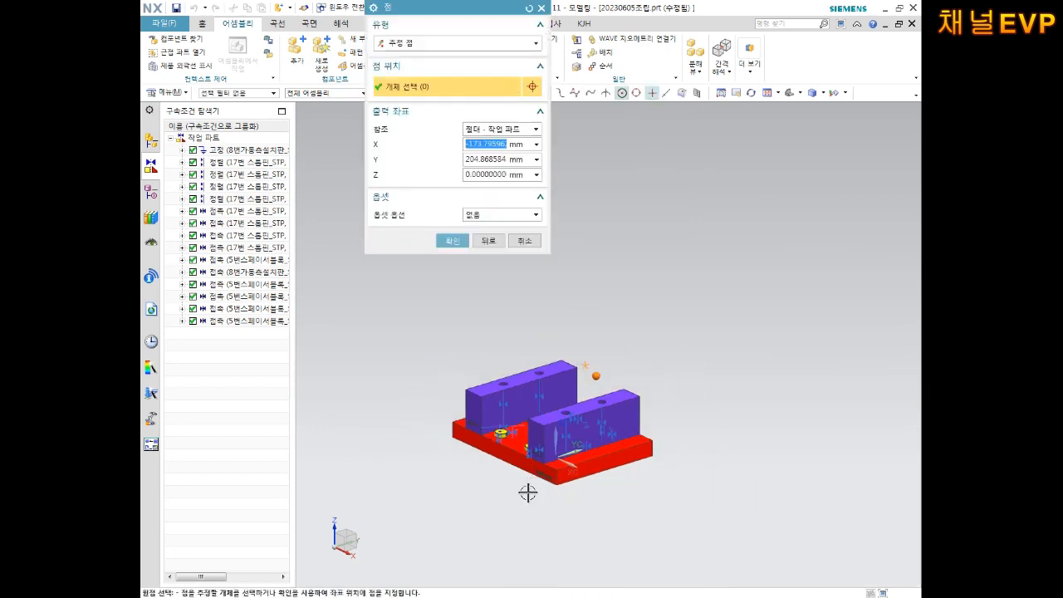
{"action": "left_click", "coordinate": [515, 516]}
{"action": "middle_click_drag", "start_coordinate": [383, 302], "coordinate": [642, 277]}
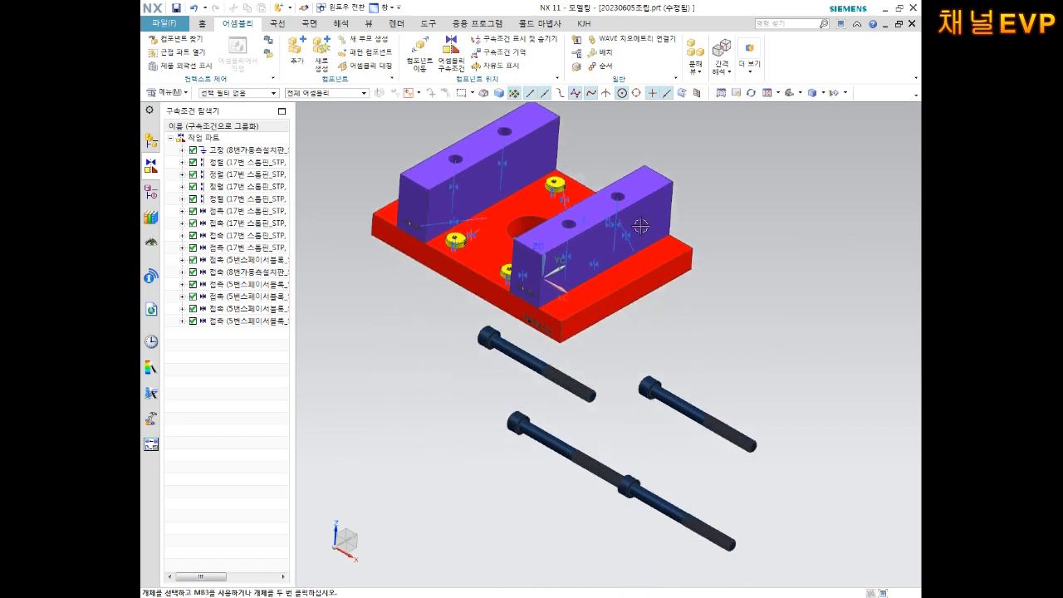
- Move the four M10x105 bolts together down and forward into the empty space below the mounting plate
{"action": "left_click", "coordinate": [689, 415]}
{"action": "left_click", "coordinate": [562, 380]}
{"action": "left_click", "coordinate": [560, 435]}
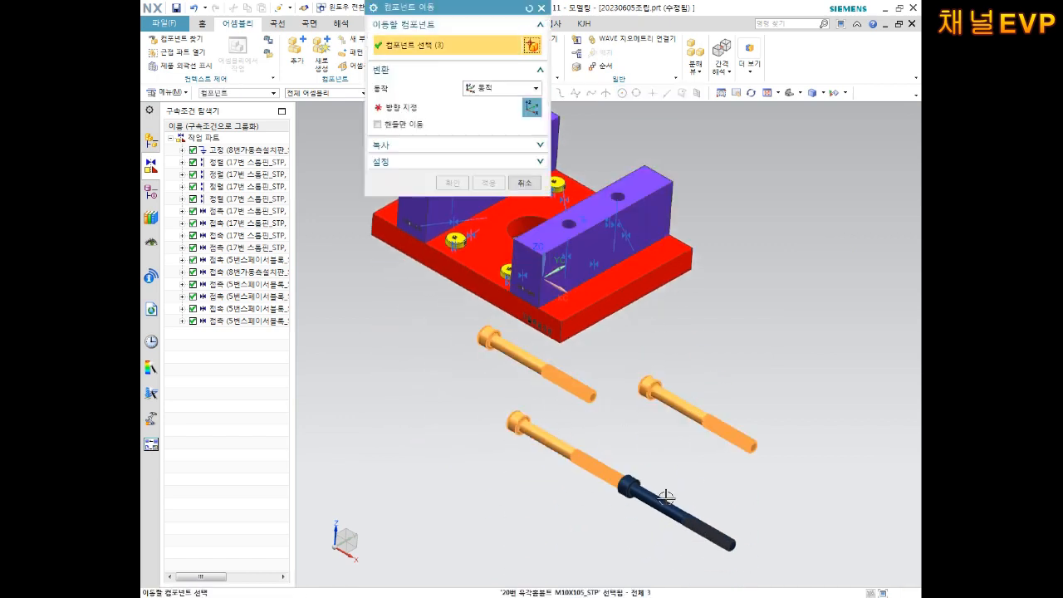
{"action": "left_click", "coordinate": [668, 479]}
{"action": "middle_click", "coordinate": [675, 308]}
{"action": "left_click_drag", "start_coordinate": [644, 367], "coordinate": [656, 574]}
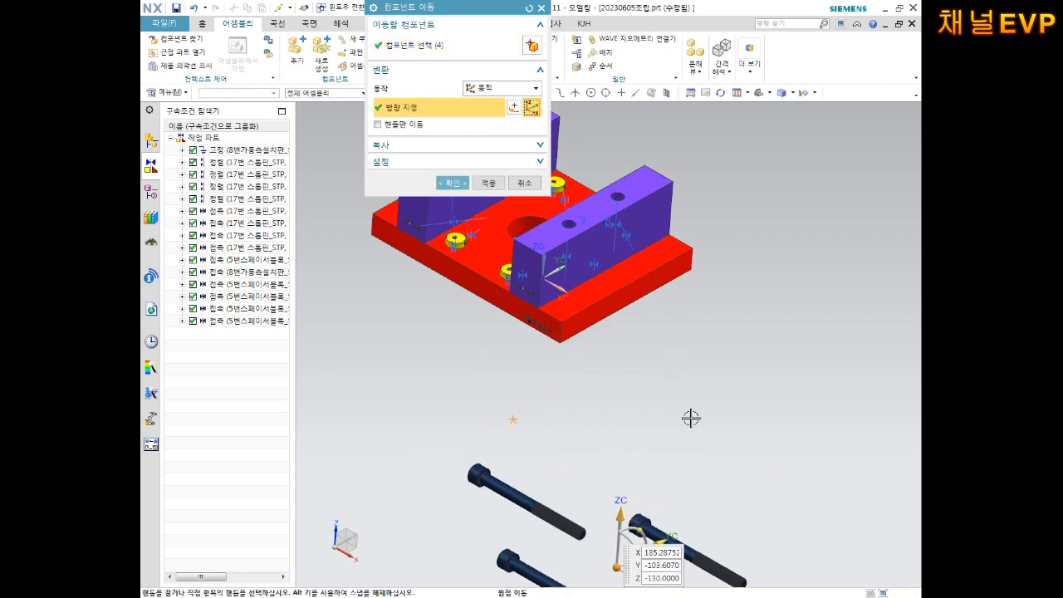
{"action": "middle_click_drag", "start_coordinate": [691, 418], "coordinate": [662, 246], "text": "shift"}
{"action": "left_click_drag", "start_coordinate": [634, 418], "coordinate": [475, 329]}
{"action": "middle_click_drag", "start_coordinate": [633, 259], "coordinate": [658, 458], "text": "shift"}
{"action": "left_click_drag", "start_coordinate": [499, 478], "coordinate": [561, 421]}
{"action": "left_click_drag", "start_coordinate": [599, 496], "coordinate": [520, 451]}
{"action": "middle_click_drag", "start_coordinate": [674, 385], "coordinate": [781, 332], "text": "shift"}
{"action": "middle_click_drag", "start_coordinate": [781, 333], "coordinate": [729, 326]}
{"action": "left_click", "coordinate": [452, 183]}
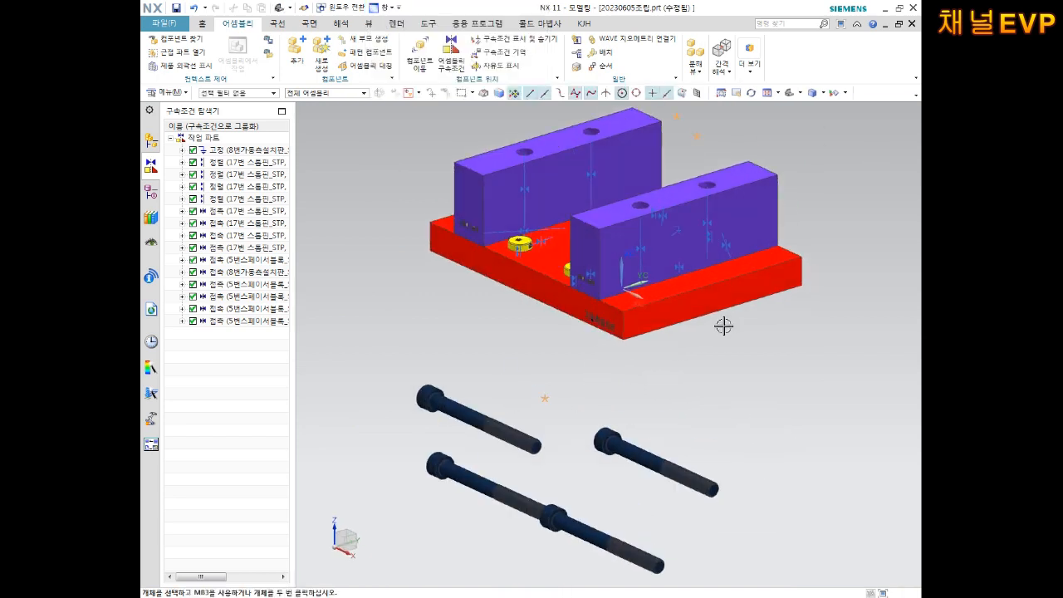
- Constrain the first bolt's centerline to the plate's right front counterbored hole, reverse it so the head faces down, and apply
{"action": "middle_click_drag", "start_coordinate": [696, 431], "coordinate": [685, 355], "text": "shift"}
{"action": "middle_click_drag", "start_coordinate": [683, 305], "coordinate": [652, 335], "text": "shift"}
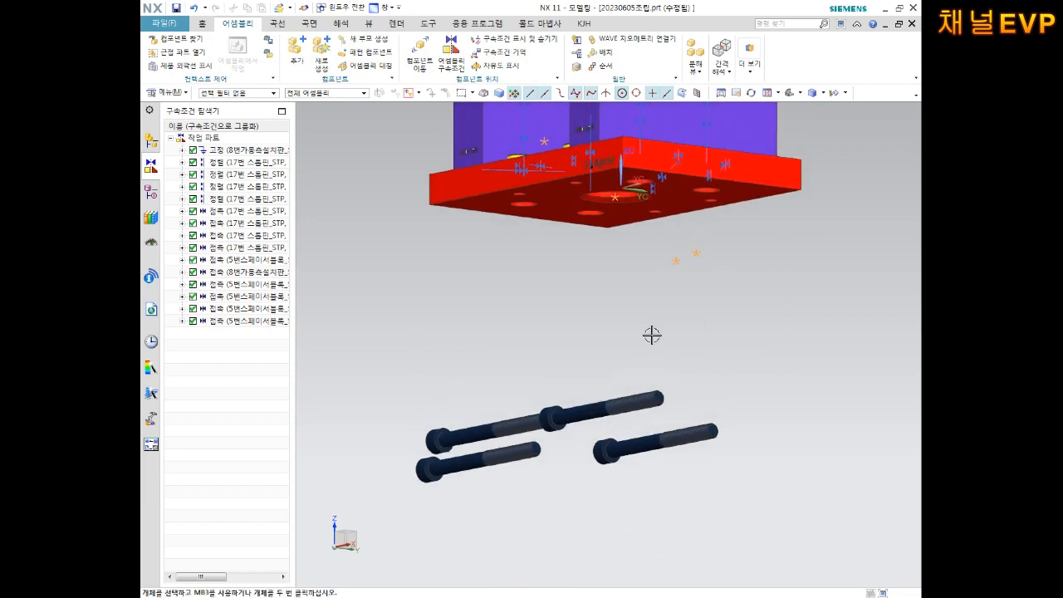
{"action": "left_click", "coordinate": [457, 59]}
{"action": "scroll", "coordinate": [606, 403], "scroll_direction": "up", "scroll_amount": 5}
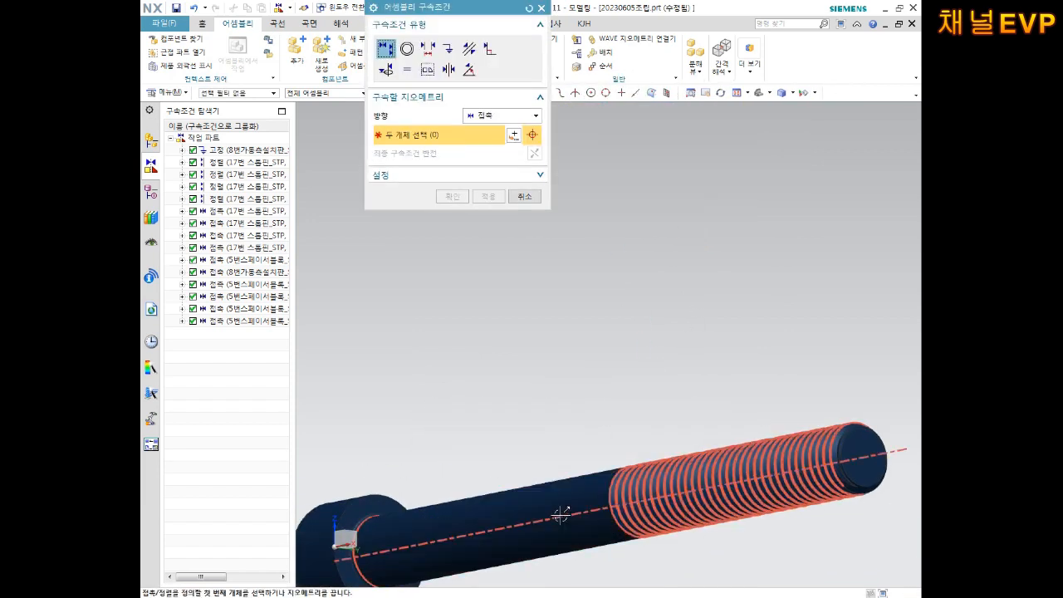
{"action": "left_click", "coordinate": [563, 520]}
{"action": "scroll", "coordinate": [637, 410], "scroll_direction": "down", "scroll_amount": 4}
{"action": "scroll", "coordinate": [638, 410], "scroll_direction": "down", "scroll_amount": 5}
{"action": "middle_click_drag", "start_coordinate": [679, 327], "coordinate": [667, 245]}
{"action": "scroll", "coordinate": [667, 243], "scroll_direction": "up", "scroll_amount": 7}
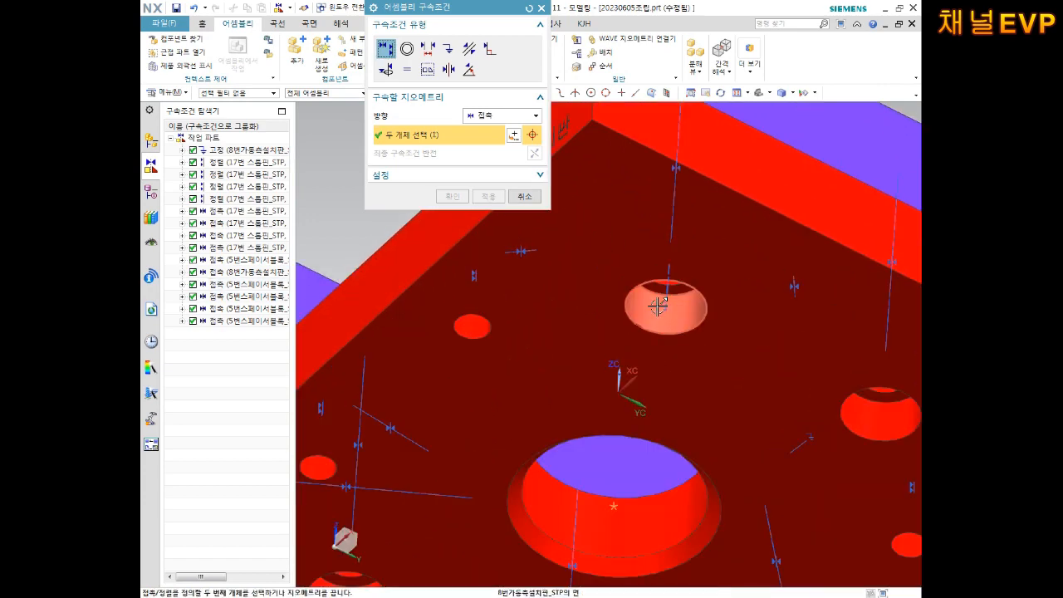
{"action": "left_click", "coordinate": [665, 300]}
{"action": "scroll", "coordinate": [673, 308], "scroll_direction": "down", "scroll_amount": 5}
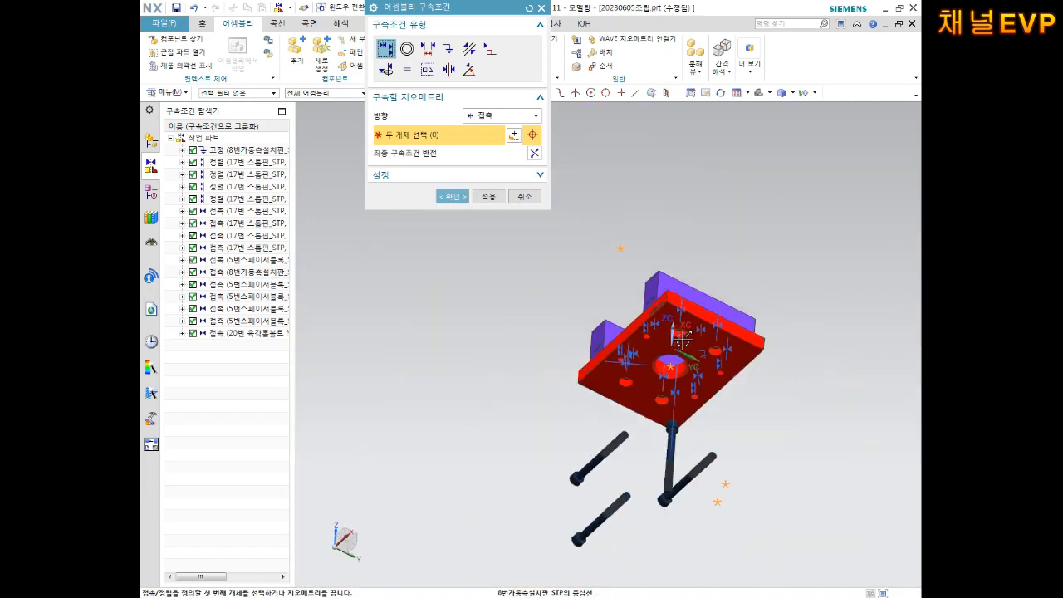
{"action": "scroll", "coordinate": [682, 414], "scroll_direction": "up", "scroll_amount": 1}
{"action": "left_click", "coordinate": [534, 154]}
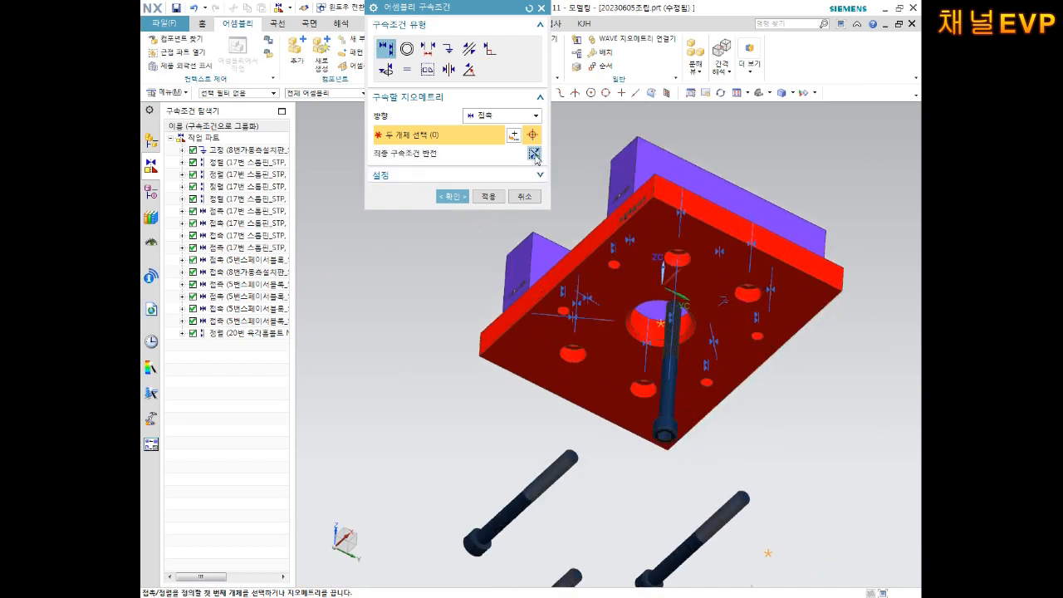
{"action": "left_click", "coordinate": [488, 197]}
- Constrain the second bolt's centerline to the plate's right rear counterbored hole, reversed with the head down, and apply
{"action": "scroll", "coordinate": [718, 569], "scroll_direction": "up", "scroll_amount": 2}
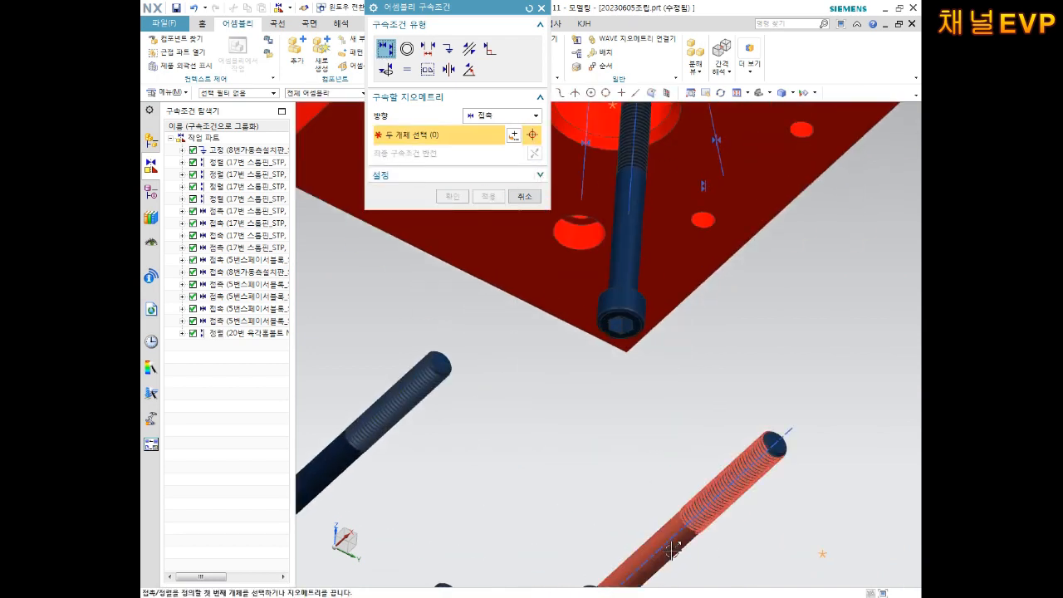
{"action": "left_click", "coordinate": [668, 544]}
{"action": "scroll", "coordinate": [731, 415], "scroll_direction": "down", "scroll_amount": 4}
{"action": "scroll", "coordinate": [702, 257], "scroll_direction": "up", "scroll_amount": 4}
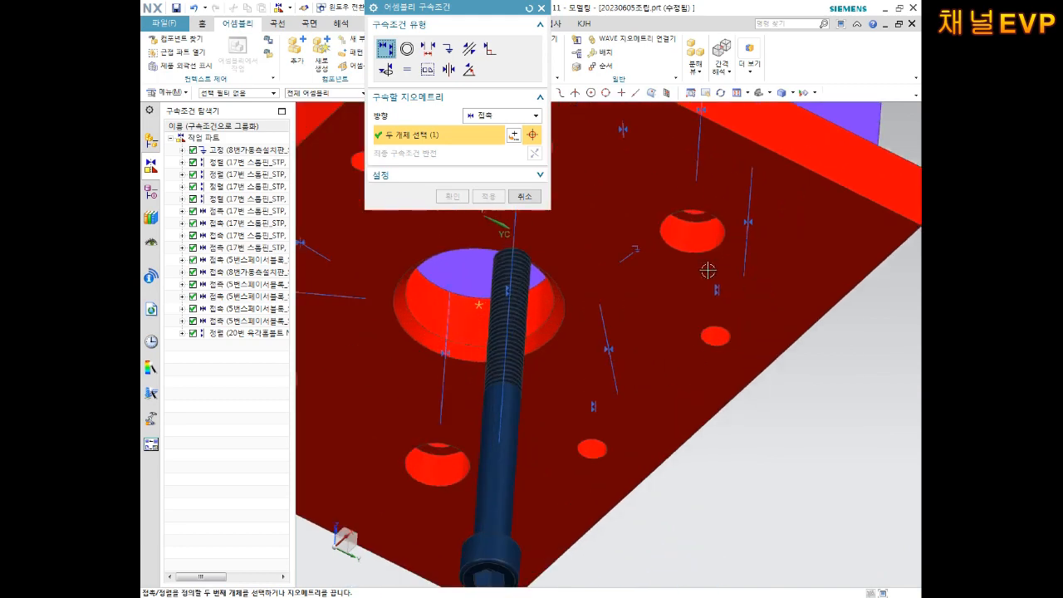
{"action": "left_click", "coordinate": [694, 226]}
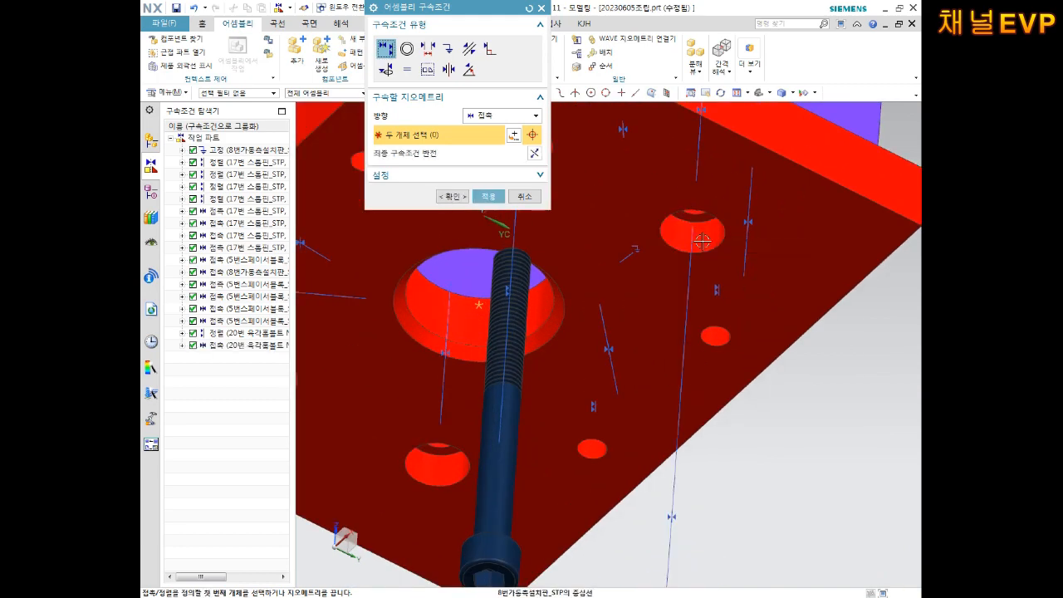
{"action": "scroll", "coordinate": [694, 226], "scroll_direction": "down", "scroll_amount": 5}
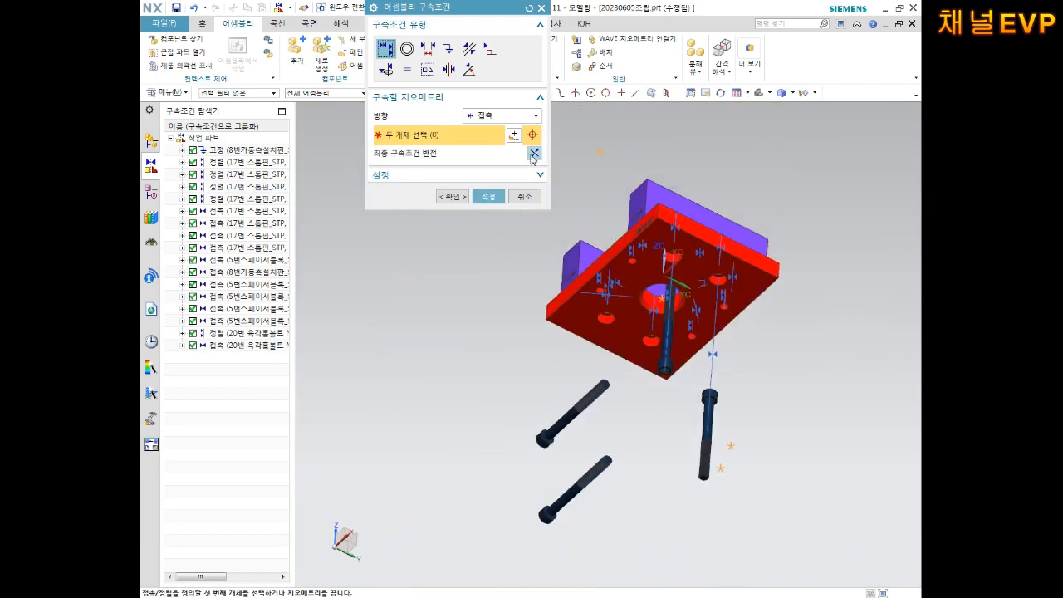
{"action": "left_click", "coordinate": [488, 196]}
- Constrain the third bolt's centerline to the plate's left front counterbored hole, reversed with the head down, and apply
{"action": "scroll", "coordinate": [560, 428], "scroll_direction": "up", "scroll_amount": 5}
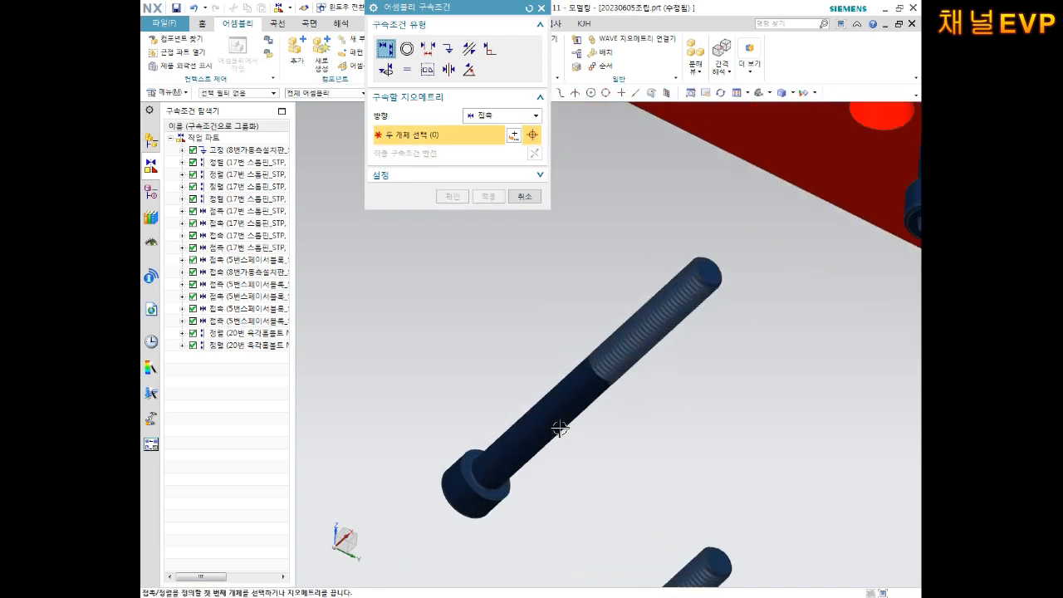
{"action": "left_click", "coordinate": [546, 415]}
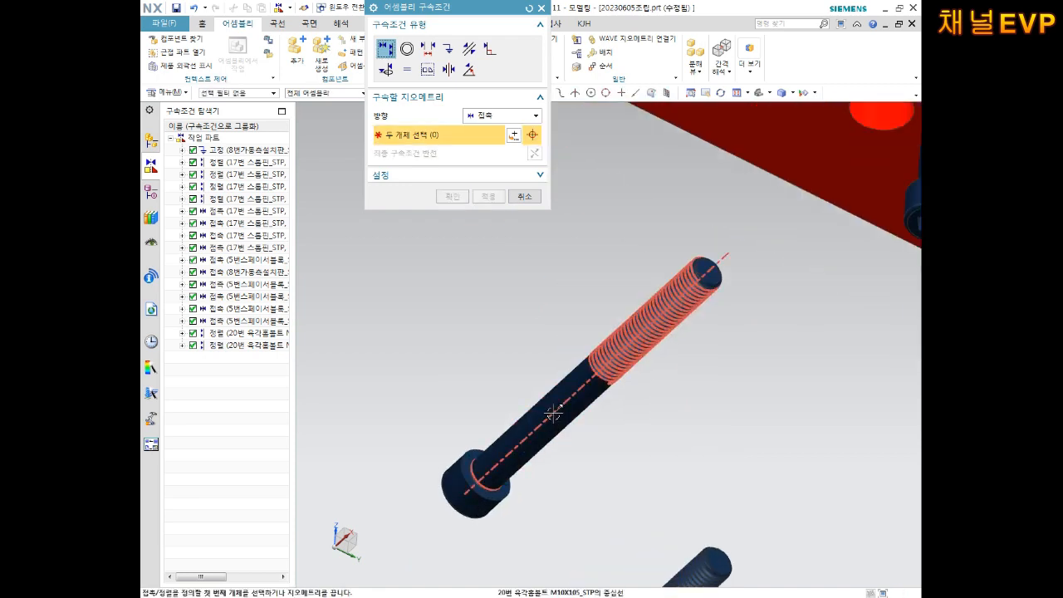
{"action": "scroll", "coordinate": [644, 226], "scroll_direction": "down", "scroll_amount": 5}
{"action": "scroll", "coordinate": [643, 226], "scroll_direction": "up", "scroll_amount": 4}
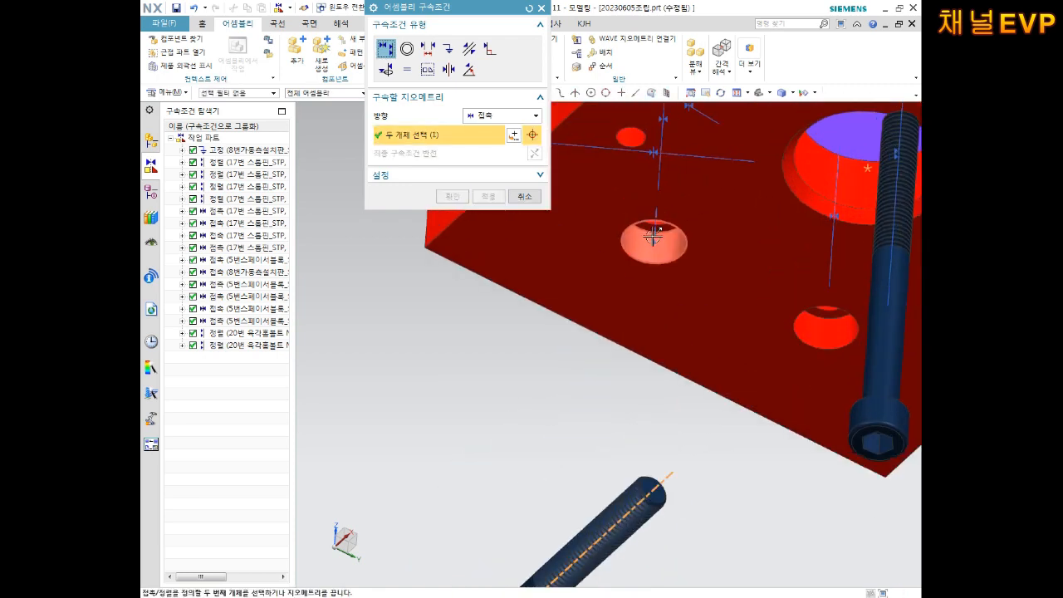
{"action": "left_click", "coordinate": [652, 239]}
{"action": "scroll", "coordinate": [653, 238], "scroll_direction": "down", "scroll_amount": 5}
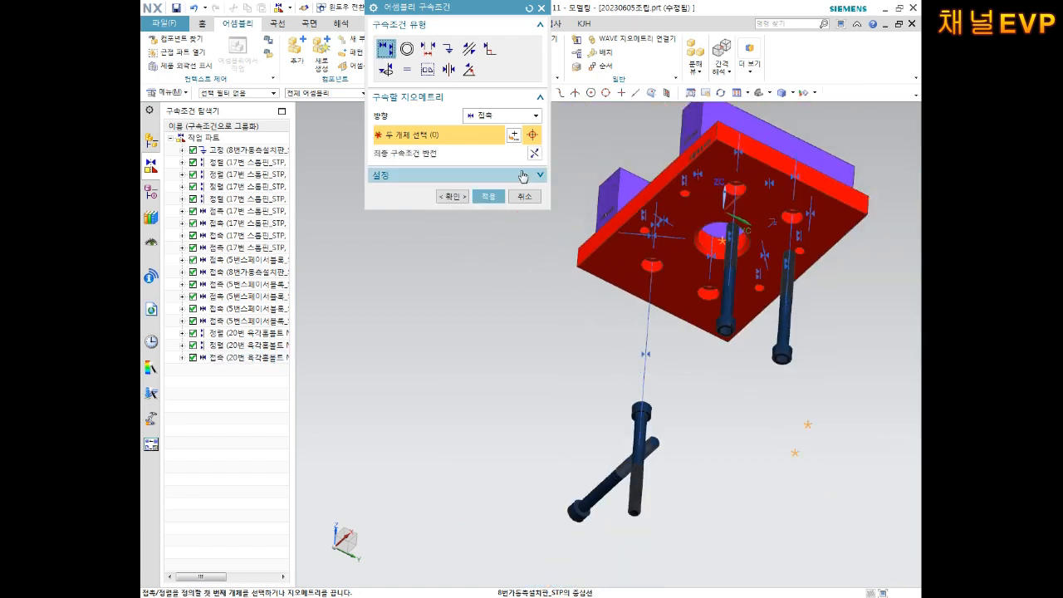
{"action": "left_click", "coordinate": [489, 196]}
- Constrain the fourth bolt's centerline to the plate's left rear counterbored hole, reversed with the head down, and apply
{"action": "scroll", "coordinate": [593, 409], "scroll_direction": "up", "scroll_amount": 4}
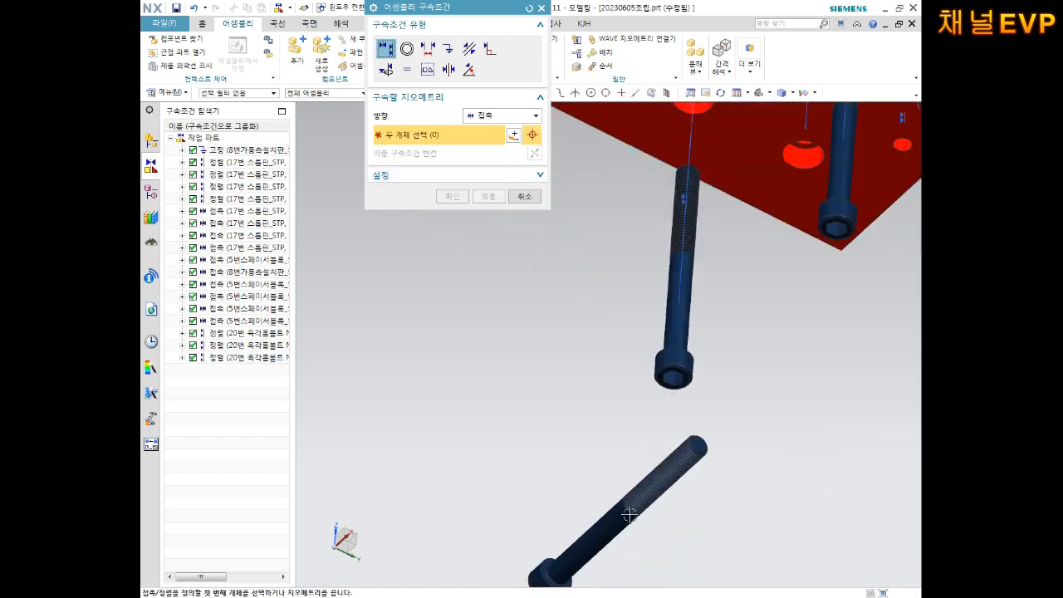
{"action": "left_click", "coordinate": [619, 516]}
{"action": "scroll", "coordinate": [840, 209], "scroll_direction": "down", "scroll_amount": 3}
{"action": "scroll", "coordinate": [820, 184], "scroll_direction": "up", "scroll_amount": 6}
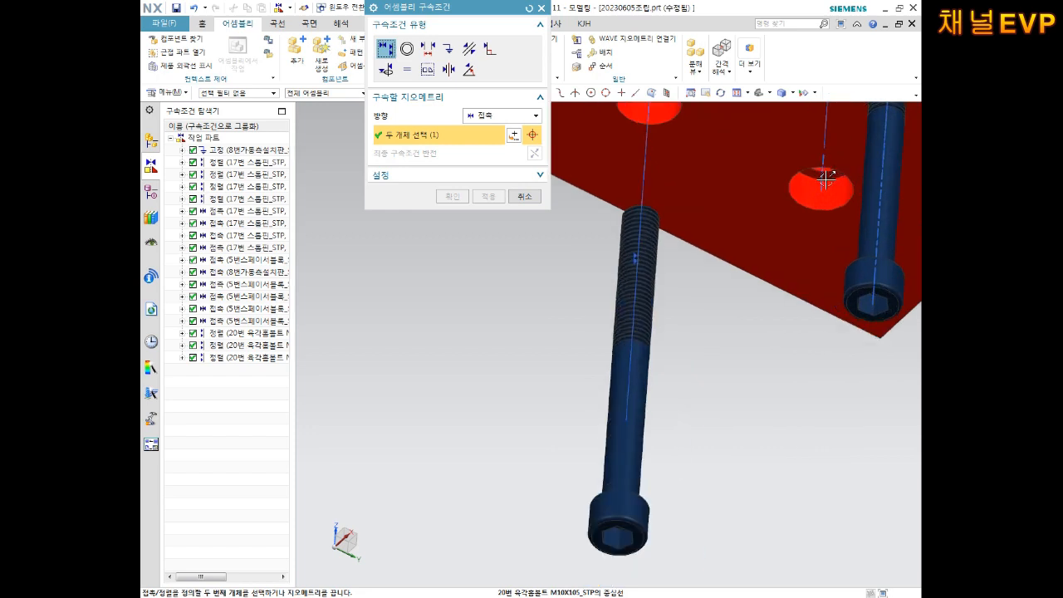
{"action": "left_click", "coordinate": [820, 184]}
{"action": "scroll", "coordinate": [803, 218], "scroll_direction": "down", "scroll_amount": 4}
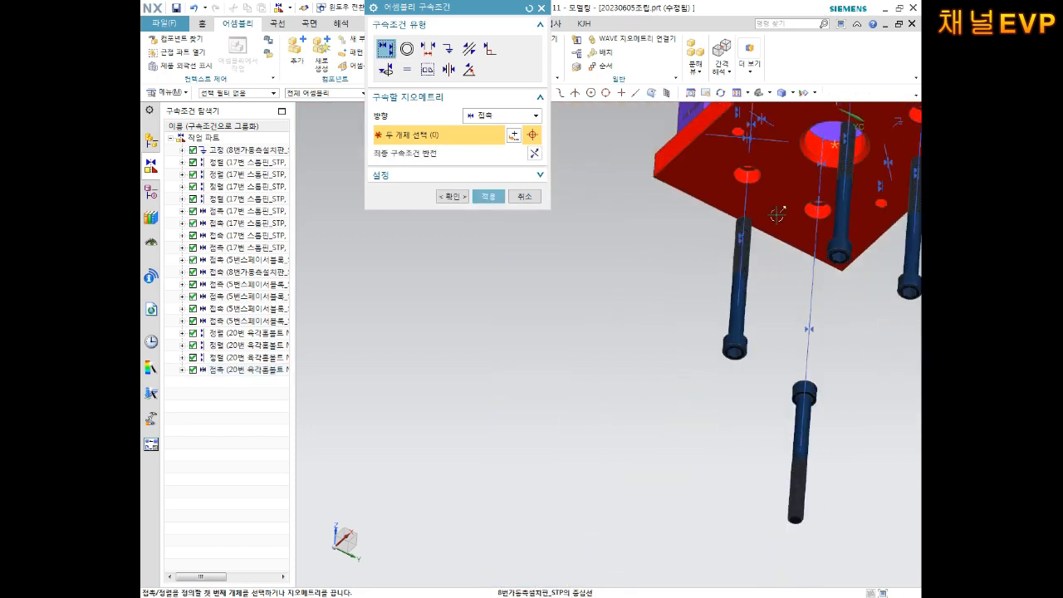
{"action": "left_click", "coordinate": [488, 196]}
- Seat the right rear bolt with a touch constraint between its head's shoulder face and the plate's counterbore floor
{"action": "scroll", "coordinate": [763, 237], "scroll_direction": "down", "scroll_amount": 3}
{"action": "middle_click_drag", "start_coordinate": [763, 237], "coordinate": [626, 311], "text": "shift"}
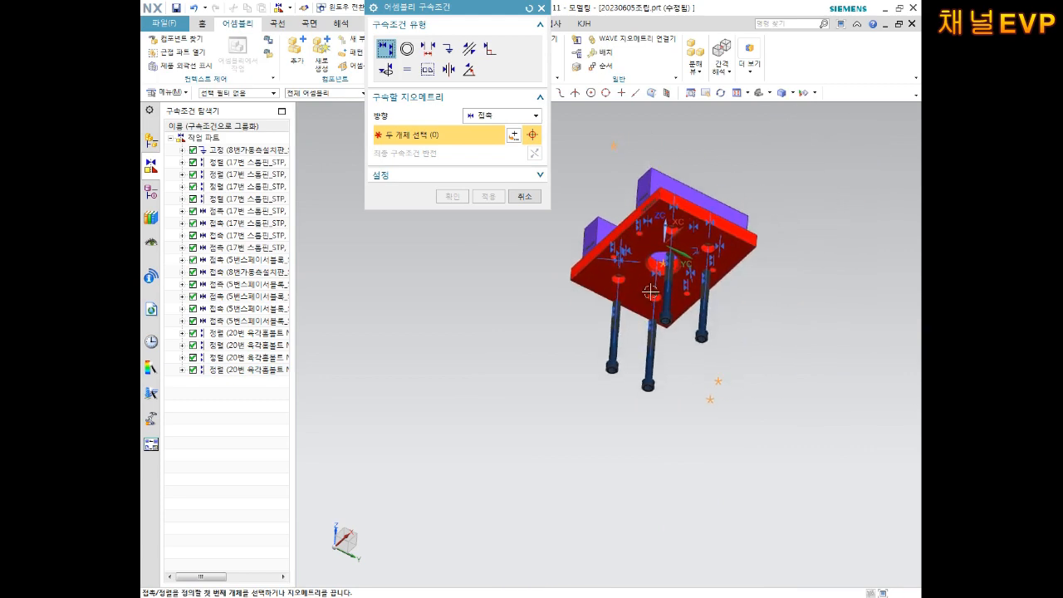
{"action": "scroll", "coordinate": [690, 220], "scroll_direction": "up", "scroll_amount": 2}
{"action": "middle_click_drag", "start_coordinate": [697, 233], "coordinate": [704, 357]}
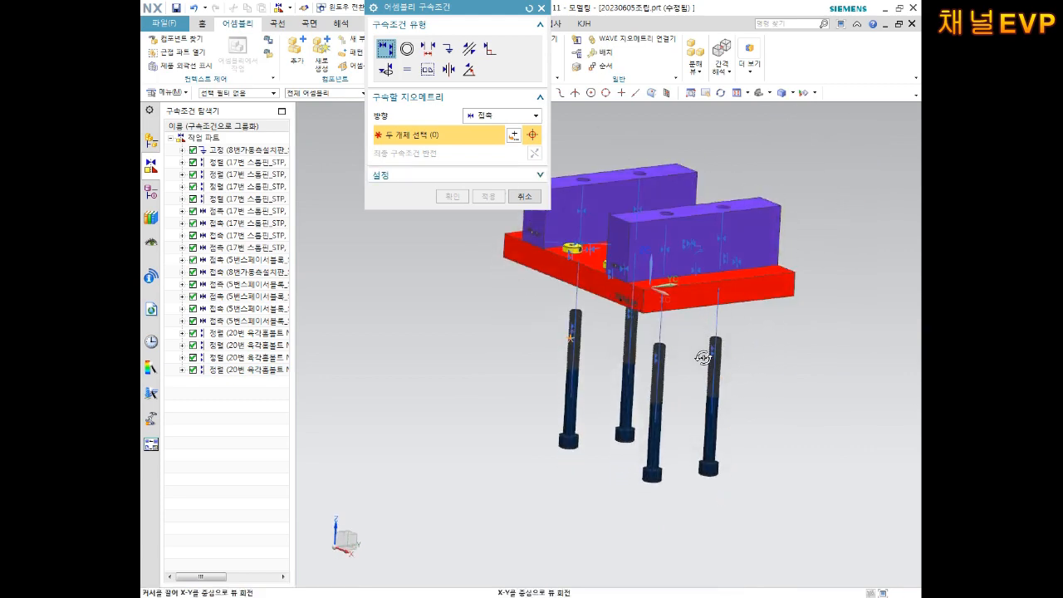
{"action": "scroll", "coordinate": [735, 456], "scroll_direction": "up", "scroll_amount": 5}
{"action": "left_click", "coordinate": [623, 398]}
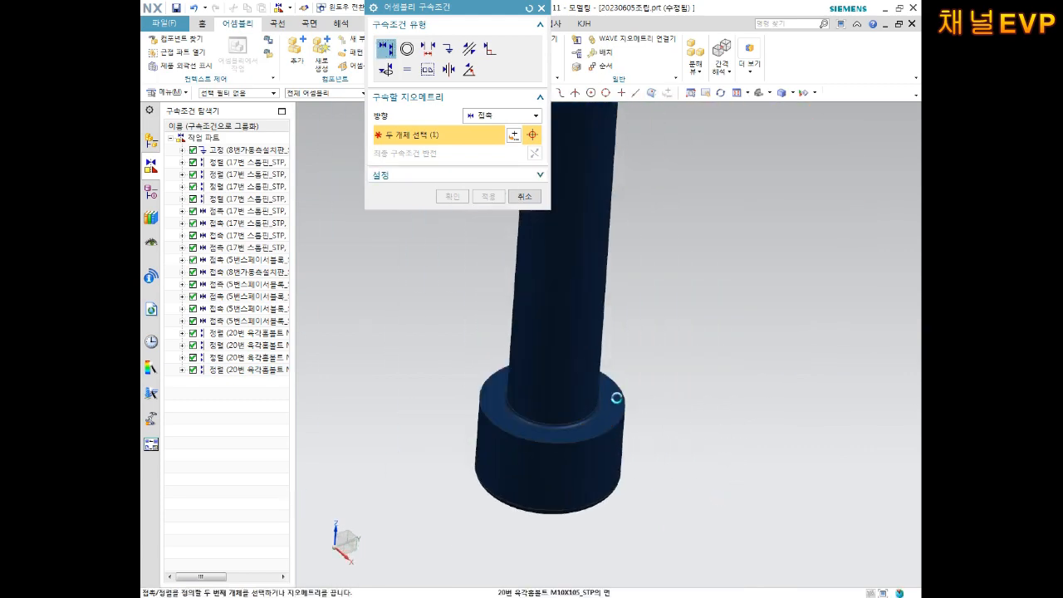
{"action": "scroll", "coordinate": [655, 337], "scroll_direction": "down", "scroll_amount": 4}
{"action": "middle_click_drag", "start_coordinate": [688, 278], "coordinate": [700, 185]}
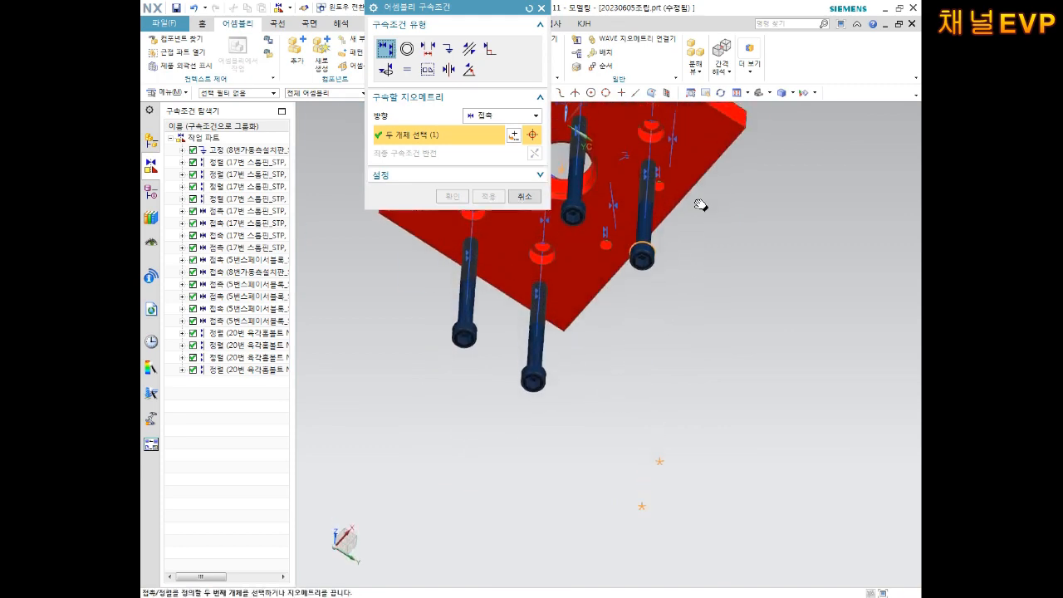
{"action": "scroll", "coordinate": [706, 247], "scroll_direction": "up", "scroll_amount": 6}
{"action": "left_click", "coordinate": [708, 248]}
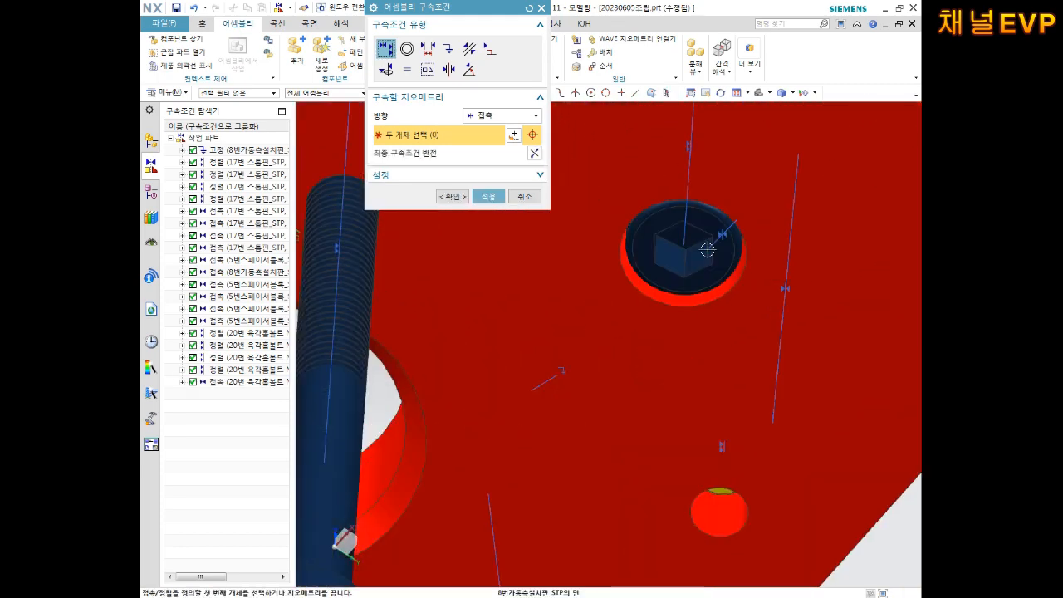
{"action": "left_click", "coordinate": [488, 196]}
- Seat the right front bolt by touching its head's shoulder face to the counterbore floor of its hole, and apply
{"action": "scroll", "coordinate": [534, 232], "scroll_direction": "down", "scroll_amount": 6}
{"action": "scroll", "coordinate": [538, 312], "scroll_direction": "up", "scroll_amount": 3}
{"action": "middle_click_drag", "start_coordinate": [537, 364], "coordinate": [568, 291]}
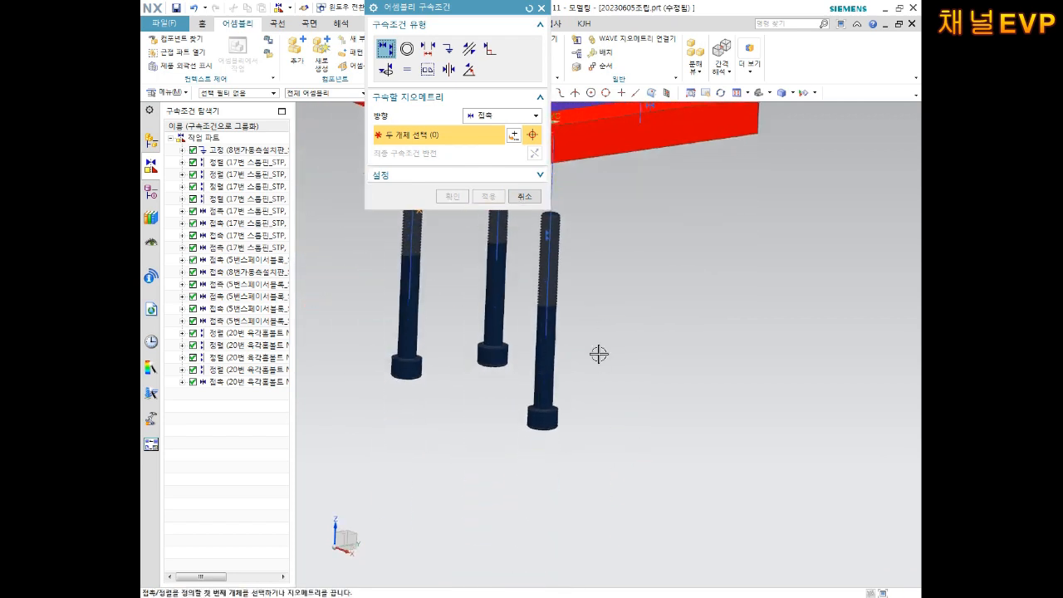
{"action": "scroll", "coordinate": [573, 415], "scroll_direction": "up", "scroll_amount": 7}
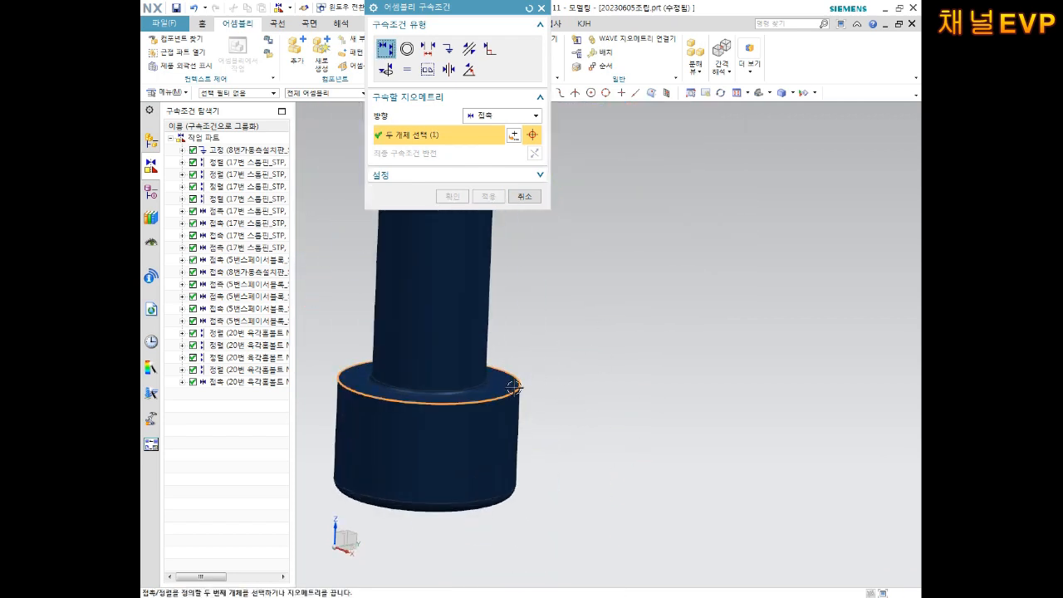
{"action": "left_click", "coordinate": [510, 383]}
{"action": "scroll", "coordinate": [581, 308], "scroll_direction": "down", "scroll_amount": 5}
{"action": "middle_click_drag", "start_coordinate": [610, 301], "coordinate": [714, 440]}
{"action": "scroll", "coordinate": [608, 313], "scroll_direction": "up", "scroll_amount": 6}
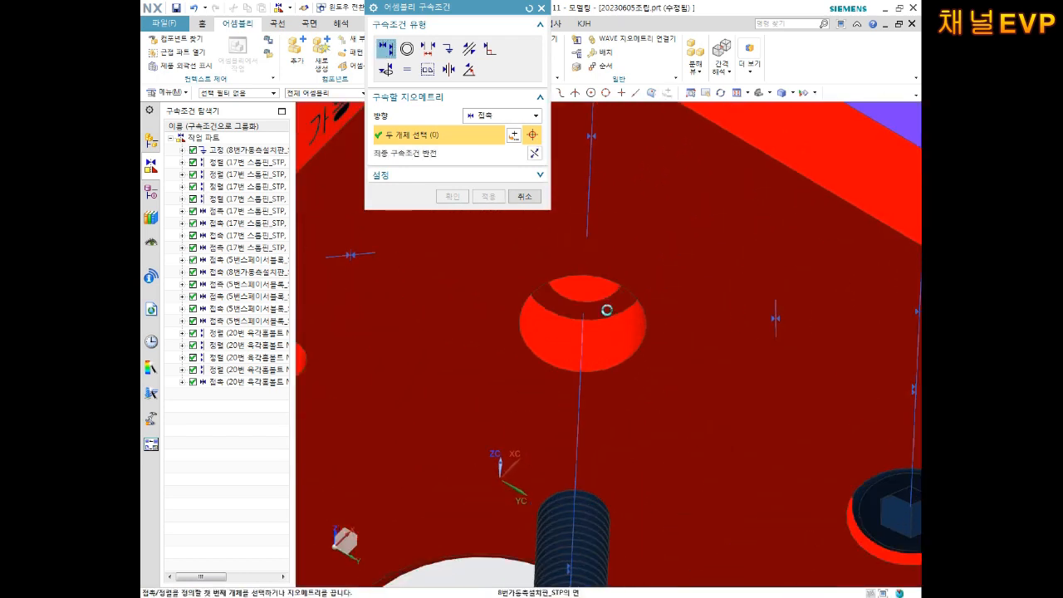
{"action": "left_click", "coordinate": [608, 309]}
{"action": "left_click", "coordinate": [489, 198]}
- Seat the left rear bolt by touching its head's shoulder face to the counterbore floor of its hole, and apply
{"action": "scroll", "coordinate": [585, 324], "scroll_direction": "down", "scroll_amount": 10}
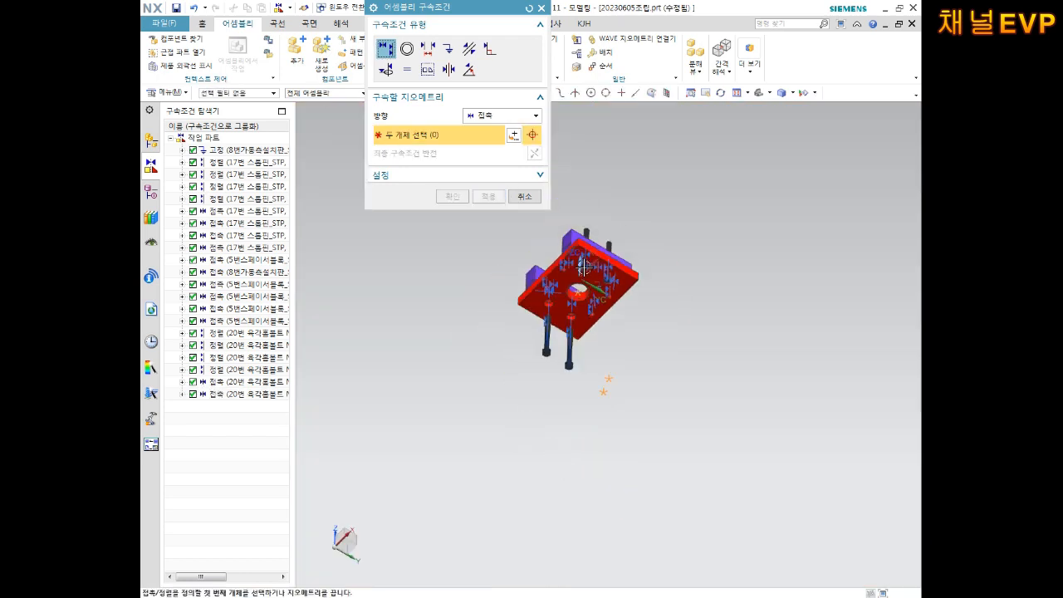
{"action": "scroll", "coordinate": [581, 334], "scroll_direction": "up", "scroll_amount": 10}
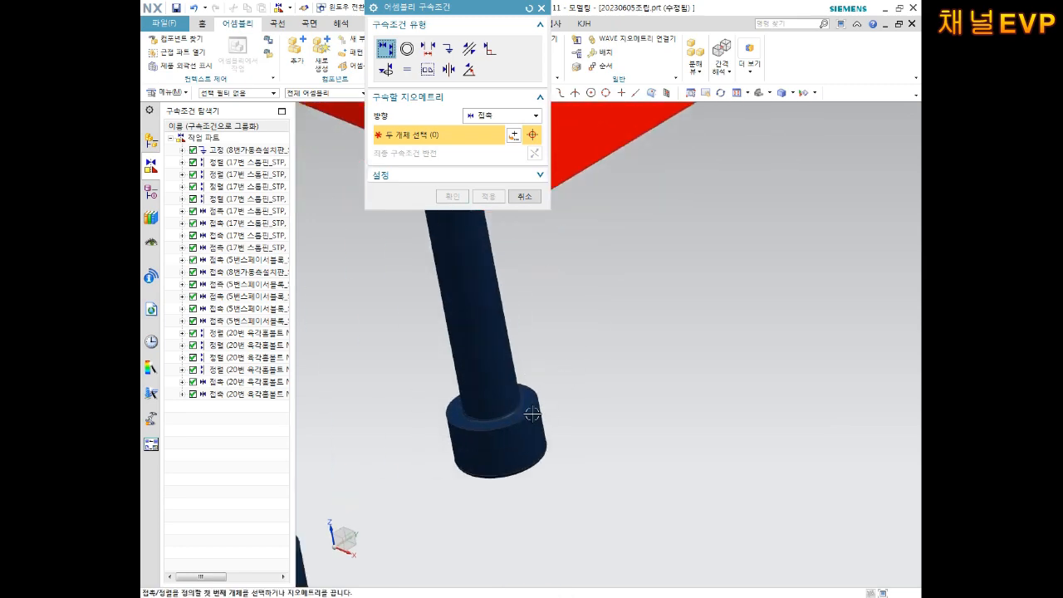
{"action": "left_click", "coordinate": [527, 392]}
{"action": "scroll", "coordinate": [541, 374], "scroll_direction": "down", "scroll_amount": 3}
{"action": "scroll", "coordinate": [561, 355], "scroll_direction": "down", "scroll_amount": 3}
{"action": "middle_click_drag", "start_coordinate": [569, 282], "coordinate": [534, 363]}
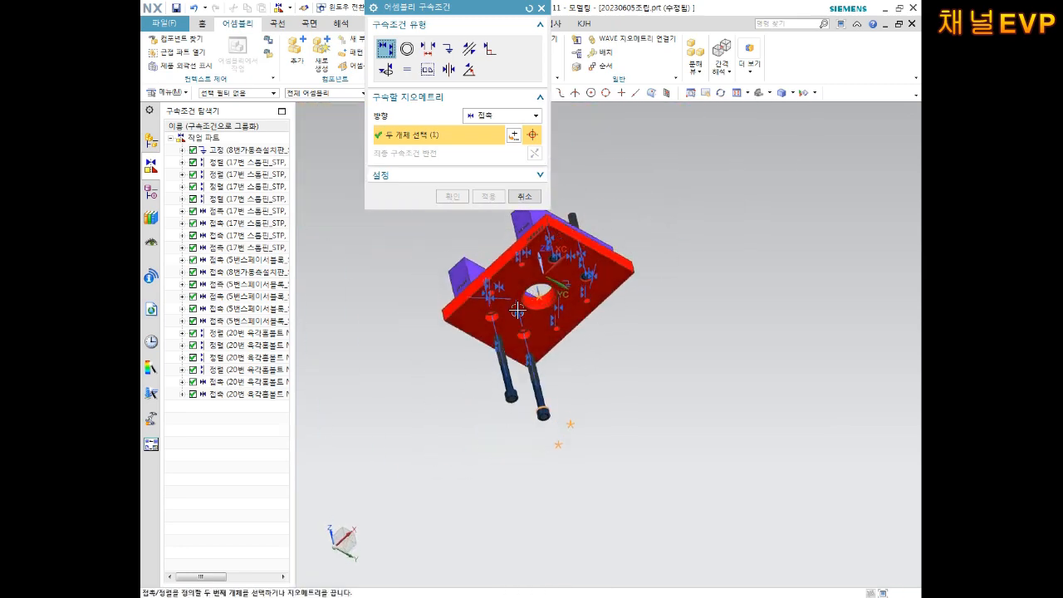
{"action": "scroll", "coordinate": [534, 363], "scroll_direction": "up", "scroll_amount": 10}
{"action": "left_click", "coordinate": [595, 315]}
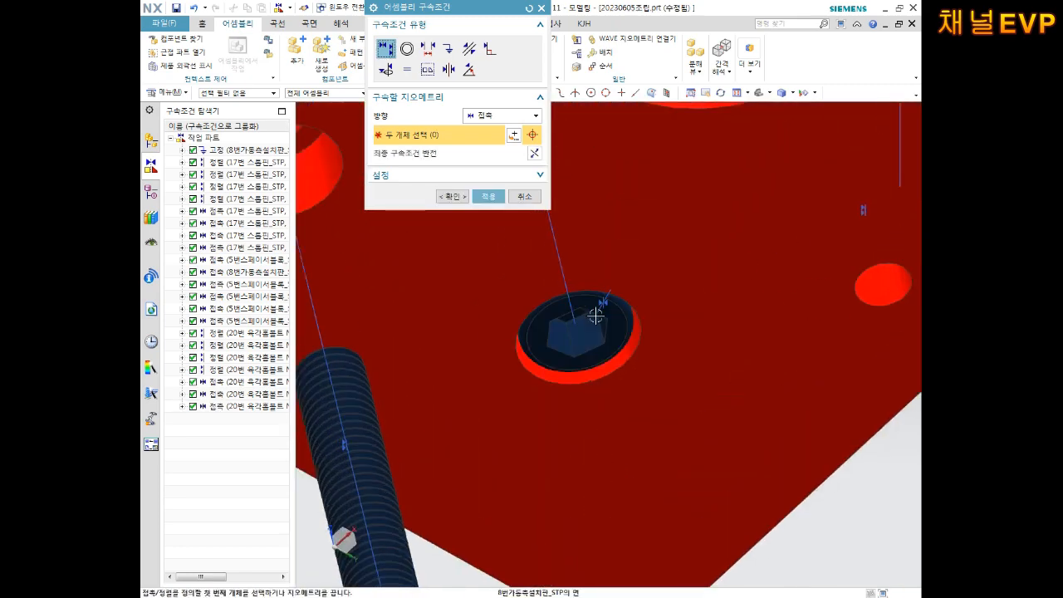
{"action": "left_click", "coordinate": [494, 199]}
- Seat the left front bolt with a touch constraint between its head's shoulder face and the counterbore floor, and finish assembly constraints
{"action": "scroll", "coordinate": [551, 282], "scroll_direction": "down", "scroll_amount": 10}
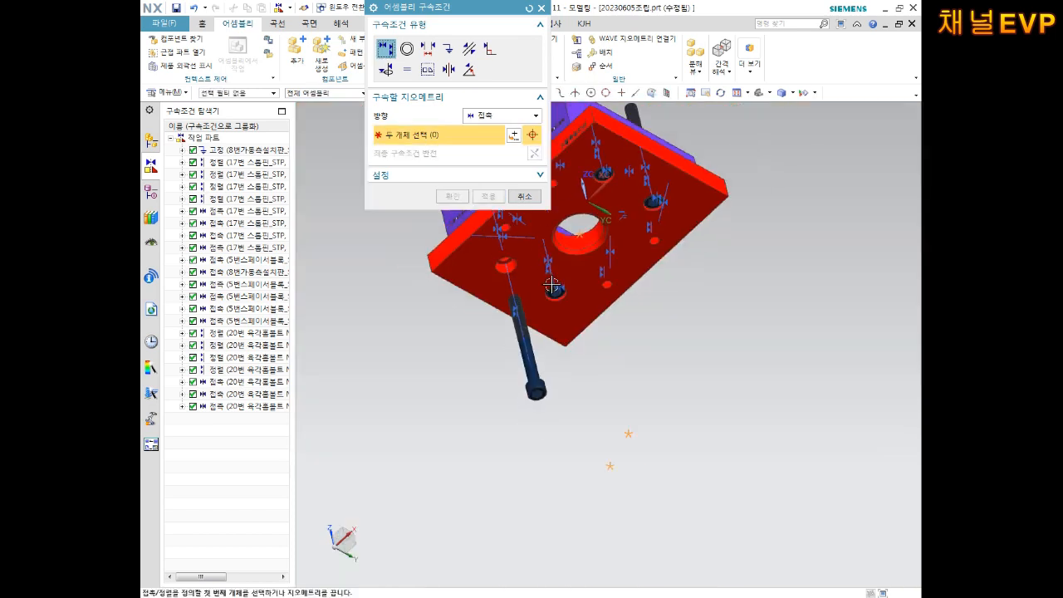
{"action": "middle_click_drag", "start_coordinate": [552, 333], "coordinate": [549, 384]}
{"action": "scroll", "coordinate": [549, 384], "scroll_direction": "up", "scroll_amount": 5}
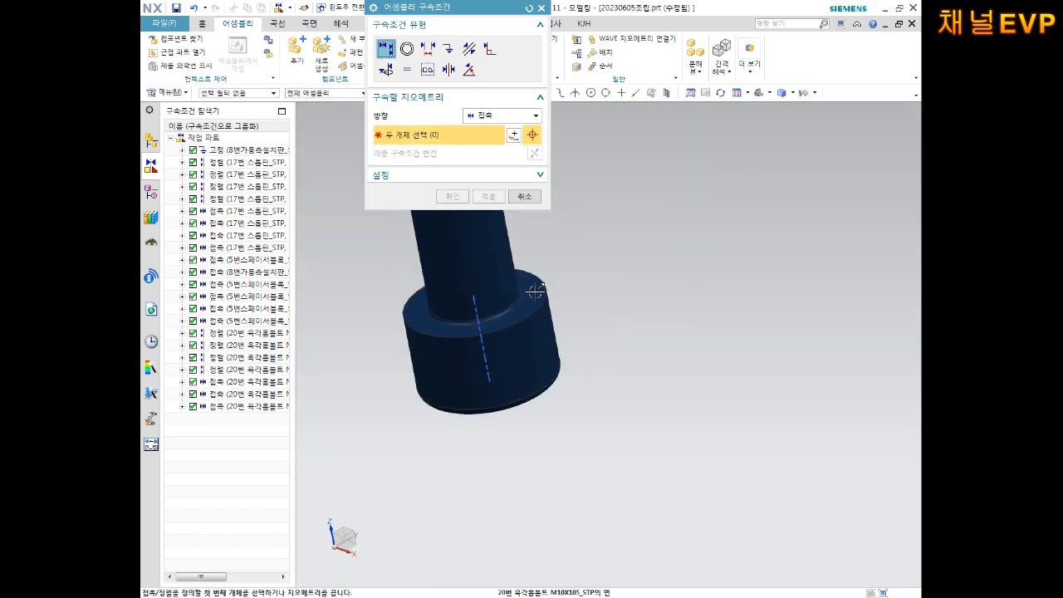
{"action": "left_click", "coordinate": [568, 278]}
{"action": "scroll", "coordinate": [649, 416], "scroll_direction": "down", "scroll_amount": 2}
{"action": "middle_click_drag", "start_coordinate": [649, 416], "coordinate": [693, 551], "text": "shift"}
{"action": "middle_click_drag", "start_coordinate": [681, 385], "coordinate": [772, 441]}
{"action": "scroll", "coordinate": [654, 223], "scroll_direction": "up", "scroll_amount": 2}
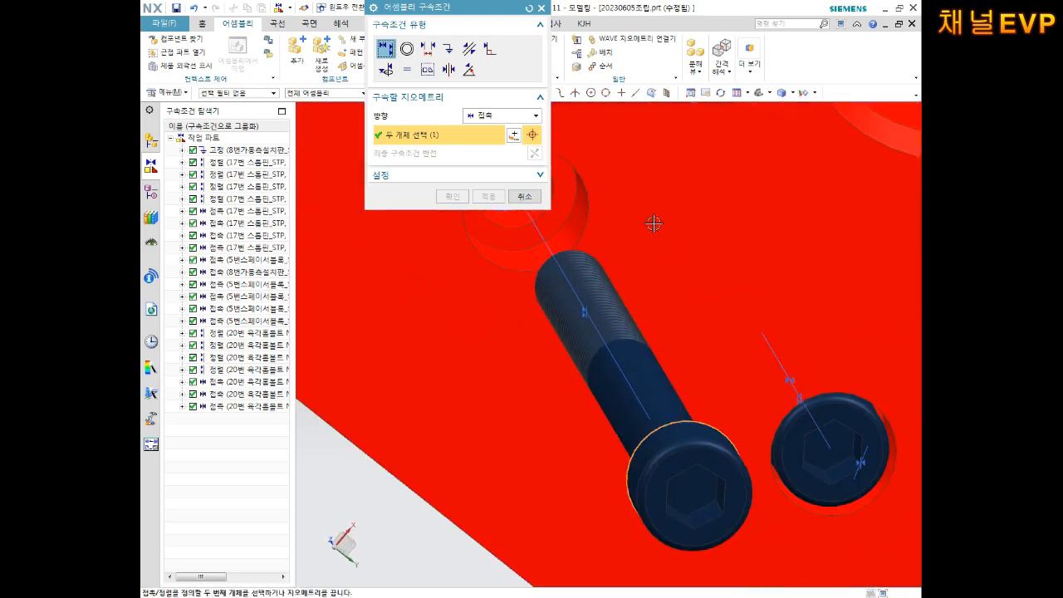
{"action": "left_click", "coordinate": [569, 197]}
{"action": "left_click", "coordinate": [445, 199]}
{"action": "scroll", "coordinate": [526, 284], "scroll_direction": "down", "scroll_amount": 3}
{"action": "middle_click_drag", "start_coordinate": [527, 284], "coordinate": [615, 349]}
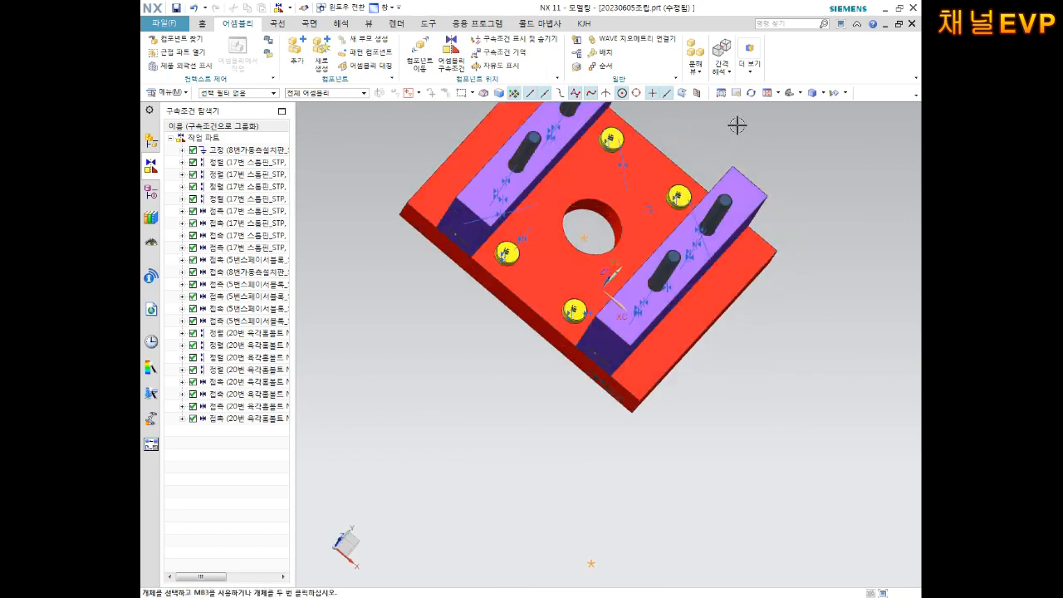
- Add the lower ejector plate part 7번 하밀판_stp.prt to the assembly, placing it in the open space beside the mounting plate
{"action": "left_click", "coordinate": [802, 94]}
{"action": "left_click", "coordinate": [815, 110]}
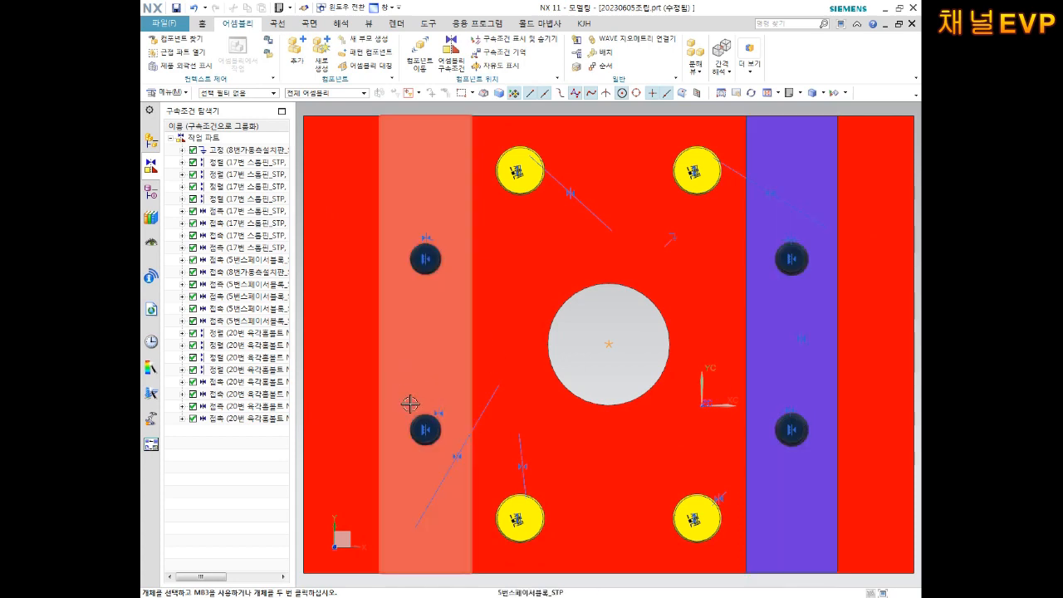
{"action": "scroll", "coordinate": [600, 363], "scroll_direction": "down", "scroll_amount": 2}
{"action": "middle_click_drag", "start_coordinate": [742, 517], "coordinate": [735, 337]}
{"action": "scroll", "coordinate": [722, 332], "scroll_direction": "up", "scroll_amount": 2}
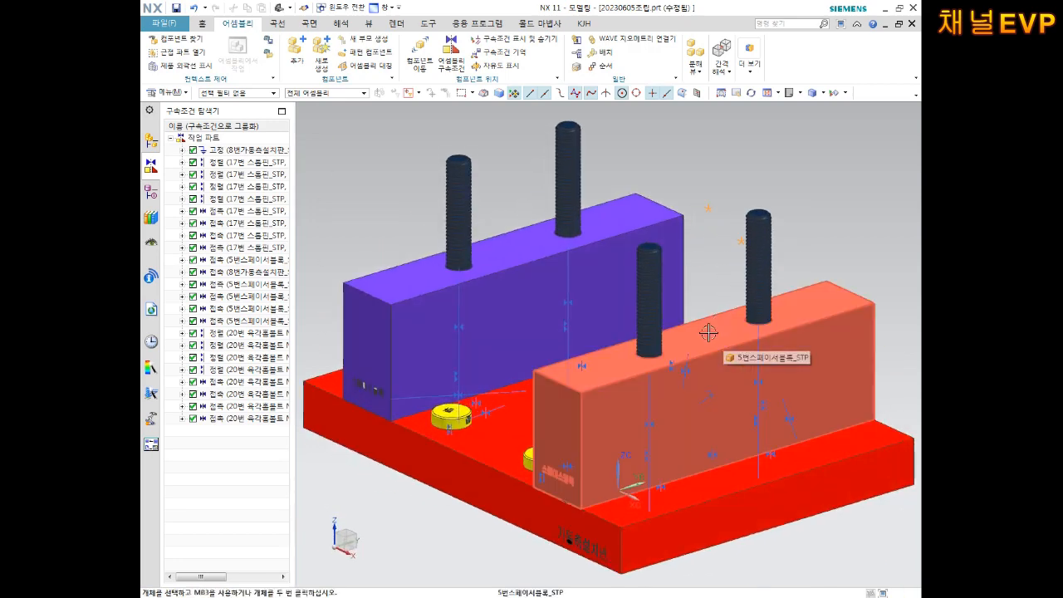
{"action": "scroll", "coordinate": [708, 332], "scroll_direction": "down", "scroll_amount": 3}
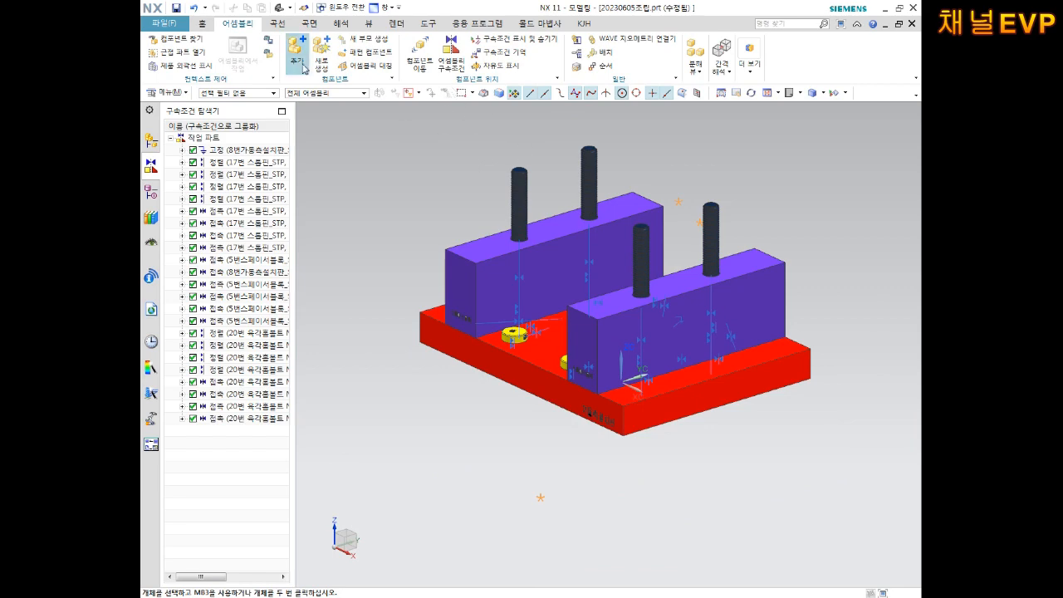
{"action": "left_click", "coordinate": [296, 51]}
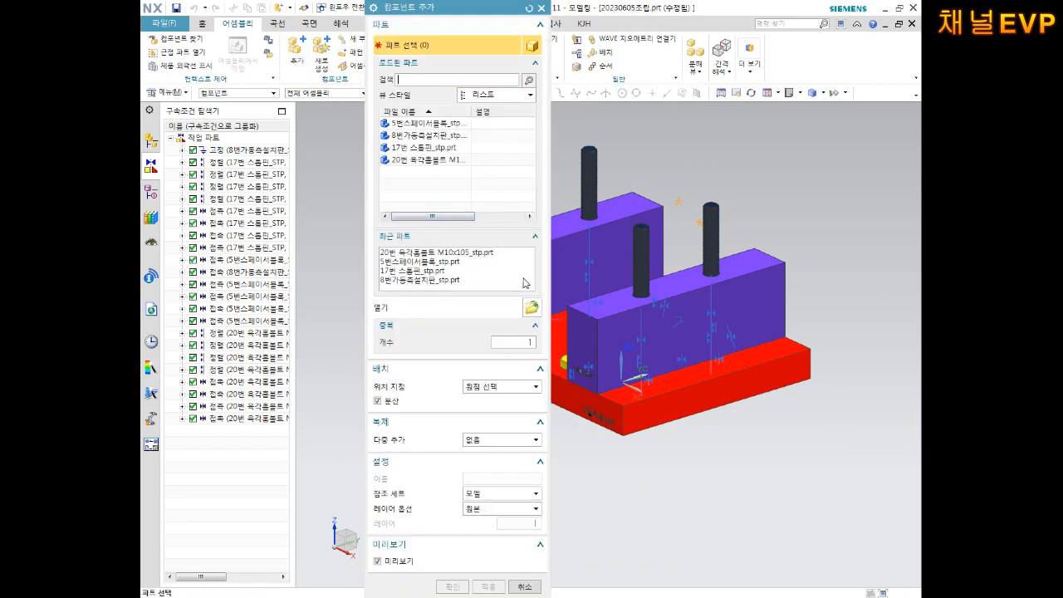
{"action": "left_click", "coordinate": [531, 308]}
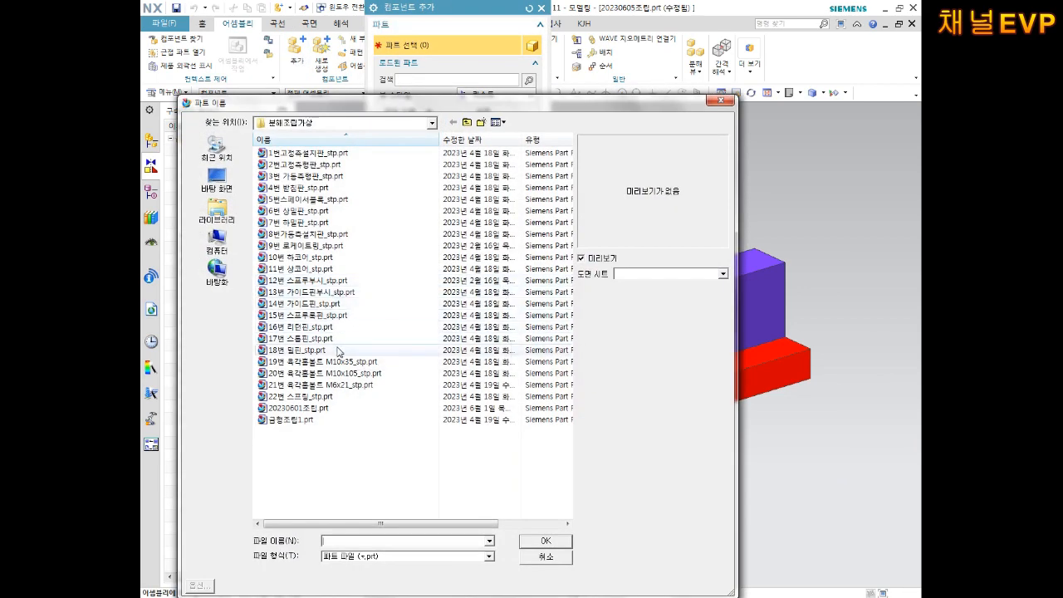
{"action": "left_click", "coordinate": [298, 224]}
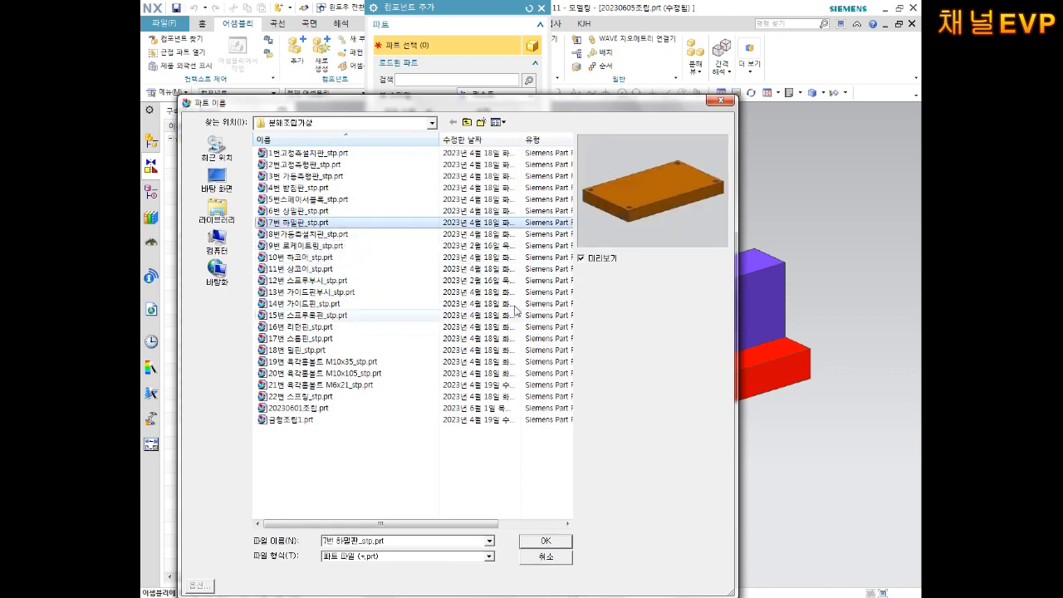
{"action": "left_click", "coordinate": [544, 542]}
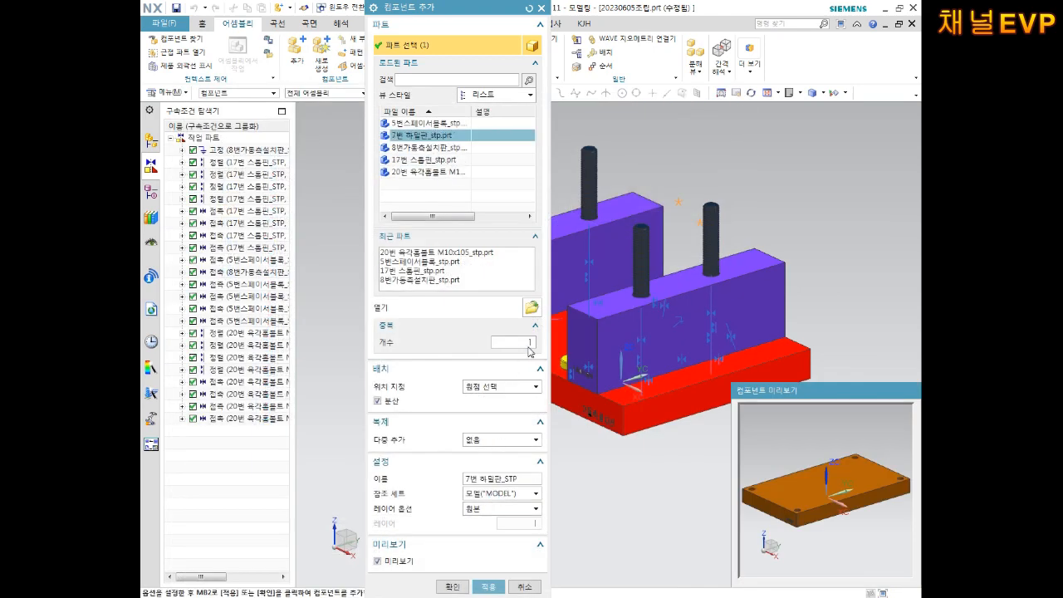
{"action": "left_click", "coordinate": [449, 589]}
{"action": "left_click", "coordinate": [412, 421]}
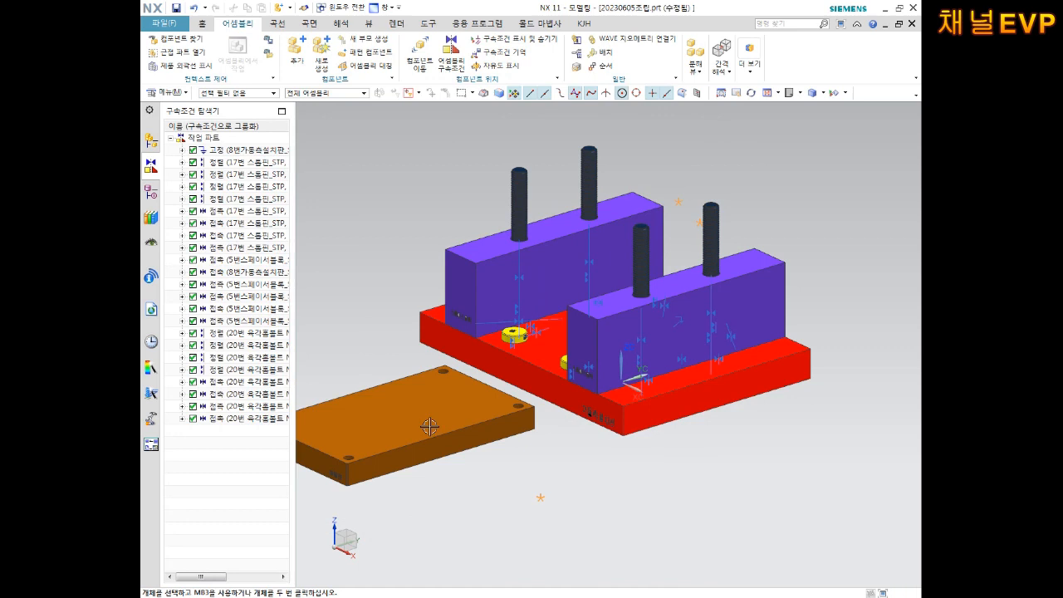
- Raise the lower ejector plate about 70 mm and move it horizontally into the space between the two spacer blocks
{"action": "scroll", "coordinate": [480, 414], "scroll_direction": "down", "scroll_amount": 3}
{"action": "scroll", "coordinate": [502, 414], "scroll_direction": "up", "scroll_amount": 2}
{"action": "middle_click_drag", "start_coordinate": [501, 416], "coordinate": [478, 404]}
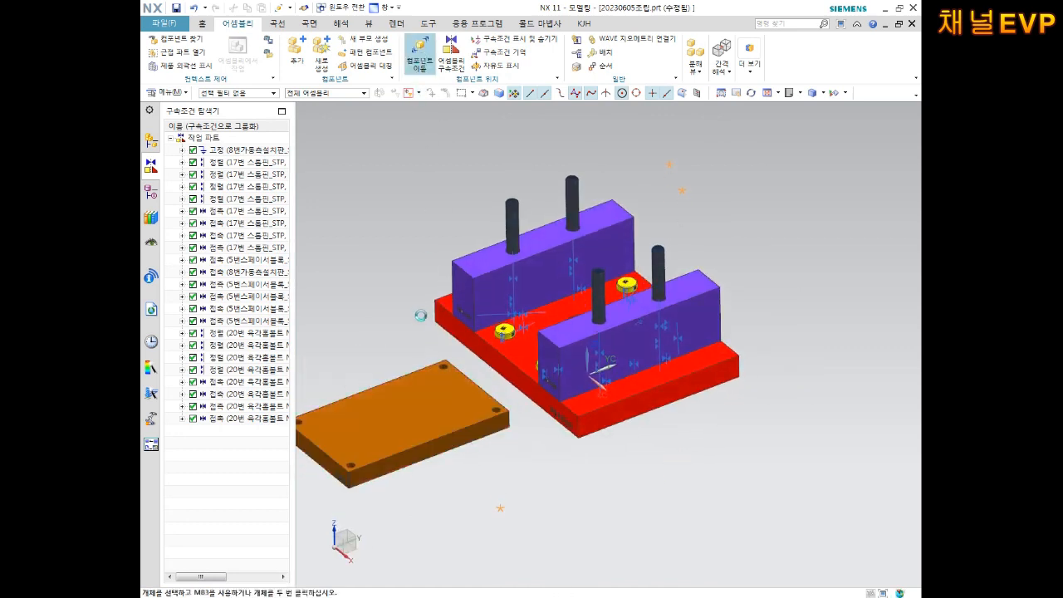
{"action": "left_click", "coordinate": [400, 399]}
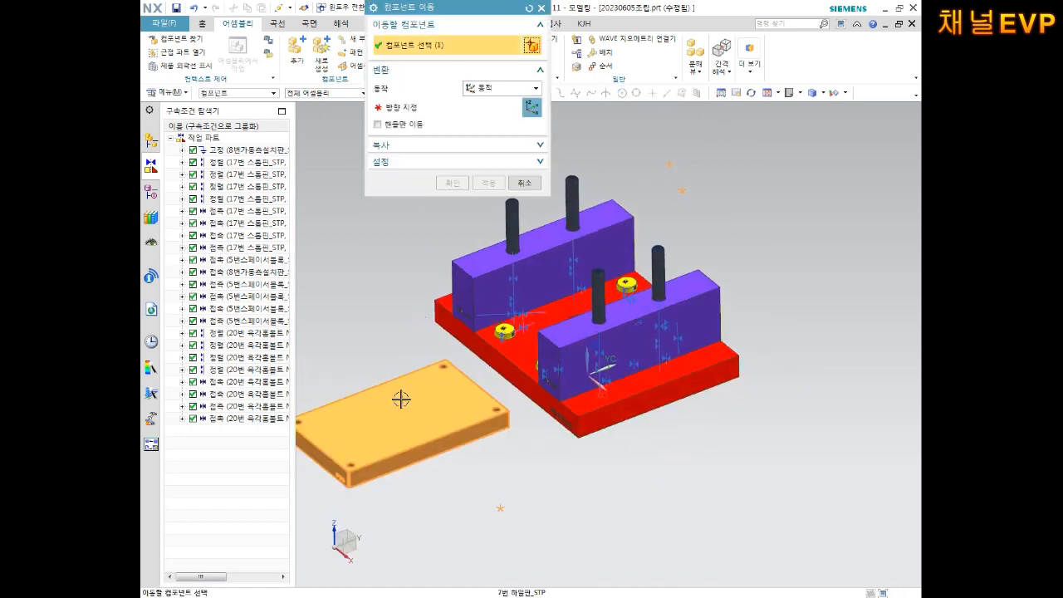
{"action": "middle_click", "coordinate": [399, 347]}
{"action": "left_click_drag", "start_coordinate": [399, 376], "coordinate": [399, 299]}
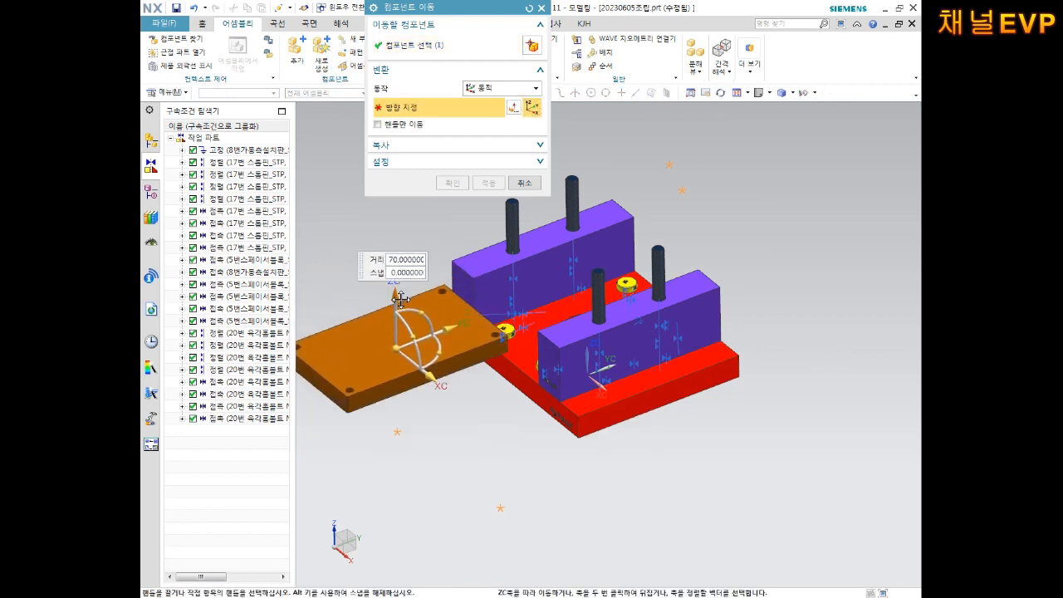
{"action": "left_click_drag", "start_coordinate": [453, 330], "coordinate": [642, 266]}
{"action": "middle_click_drag", "start_coordinate": [613, 317], "coordinate": [653, 339]}
{"action": "scroll", "coordinate": [520, 235], "scroll_direction": "up", "scroll_amount": 3}
{"action": "left_click_drag", "start_coordinate": [564, 278], "coordinate": [529, 282]}
{"action": "left_click", "coordinate": [442, 181]}
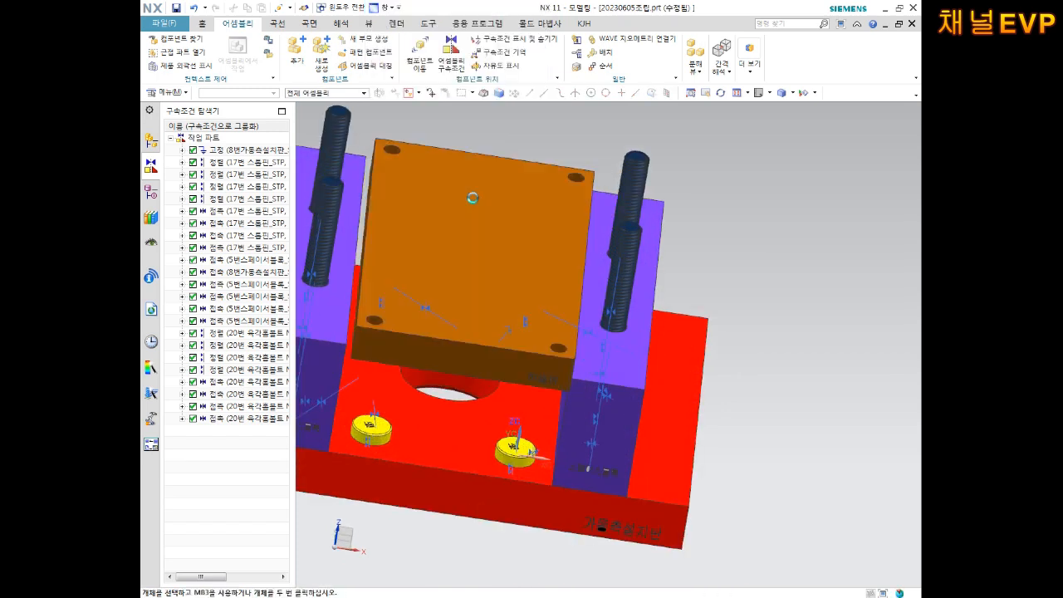
- Examine how the lower ejector plate sits between the spacer blocks and above the stop pins from several angles
{"action": "scroll", "coordinate": [537, 267], "scroll_direction": "down", "scroll_amount": 2}
{"action": "middle_click_drag", "start_coordinate": [546, 266], "coordinate": [552, 310]}
{"action": "scroll", "coordinate": [552, 309], "scroll_direction": "up", "scroll_amount": 2}
{"action": "middle_click_drag", "start_coordinate": [772, 314], "coordinate": [807, 309]}
{"action": "scroll", "coordinate": [612, 323], "scroll_direction": "up", "scroll_amount": 2}
{"action": "scroll", "coordinate": [612, 323], "scroll_direction": "down", "scroll_amount": 3}
{"action": "middle_click_drag", "start_coordinate": [612, 323], "coordinate": [583, 271]}
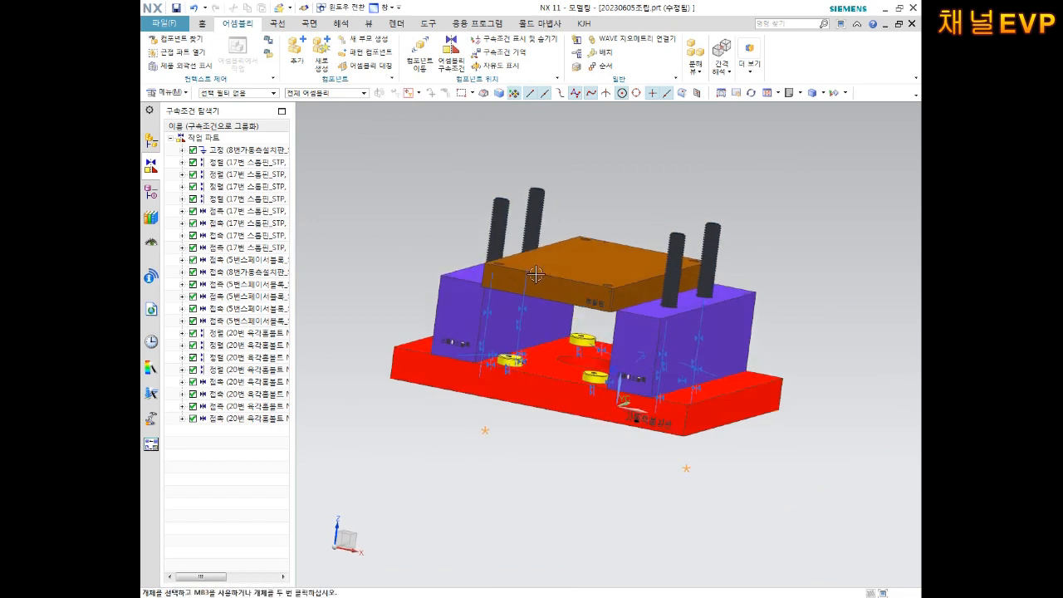
{"action": "scroll", "coordinate": [583, 271], "scroll_direction": "up", "scroll_amount": 2}
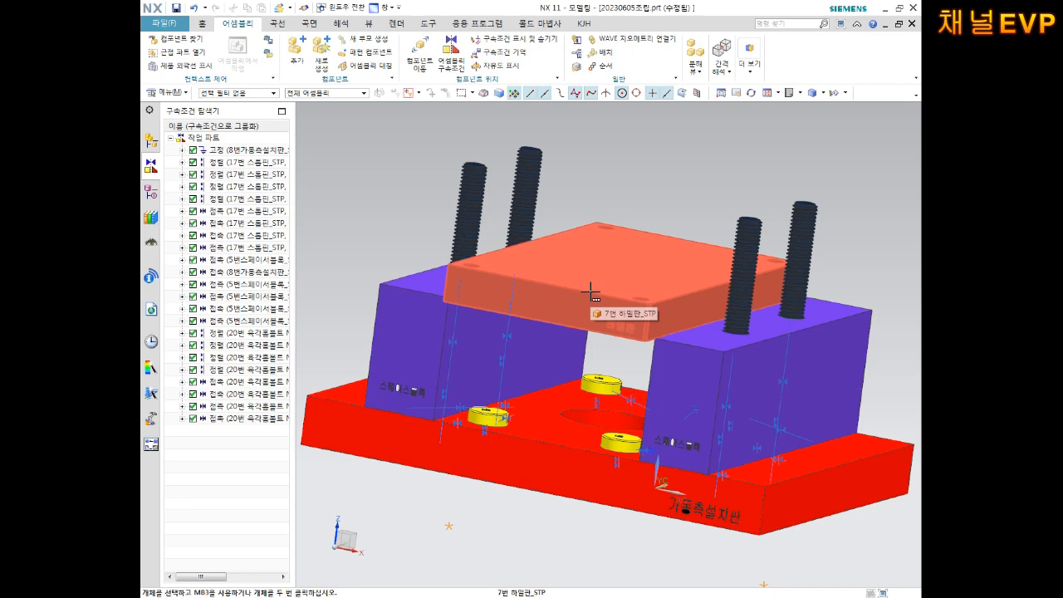
{"action": "middle_click_drag", "start_coordinate": [618, 253], "coordinate": [528, 363]}
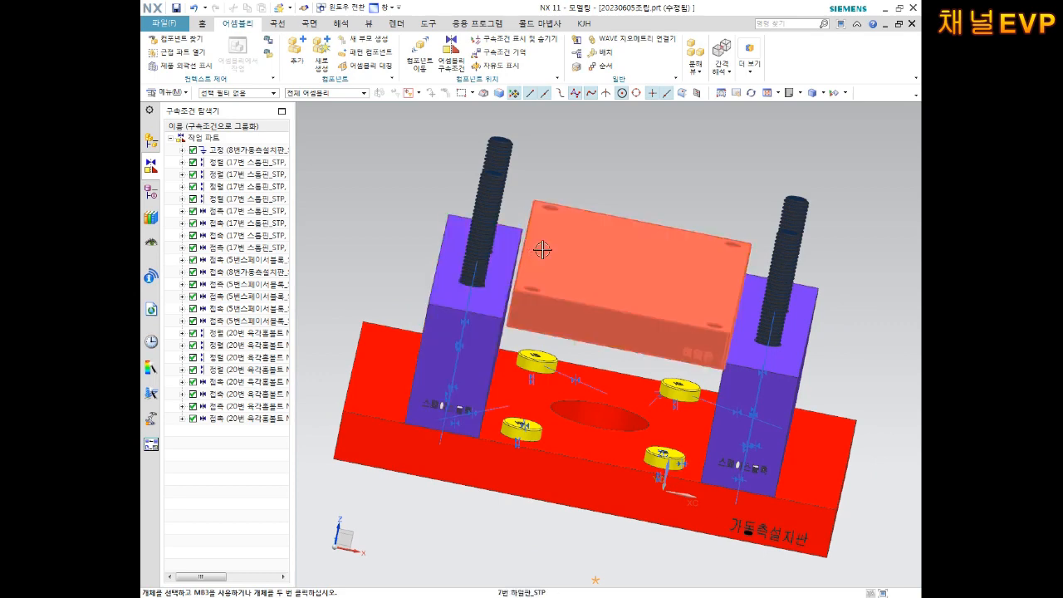
{"action": "middle_click_drag", "start_coordinate": [579, 223], "coordinate": [567, 211]}
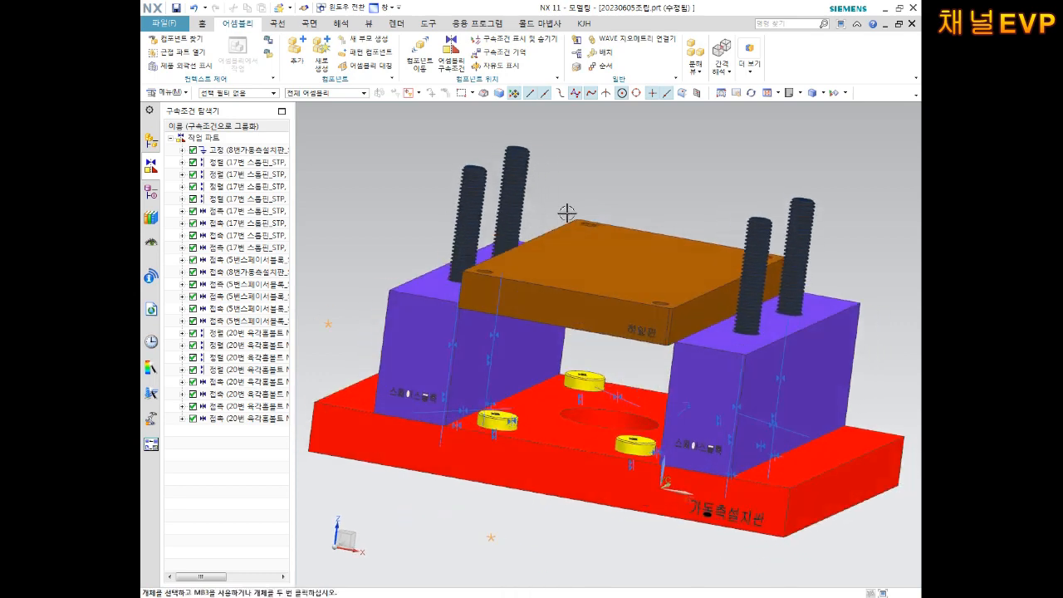
- Measure the simple distance between the facing inner faces of the two spacer blocks
{"action": "left_click", "coordinate": [342, 25]}
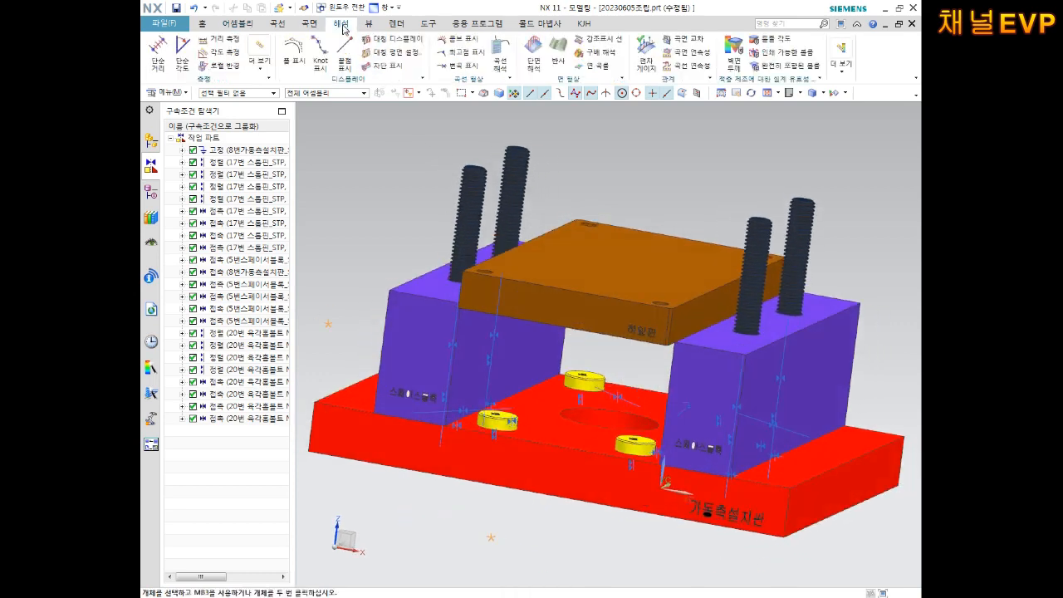
{"action": "left_click", "coordinate": [158, 55]}
{"action": "scroll", "coordinate": [494, 329], "scroll_direction": "up", "scroll_amount": 2}
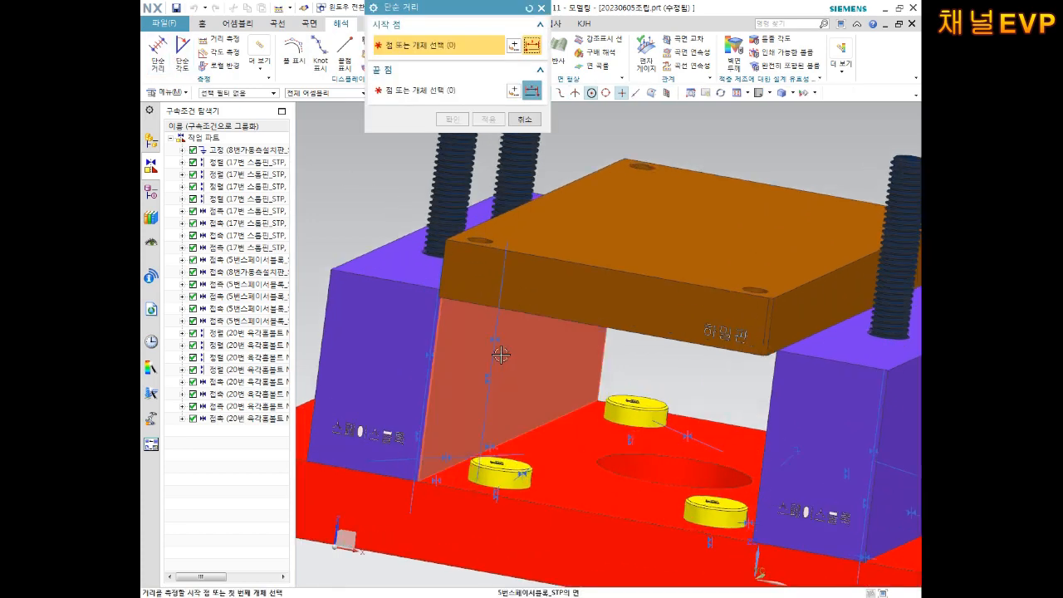
{"action": "left_click", "coordinate": [502, 354]}
{"action": "scroll", "coordinate": [516, 354], "scroll_direction": "down", "scroll_amount": 3}
{"action": "scroll", "coordinate": [581, 357], "scroll_direction": "up", "scroll_amount": 3}
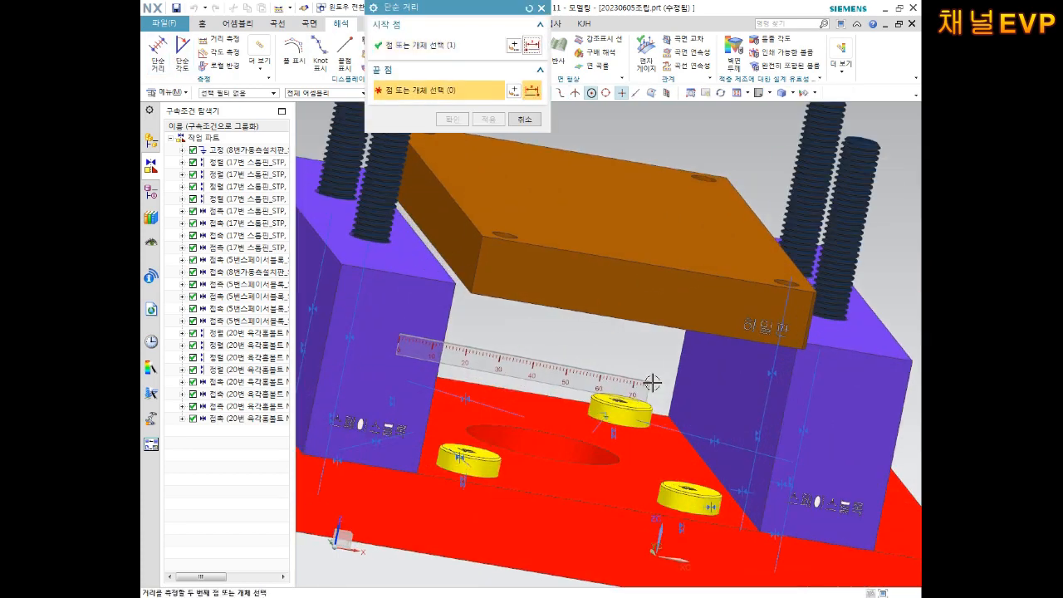
{"action": "left_click", "coordinate": [717, 385]}
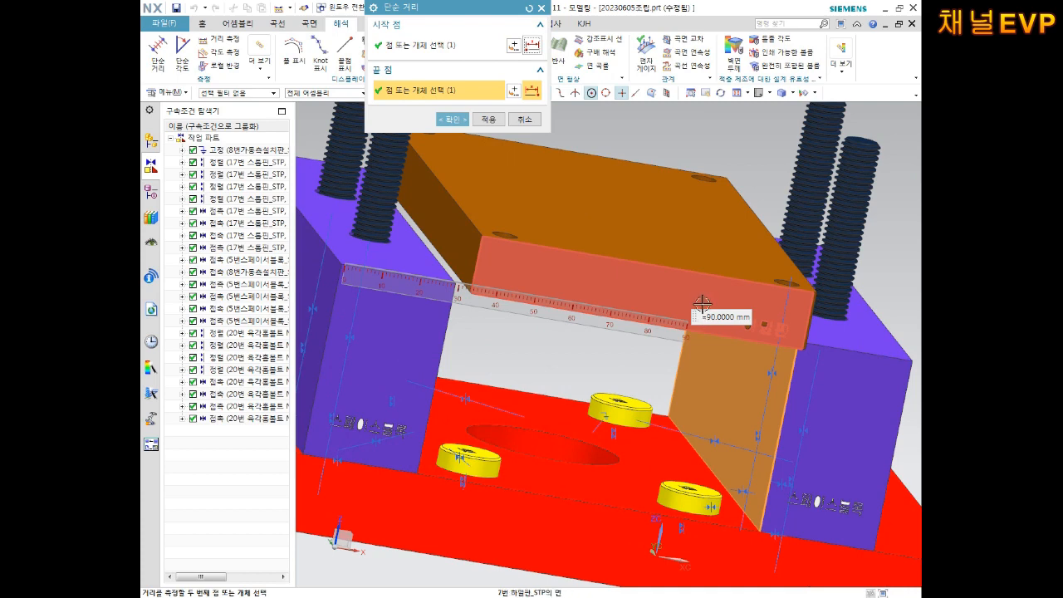
{"action": "scroll", "coordinate": [695, 302], "scroll_direction": "down", "scroll_amount": 2}
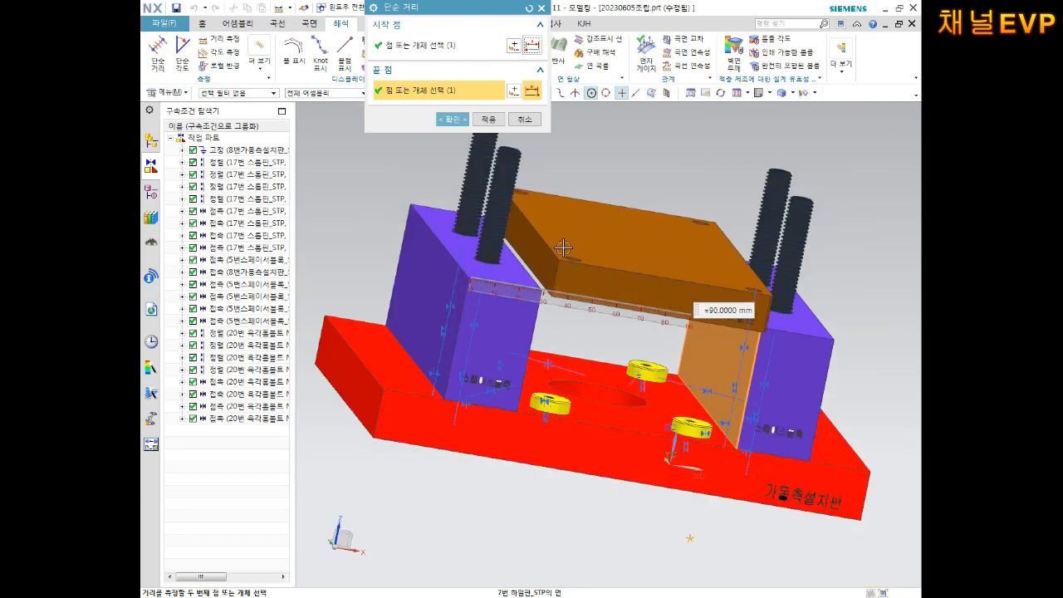
- Measure from the left spacer block's inner face to the near and far side faces of the lower ejector plate
{"action": "scroll", "coordinate": [562, 242], "scroll_direction": "up", "scroll_amount": 4}
{"action": "left_click", "coordinate": [563, 242]}
{"action": "scroll", "coordinate": [644, 245], "scroll_direction": "down", "scroll_amount": 1}
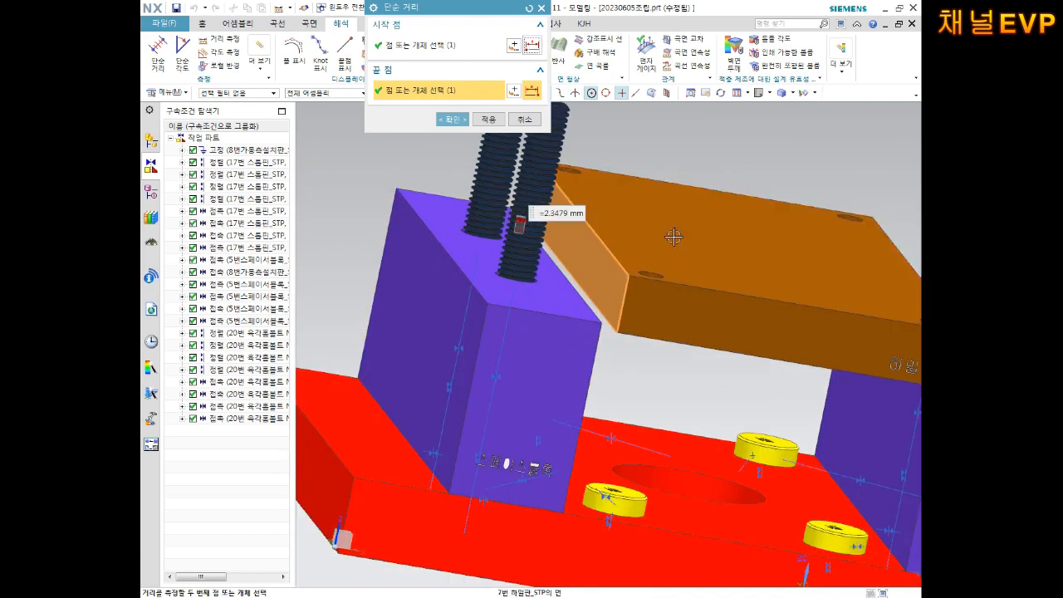
{"action": "middle_click_drag", "start_coordinate": [674, 239], "coordinate": [651, 234]}
{"action": "scroll", "coordinate": [838, 296], "scroll_direction": "up", "scroll_amount": 2}
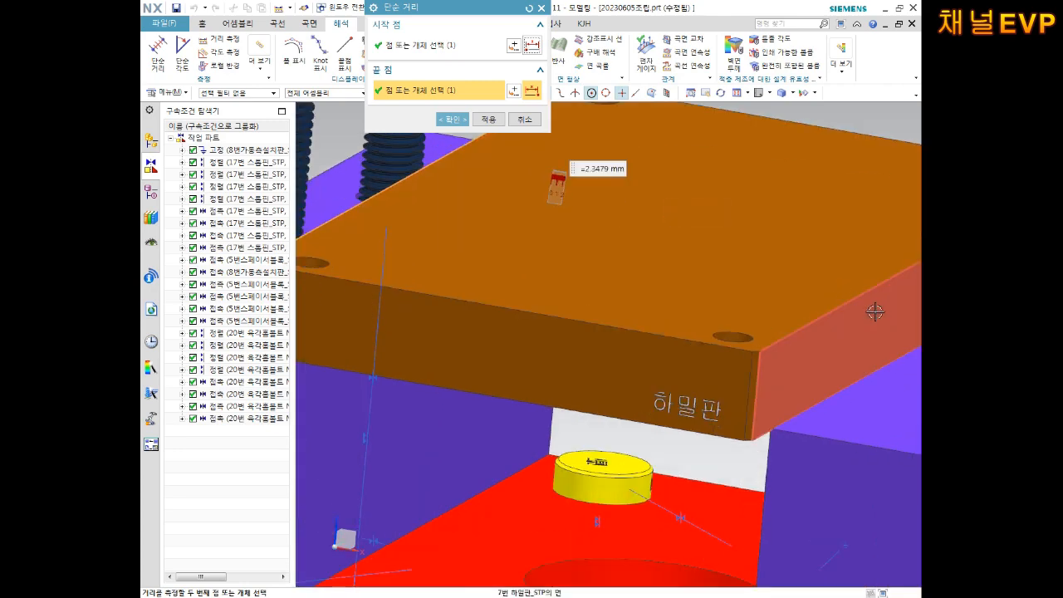
{"action": "left_click", "coordinate": [875, 312]}
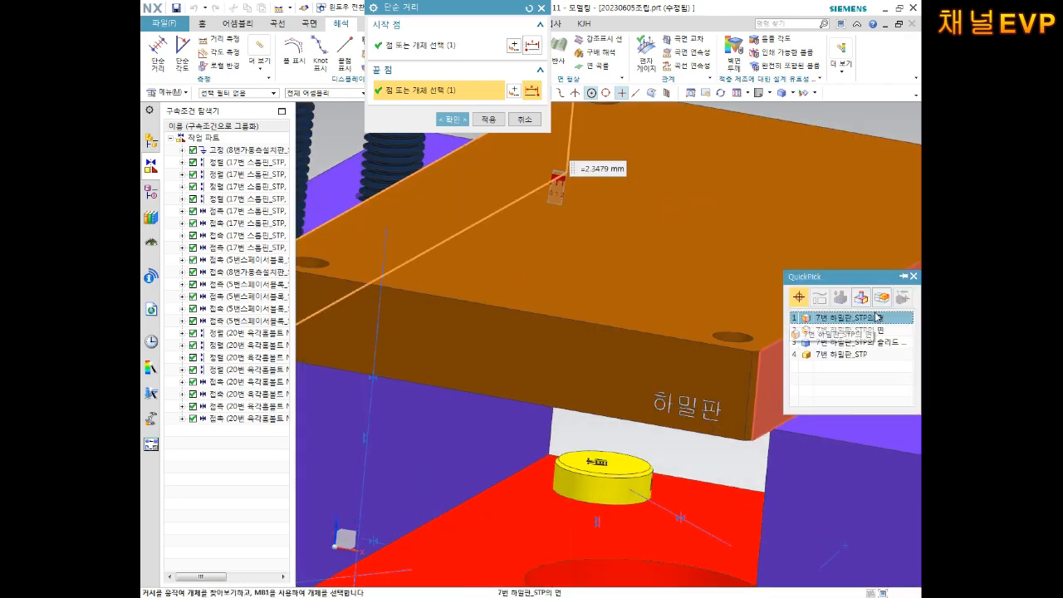
{"action": "left_click", "coordinate": [836, 317]}
{"action": "scroll", "coordinate": [836, 317], "scroll_direction": "down", "scroll_amount": 4}
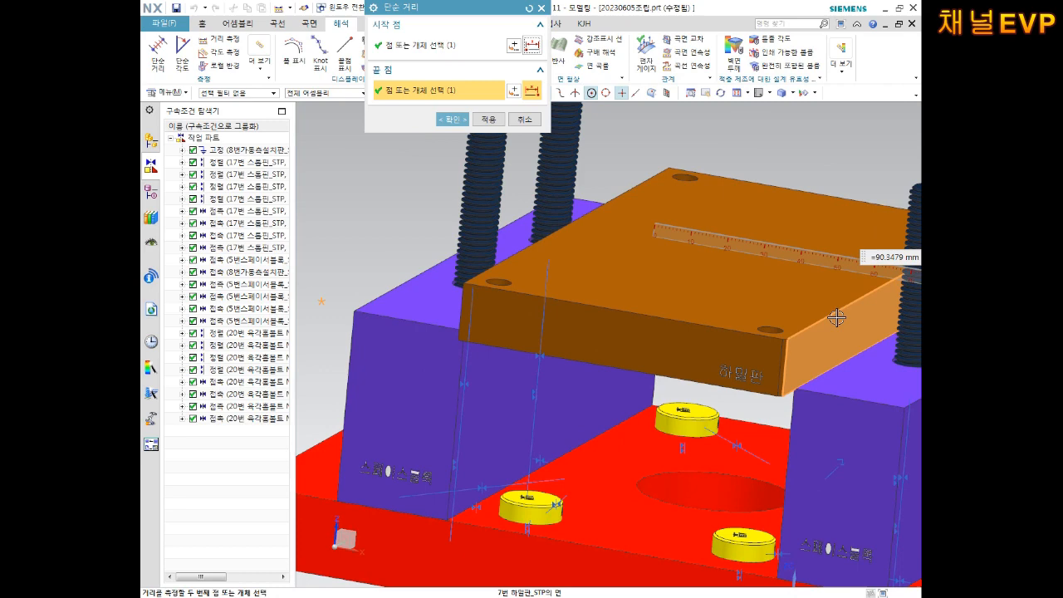
{"action": "middle_click_drag", "start_coordinate": [836, 317], "coordinate": [854, 324]}
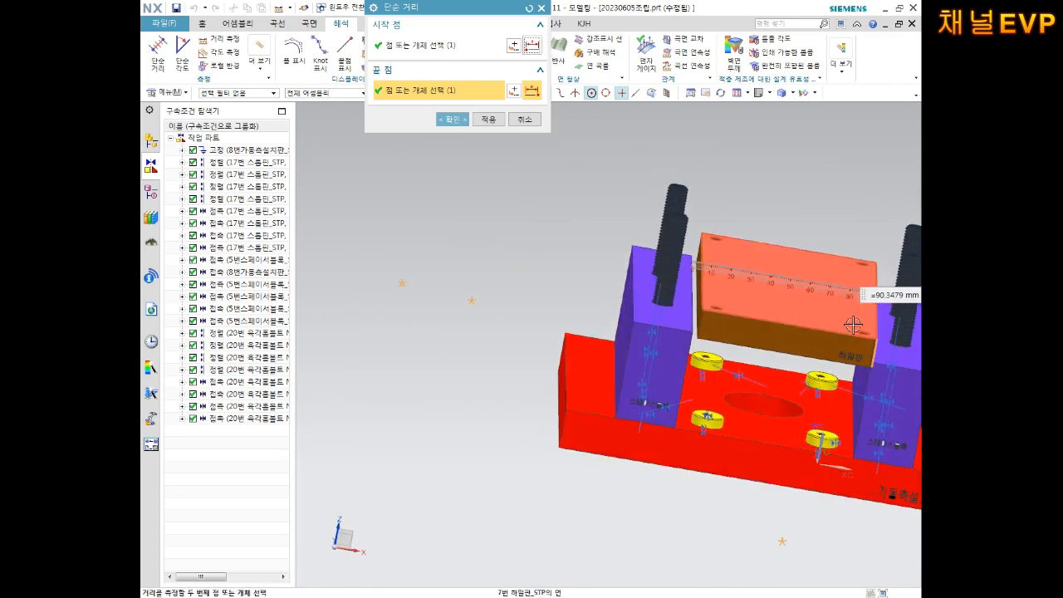
{"action": "middle_click", "coordinate": [696, 198]}
- Measure the lower ejector plate's width between its two side faces that face the spacer blocks
{"action": "left_click", "coordinate": [167, 58]}
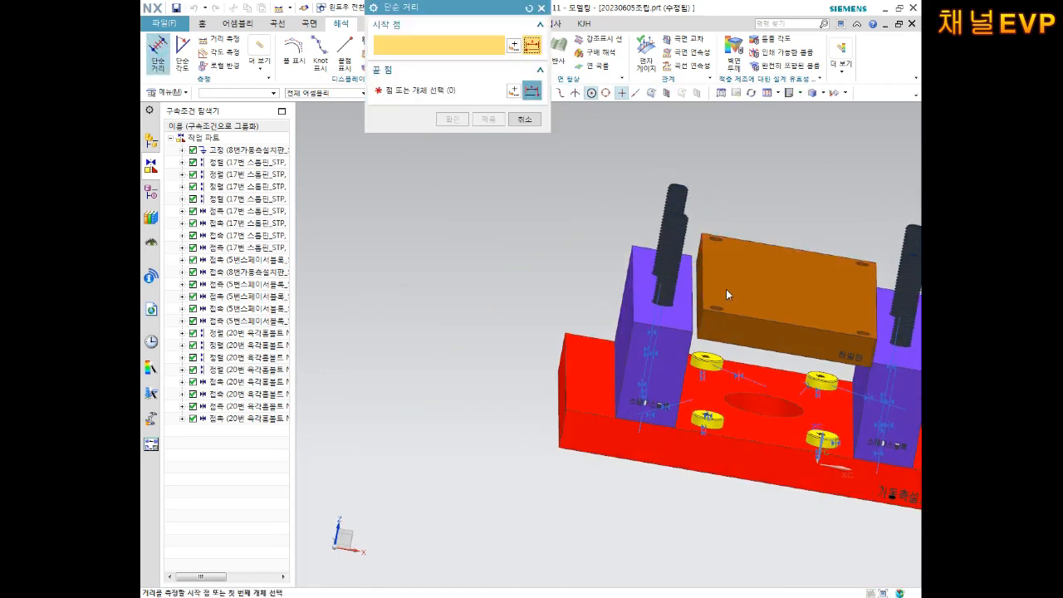
{"action": "scroll", "coordinate": [759, 290], "scroll_direction": "up", "scroll_amount": 5}
{"action": "middle_click_drag", "start_coordinate": [759, 290], "coordinate": [715, 271]}
{"action": "left_click", "coordinate": [672, 296]}
{"action": "scroll", "coordinate": [731, 275], "scroll_direction": "down", "scroll_amount": 4}
{"action": "scroll", "coordinate": [762, 332], "scroll_direction": "up", "scroll_amount": 4}
{"action": "left_click", "coordinate": [778, 327]}
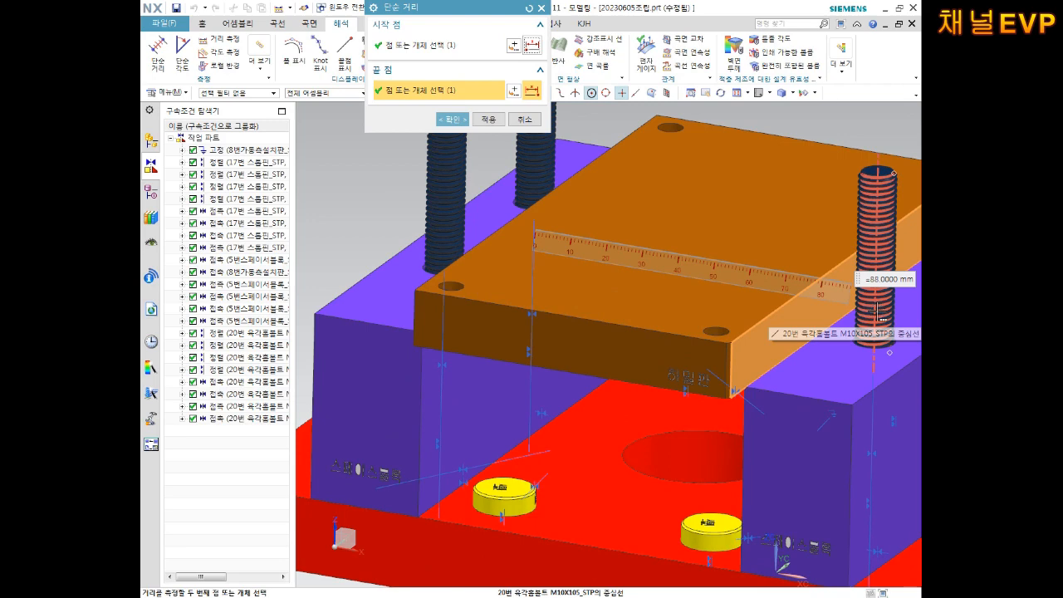
{"action": "key", "text": "Escape"}
- Add a 1 mm distance constraint between the lower ejector plate's right side face and the right spacer block's inner face
{"action": "middle_click_drag", "start_coordinate": [734, 315], "coordinate": [768, 322]}
{"action": "left_click", "coordinate": [247, 25]}
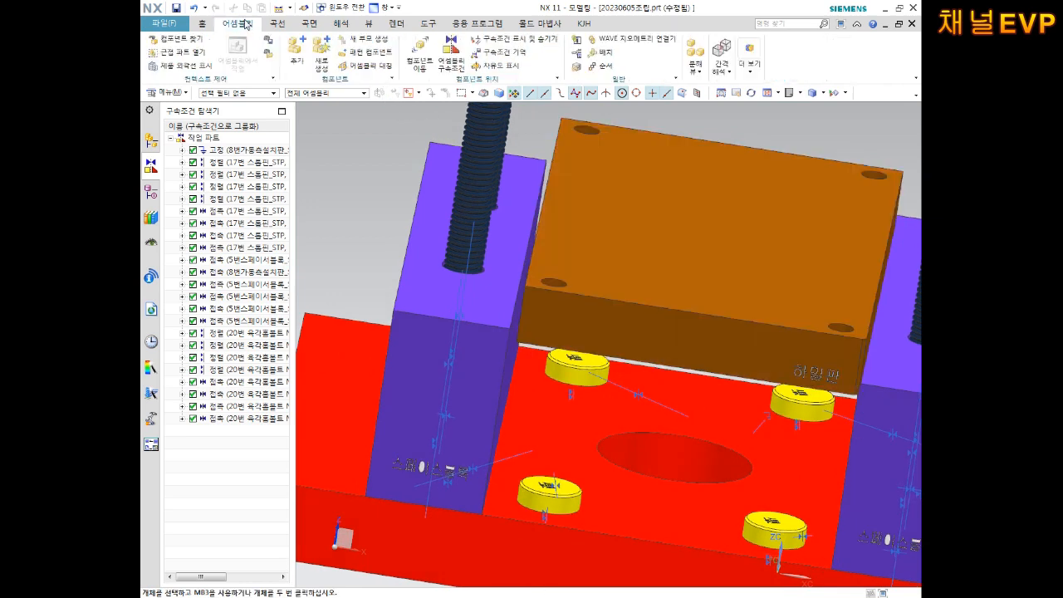
{"action": "left_click", "coordinate": [450, 51]}
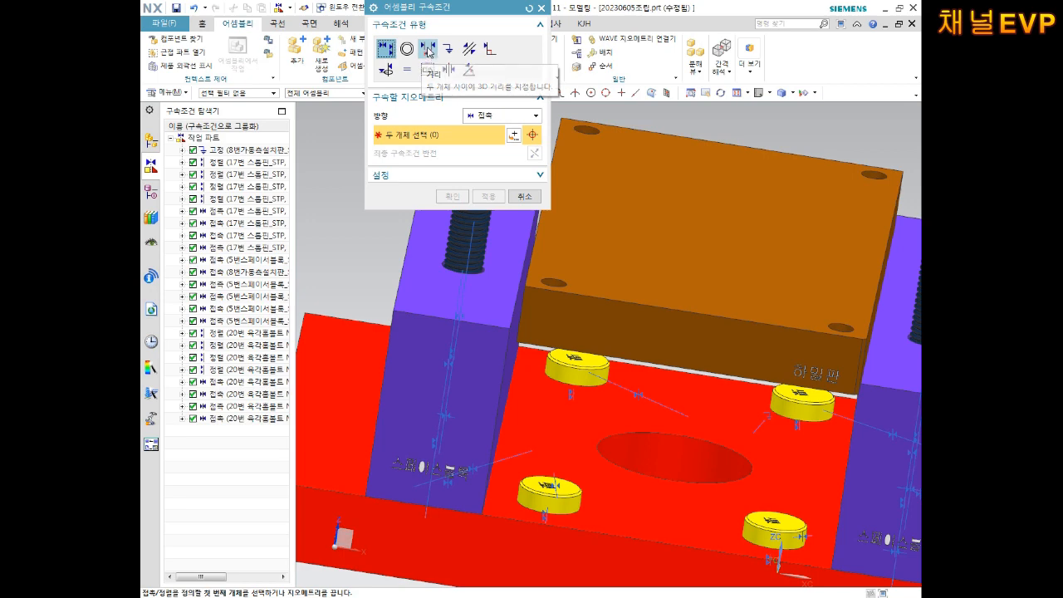
{"action": "left_click", "coordinate": [429, 50]}
{"action": "scroll", "coordinate": [764, 266], "scroll_direction": "down", "scroll_amount": 4}
{"action": "scroll", "coordinate": [801, 316], "scroll_direction": "up", "scroll_amount": 6}
{"action": "left_click", "coordinate": [801, 316]}
{"action": "middle_click_drag", "start_coordinate": [811, 344], "coordinate": [825, 339]}
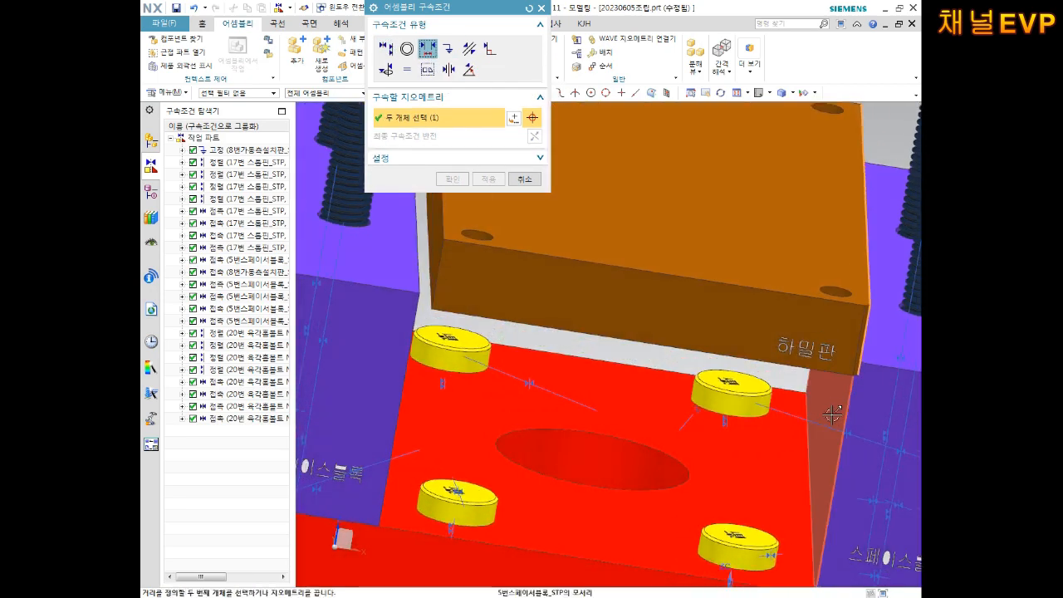
{"action": "left_click", "coordinate": [830, 409]}
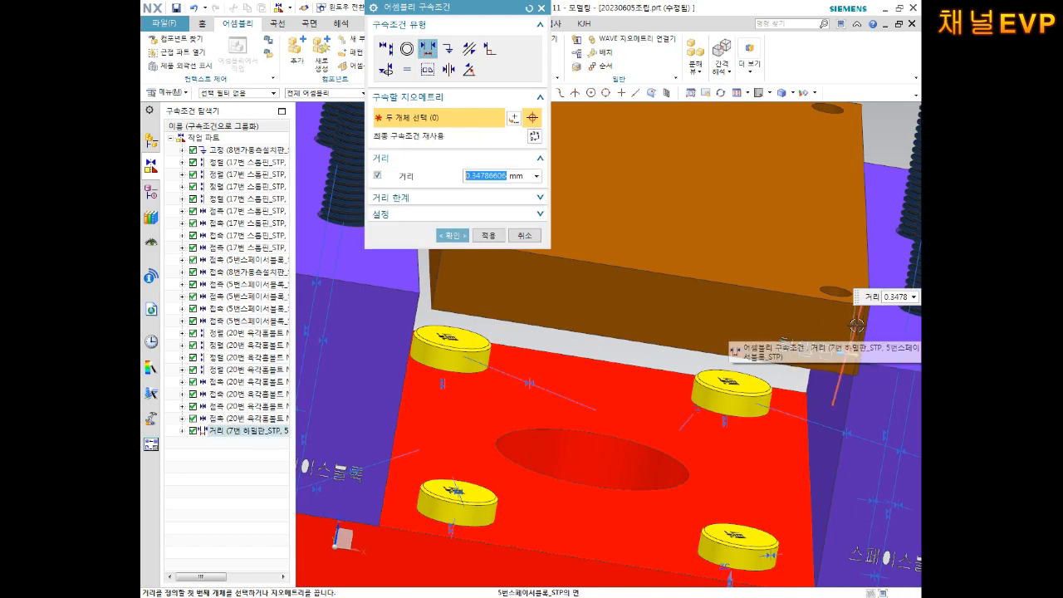
{"action": "type", "text": "1"}
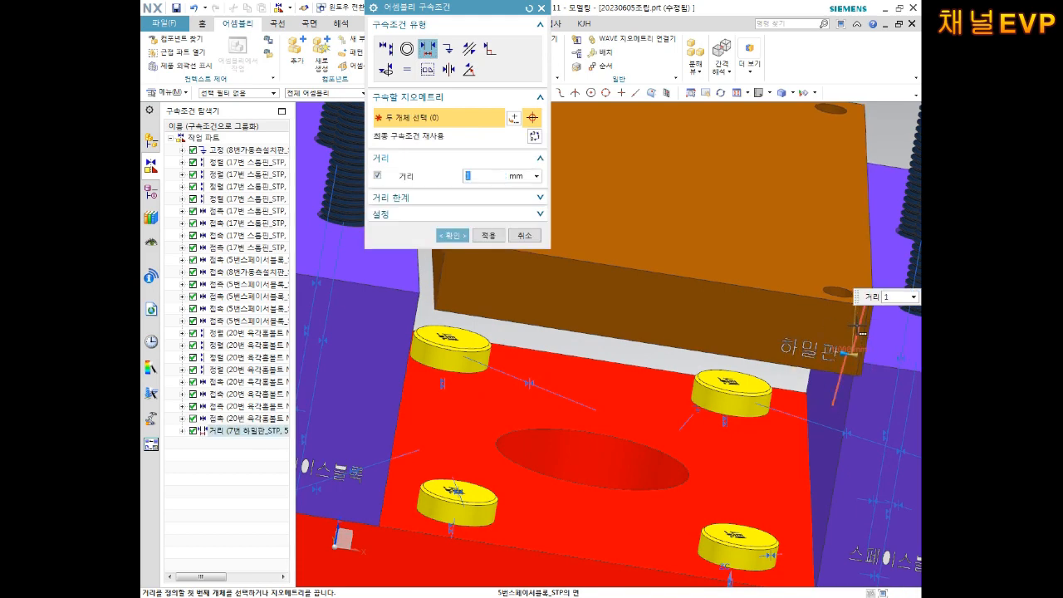
{"action": "scroll", "coordinate": [876, 326], "scroll_direction": "down", "scroll_amount": 2}
{"action": "middle_click_drag", "start_coordinate": [878, 326], "coordinate": [872, 345]}
{"action": "scroll", "coordinate": [871, 347], "scroll_direction": "up", "scroll_amount": 2}
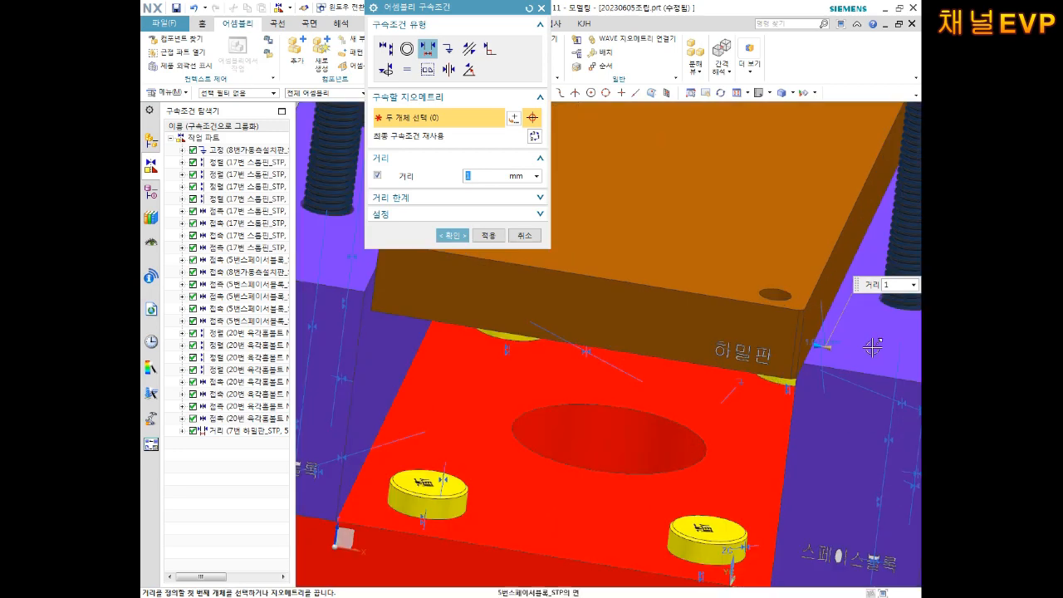
{"action": "scroll", "coordinate": [872, 347], "scroll_direction": "up", "scroll_amount": 3}
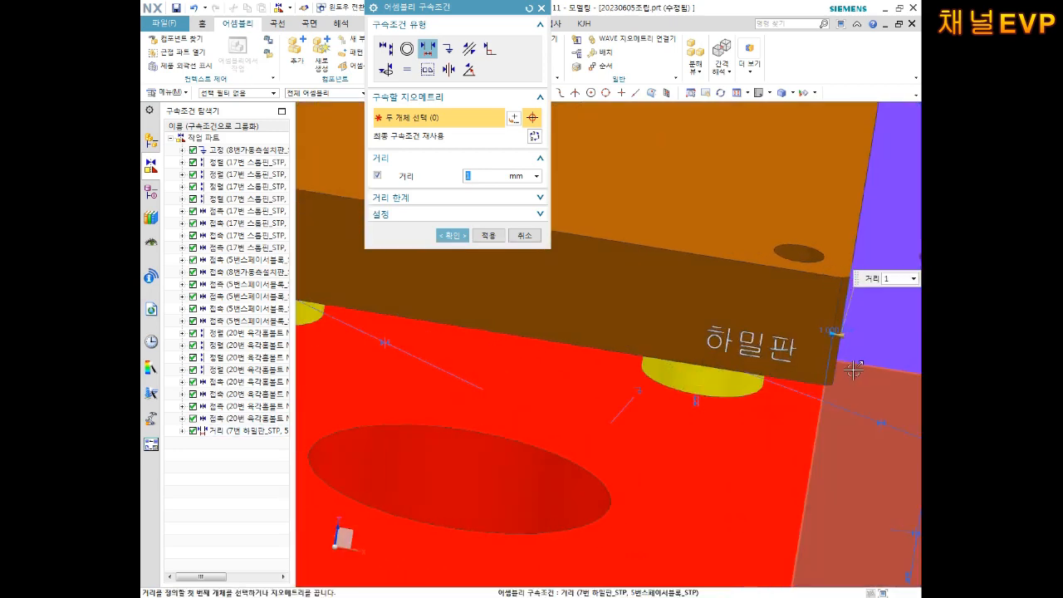
- Expand the distance limits, settings and available constraint types of the assembly constraint to review its options
{"action": "scroll", "coordinate": [854, 371], "scroll_direction": "down", "scroll_amount": 2}
{"action": "scroll", "coordinate": [797, 382], "scroll_direction": "up", "scroll_amount": 4}
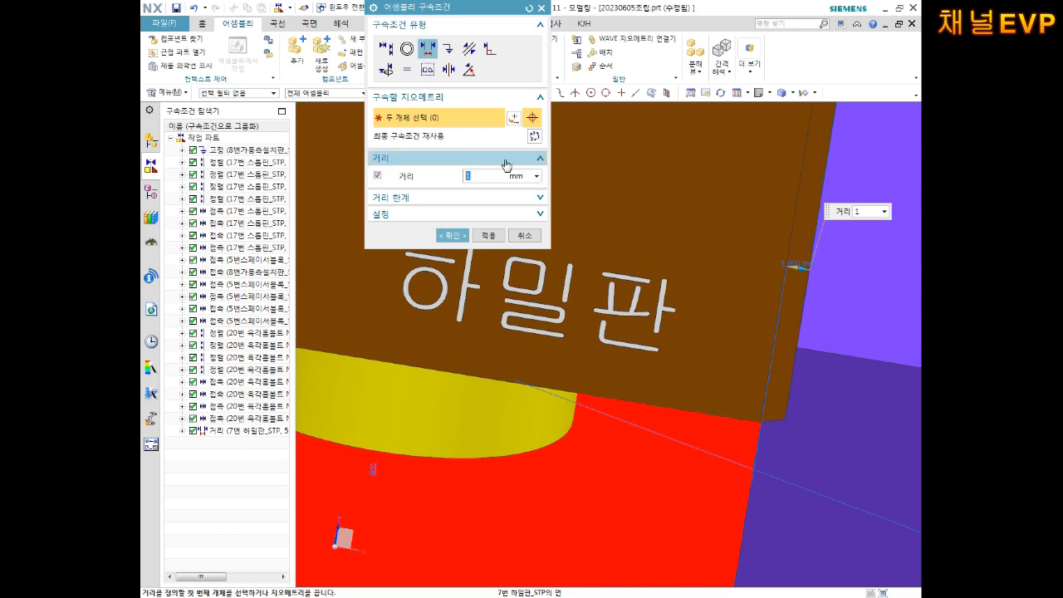
{"action": "left_click", "coordinate": [533, 200]}
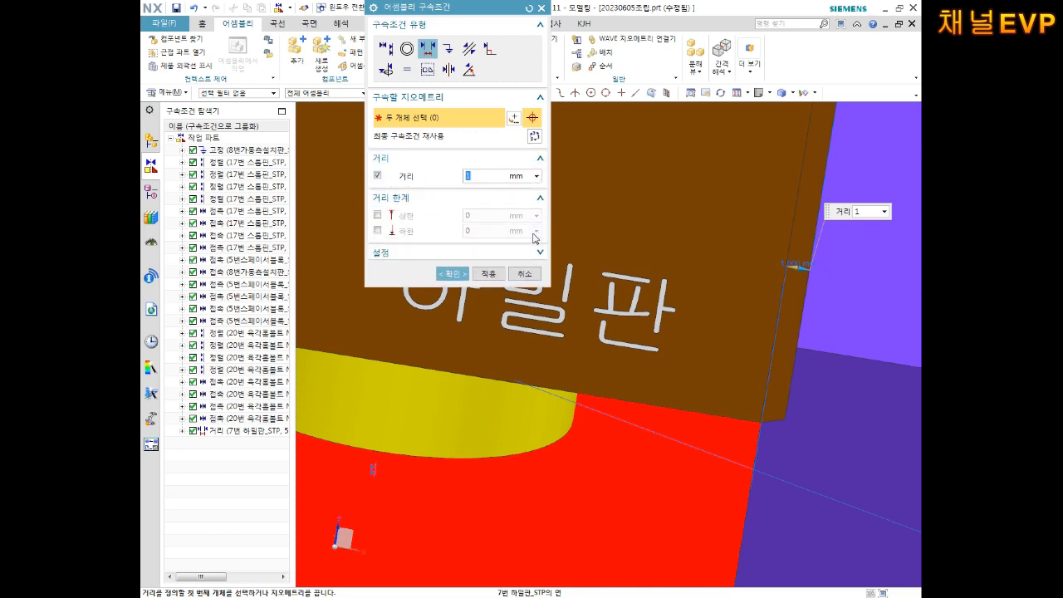
{"action": "left_click", "coordinate": [538, 252]}
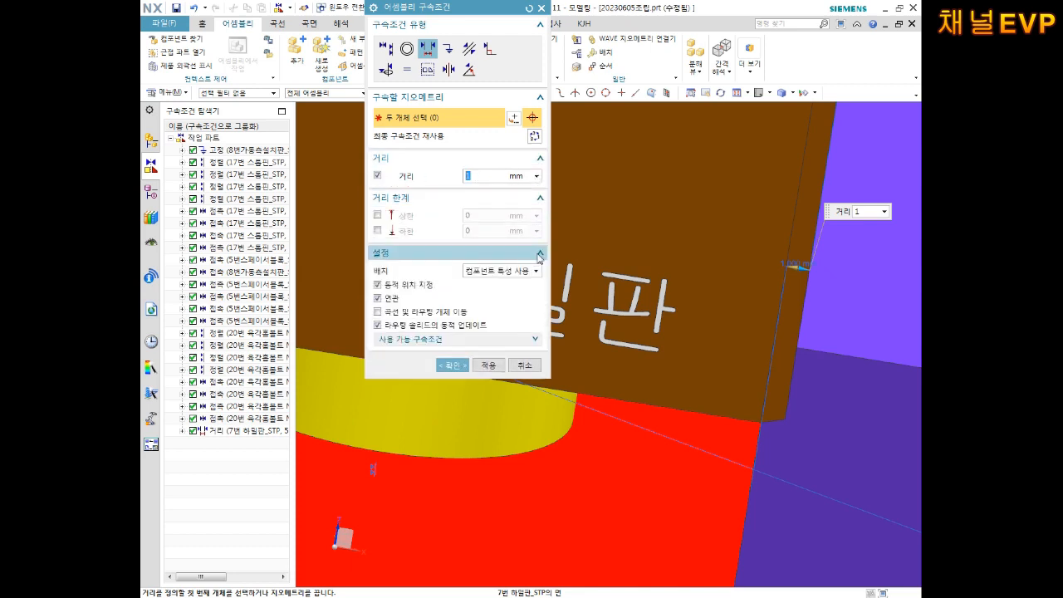
{"action": "left_click", "coordinate": [448, 340]}
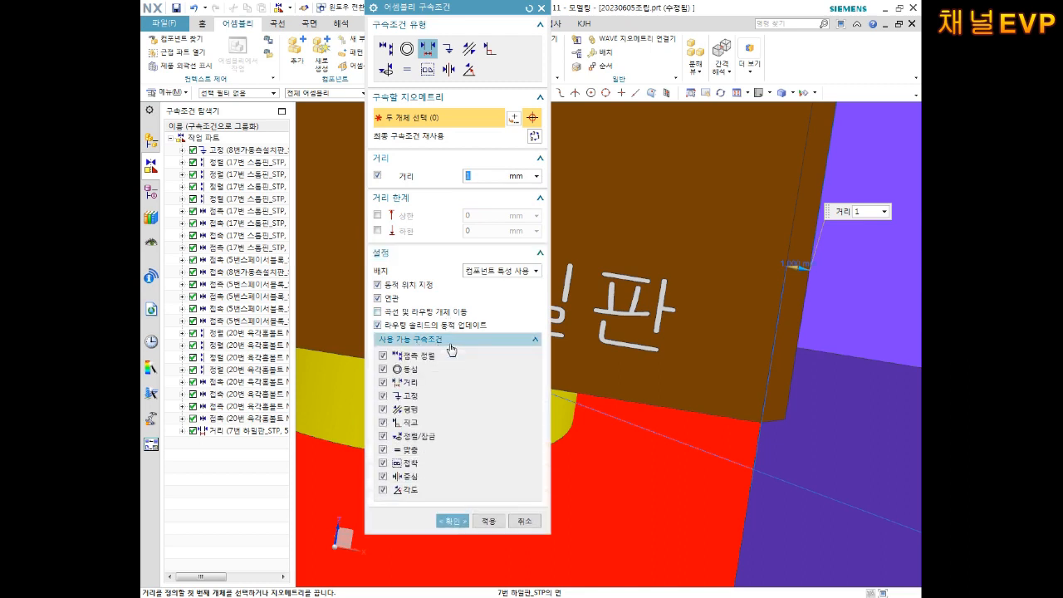
- Set the distance between the lower ejector plate's right side face and the right spacer block to -1 mm and accept the constraint
{"action": "left_click", "coordinate": [470, 176]}
{"action": "type", "text": "-1"}
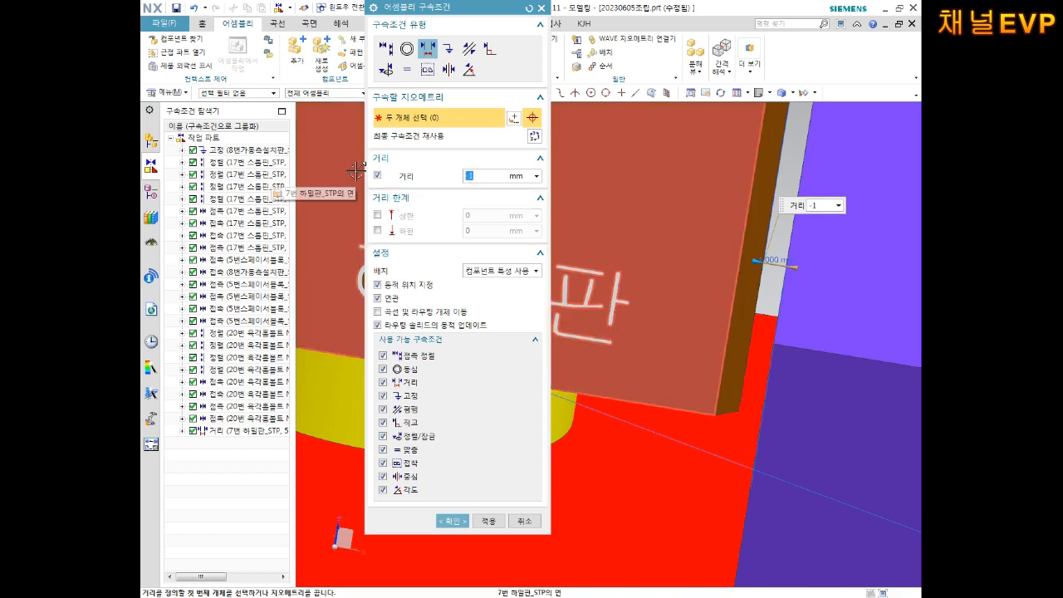
{"action": "type", "text": "1"}
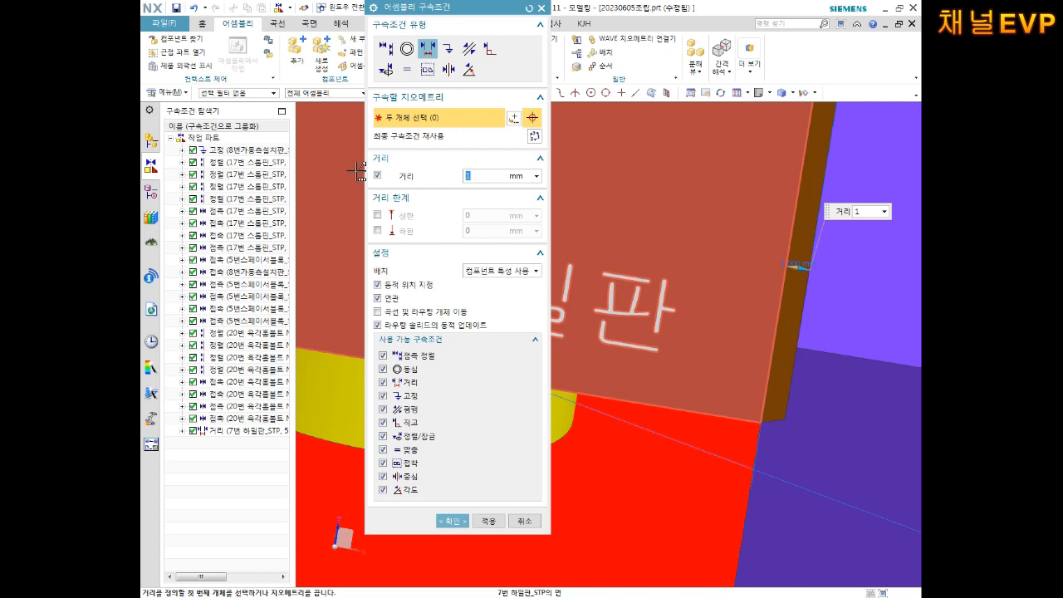
{"action": "key", "text": "Return"}
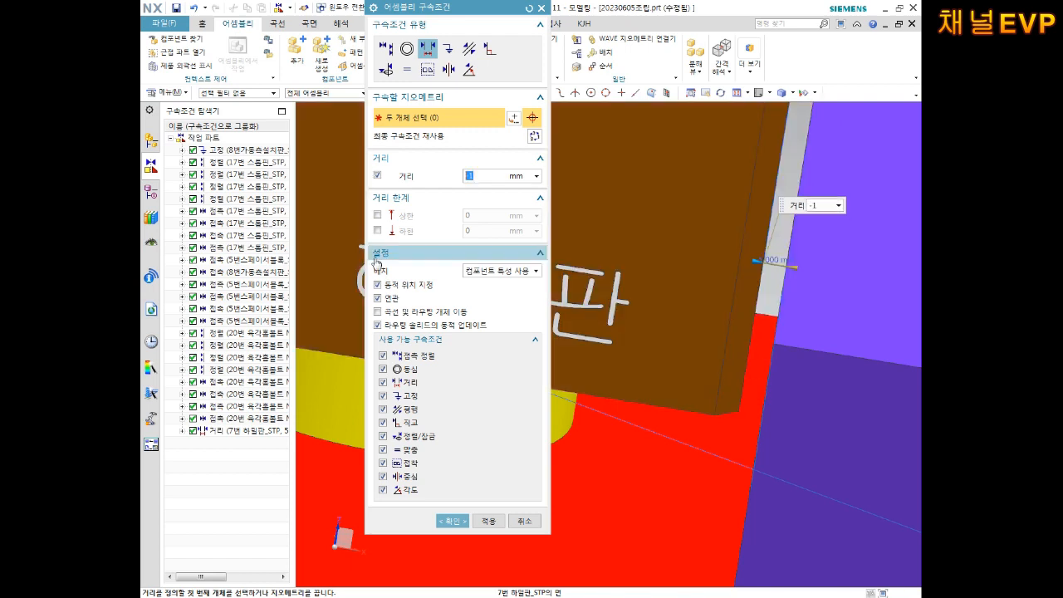
{"action": "left_click", "coordinate": [449, 521]}
{"action": "middle_click_drag", "start_coordinate": [636, 391], "coordinate": [660, 335]}
{"action": "middle_click_drag", "start_coordinate": [478, 306], "coordinate": [571, 497]}
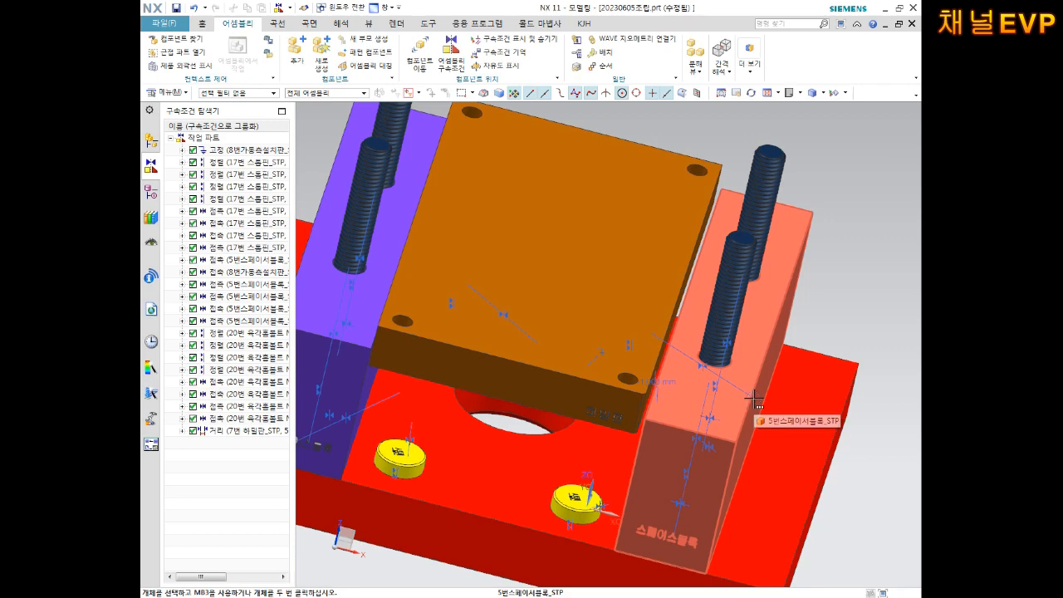
- Try a distance constraint between the lower ejector plate's underside and the top face of the front stop pin
{"action": "scroll", "coordinate": [754, 398], "scroll_direction": "down", "scroll_amount": 3}
{"action": "middle_click_drag", "start_coordinate": [754, 399], "coordinate": [708, 342]}
{"action": "left_click", "coordinate": [451, 50]}
{"action": "scroll", "coordinate": [630, 331], "scroll_direction": "up", "scroll_amount": 5}
{"action": "middle_click_drag", "start_coordinate": [630, 330], "coordinate": [496, 311]}
{"action": "left_click", "coordinate": [537, 246]}
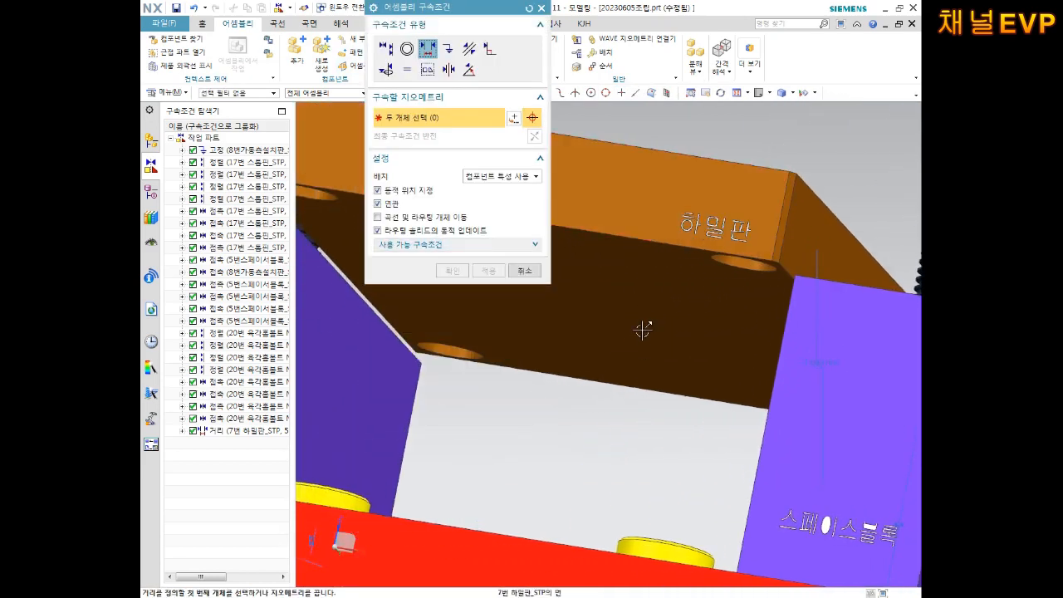
{"action": "left_click", "coordinate": [643, 327]}
{"action": "scroll", "coordinate": [641, 315], "scroll_direction": "down", "scroll_amount": 3}
{"action": "middle_click_drag", "start_coordinate": [629, 292], "coordinate": [650, 338]}
{"action": "scroll", "coordinate": [656, 498], "scroll_direction": "up", "scroll_amount": 5}
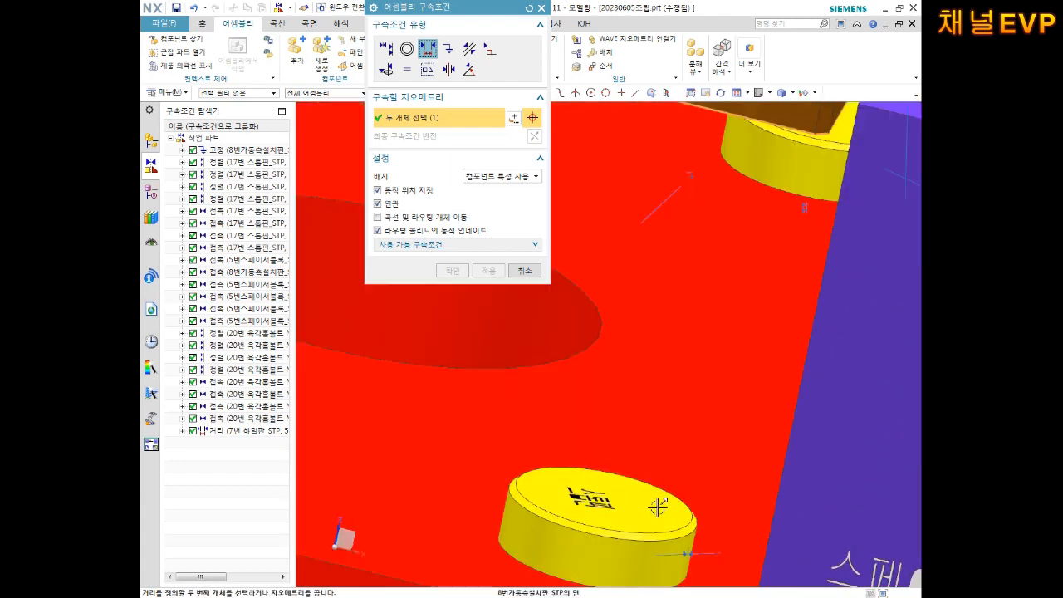
{"action": "left_click", "coordinate": [644, 479]}
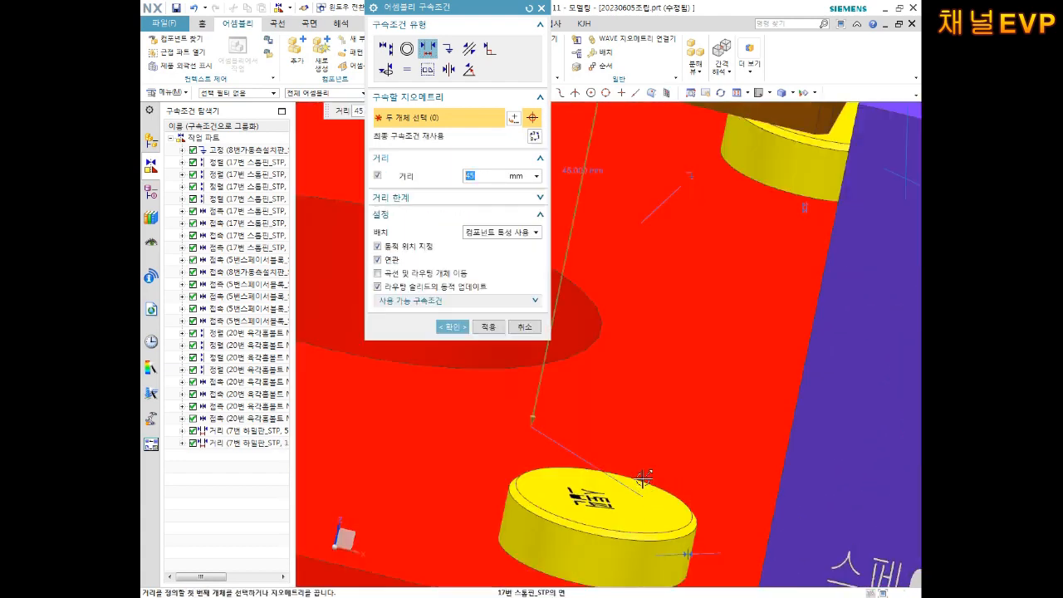
- Close the constraint definition and delete the distance constraint between the lower ejector plate and the stop pin
{"action": "left_click", "coordinate": [385, 51]}
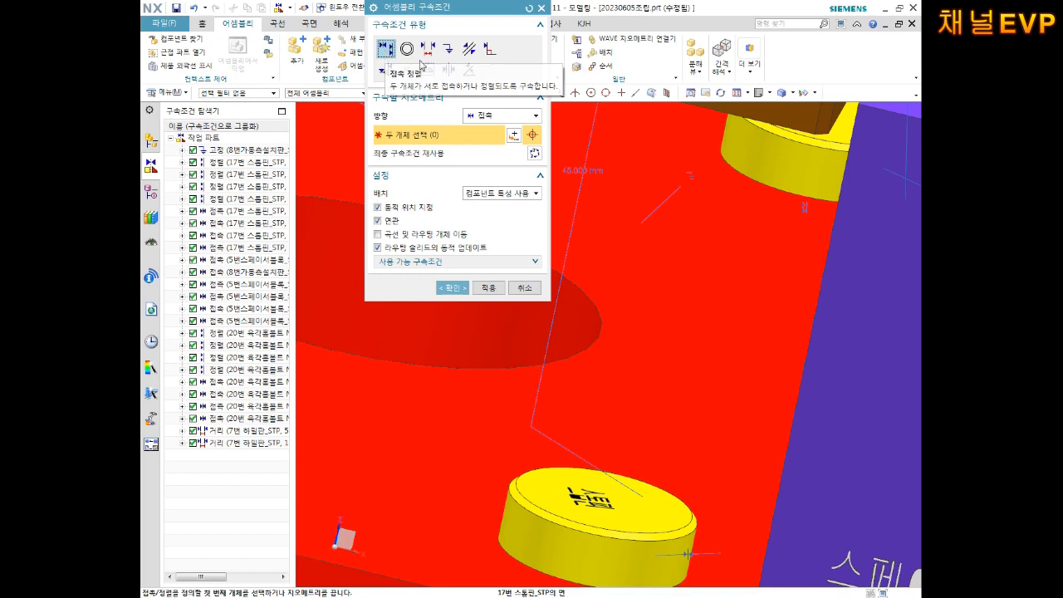
{"action": "left_click", "coordinate": [519, 289]}
{"action": "left_click", "coordinate": [237, 445]}
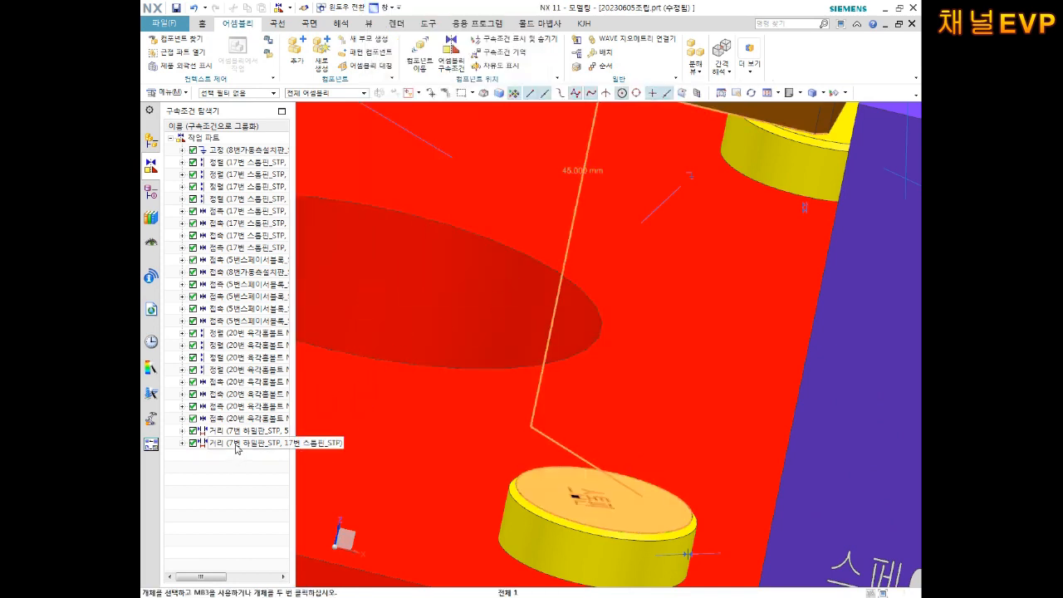
{"action": "key", "text": "Delete"}
- Add a touch constraint between the front stop pin's top face and the lower ejector plate's underside
{"action": "scroll", "coordinate": [484, 284], "scroll_direction": "down", "scroll_amount": 4}
{"action": "left_click", "coordinate": [462, 55]}
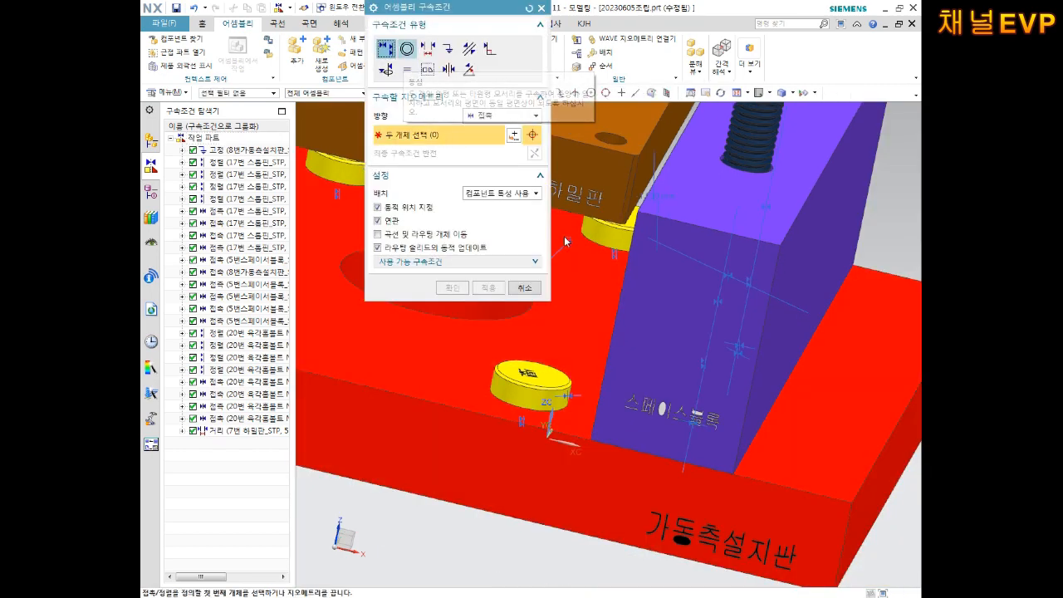
{"action": "scroll", "coordinate": [566, 235], "scroll_direction": "down", "scroll_amount": 2}
{"action": "scroll", "coordinate": [548, 333], "scroll_direction": "up", "scroll_amount": 2}
{"action": "left_click", "coordinate": [548, 333]}
{"action": "scroll", "coordinate": [556, 328], "scroll_direction": "down", "scroll_amount": 3}
{"action": "scroll", "coordinate": [664, 283], "scroll_direction": "up", "scroll_amount": 3}
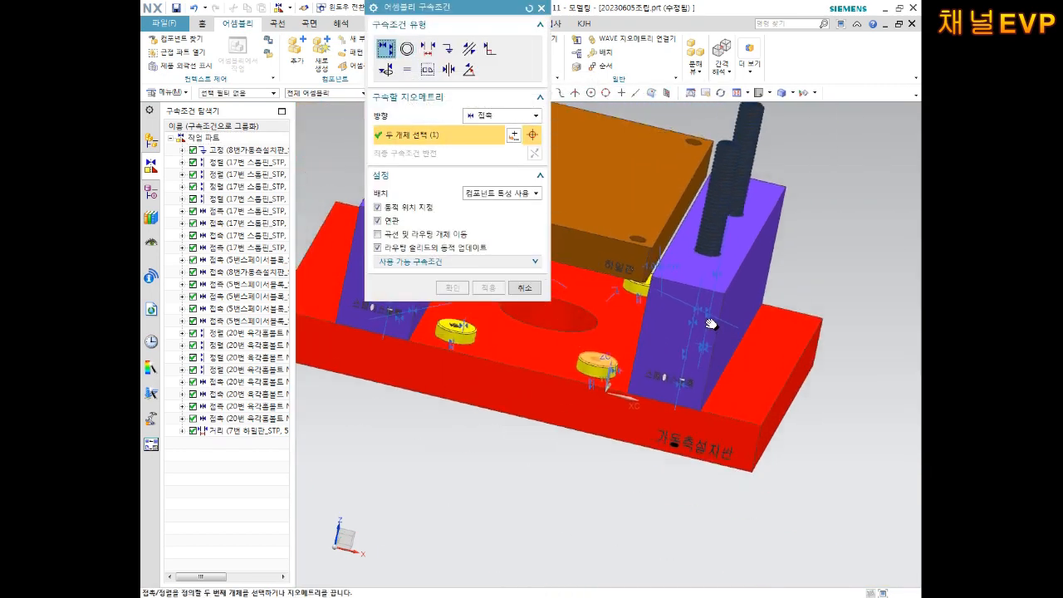
{"action": "left_click", "coordinate": [706, 329]}
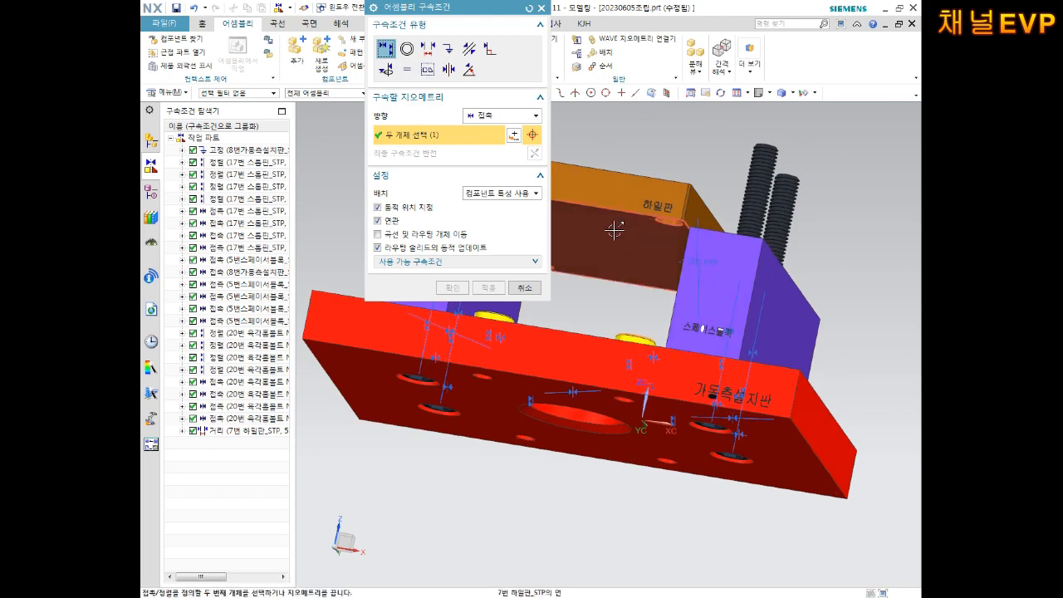
{"action": "left_click", "coordinate": [490, 293]}
- Align the lower ejector plate's front face flush with the front face of the moving-side mounting plate
{"action": "middle_click_drag", "start_coordinate": [610, 300], "coordinate": [573, 350]}
{"action": "scroll", "coordinate": [466, 372], "scroll_direction": "up", "scroll_amount": 4}
{"action": "left_click", "coordinate": [575, 360]}
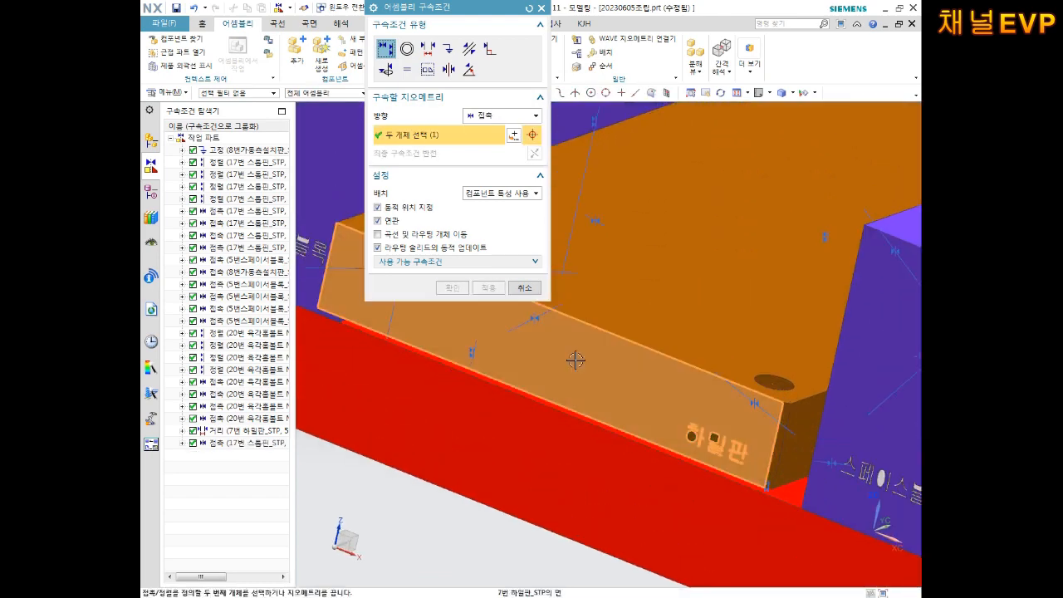
{"action": "left_click", "coordinate": [549, 480]}
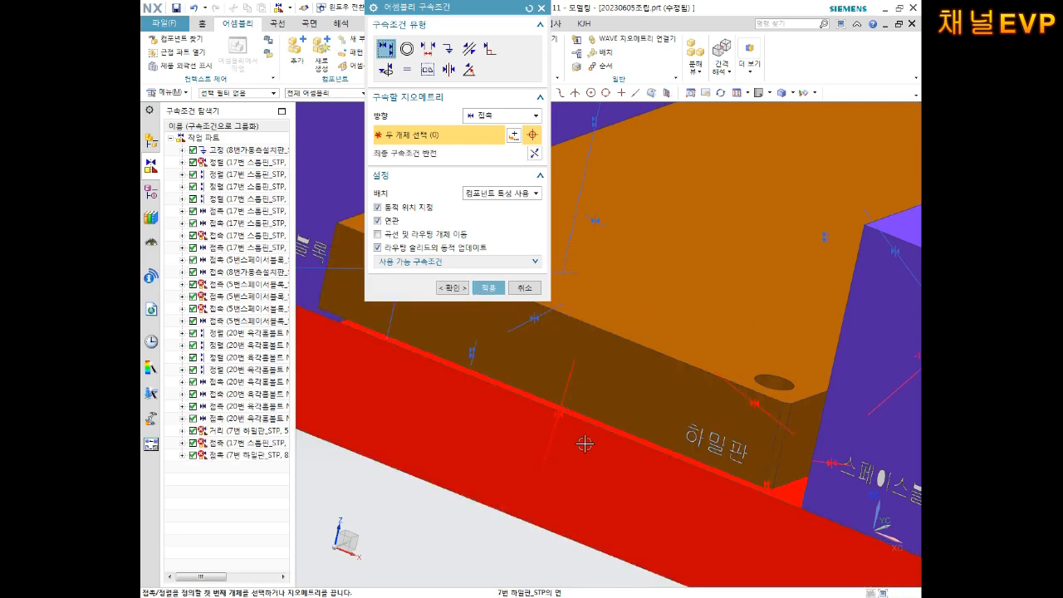
{"action": "middle_click_drag", "start_coordinate": [735, 274], "coordinate": [467, 294]}
{"action": "left_click", "coordinate": [452, 287]}
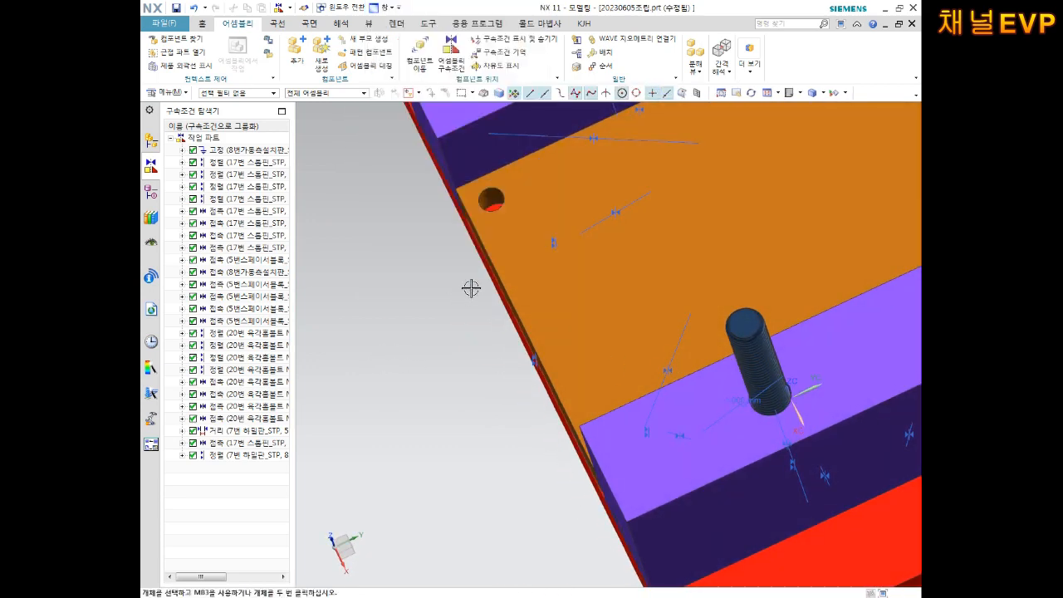
- Examine the gaps between the lower ejector plate and both spacer blocks from the top view
{"action": "left_click", "coordinate": [791, 93]}
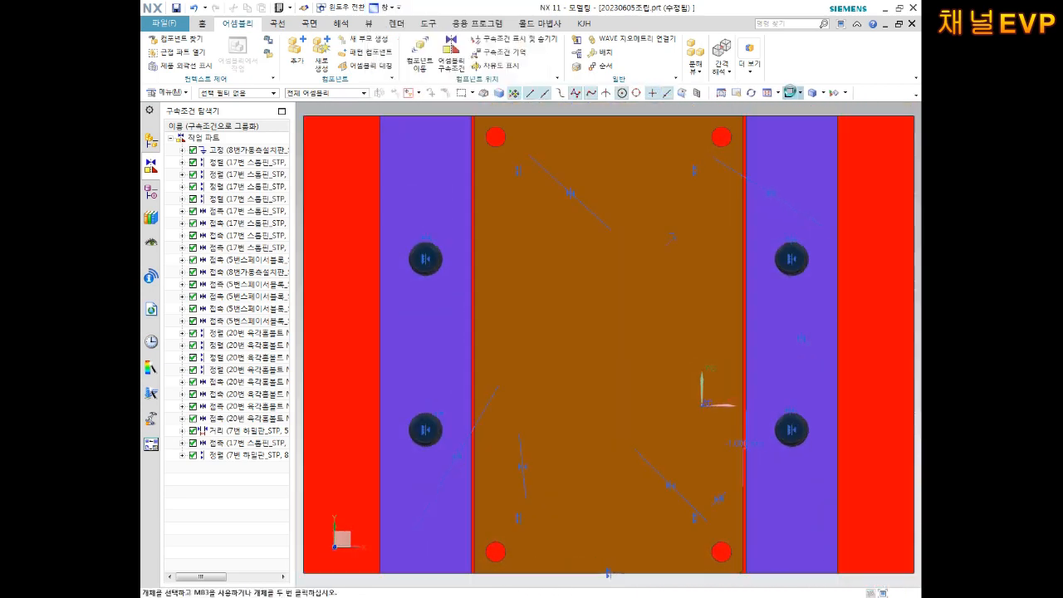
{"action": "scroll", "coordinate": [790, 235], "scroll_direction": "down", "scroll_amount": 2}
{"action": "scroll", "coordinate": [736, 218], "scroll_direction": "up", "scroll_amount": 1}
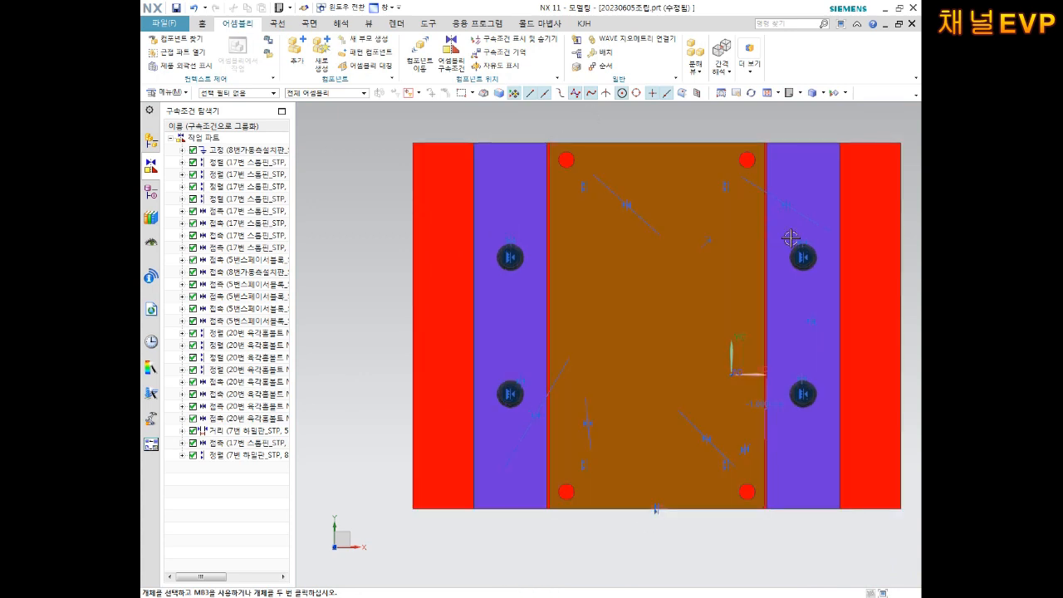
{"action": "middle_click_drag", "start_coordinate": [798, 258], "coordinate": [734, 274], "text": "shift"}
{"action": "scroll", "coordinate": [705, 176], "scroll_direction": "up", "scroll_amount": 2}
{"action": "scroll", "coordinate": [705, 176], "scroll_direction": "up", "scroll_amount": 4}
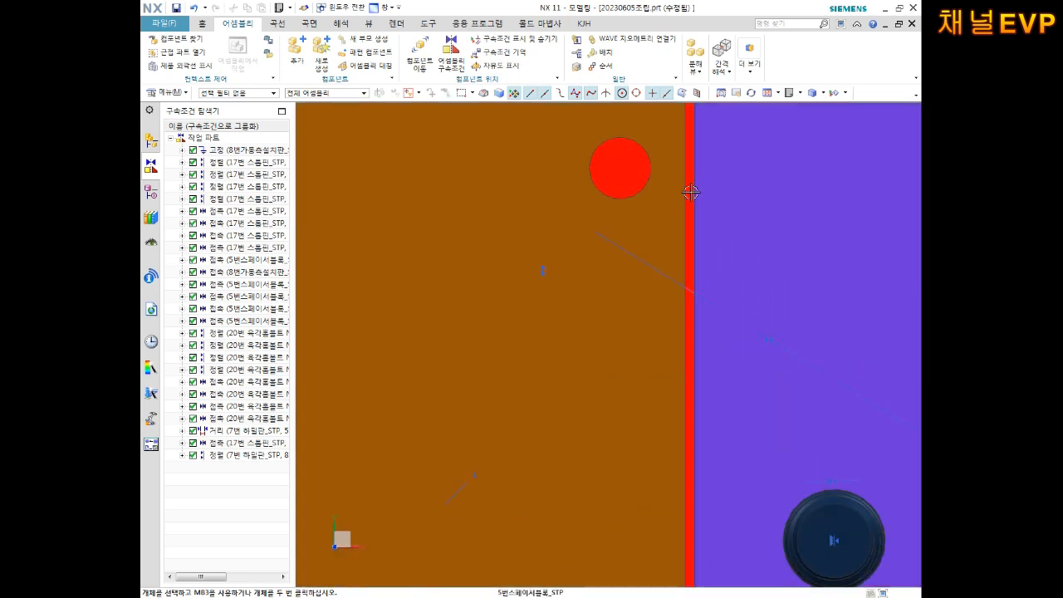
{"action": "scroll", "coordinate": [695, 190], "scroll_direction": "down", "scroll_amount": 6}
{"action": "middle_click_drag", "start_coordinate": [520, 211], "coordinate": [590, 211], "text": "shift"}
{"action": "scroll", "coordinate": [590, 211], "scroll_direction": "up", "scroll_amount": 5}
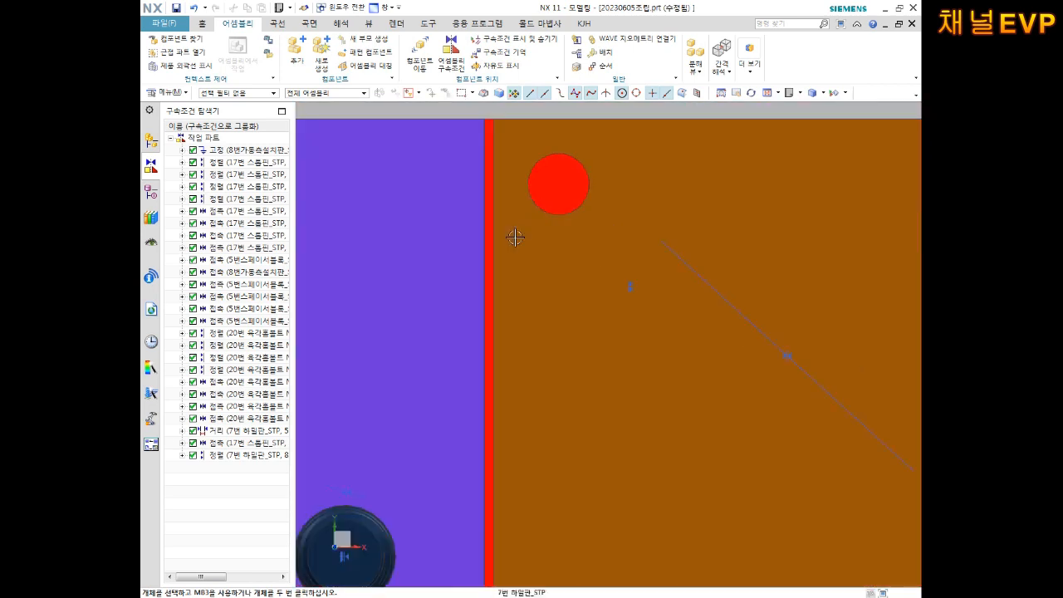
{"action": "scroll", "coordinate": [501, 230], "scroll_direction": "down", "scroll_amount": 6}
{"action": "middle_click_drag", "start_coordinate": [668, 303], "coordinate": [659, 270], "text": "shift"}
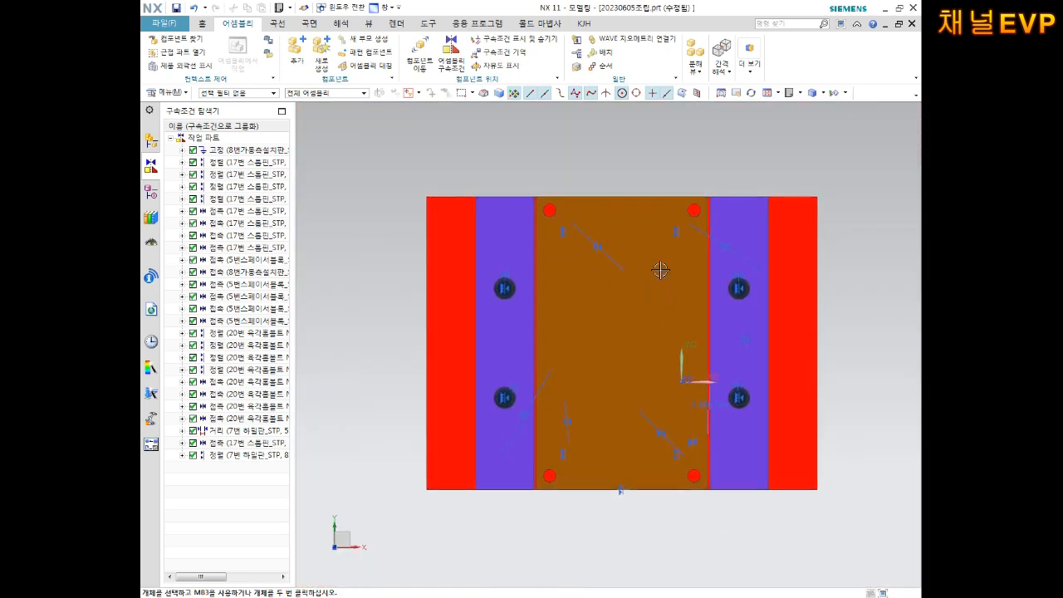
{"action": "left_click", "coordinate": [802, 93]}
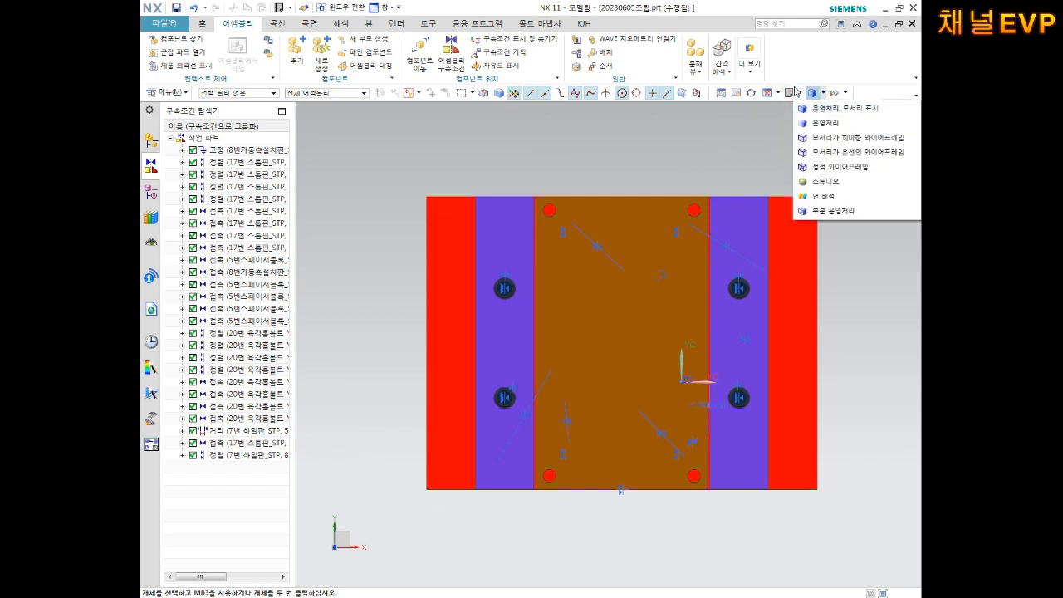
{"action": "mouse_move", "coordinate": [794, 92]}
{"action": "left_click", "coordinate": [812, 110]}
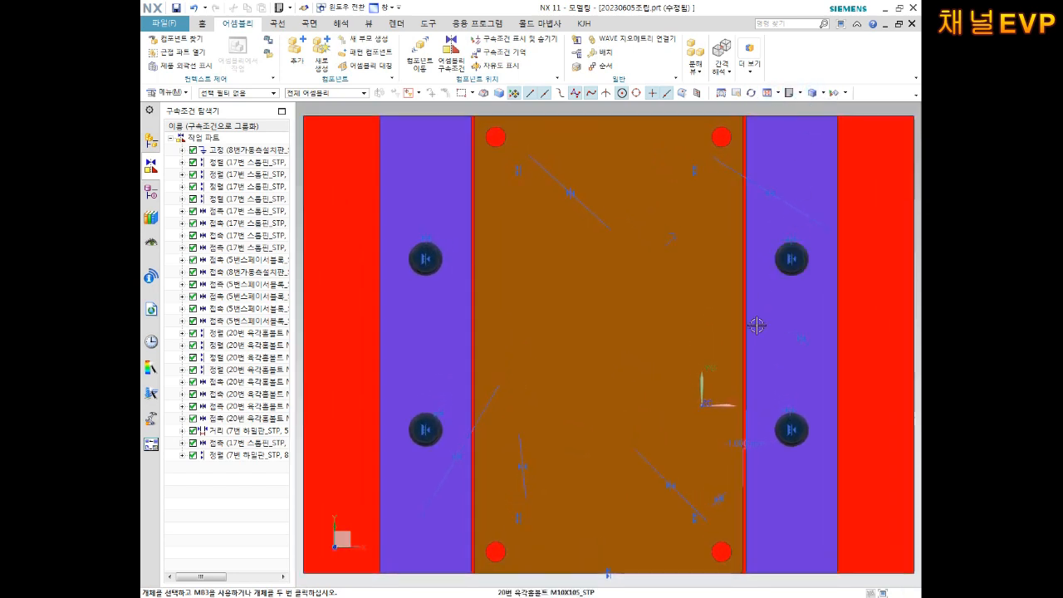
- Add the upper ejector plate part file 6번 상밀판_stp.prt as a component and place it above the assembly
{"action": "middle_click_drag", "start_coordinate": [803, 374], "coordinate": [674, 249]}
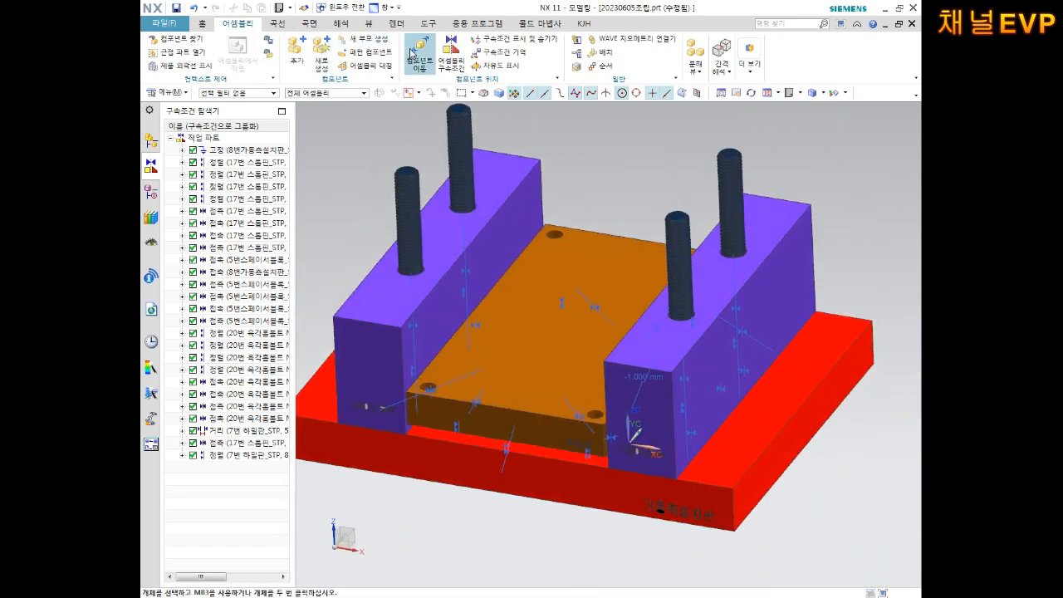
{"action": "left_click", "coordinate": [297, 55]}
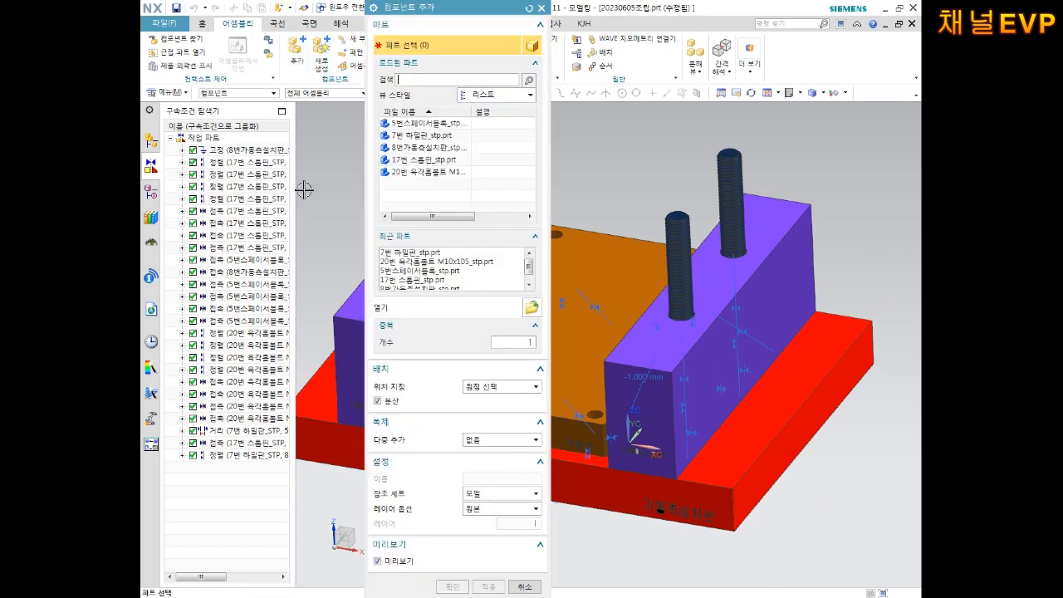
{"action": "left_click", "coordinate": [532, 308]}
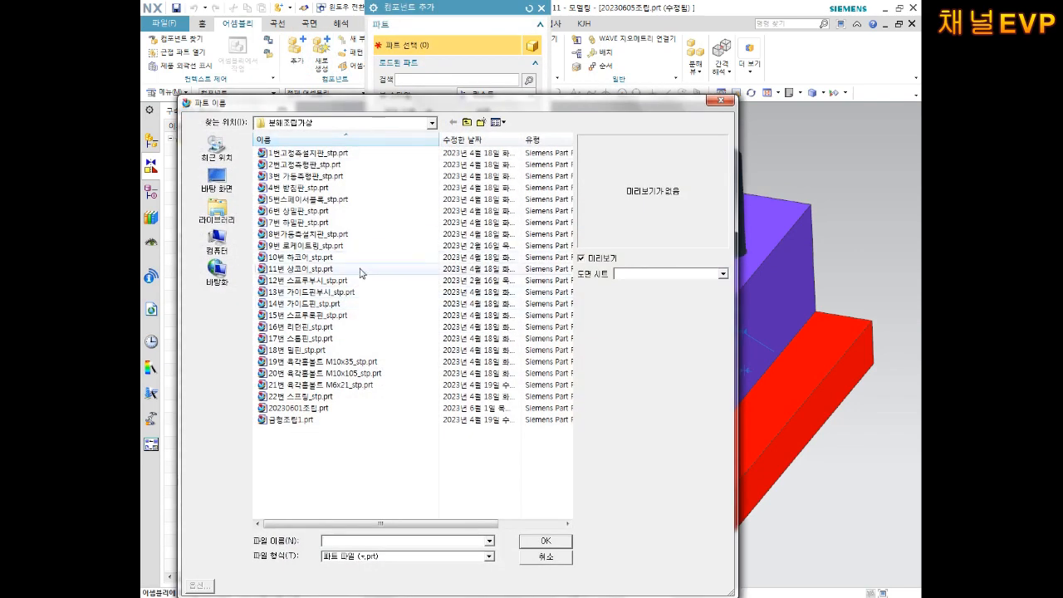
{"action": "left_click", "coordinate": [304, 211]}
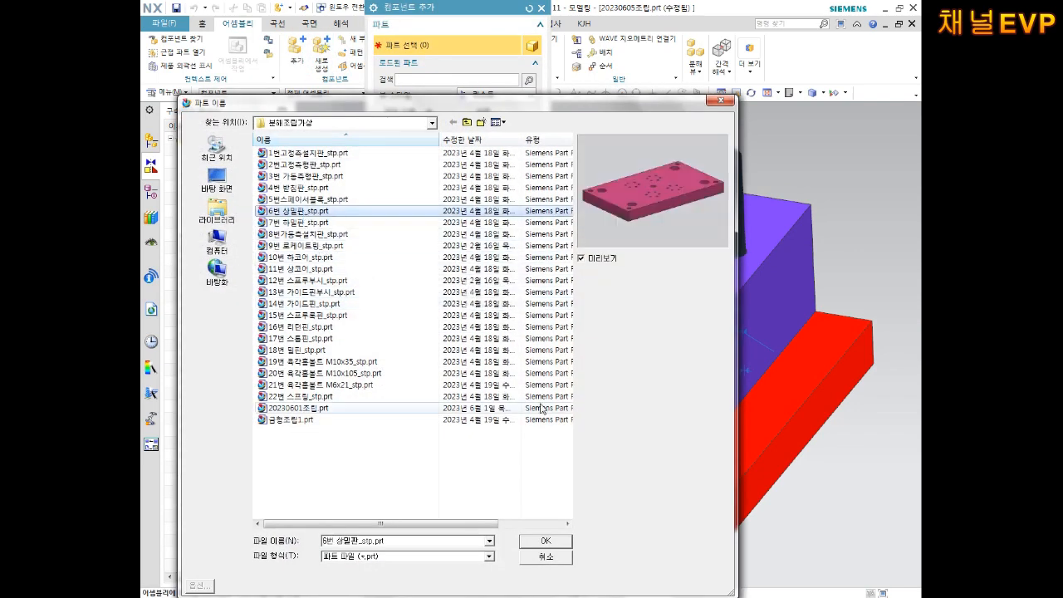
{"action": "left_click", "coordinate": [545, 540]}
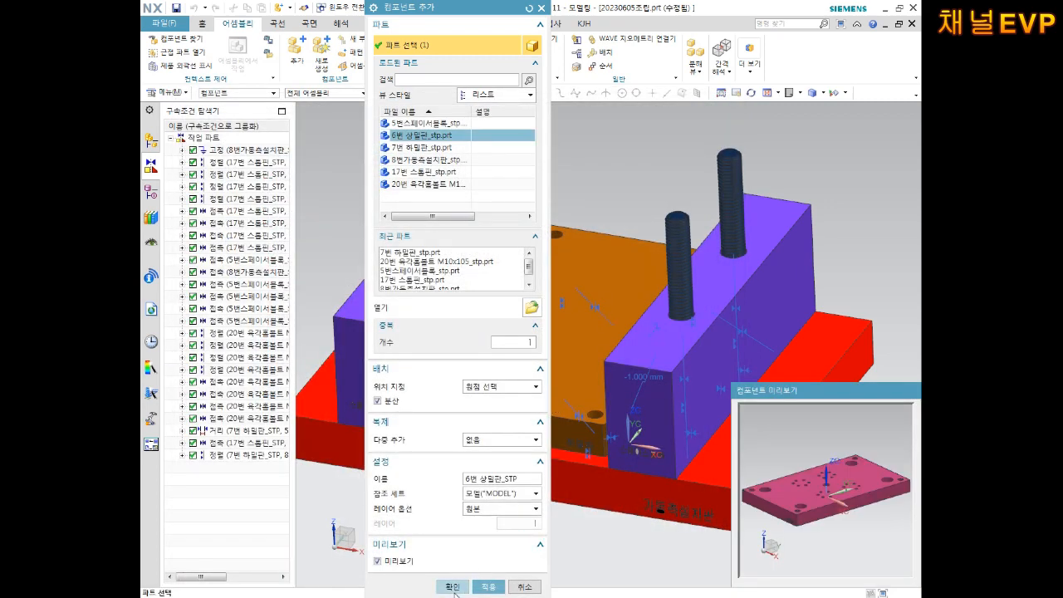
{"action": "left_click", "coordinate": [453, 587]}
{"action": "left_click", "coordinate": [617, 180]}
- Move the upper ejector plate freely to a spot over the right spacer block, leaving the lower ejector plate's holes accessible
{"action": "scroll", "coordinate": [563, 226], "scroll_direction": "down", "scroll_amount": 3}
{"action": "middle_click_drag", "start_coordinate": [562, 226], "coordinate": [593, 278]}
{"action": "left_click", "coordinate": [690, 278]}
{"action": "left_click_drag", "start_coordinate": [678, 242], "coordinate": [794, 260]}
{"action": "left_click_drag", "start_coordinate": [811, 225], "coordinate": [531, 252]}
{"action": "middle_click", "coordinate": [551, 284]}
{"action": "middle_click_drag", "start_coordinate": [630, 321], "coordinate": [686, 315]}
{"action": "scroll", "coordinate": [519, 263], "scroll_direction": "up", "scroll_amount": 3}
{"action": "key", "text": "ctrl+z"}
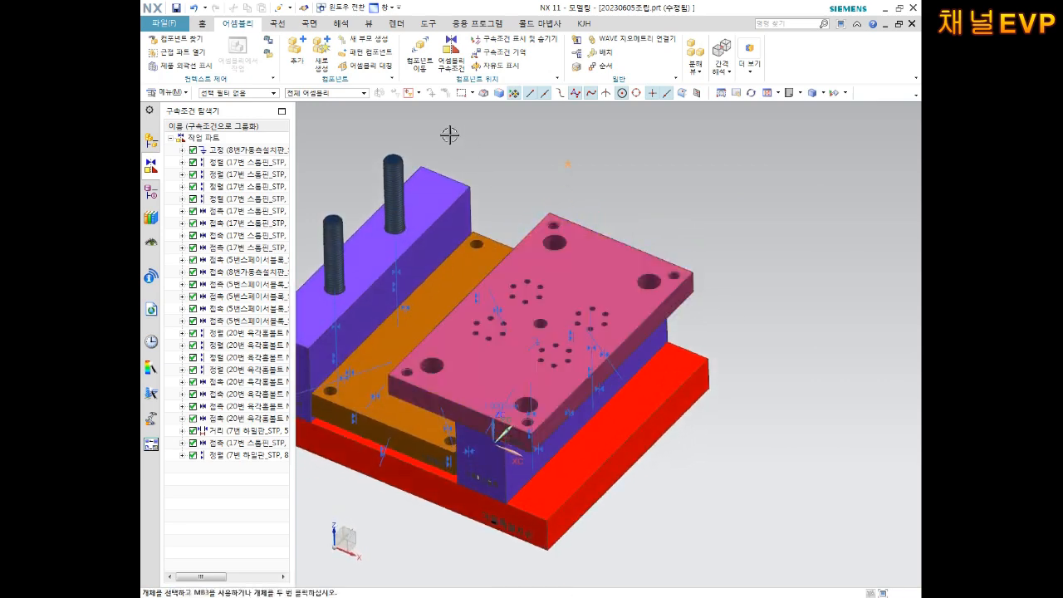
- Align the upper ejector plate's small rear-left corner hole with the lower ejector plate's rear-left hole and reverse the constraint direction
{"action": "left_click", "coordinate": [451, 55]}
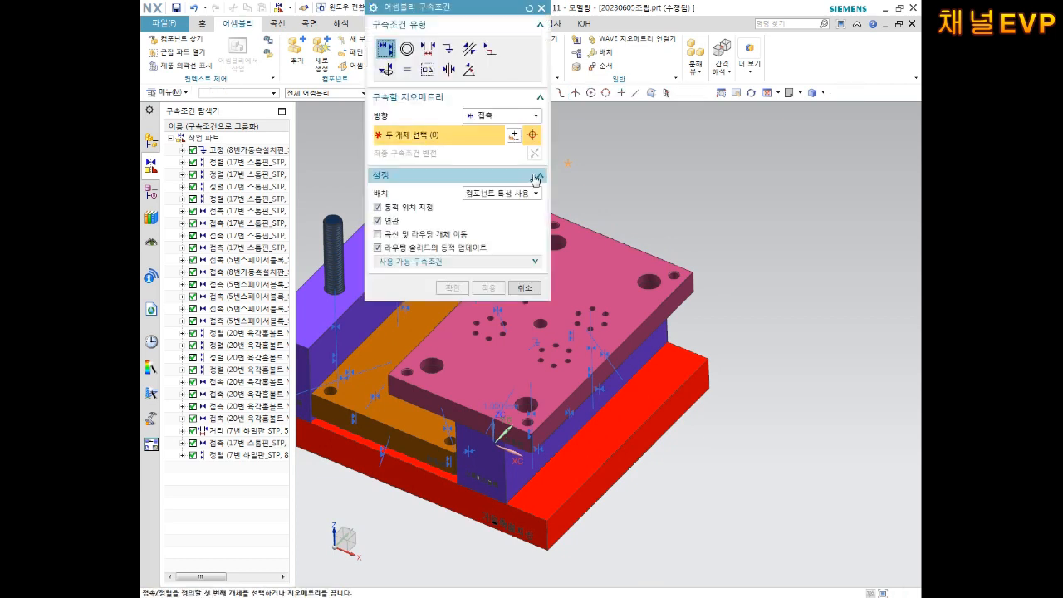
{"action": "scroll", "coordinate": [631, 287], "scroll_direction": "up", "scroll_amount": 5}
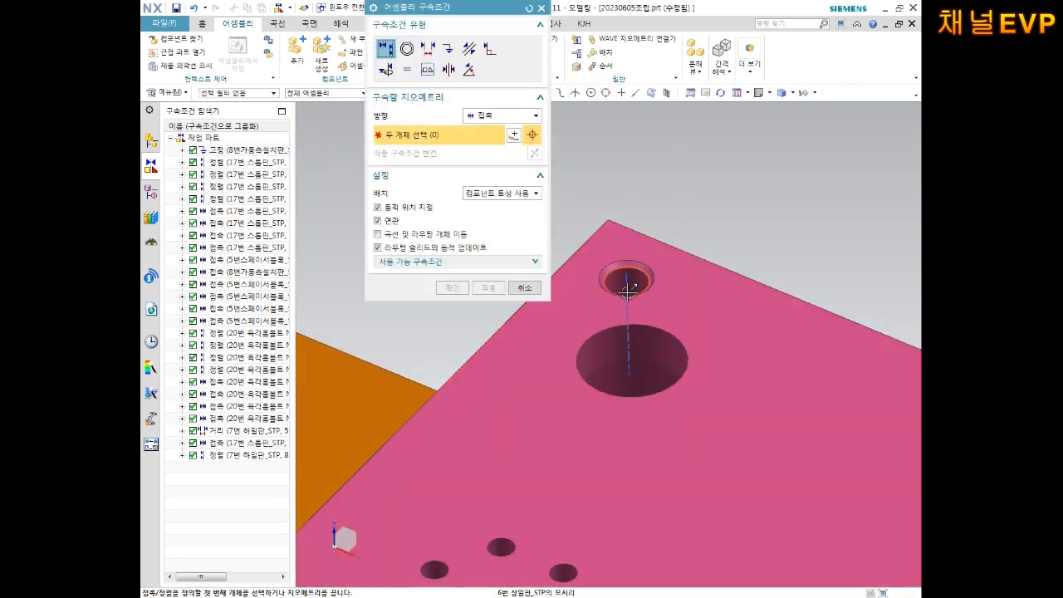
{"action": "scroll", "coordinate": [573, 326], "scroll_direction": "down", "scroll_amount": 5}
{"action": "scroll", "coordinate": [594, 346], "scroll_direction": "up", "scroll_amount": 5}
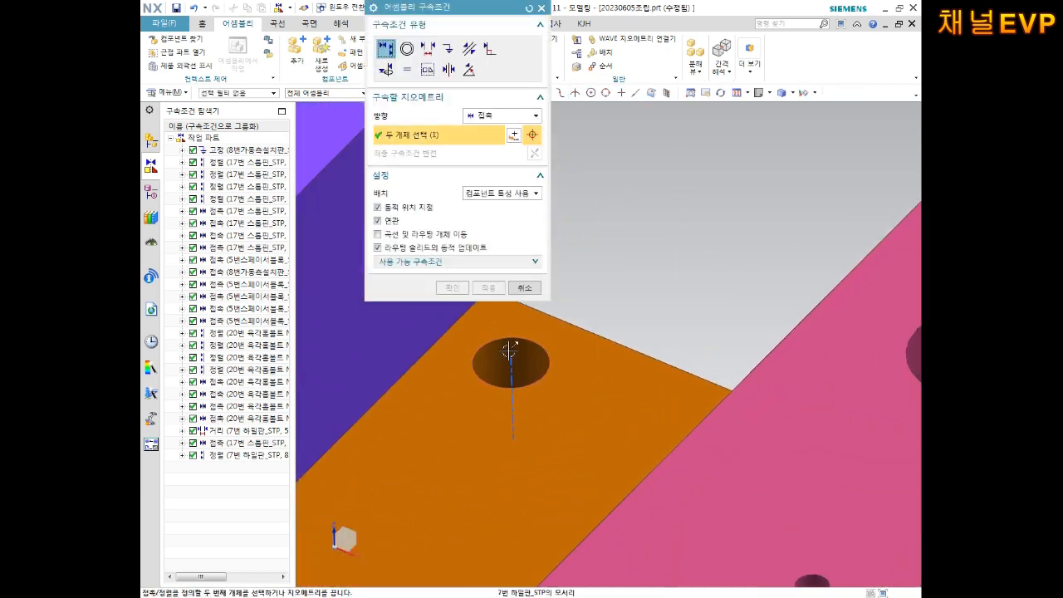
{"action": "left_click", "coordinate": [512, 372]}
{"action": "scroll", "coordinate": [538, 327], "scroll_direction": "down", "scroll_amount": 7}
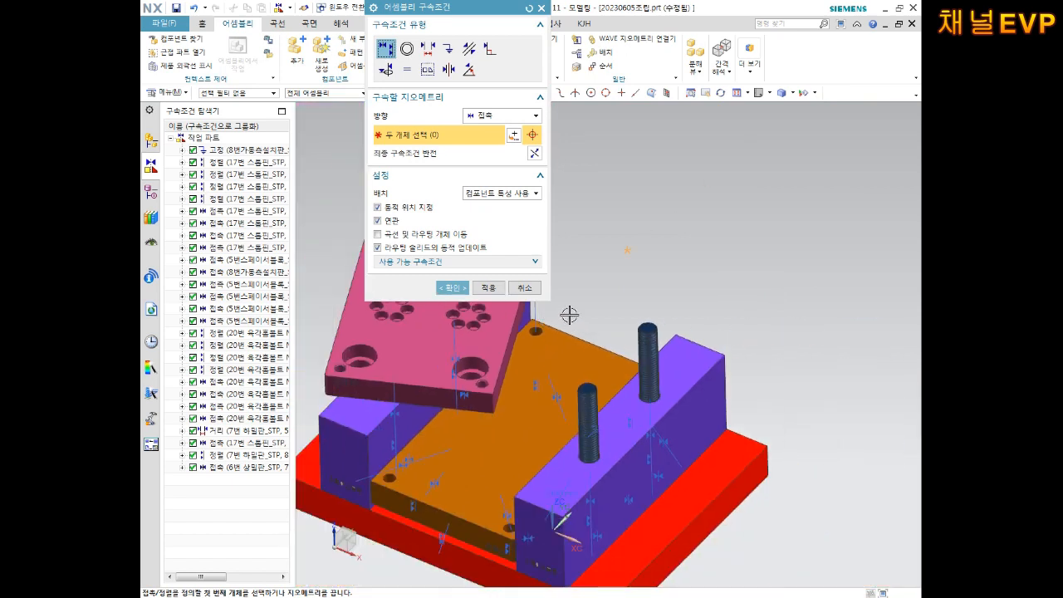
{"action": "middle_click_drag", "start_coordinate": [617, 336], "coordinate": [748, 397], "text": "shift"}
{"action": "left_click", "coordinate": [536, 153]}
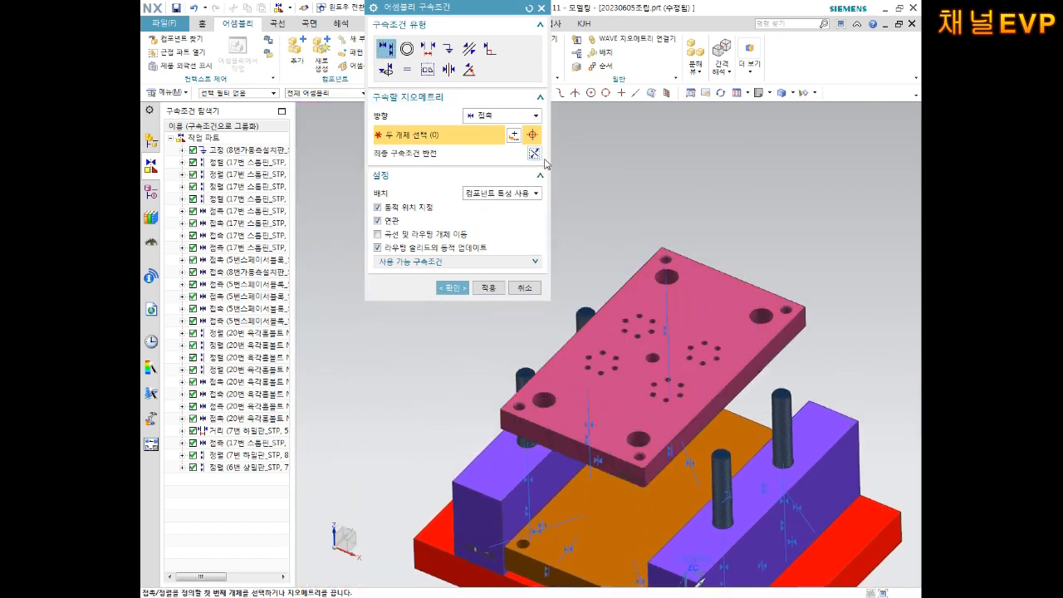
- Align the upper ejector plate's small rear-right corner hole with the lower ejector plate's rear-right hole and apply the constraints
{"action": "scroll", "coordinate": [772, 309], "scroll_direction": "up", "scroll_amount": 5}
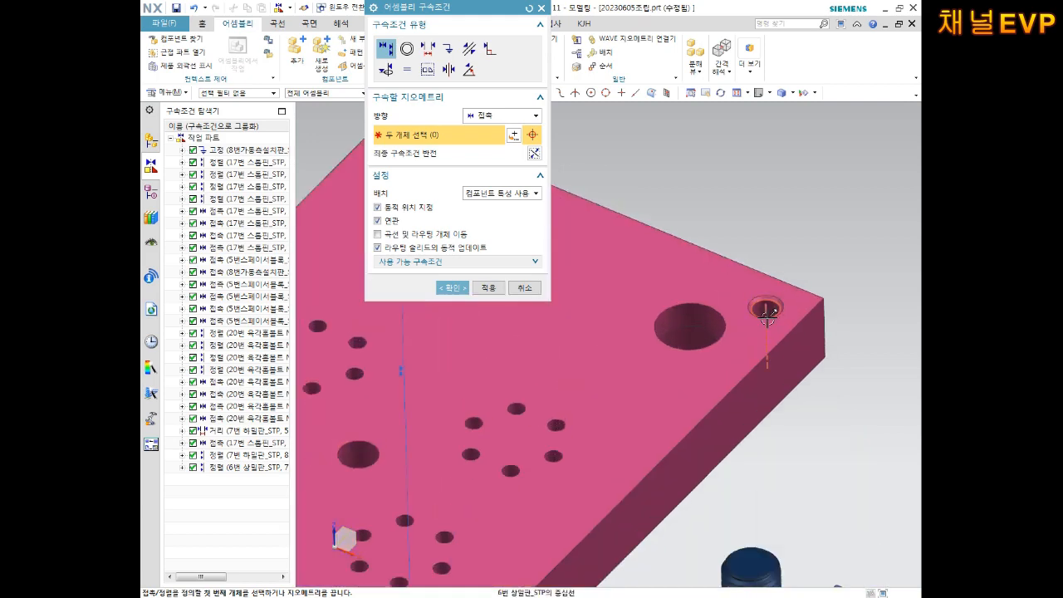
{"action": "scroll", "coordinate": [778, 344], "scroll_direction": "down", "scroll_amount": 5}
{"action": "middle_click_drag", "start_coordinate": [779, 349], "coordinate": [809, 418]}
{"action": "scroll", "coordinate": [740, 310], "scroll_direction": "up", "scroll_amount": 6}
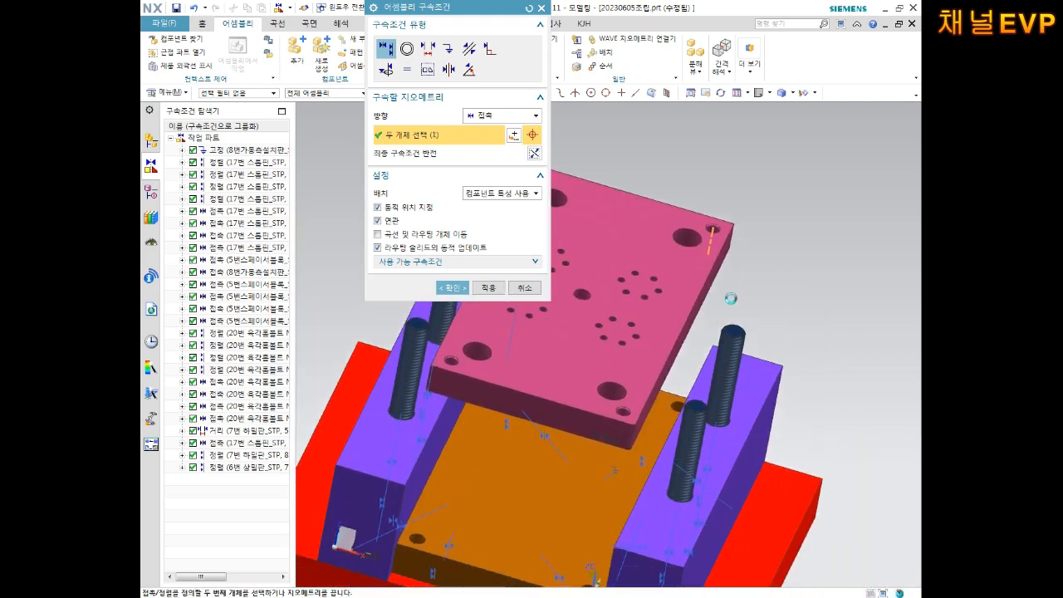
{"action": "scroll", "coordinate": [655, 459], "scroll_direction": "up", "scroll_amount": 3}
{"action": "left_click", "coordinate": [601, 432]}
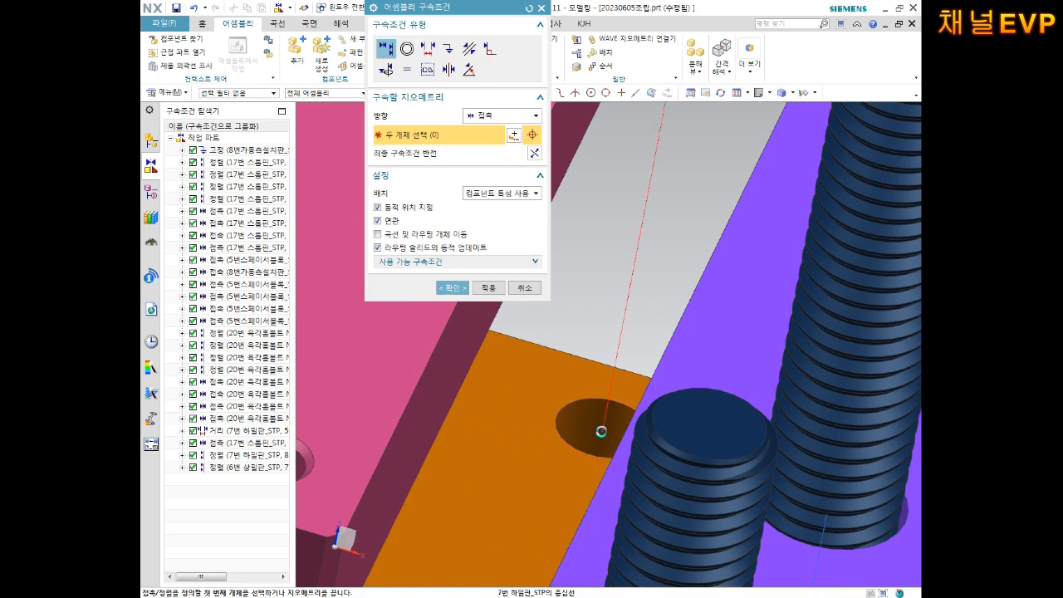
{"action": "scroll", "coordinate": [626, 343], "scroll_direction": "down", "scroll_amount": 4}
{"action": "scroll", "coordinate": [627, 342], "scroll_direction": "down", "scroll_amount": 5}
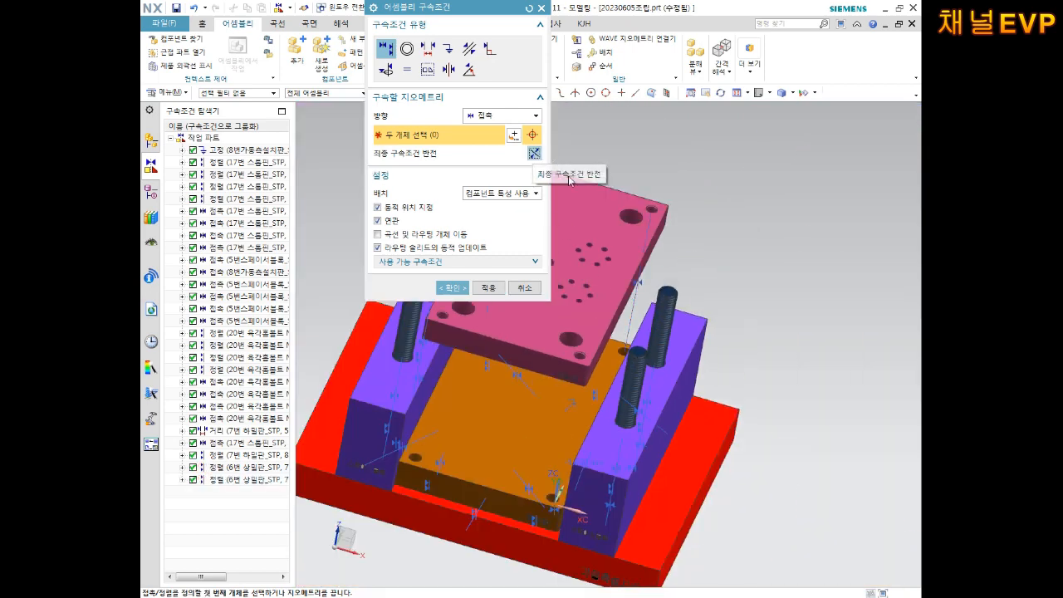
{"action": "scroll", "coordinate": [598, 215], "scroll_direction": "down", "scroll_amount": 3}
{"action": "left_click", "coordinate": [488, 288]}
- Constrain the upper ejector plate's underside to touch the top face of the lower ejector plate
{"action": "scroll", "coordinate": [629, 328], "scroll_direction": "up", "scroll_amount": 4}
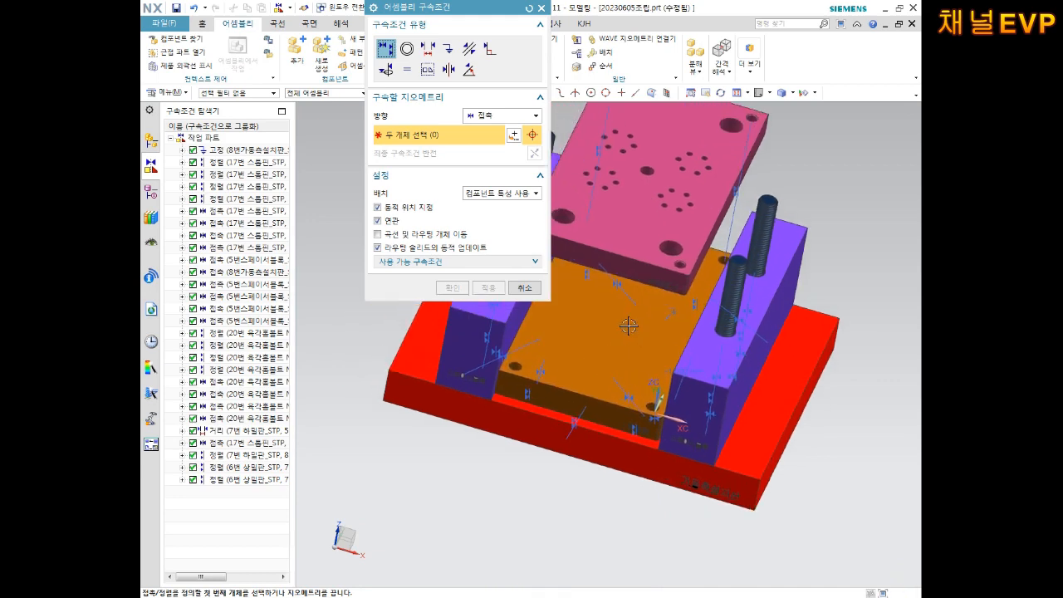
{"action": "left_click", "coordinate": [630, 328]}
{"action": "scroll", "coordinate": [665, 315], "scroll_direction": "down", "scroll_amount": 3}
{"action": "middle_click_drag", "start_coordinate": [672, 313], "coordinate": [679, 239]}
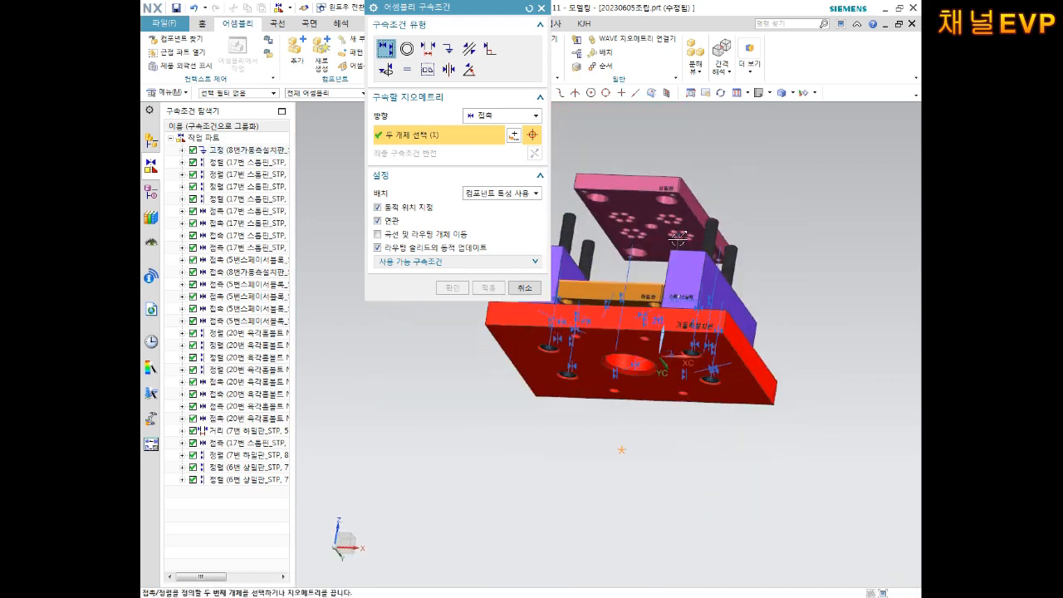
{"action": "scroll", "coordinate": [629, 201], "scroll_direction": "up", "scroll_amount": 2}
{"action": "left_click", "coordinate": [628, 202]}
{"action": "middle_click_drag", "start_coordinate": [719, 284], "coordinate": [716, 333]}
{"action": "left_click", "coordinate": [452, 287]}
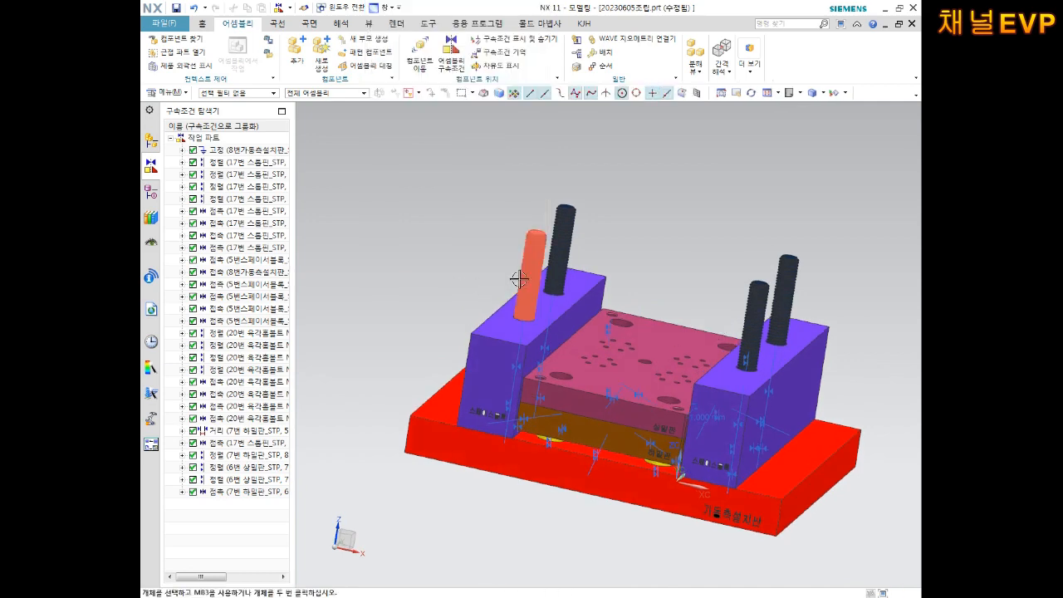
- Examine how the stacked ejector plates sit between the spacer blocks and how their engraved front faces line up
{"action": "middle_click_drag", "start_coordinate": [517, 278], "coordinate": [566, 437]}
{"action": "scroll", "coordinate": [566, 438], "scroll_direction": "up", "scroll_amount": 4}
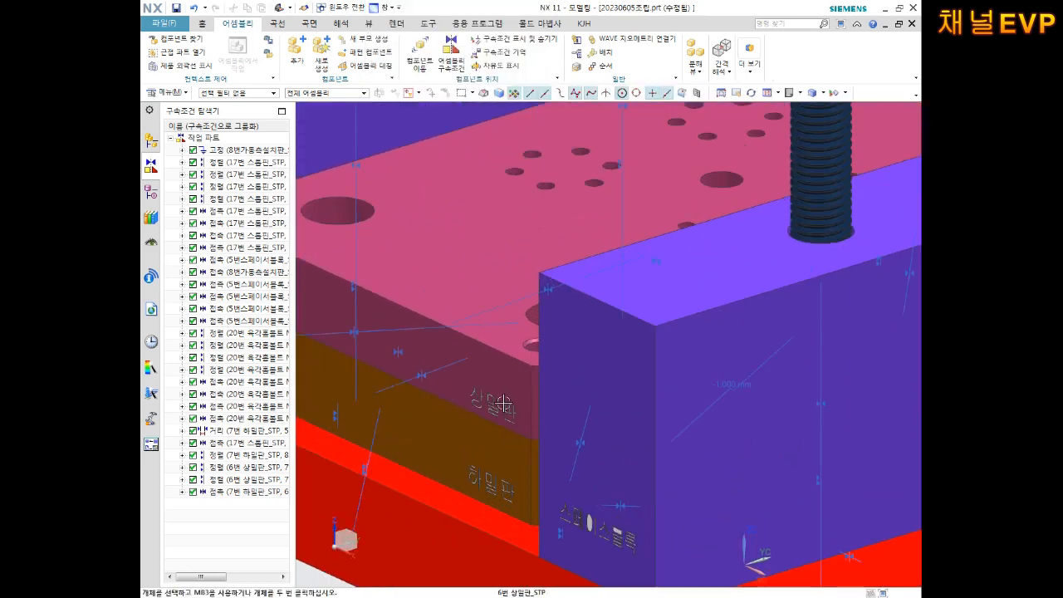
{"action": "middle_click_drag", "start_coordinate": [548, 465], "coordinate": [592, 330]}
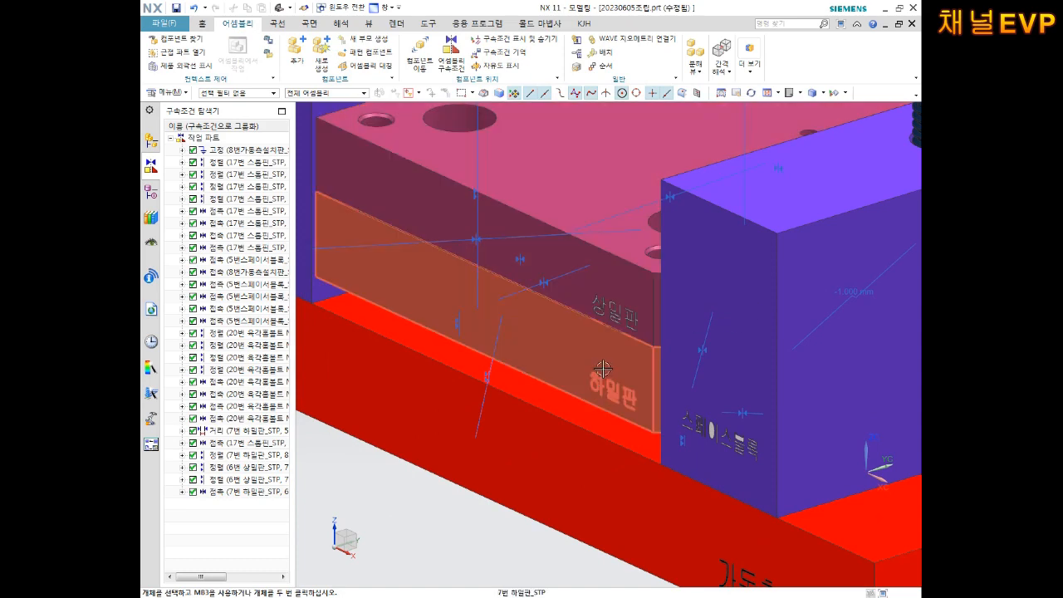
{"action": "scroll", "coordinate": [603, 369], "scroll_direction": "down", "scroll_amount": 6}
{"action": "middle_click_drag", "start_coordinate": [603, 368], "coordinate": [686, 358]}
{"action": "scroll", "coordinate": [699, 373], "scroll_direction": "up", "scroll_amount": 6}
{"action": "scroll", "coordinate": [689, 349], "scroll_direction": "down", "scroll_amount": 3}
{"action": "key", "text": "Home"}
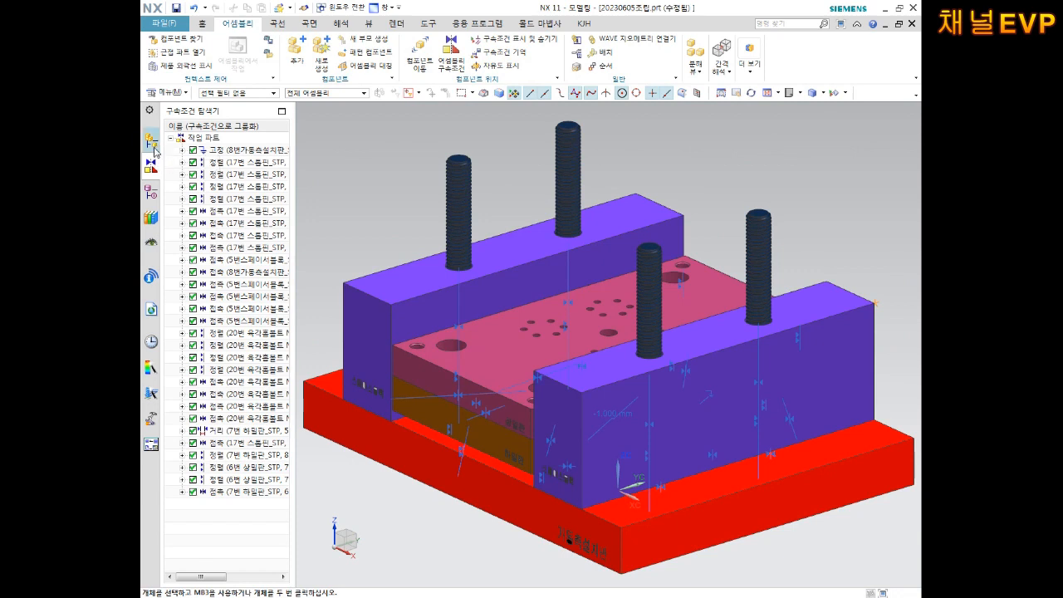
- Hide every component except the upper ejector plate to expose its underside
{"action": "left_click", "coordinate": [151, 141]}
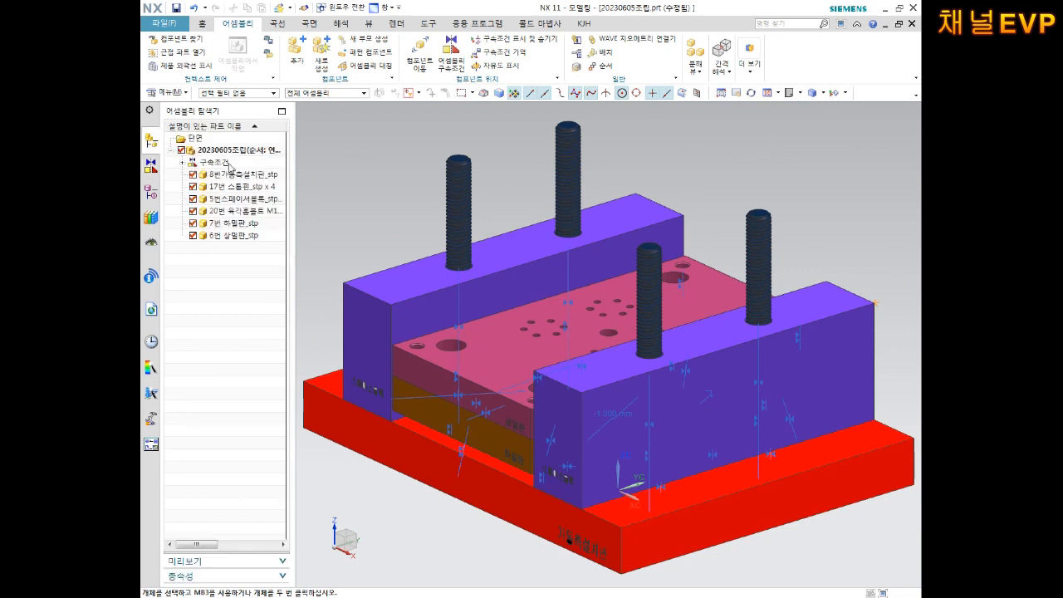
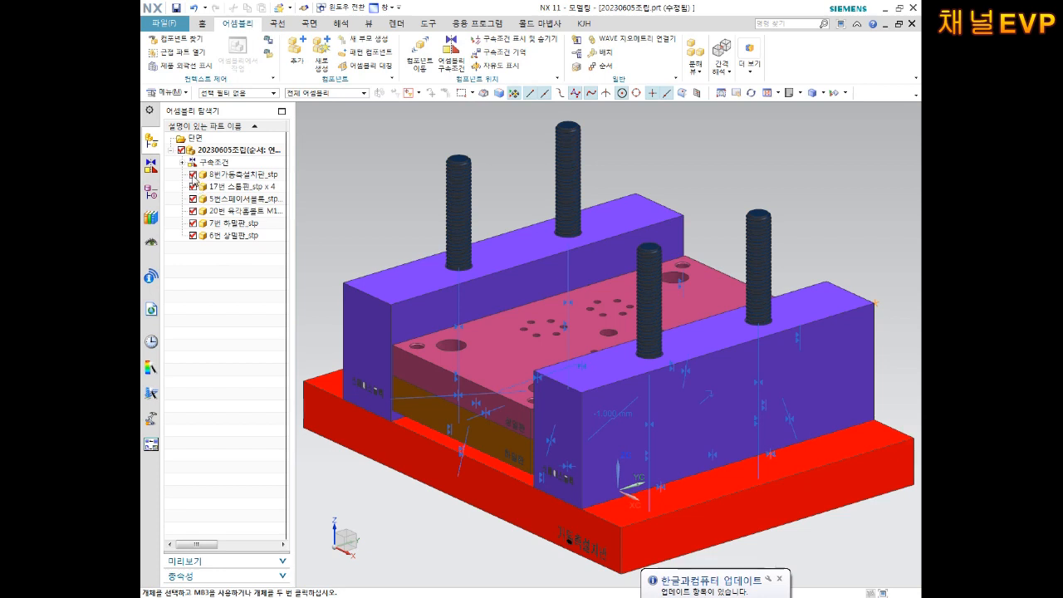
{"action": "left_click", "coordinate": [193, 175]}
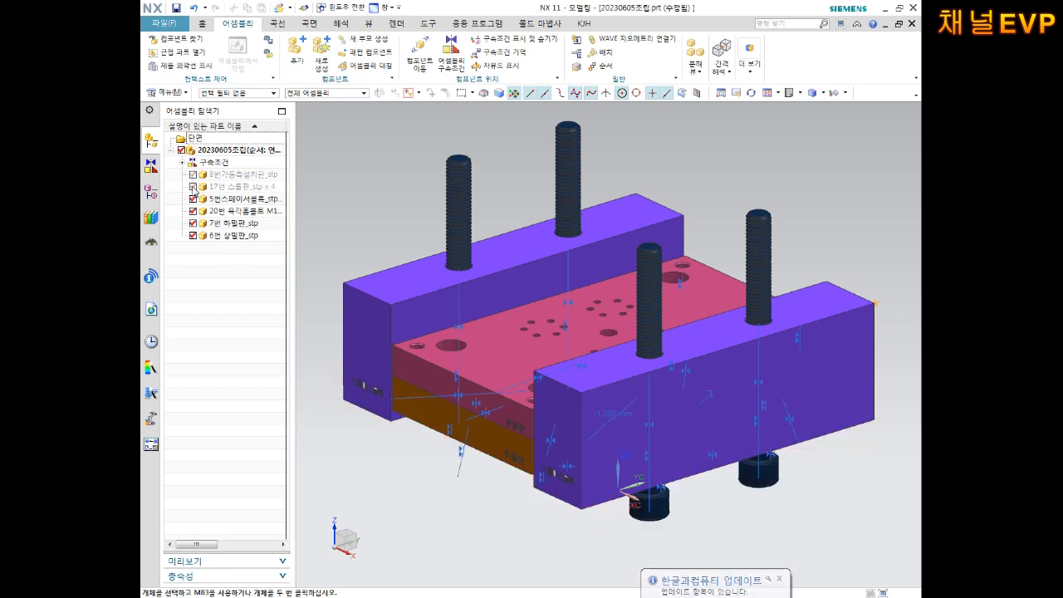
{"action": "left_click", "coordinate": [193, 200]}
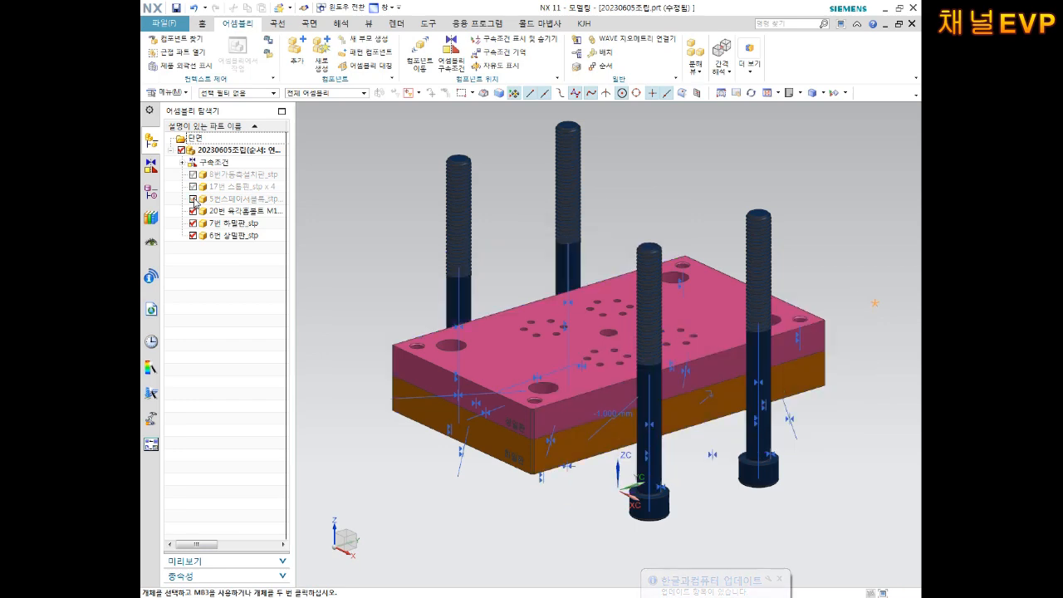
{"action": "left_click", "coordinate": [193, 211]}
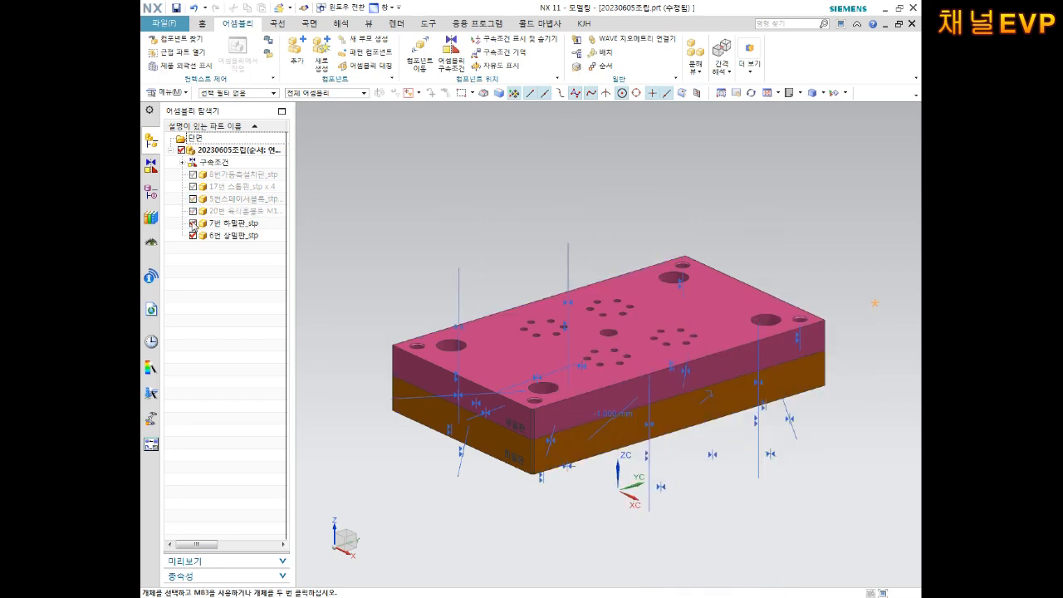
{"action": "left_click", "coordinate": [193, 223]}
{"action": "middle_click_drag", "start_coordinate": [521, 249], "coordinate": [671, 375]}
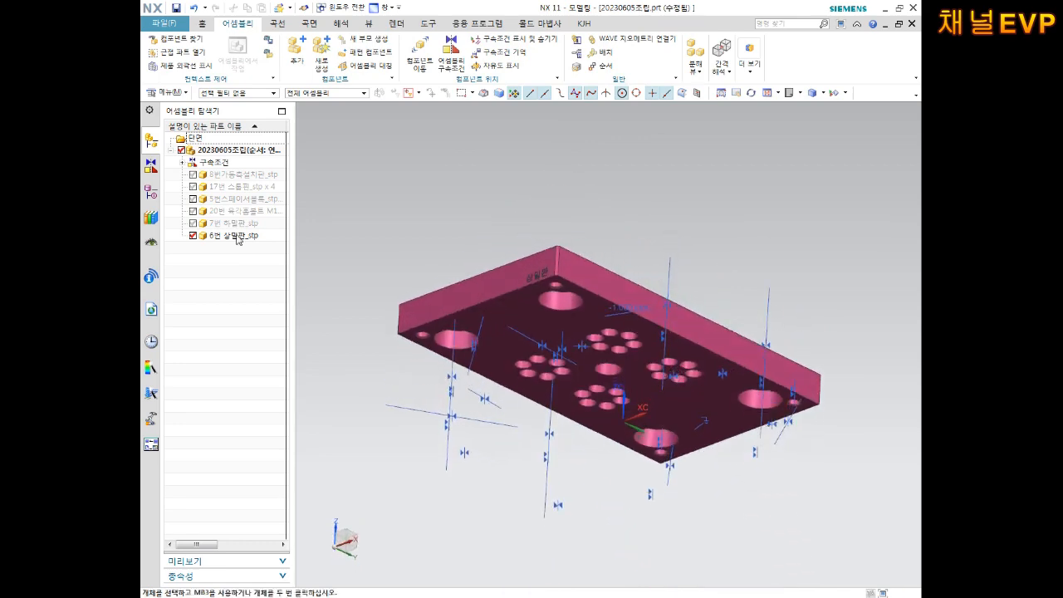
- Show the lower ejector plate, hex socket bolts, spacer blocks, stop pins and moving-side mounting plate again
{"action": "left_click", "coordinate": [193, 223]}
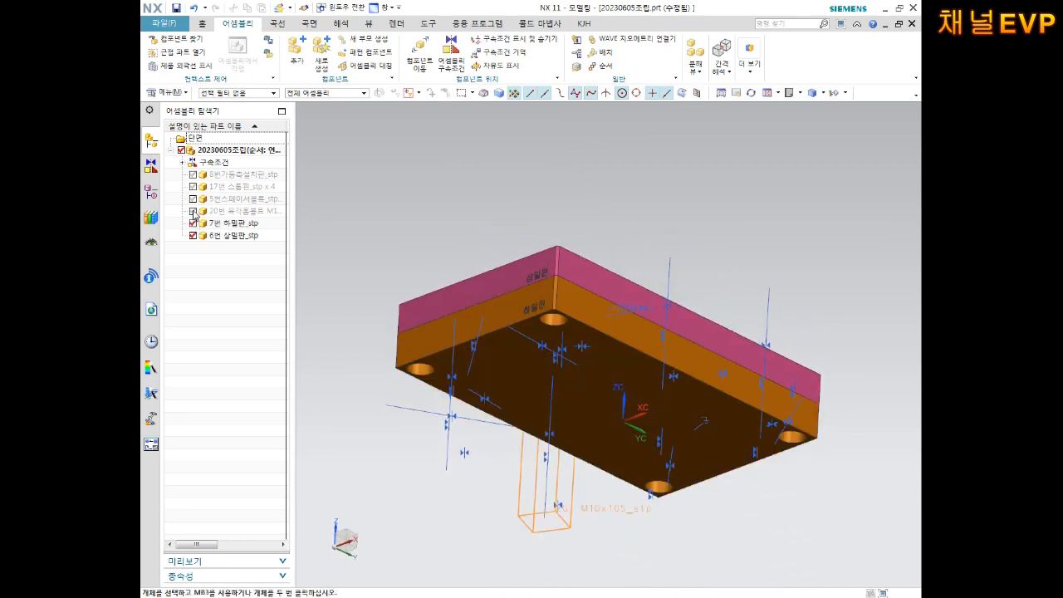
{"action": "left_click", "coordinate": [193, 211]}
{"action": "left_click", "coordinate": [193, 198]}
{"action": "left_click", "coordinate": [192, 186]}
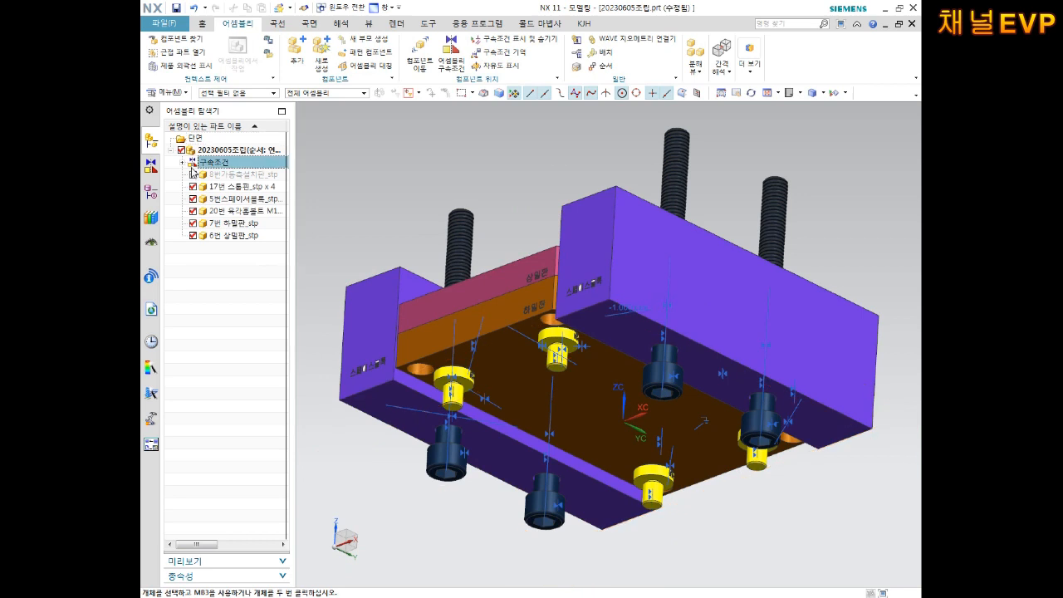
{"action": "left_click", "coordinate": [193, 175]}
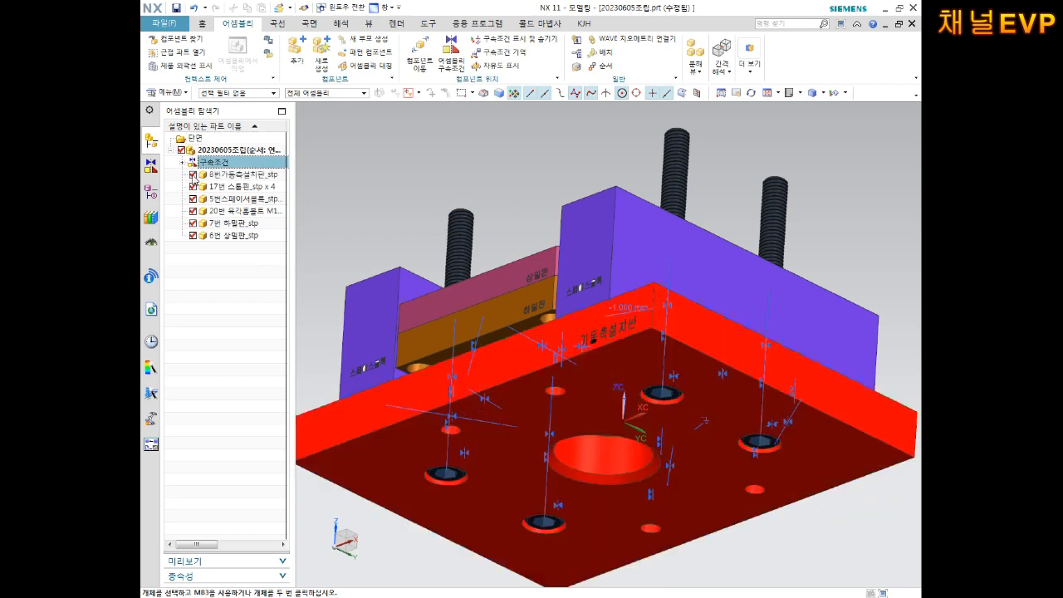
- Isolate the upper ejector plate by hiding all other components, and turn its counterbored underside into view
{"action": "left_click", "coordinate": [192, 174]}
{"action": "left_click", "coordinate": [192, 186]}
{"action": "left_click", "coordinate": [193, 198]}
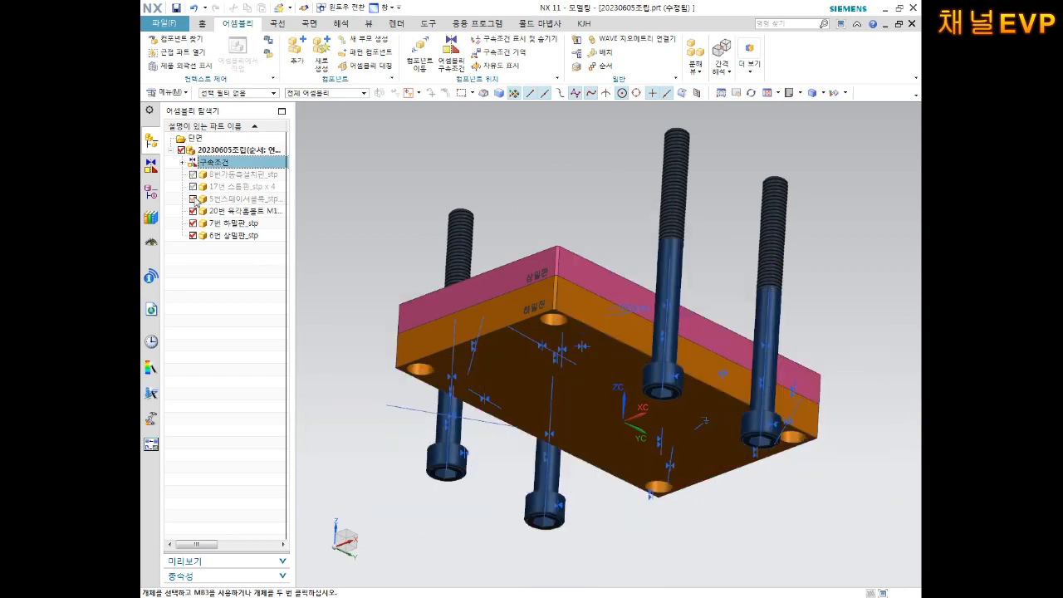
{"action": "left_click", "coordinate": [193, 211]}
{"action": "middle_click_drag", "start_coordinate": [568, 232], "coordinate": [714, 235]}
{"action": "middle_click_drag", "start_coordinate": [728, 272], "coordinate": [711, 220], "text": "shift"}
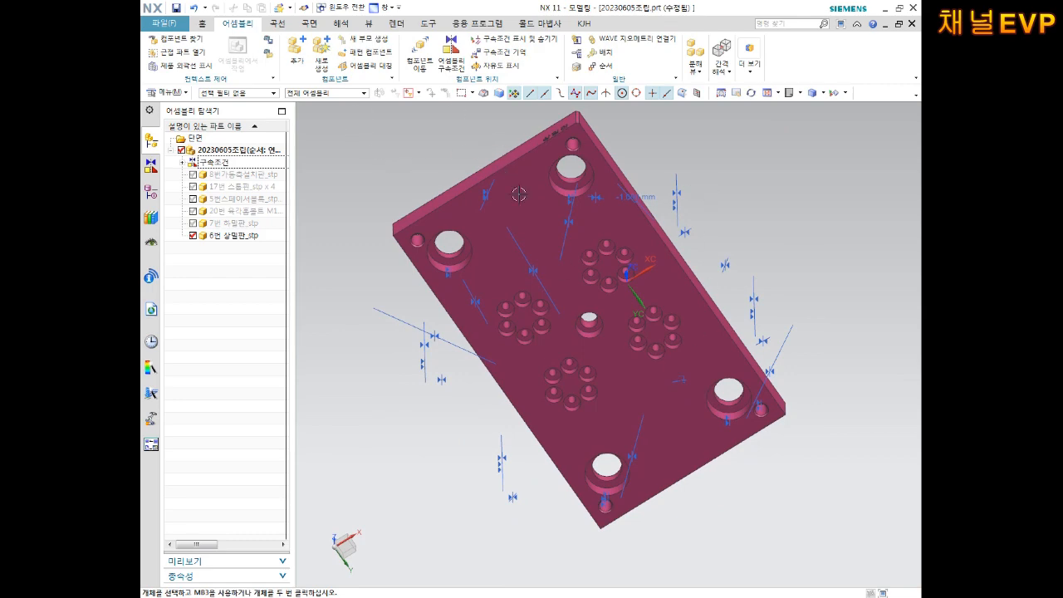
- Add four copies of the return pin part file 16번 리턴핀_stp.prt as components and place them beside the upper ejector plate
{"action": "left_click", "coordinate": [297, 48]}
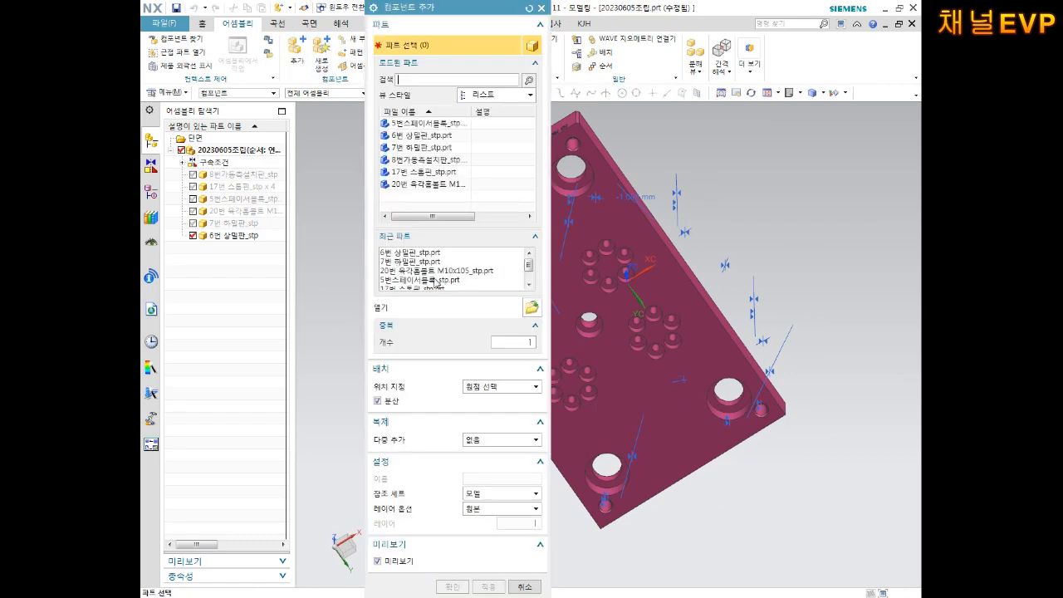
{"action": "left_click", "coordinate": [531, 306]}
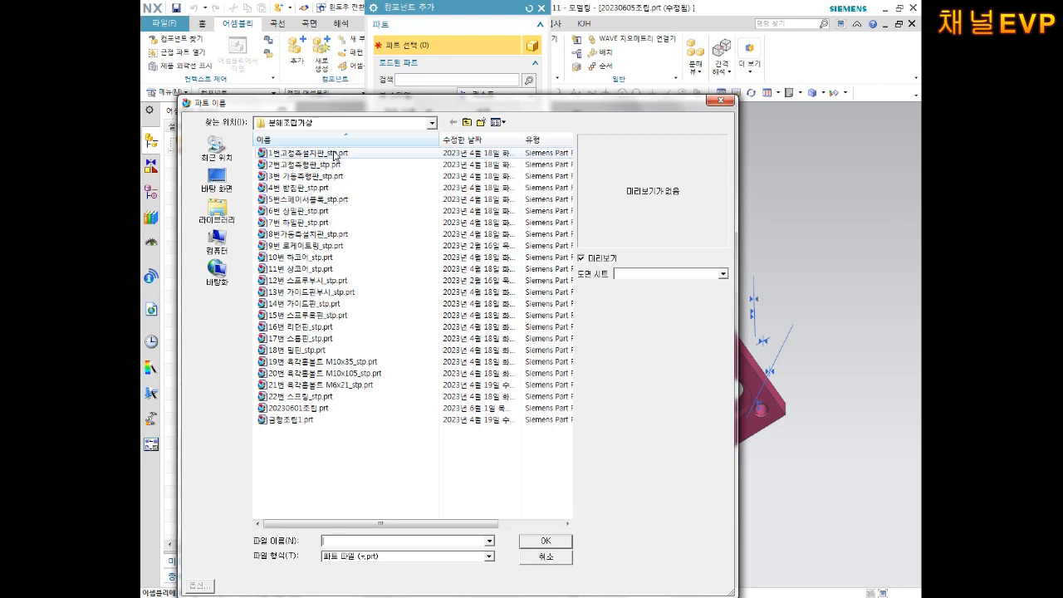
{"action": "left_click", "coordinate": [308, 327]}
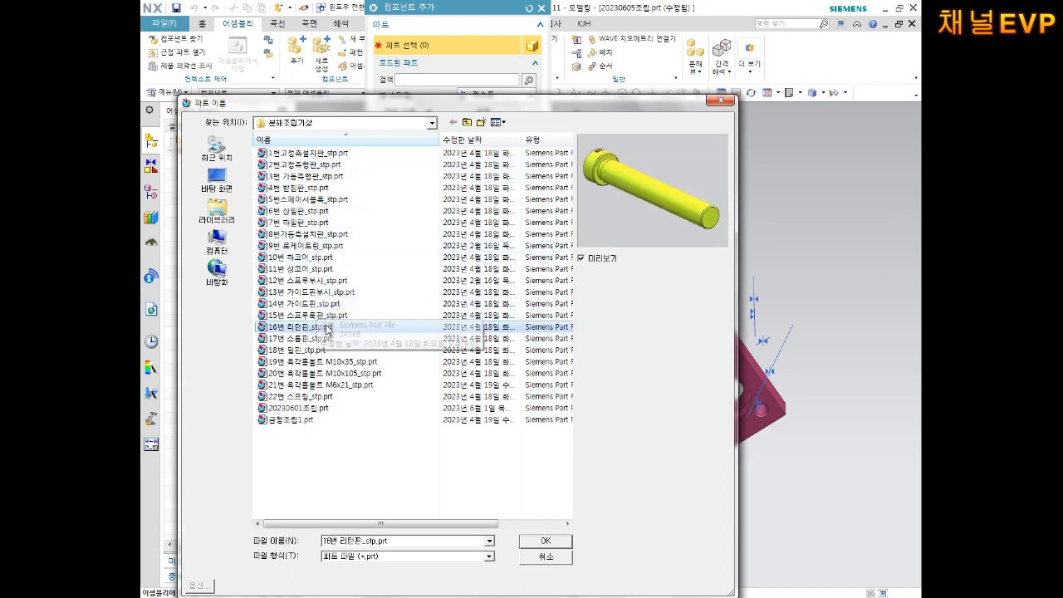
{"action": "left_click", "coordinate": [544, 541]}
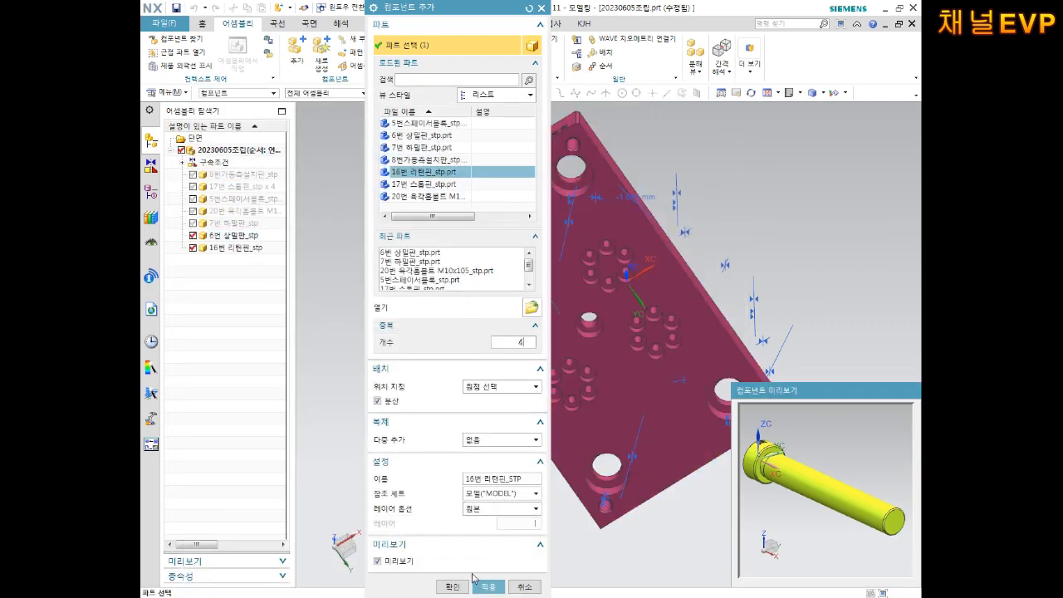
{"action": "left_click", "coordinate": [452, 588]}
{"action": "left_click", "coordinate": [714, 225]}
- Align one return pin's centreline with the axis of the large hole at the upper ejector plate's front-left corner
{"action": "scroll", "coordinate": [671, 251], "scroll_direction": "down", "scroll_amount": 3}
{"action": "middle_click_drag", "start_coordinate": [663, 262], "coordinate": [699, 276]}
{"action": "scroll", "coordinate": [626, 265], "scroll_direction": "up", "scroll_amount": 4}
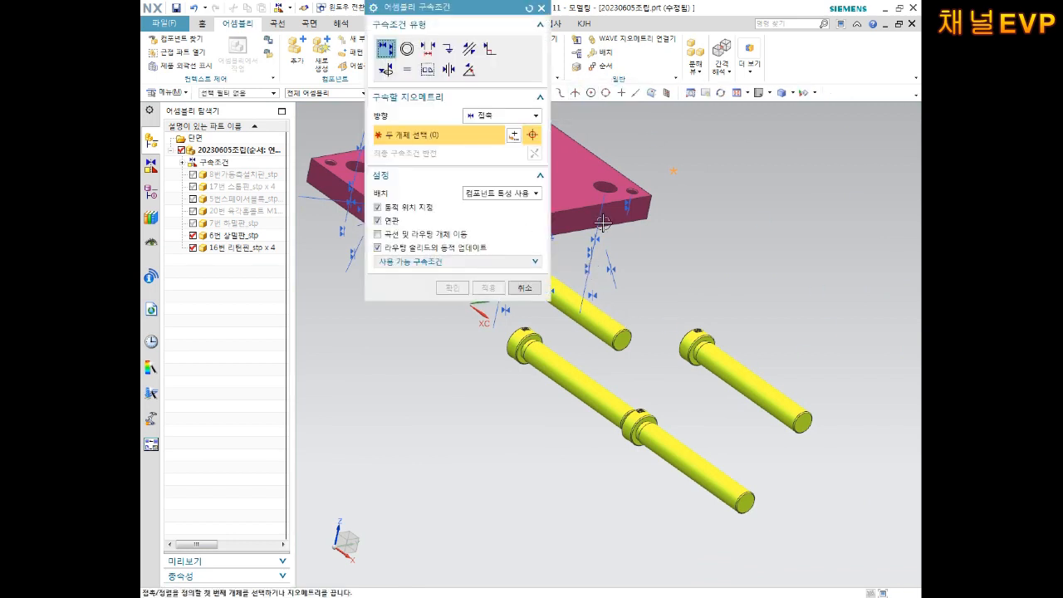
{"action": "scroll", "coordinate": [671, 244], "scroll_direction": "up", "scroll_amount": 5}
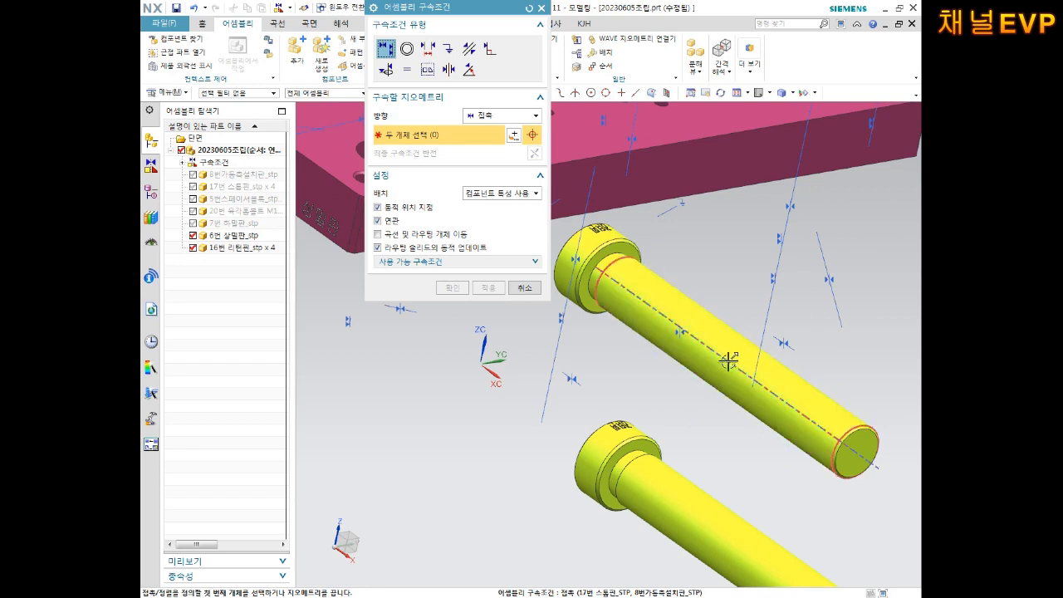
{"action": "scroll", "coordinate": [728, 361], "scroll_direction": "down", "scroll_amount": 3}
{"action": "middle_click_drag", "start_coordinate": [704, 332], "coordinate": [847, 423], "text": "shift"}
{"action": "scroll", "coordinate": [640, 295], "scroll_direction": "up", "scroll_amount": 3}
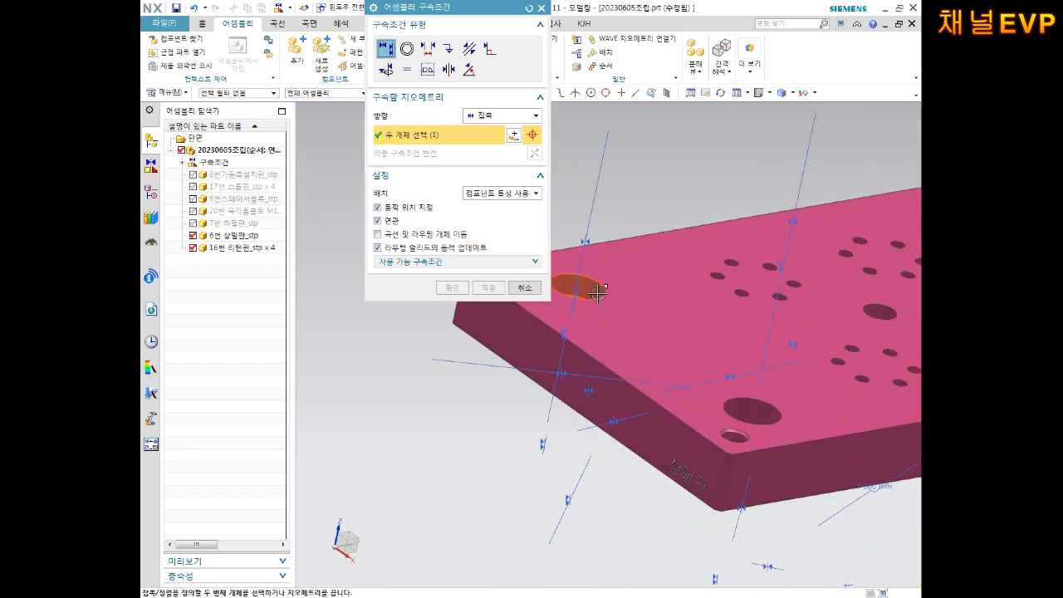
{"action": "middle_click_drag", "start_coordinate": [593, 338], "coordinate": [743, 339], "text": "shift"}
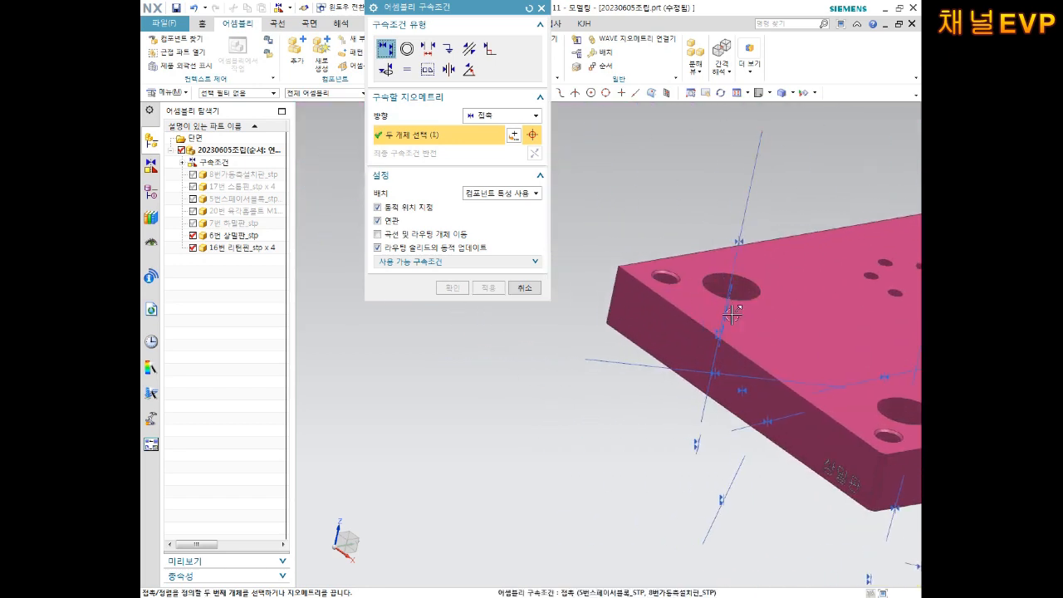
{"action": "left_click", "coordinate": [732, 312]}
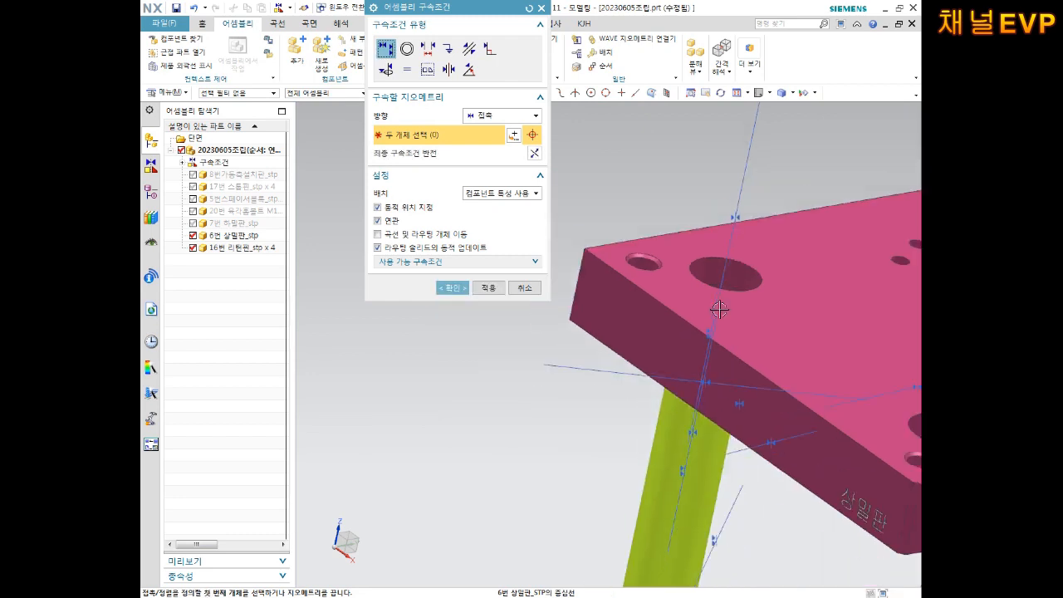
- Align a second return pin's centreline with the axis of the large hole at the plate corner beside the 상밀판 lettering
{"action": "scroll", "coordinate": [719, 309], "scroll_direction": "down", "scroll_amount": 3}
{"action": "middle_click_drag", "start_coordinate": [719, 309], "coordinate": [625, 250], "text": "shift"}
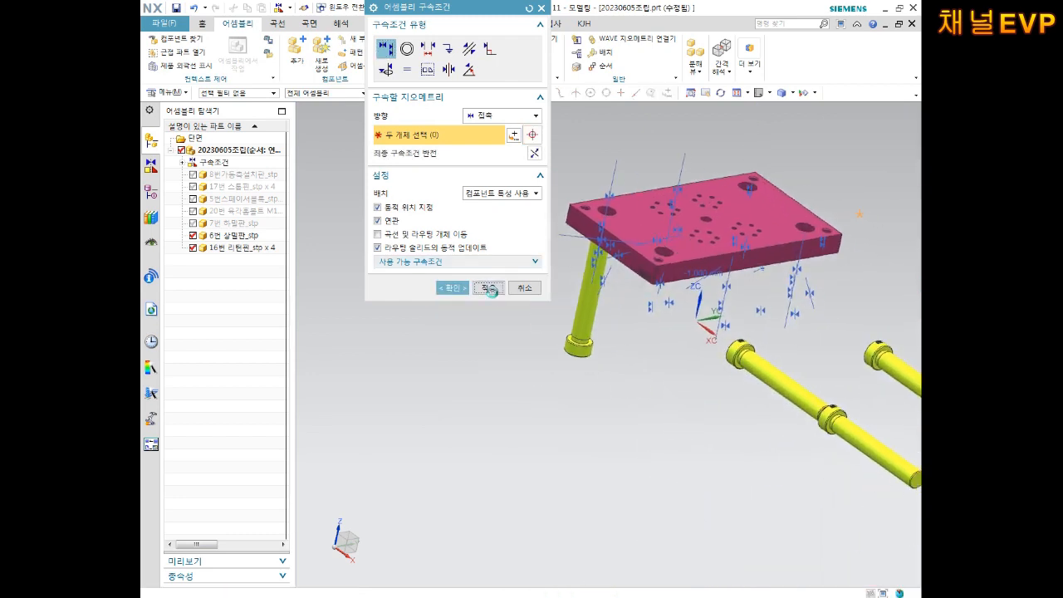
{"action": "scroll", "coordinate": [829, 373], "scroll_direction": "up", "scroll_amount": 3}
{"action": "left_click", "coordinate": [684, 395]}
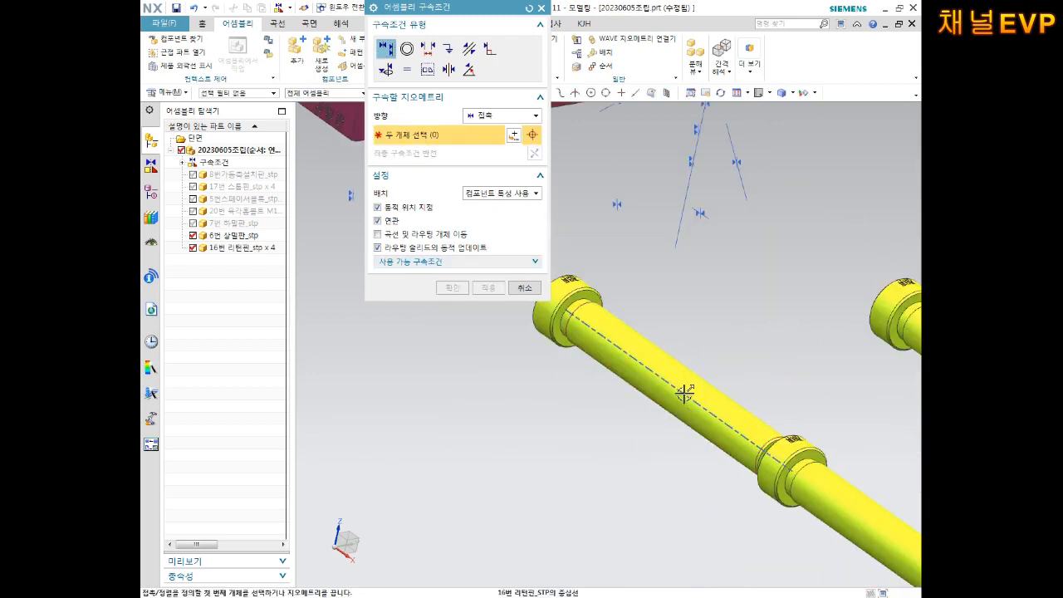
{"action": "scroll", "coordinate": [656, 265], "scroll_direction": "down", "scroll_amount": 3}
{"action": "middle_click_drag", "start_coordinate": [655, 265], "coordinate": [769, 392], "text": "shift"}
{"action": "scroll", "coordinate": [712, 348], "scroll_direction": "up", "scroll_amount": 4}
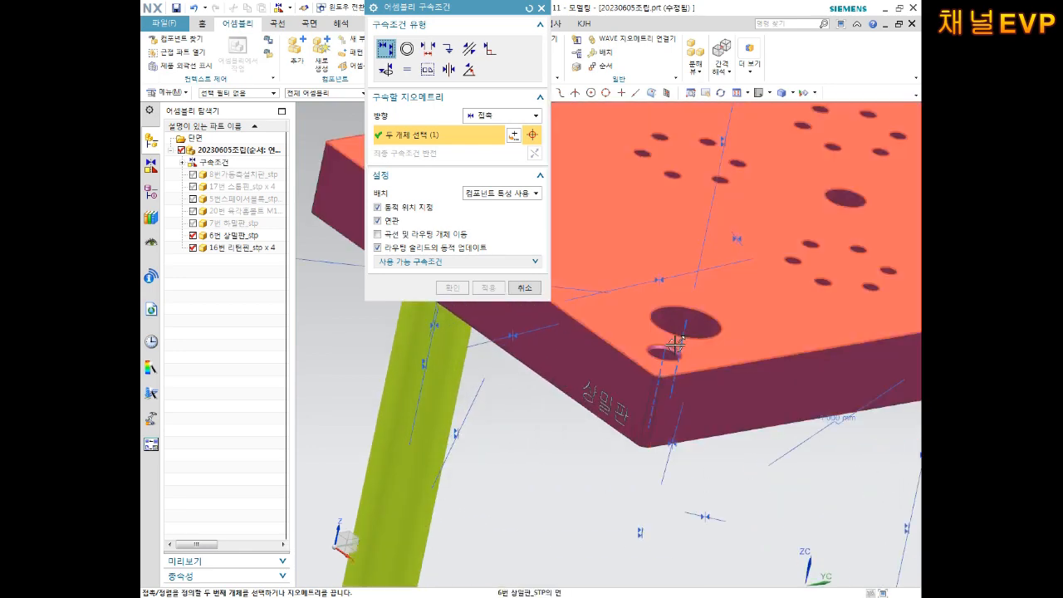
{"action": "middle_click_drag", "start_coordinate": [735, 376], "coordinate": [505, 489]}
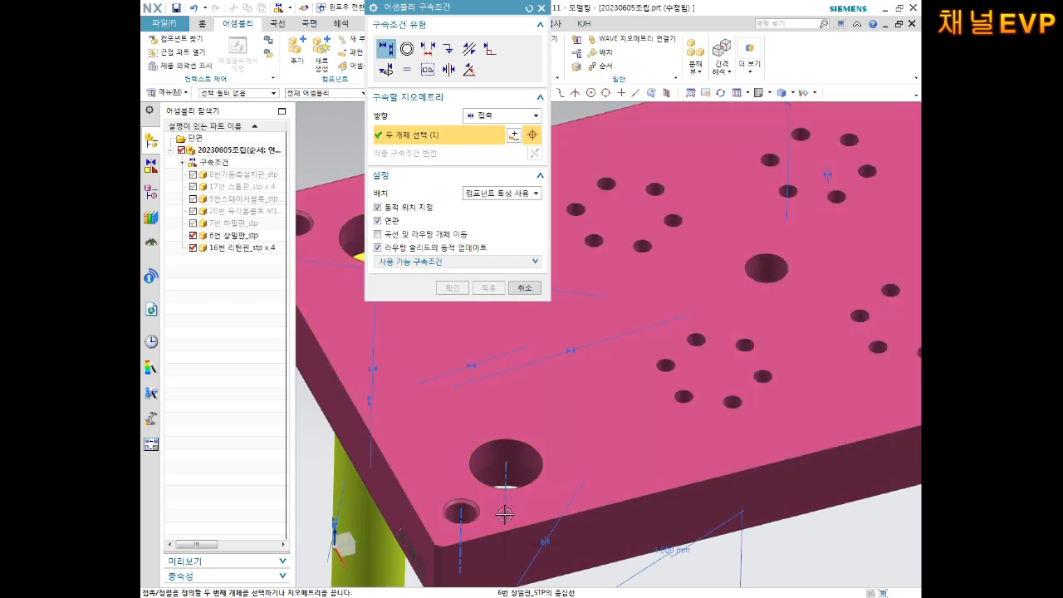
{"action": "left_click", "coordinate": [504, 514]}
{"action": "scroll", "coordinate": [504, 515], "scroll_direction": "down", "scroll_amount": 5}
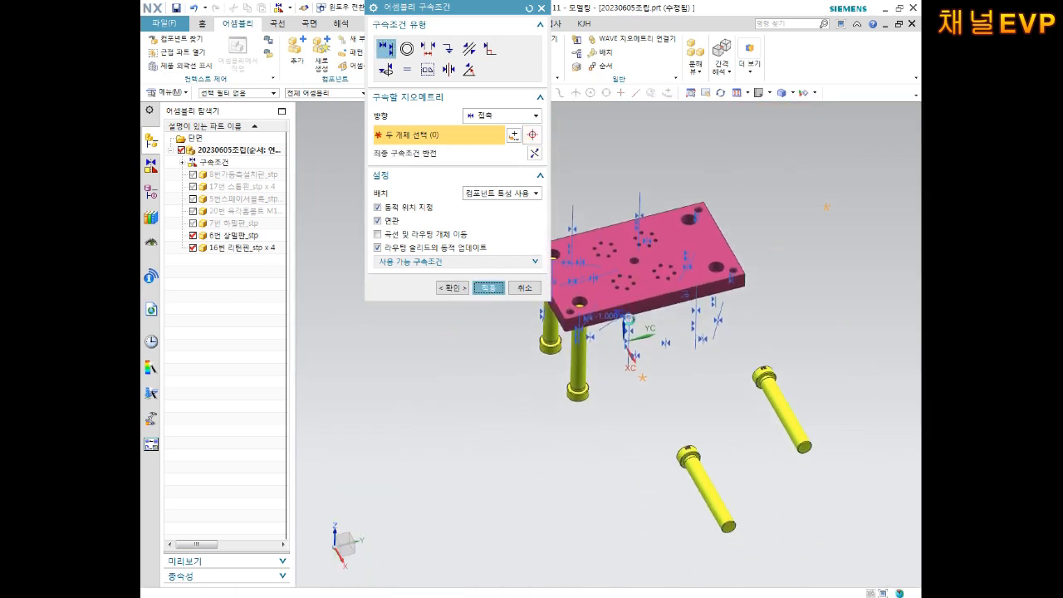
- Align a third return pin's centreline with the axis of the large hole at the upper ejector plate's far-right corner
{"action": "scroll", "coordinate": [765, 398], "scroll_direction": "up", "scroll_amount": 5}
{"action": "left_click", "coordinate": [800, 382]}
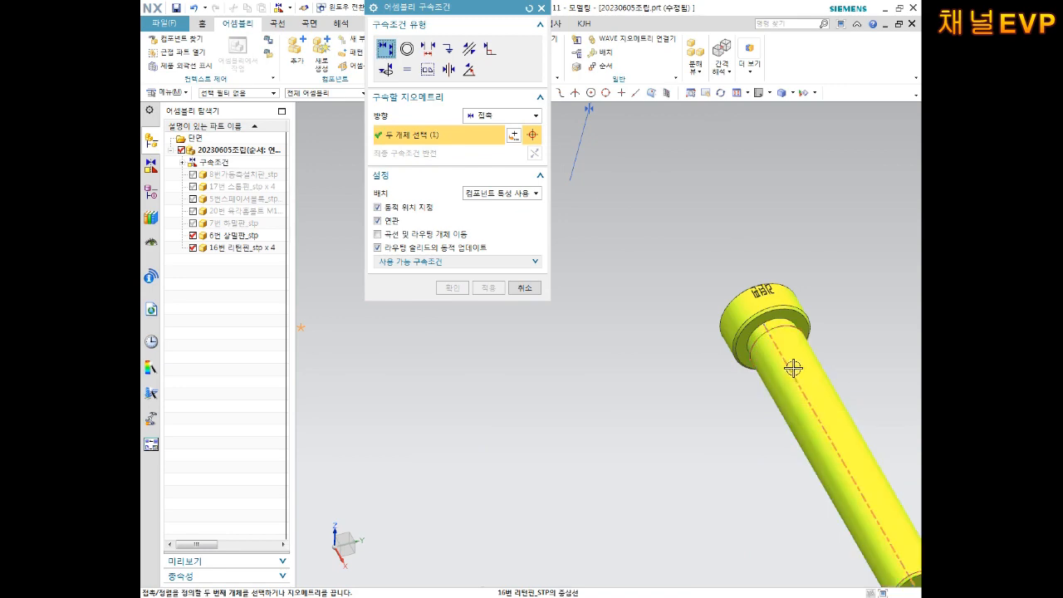
{"action": "scroll", "coordinate": [723, 230], "scroll_direction": "down", "scroll_amount": 5}
{"action": "scroll", "coordinate": [611, 240], "scroll_direction": "up", "scroll_amount": 4}
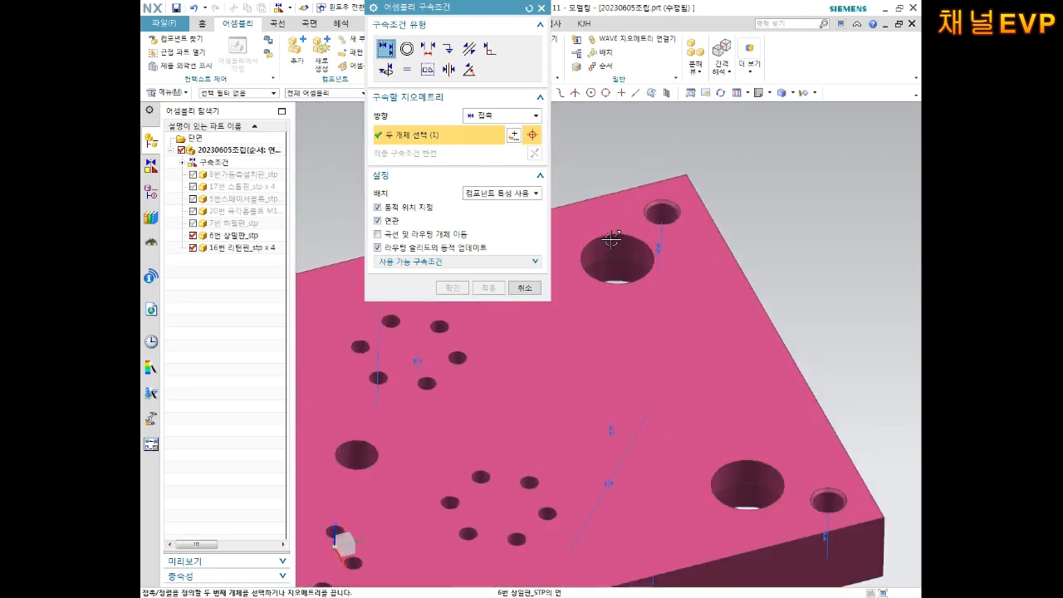
{"action": "left_click", "coordinate": [617, 303]}
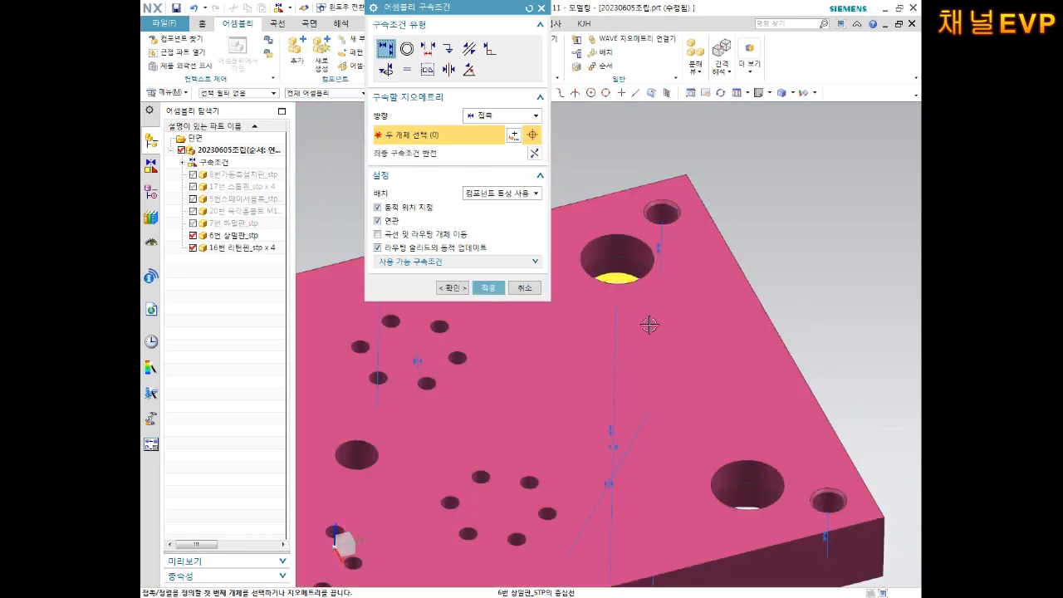
{"action": "scroll", "coordinate": [645, 313], "scroll_direction": "down", "scroll_amount": 3}
{"action": "left_click", "coordinate": [490, 289]}
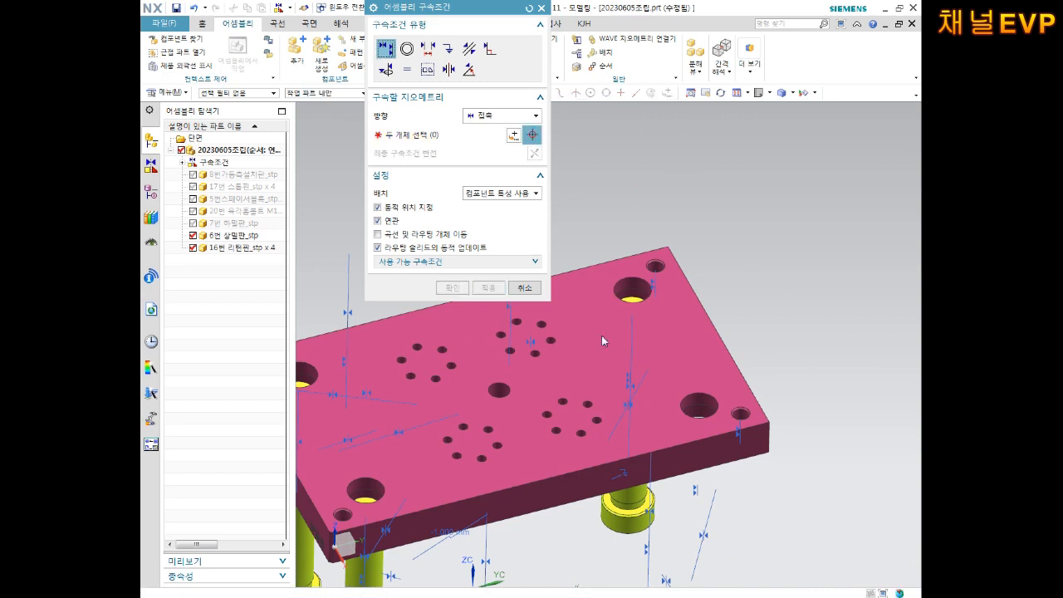
- Align the last loose return pin's centreline with the axis of the large hole at the upper ejector plate's near-right corner
{"action": "scroll", "coordinate": [601, 335], "scroll_direction": "down", "scroll_amount": 5}
{"action": "middle_click_drag", "start_coordinate": [640, 368], "coordinate": [610, 263], "text": "shift"}
{"action": "scroll", "coordinate": [619, 286], "scroll_direction": "up", "scroll_amount": 6}
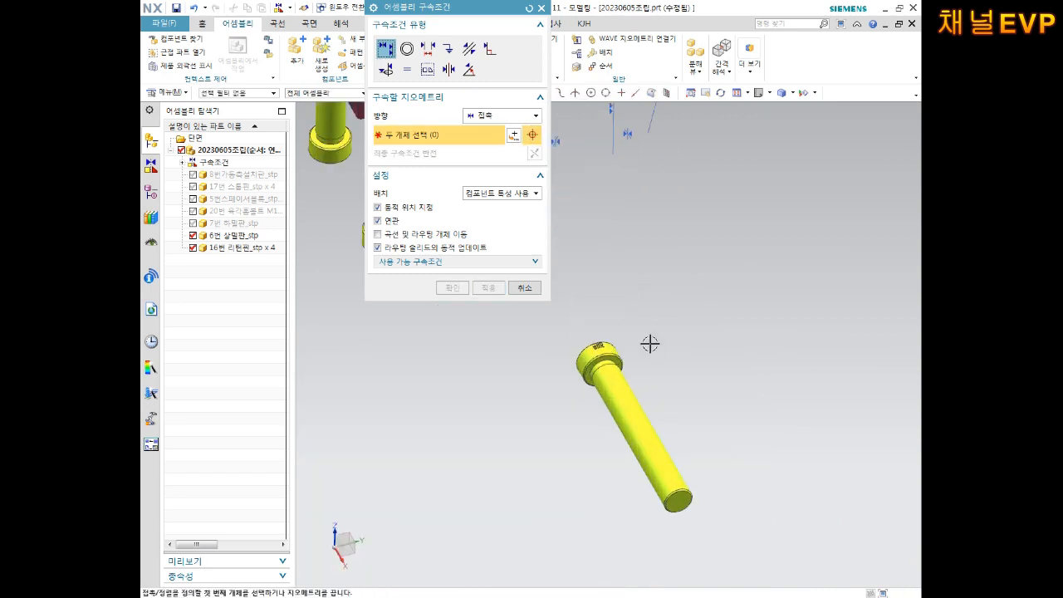
{"action": "left_click", "coordinate": [622, 408]}
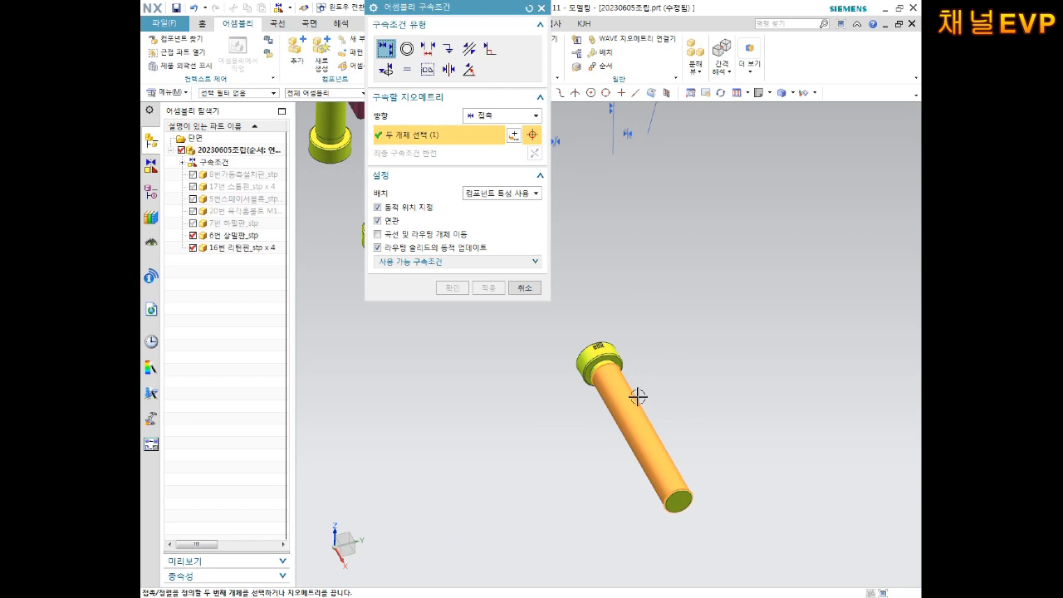
{"action": "left_click", "coordinate": [624, 404], "text": "shift"}
{"action": "scroll", "coordinate": [656, 346], "scroll_direction": "down", "scroll_amount": 3}
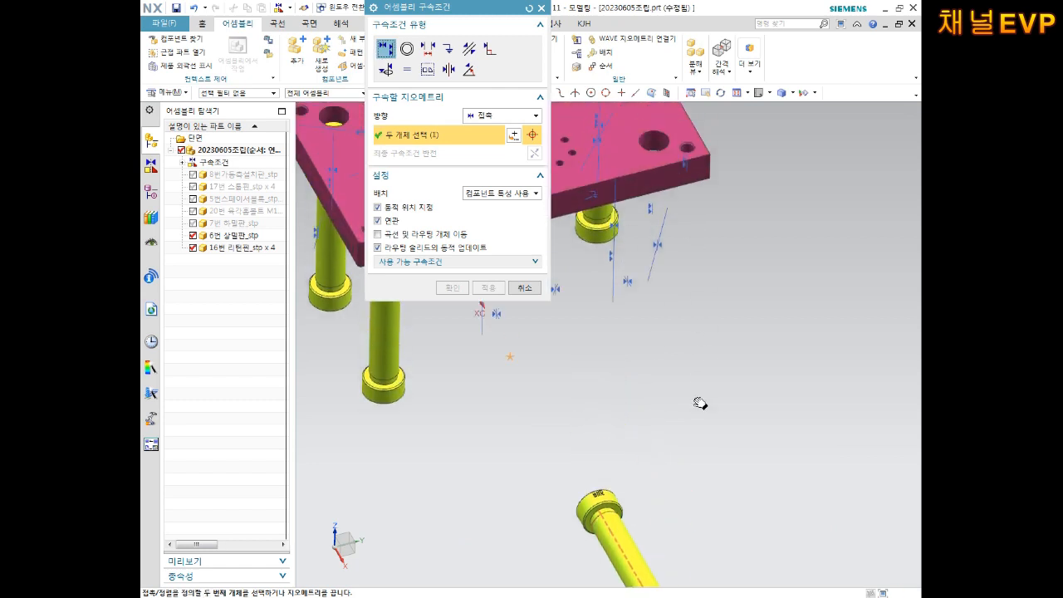
{"action": "scroll", "coordinate": [700, 403], "scroll_direction": "up", "scroll_amount": 1}
{"action": "scroll", "coordinate": [654, 218], "scroll_direction": "up", "scroll_amount": 4}
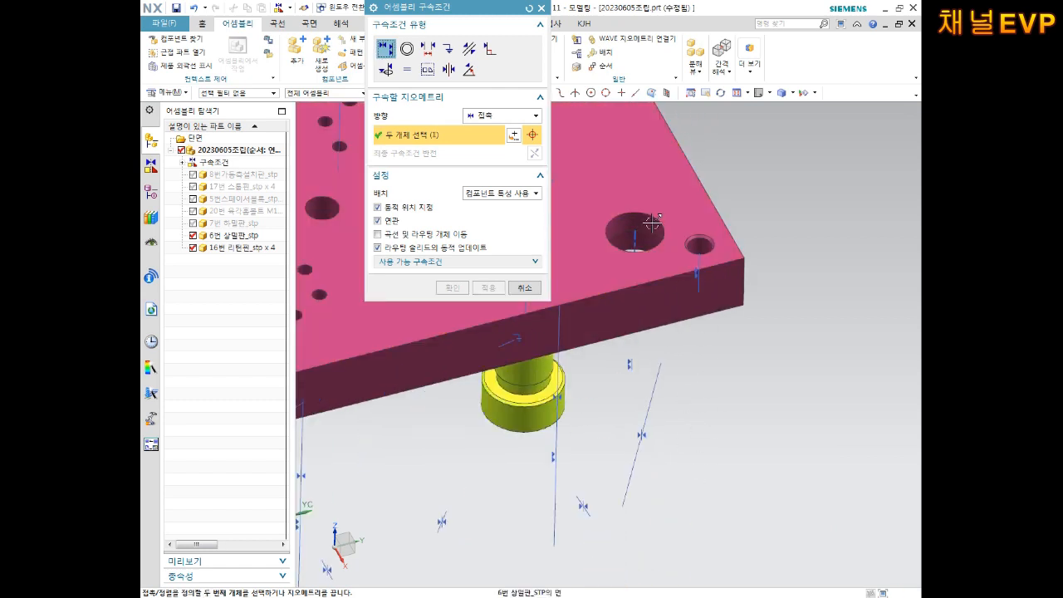
{"action": "left_click", "coordinate": [635, 260]}
{"action": "left_click", "coordinate": [488, 287]}
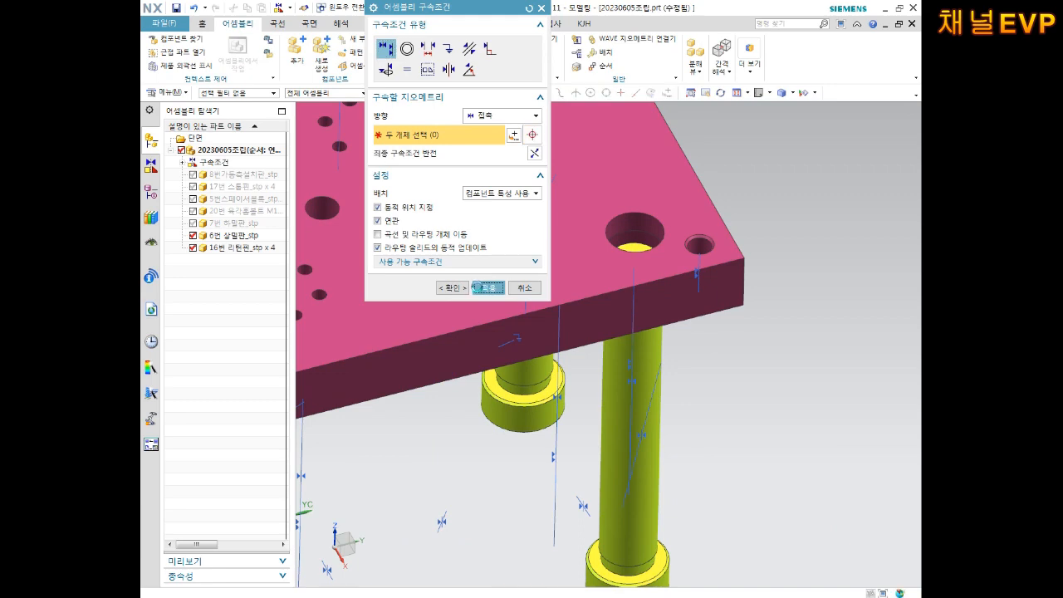
- Seat the near-right return pin by constraining its head's shoulder face to touch the counterbore face on the plate's underside
{"action": "scroll", "coordinate": [539, 302], "scroll_direction": "down", "scroll_amount": 4}
{"action": "middle_click_drag", "start_coordinate": [685, 388], "coordinate": [792, 378], "text": "shift"}
{"action": "left_click_drag", "start_coordinate": [495, 11], "coordinate": [333, 80]}
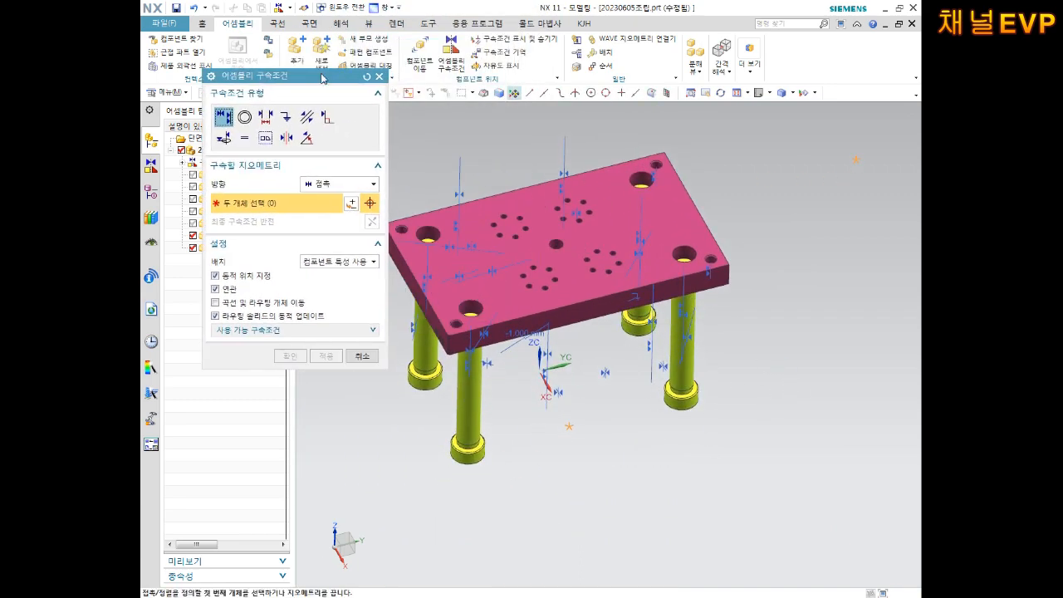
{"action": "scroll", "coordinate": [763, 436], "scroll_direction": "up", "scroll_amount": 5}
{"action": "scroll", "coordinate": [763, 436], "scroll_direction": "up", "scroll_amount": 5}
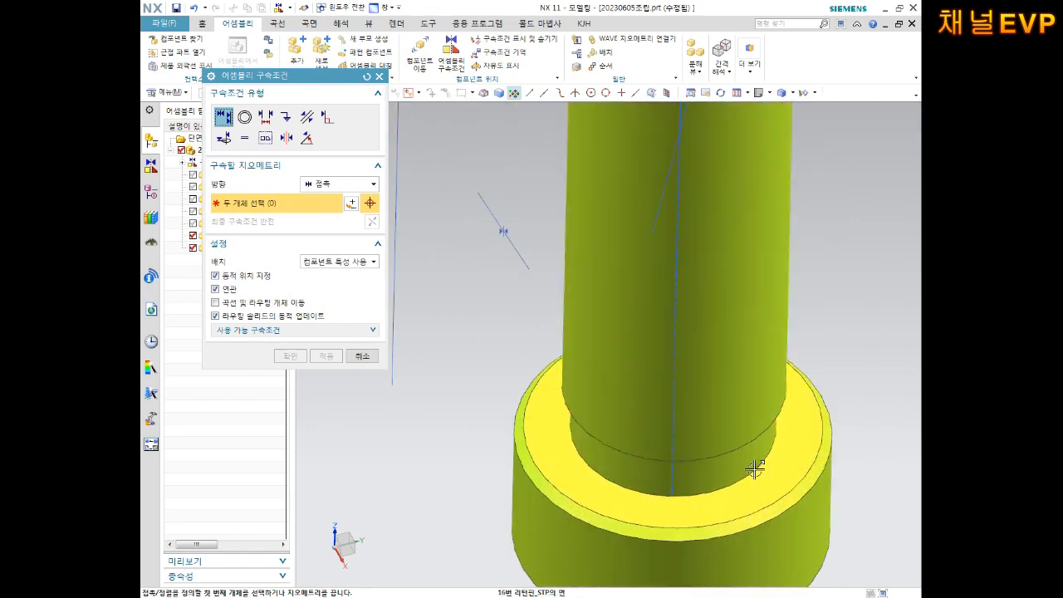
{"action": "left_click", "coordinate": [754, 474]}
{"action": "scroll", "coordinate": [774, 413], "scroll_direction": "down", "scroll_amount": 2}
{"action": "scroll", "coordinate": [774, 413], "scroll_direction": "down", "scroll_amount": 5}
{"action": "middle_click_drag", "start_coordinate": [799, 329], "coordinate": [778, 264]}
{"action": "scroll", "coordinate": [784, 159], "scroll_direction": "up", "scroll_amount": 5}
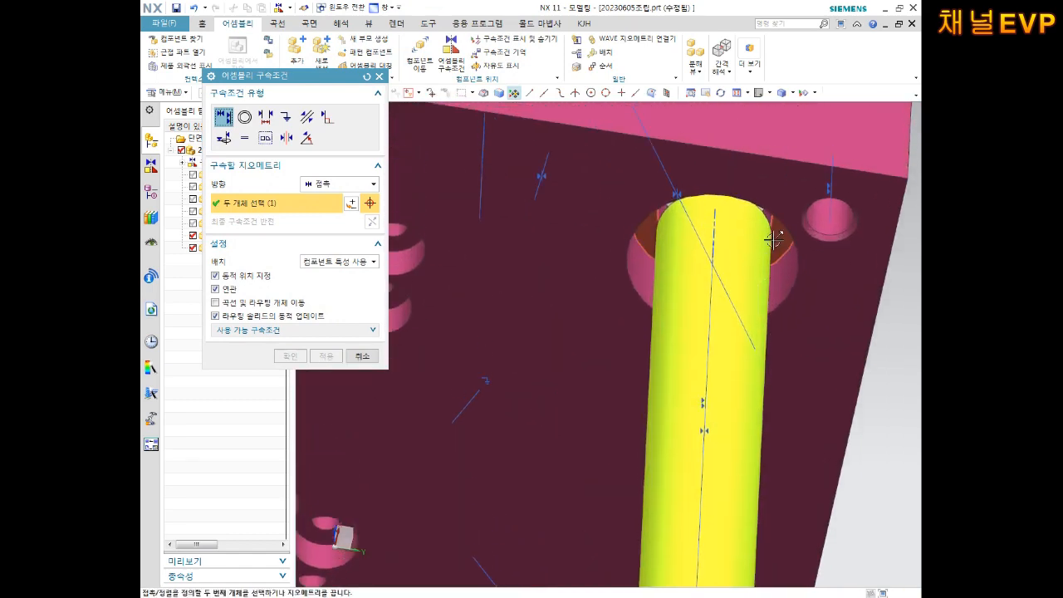
{"action": "left_click", "coordinate": [783, 240]}
{"action": "left_click", "coordinate": [321, 359]}
- Seat the far-right return pin with a touch constraint between its head's shoulder face and its hole's counterbore face
{"action": "scroll", "coordinate": [479, 344], "scroll_direction": "down", "scroll_amount": 8}
{"action": "middle_click_drag", "start_coordinate": [503, 338], "coordinate": [629, 451], "text": "shift"}
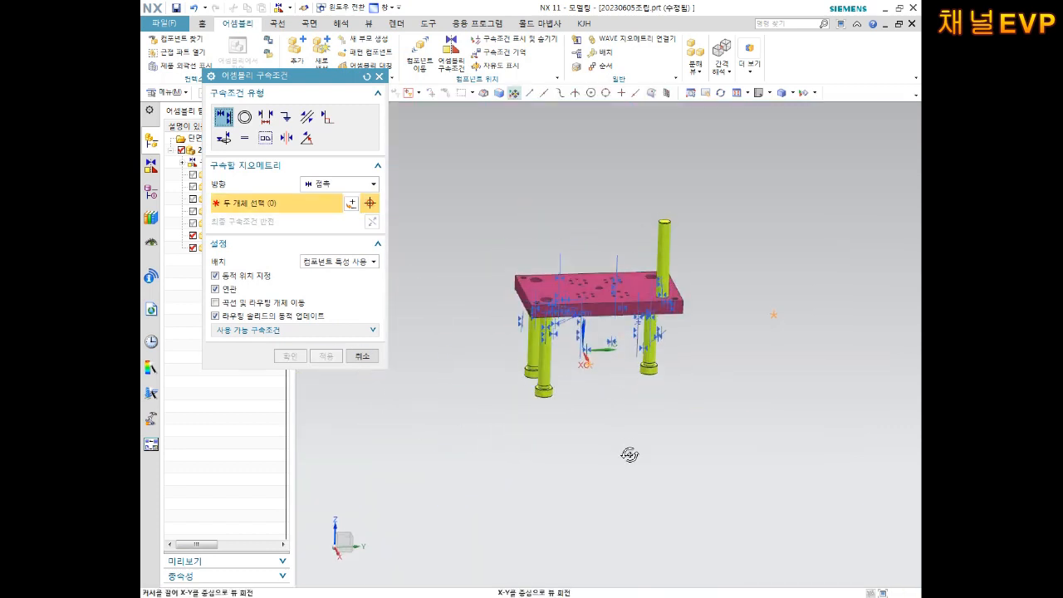
{"action": "scroll", "coordinate": [669, 357], "scroll_direction": "up", "scroll_amount": 10}
{"action": "left_click", "coordinate": [692, 391]}
{"action": "scroll", "coordinate": [707, 360], "scroll_direction": "down", "scroll_amount": 6}
{"action": "middle_click_drag", "start_coordinate": [706, 360], "coordinate": [704, 298]}
{"action": "scroll", "coordinate": [704, 299], "scroll_direction": "up", "scroll_amount": 10}
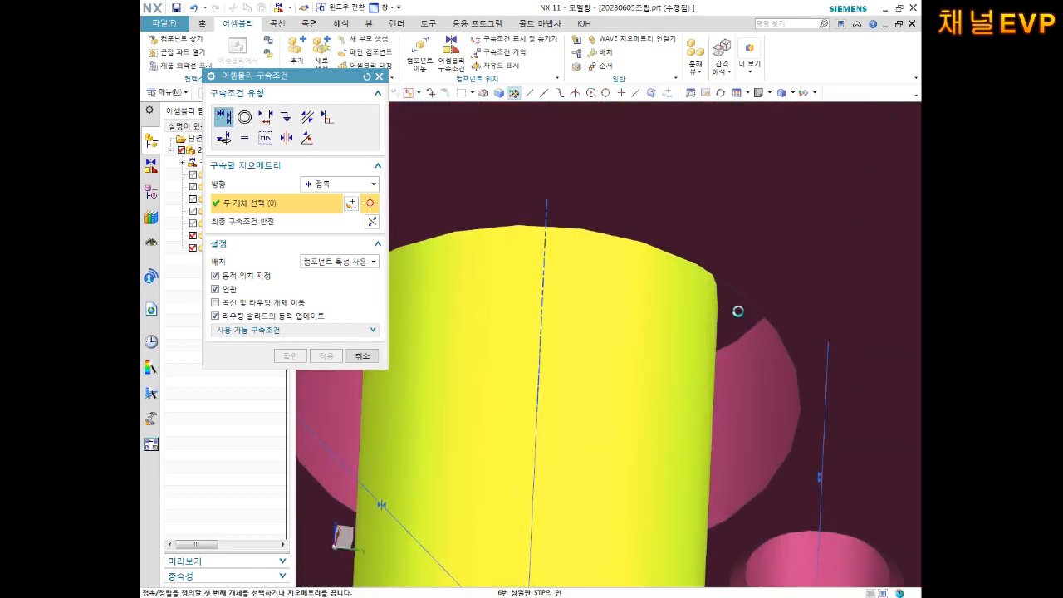
{"action": "left_click", "coordinate": [739, 311]}
{"action": "scroll", "coordinate": [636, 343], "scroll_direction": "down", "scroll_amount": 4}
{"action": "left_click", "coordinate": [332, 359]}
- Seat the far-left return pin with a touch constraint between its head's shoulder face and its hole's counterbore face
{"action": "scroll", "coordinate": [485, 355], "scroll_direction": "down", "scroll_amount": 12}
{"action": "middle_click_drag", "start_coordinate": [484, 355], "coordinate": [662, 375], "text": "shift"}
{"action": "scroll", "coordinate": [560, 375], "scroll_direction": "up", "scroll_amount": 5}
{"action": "middle_click_drag", "start_coordinate": [559, 374], "coordinate": [611, 499]}
{"action": "scroll", "coordinate": [609, 435], "scroll_direction": "up", "scroll_amount": 8}
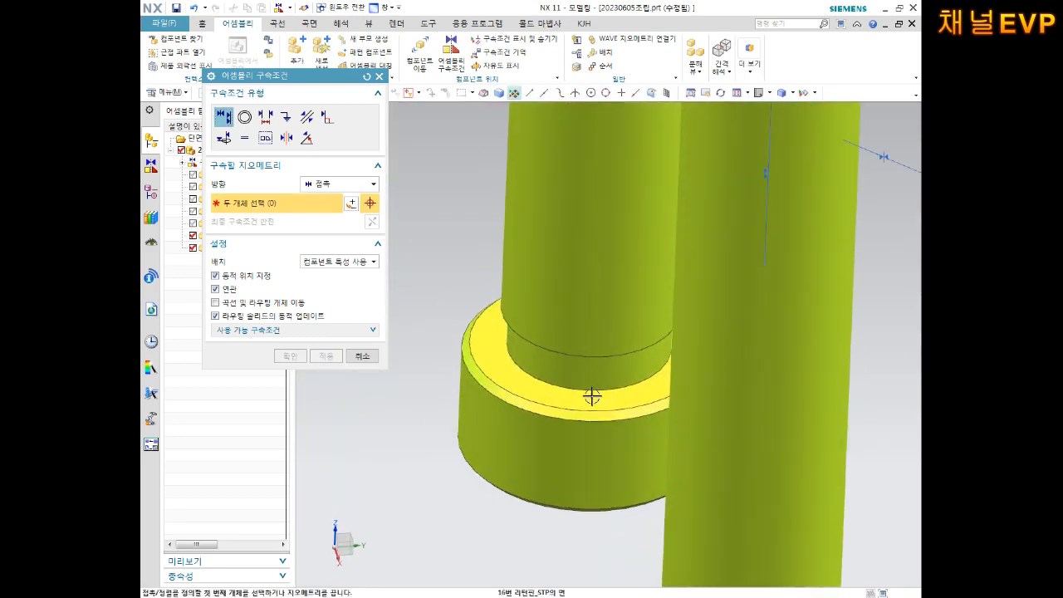
- Apply a touch constraint between the return pin's head shoulder face and the matching face of the 6번 상밀판 plate
{"action": "left_click", "coordinate": [591, 396]}
{"action": "scroll", "coordinate": [591, 396], "scroll_direction": "down", "scroll_amount": 6}
{"action": "middle_click_drag", "start_coordinate": [592, 396], "coordinate": [581, 249]}
{"action": "scroll", "coordinate": [581, 236], "scroll_direction": "up", "scroll_amount": 6}
{"action": "scroll", "coordinate": [580, 236], "scroll_direction": "up", "scroll_amount": 4}
{"action": "left_click", "coordinate": [609, 280]}
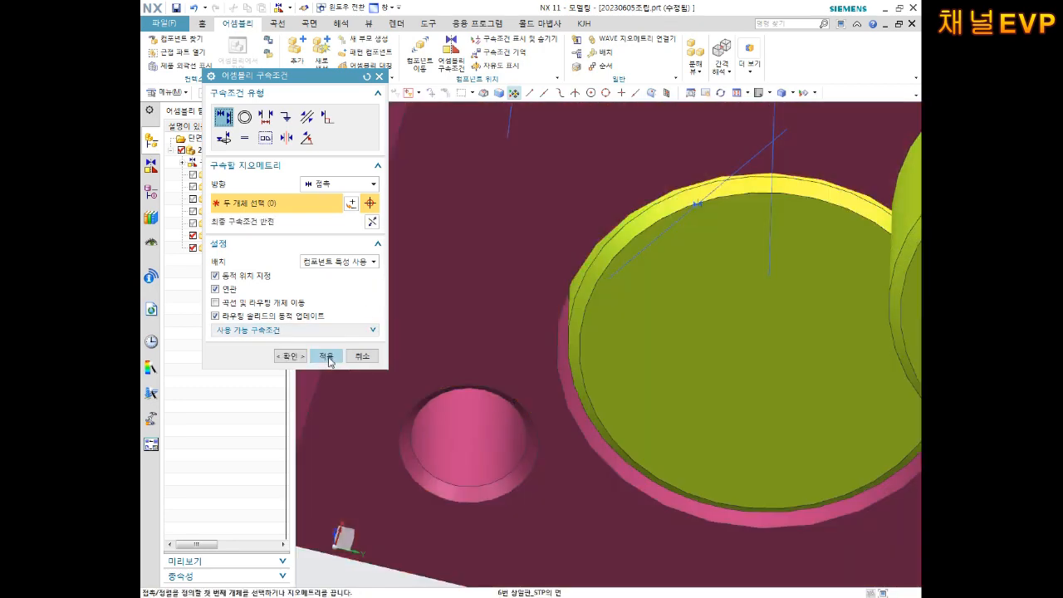
{"action": "left_click", "coordinate": [318, 359]}
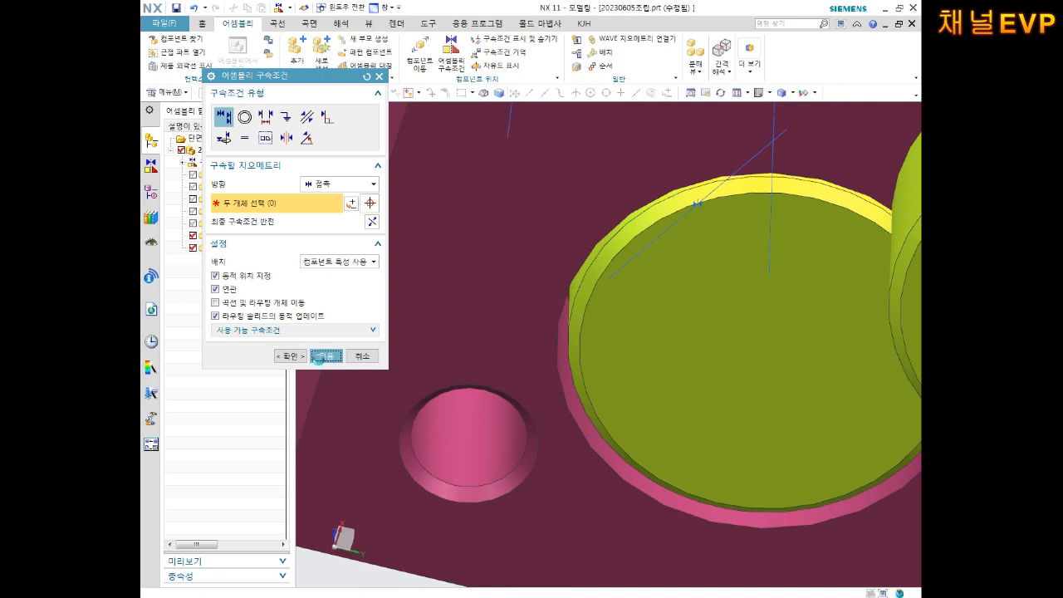
- Constrain the protruding return pin's bottom end face to the plate's underside, reverse the constraint, and finish constraining
{"action": "scroll", "coordinate": [534, 288], "scroll_direction": "down", "scroll_amount": 6}
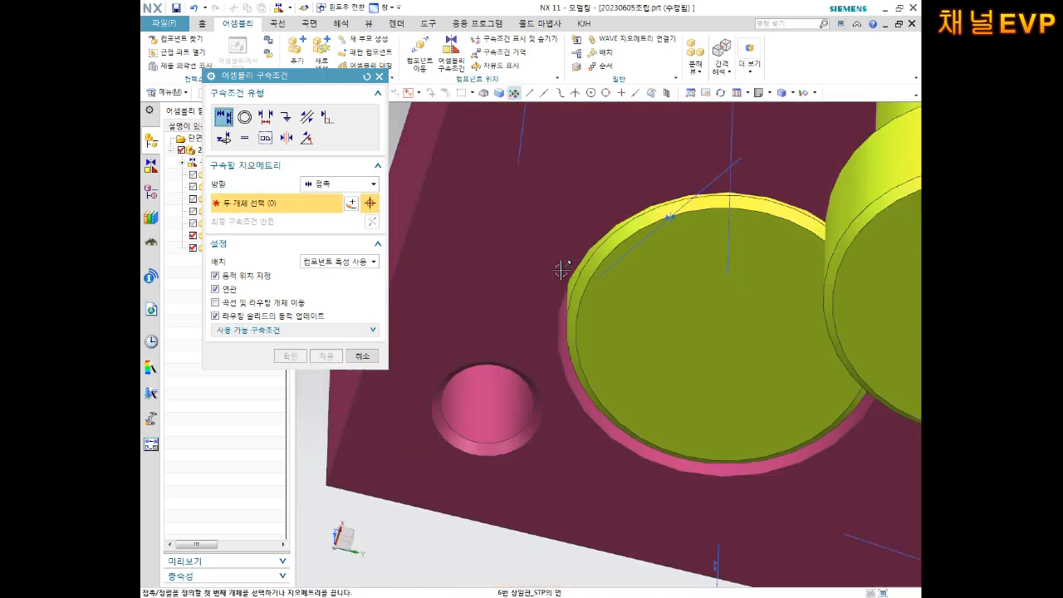
{"action": "left_click", "coordinate": [668, 346]}
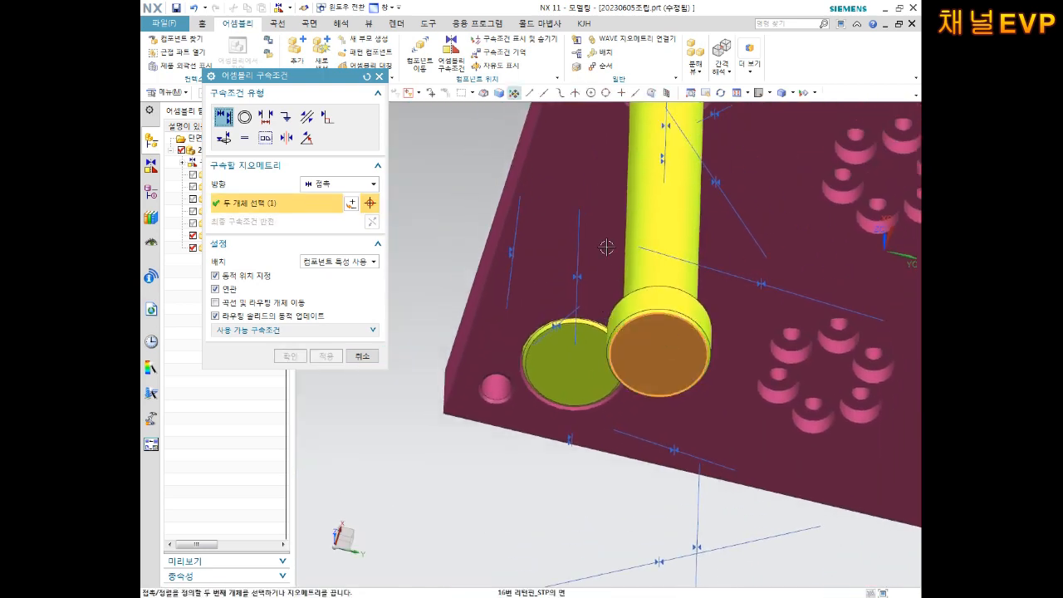
{"action": "left_click", "coordinate": [594, 179]}
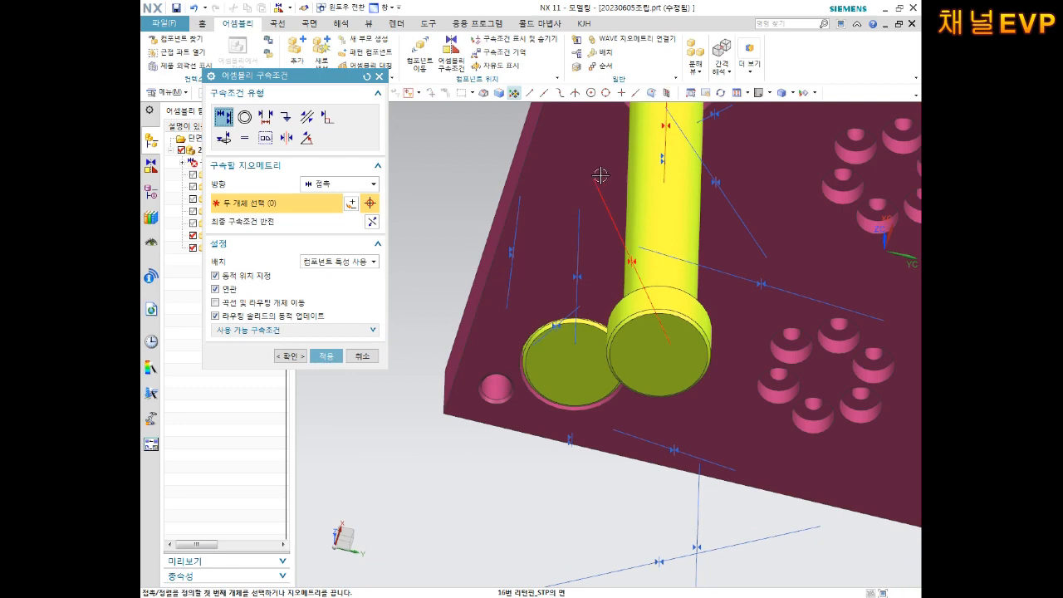
{"action": "left_click", "coordinate": [372, 221]}
{"action": "middle_click_drag", "start_coordinate": [594, 166], "coordinate": [563, 286]}
{"action": "scroll", "coordinate": [563, 286], "scroll_direction": "down", "scroll_amount": 5}
{"action": "middle_click_drag", "start_coordinate": [640, 297], "coordinate": [561, 366]}
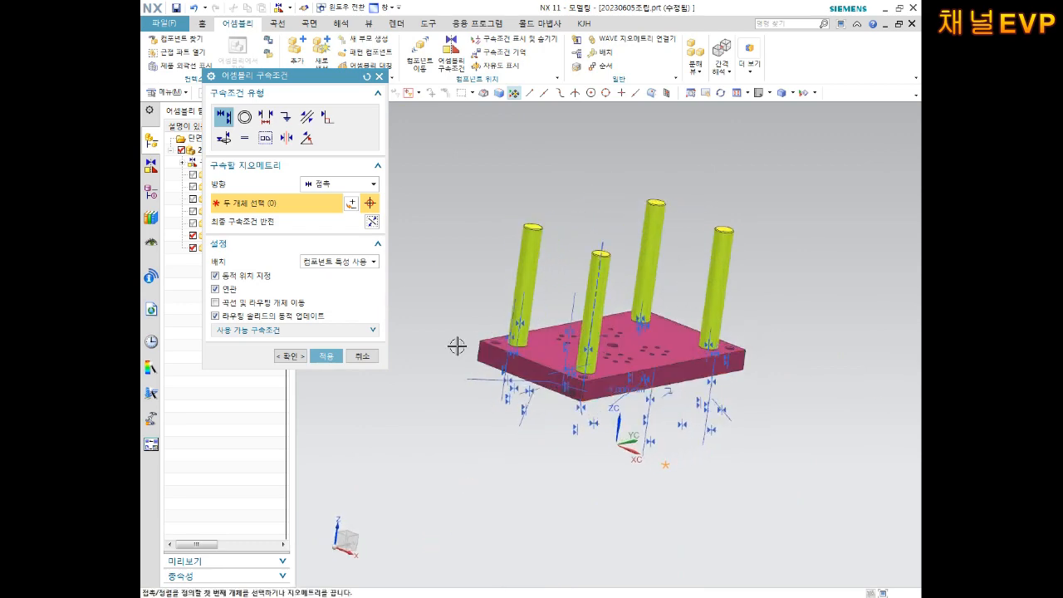
{"action": "left_click", "coordinate": [287, 355]}
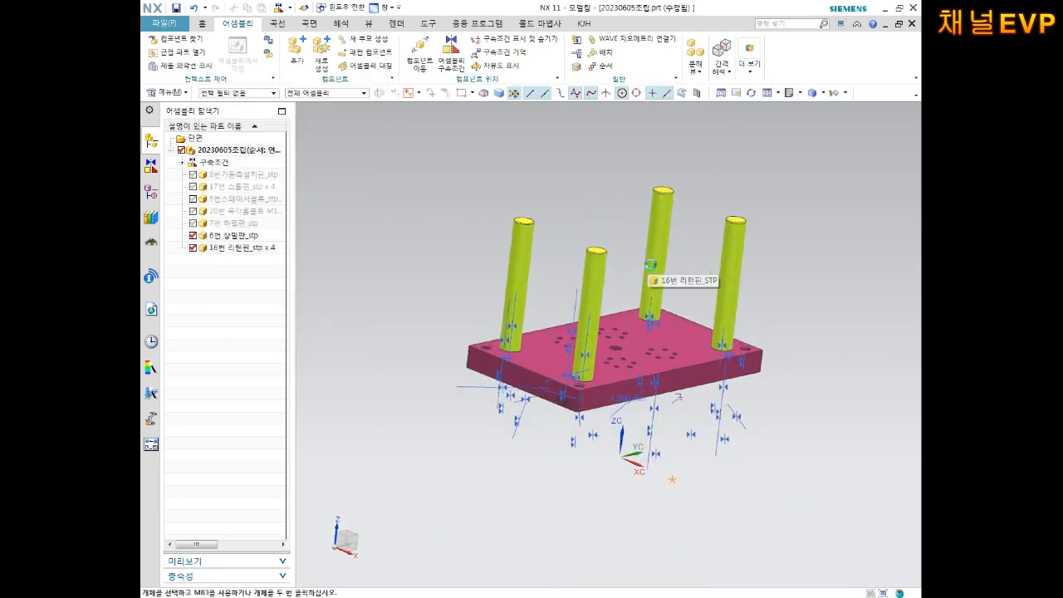
- Add 24 copies of the component 18번 밀핀_stp.prt to the assembly, placing them above the plate
{"action": "scroll", "coordinate": [732, 225], "scroll_direction": "up", "scroll_amount": 3}
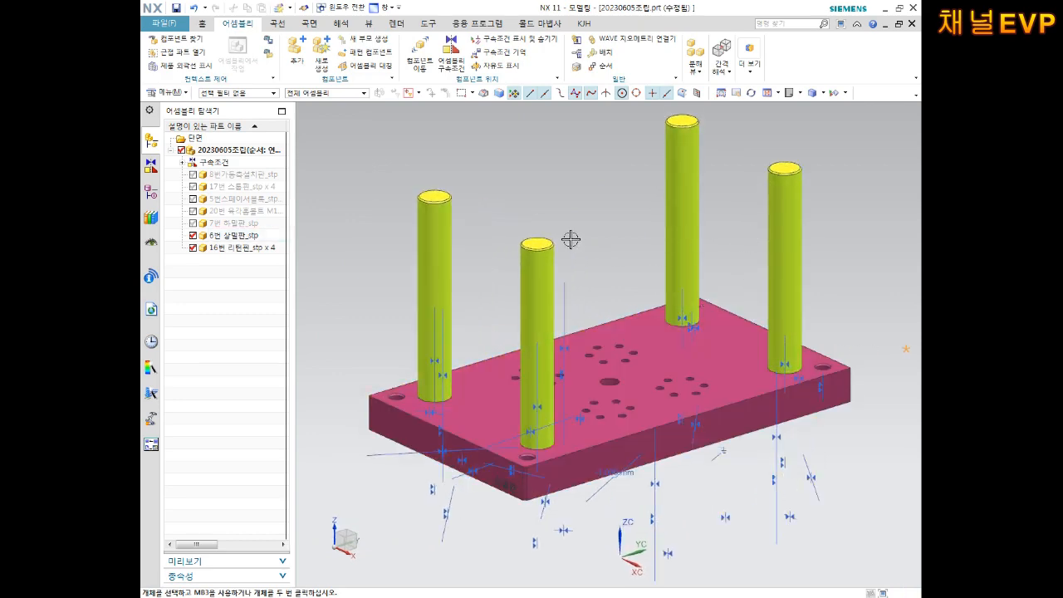
{"action": "middle_click_drag", "start_coordinate": [571, 240], "coordinate": [438, 178]}
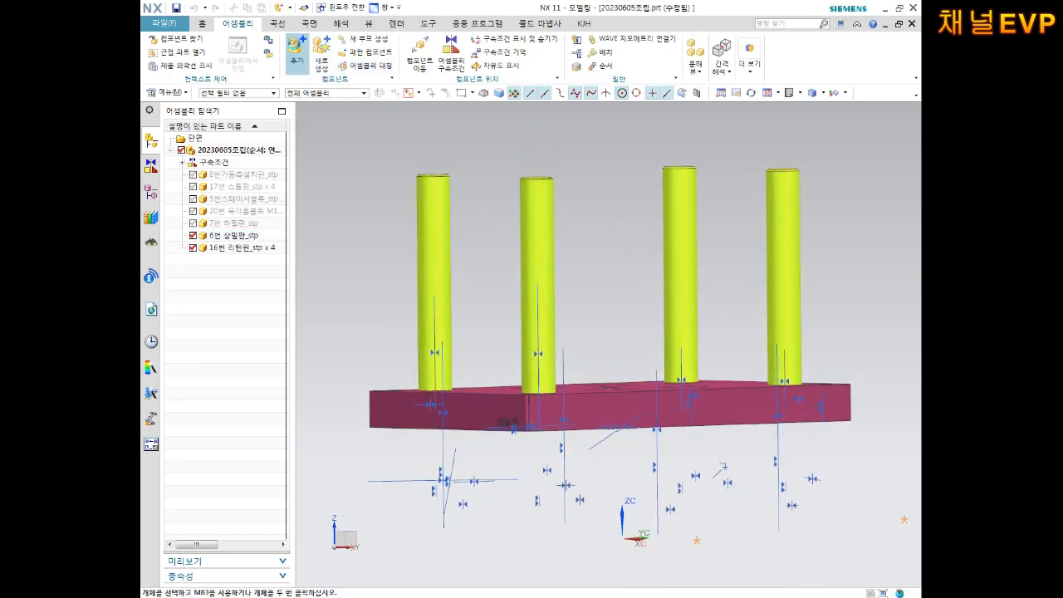
{"action": "left_click", "coordinate": [295, 54]}
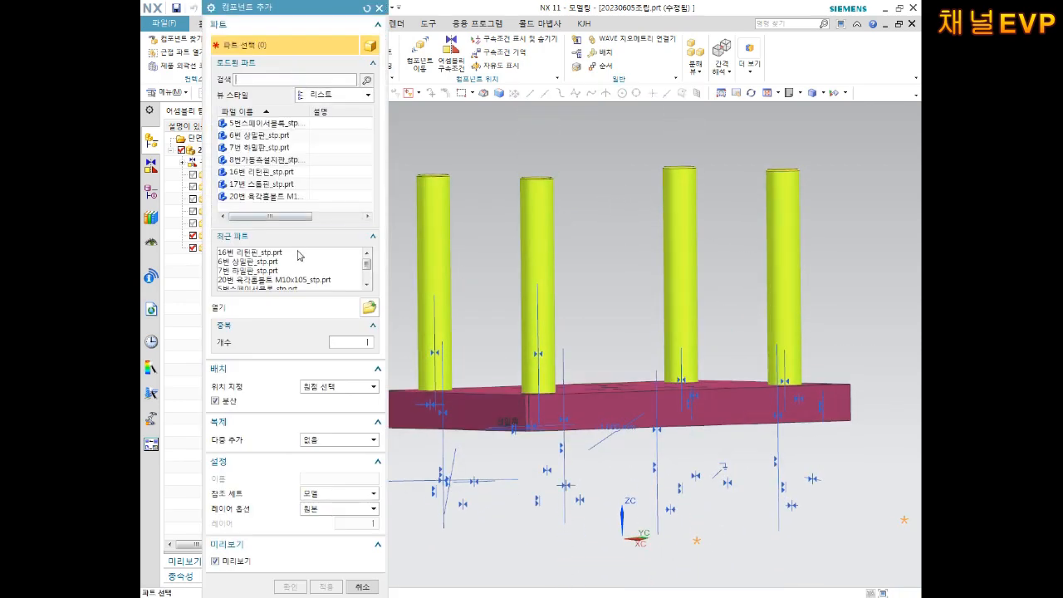
{"action": "left_click", "coordinate": [369, 307]}
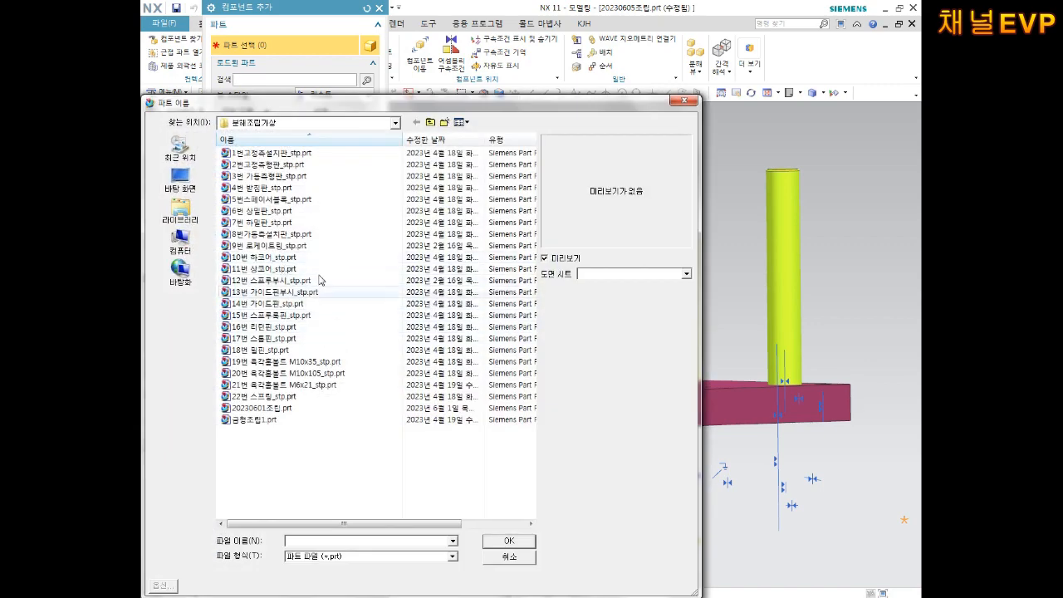
{"action": "left_click", "coordinate": [274, 350]}
{"action": "left_click", "coordinate": [504, 542]}
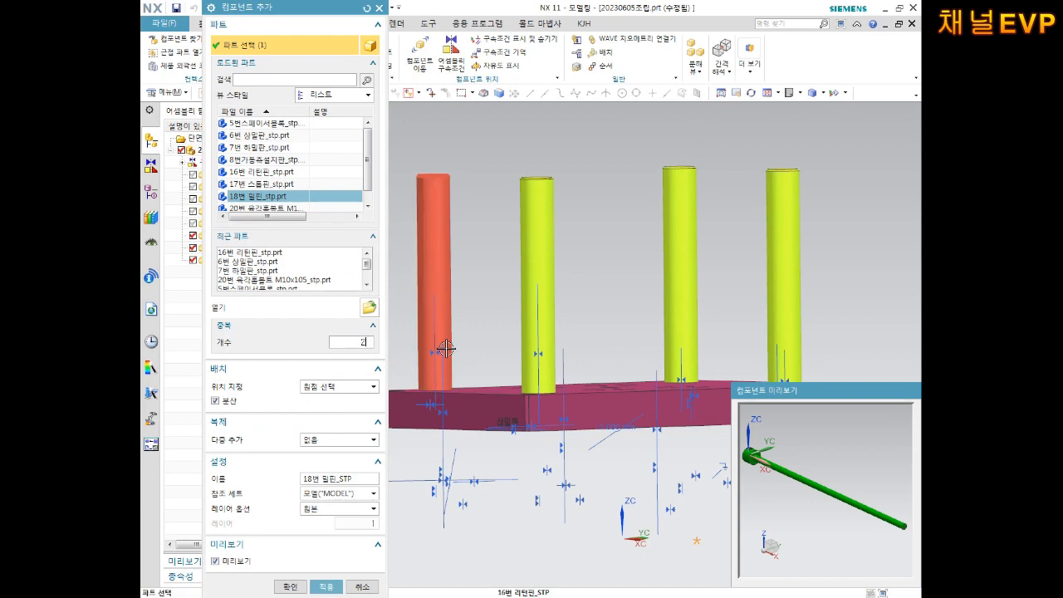
{"action": "left_click", "coordinate": [290, 586]}
{"action": "left_click", "coordinate": [655, 250]}
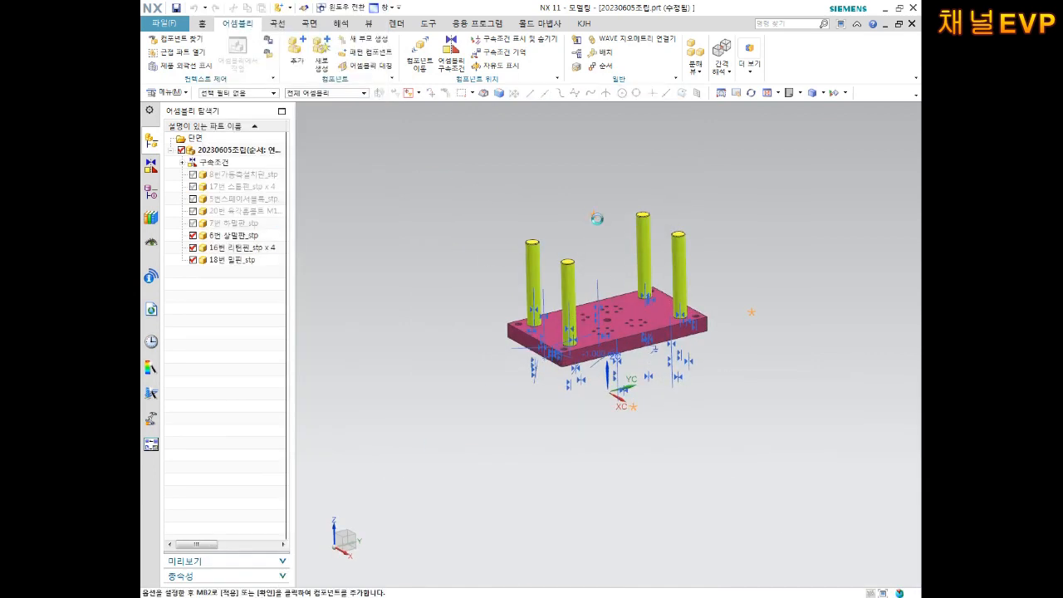
- Apply a touch constraint between one 18번 밀핀 ejector pin's centerline and the outer hole of the plate's rear six-hole group
{"action": "middle_click_drag", "start_coordinate": [654, 250], "coordinate": [570, 274]}
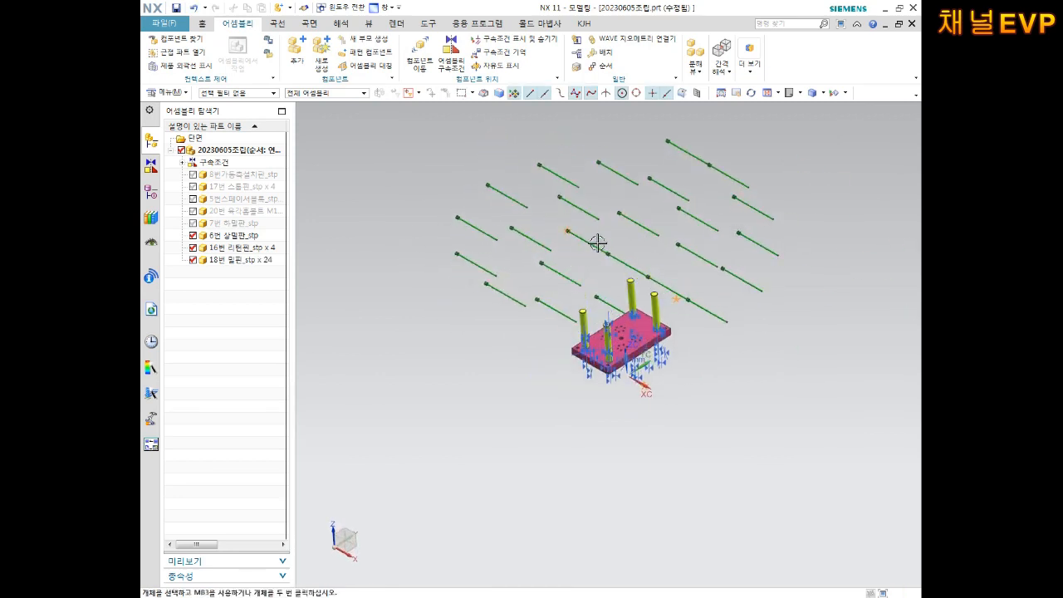
{"action": "middle_click_drag", "start_coordinate": [683, 276], "coordinate": [726, 240]}
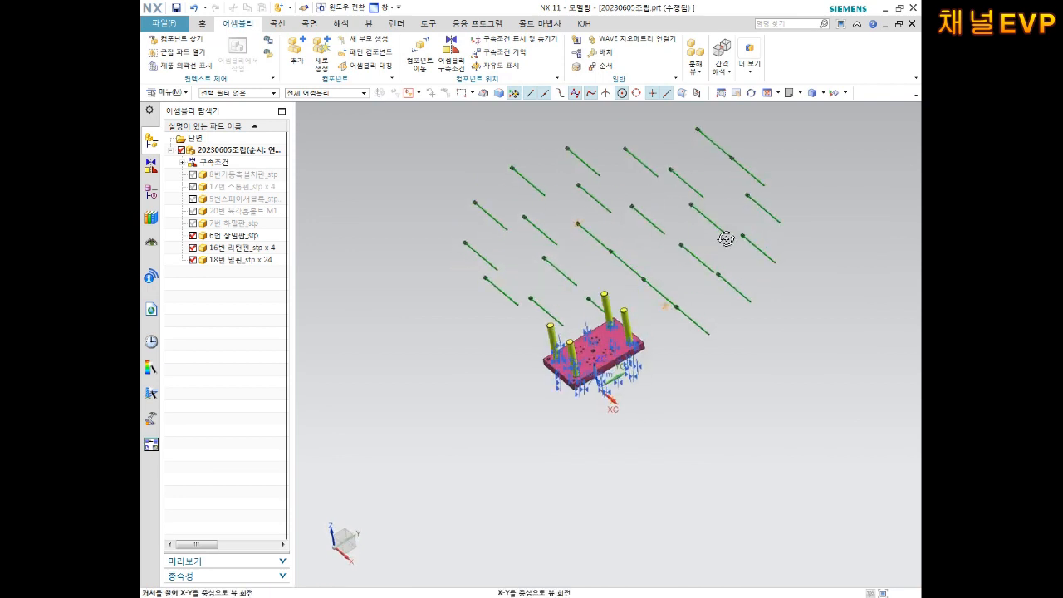
{"action": "left_click", "coordinate": [451, 58]}
{"action": "scroll", "coordinate": [569, 214], "scroll_direction": "up", "scroll_amount": 8}
{"action": "middle_click_drag", "start_coordinate": [851, 404], "coordinate": [562, 282], "text": "shift"}
{"action": "scroll", "coordinate": [586, 315], "scroll_direction": "up", "scroll_amount": 2}
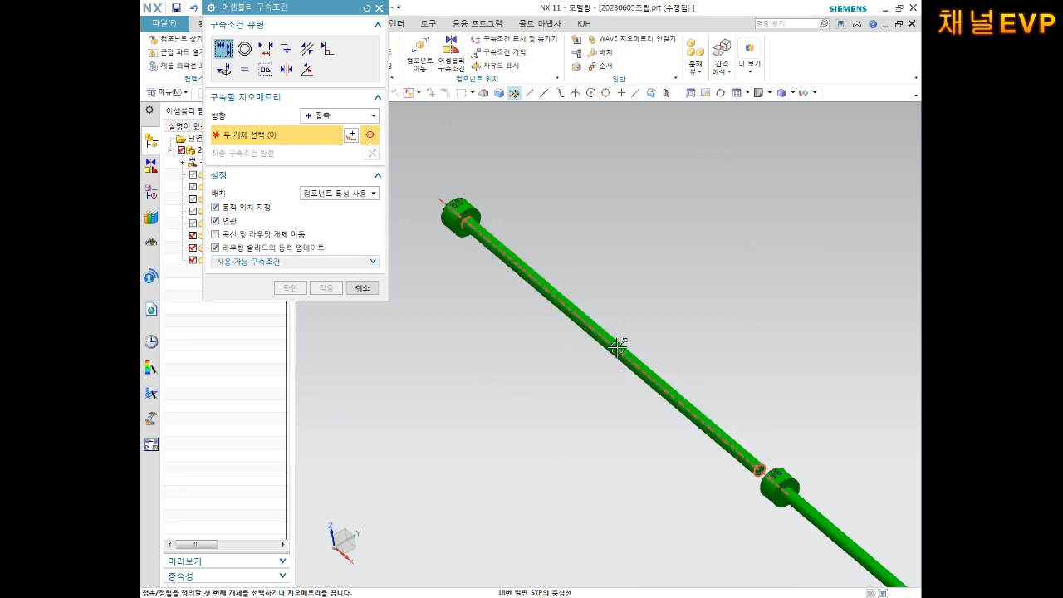
{"action": "scroll", "coordinate": [583, 291], "scroll_direction": "down", "scroll_amount": 6}
{"action": "scroll", "coordinate": [593, 292], "scroll_direction": "up", "scroll_amount": 6}
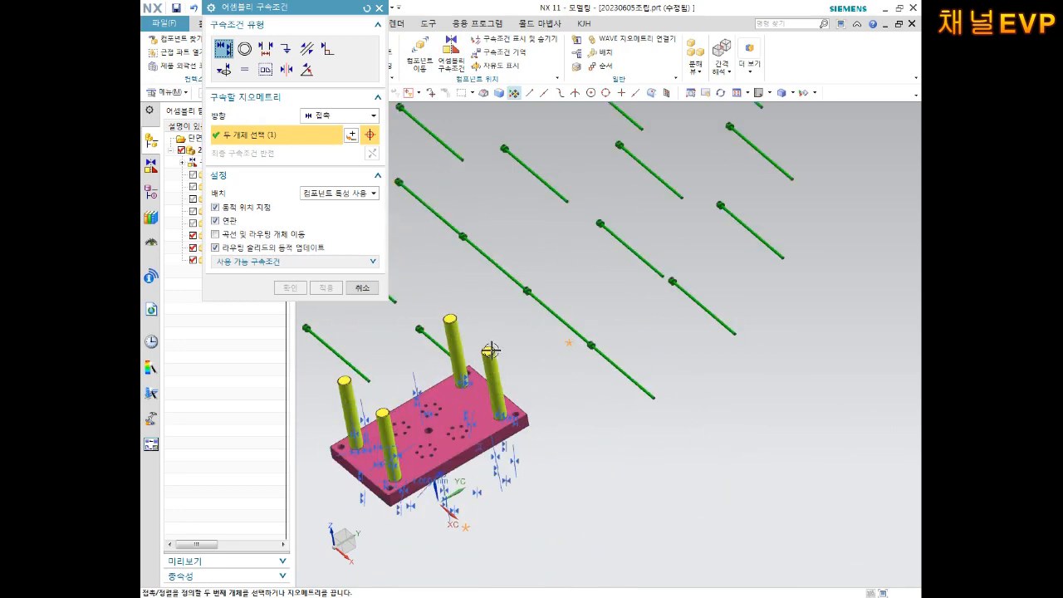
{"action": "scroll", "coordinate": [445, 412], "scroll_direction": "up", "scroll_amount": 3}
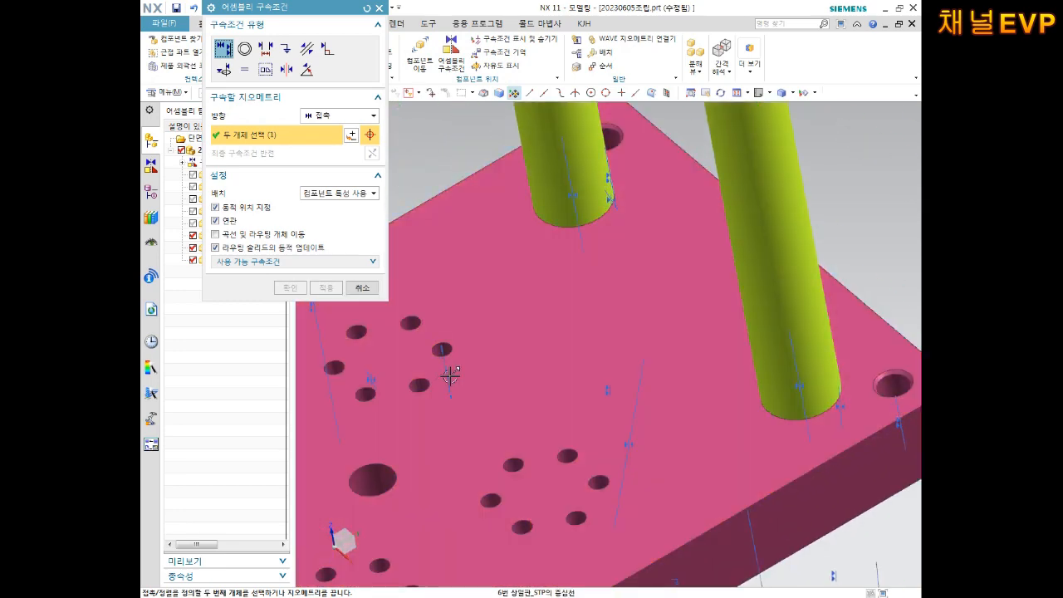
{"action": "scroll", "coordinate": [445, 372], "scroll_direction": "down", "scroll_amount": 5}
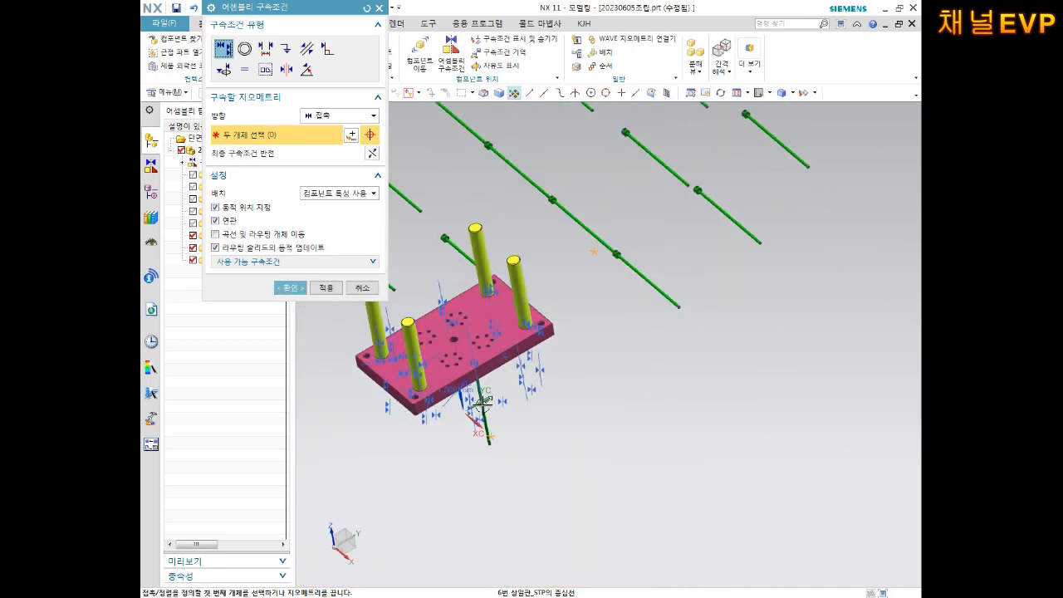
{"action": "middle_click_drag", "start_coordinate": [515, 368], "coordinate": [502, 306]}
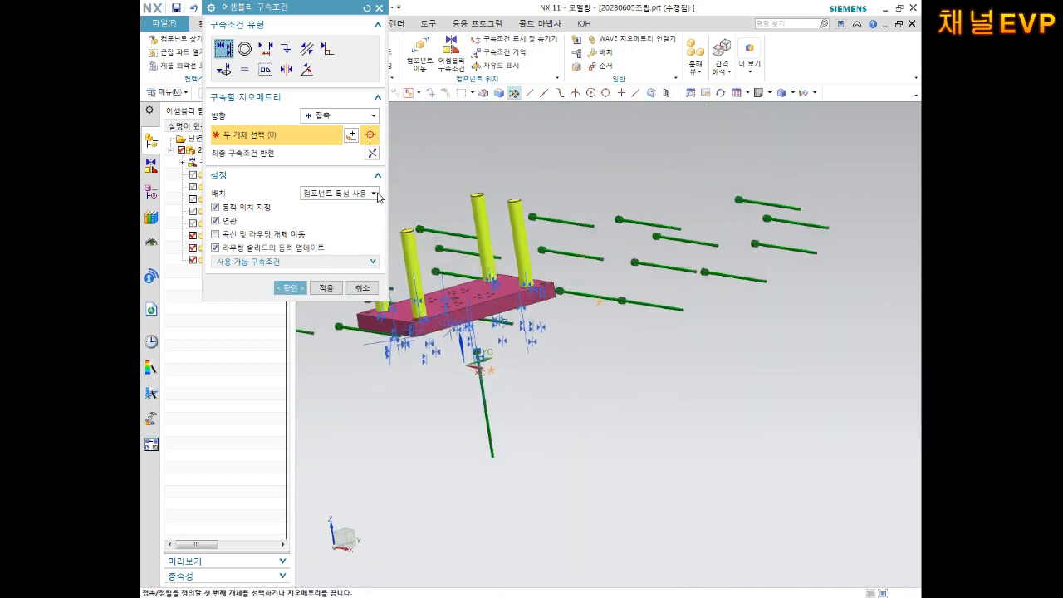
{"action": "left_click", "coordinate": [333, 288]}
- Constrain a second ejector pin's centerline to the rearmost hole beside the first inserted pin and apply it
{"action": "scroll", "coordinate": [674, 304], "scroll_direction": "up", "scroll_amount": 5}
{"action": "scroll", "coordinate": [766, 286], "scroll_direction": "up", "scroll_amount": 4}
{"action": "left_click", "coordinate": [759, 315]}
{"action": "scroll", "coordinate": [735, 346], "scroll_direction": "down", "scroll_amount": 7}
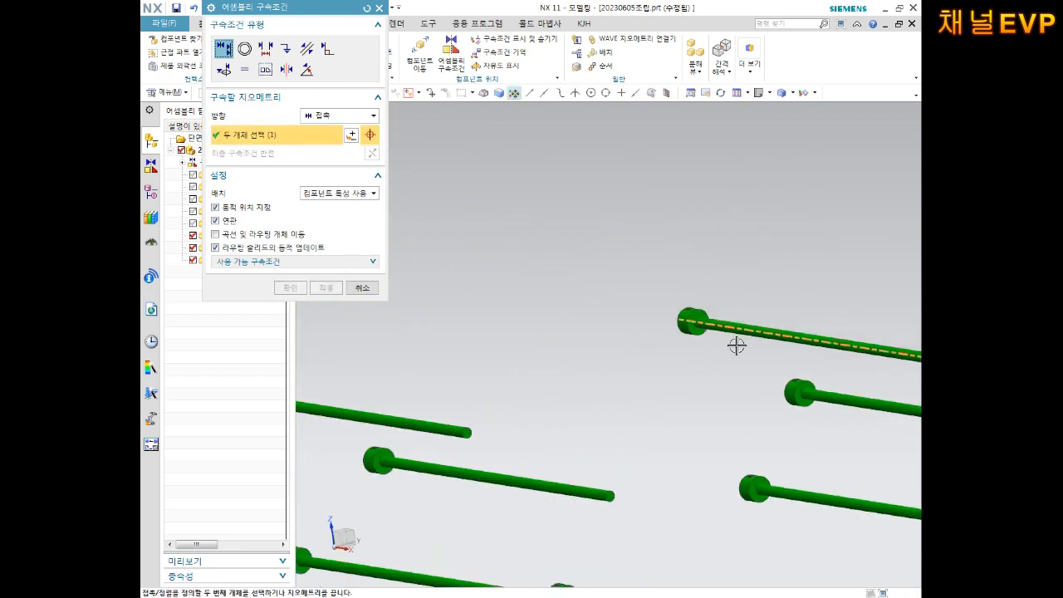
{"action": "middle_click_drag", "start_coordinate": [585, 366], "coordinate": [609, 240], "text": "shift"}
{"action": "scroll", "coordinate": [576, 379], "scroll_direction": "up", "scroll_amount": 6}
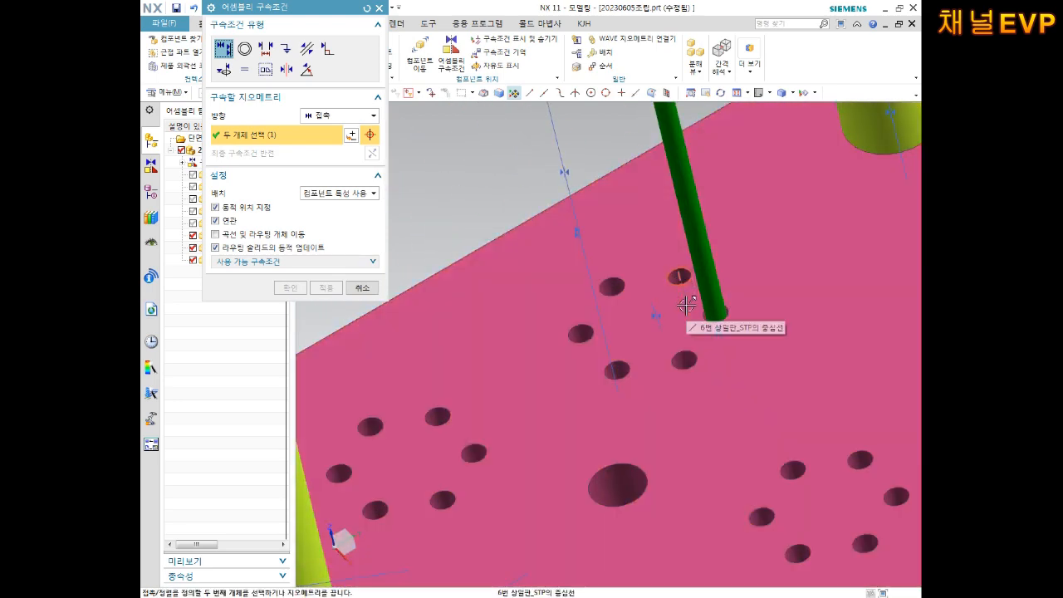
{"action": "left_click", "coordinate": [686, 306]}
{"action": "scroll", "coordinate": [681, 301], "scroll_direction": "down", "scroll_amount": 6}
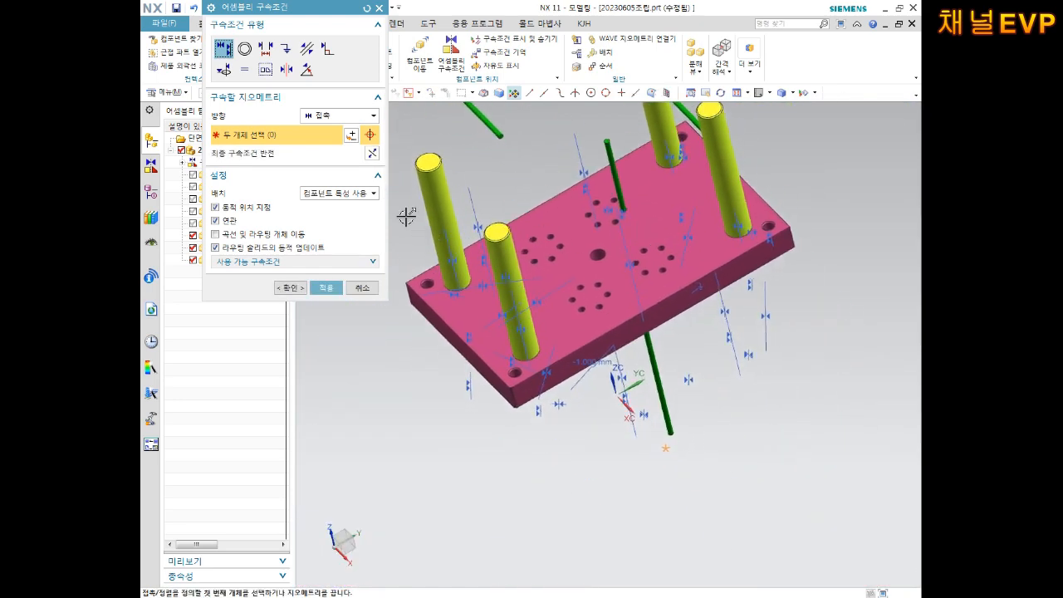
{"action": "left_click", "coordinate": [327, 289]}
- Constrain a third ejector pin's centerline to the next free hole along the rear edge of the same group and apply it
{"action": "scroll", "coordinate": [678, 263], "scroll_direction": "up", "scroll_amount": 4}
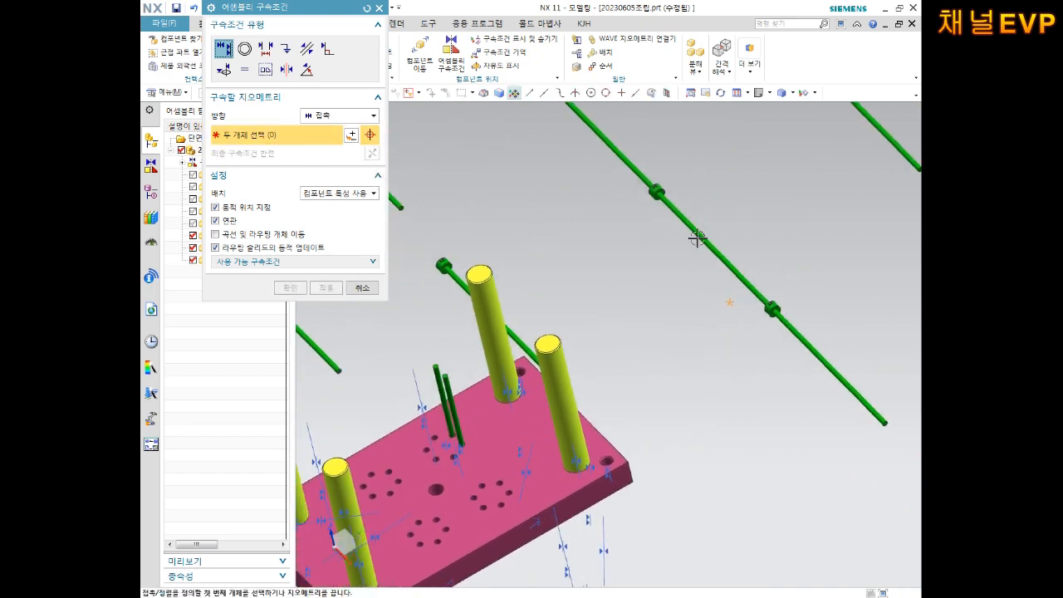
{"action": "scroll", "coordinate": [698, 228], "scroll_direction": "up", "scroll_amount": 3}
{"action": "scroll", "coordinate": [636, 324], "scroll_direction": "down", "scroll_amount": 5}
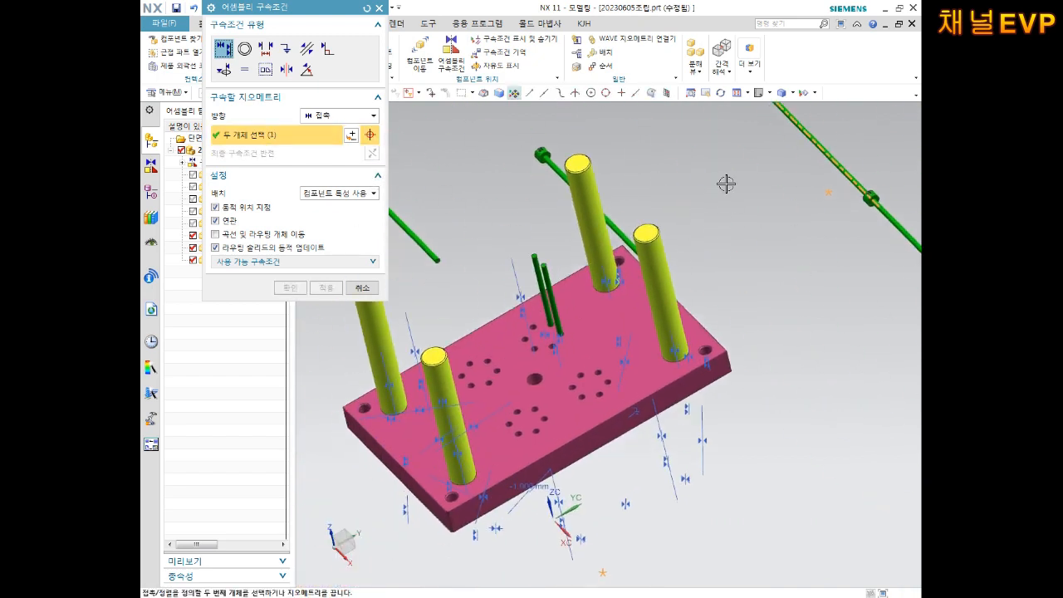
{"action": "scroll", "coordinate": [531, 332], "scroll_direction": "up", "scroll_amount": 6}
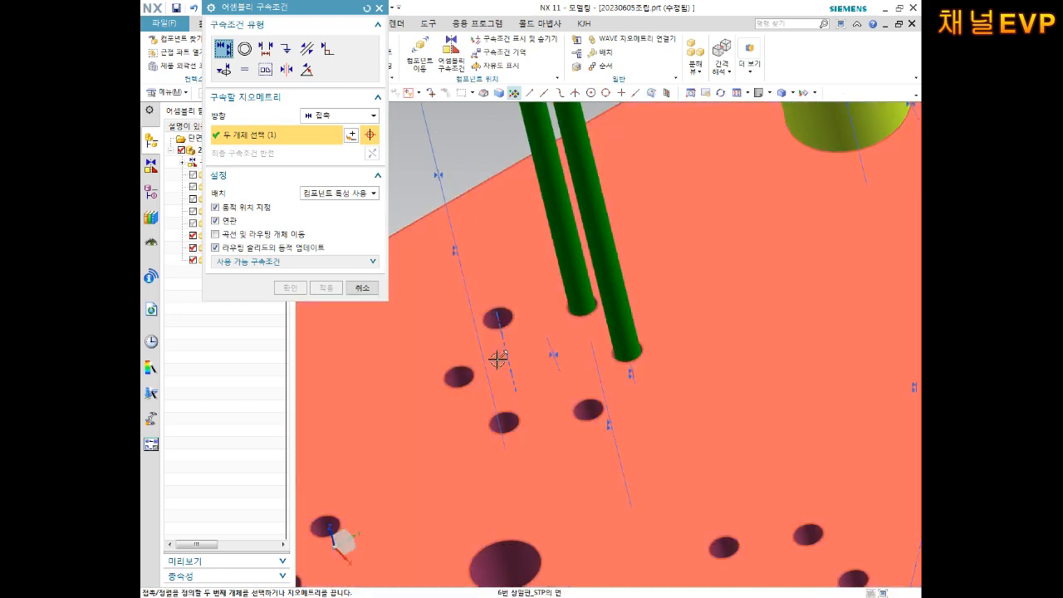
{"action": "left_click", "coordinate": [499, 359]}
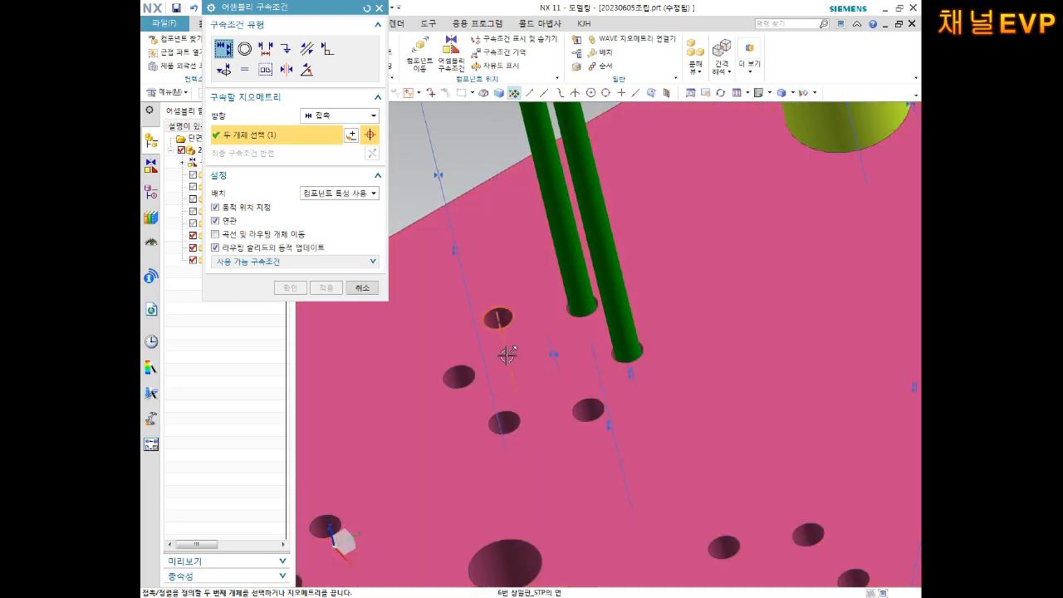
{"action": "scroll", "coordinate": [581, 316], "scroll_direction": "down", "scroll_amount": 5}
{"action": "middle_click_drag", "start_coordinate": [584, 313], "coordinate": [583, 269], "text": "shift"}
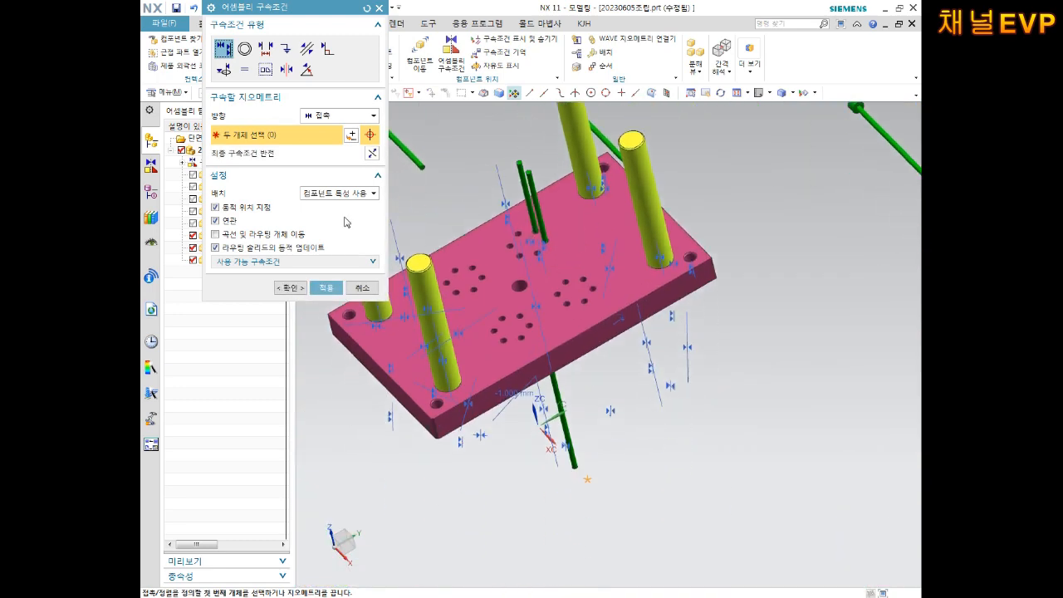
{"action": "left_click", "coordinate": [325, 289]}
- Constrain a fourth ejector pin's centerline to the hole next to the third pin and apply it
{"action": "scroll", "coordinate": [645, 316], "scroll_direction": "up", "scroll_amount": 4}
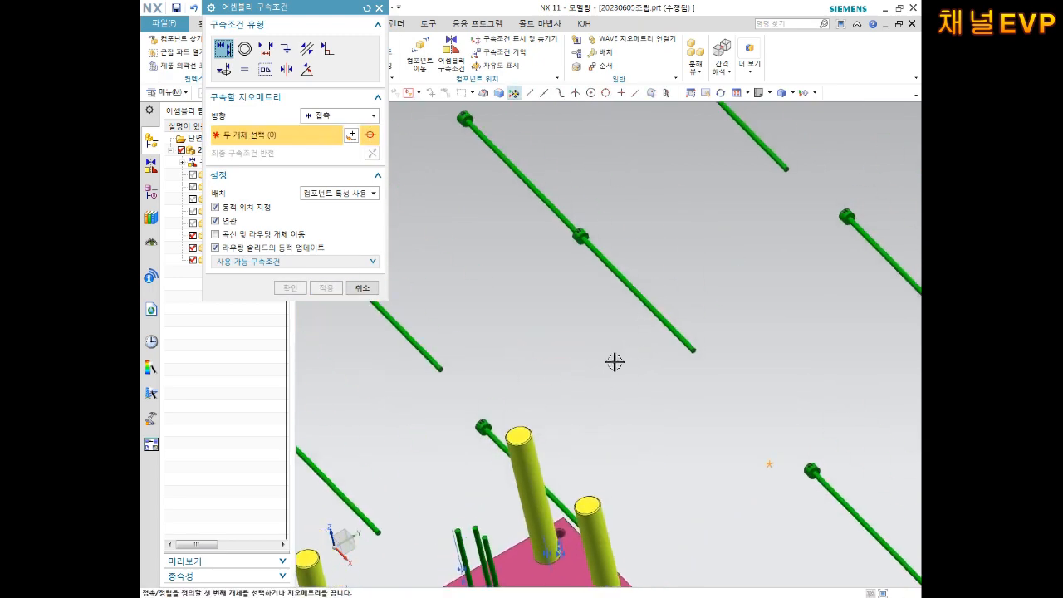
{"action": "scroll", "coordinate": [639, 286], "scroll_direction": "up", "scroll_amount": 3}
{"action": "scroll", "coordinate": [595, 253], "scroll_direction": "down", "scroll_amount": 5}
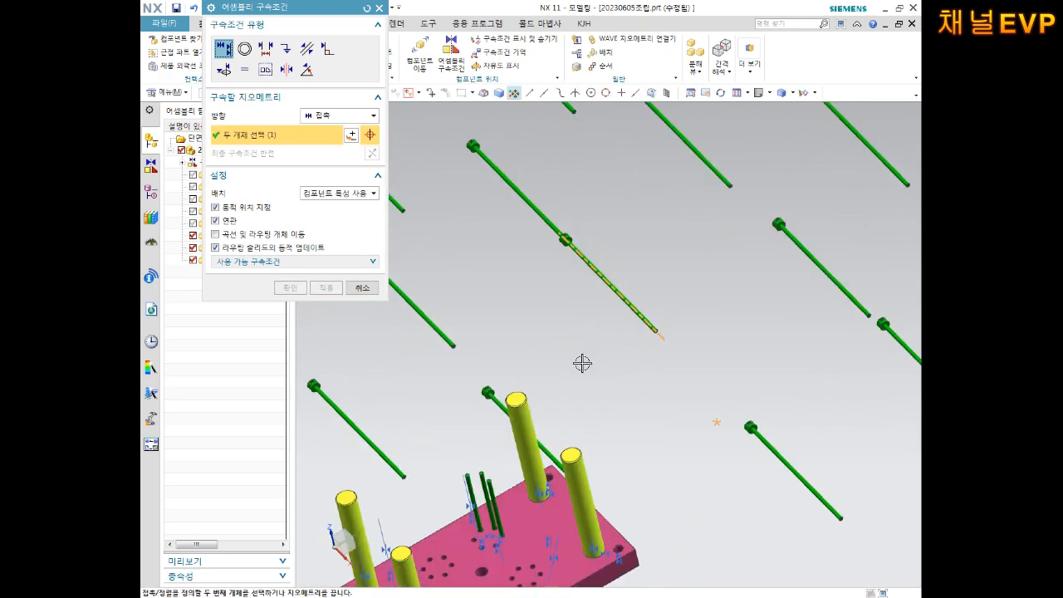
{"action": "scroll", "coordinate": [415, 387], "scroll_direction": "up", "scroll_amount": 6}
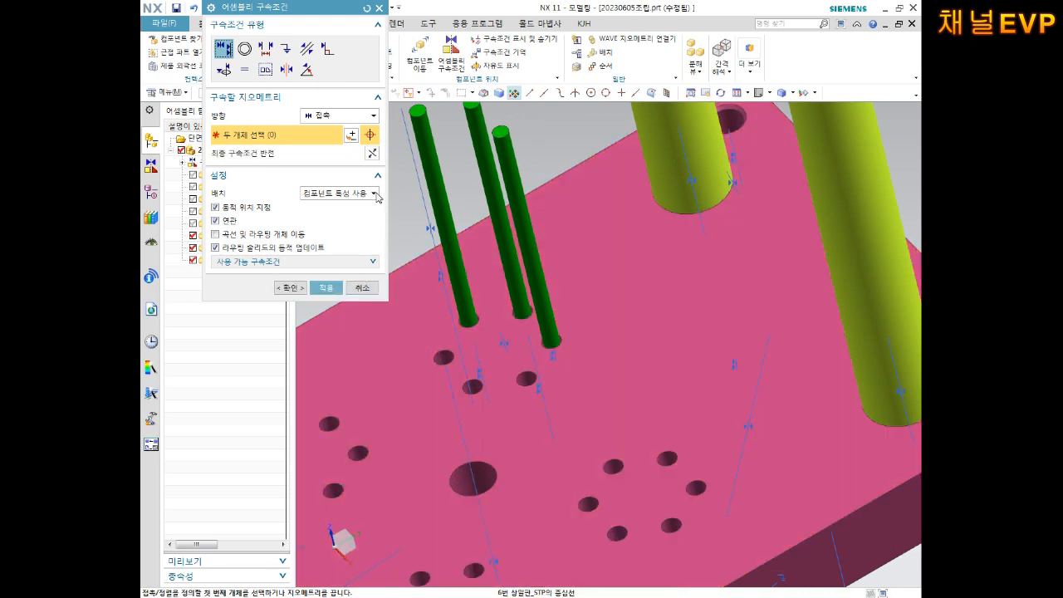
{"action": "left_click", "coordinate": [327, 288]}
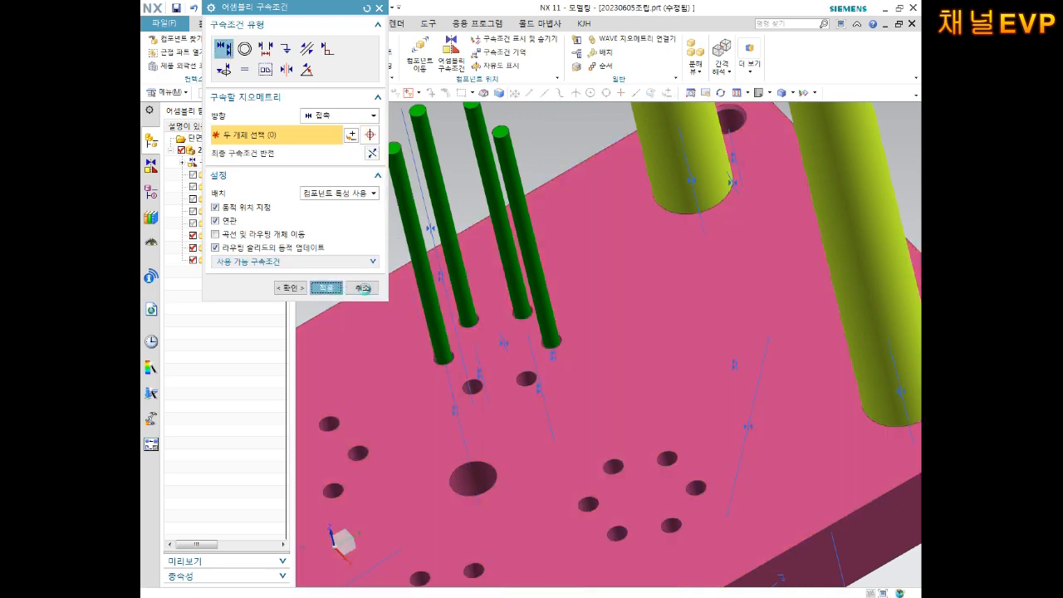
- Constrain a fifth ejector pin's centerline to the right one of the rear group's two free holes, reverse its direction and apply
{"action": "scroll", "coordinate": [457, 297], "scroll_direction": "down", "scroll_amount": 3}
{"action": "scroll", "coordinate": [626, 321], "scroll_direction": "up", "scroll_amount": 6}
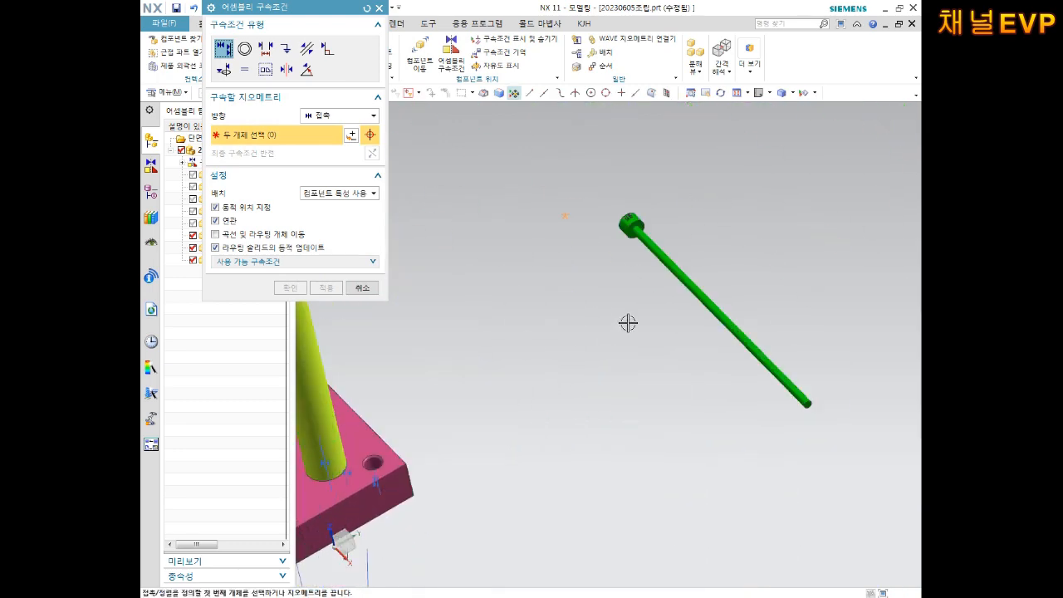
{"action": "left_click", "coordinate": [668, 270]}
{"action": "scroll", "coordinate": [640, 352], "scroll_direction": "down", "scroll_amount": 3}
{"action": "scroll", "coordinate": [615, 363], "scroll_direction": "up", "scroll_amount": 3}
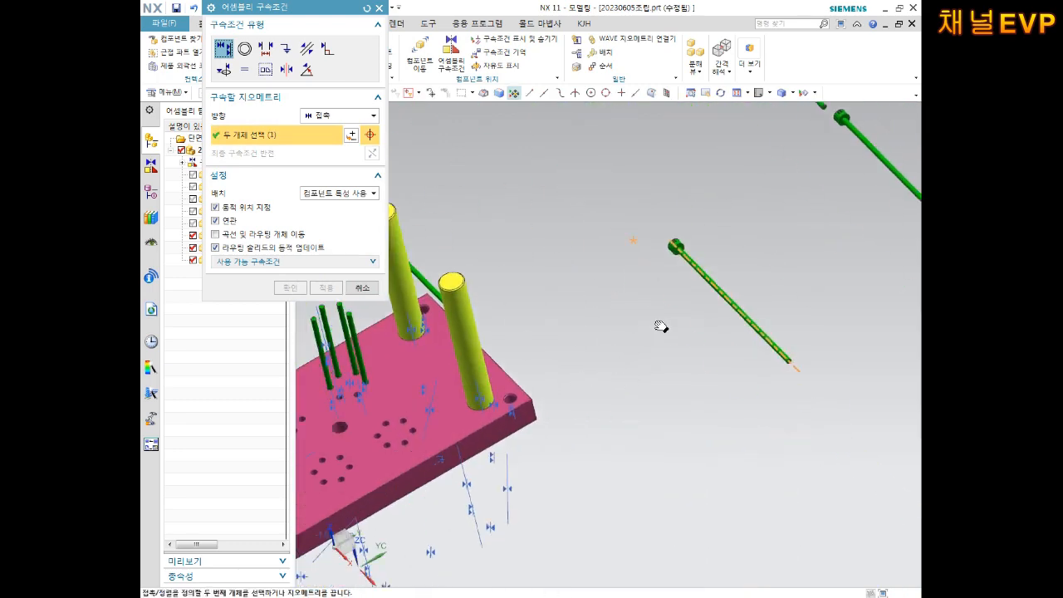
{"action": "scroll", "coordinate": [473, 301], "scroll_direction": "up", "scroll_amount": 5}
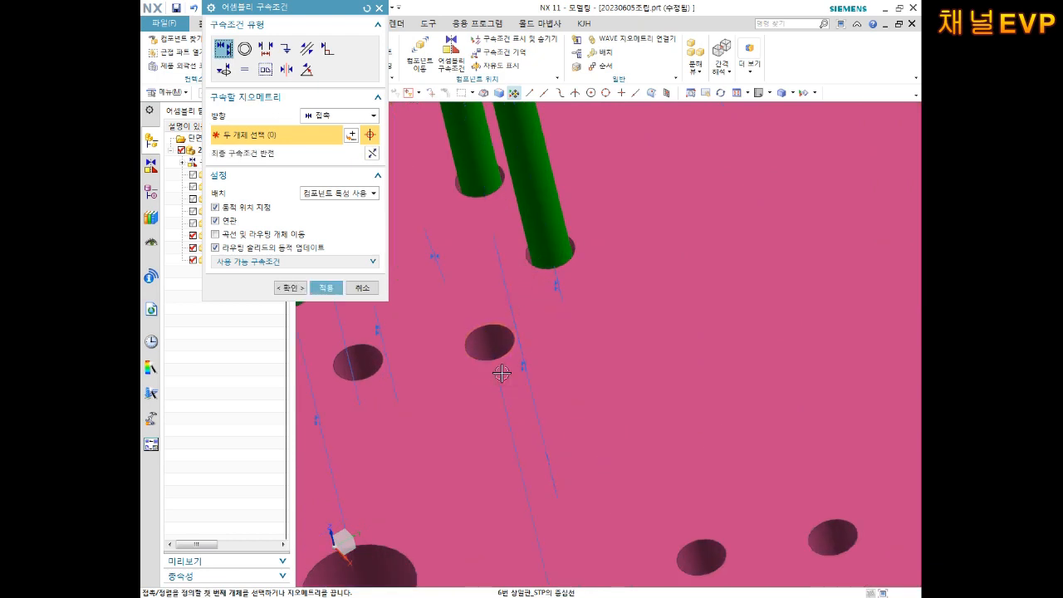
{"action": "scroll", "coordinate": [447, 247], "scroll_direction": "down", "scroll_amount": 2}
{"action": "left_click", "coordinate": [375, 154]}
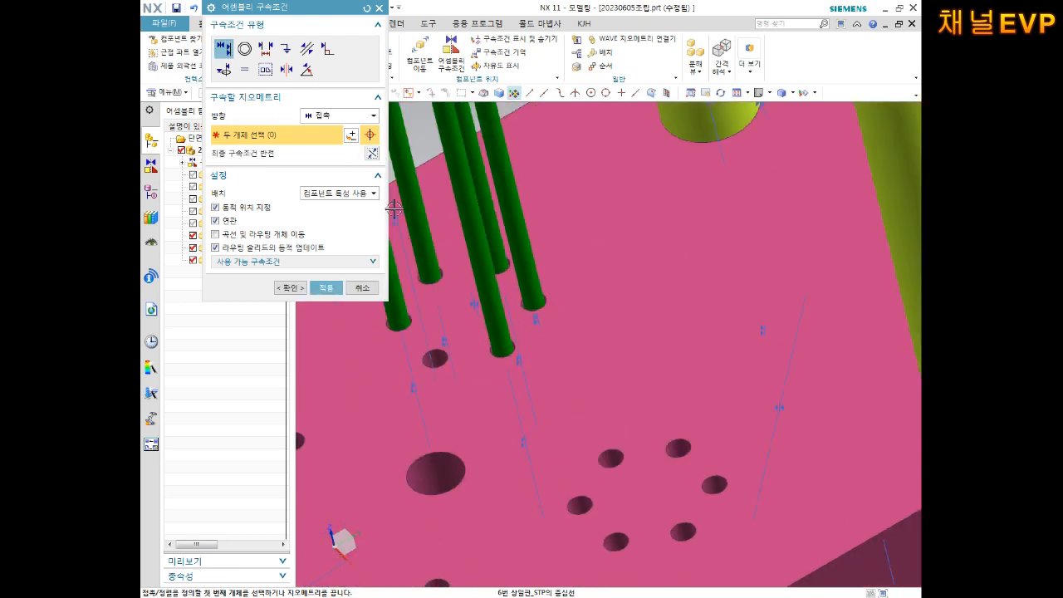
{"action": "left_click", "coordinate": [326, 288]}
- Constrain a sixth ejector pin's centerline to the last free hole of the rear six-hole group and close the constraint dialog
{"action": "scroll", "coordinate": [606, 215], "scroll_direction": "up", "scroll_amount": 5}
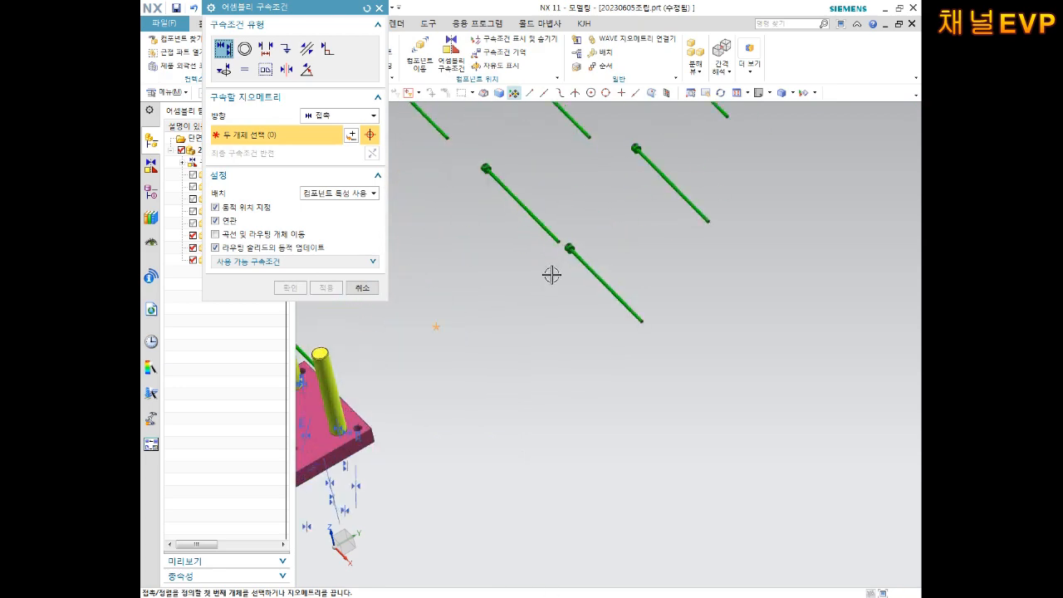
{"action": "scroll", "coordinate": [581, 270], "scroll_direction": "down", "scroll_amount": 5}
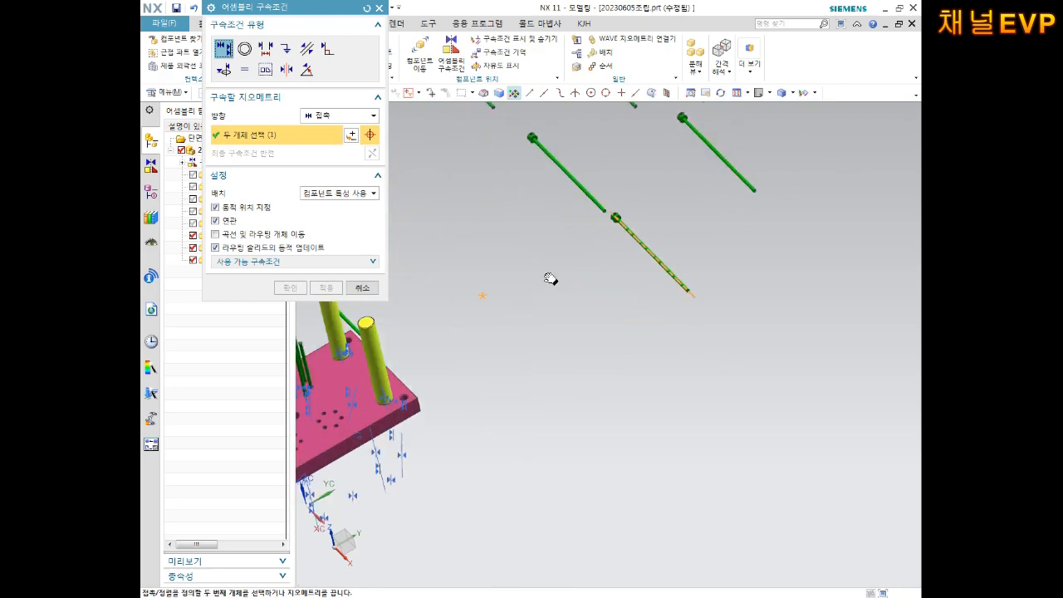
{"action": "scroll", "coordinate": [433, 458], "scroll_direction": "up", "scroll_amount": 6}
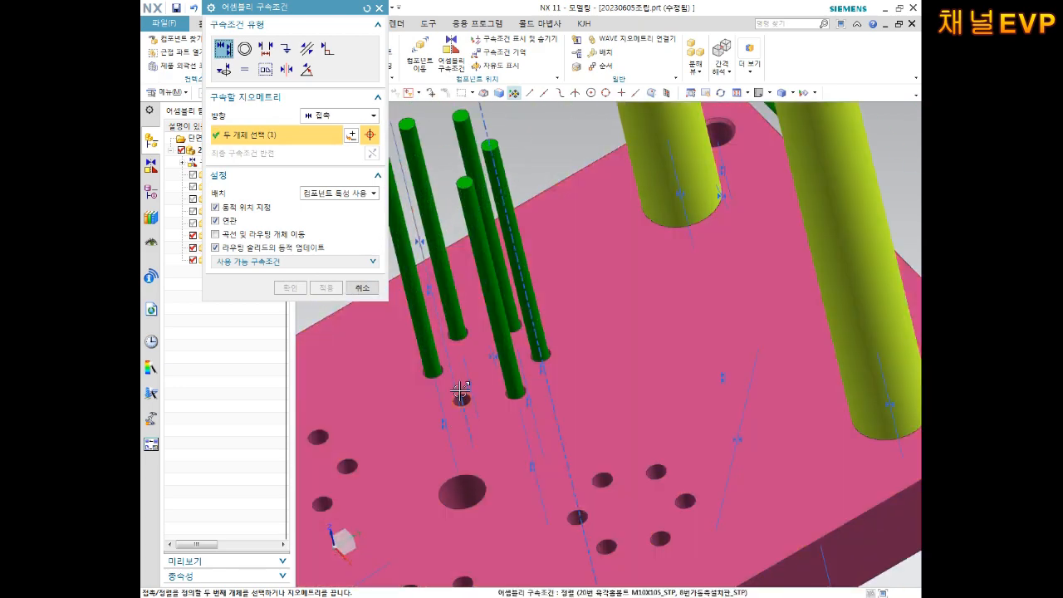
{"action": "scroll", "coordinate": [488, 372], "scroll_direction": "down", "scroll_amount": 6}
{"action": "middle_click_drag", "start_coordinate": [490, 382], "coordinate": [503, 287]}
{"action": "scroll", "coordinate": [491, 435], "scroll_direction": "up", "scroll_amount": 3}
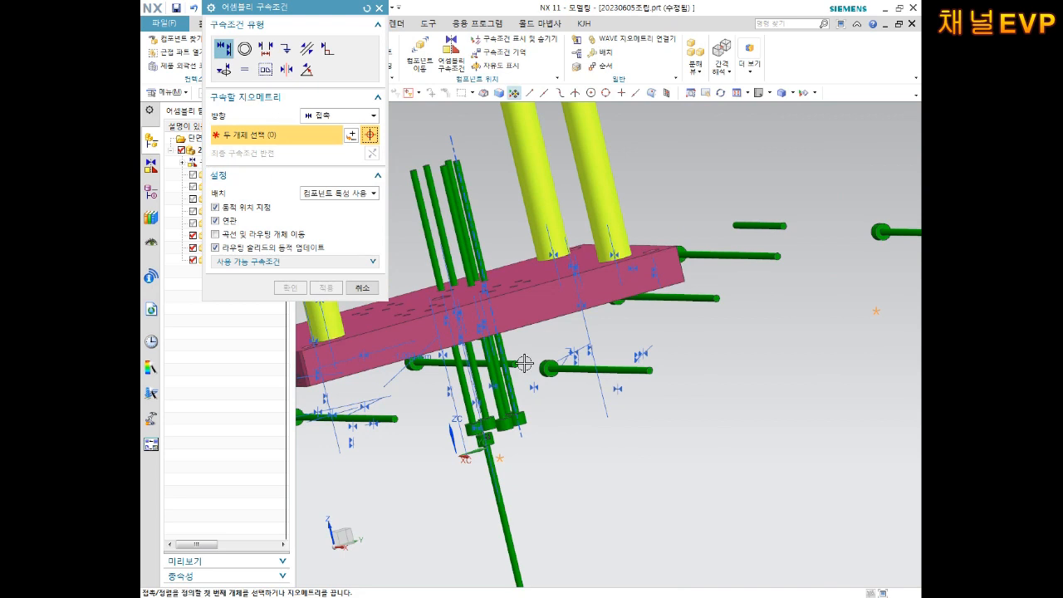
{"action": "middle_click_drag", "start_coordinate": [516, 388], "coordinate": [290, 284]}
{"action": "scroll", "coordinate": [502, 362], "scroll_direction": "down", "scroll_amount": 5}
{"action": "left_click", "coordinate": [364, 287]}
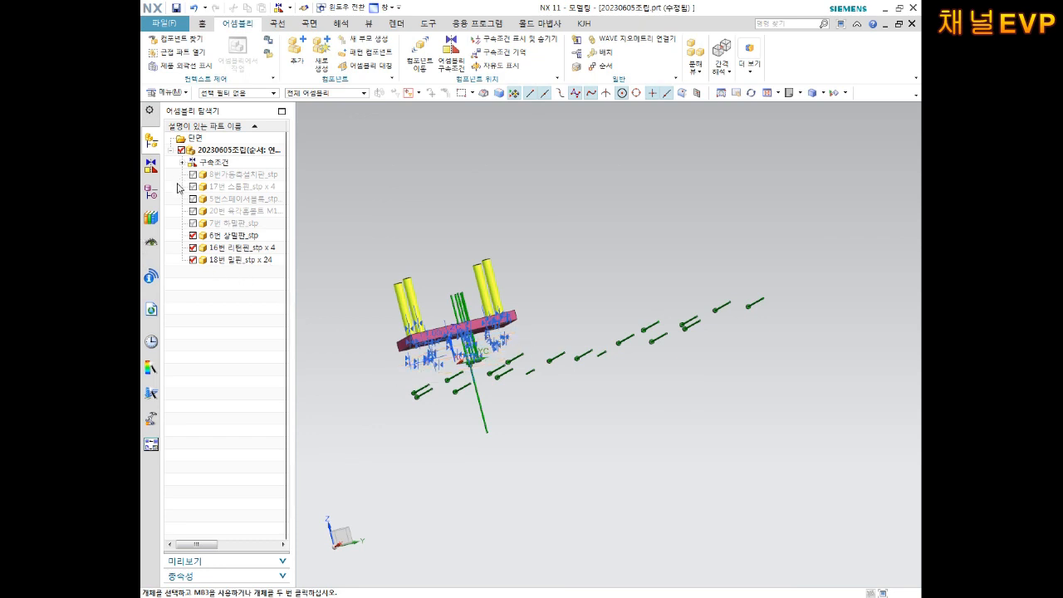
- Find the last 18번 밀핀 constraint among the assembly constraints and reverse it so the sixth pin flips direction
{"action": "left_click", "coordinate": [151, 165]}
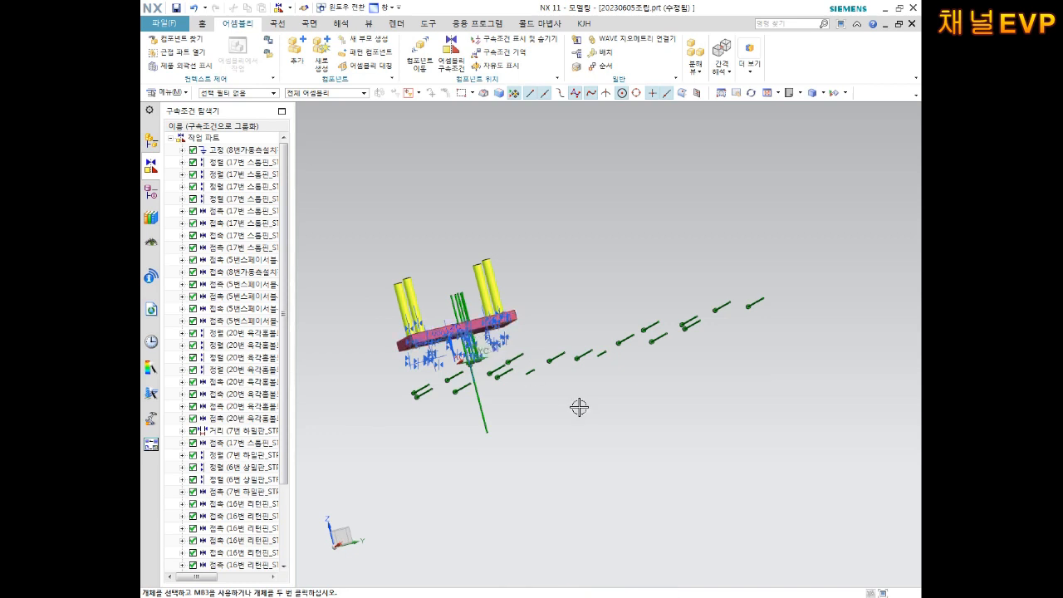
{"action": "scroll", "coordinate": [432, 321], "scroll_direction": "up", "scroll_amount": 3}
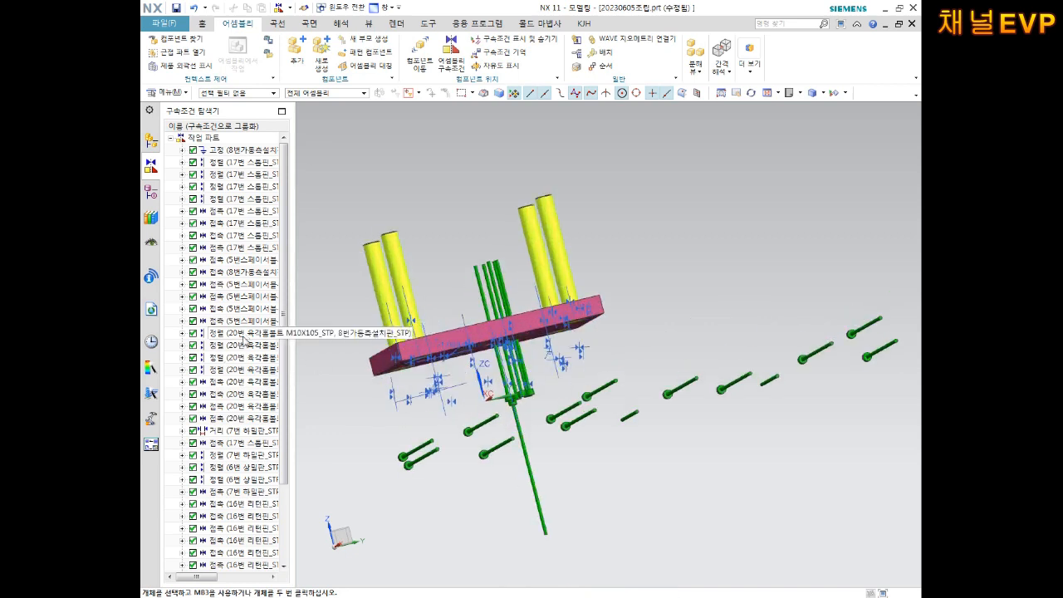
{"action": "scroll", "coordinate": [257, 436], "scroll_direction": "down", "scroll_amount": 3}
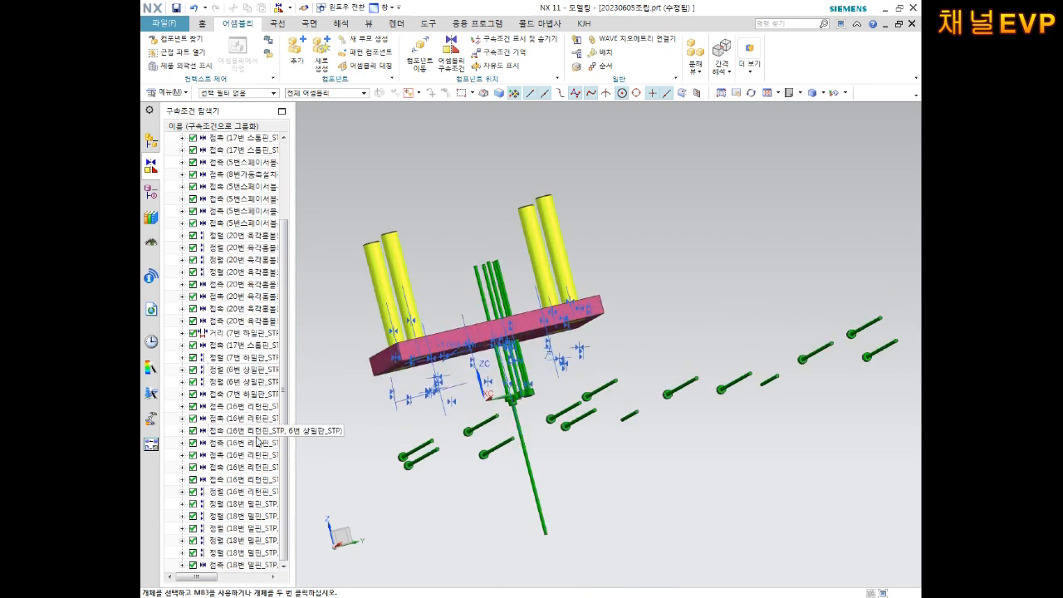
{"action": "left_click", "coordinate": [237, 567]}
{"action": "scroll", "coordinate": [500, 406], "scroll_direction": "up", "scroll_amount": 2}
{"action": "middle_click_drag", "start_coordinate": [420, 453], "coordinate": [452, 368], "text": "shift"}
{"action": "right_click", "coordinate": [241, 564]}
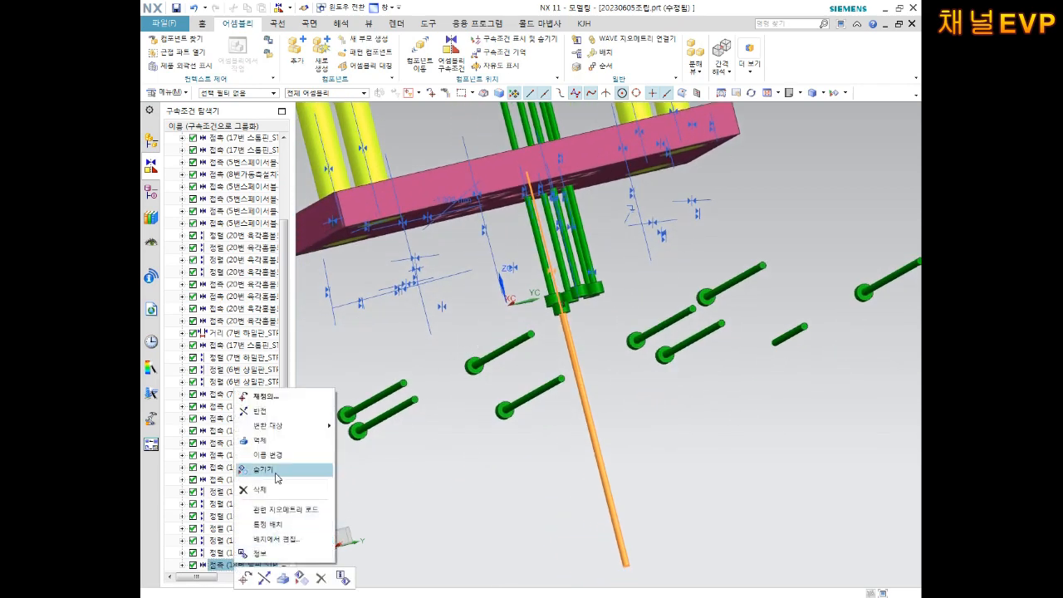
{"action": "left_click", "coordinate": [262, 408]}
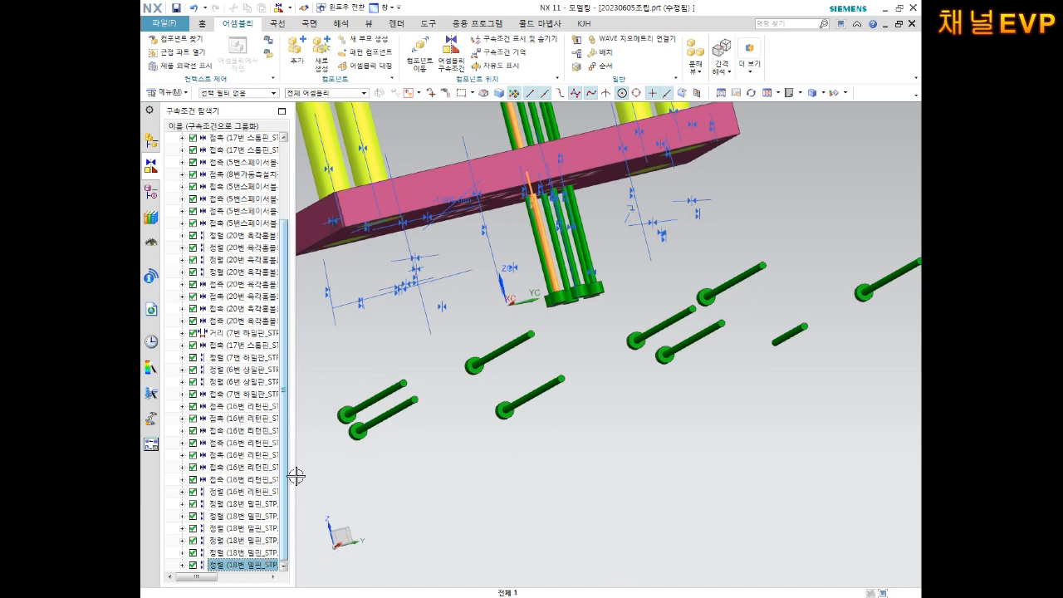
- Constrain a seventh ejector pin's centerline to the rear-right hole of the plate's right six-hole group, reverse its direction and apply
{"action": "middle_click_drag", "start_coordinate": [548, 349], "coordinate": [625, 367]}
{"action": "scroll", "coordinate": [624, 367], "scroll_direction": "up", "scroll_amount": 4}
{"action": "scroll", "coordinate": [636, 429], "scroll_direction": "down", "scroll_amount": 4}
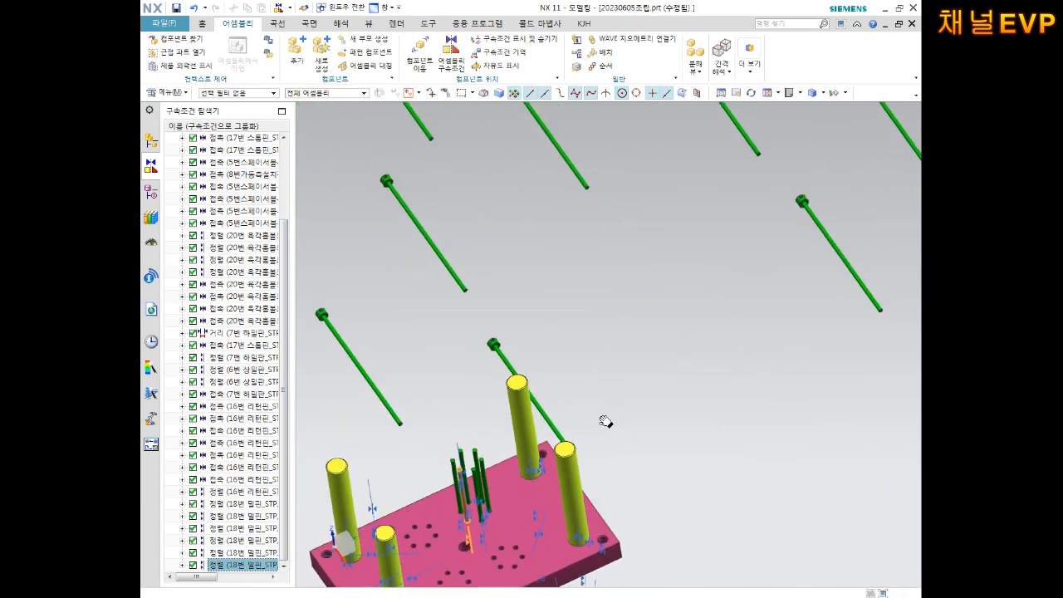
{"action": "scroll", "coordinate": [684, 358], "scroll_direction": "down", "scroll_amount": 4}
{"action": "scroll", "coordinate": [598, 375], "scroll_direction": "up", "scroll_amount": 1}
{"action": "scroll", "coordinate": [583, 178], "scroll_direction": "up", "scroll_amount": 5}
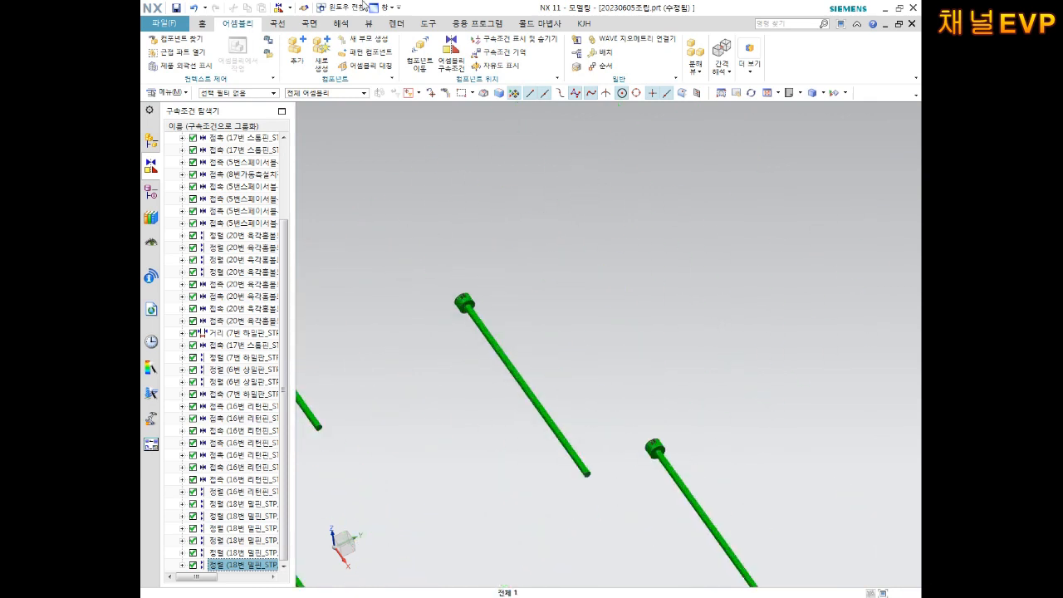
{"action": "scroll", "coordinate": [498, 349], "scroll_direction": "up", "scroll_amount": 3}
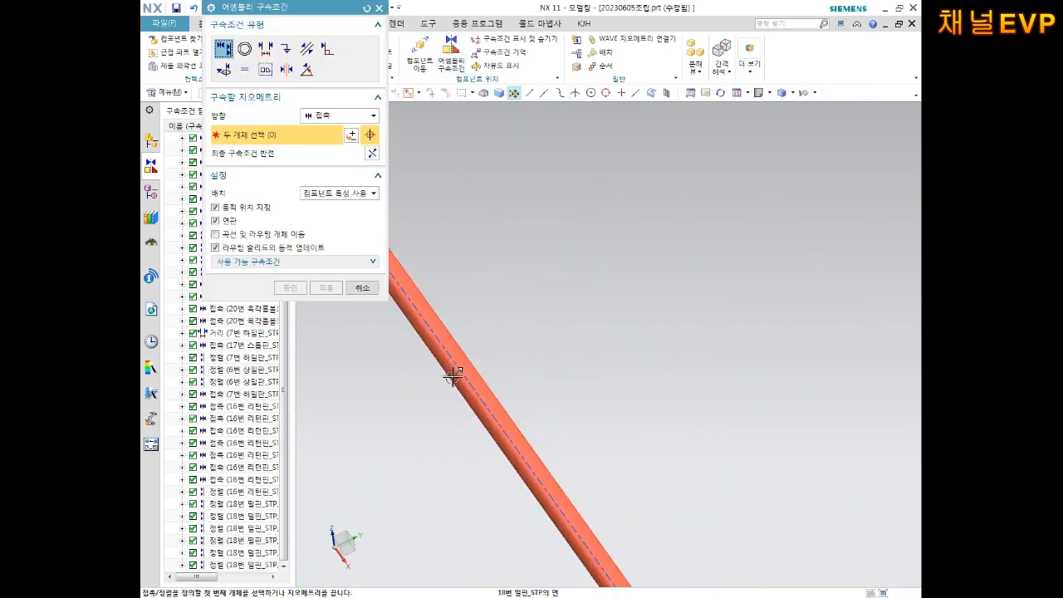
{"action": "scroll", "coordinate": [466, 403], "scroll_direction": "down", "scroll_amount": 6}
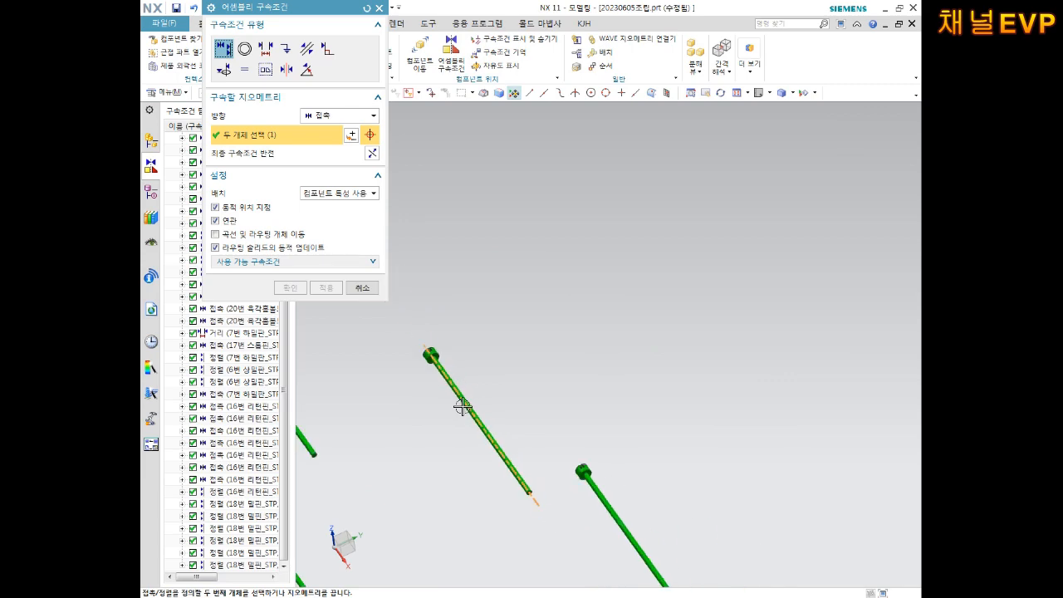
{"action": "middle_click_drag", "start_coordinate": [558, 409], "coordinate": [621, 226], "text": "shift"}
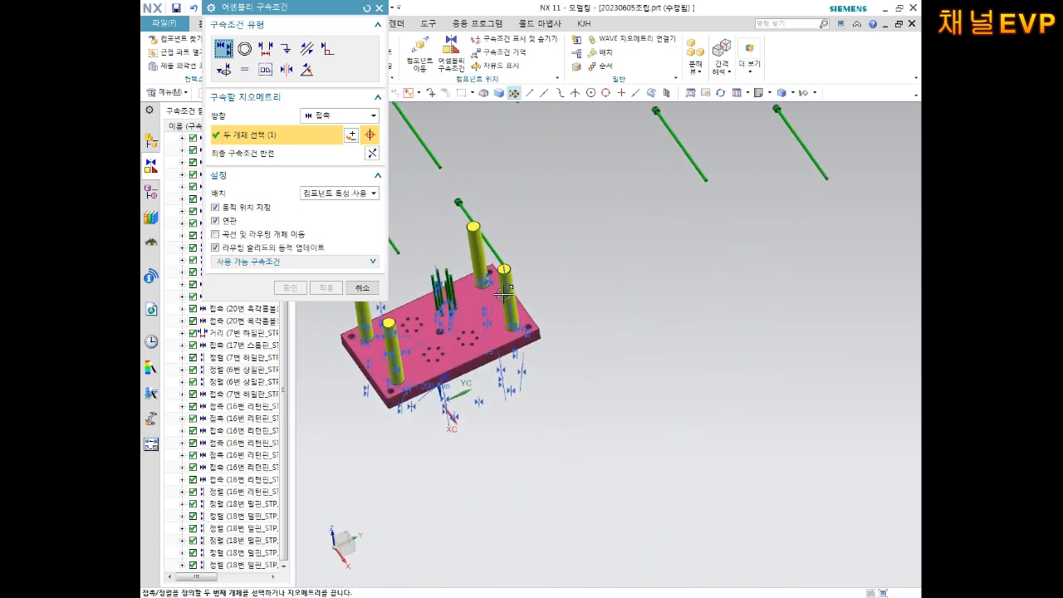
{"action": "scroll", "coordinate": [498, 307], "scroll_direction": "up", "scroll_amount": 8}
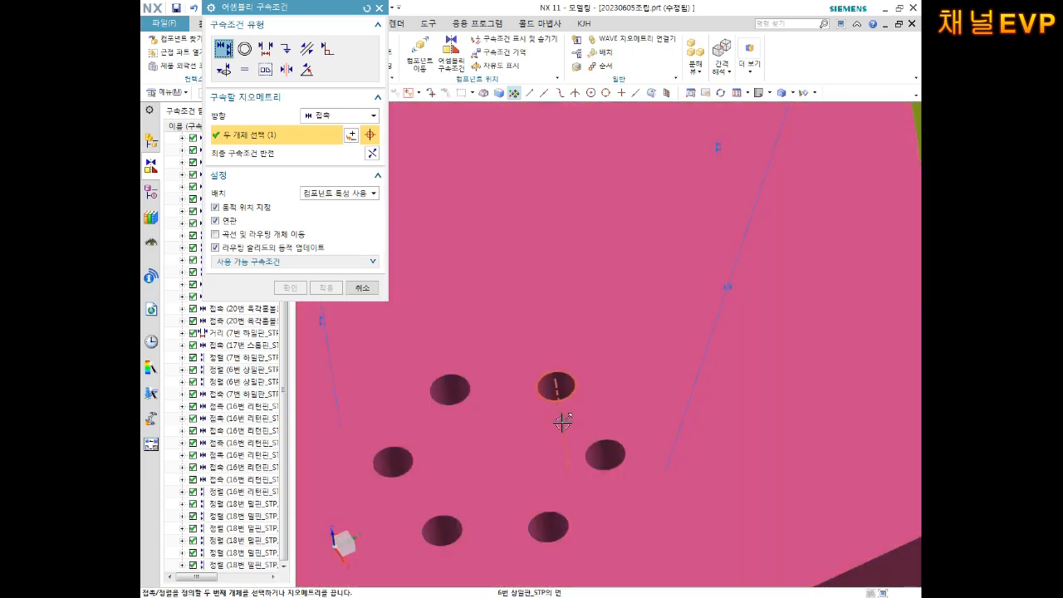
{"action": "scroll", "coordinate": [564, 421], "scroll_direction": "down", "scroll_amount": 8}
{"action": "scroll", "coordinate": [485, 238], "scroll_direction": "up", "scroll_amount": 3}
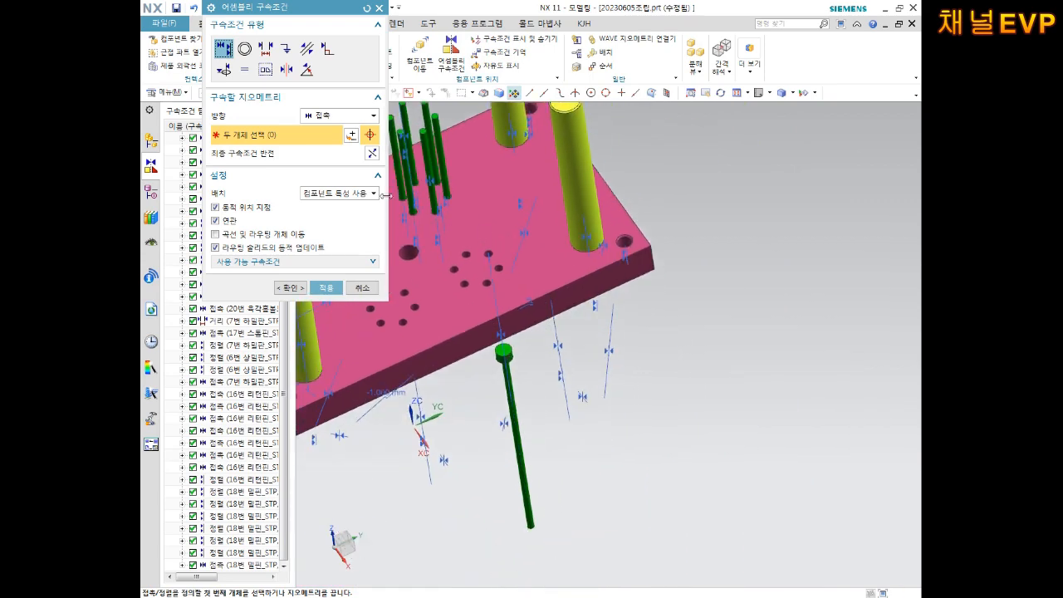
{"action": "left_click", "coordinate": [374, 157]}
{"action": "left_click", "coordinate": [326, 287]}
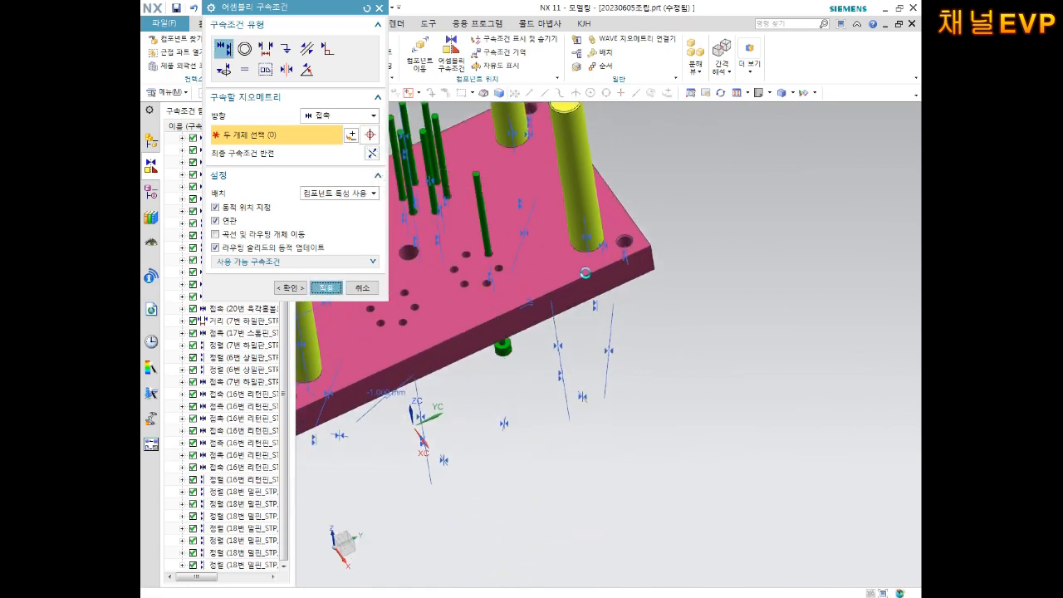
- Constrain an eighth ejector pin's centerline to the rear-left hole of the right six-hole group, reverse its direction and apply
{"action": "scroll", "coordinate": [587, 276], "scroll_direction": "down", "scroll_amount": 5}
{"action": "middle_click_drag", "start_coordinate": [689, 207], "coordinate": [609, 349], "text": "shift"}
{"action": "scroll", "coordinate": [615, 270], "scroll_direction": "up", "scroll_amount": 7}
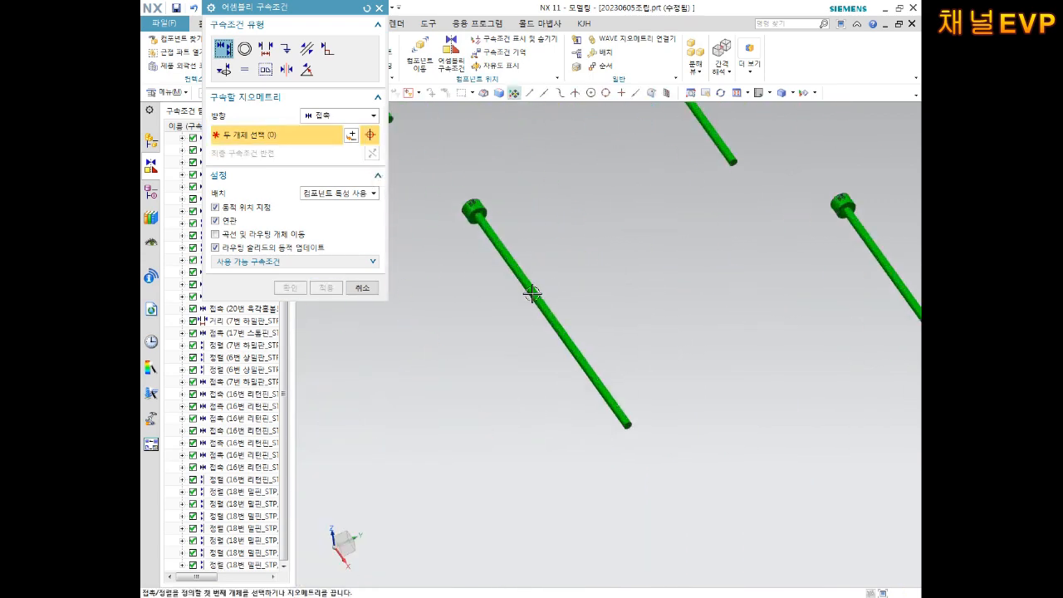
{"action": "scroll", "coordinate": [534, 297], "scroll_direction": "up", "scroll_amount": 3}
{"action": "scroll", "coordinate": [515, 347], "scroll_direction": "down", "scroll_amount": 5}
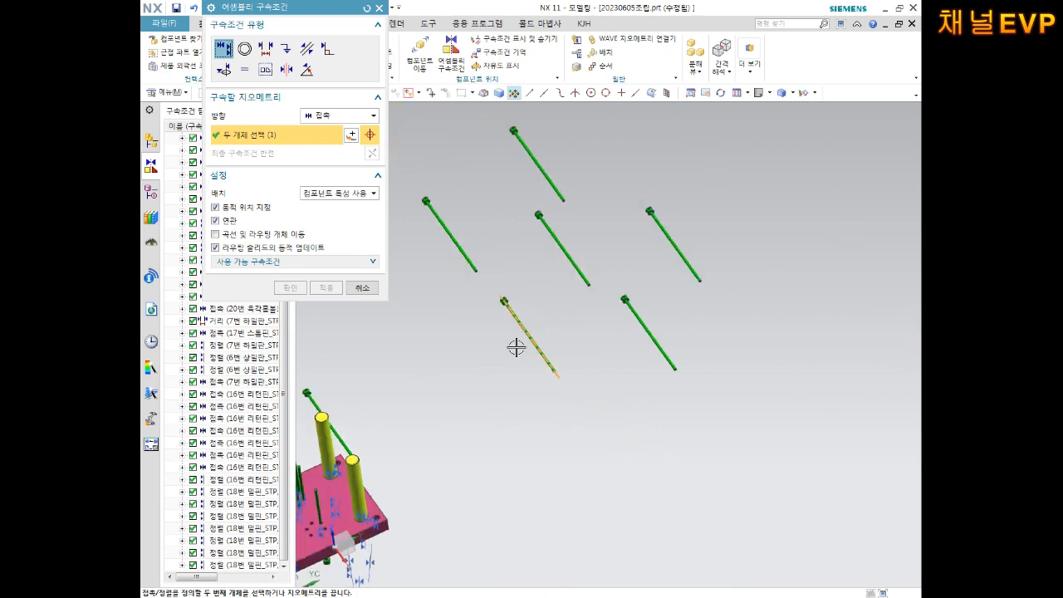
{"action": "scroll", "coordinate": [483, 305], "scroll_direction": "up", "scroll_amount": 10}
{"action": "scroll", "coordinate": [484, 304], "scroll_direction": "up", "scroll_amount": 4}
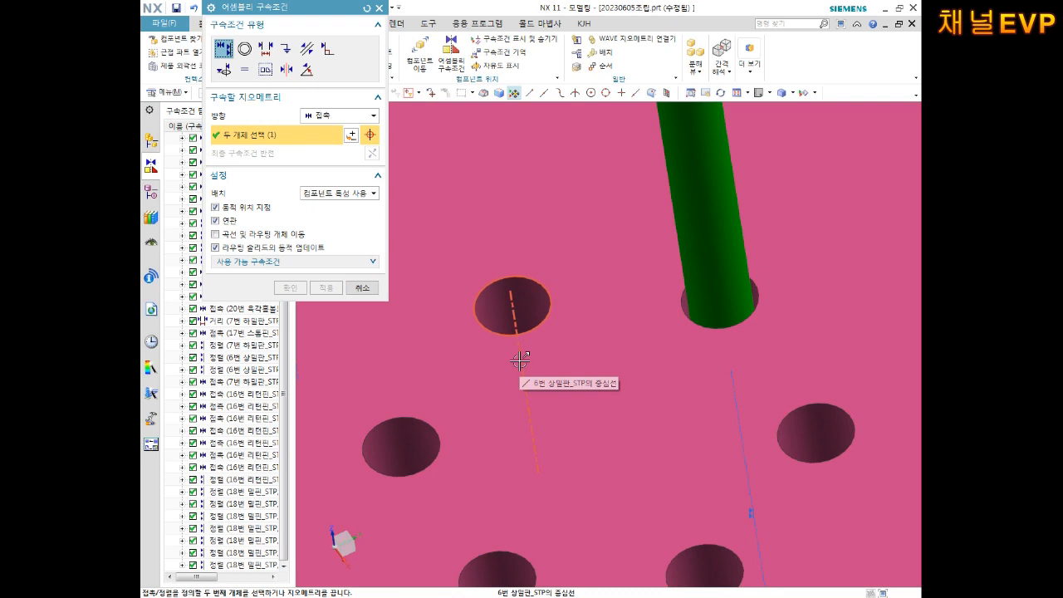
{"action": "left_click", "coordinate": [519, 359]}
{"action": "scroll", "coordinate": [506, 353], "scroll_direction": "down", "scroll_amount": 6}
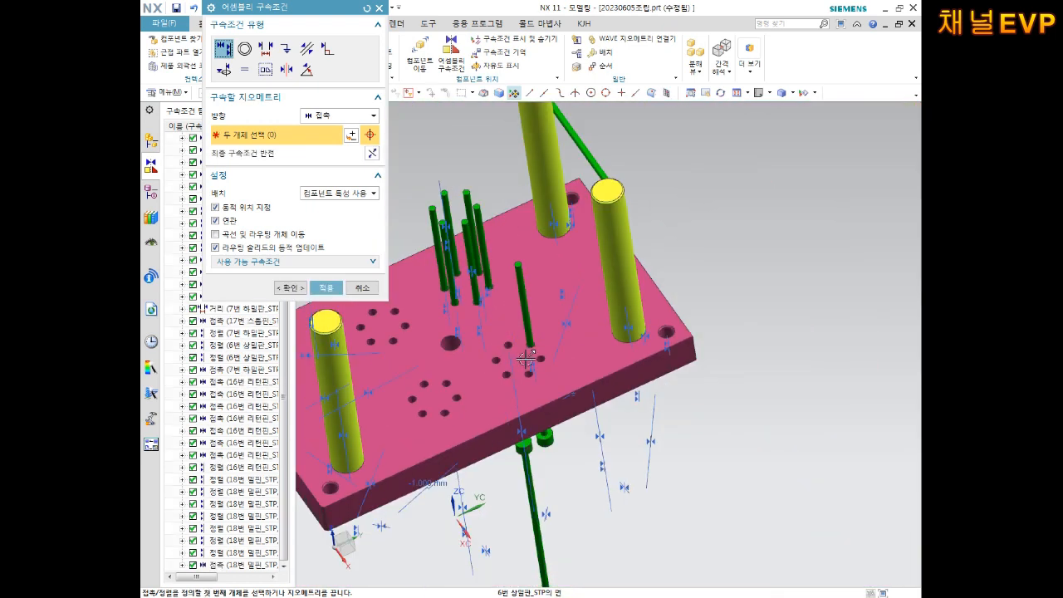
{"action": "left_click", "coordinate": [327, 288]}
{"action": "middle_click_drag", "start_coordinate": [743, 190], "coordinate": [759, 297], "text": "shift"}
{"action": "scroll", "coordinate": [641, 224], "scroll_direction": "up", "scroll_amount": 4}
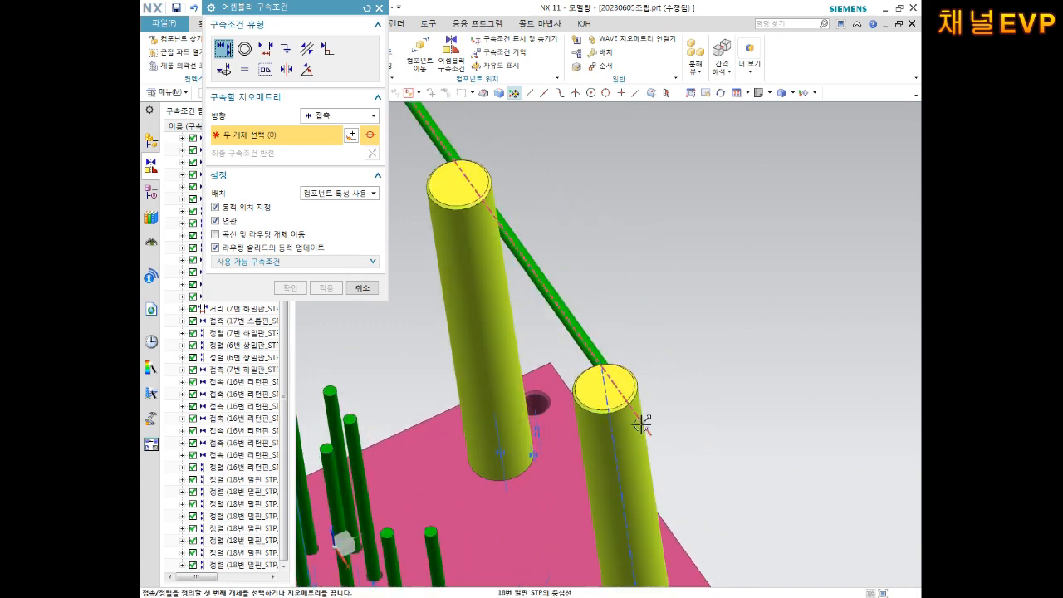
{"action": "scroll", "coordinate": [682, 399], "scroll_direction": "down", "scroll_amount": 3}
{"action": "scroll", "coordinate": [612, 315], "scroll_direction": "up", "scroll_amount": 6}
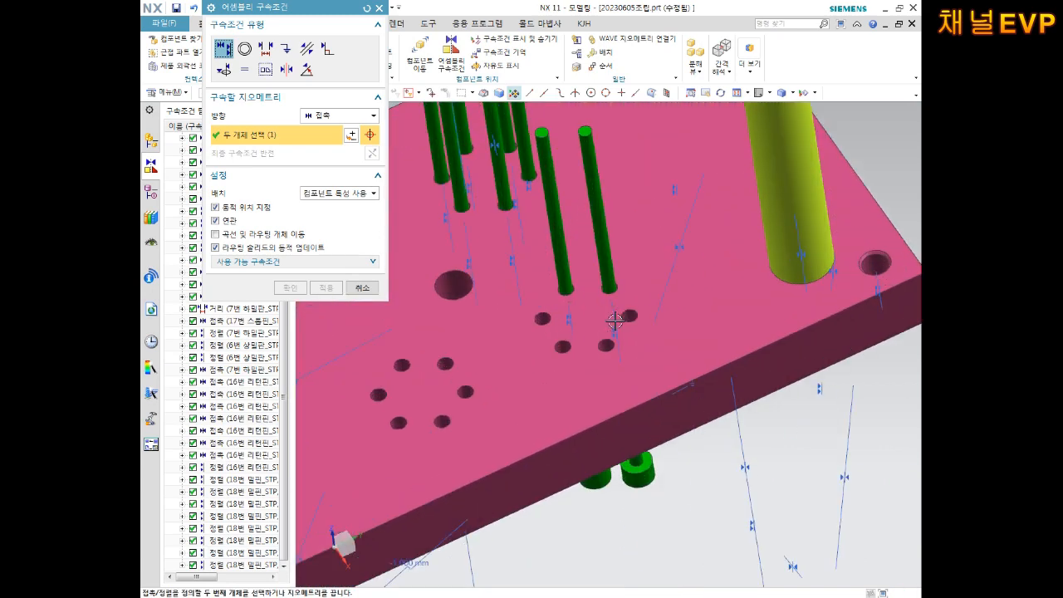
{"action": "left_click", "coordinate": [521, 343]}
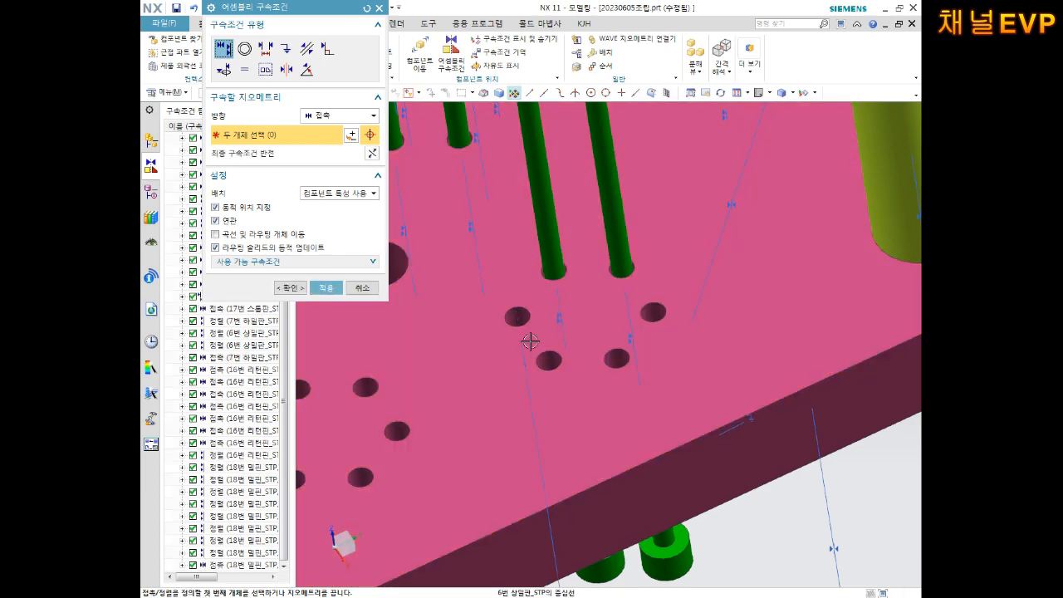
{"action": "scroll", "coordinate": [529, 342], "scroll_direction": "down", "scroll_amount": 3}
{"action": "middle_click_drag", "start_coordinate": [552, 317], "coordinate": [553, 240], "text": "shift"}
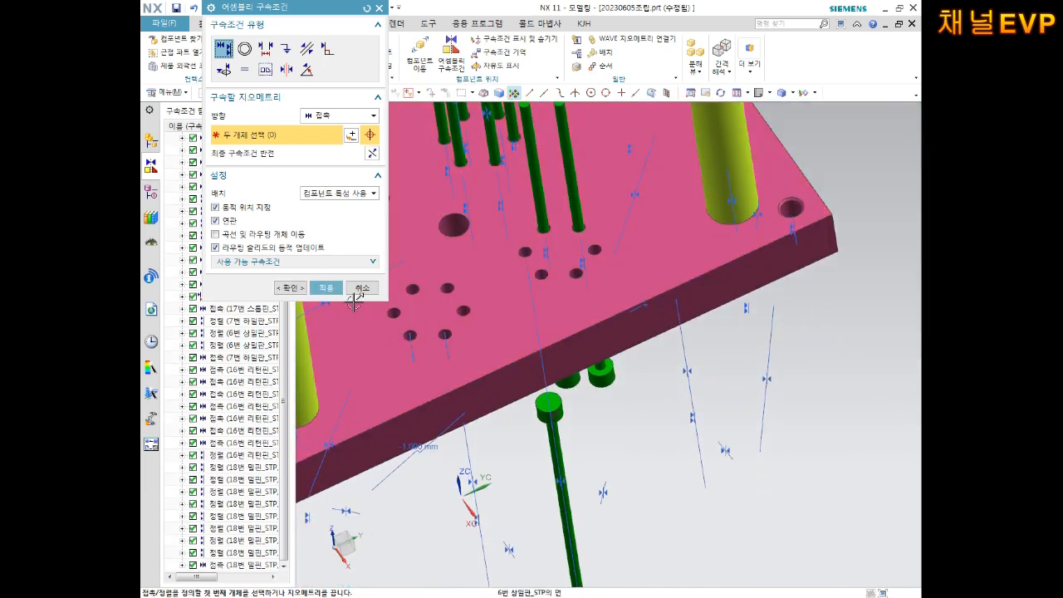
{"action": "left_click", "coordinate": [361, 288]}
{"action": "left_click", "coordinate": [449, 324]}
{"action": "middle_click_drag", "start_coordinate": [499, 332], "coordinate": [634, 376]}
- Constrain a ninth ejector pin's centerline to the leftmost hole of the right six-hole group, reverse its direction and apply
{"action": "left_click", "coordinate": [451, 48]}
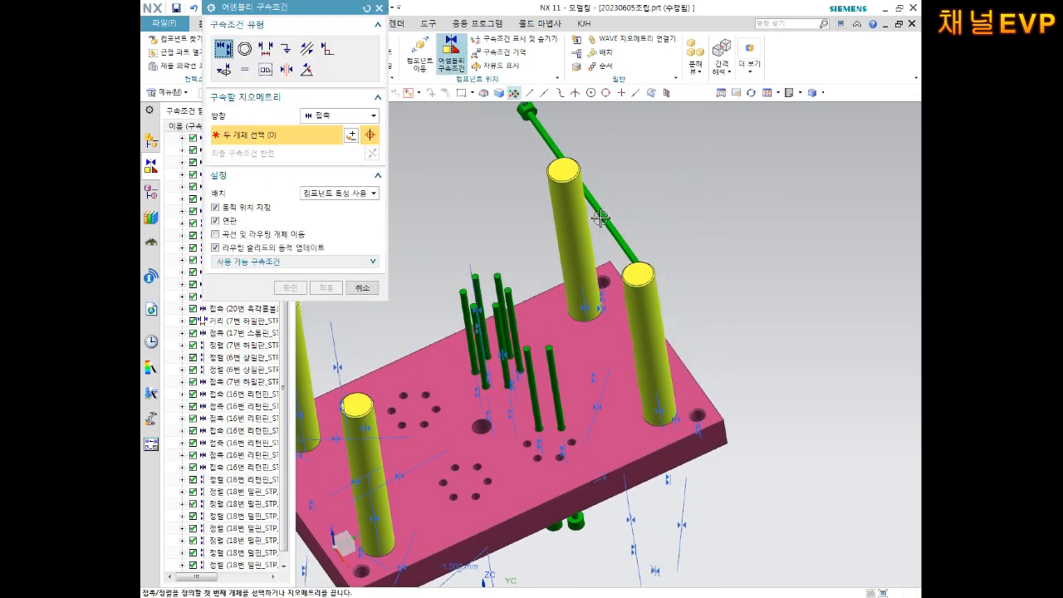
{"action": "scroll", "coordinate": [610, 226], "scroll_direction": "up", "scroll_amount": 3}
{"action": "middle_click_drag", "start_coordinate": [616, 294], "coordinate": [548, 242]}
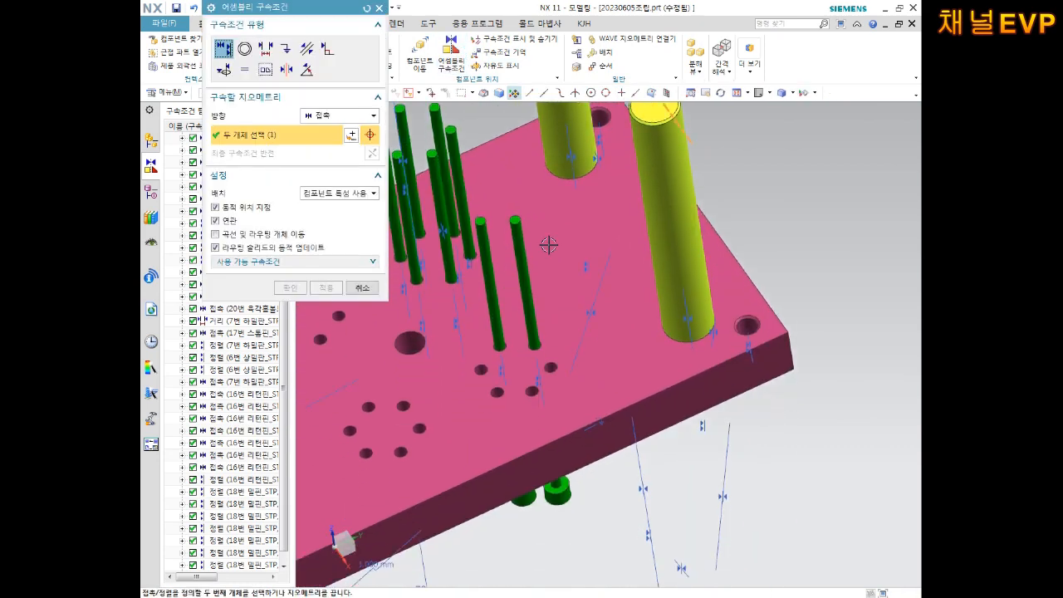
{"action": "scroll", "coordinate": [484, 316], "scroll_direction": "up", "scroll_amount": 5}
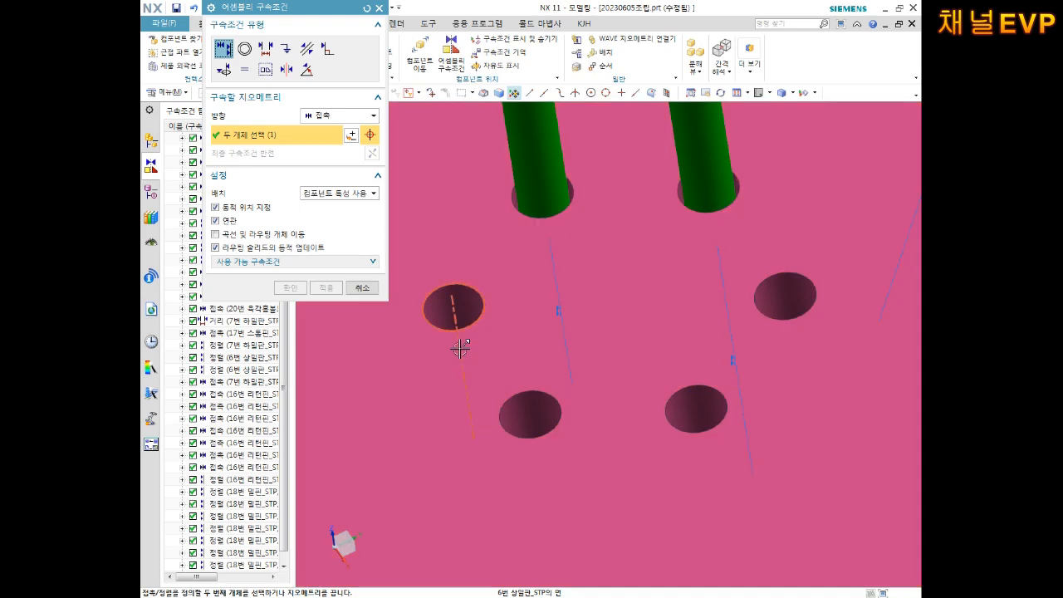
{"action": "left_click", "coordinate": [469, 337]}
{"action": "middle_click_drag", "start_coordinate": [495, 332], "coordinate": [501, 225], "text": "shift"}
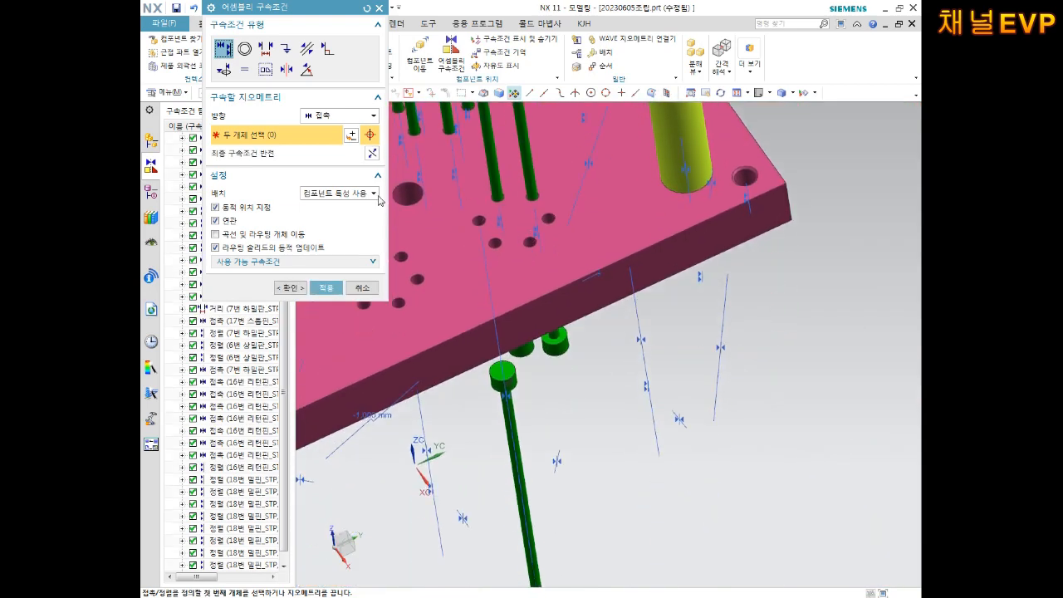
{"action": "left_click", "coordinate": [372, 152]}
{"action": "left_click", "coordinate": [325, 289]}
- Constrain a tenth ejector pin's centerline to the rightmost hole of the right six-hole group, reverse its direction and apply
{"action": "middle_click_drag", "start_coordinate": [641, 272], "coordinate": [584, 437]}
{"action": "scroll", "coordinate": [623, 372], "scroll_direction": "down", "scroll_amount": 5}
{"action": "scroll", "coordinate": [503, 406], "scroll_direction": "up", "scroll_amount": 4}
{"action": "scroll", "coordinate": [742, 391], "scroll_direction": "up", "scroll_amount": 3}
{"action": "middle_click_drag", "start_coordinate": [795, 325], "coordinate": [587, 327], "text": "shift"}
{"action": "scroll", "coordinate": [585, 328], "scroll_direction": "up", "scroll_amount": 4}
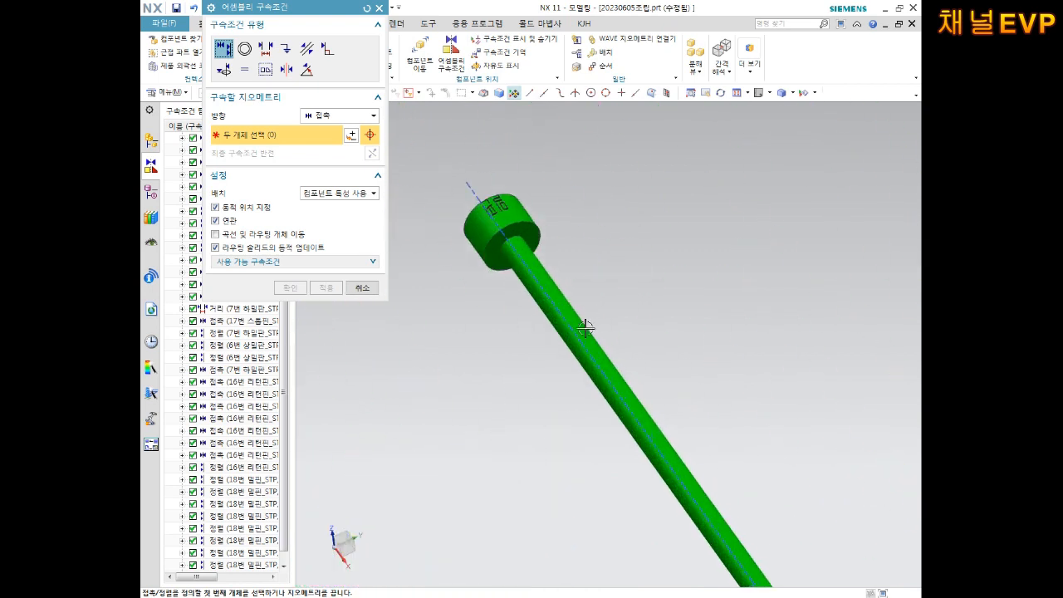
{"action": "scroll", "coordinate": [570, 366], "scroll_direction": "down", "scroll_amount": 3}
{"action": "middle_click_drag", "start_coordinate": [543, 401], "coordinate": [659, 219], "text": "shift"}
{"action": "scroll", "coordinate": [504, 364], "scroll_direction": "up", "scroll_amount": 3}
{"action": "scroll", "coordinate": [504, 364], "scroll_direction": "up", "scroll_amount": 6}
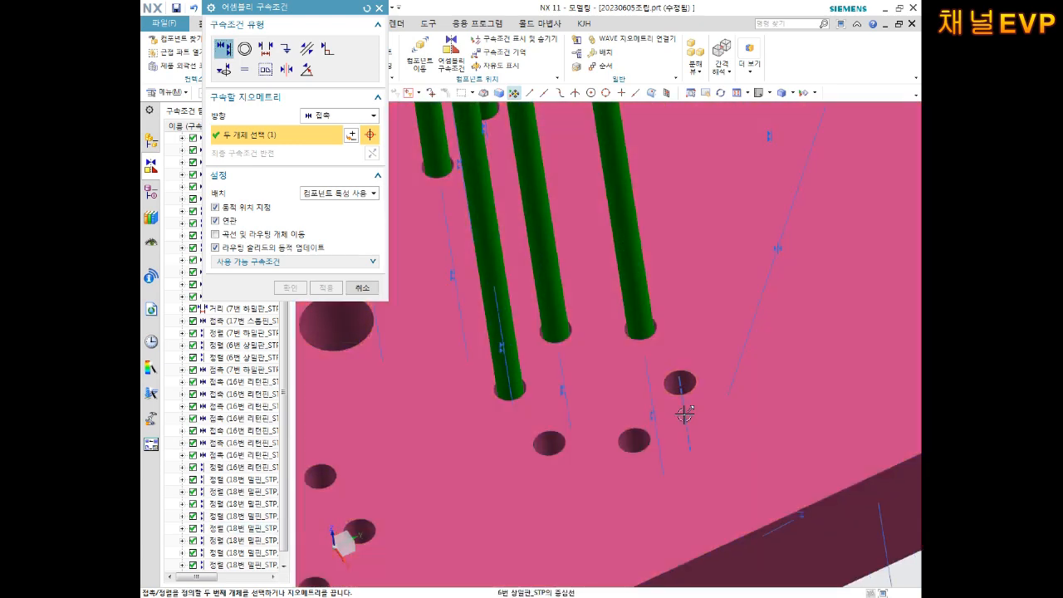
{"action": "left_click", "coordinate": [683, 413]}
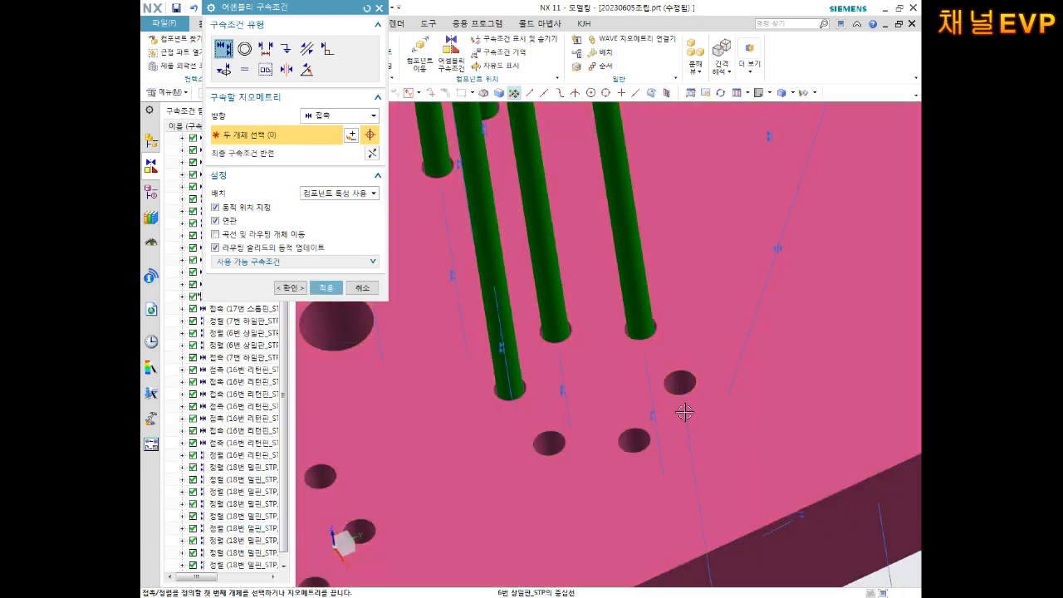
{"action": "scroll", "coordinate": [684, 412], "scroll_direction": "down", "scroll_amount": 5}
{"action": "middle_click_drag", "start_coordinate": [559, 362], "coordinate": [413, 234], "text": "shift"}
{"action": "left_click", "coordinate": [374, 155]}
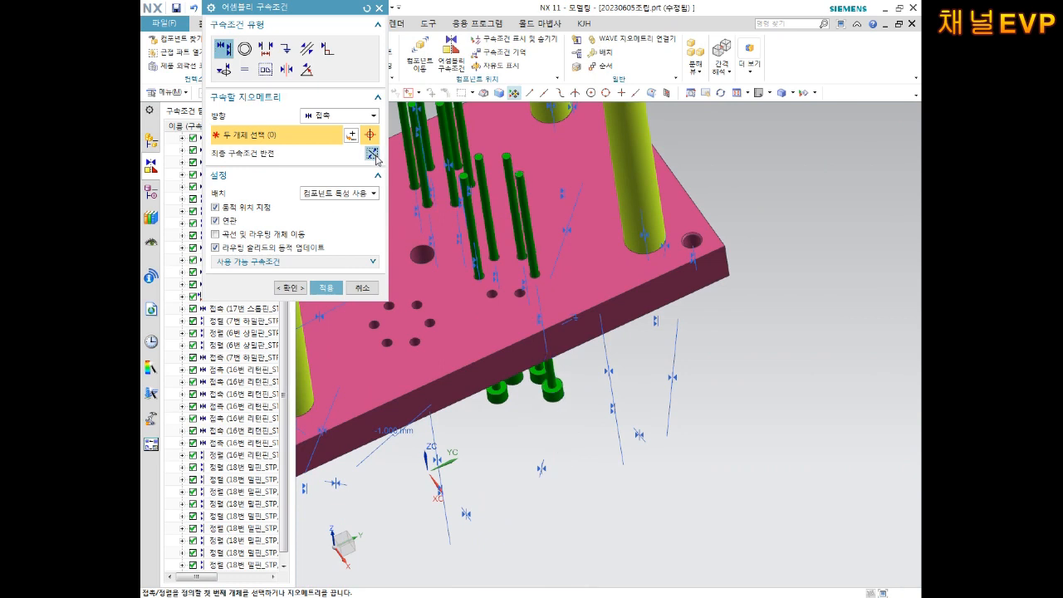
- Constrain an eleventh ejector pin's centerline to the front-right hole of the right six-hole group, reverse its direction and apply
{"action": "scroll", "coordinate": [662, 293], "scroll_direction": "down", "scroll_amount": 6}
{"action": "middle_click_drag", "start_coordinate": [747, 178], "coordinate": [631, 352], "text": "shift"}
{"action": "scroll", "coordinate": [700, 275], "scroll_direction": "up", "scroll_amount": 7}
{"action": "left_click", "coordinate": [714, 304]}
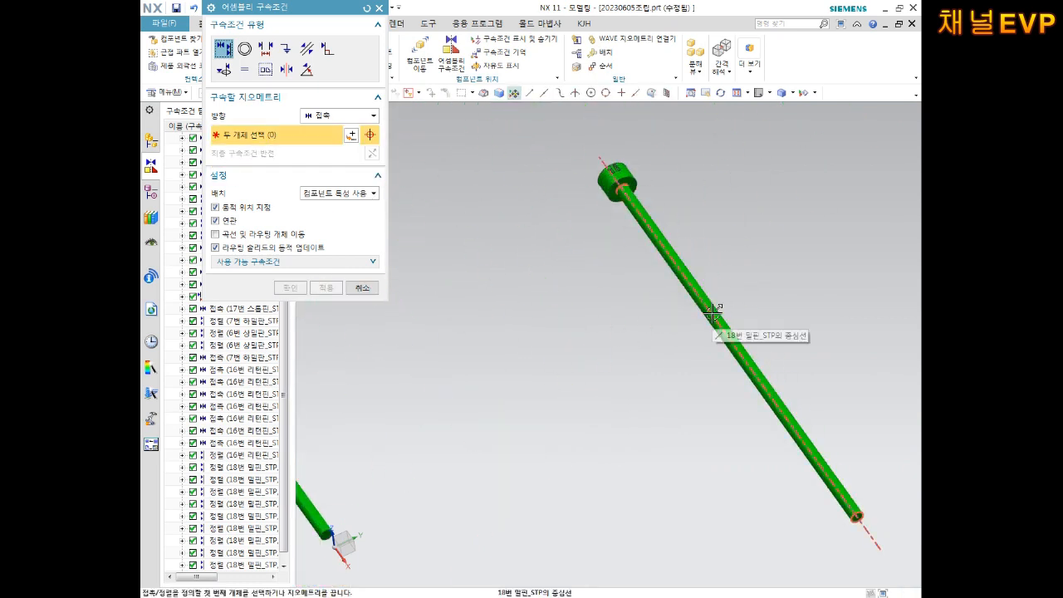
{"action": "scroll", "coordinate": [690, 317], "scroll_direction": "down", "scroll_amount": 5}
{"action": "middle_click_drag", "start_coordinate": [669, 327], "coordinate": [728, 200], "text": "shift"}
{"action": "scroll", "coordinate": [363, 480], "scroll_direction": "up", "scroll_amount": 6}
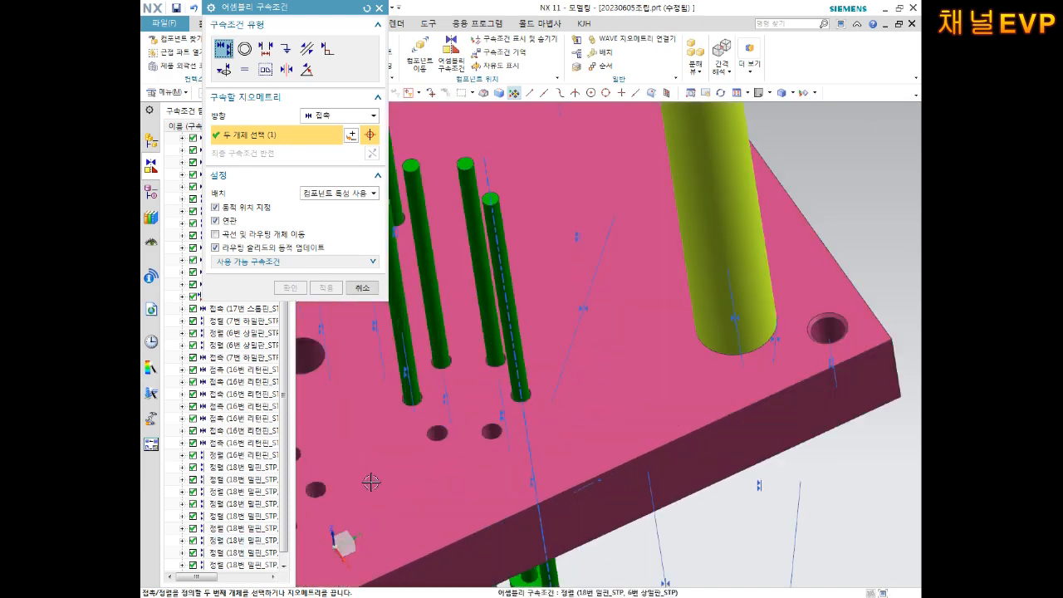
{"action": "scroll", "coordinate": [456, 456], "scroll_direction": "up", "scroll_amount": 5}
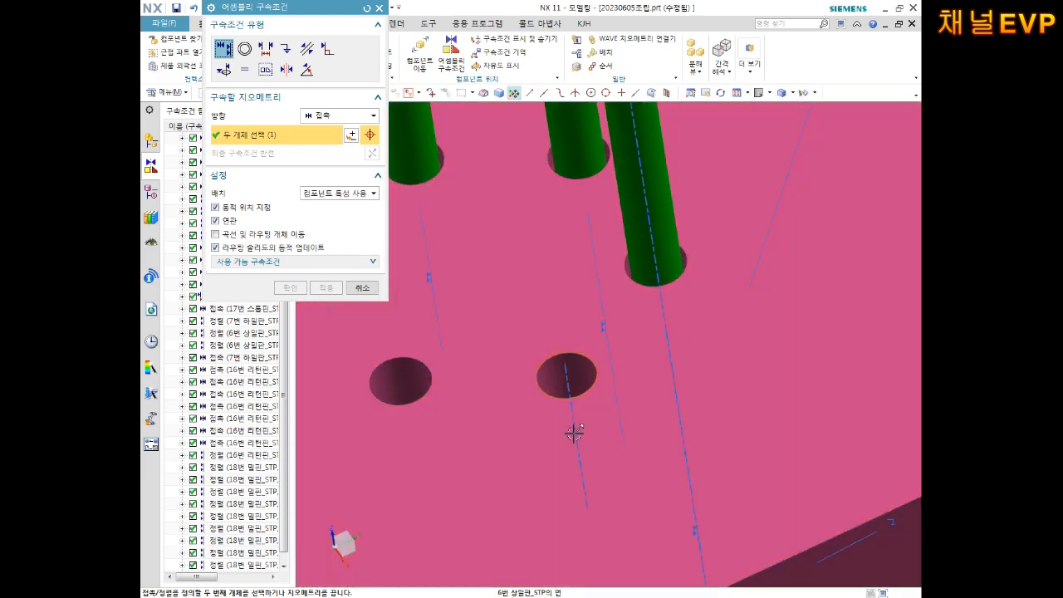
{"action": "left_click", "coordinate": [574, 432]}
{"action": "scroll", "coordinate": [573, 430], "scroll_direction": "down", "scroll_amount": 5}
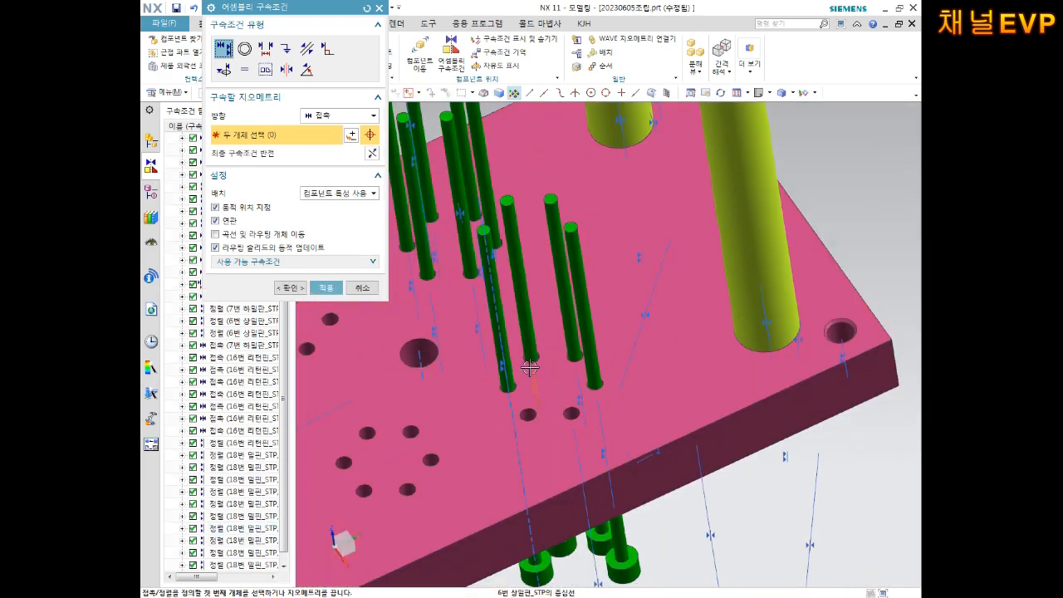
{"action": "middle_click_drag", "start_coordinate": [529, 367], "coordinate": [505, 242]}
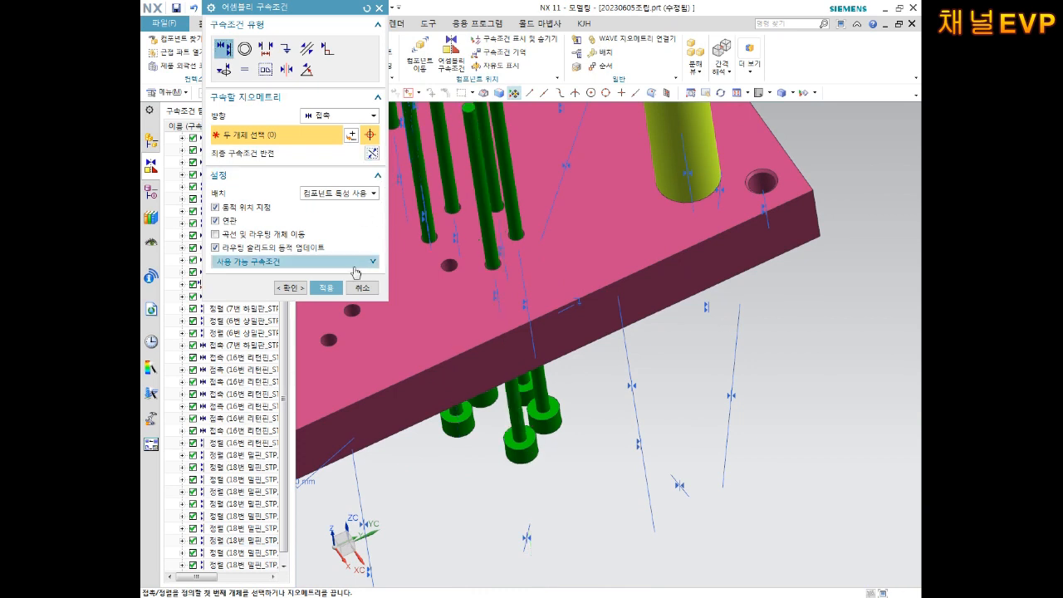
{"action": "left_click", "coordinate": [327, 287]}
- Constrain a twelfth ejector pin's centerline to the front-left hole of the right six-hole group, reverse its direction and apply
{"action": "scroll", "coordinate": [573, 307], "scroll_direction": "down", "scroll_amount": 5}
{"action": "middle_click_drag", "start_coordinate": [558, 301], "coordinate": [434, 510], "text": "shift"}
{"action": "middle_click_drag", "start_coordinate": [664, 284], "coordinate": [579, 432], "text": "shift"}
{"action": "scroll", "coordinate": [572, 274], "scroll_direction": "up", "scroll_amount": 4}
{"action": "scroll", "coordinate": [573, 274], "scroll_direction": "up", "scroll_amount": 2}
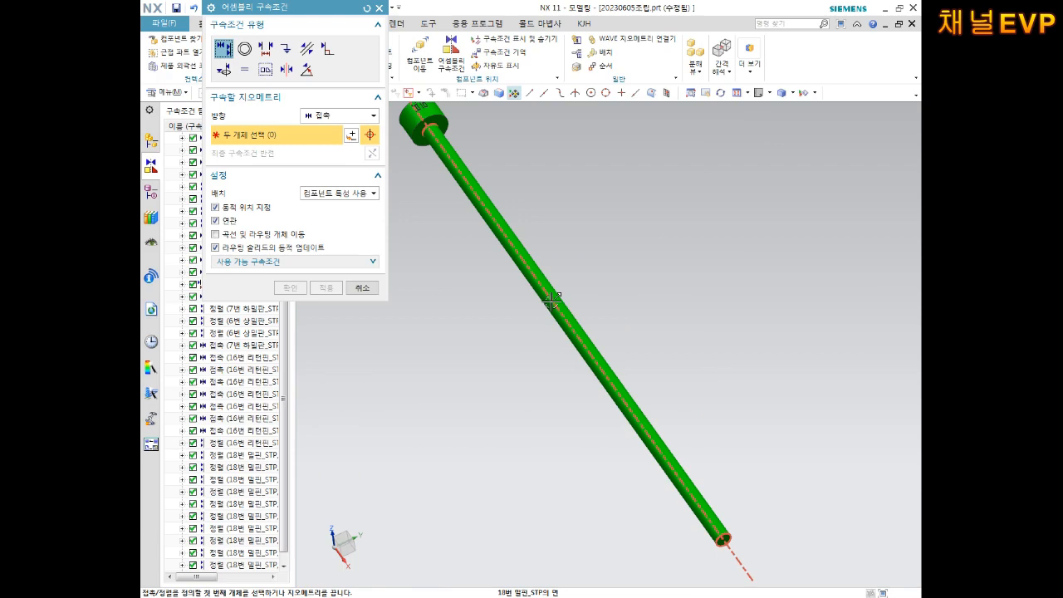
{"action": "scroll", "coordinate": [544, 375], "scroll_direction": "down", "scroll_amount": 3}
{"action": "scroll", "coordinate": [617, 291], "scroll_direction": "down", "scroll_amount": 3}
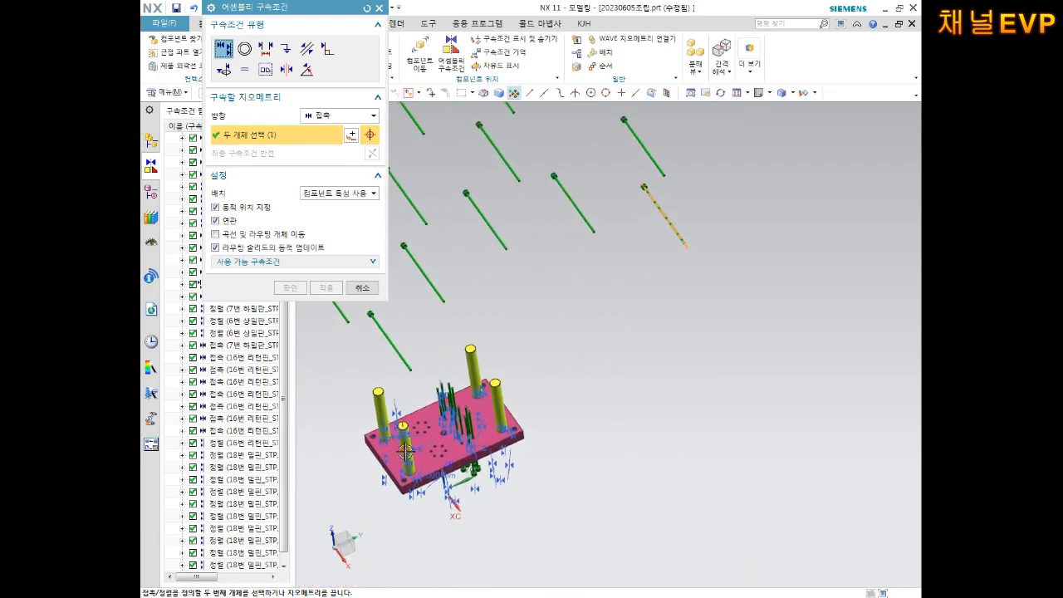
{"action": "scroll", "coordinate": [523, 439], "scroll_direction": "up", "scroll_amount": 4}
{"action": "scroll", "coordinate": [522, 439], "scroll_direction": "up", "scroll_amount": 4}
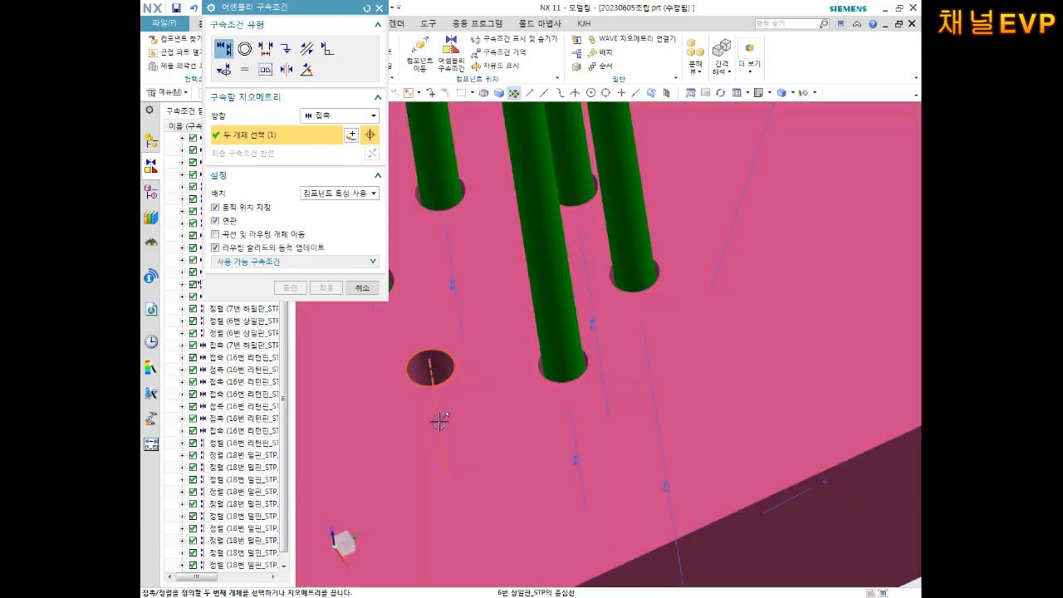
{"action": "left_click", "coordinate": [371, 153]}
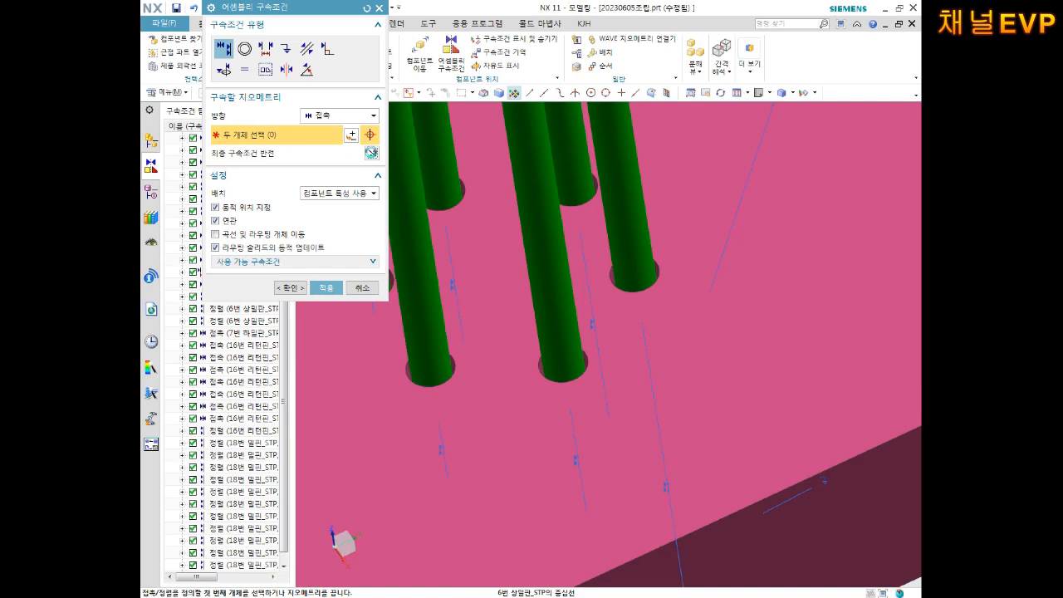
{"action": "left_click", "coordinate": [326, 290]}
- Constrain a thirteenth ejector pin's centerline to the rear-right hole of the plate's rear-left six-hole group, reverse its direction and apply
{"action": "scroll", "coordinate": [504, 344], "scroll_direction": "down", "scroll_amount": 6}
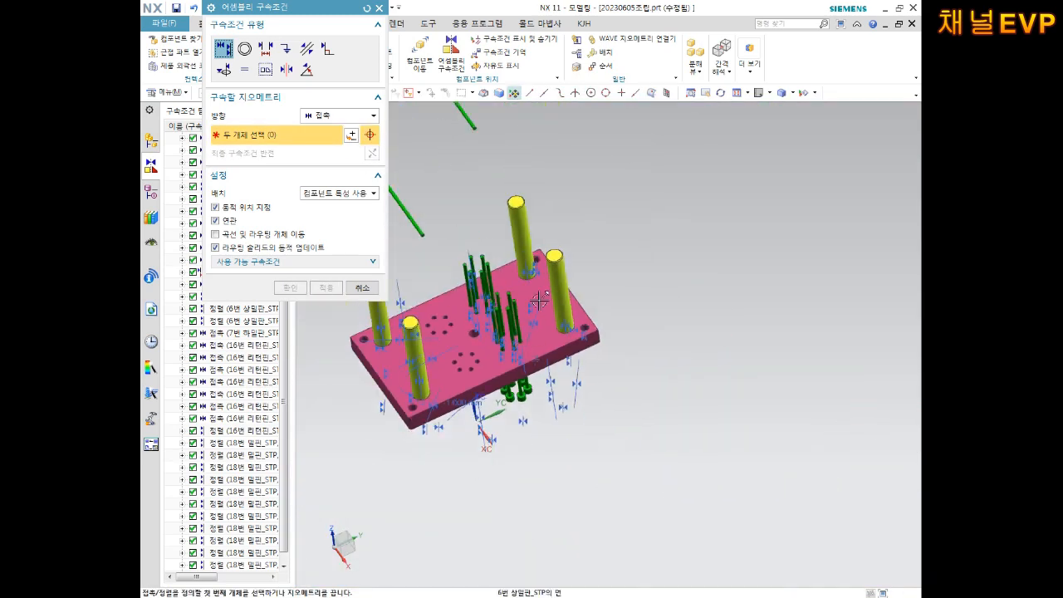
{"action": "scroll", "coordinate": [600, 304], "scroll_direction": "up", "scroll_amount": 3}
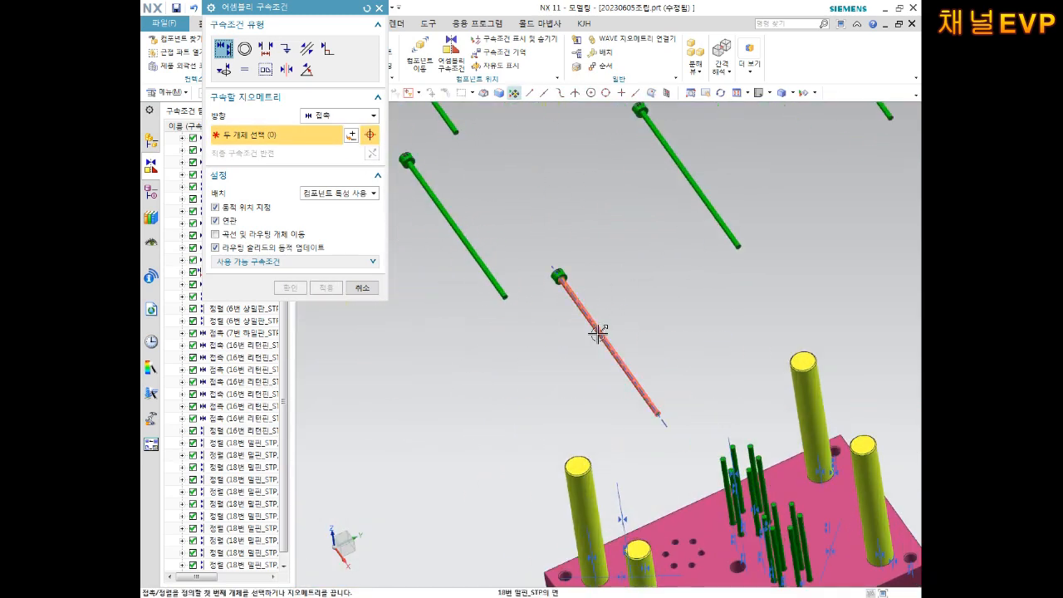
{"action": "left_click", "coordinate": [599, 329]}
{"action": "scroll", "coordinate": [662, 351], "scroll_direction": "up", "scroll_amount": 10}
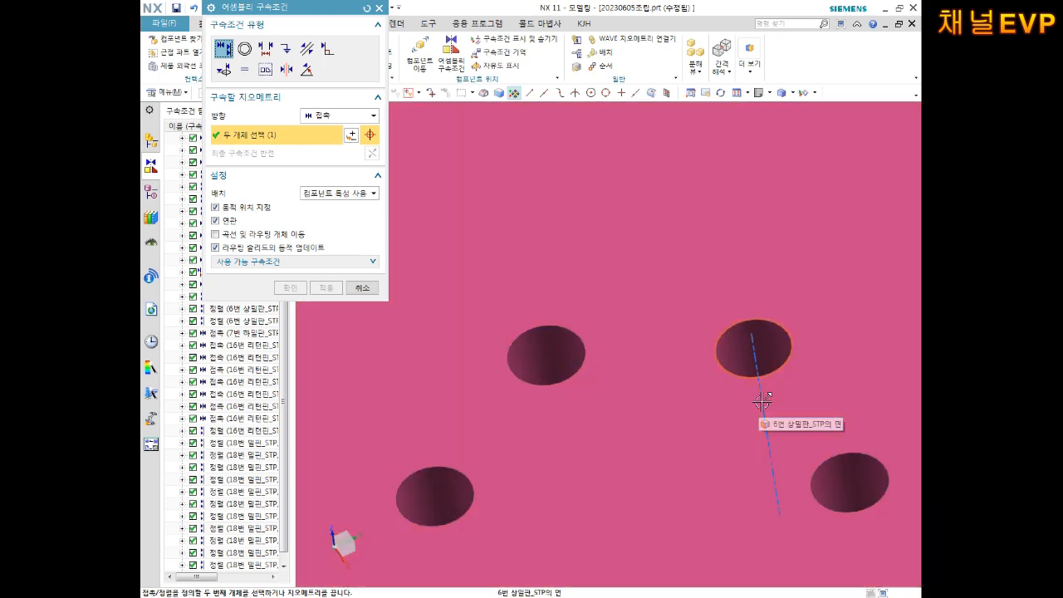
{"action": "left_click", "coordinate": [761, 397]}
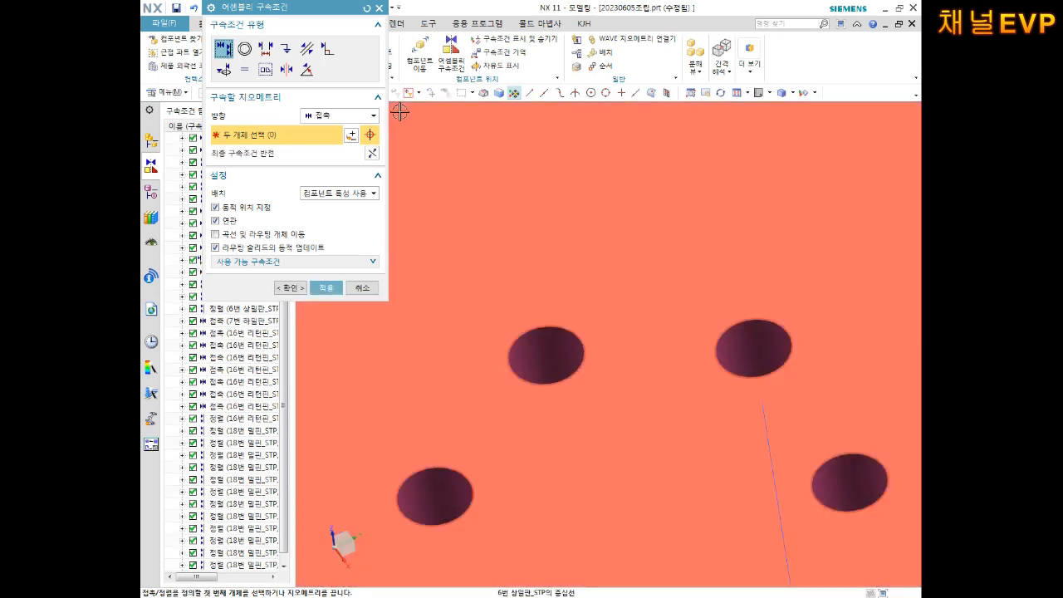
{"action": "left_click", "coordinate": [372, 153]}
{"action": "left_click", "coordinate": [326, 287]}
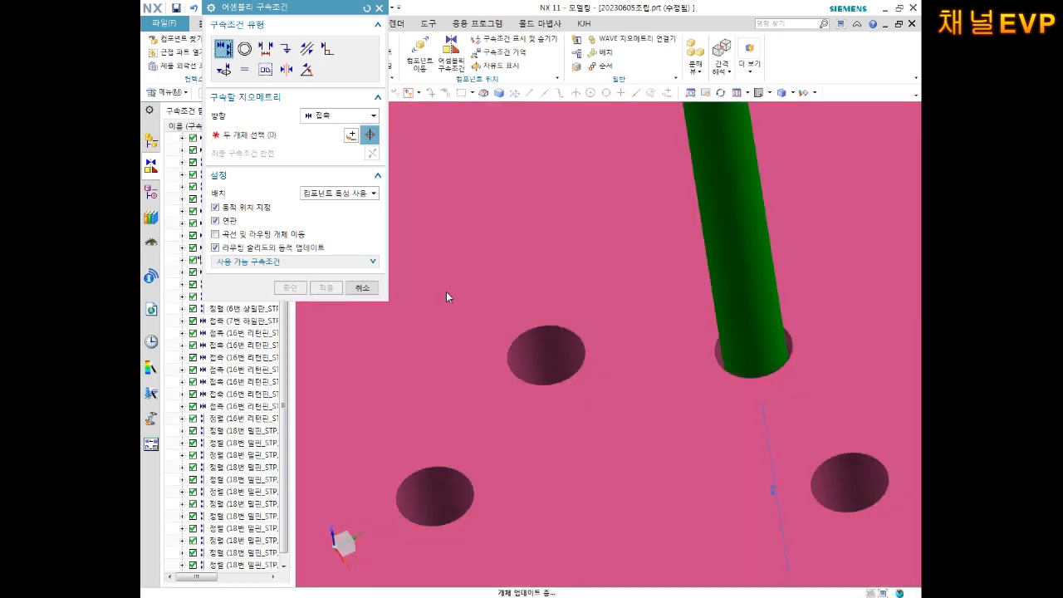
- Constrain a fourteenth ejector pin's centerline to the rear-left hole of the rear-left six-hole group, reverse its direction and apply
{"action": "scroll", "coordinate": [507, 287], "scroll_direction": "down", "scroll_amount": 10}
{"action": "scroll", "coordinate": [659, 416], "scroll_direction": "up", "scroll_amount": 5}
{"action": "scroll", "coordinate": [541, 283], "scroll_direction": "up", "scroll_amount": 5}
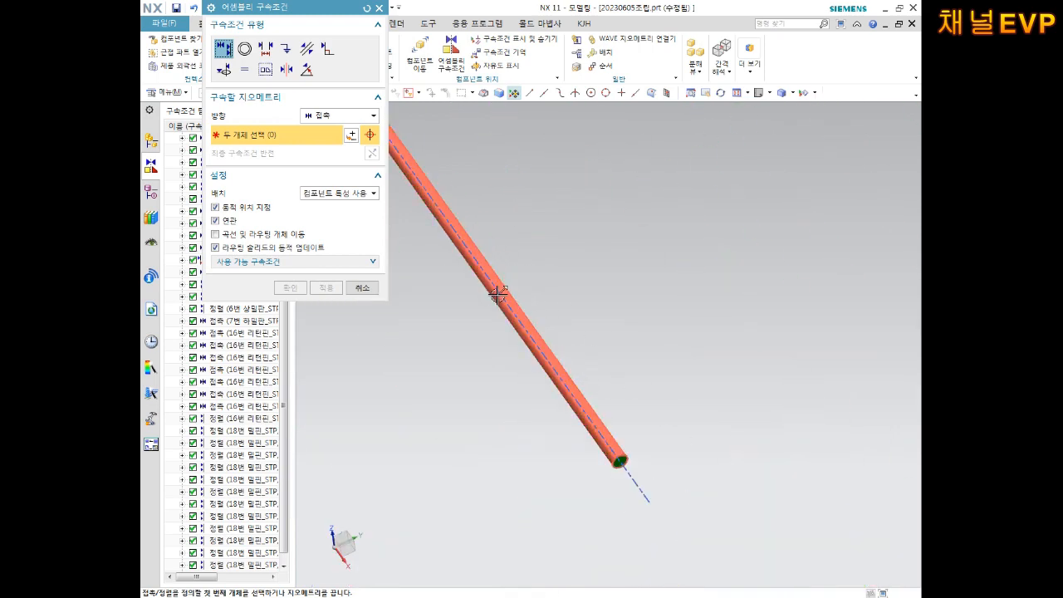
{"action": "left_click", "coordinate": [499, 291]}
{"action": "scroll", "coordinate": [626, 360], "scroll_direction": "down", "scroll_amount": 5}
{"action": "scroll", "coordinate": [600, 335], "scroll_direction": "up", "scroll_amount": 8}
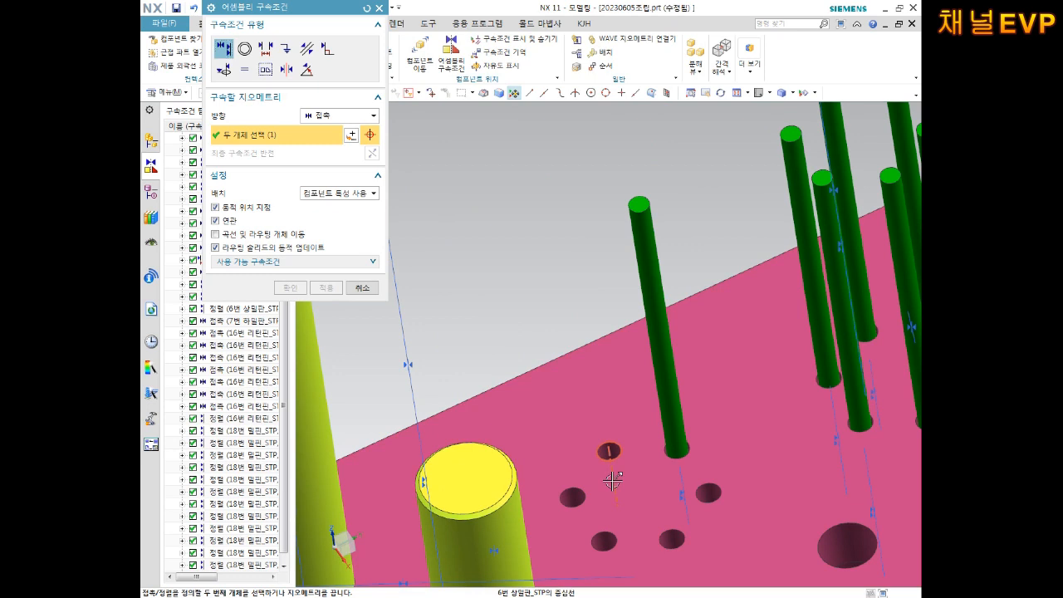
{"action": "left_click", "coordinate": [612, 480]}
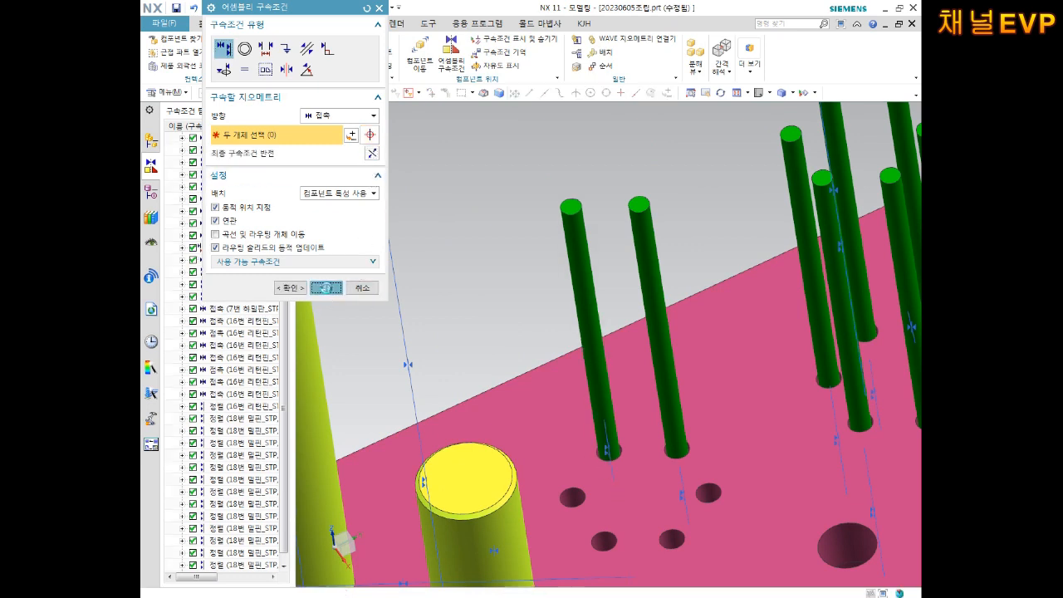
- Constrain a fifteenth ejector pin's centerline to the leftmost hole of the rear-left six-hole group, reverse its direction and apply
{"action": "scroll", "coordinate": [497, 286], "scroll_direction": "down", "scroll_amount": 5}
{"action": "scroll", "coordinate": [655, 415], "scroll_direction": "up", "scroll_amount": 12}
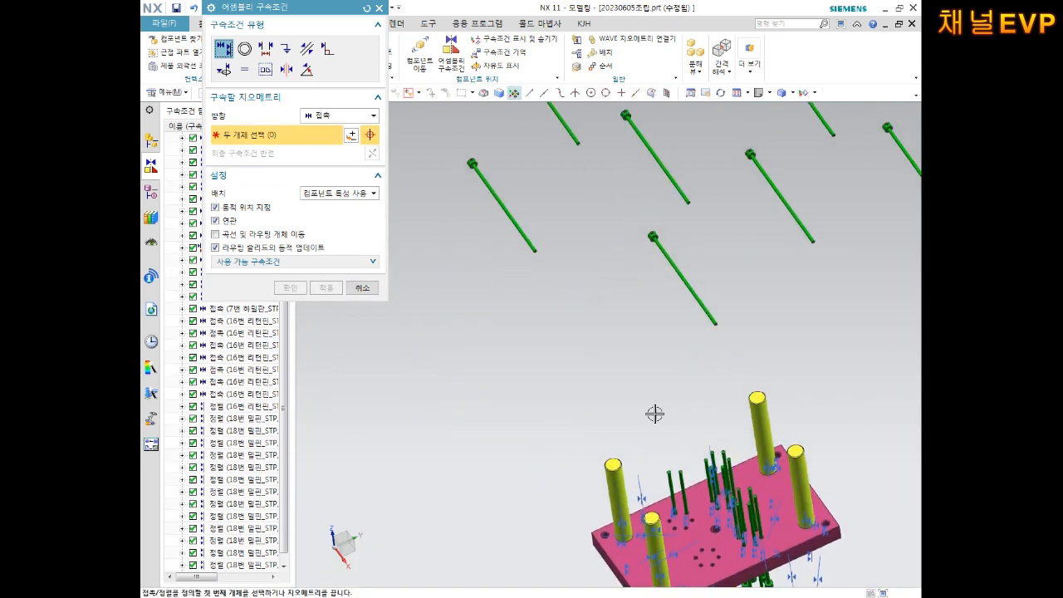
{"action": "left_click", "coordinate": [510, 210]}
{"action": "scroll", "coordinate": [553, 266], "scroll_direction": "down", "scroll_amount": 5}
{"action": "scroll", "coordinate": [568, 390], "scroll_direction": "up", "scroll_amount": 6}
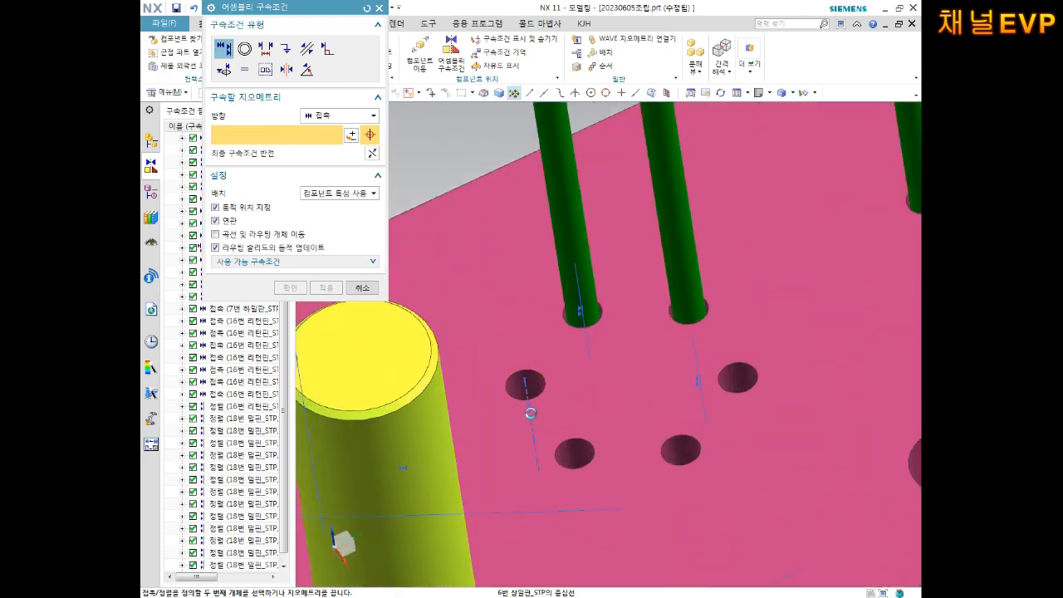
{"action": "left_click", "coordinate": [328, 288]}
- Constrain a sixteenth ejector pin's centerline to the rightmost hole of the rear-left six-hole group, reverse its direction and apply
{"action": "scroll", "coordinate": [465, 318], "scroll_direction": "down", "scroll_amount": 5}
{"action": "scroll", "coordinate": [493, 284], "scroll_direction": "up", "scroll_amount": 10}
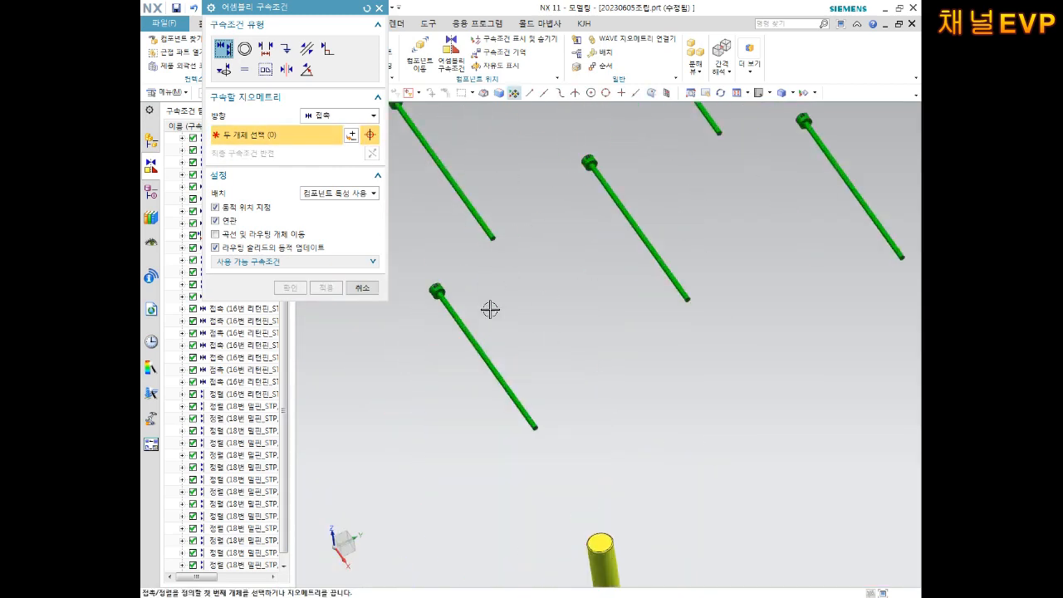
{"action": "scroll", "coordinate": [473, 341], "scroll_direction": "up", "scroll_amount": 3}
{"action": "scroll", "coordinate": [474, 390], "scroll_direction": "down", "scroll_amount": 5}
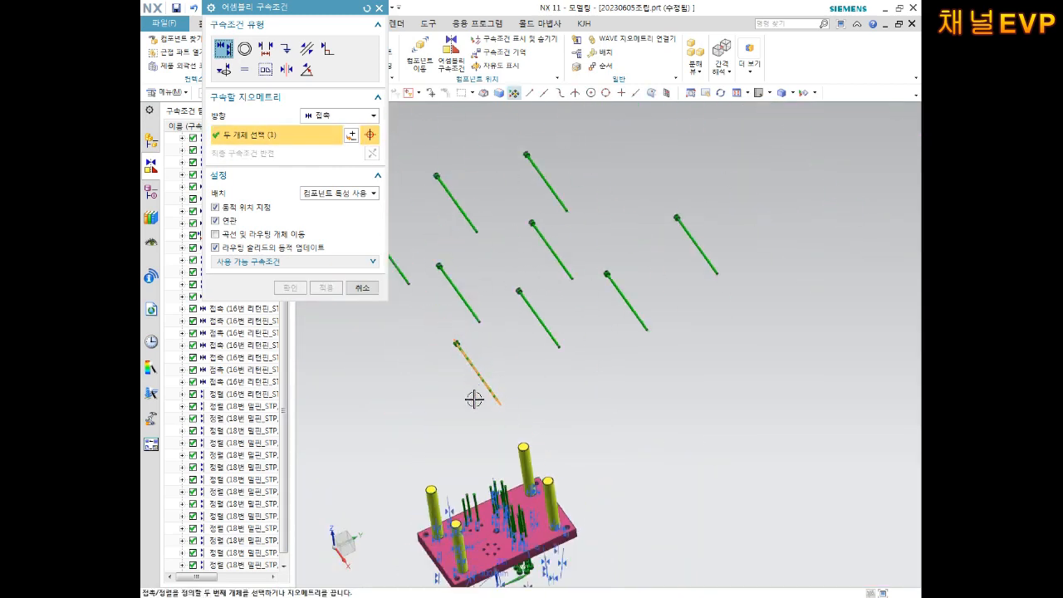
{"action": "scroll", "coordinate": [513, 444], "scroll_direction": "up", "scroll_amount": 10}
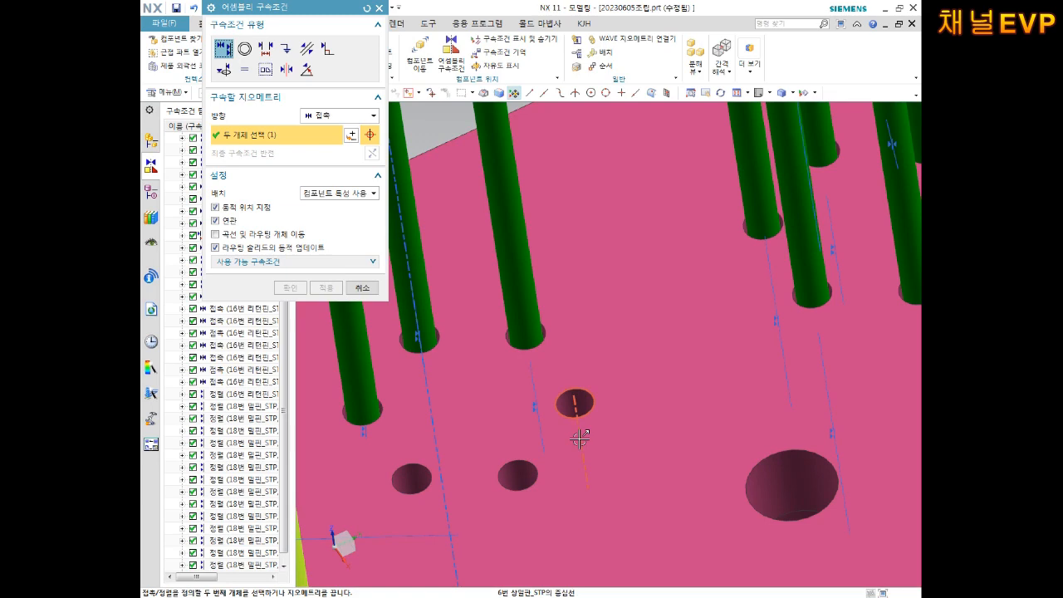
{"action": "left_click", "coordinate": [372, 153]}
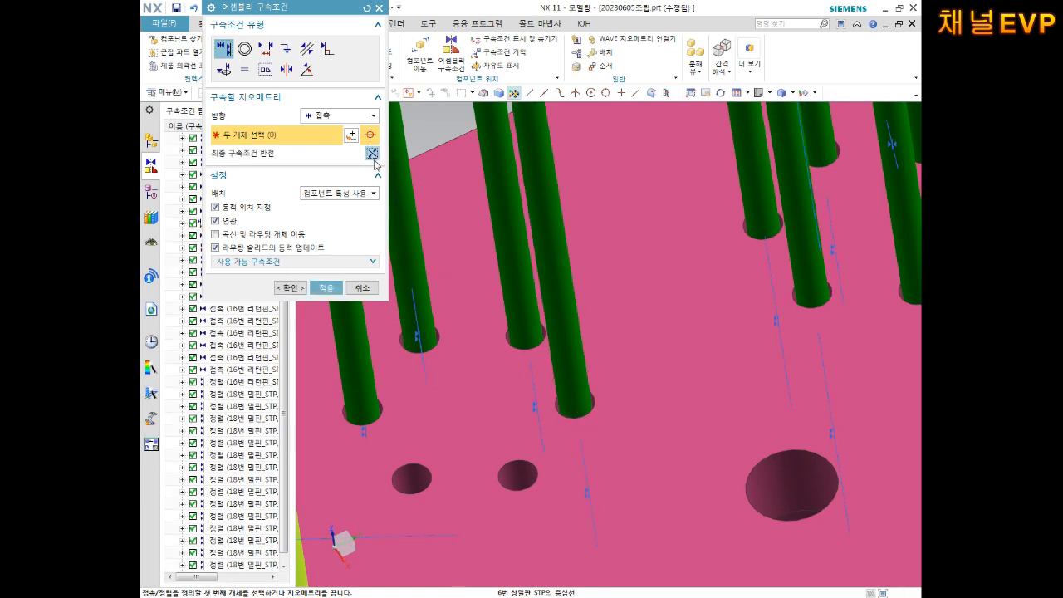
{"action": "left_click", "coordinate": [326, 288]}
- Constrain a seventeenth ejector pin's centerline to the front-left hole of the rear-left six-hole group, reverse its direction and apply
{"action": "scroll", "coordinate": [490, 299], "scroll_direction": "down", "scroll_amount": 6}
{"action": "scroll", "coordinate": [480, 166], "scroll_direction": "up", "scroll_amount": 2}
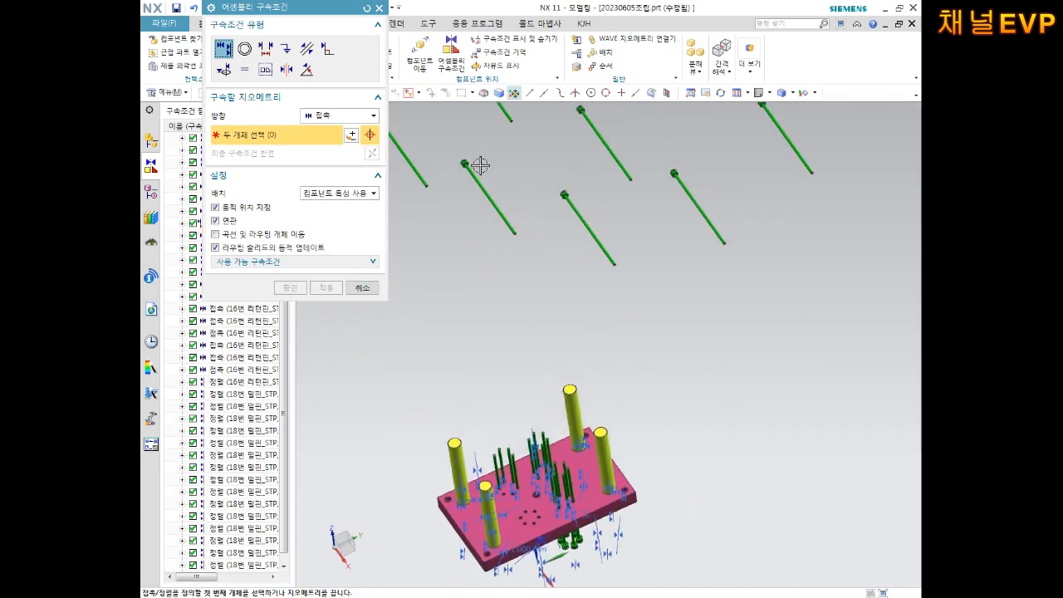
{"action": "scroll", "coordinate": [480, 166], "scroll_direction": "up", "scroll_amount": 5}
{"action": "scroll", "coordinate": [543, 383], "scroll_direction": "down", "scroll_amount": 5}
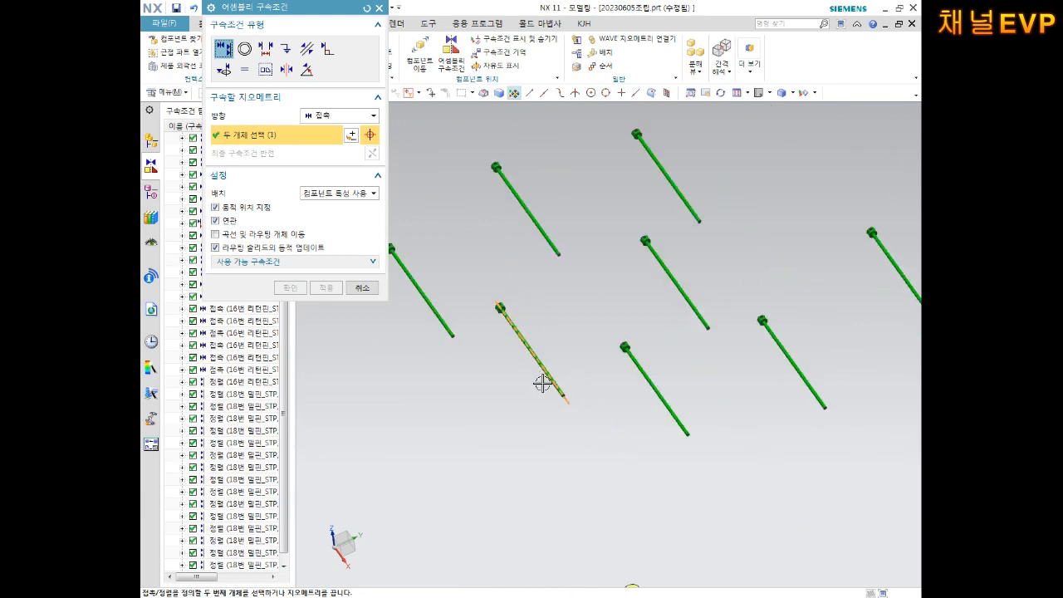
{"action": "middle_click_drag", "start_coordinate": [543, 383], "coordinate": [543, 159], "text": "shift"}
{"action": "scroll", "coordinate": [548, 436], "scroll_direction": "up", "scroll_amount": 5}
{"action": "scroll", "coordinate": [518, 349], "scroll_direction": "up", "scroll_amount": 8}
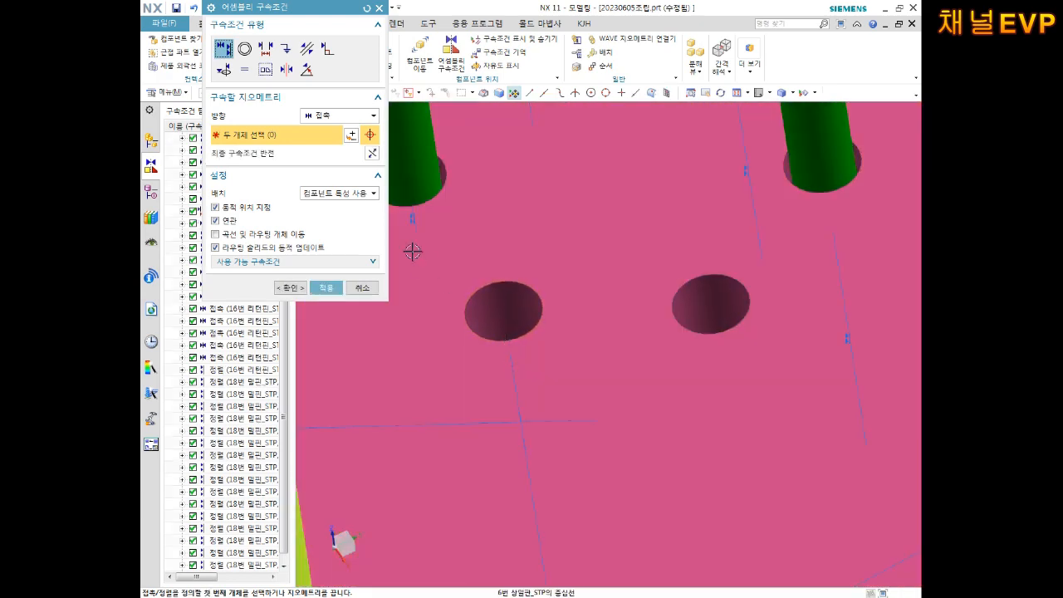
{"action": "left_click", "coordinate": [329, 291]}
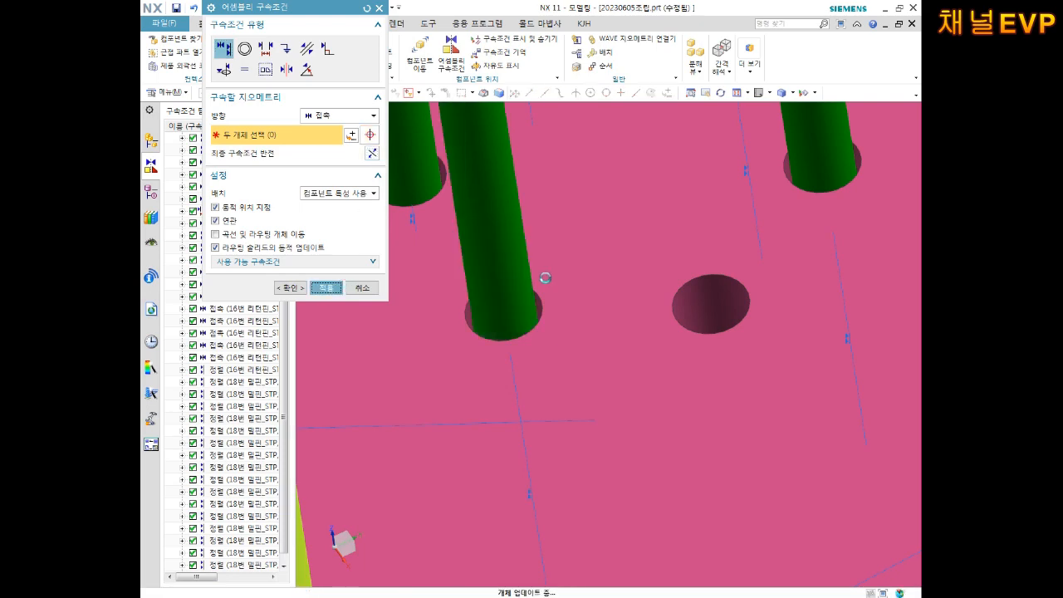
- Constrain an eighteenth ejector pin's centerline to the front-right hole of the rear-left six-hole group, reverse its direction and apply
{"action": "scroll", "coordinate": [544, 279], "scroll_direction": "down", "scroll_amount": 10}
{"action": "middle_click_drag", "start_coordinate": [538, 116], "coordinate": [512, 246], "text": "shift"}
{"action": "scroll", "coordinate": [664, 507], "scroll_direction": "up", "scroll_amount": 3}
{"action": "scroll", "coordinate": [506, 268], "scroll_direction": "up", "scroll_amount": 3}
{"action": "scroll", "coordinate": [467, 294], "scroll_direction": "up", "scroll_amount": 2}
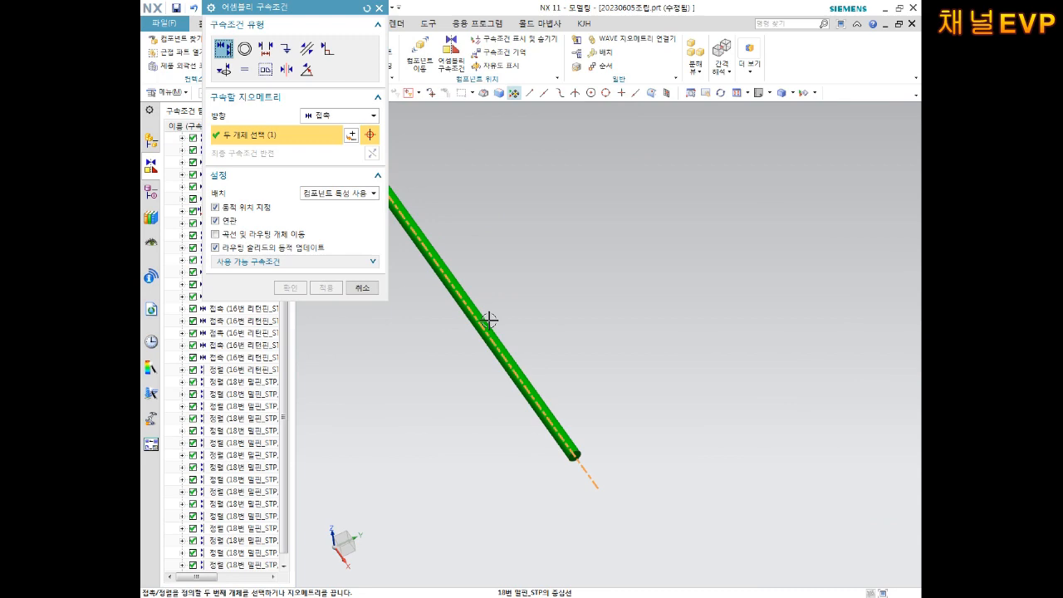
{"action": "scroll", "coordinate": [487, 319], "scroll_direction": "down", "scroll_amount": 5}
{"action": "scroll", "coordinate": [510, 294], "scroll_direction": "up", "scroll_amount": 6}
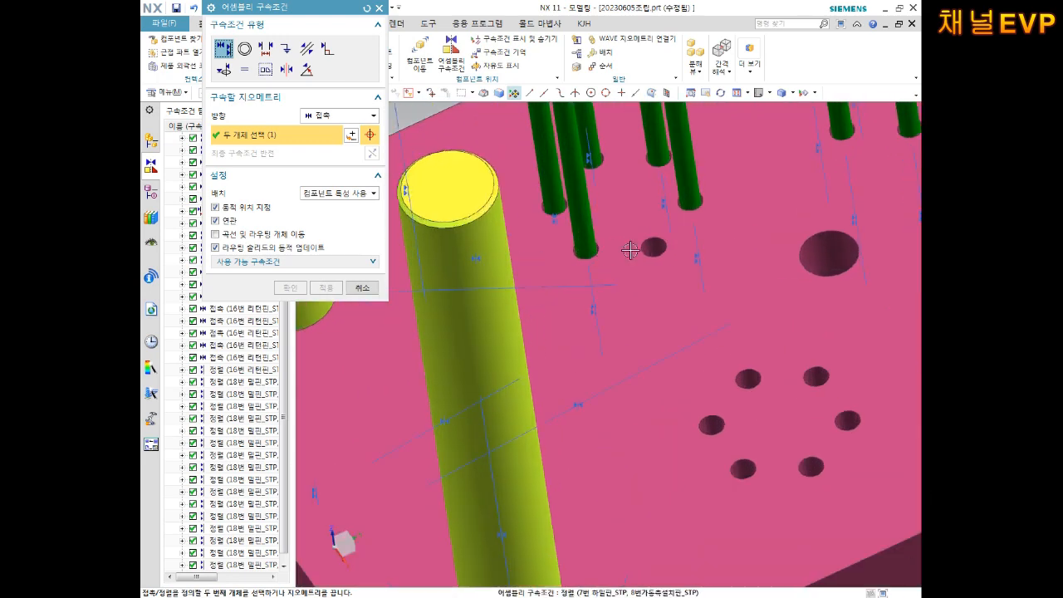
{"action": "scroll", "coordinate": [612, 251], "scroll_direction": "up", "scroll_amount": 3}
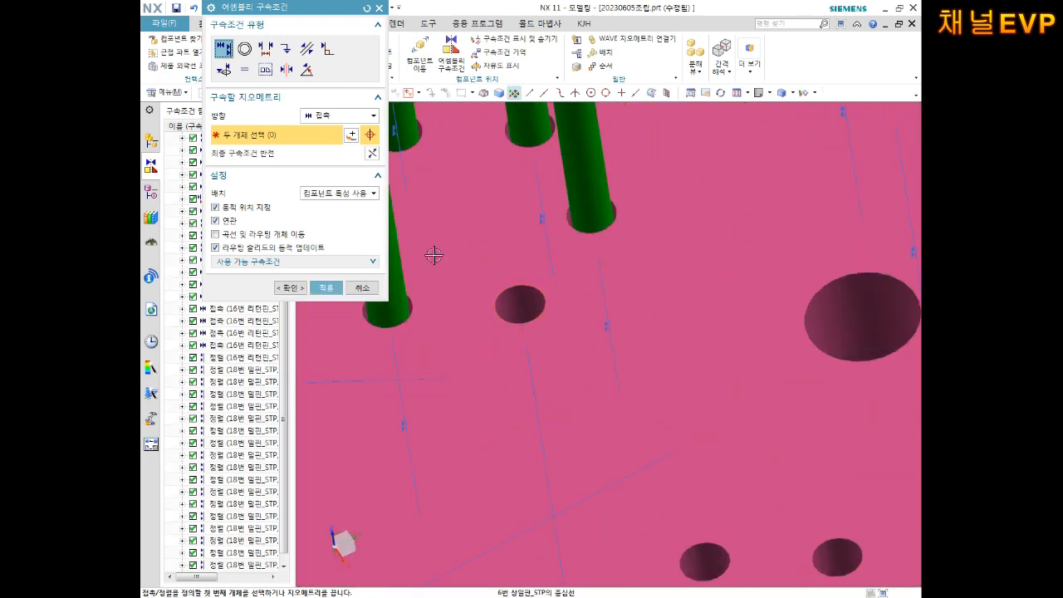
{"action": "left_click", "coordinate": [372, 154]}
{"action": "left_click", "coordinate": [327, 288]}
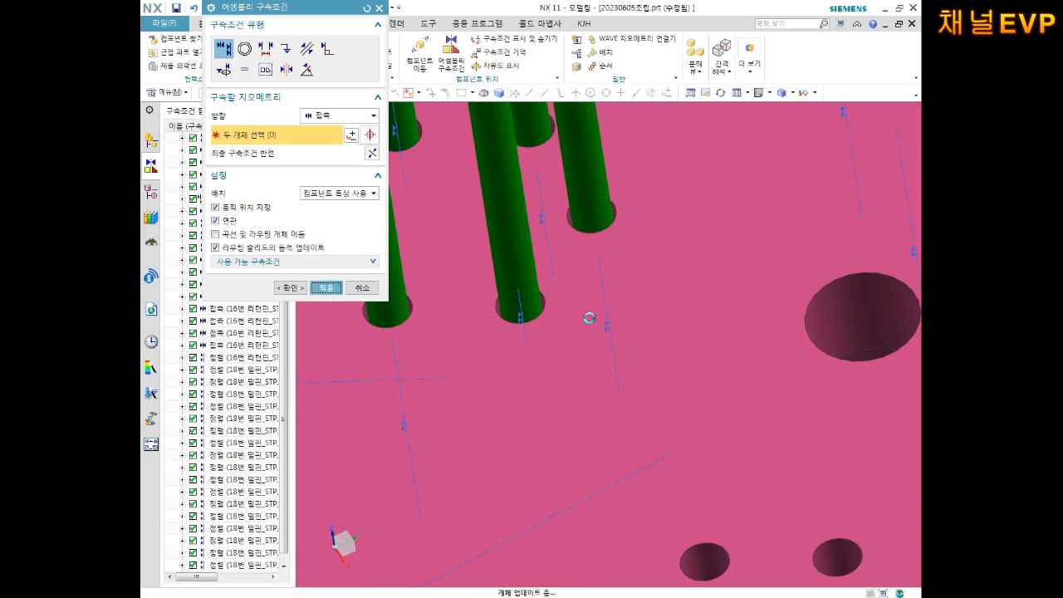
- Constrain a nineteenth ejector pin's centerline to the rightmost hole of the front six-hole group, reverse its direction and apply
{"action": "scroll", "coordinate": [589, 315], "scroll_direction": "down", "scroll_amount": 6}
{"action": "scroll", "coordinate": [562, 294], "scroll_direction": "up", "scroll_amount": 2}
{"action": "scroll", "coordinate": [558, 299], "scroll_direction": "up", "scroll_amount": 3}
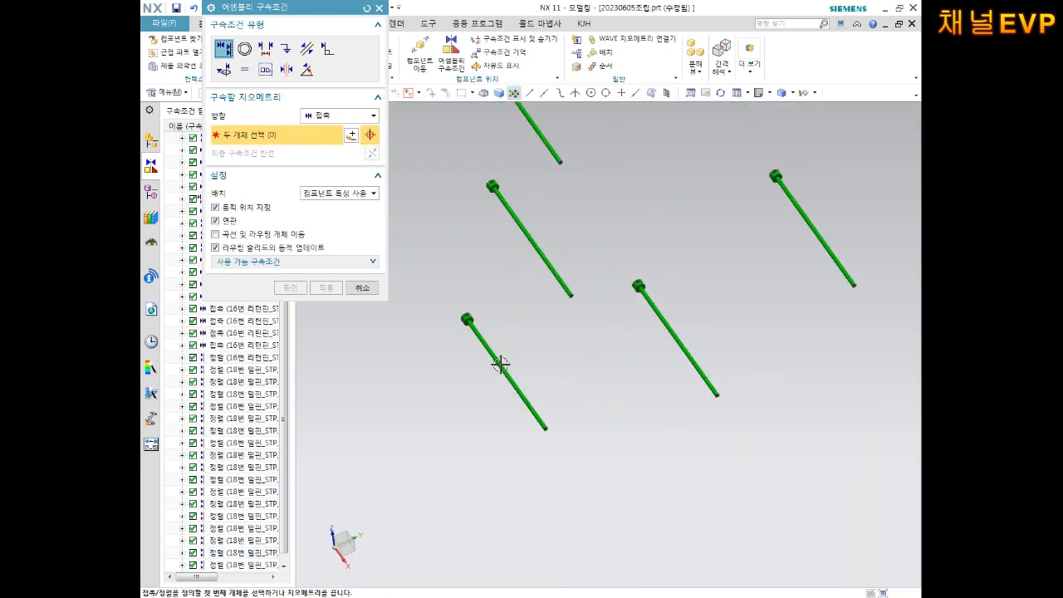
{"action": "left_click", "coordinate": [501, 366]}
{"action": "scroll", "coordinate": [536, 401], "scroll_direction": "down", "scroll_amount": 4}
{"action": "scroll", "coordinate": [498, 315], "scroll_direction": "up", "scroll_amount": 6}
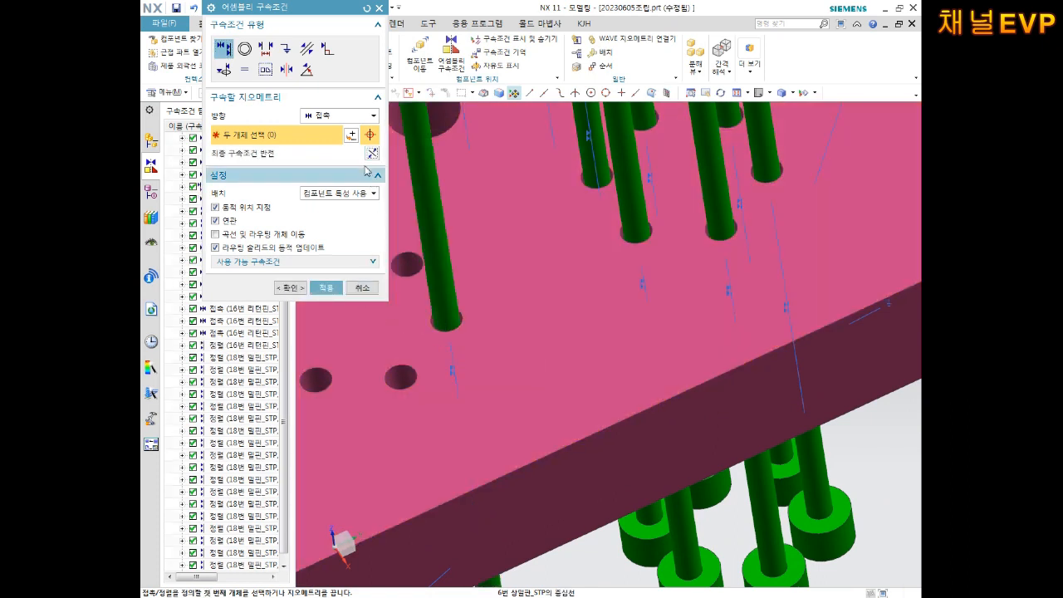
{"action": "left_click", "coordinate": [328, 288]}
{"action": "scroll", "coordinate": [514, 274], "scroll_direction": "down", "scroll_amount": 6}
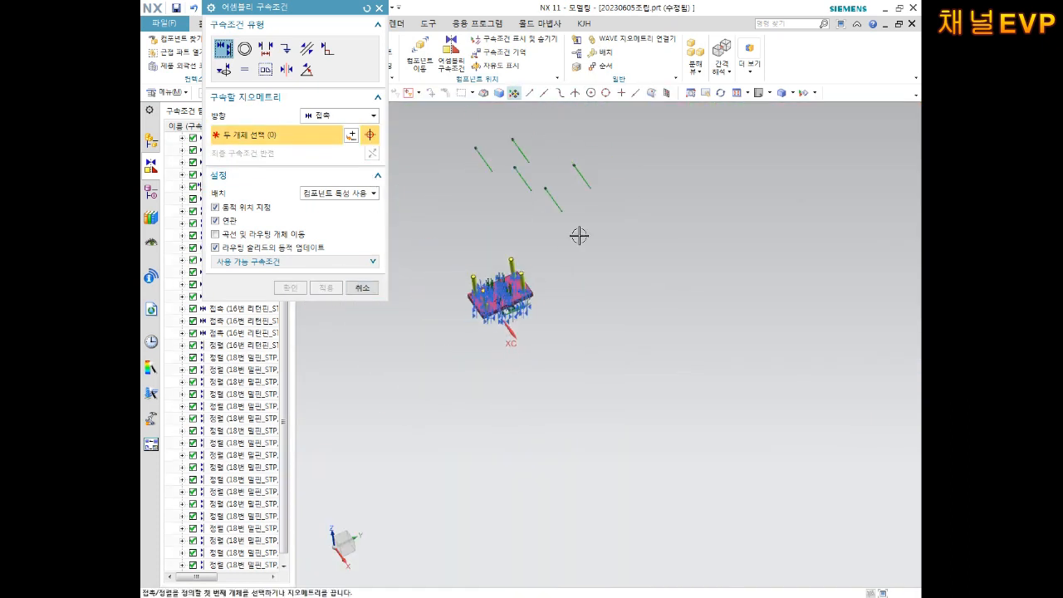
{"action": "left_click", "coordinate": [363, 287]}
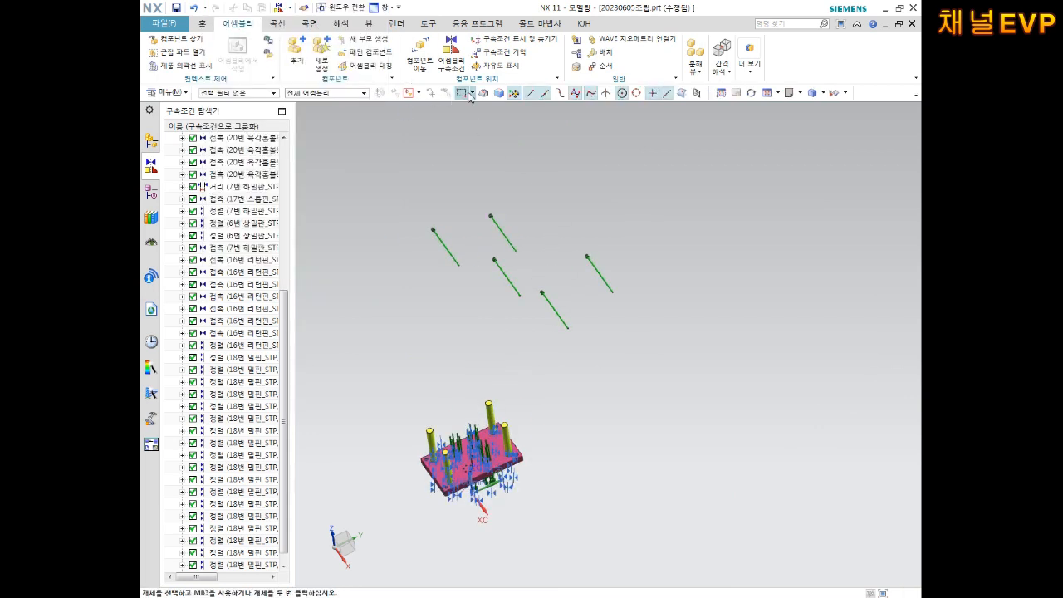
- Move the five remaining loose ejector pins together down beside the plate with Move Component
{"action": "left_click_drag", "start_coordinate": [651, 175], "coordinate": [422, 330]}
{"action": "middle_click", "coordinate": [467, 314]}
{"action": "left_click_drag", "start_coordinate": [594, 234], "coordinate": [566, 532]}
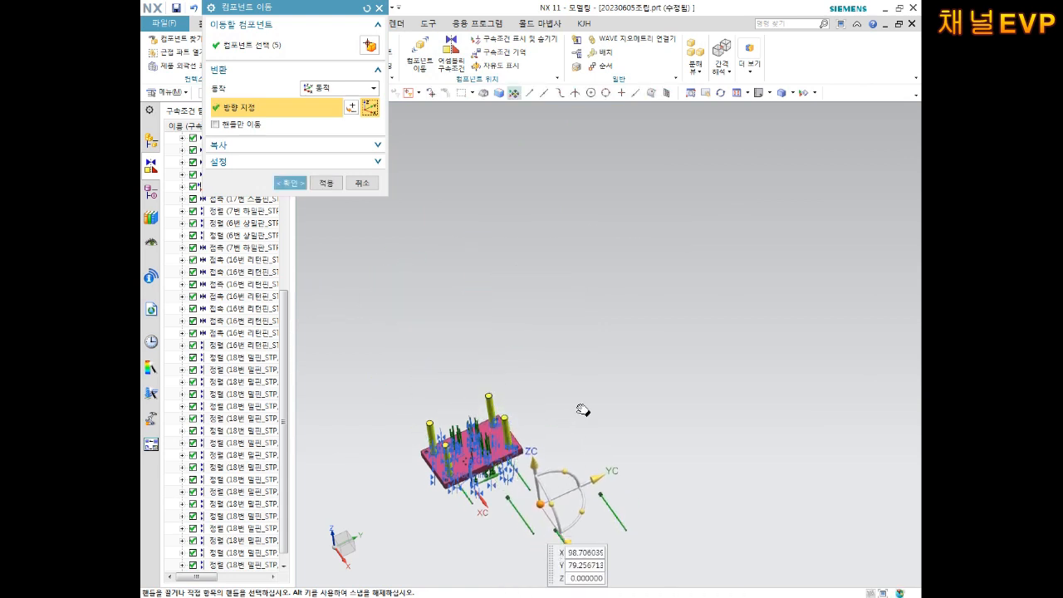
{"action": "left_click", "coordinate": [290, 182]}
- Constrain a twentieth ejector pin's centerline to the rear-right hole of the front six-hole group, reverse its direction and apply
{"action": "scroll", "coordinate": [457, 127], "scroll_direction": "up", "scroll_amount": 3}
{"action": "left_click", "coordinate": [453, 52]}
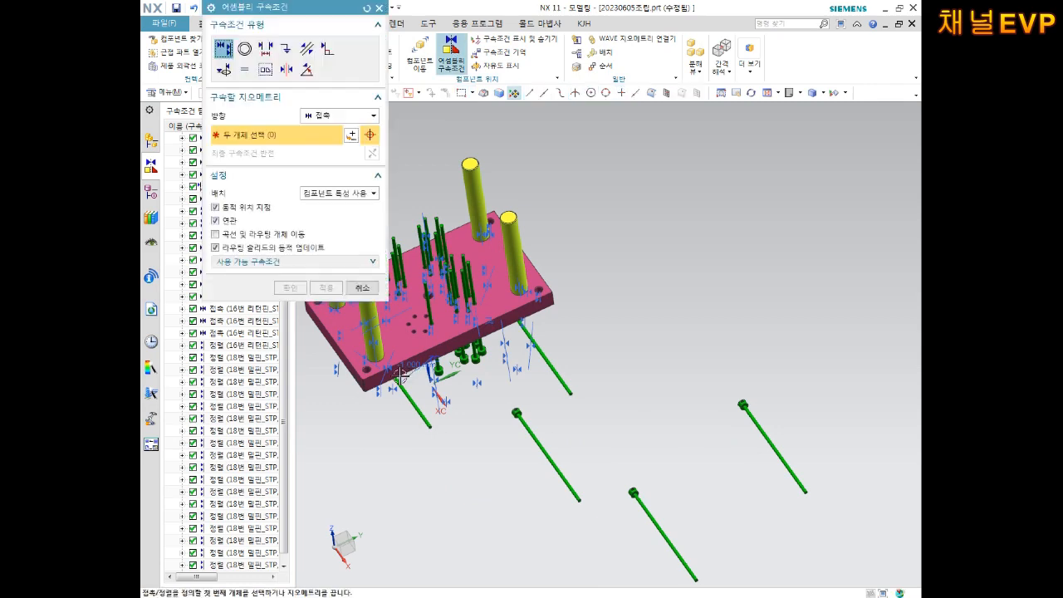
{"action": "scroll", "coordinate": [365, 469], "scroll_direction": "up", "scroll_amount": 5}
{"action": "left_click", "coordinate": [375, 471]}
{"action": "middle_click_drag", "start_coordinate": [518, 352], "coordinate": [542, 520], "text": "shift"}
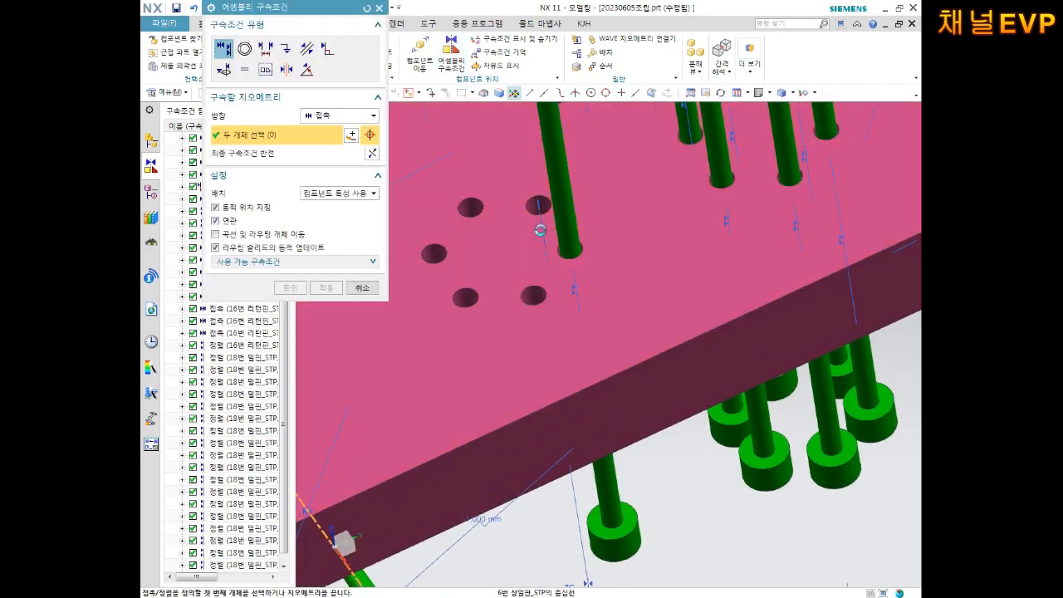
{"action": "left_click", "coordinate": [540, 230]}
{"action": "left_click", "coordinate": [371, 154]}
{"action": "left_click", "coordinate": [324, 288]}
- Constrain a twenty-first ejector pin's centerline to the rear-left hole of the front six-hole group, reverse its direction and apply
{"action": "scroll", "coordinate": [621, 380], "scroll_direction": "down", "scroll_amount": 3}
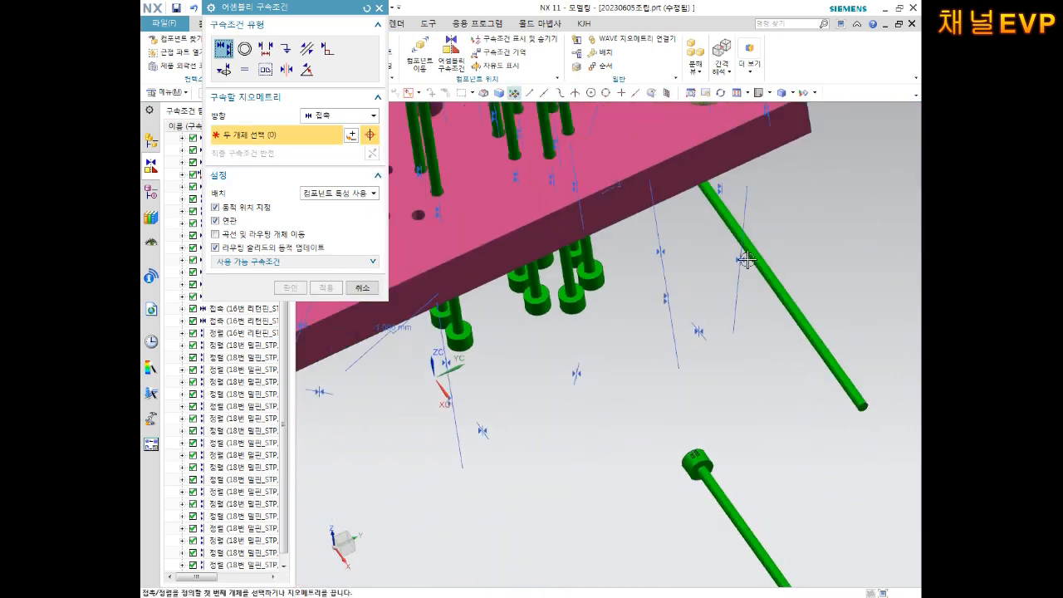
{"action": "left_click", "coordinate": [745, 260]}
{"action": "middle_click_drag", "start_coordinate": [624, 268], "coordinate": [720, 389]}
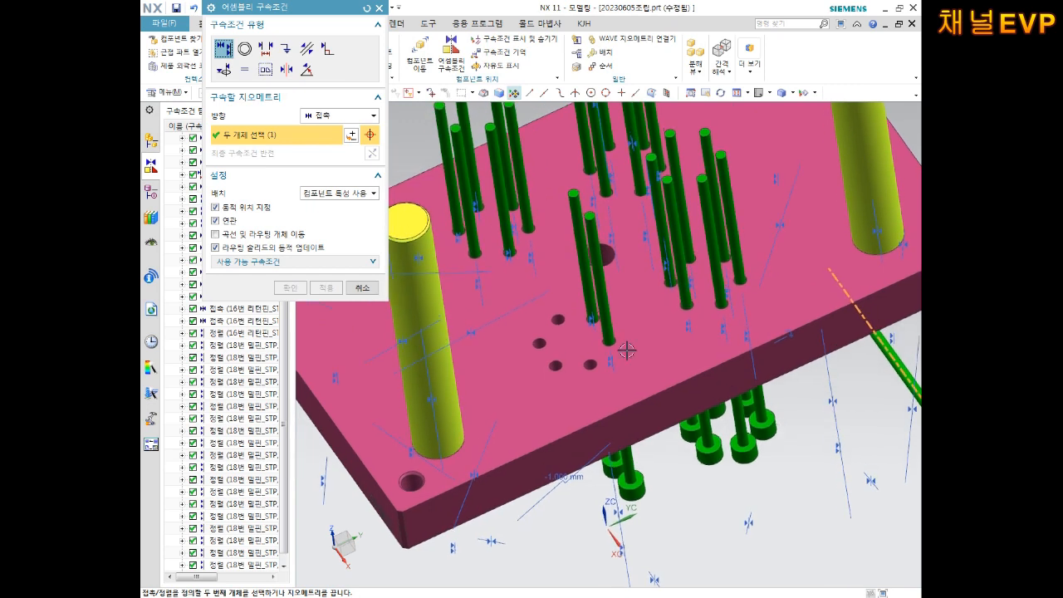
{"action": "left_click", "coordinate": [559, 327]}
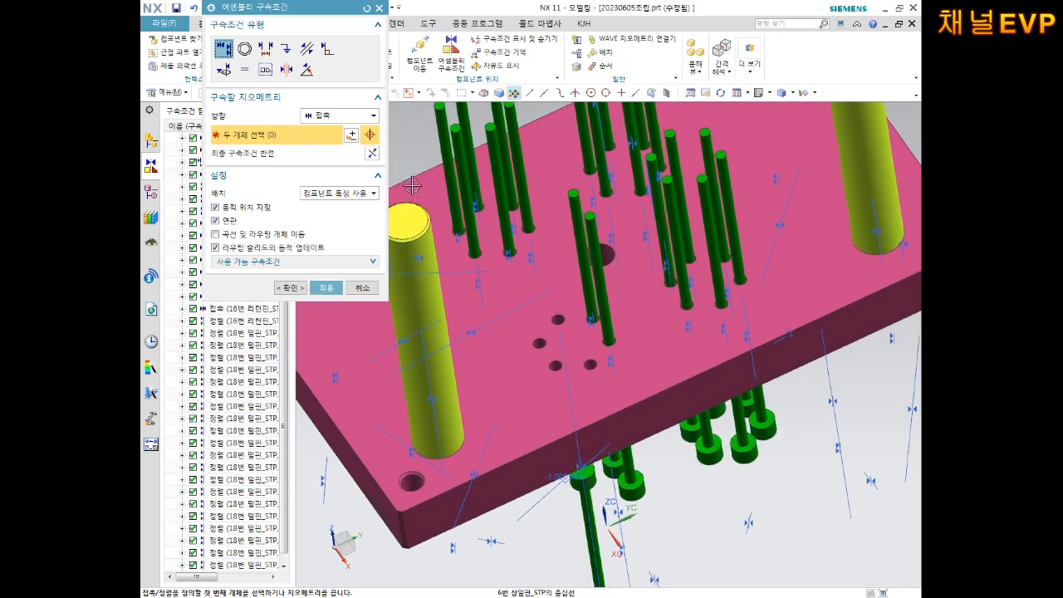
{"action": "left_click", "coordinate": [325, 288]}
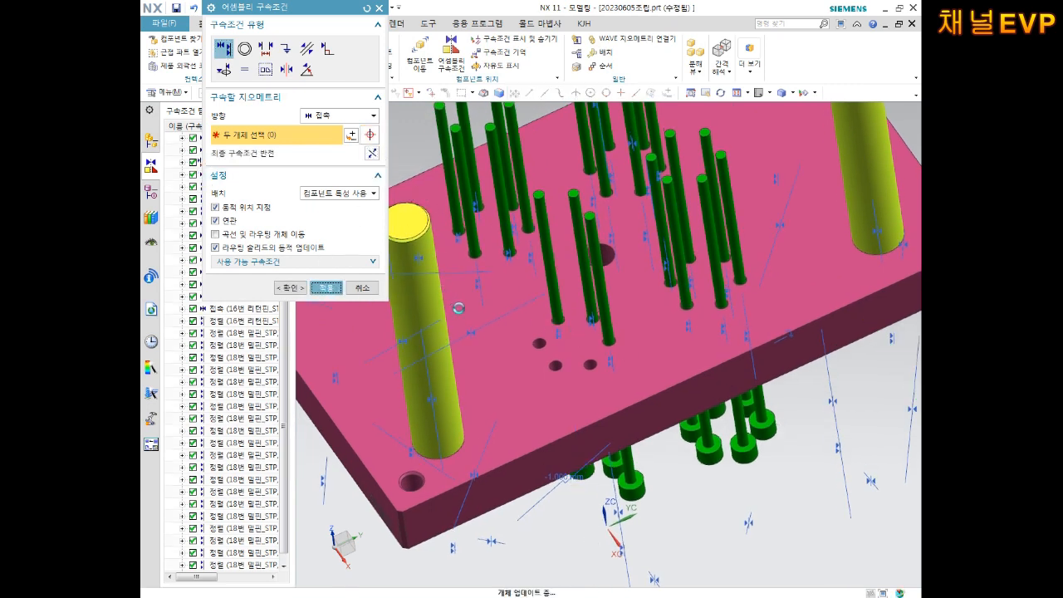
- Constrain a twenty-second ejector pin's centerline to the front-right hole of the front six-hole group, reverse its direction and apply
{"action": "scroll", "coordinate": [458, 308], "scroll_direction": "down", "scroll_amount": 5}
{"action": "scroll", "coordinate": [670, 329], "scroll_direction": "up", "scroll_amount": 5}
{"action": "mouse_move", "coordinate": [659, 399]}
{"action": "middle_mouse_down", "text": "shift"}
{"action": "mouse_move", "coordinate": [538, 291]}
{"action": "mouse_move", "coordinate": [750, 424]}
{"action": "middle_mouse_up", "text": "shift"}
{"action": "mouse_move", "coordinate": [529, 320]}
{"action": "middle_mouse_down", "text": "shift"}
{"action": "mouse_move", "coordinate": [836, 460]}
{"action": "mouse_move", "coordinate": [776, 457]}
{"action": "mouse_move", "coordinate": [780, 445]}
{"action": "middle_mouse_up", "text": "shift"}
{"action": "scroll", "coordinate": [603, 354], "scroll_direction": "up", "scroll_amount": 3}
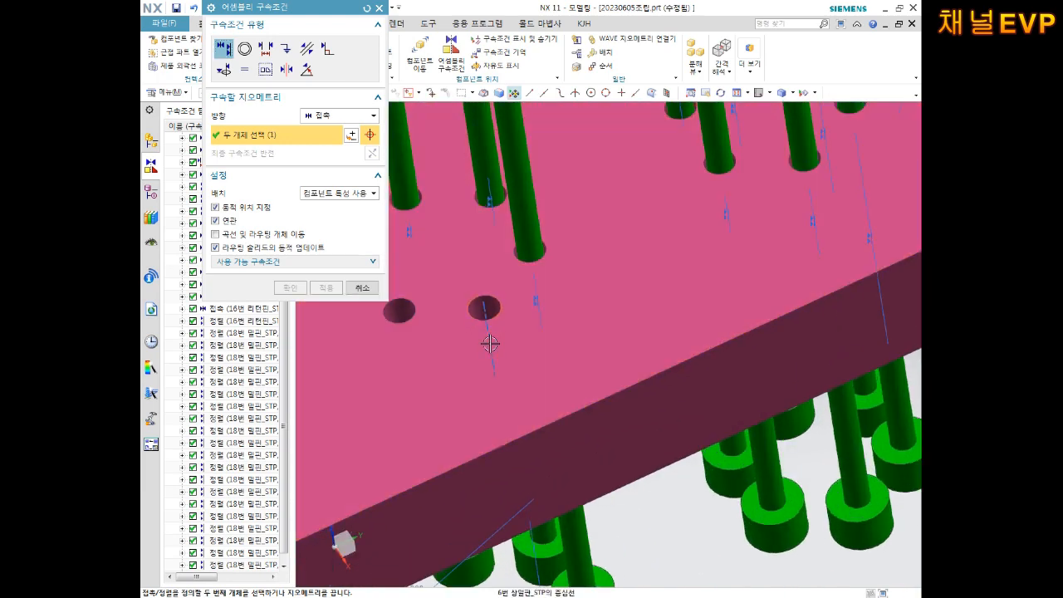
{"action": "left_click", "coordinate": [490, 343]}
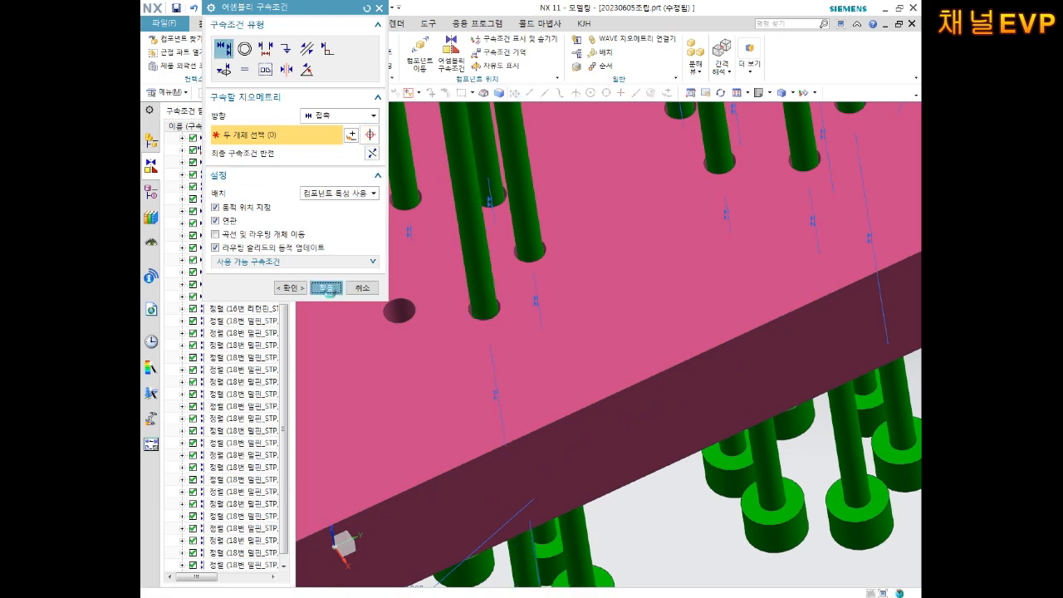
- Constrain a twenty-third ejector pin's centerline to the leftmost hole of the front six-hole group, reverse its direction and apply
{"action": "scroll", "coordinate": [465, 341], "scroll_direction": "down", "scroll_amount": 5}
{"action": "scroll", "coordinate": [636, 357], "scroll_direction": "up", "scroll_amount": 5}
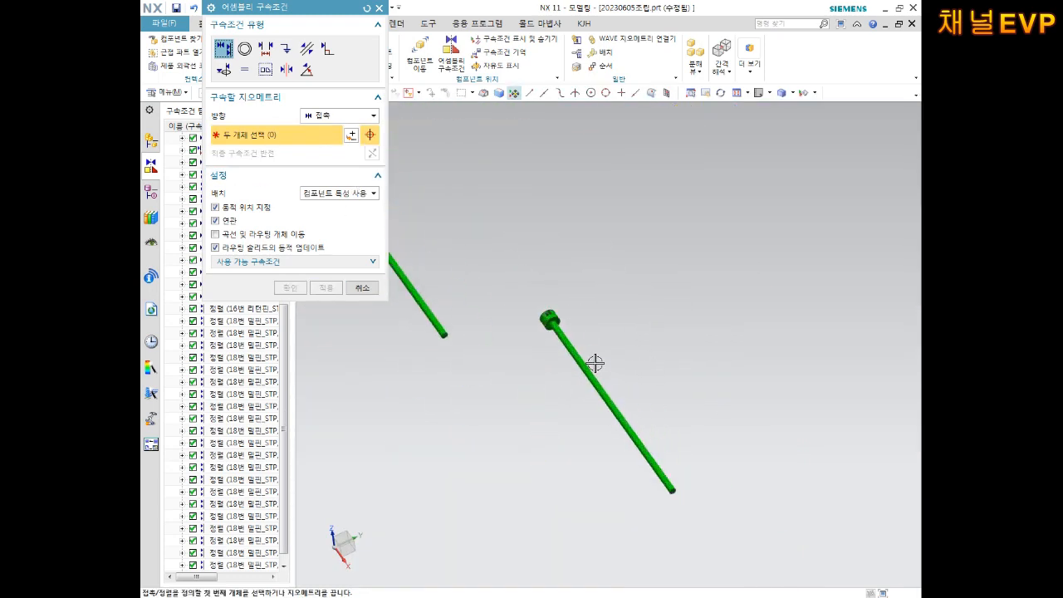
{"action": "left_click", "coordinate": [589, 376]}
{"action": "scroll", "coordinate": [655, 407], "scroll_direction": "down", "scroll_amount": 4}
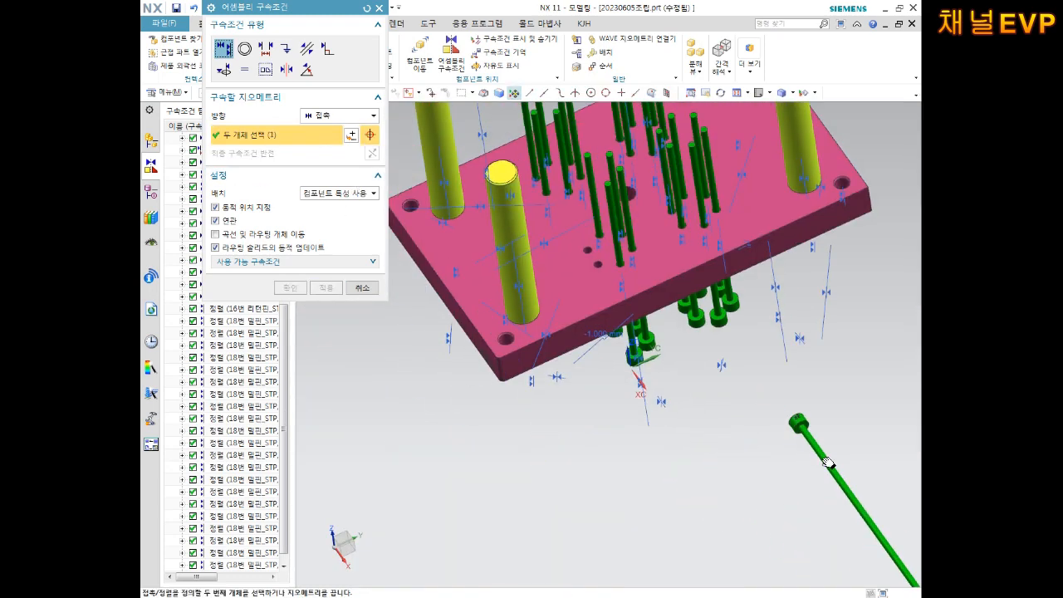
{"action": "scroll", "coordinate": [711, 302], "scroll_direction": "up", "scroll_amount": 5}
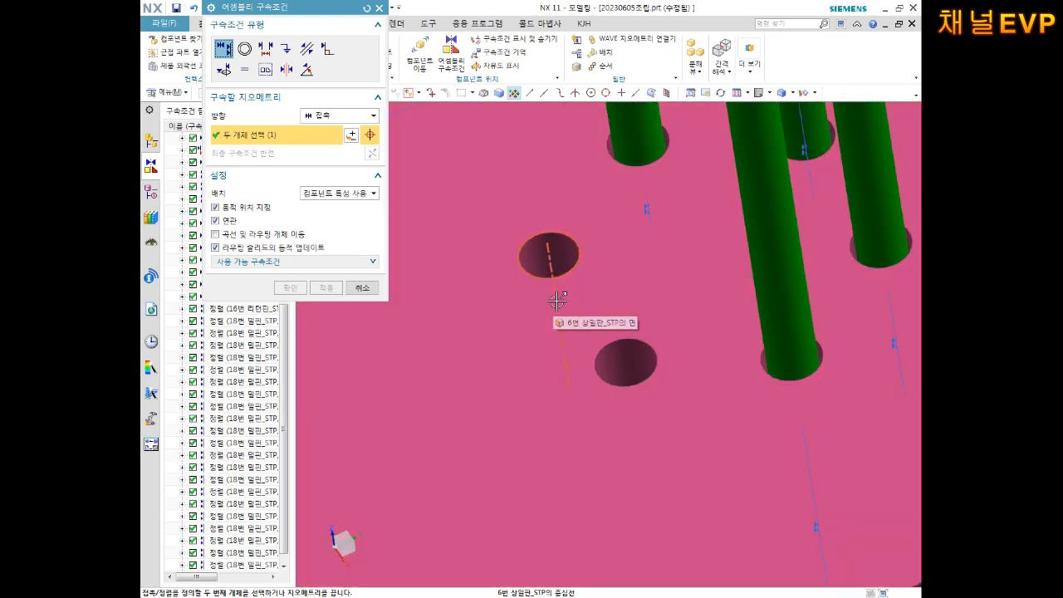
{"action": "left_click", "coordinate": [557, 301]}
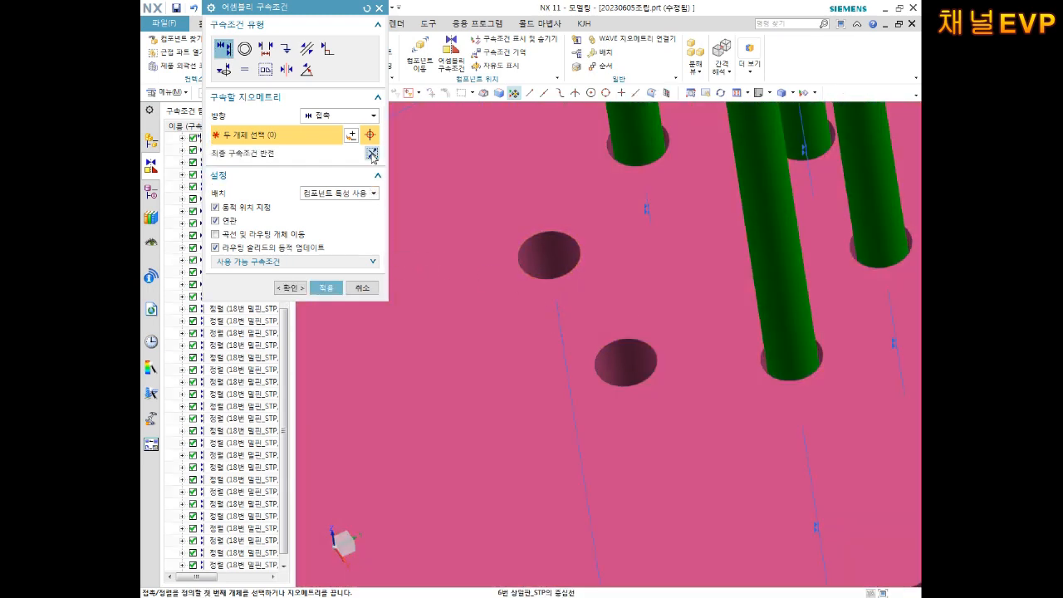
{"action": "left_click", "coordinate": [372, 154]}
{"action": "left_click", "coordinate": [323, 287]}
- Constrain the last ejector pin's centerline to the front-left hole of the front six-hole group, reverse its direction and apply
{"action": "scroll", "coordinate": [540, 368], "scroll_direction": "down", "scroll_amount": 8}
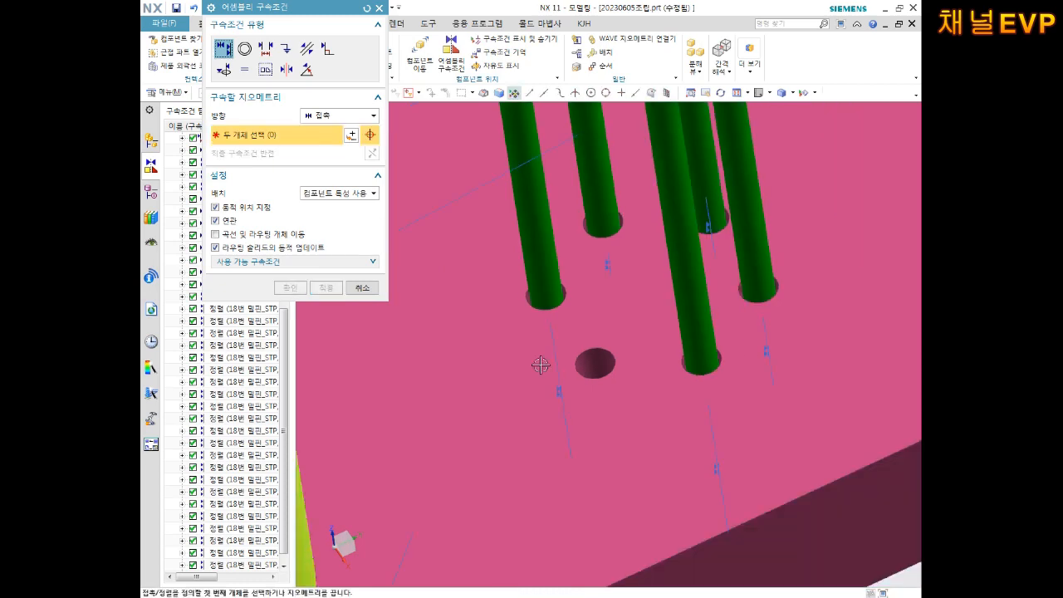
{"action": "scroll", "coordinate": [634, 387], "scroll_direction": "up", "scroll_amount": 7}
{"action": "left_click", "coordinate": [672, 406]}
{"action": "middle_click_drag", "start_coordinate": [509, 282], "coordinate": [729, 443], "text": "shift"}
{"action": "middle_click_drag", "start_coordinate": [563, 301], "coordinate": [823, 520], "text": "shift"}
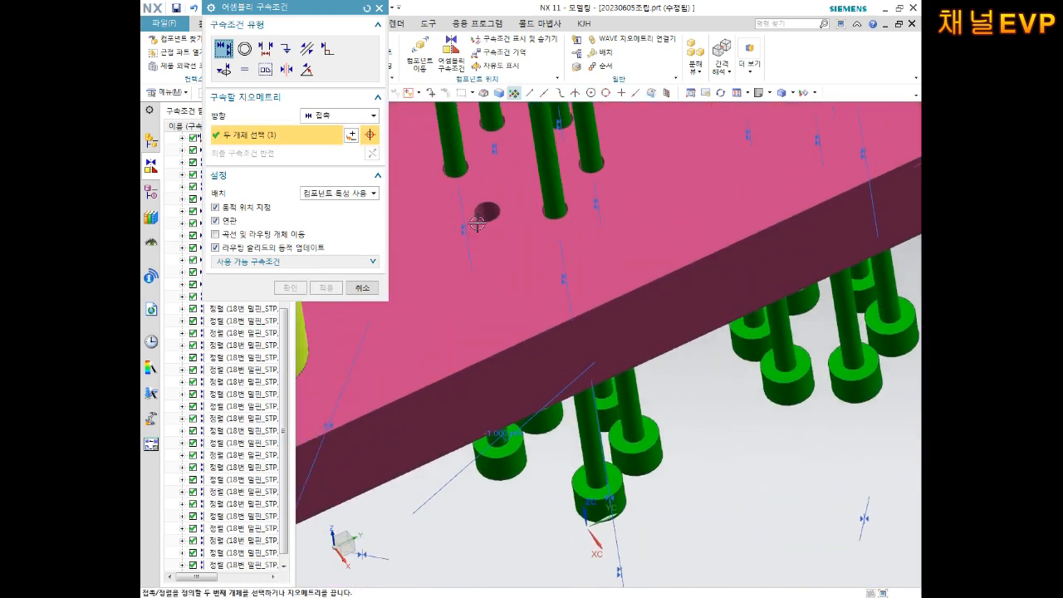
{"action": "scroll", "coordinate": [476, 225], "scroll_direction": "up", "scroll_amount": 3}
{"action": "left_click", "coordinate": [500, 246]}
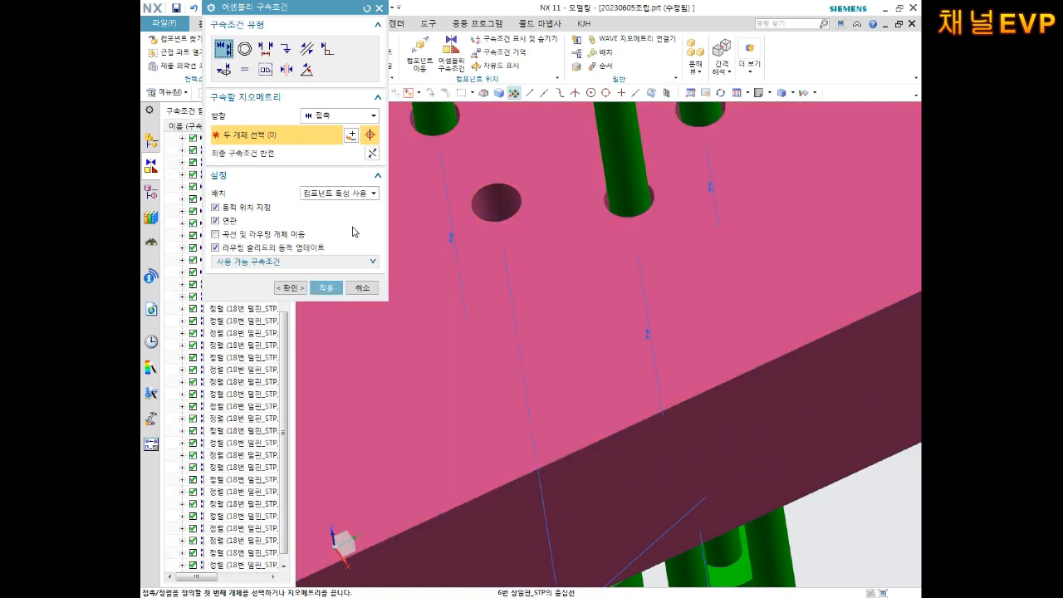
{"action": "left_click", "coordinate": [325, 287]}
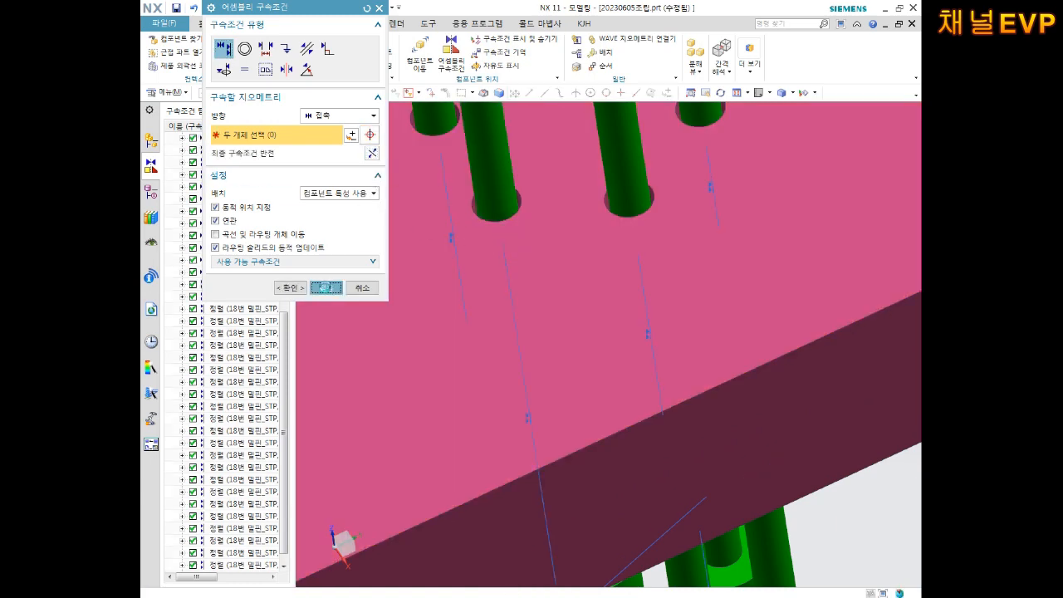
- From the plate's underside, touch-constrain one front-group ejector pin's head shoulder face to its hole's counterbore floor in 6번 상밀판 and apply
{"action": "scroll", "coordinate": [436, 315], "scroll_direction": "down", "scroll_amount": 8}
{"action": "middle_click_drag", "start_coordinate": [480, 349], "coordinate": [549, 263]}
{"action": "scroll", "coordinate": [549, 263], "scroll_direction": "up", "scroll_amount": 6}
{"action": "middle_click_drag", "start_coordinate": [612, 293], "coordinate": [731, 229]}
{"action": "scroll", "coordinate": [796, 318], "scroll_direction": "up", "scroll_amount": 3}
{"action": "scroll", "coordinate": [795, 318], "scroll_direction": "up", "scroll_amount": 2}
{"action": "scroll", "coordinate": [728, 249], "scroll_direction": "up", "scroll_amount": 4}
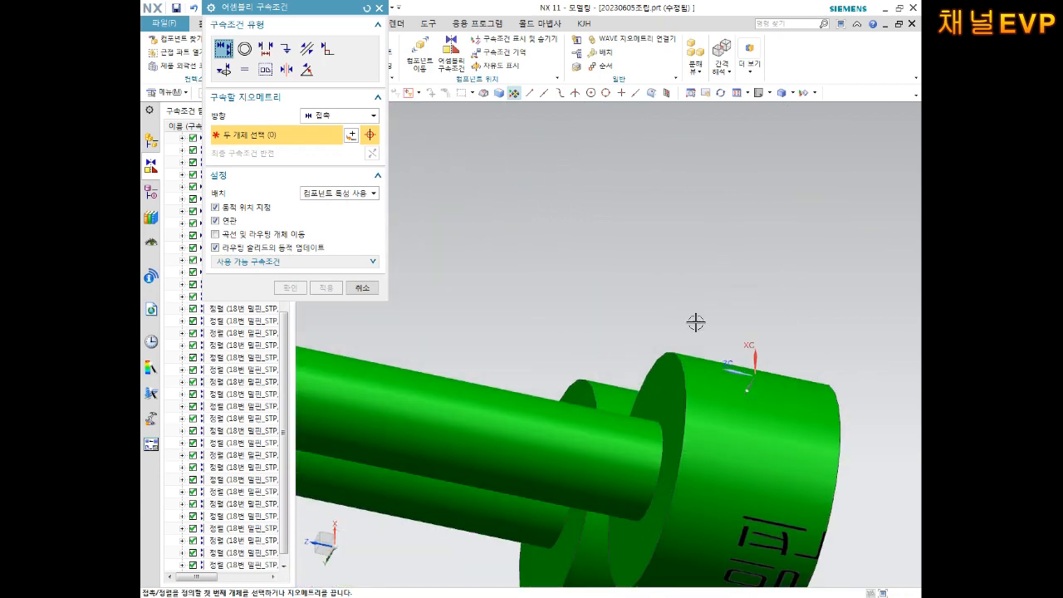
{"action": "left_click", "coordinate": [654, 376]}
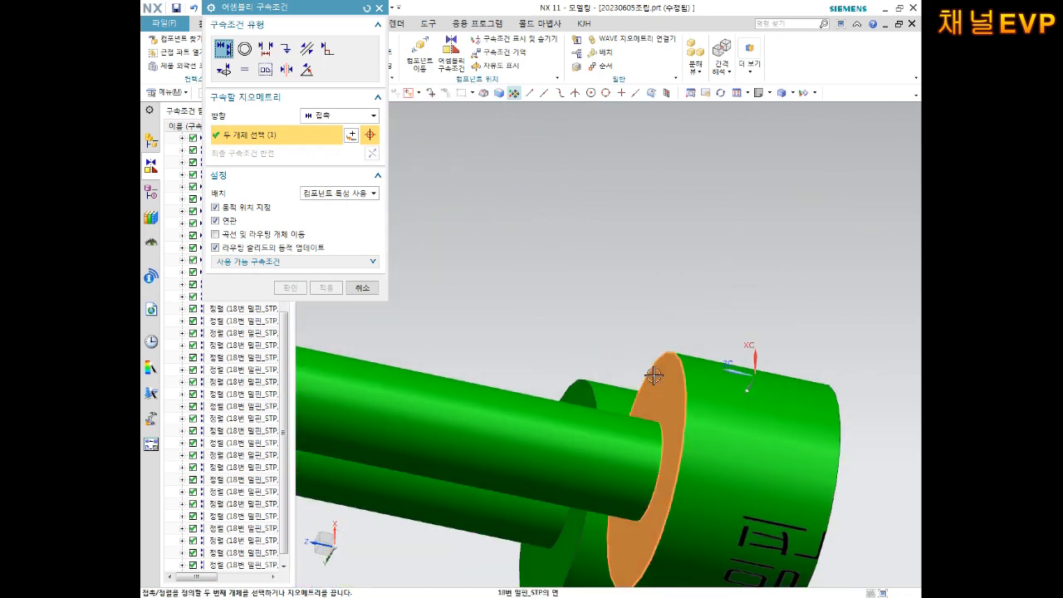
{"action": "scroll", "coordinate": [652, 374], "scroll_direction": "down", "scroll_amount": 2}
{"action": "scroll", "coordinate": [652, 374], "scroll_direction": "down", "scroll_amount": 3}
{"action": "middle_click_drag", "start_coordinate": [646, 368], "coordinate": [555, 329]}
{"action": "scroll", "coordinate": [440, 335], "scroll_direction": "up", "scroll_amount": 9}
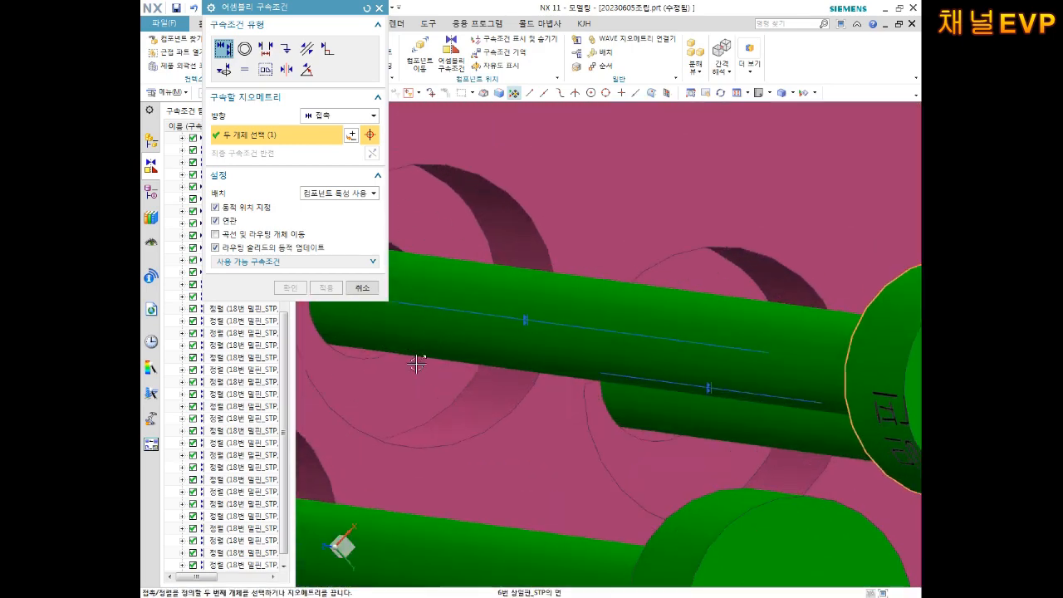
{"action": "left_click", "coordinate": [412, 373]}
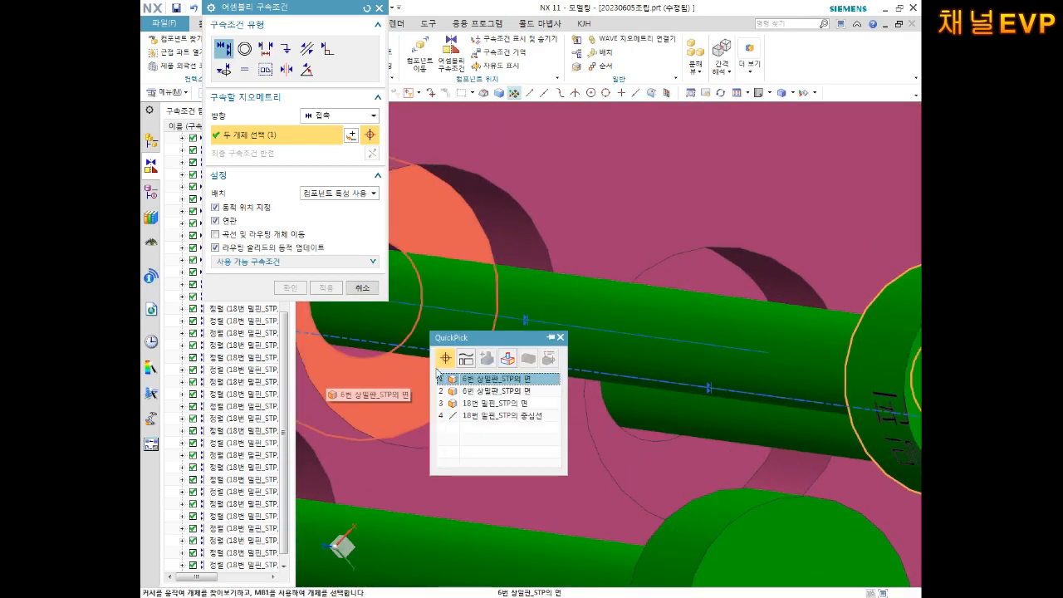
{"action": "left_click", "coordinate": [470, 381]}
{"action": "left_click", "coordinate": [327, 288]}
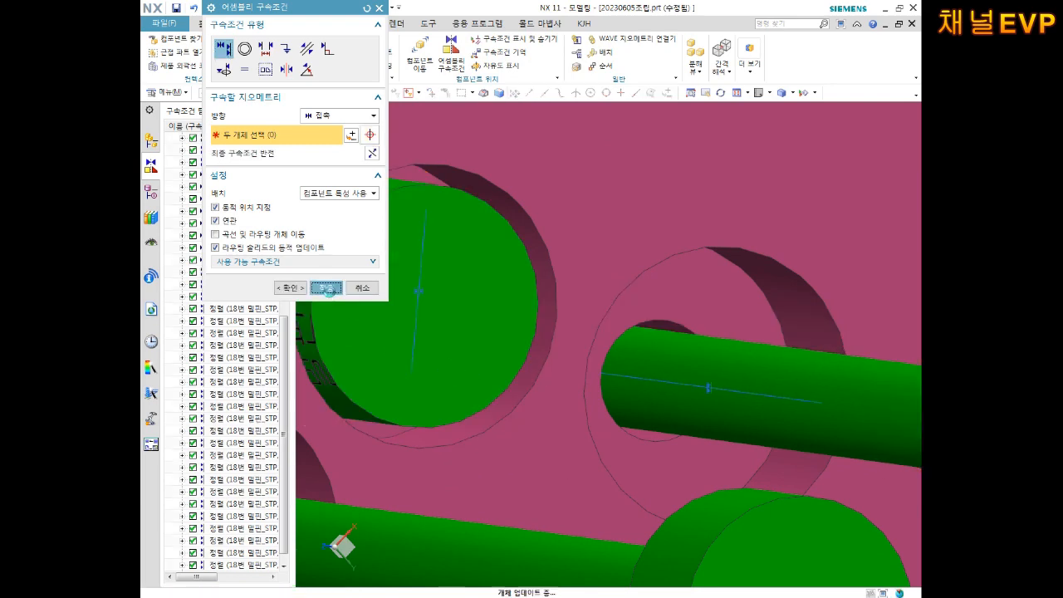
- Constrain the head end face of the ejector pin beside the seated one flush with the plate's underside, reverse the direction and apply
{"action": "scroll", "coordinate": [411, 294], "scroll_direction": "down", "scroll_amount": 3}
{"action": "scroll", "coordinate": [579, 306], "scroll_direction": "up", "scroll_amount": 3}
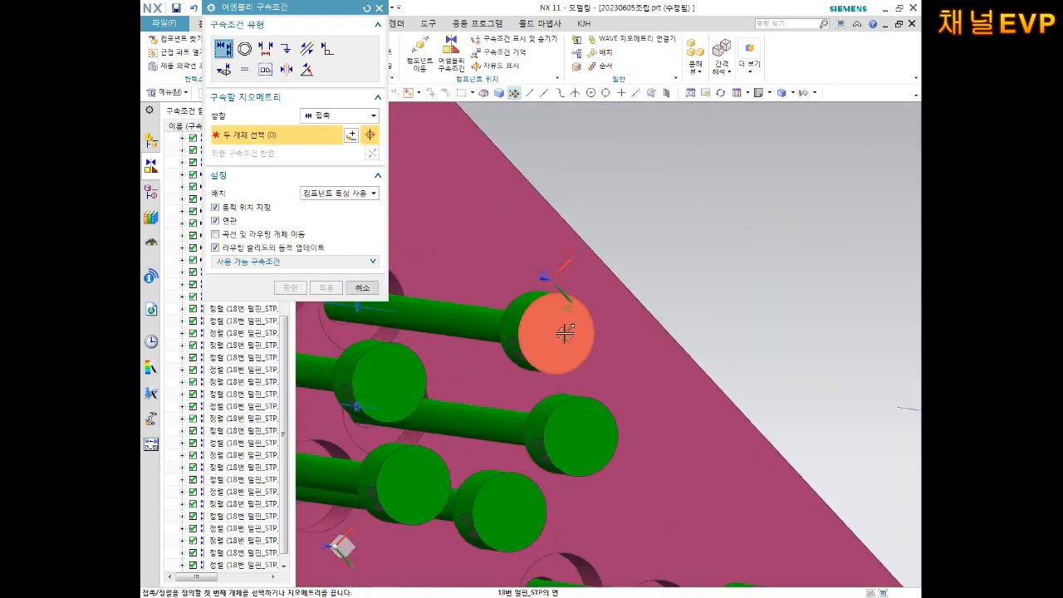
{"action": "left_click", "coordinate": [538, 310]}
{"action": "scroll", "coordinate": [539, 311], "scroll_direction": "down", "scroll_amount": 3}
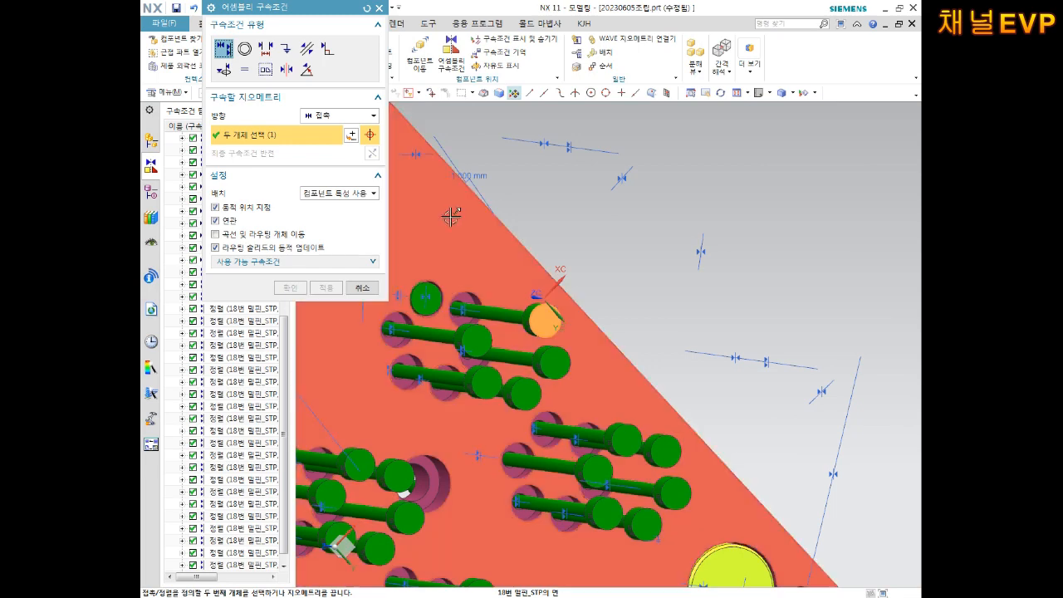
{"action": "middle_click_drag", "start_coordinate": [584, 256], "coordinate": [699, 255], "text": "shift"}
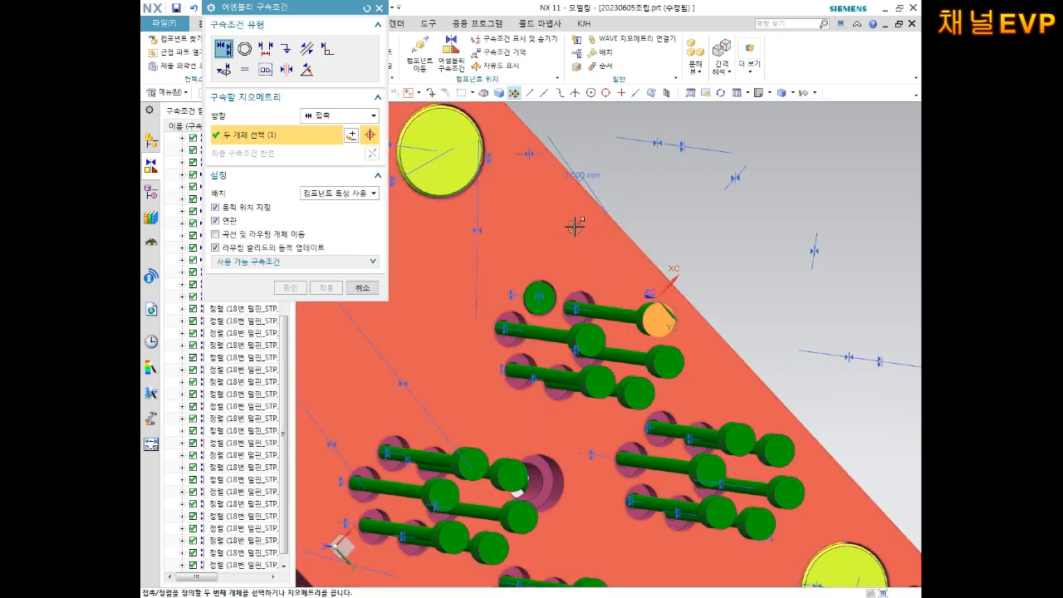
{"action": "left_click", "coordinate": [588, 239]}
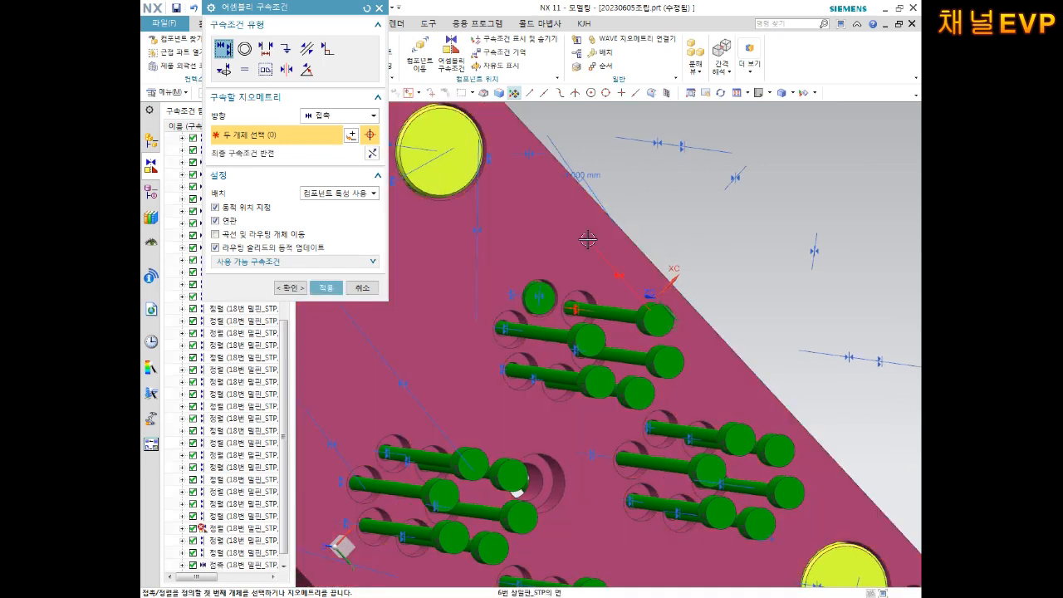
{"action": "left_click", "coordinate": [372, 153]}
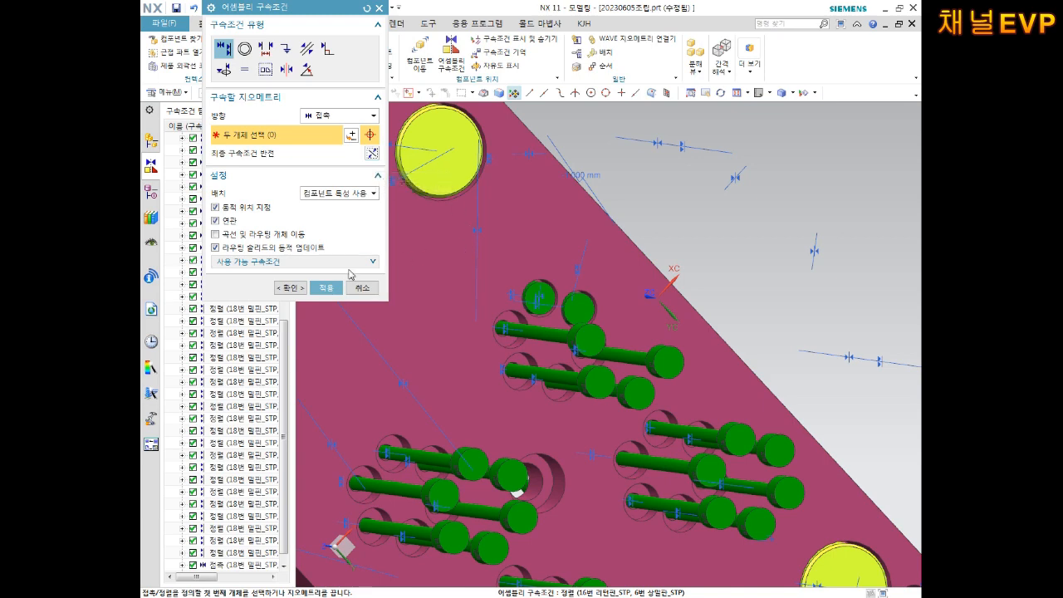
{"action": "left_click", "coordinate": [325, 287]}
- Constrain the head end face of the group's third ejector pin flush with the plate's underside, reversing the direction, and apply
{"action": "scroll", "coordinate": [692, 364], "scroll_direction": "up", "scroll_amount": 5}
{"action": "left_click", "coordinate": [562, 333]}
{"action": "scroll", "coordinate": [559, 246], "scroll_direction": "down", "scroll_amount": 5}
{"action": "left_click", "coordinate": [551, 247]}
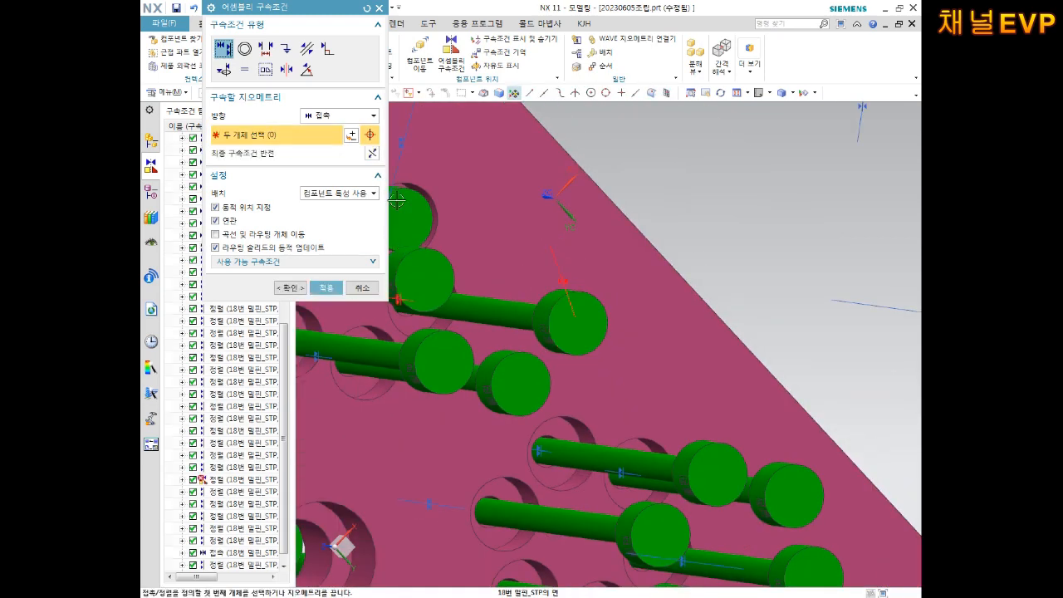
{"action": "left_click", "coordinate": [327, 287]}
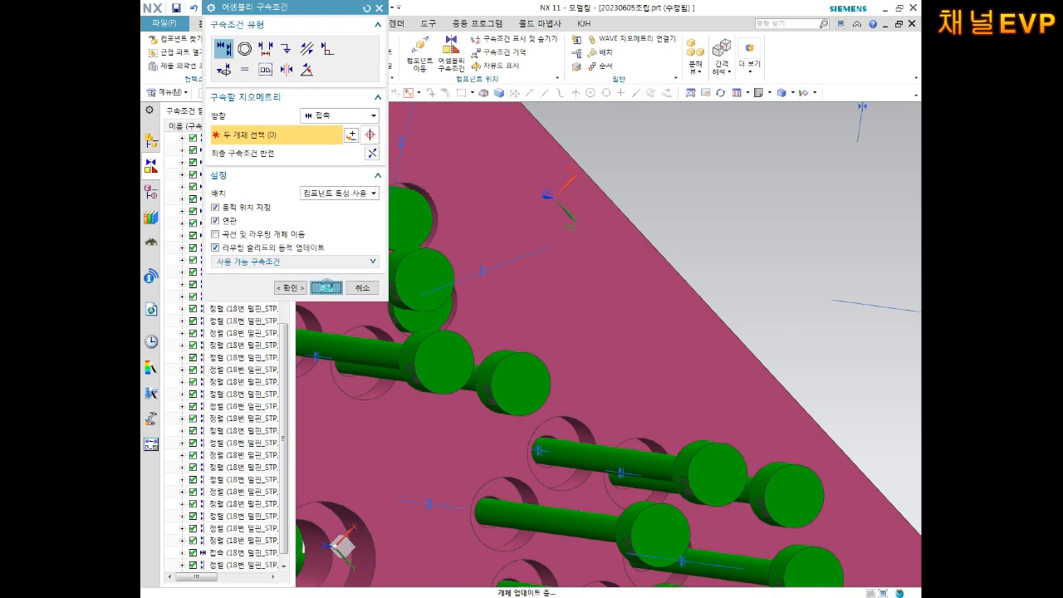
- Constrain the head end face of the front group's fourth ejector pin flush with the plate's underside, reversing the direction
{"action": "middle_click_drag", "start_coordinate": [464, 324], "coordinate": [710, 323], "text": "shift"}
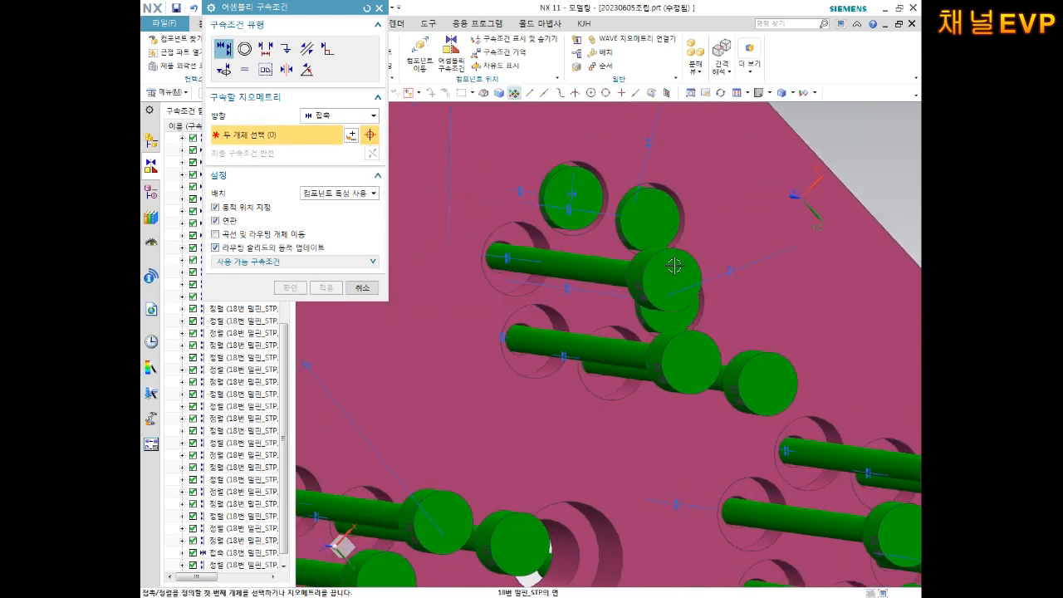
{"action": "left_click", "coordinate": [674, 266]}
{"action": "left_click", "coordinate": [461, 301]}
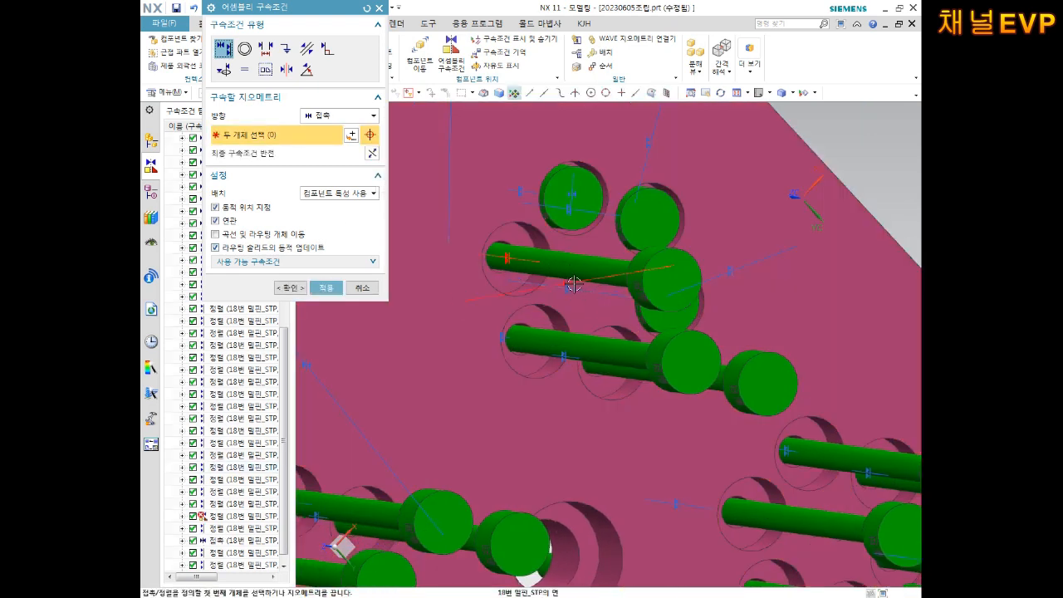
{"action": "left_click", "coordinate": [372, 155]}
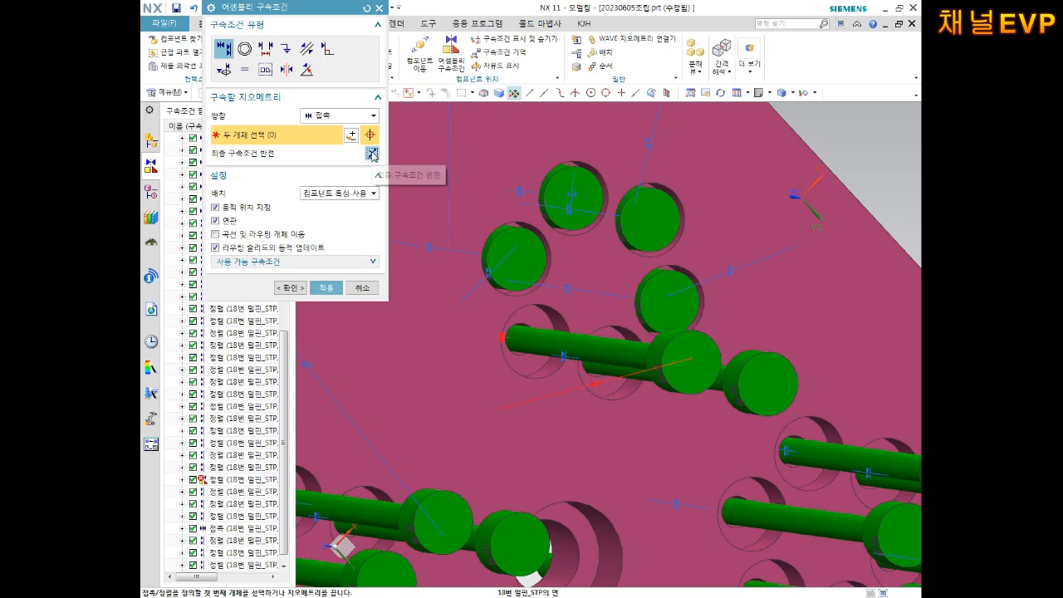
- Align the front group's two remaining protruding pin heads flush with the seated ones, reversing the direction and applying each constraint
{"action": "left_click", "coordinate": [372, 152]}
{"action": "left_click", "coordinate": [326, 287]}
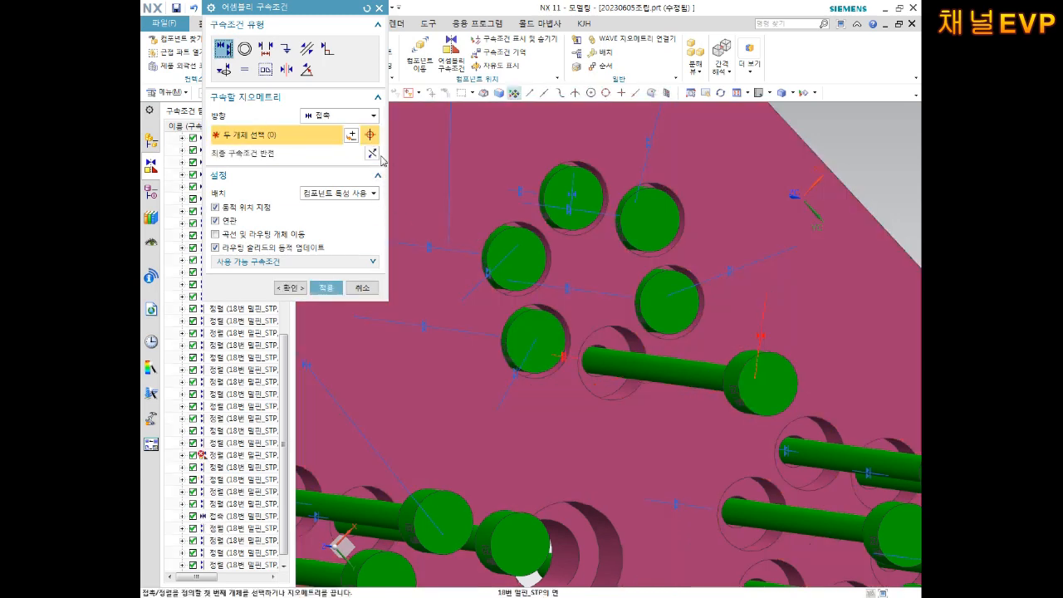
{"action": "left_click", "coordinate": [372, 154]}
{"action": "left_click", "coordinate": [325, 288]}
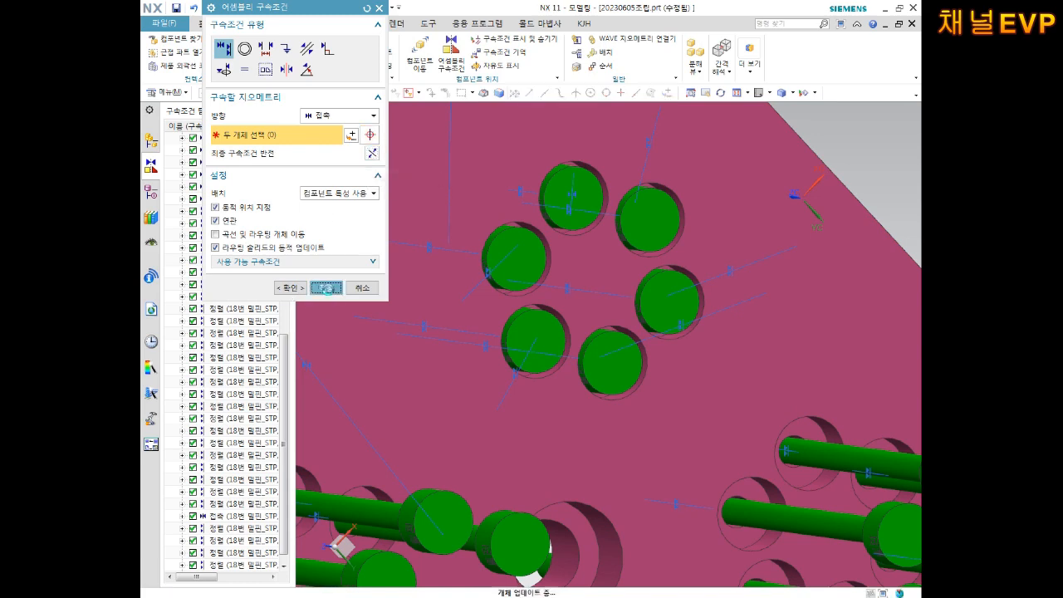
- In the next six-pin group, constrain the first pin's head end face flush with the plate's underside, reverse the direction and apply
{"action": "middle_click_drag", "start_coordinate": [652, 449], "coordinate": [323, 262], "text": "shift"}
{"action": "left_click", "coordinate": [636, 291]}
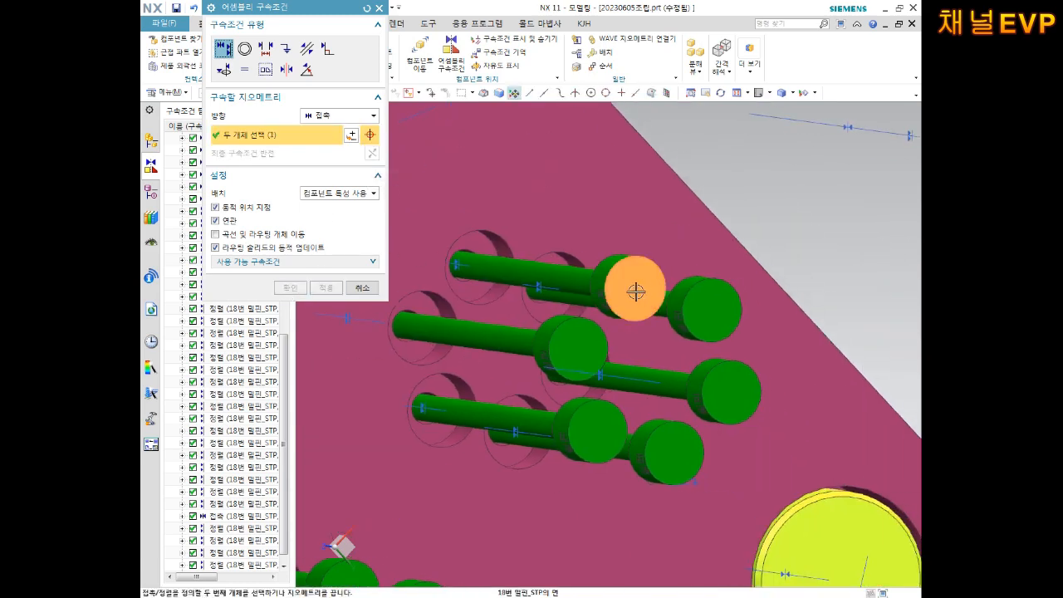
{"action": "left_click", "coordinate": [509, 179]}
{"action": "left_click", "coordinate": [372, 154]}
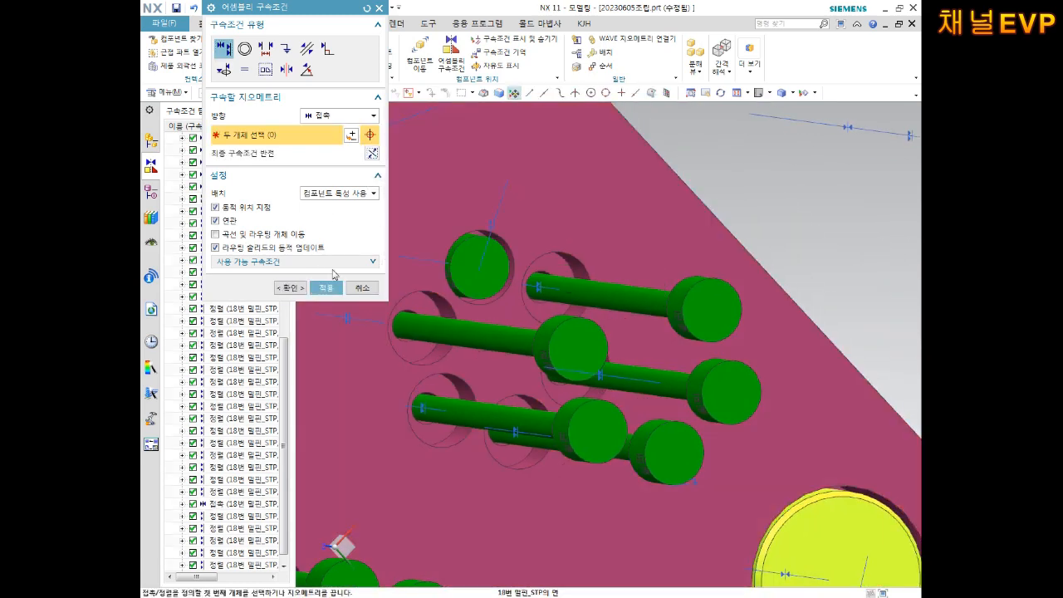
{"action": "left_click", "coordinate": [326, 288]}
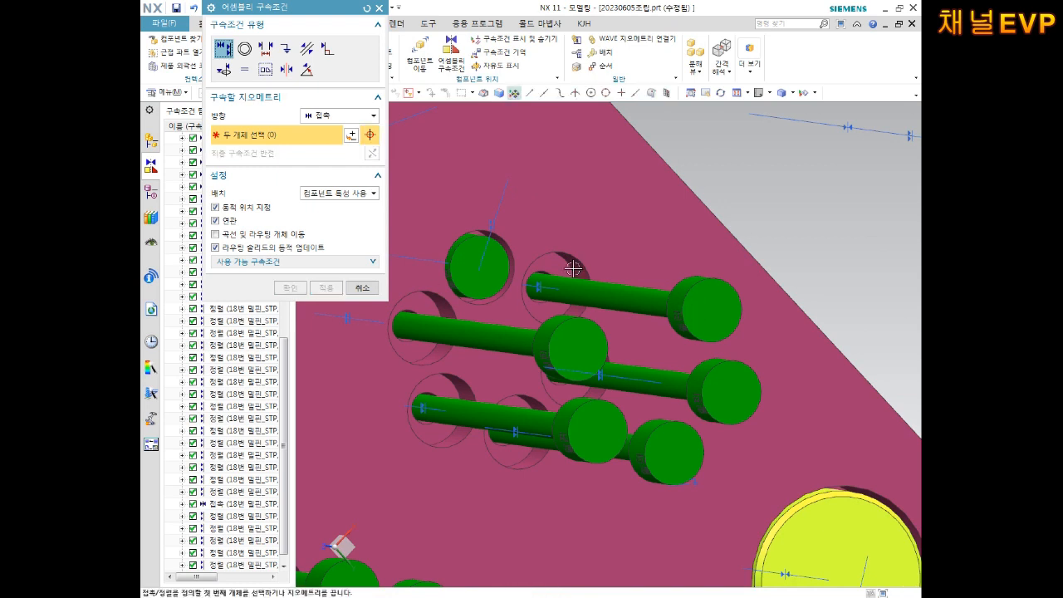
- Align the second pin's head end face with the seated pin's, and the third's with the second's, reversing and applying each constraint
{"action": "scroll", "coordinate": [541, 273], "scroll_direction": "up", "scroll_amount": 1}
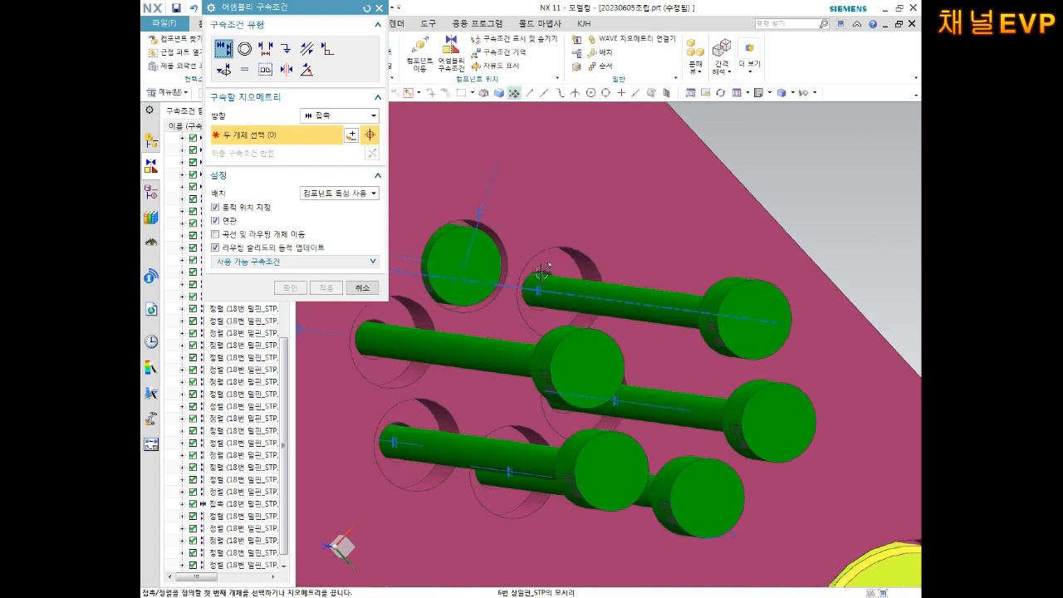
{"action": "left_click", "coordinate": [489, 262]}
{"action": "left_click", "coordinate": [761, 300]}
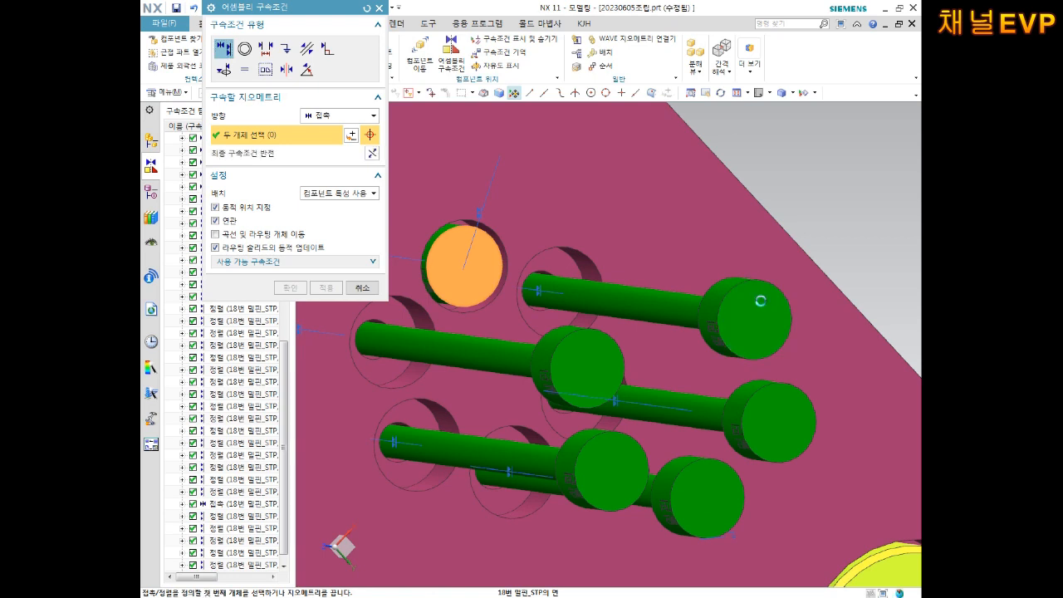
{"action": "left_click", "coordinate": [372, 153]}
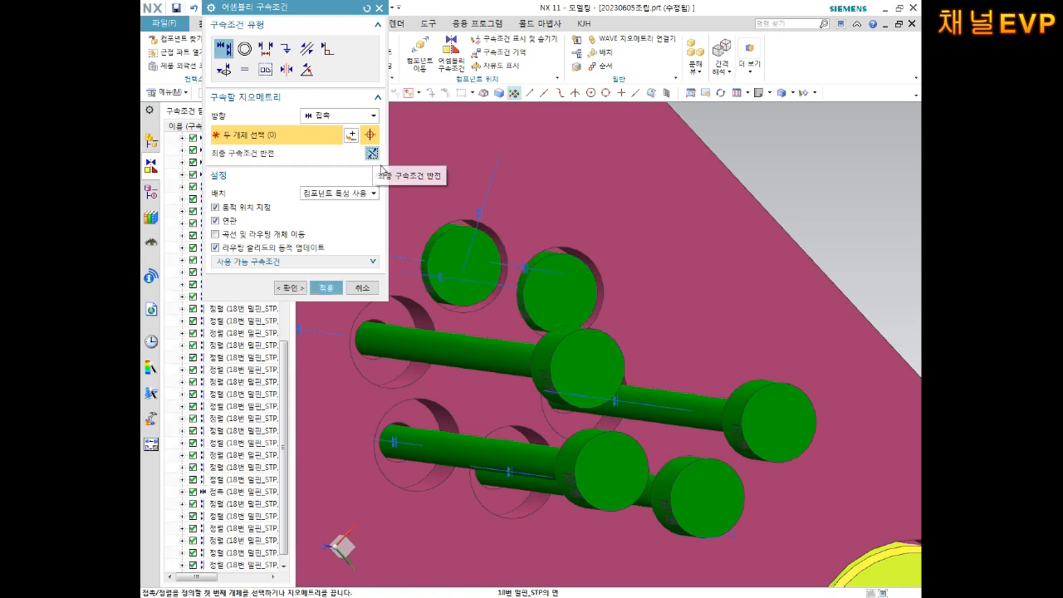
{"action": "left_click", "coordinate": [325, 292]}
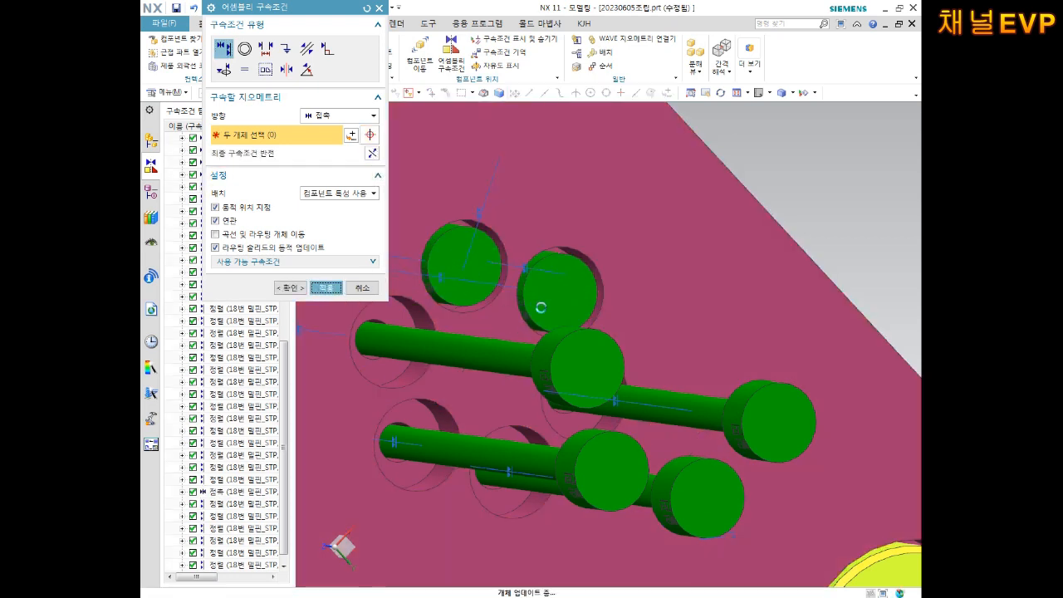
{"action": "left_click", "coordinate": [559, 309]}
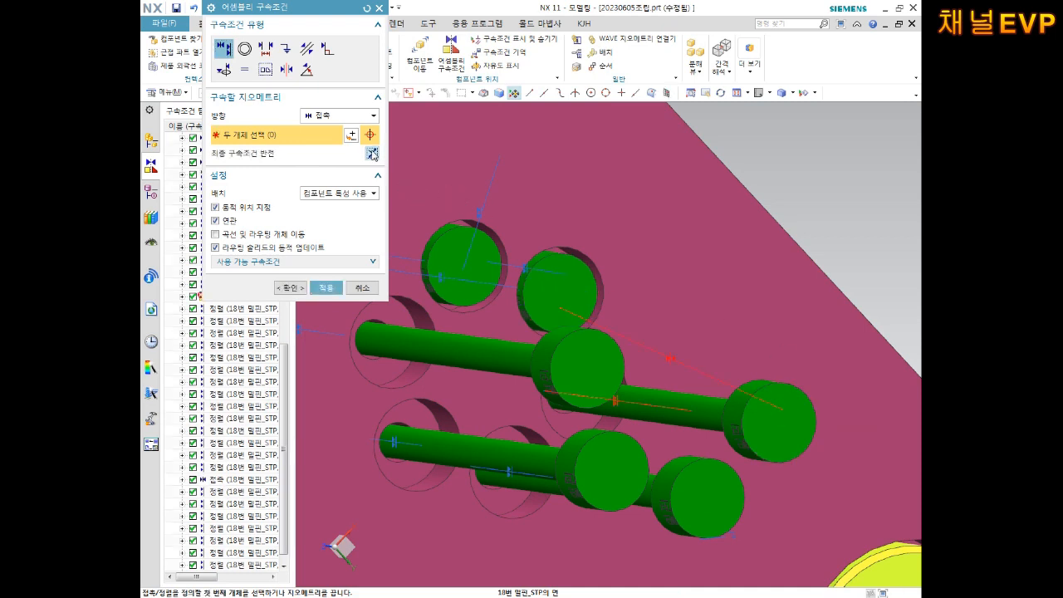
{"action": "left_click", "coordinate": [372, 153]}
{"action": "left_click", "coordinate": [326, 287]}
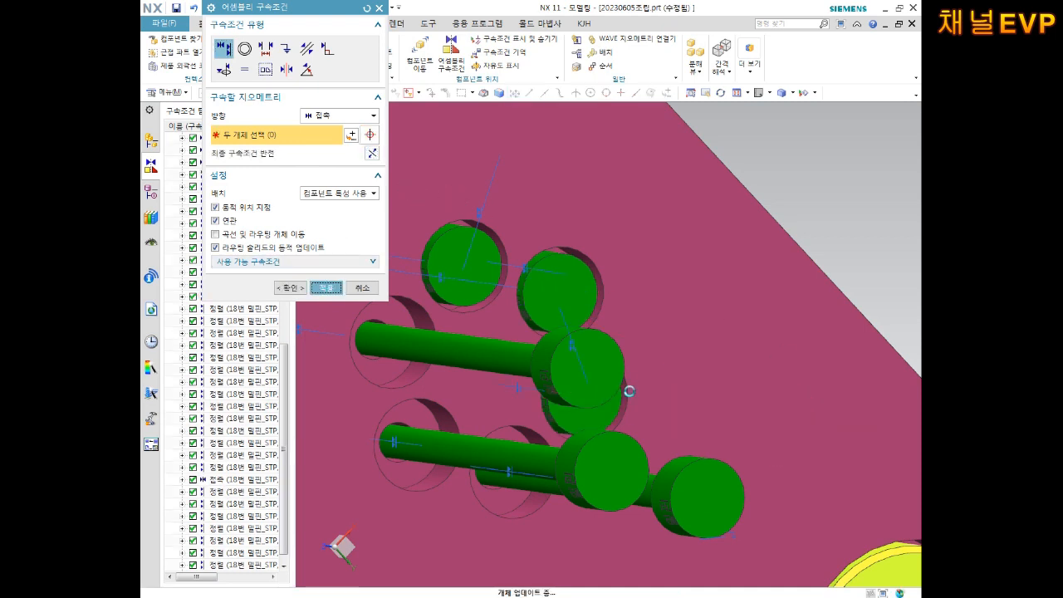
- Align two adjacent protruding pins' head end faces with each other and with the group's first seated pin head, reversing and applying each constraint
{"action": "left_click", "coordinate": [589, 355]}
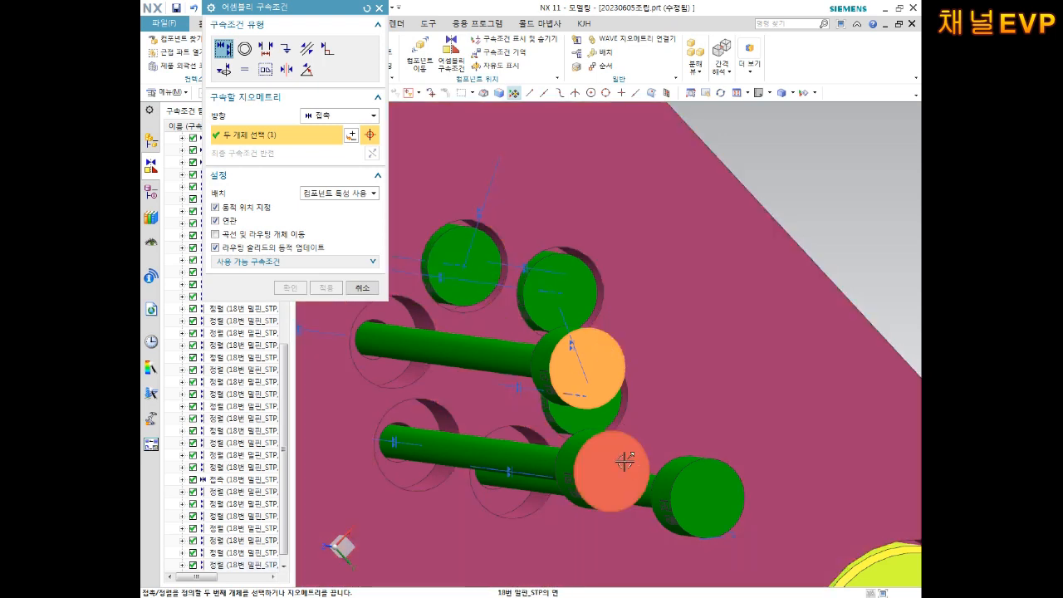
{"action": "left_click", "coordinate": [614, 448]}
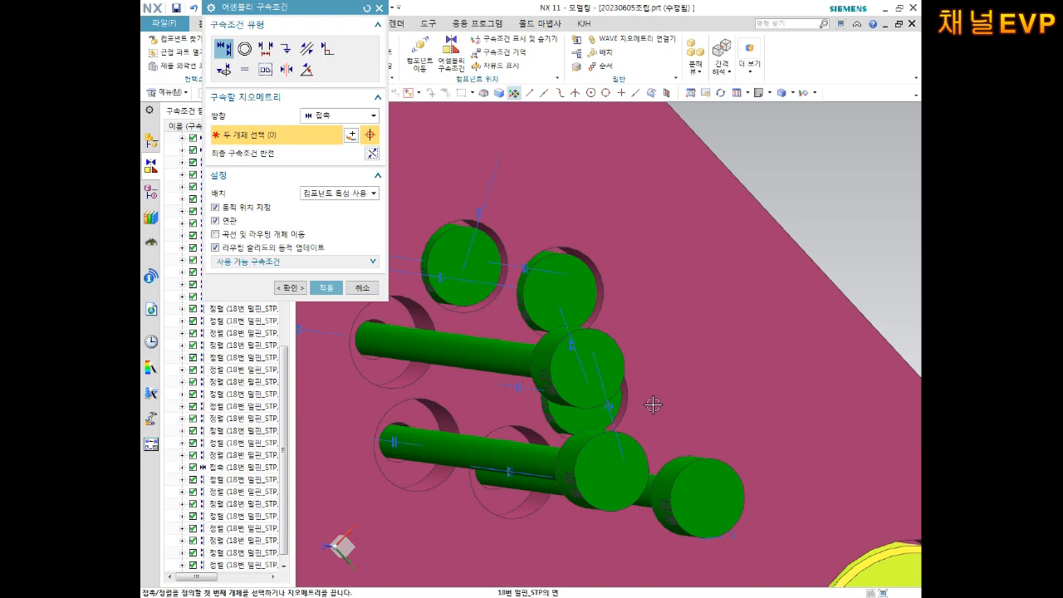
{"action": "left_click", "coordinate": [326, 288]}
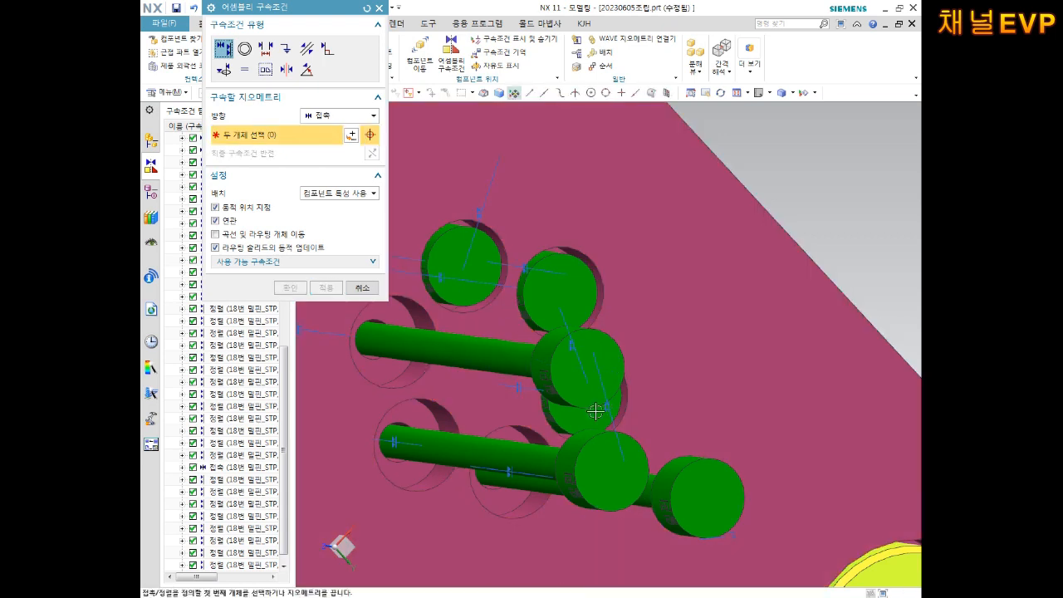
{"action": "left_click", "coordinate": [608, 353]}
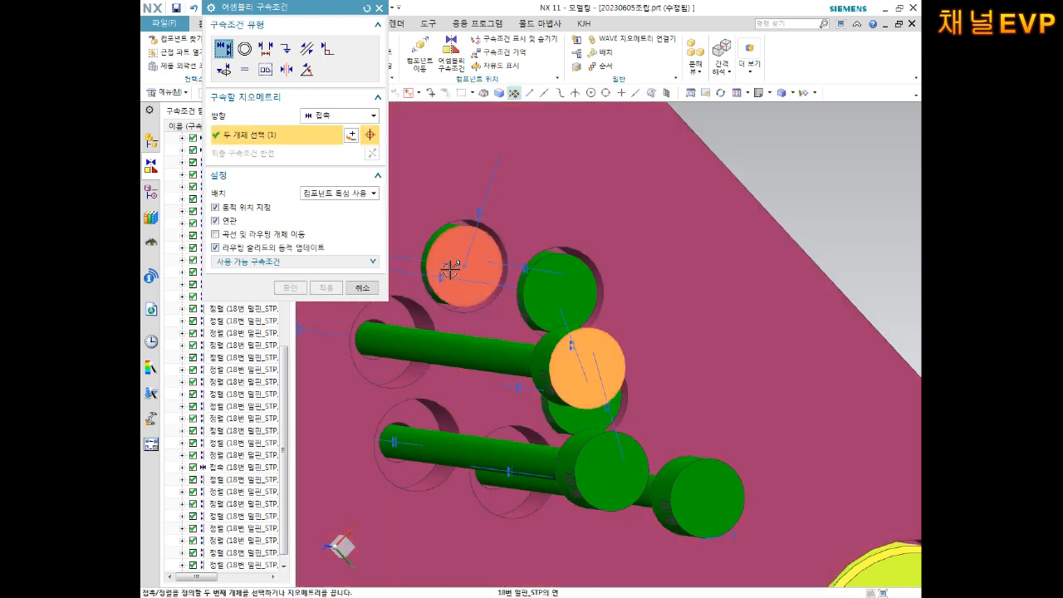
{"action": "left_click", "coordinate": [455, 247]}
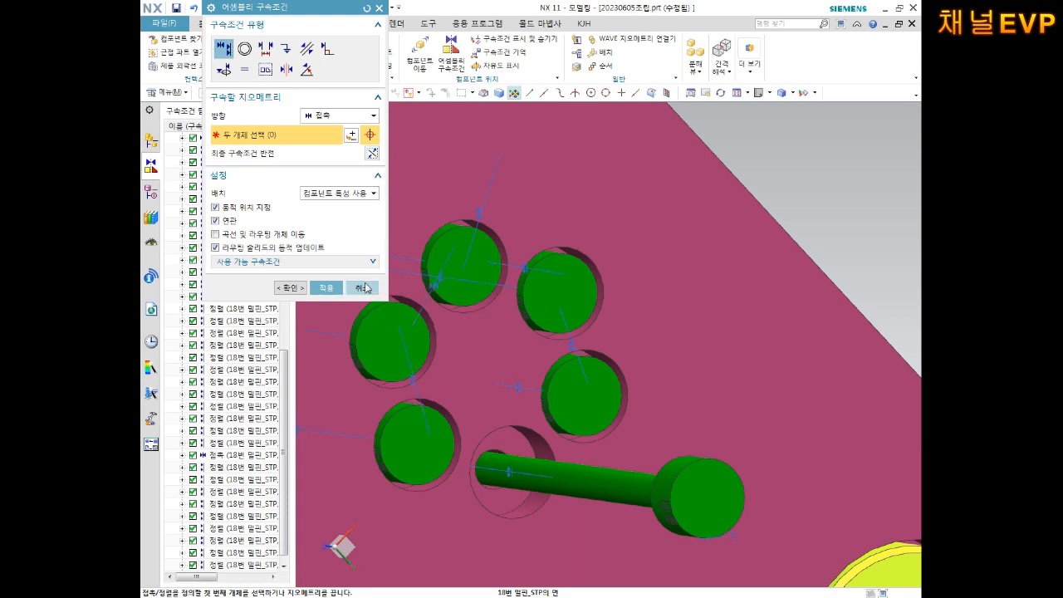
{"action": "left_click", "coordinate": [326, 288]}
- Align the group's last protruding pin head with the adjacent seated pin's end face, reverse the direction and apply
{"action": "left_click", "coordinate": [408, 459]}
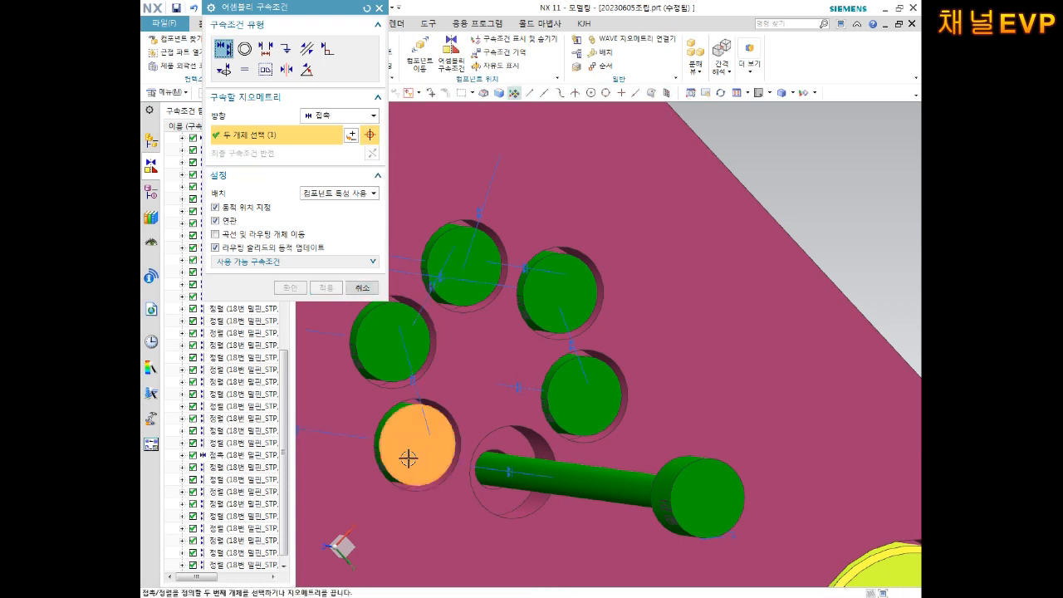
{"action": "left_click", "coordinate": [696, 517]}
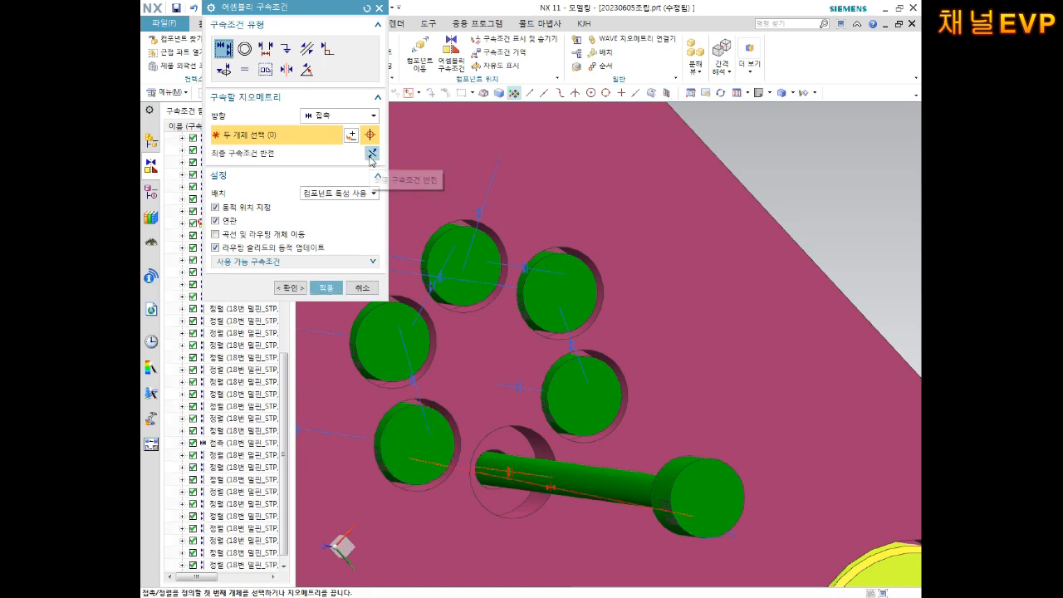
{"action": "left_click", "coordinate": [325, 288]}
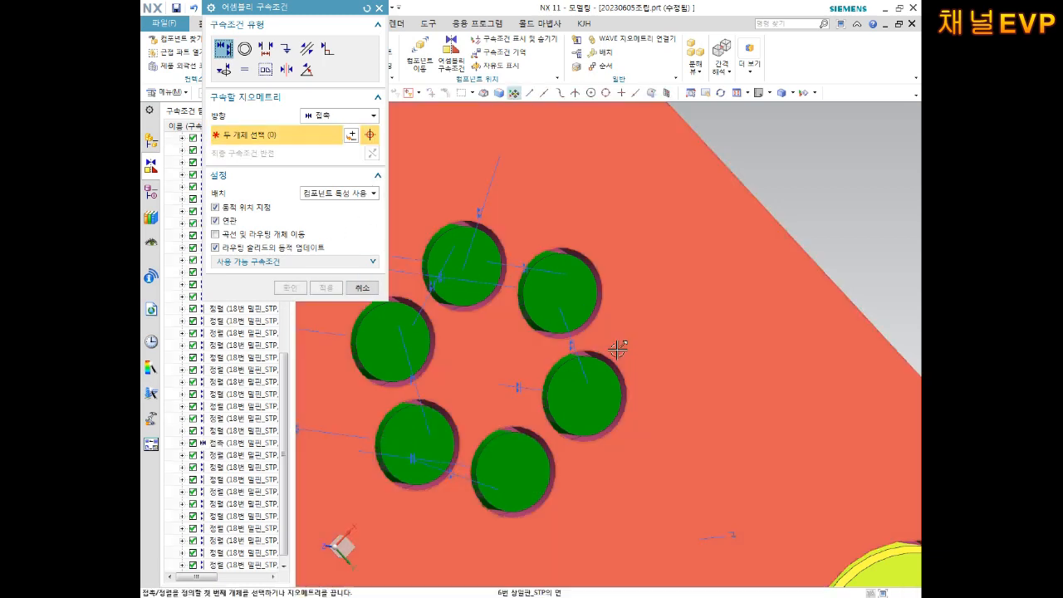
- In the pin group beside the large counterbored hole, align the first three adjacent pins' head end faces in sequence, reversing and applying each constraint
{"action": "scroll", "coordinate": [612, 351], "scroll_direction": "down", "scroll_amount": 3}
{"action": "middle_click_drag", "start_coordinate": [608, 385], "coordinate": [759, 318], "text": "shift"}
{"action": "middle_click_drag", "start_coordinate": [590, 324], "coordinate": [612, 261], "text": "shift"}
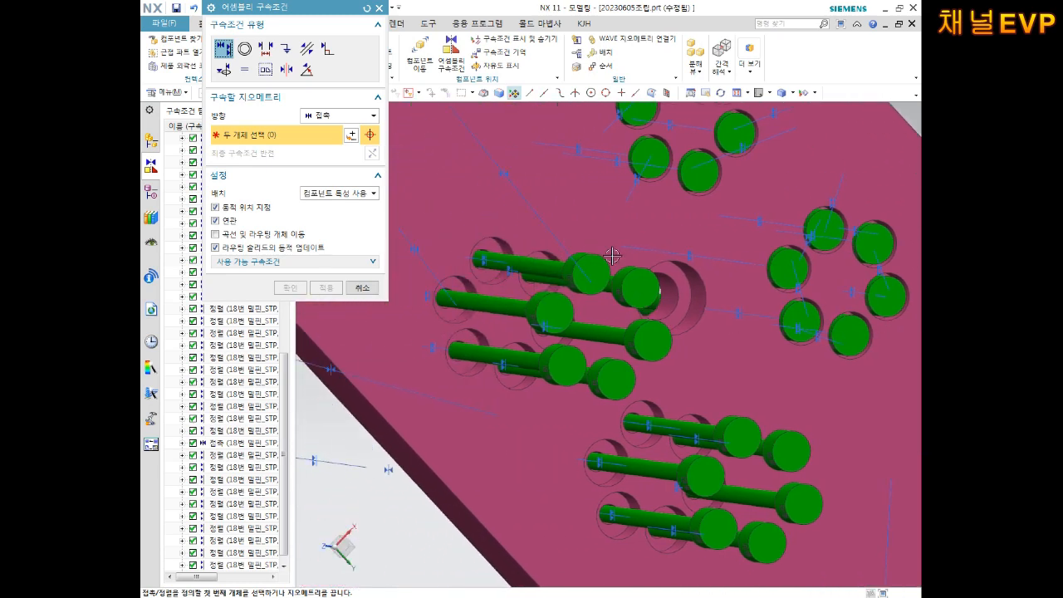
{"action": "scroll", "coordinate": [612, 260], "scroll_direction": "up", "scroll_amount": 5}
{"action": "left_click", "coordinate": [565, 291]}
{"action": "left_click", "coordinate": [683, 316]}
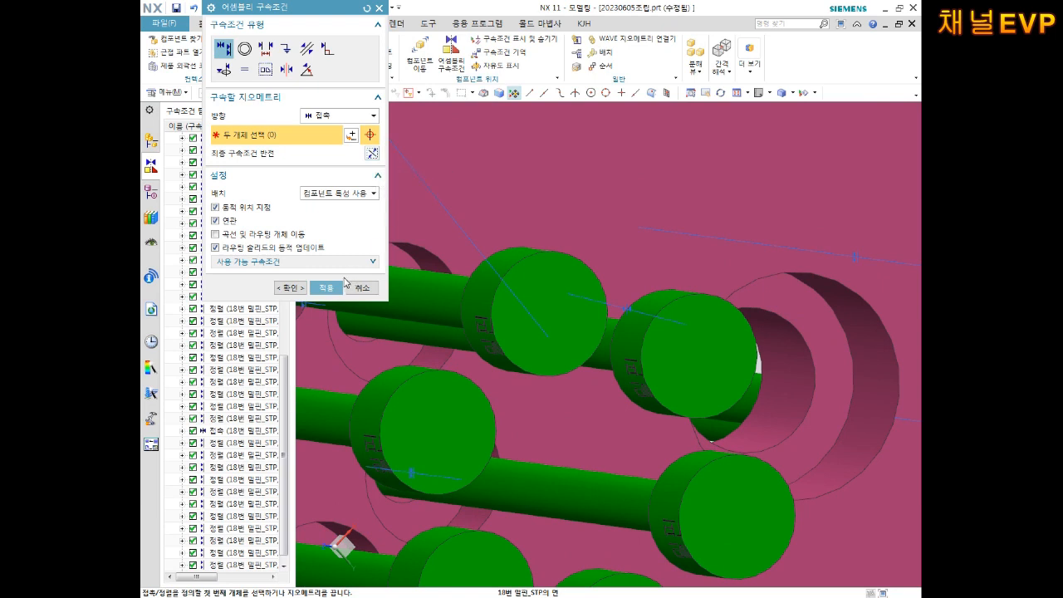
{"action": "left_click", "coordinate": [754, 502]}
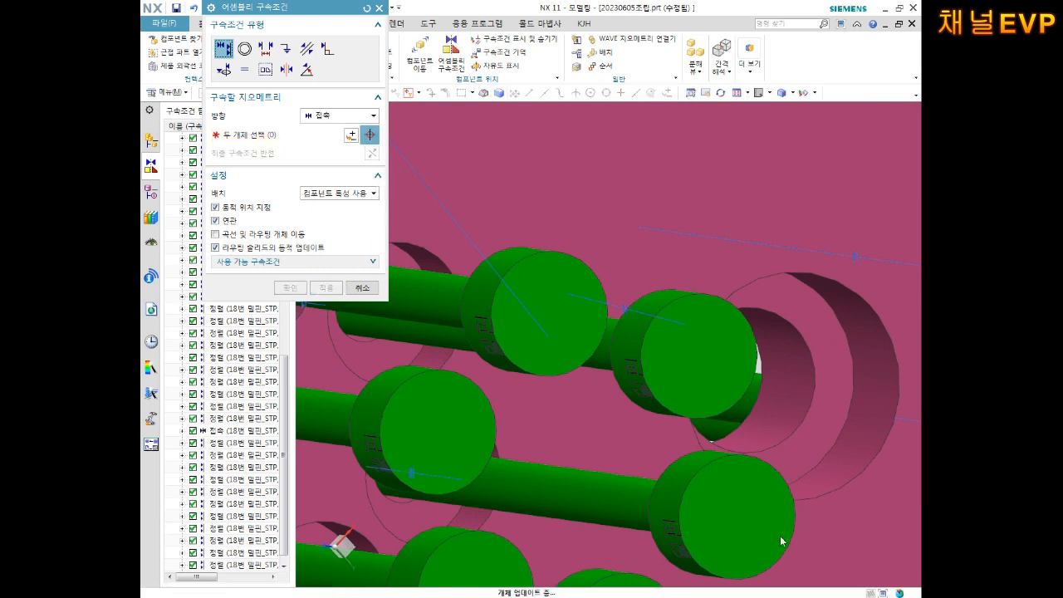
{"action": "left_click", "coordinate": [727, 356]}
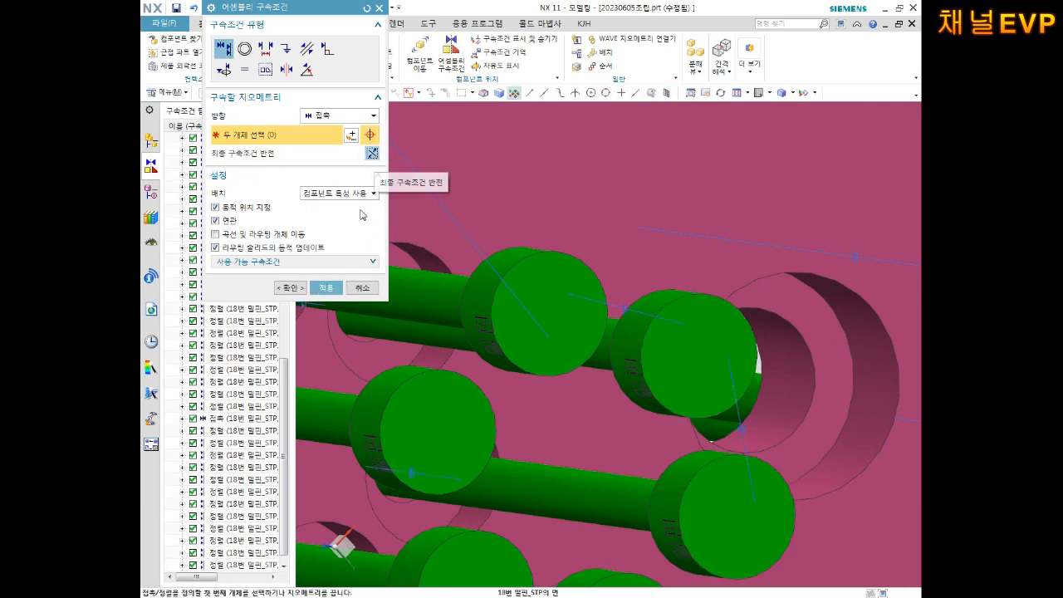
{"action": "left_click", "coordinate": [326, 287]}
- Align the head end faces of the group's fourth and fifth pins in sequence from the third, reversing the direction and applying each constraint
{"action": "middle_click_drag", "start_coordinate": [639, 407], "coordinate": [610, 177], "text": "shift"}
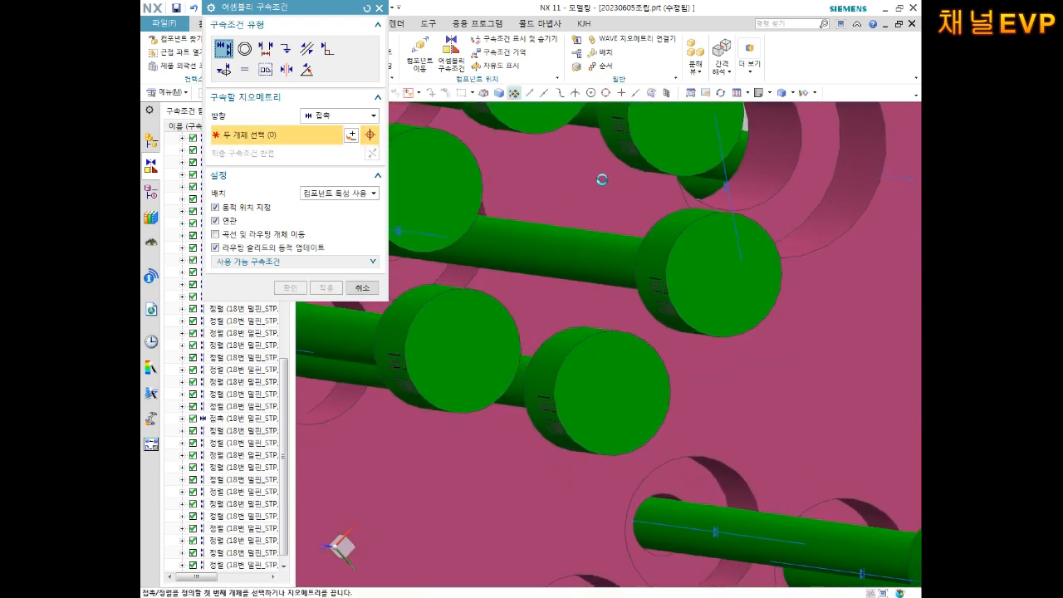
{"action": "left_click", "coordinate": [705, 280]}
{"action": "left_click", "coordinate": [631, 390]}
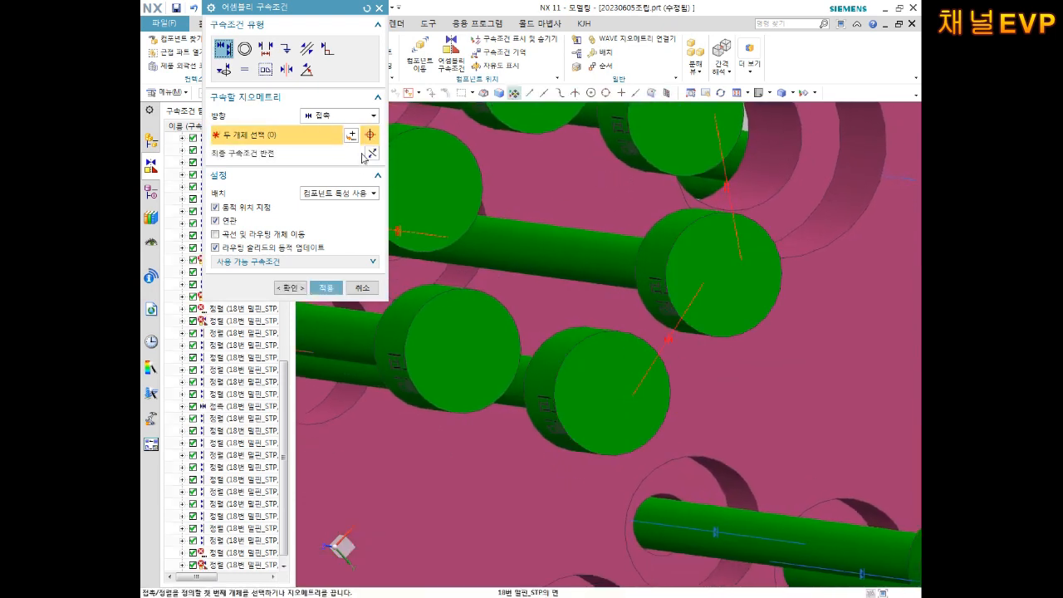
{"action": "left_click", "coordinate": [326, 287]}
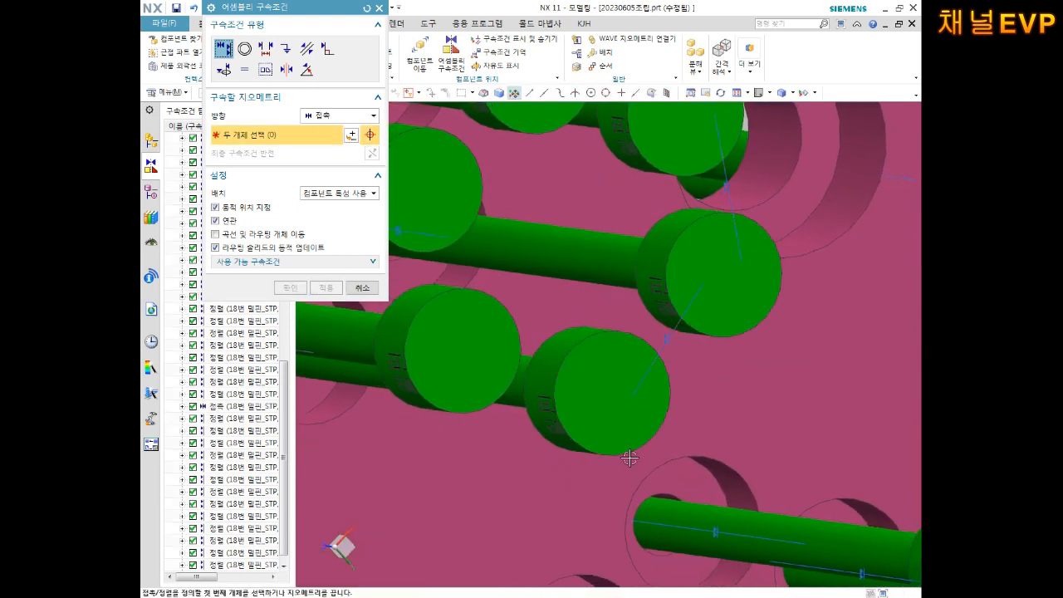
{"action": "left_click", "coordinate": [597, 402]}
{"action": "left_click", "coordinate": [470, 352]}
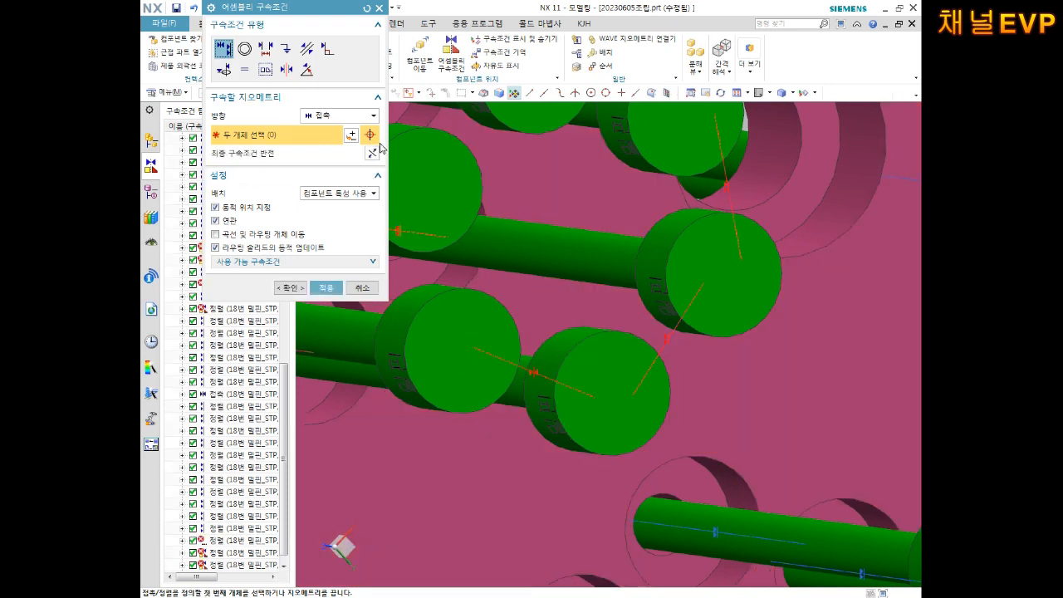
{"action": "left_click", "coordinate": [326, 288]}
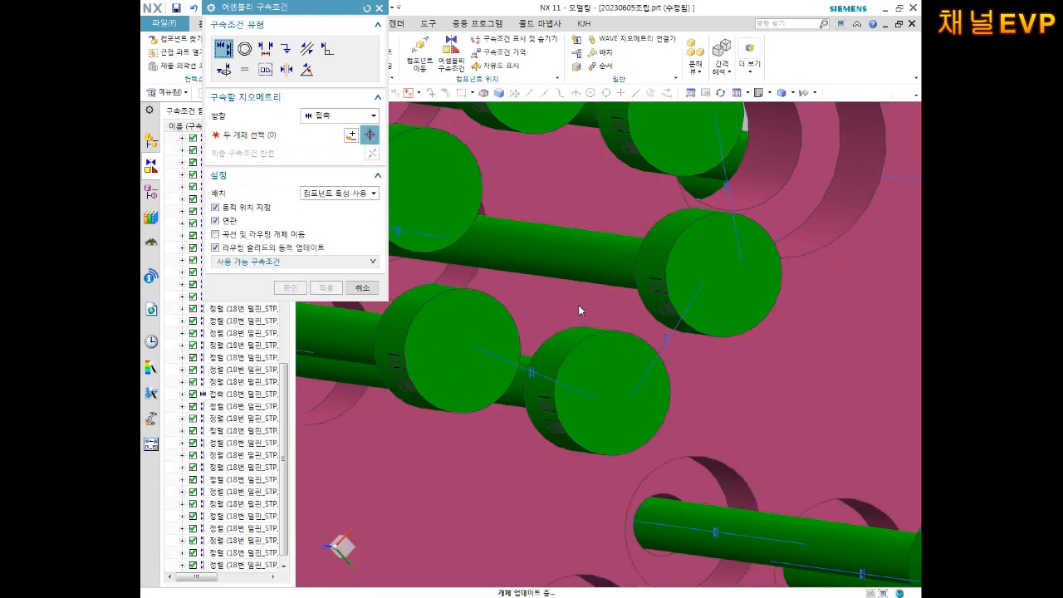
- Align the sixth pin's head end face with the adjacent fifth pin's in the same group, reverse the direction and apply
{"action": "middle_click_drag", "start_coordinate": [565, 291], "coordinate": [641, 368], "text": "shift"}
{"action": "left_click", "coordinate": [570, 423]}
{"action": "left_click", "coordinate": [541, 298]}
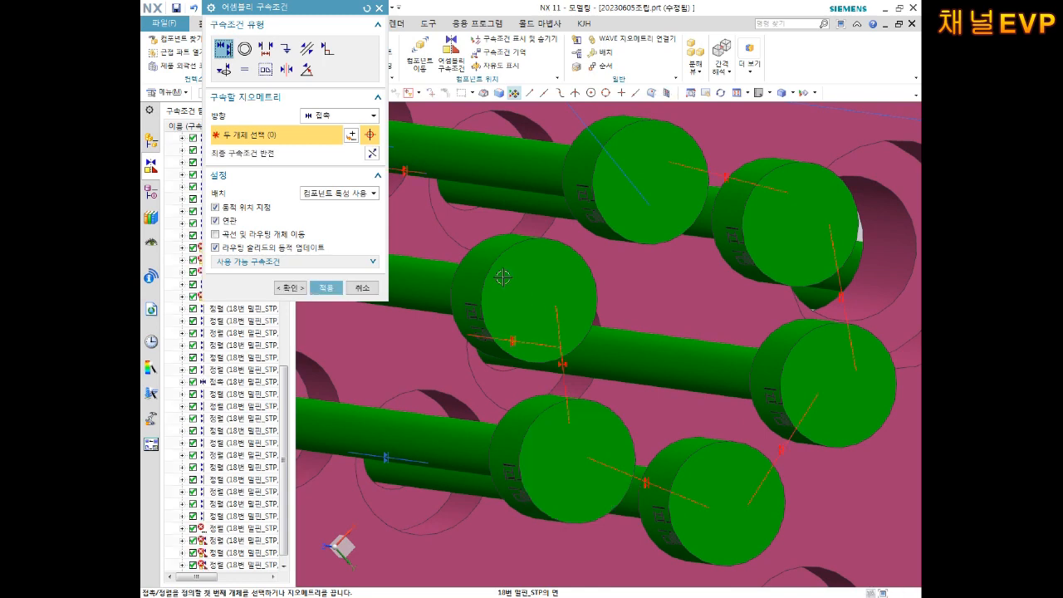
{"action": "left_click", "coordinate": [326, 287]}
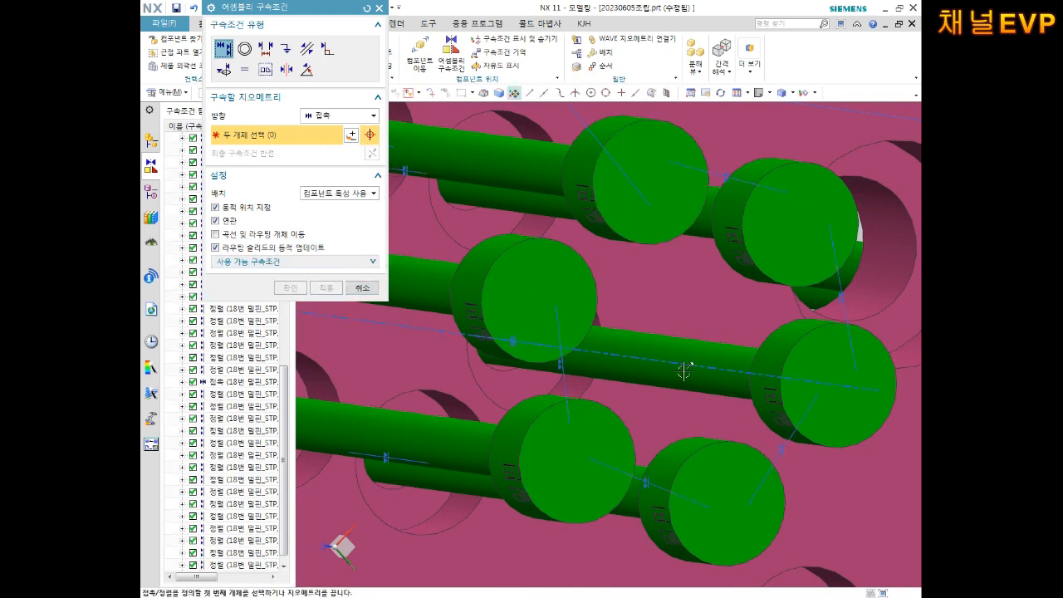
- Align one pin head's end face in the current group with the 6번 상밀판 plate's counterbored face, reverse the direction and apply
{"action": "middle_click_drag", "start_coordinate": [632, 340], "coordinate": [724, 370], "text": "shift"}
{"action": "left_click", "coordinate": [641, 291]}
{"action": "scroll", "coordinate": [633, 304], "scroll_direction": "down", "scroll_amount": 2}
{"action": "middle_click_drag", "start_coordinate": [633, 305], "coordinate": [738, 303], "text": "shift"}
{"action": "left_click", "coordinate": [448, 366]}
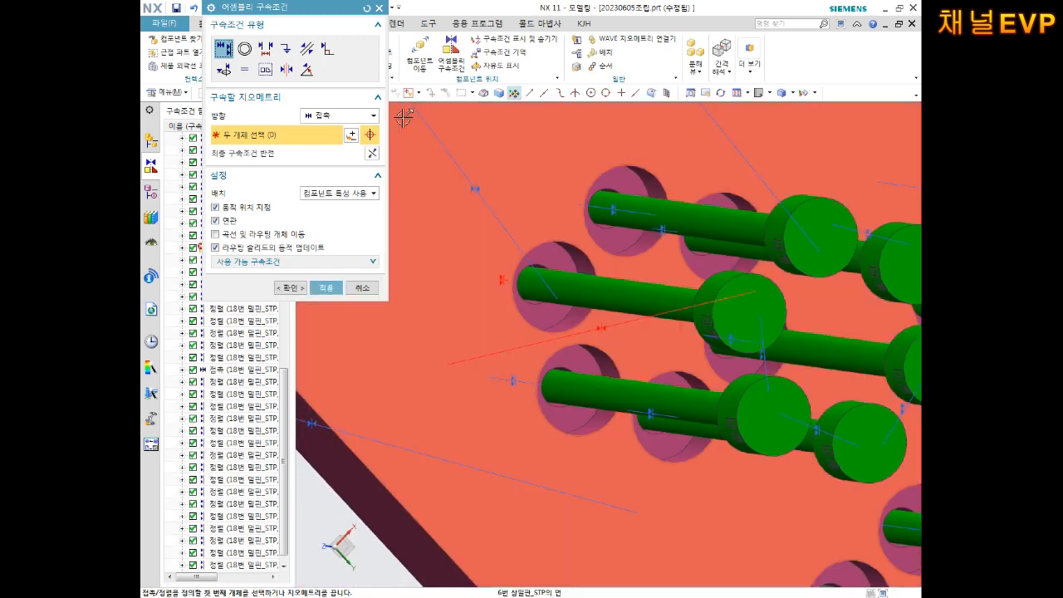
{"action": "left_click", "coordinate": [372, 153]}
{"action": "middle_click_drag", "start_coordinate": [817, 244], "coordinate": [671, 252], "text": "shift"}
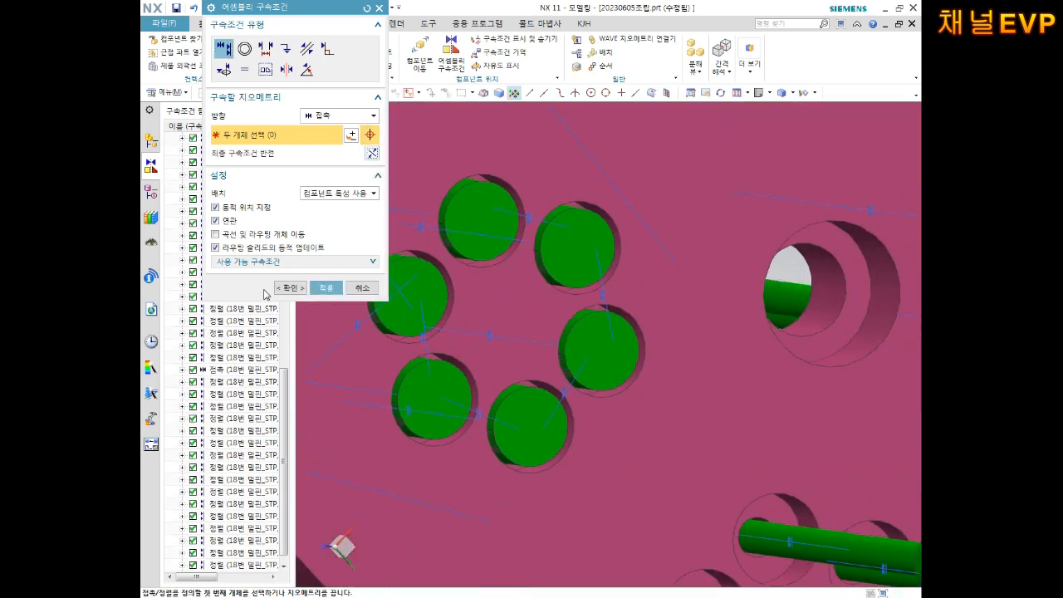
{"action": "left_click", "coordinate": [325, 287]}
- In the last protruding pin group, align the first two pins' head end faces with the plate's counterbored face, reversing and applying each constraint
{"action": "scroll", "coordinate": [538, 337], "scroll_direction": "down", "scroll_amount": 6}
{"action": "middle_click_drag", "start_coordinate": [687, 342], "coordinate": [633, 271], "text": "shift"}
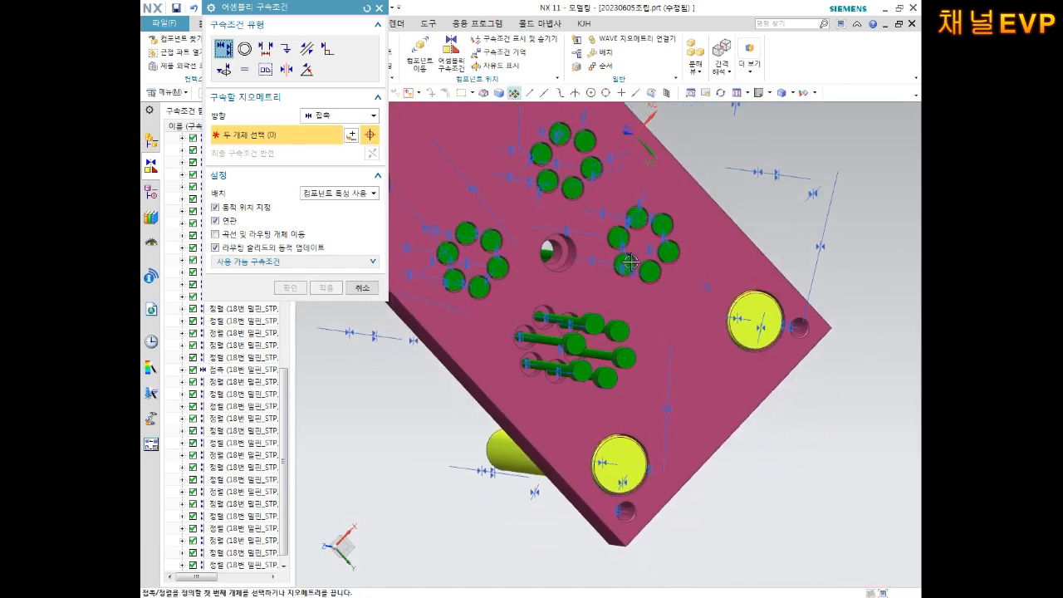
{"action": "scroll", "coordinate": [629, 325], "scroll_direction": "up", "scroll_amount": 5}
{"action": "left_click", "coordinate": [523, 296]}
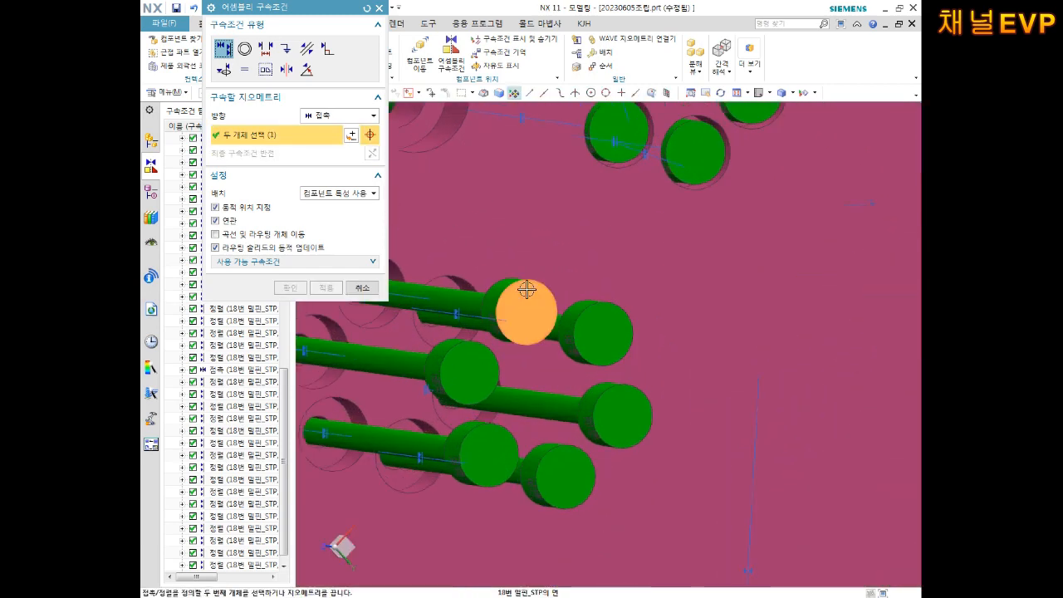
{"action": "left_click", "coordinate": [539, 267]}
{"action": "left_click", "coordinate": [326, 287]}
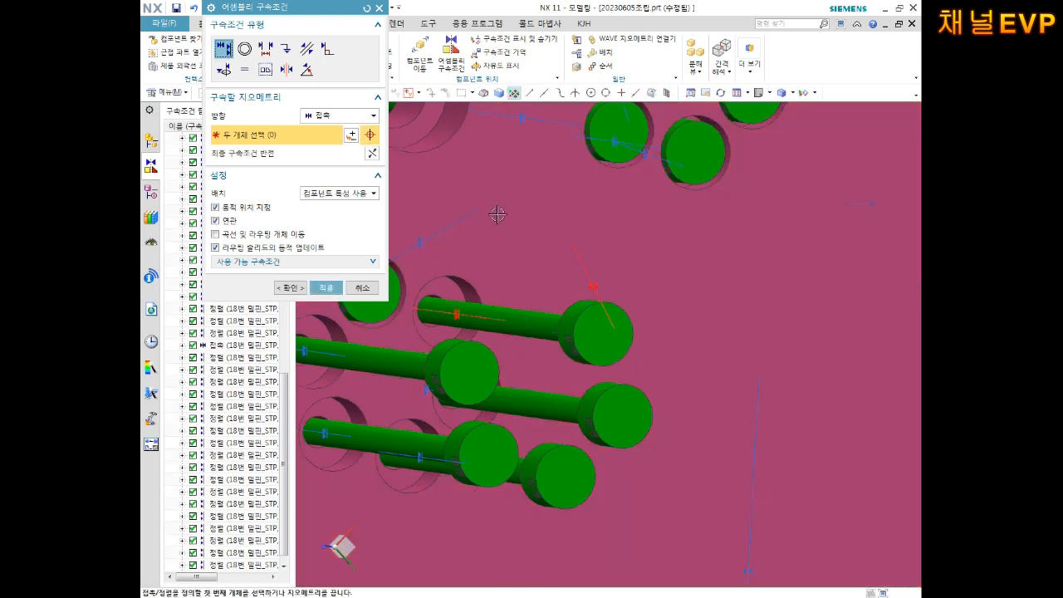
{"action": "left_click", "coordinate": [372, 153]}
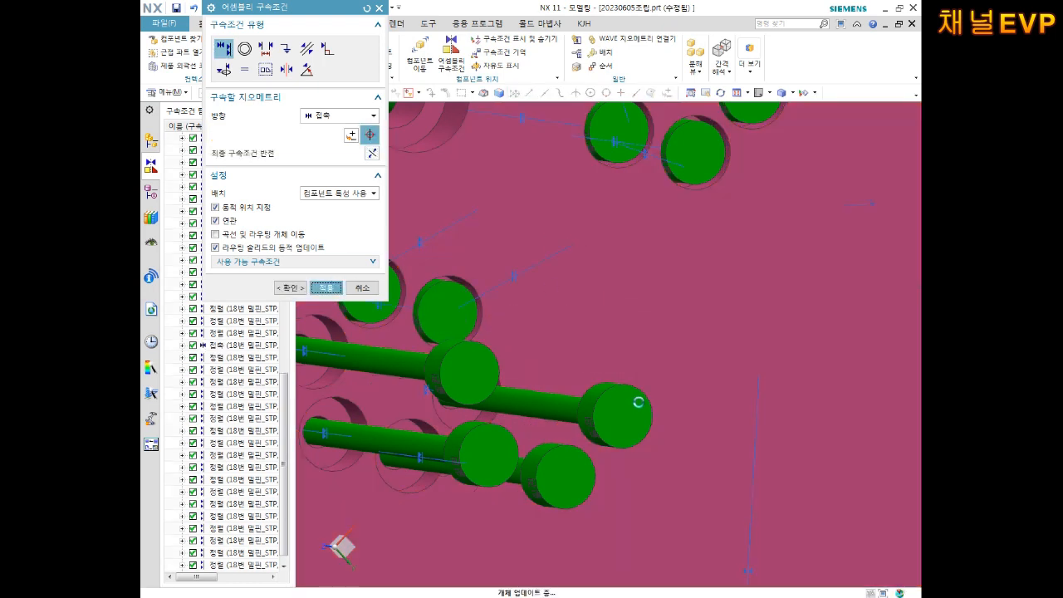
- Align the head end faces of the last group's third and fourth pins with the plate face, reversing the direction and applying each constraint
{"action": "left_click", "coordinate": [636, 403]}
{"action": "left_click", "coordinate": [583, 357]}
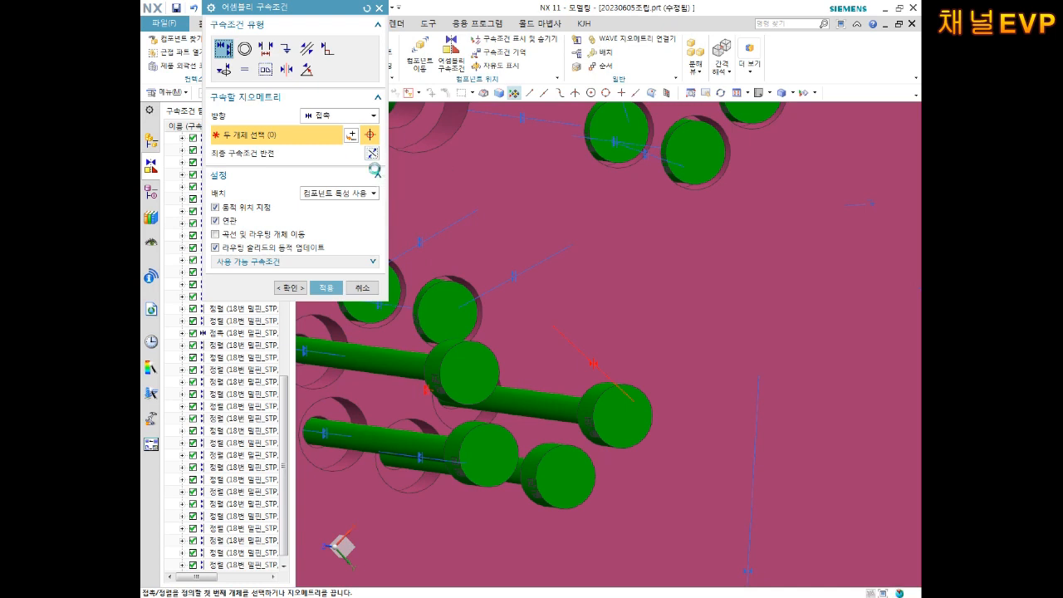
{"action": "left_click", "coordinate": [327, 287]}
{"action": "middle_click_drag", "start_coordinate": [648, 304], "coordinate": [842, 283], "text": "shift"}
{"action": "left_click", "coordinate": [659, 344]}
{"action": "left_click", "coordinate": [443, 373]}
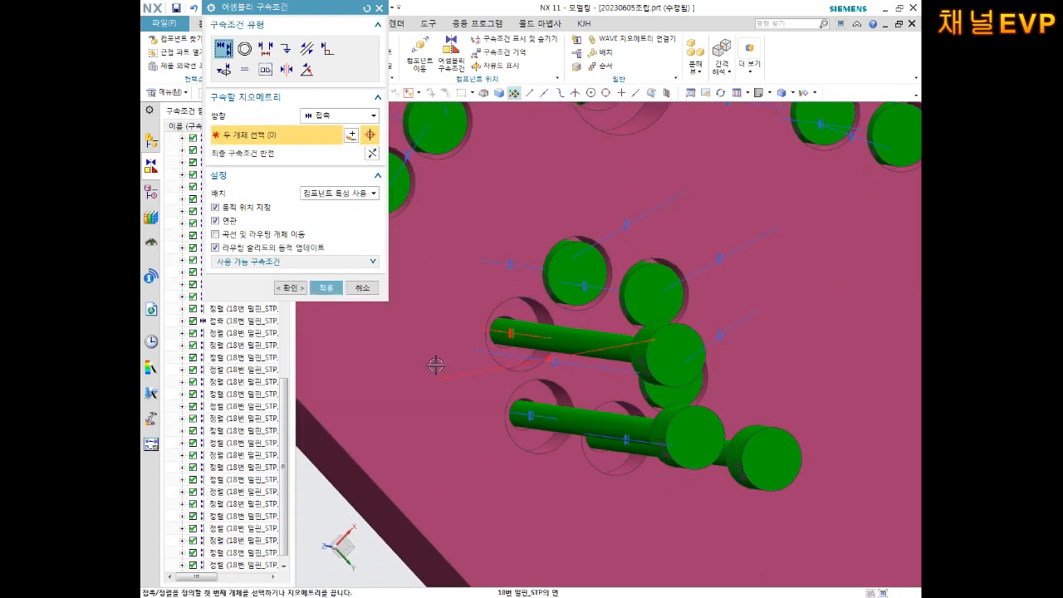
{"action": "left_click", "coordinate": [371, 153]}
- Align the head end faces of the last group's two remaining pins with the plate face, reversing and applying each, and finish constraining
{"action": "left_click", "coordinate": [706, 430]}
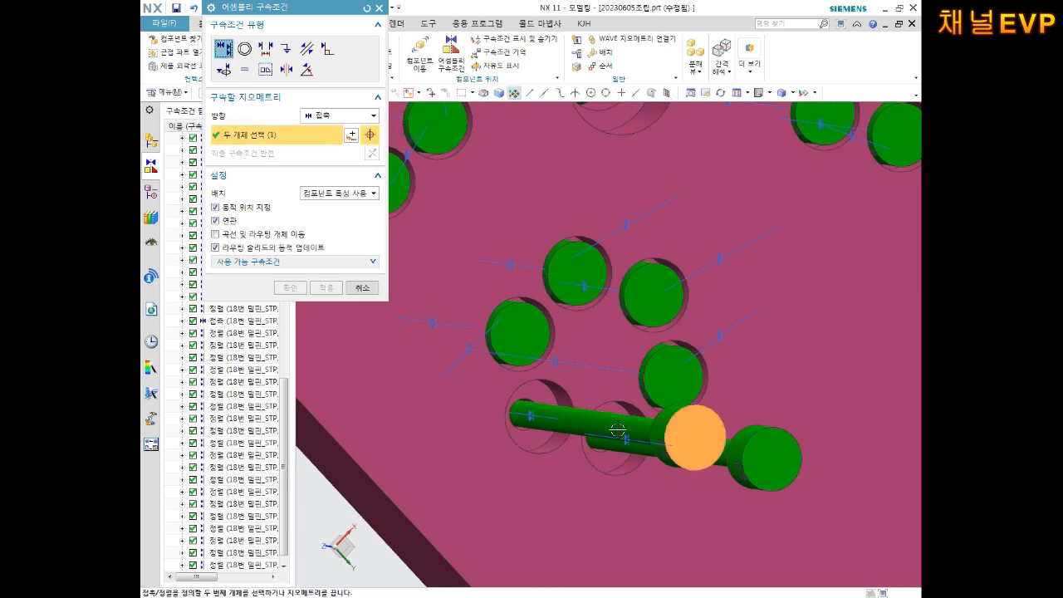
{"action": "left_click", "coordinate": [371, 153]}
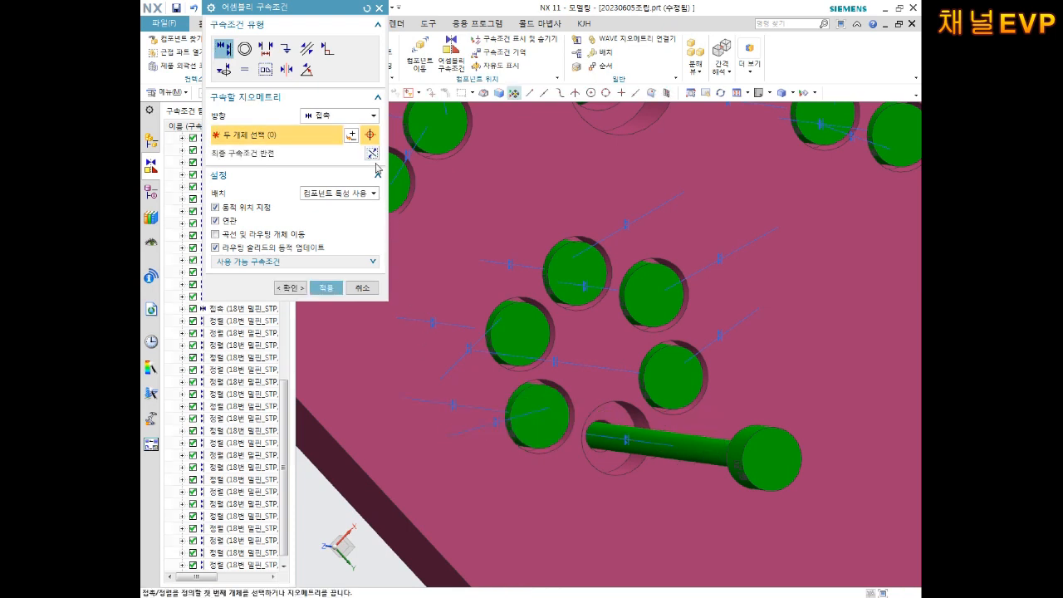
{"action": "left_click", "coordinate": [329, 290]}
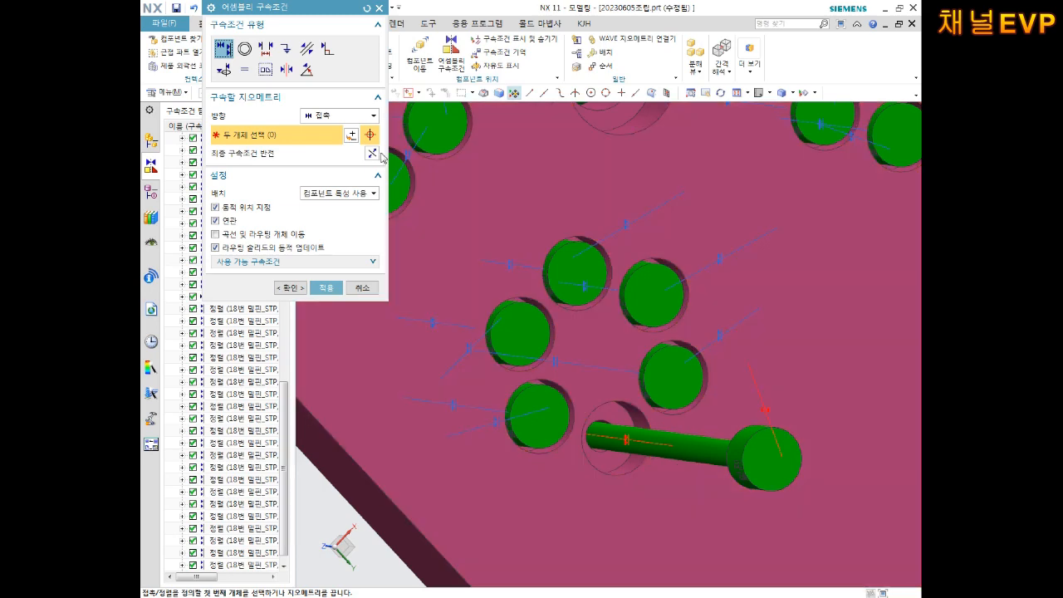
{"action": "left_click", "coordinate": [372, 156]}
{"action": "left_click", "coordinate": [332, 288]}
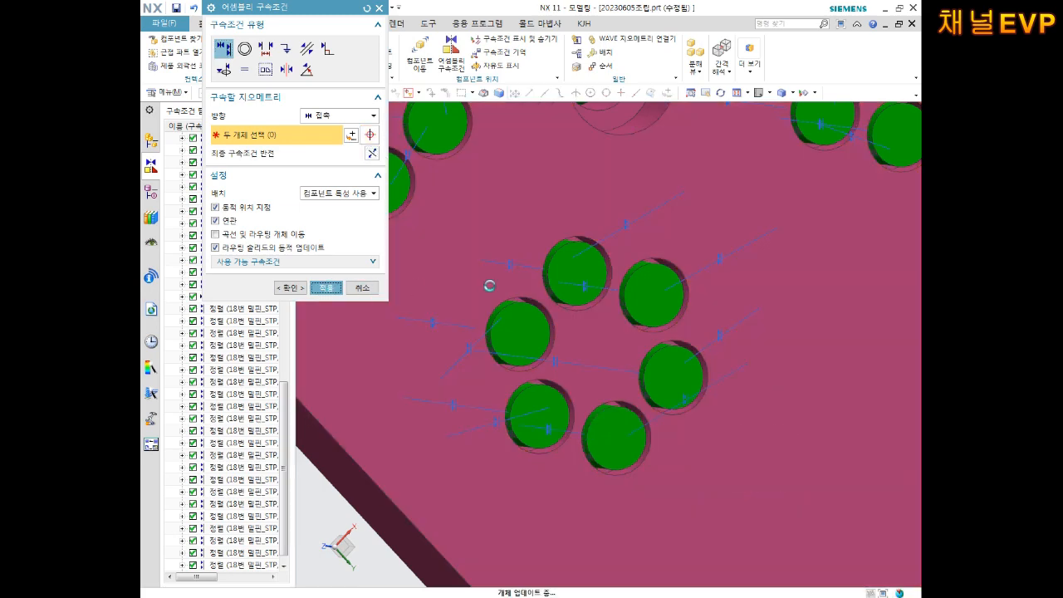
{"action": "scroll", "coordinate": [551, 300], "scroll_direction": "down", "scroll_amount": 7}
{"action": "middle_click_drag", "start_coordinate": [588, 296], "coordinate": [634, 309]}
{"action": "key", "text": "Home"}
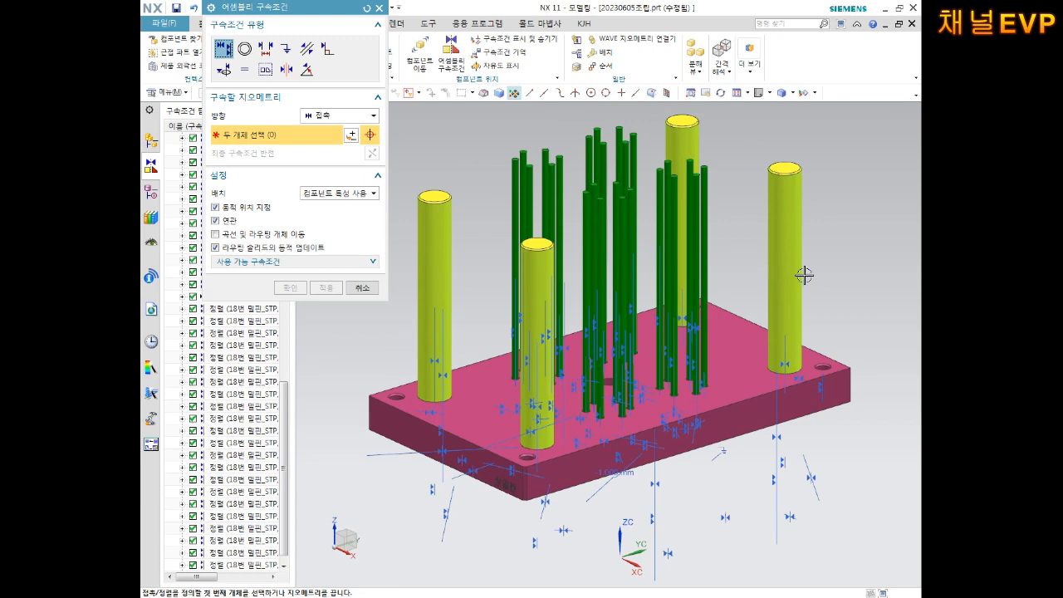
{"action": "middle_click_drag", "start_coordinate": [821, 269], "coordinate": [832, 298]}
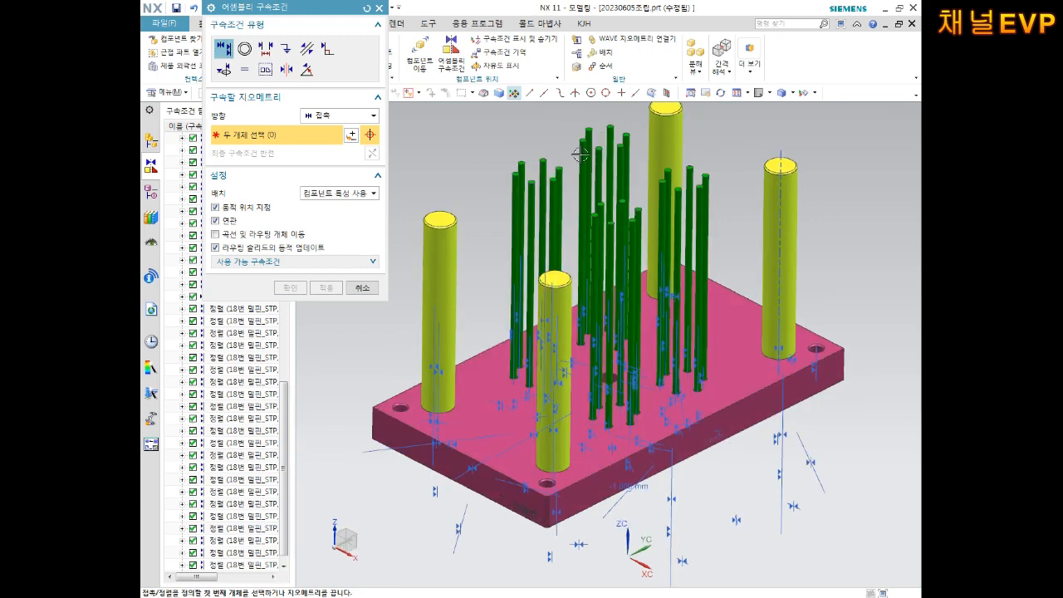
{"action": "left_click", "coordinate": [360, 294]}
- Add the 15번 스프루록핀_stp.prt component to the assembly and place it in free space below the plate
{"action": "mouse_move", "coordinate": [529, 373]}
{"action": "middle_mouse_down"}
{"action": "mouse_move", "coordinate": [524, 328]}
{"action": "mouse_move", "coordinate": [524, 370]}
{"action": "middle_mouse_up"}
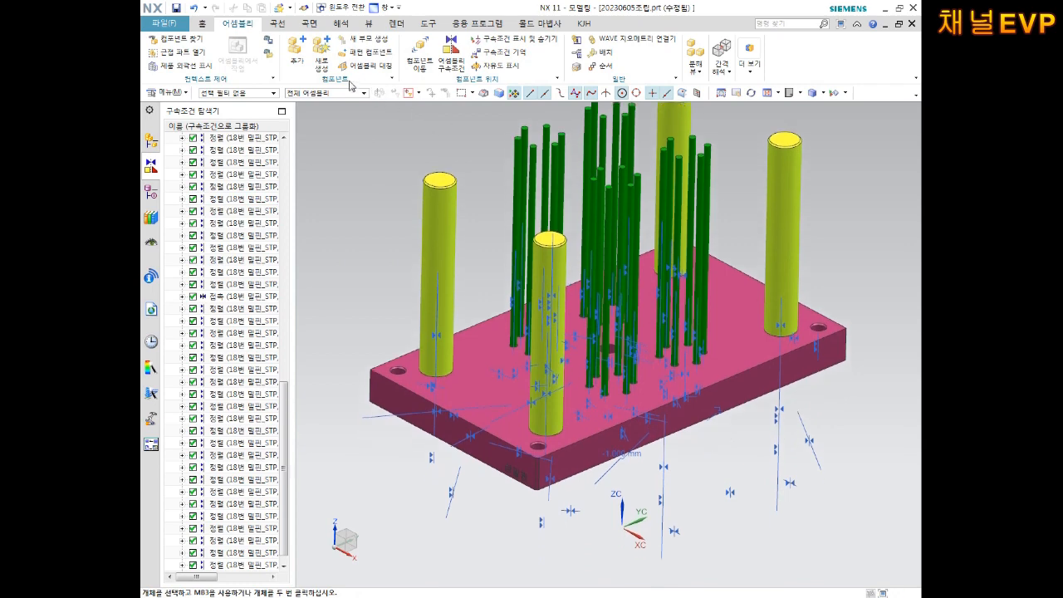
{"action": "left_click", "coordinate": [294, 51]}
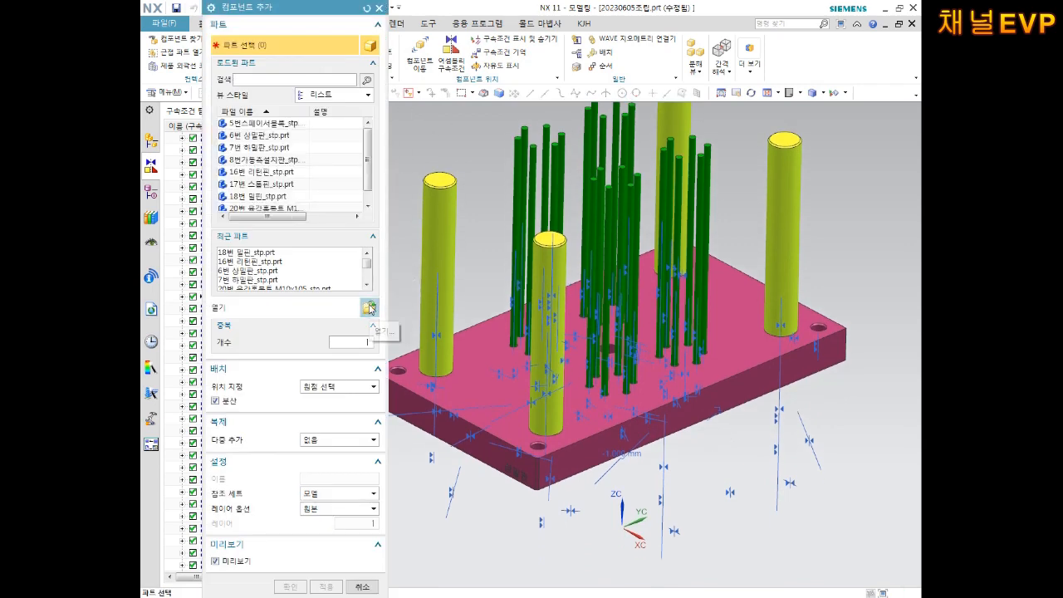
{"action": "left_click", "coordinate": [371, 308]}
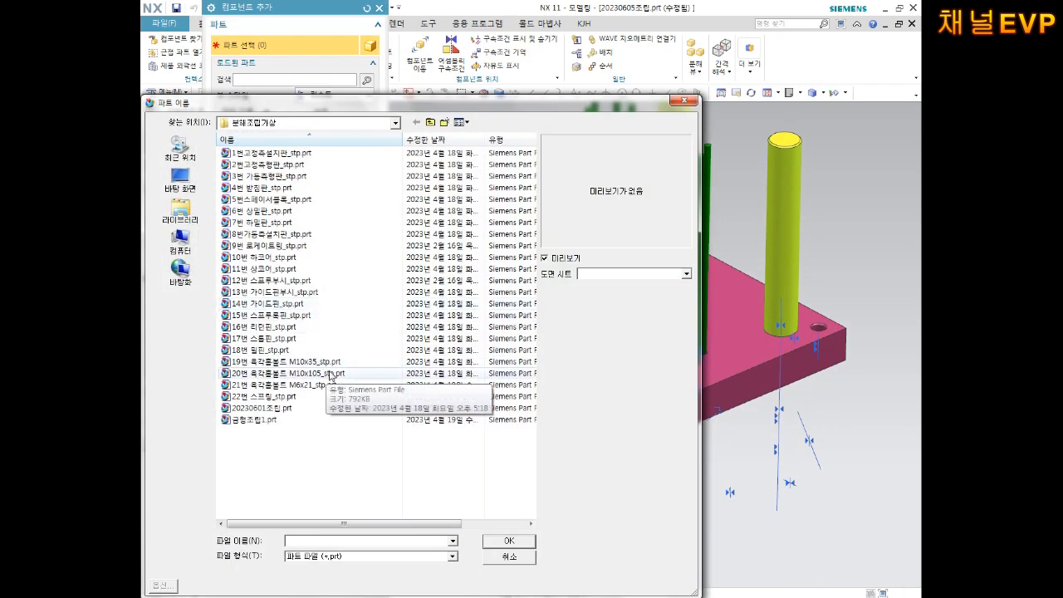
{"action": "left_click", "coordinate": [280, 317]}
{"action": "left_click", "coordinate": [509, 540]}
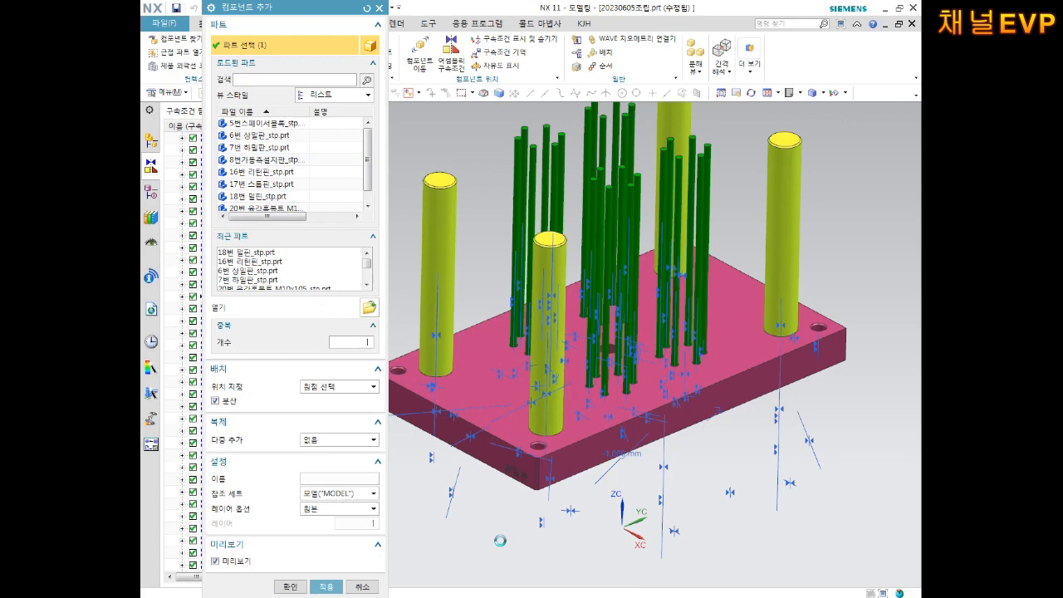
{"action": "middle_click", "coordinate": [484, 515]}
{"action": "left_click", "coordinate": [471, 488]}
- Align the 15번 스프루록핀's centerline with the plate's central hole axis, reverse its direction and apply
{"action": "scroll", "coordinate": [534, 453], "scroll_direction": "down", "scroll_amount": 3}
{"action": "scroll", "coordinate": [534, 452], "scroll_direction": "up", "scroll_amount": 5}
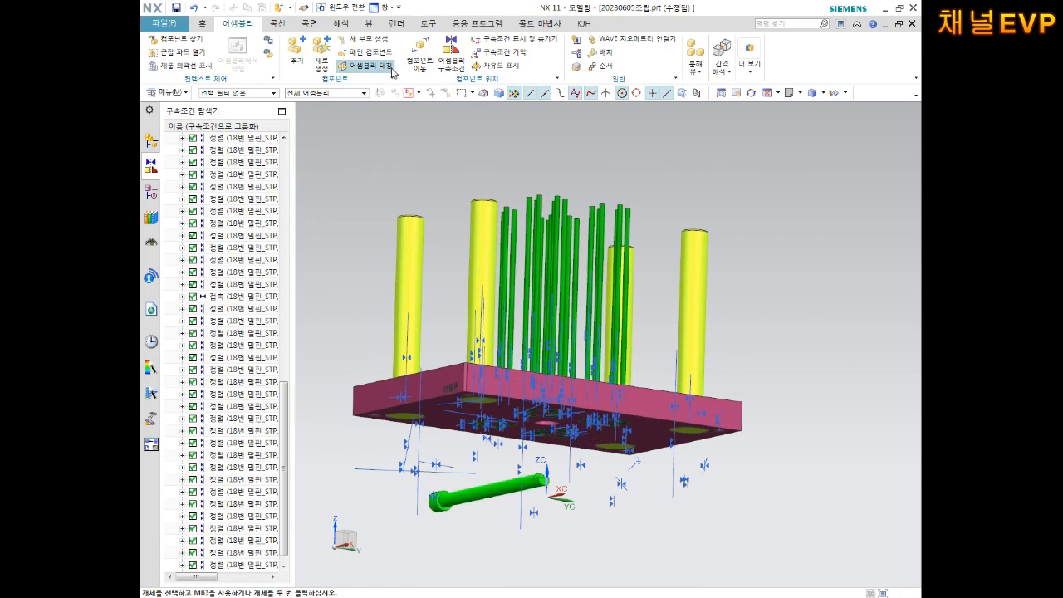
{"action": "scroll", "coordinate": [525, 425], "scroll_direction": "up", "scroll_amount": 4}
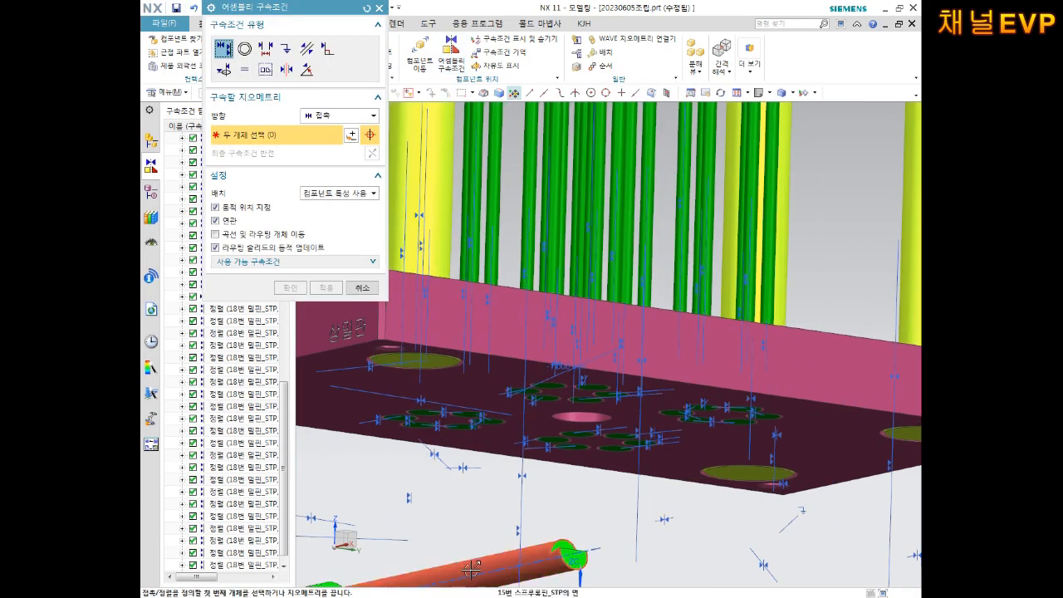
{"action": "middle_click_drag", "start_coordinate": [671, 406], "coordinate": [659, 368]}
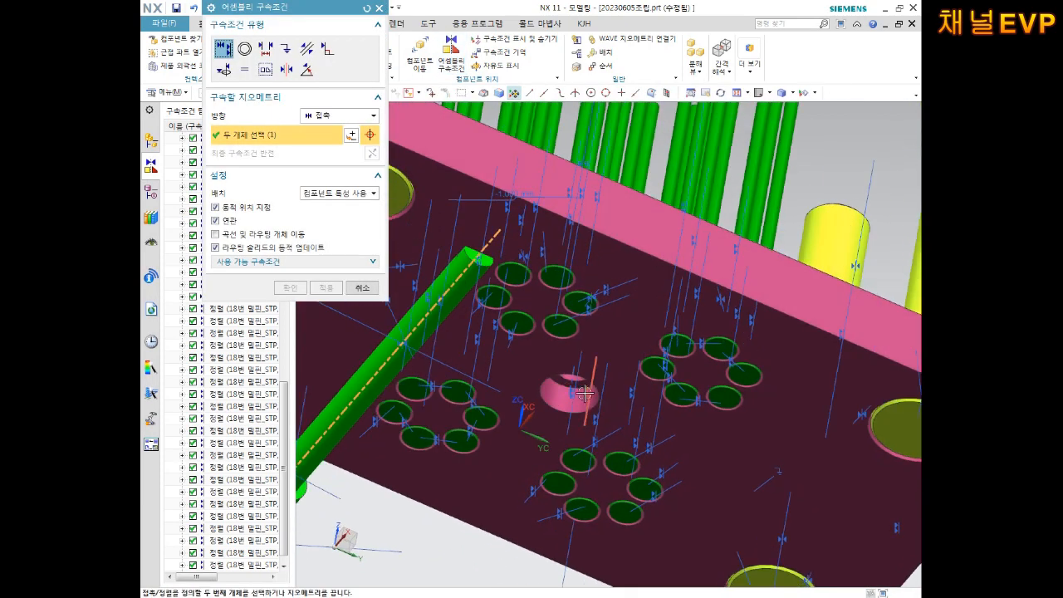
{"action": "scroll", "coordinate": [564, 368], "scroll_direction": "up", "scroll_amount": 4}
{"action": "left_click", "coordinate": [581, 373]}
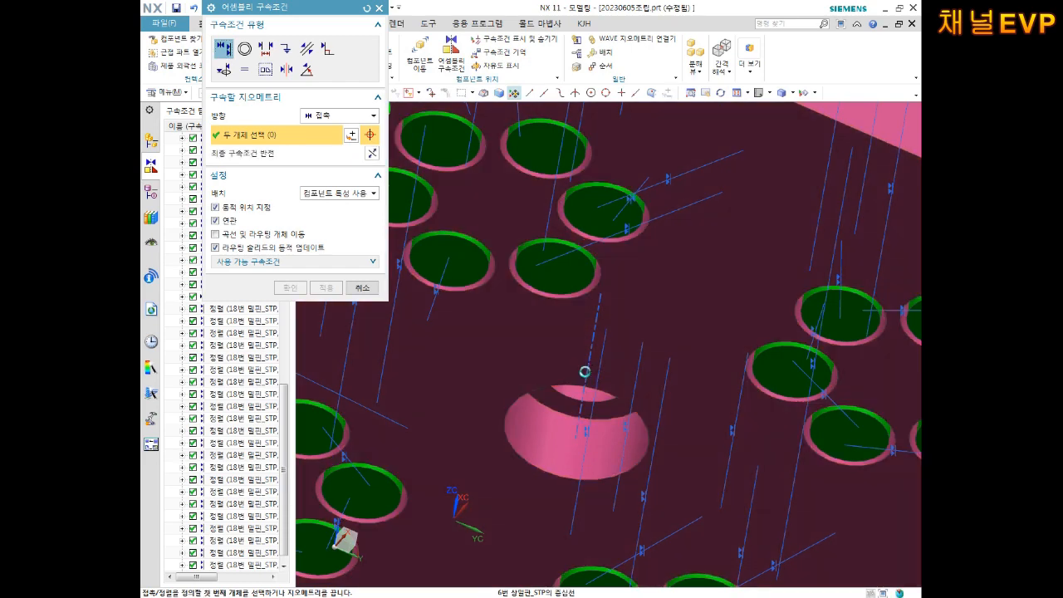
{"action": "scroll", "coordinate": [586, 389], "scroll_direction": "down", "scroll_amount": 5}
{"action": "scroll", "coordinate": [589, 396], "scroll_direction": "down", "scroll_amount": 5}
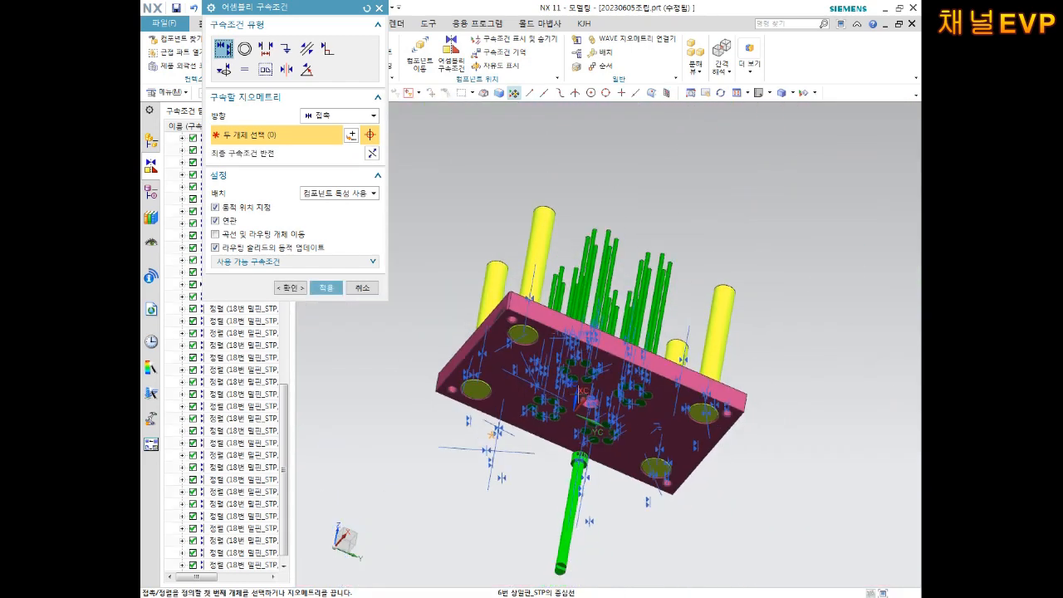
{"action": "left_click", "coordinate": [371, 153]}
{"action": "left_click", "coordinate": [331, 285]}
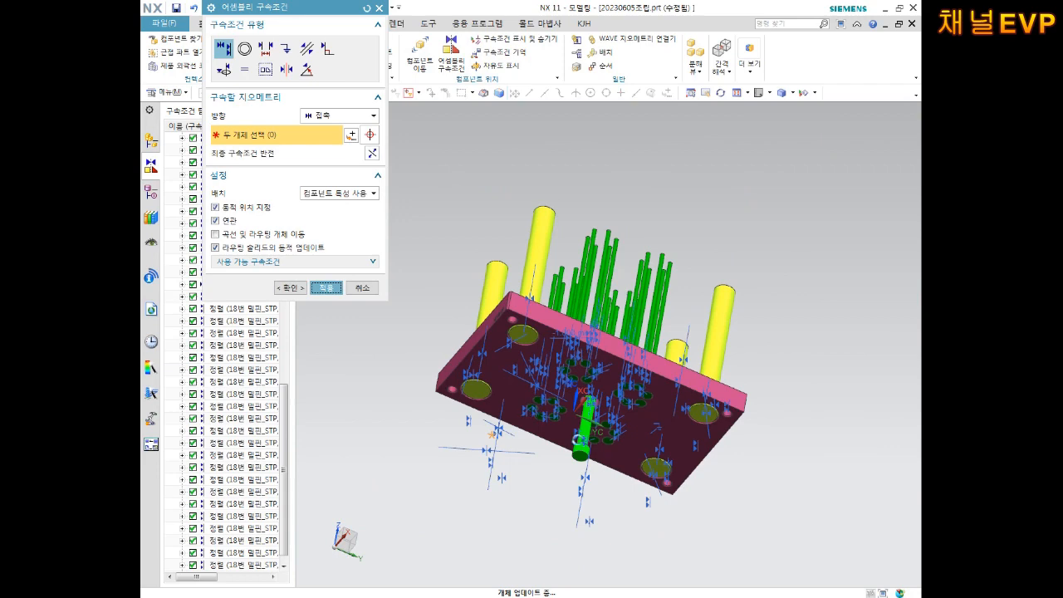
{"action": "scroll", "coordinate": [592, 457], "scroll_direction": "up", "scroll_amount": 5}
{"action": "left_click", "coordinate": [468, 436]}
{"action": "scroll", "coordinate": [468, 436], "scroll_direction": "down", "scroll_amount": 4}
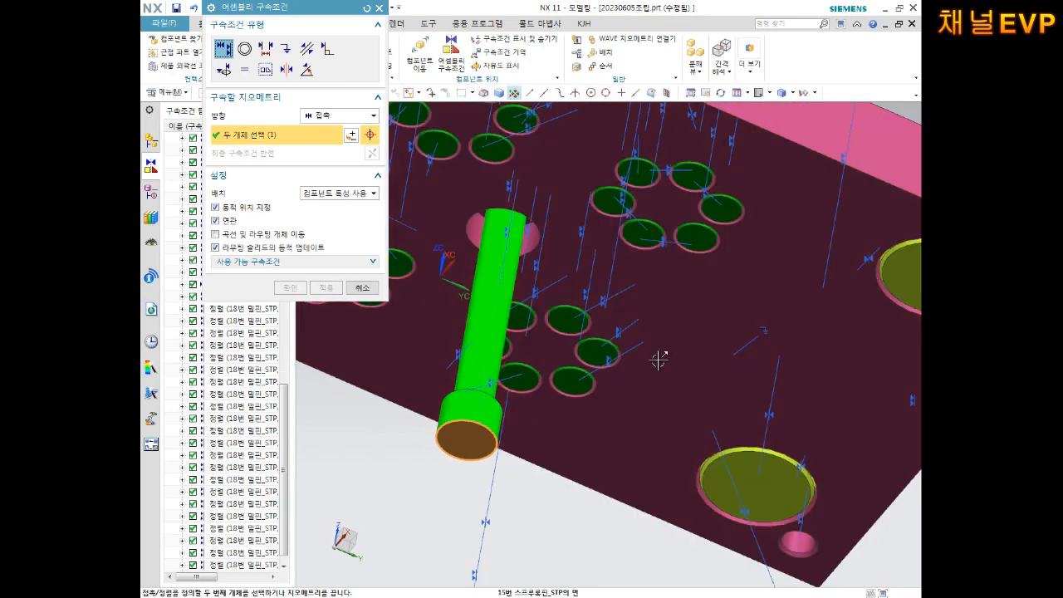
{"action": "left_click", "coordinate": [362, 287]}
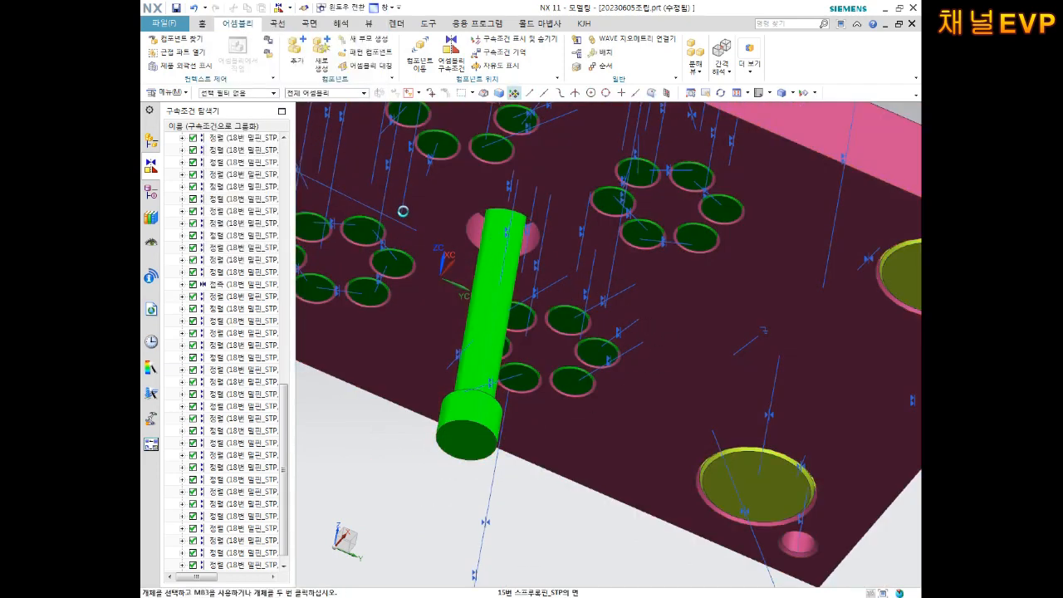
- Align the 15번 스프루록핀's head end face with the plate's counterbored face, reverse the direction and apply
{"action": "left_click", "coordinate": [459, 441]}
{"action": "left_click", "coordinate": [691, 303]}
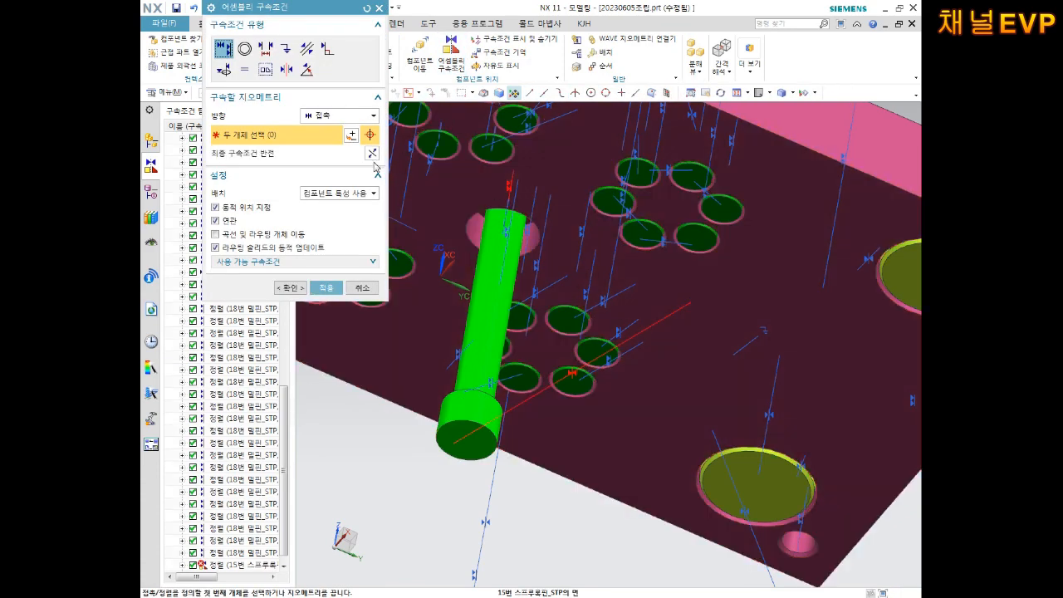
{"action": "left_click", "coordinate": [327, 290]}
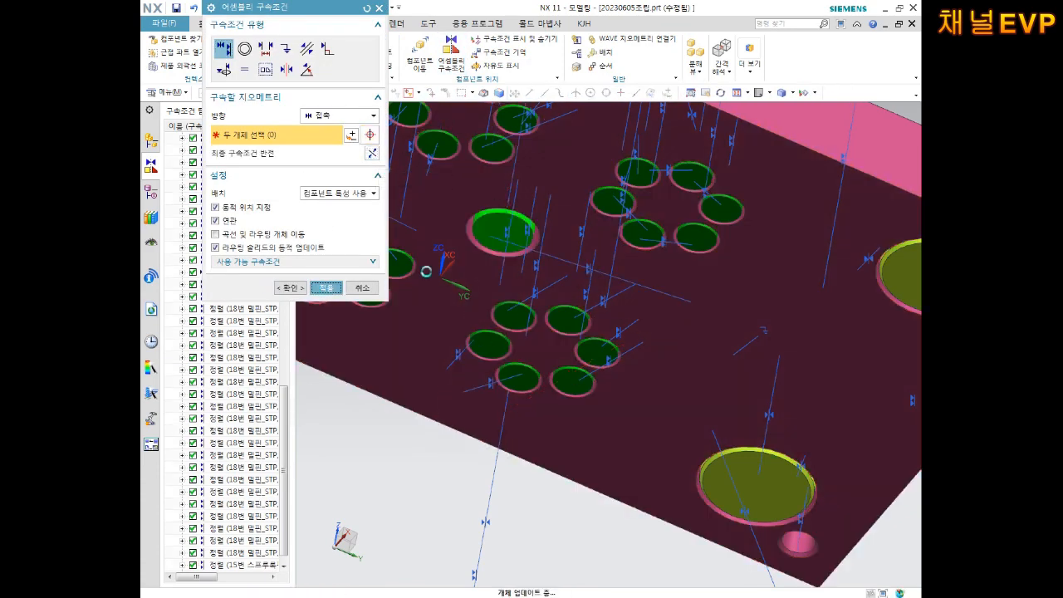
- Examine the 스프루록핀's seating in the central hole and its notched end's orientation, including from directly above the plate
{"action": "scroll", "coordinate": [476, 219], "scroll_direction": "up", "scroll_amount": 10}
{"action": "middle_click_drag", "start_coordinate": [567, 157], "coordinate": [568, 220]}
{"action": "scroll", "coordinate": [567, 228], "scroll_direction": "down", "scroll_amount": 10}
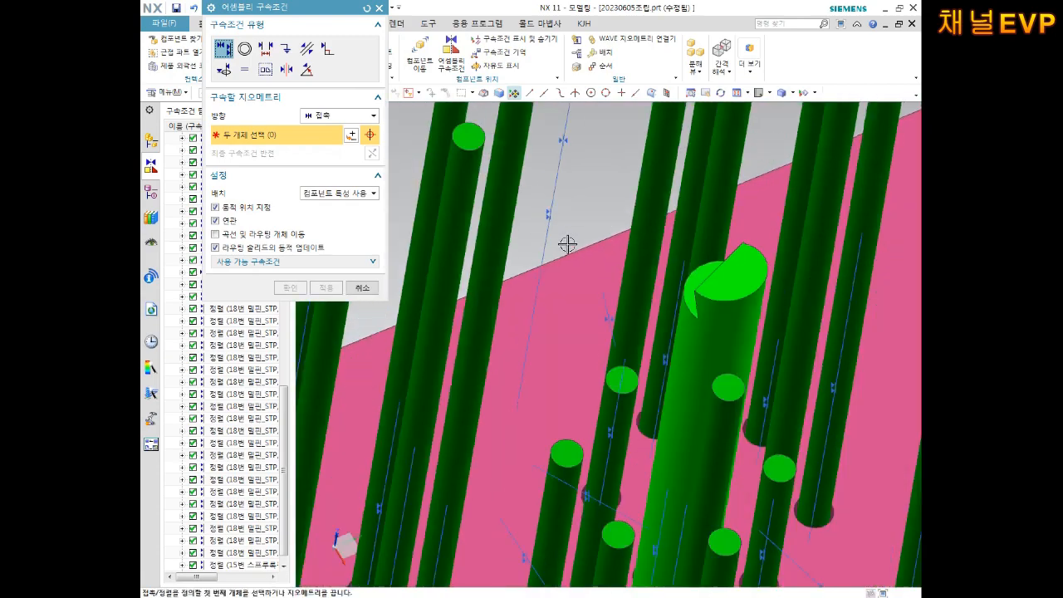
{"action": "left_click", "coordinate": [760, 94]}
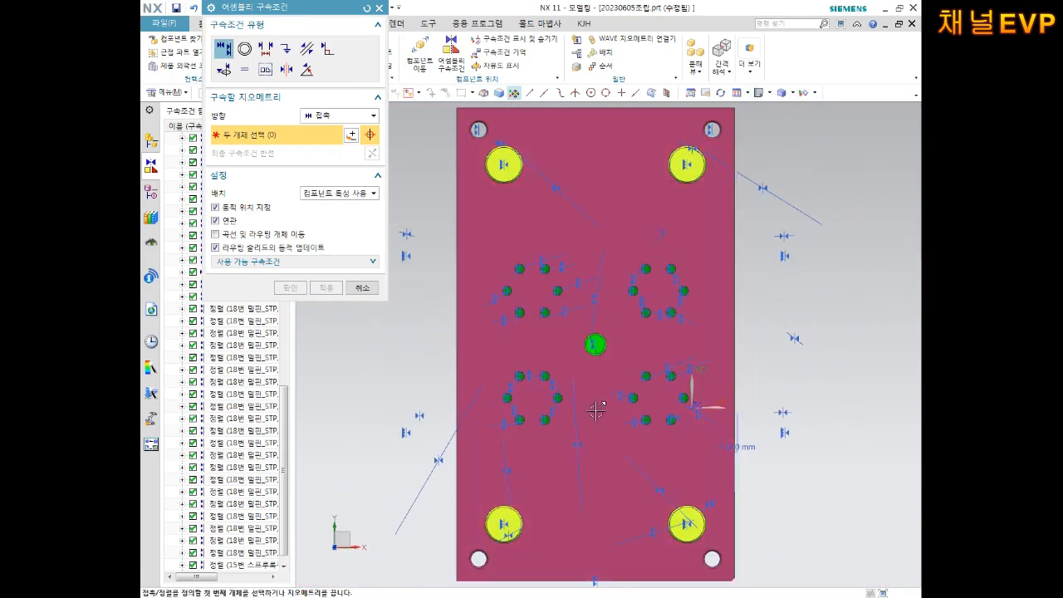
{"action": "scroll", "coordinate": [594, 343], "scroll_direction": "up", "scroll_amount": 5}
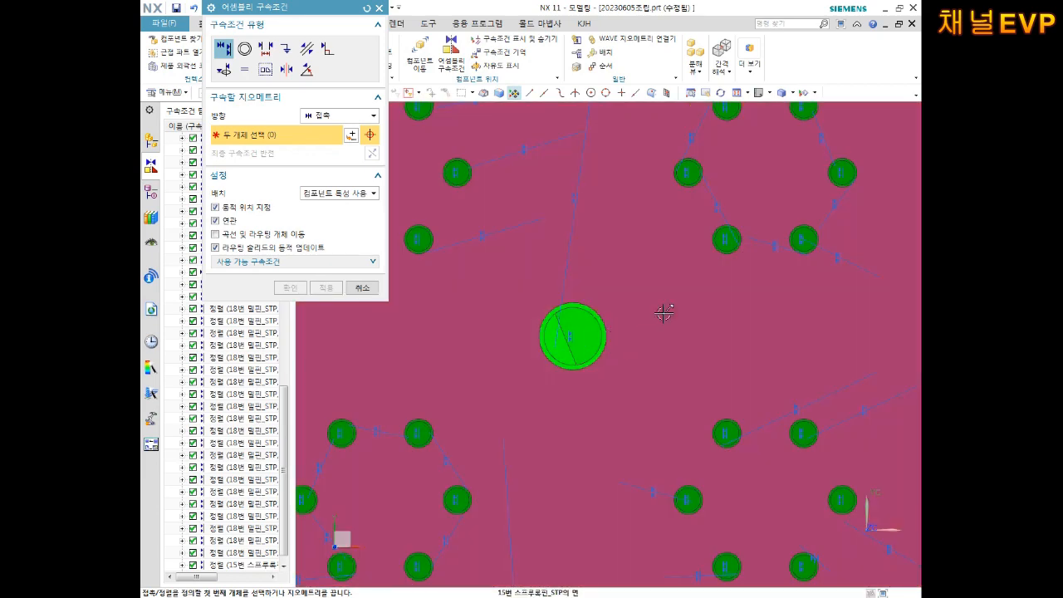
{"action": "scroll", "coordinate": [645, 306], "scroll_direction": "down", "scroll_amount": 5}
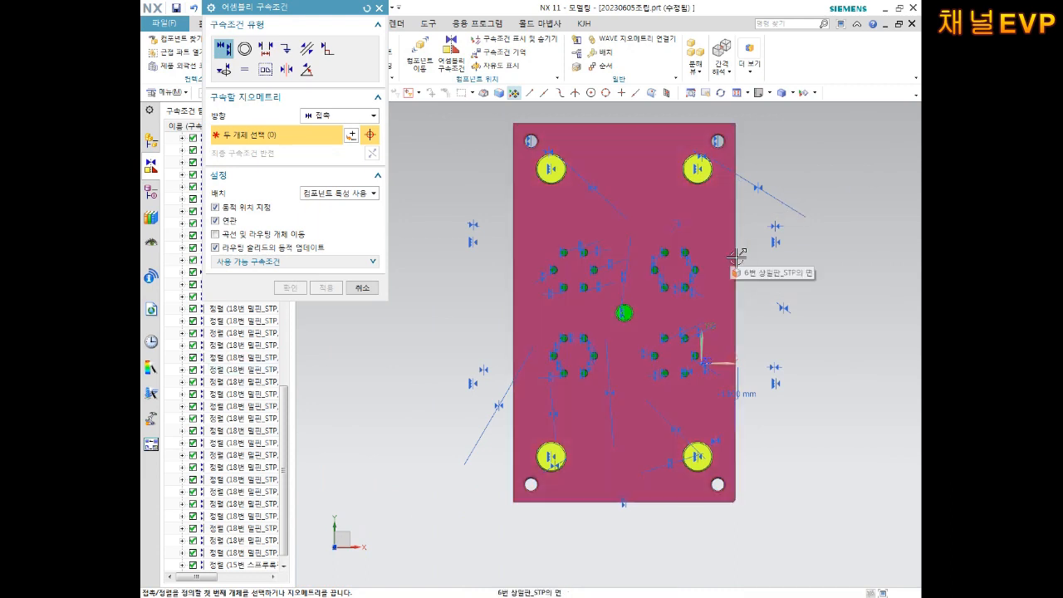
{"action": "scroll", "coordinate": [697, 293], "scroll_direction": "up", "scroll_amount": 2}
{"action": "scroll", "coordinate": [699, 292], "scroll_direction": "down", "scroll_amount": 4}
{"action": "middle_click_drag", "start_coordinate": [699, 291], "coordinate": [652, 199]}
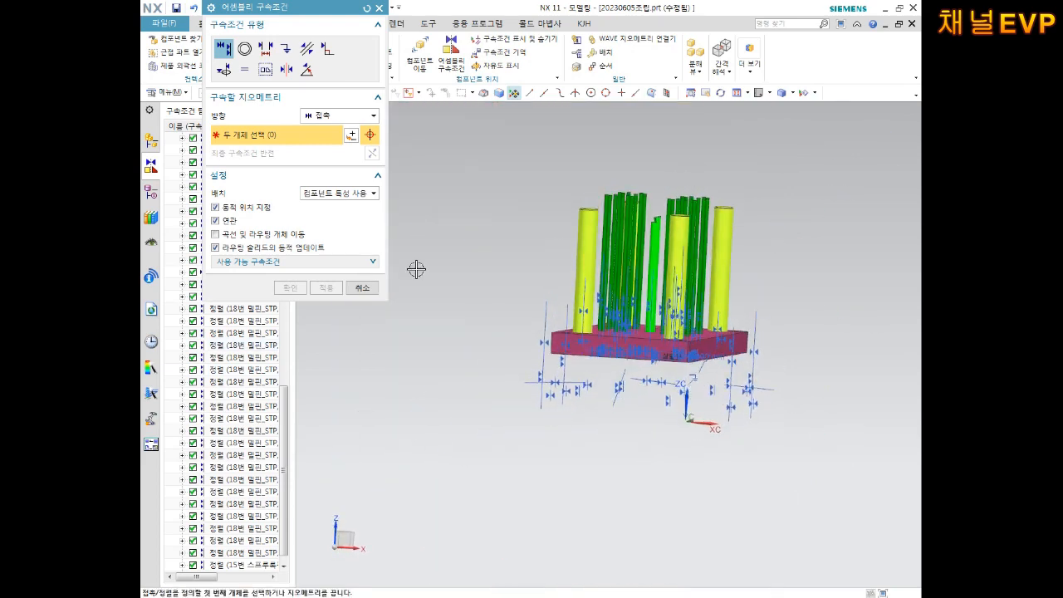
- Finish the assembly constraints and display the list of the assembly's components
{"action": "left_click", "coordinate": [363, 287]}
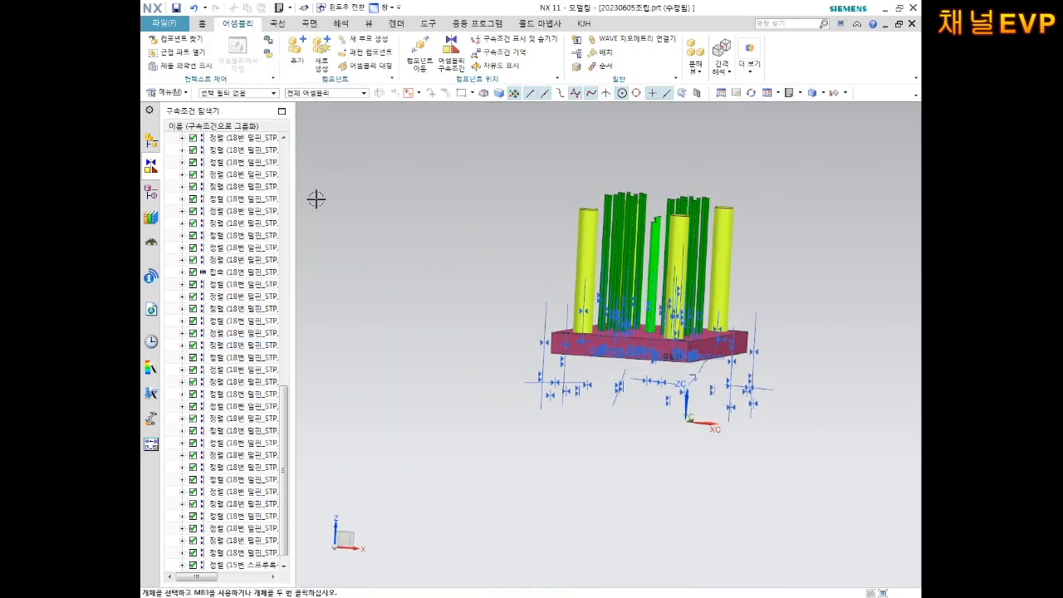
{"action": "left_click", "coordinate": [150, 143]}
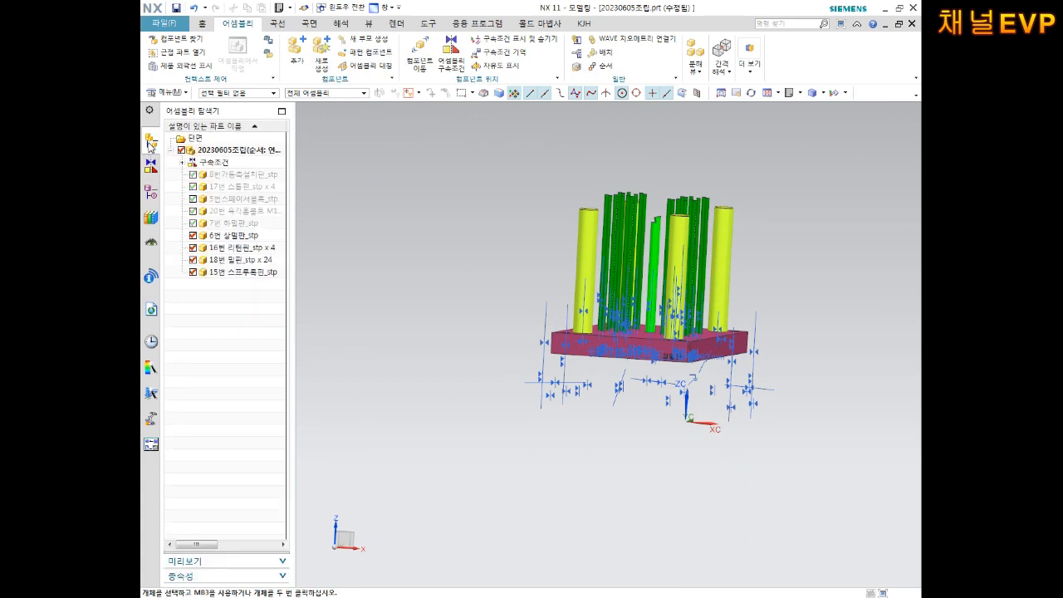
- Show the 7번 하밀판 plate and place four 21번 육각홀볼트 M6x21 components beside it
{"action": "left_click", "coordinate": [193, 223]}
{"action": "middle_click_drag", "start_coordinate": [510, 381], "coordinate": [552, 306]}
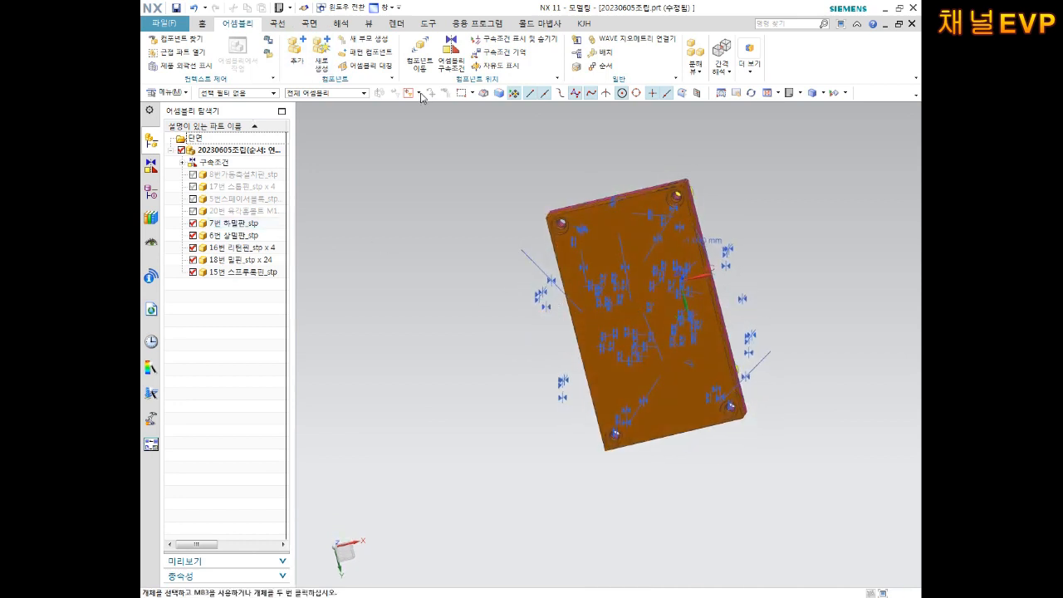
{"action": "left_click", "coordinate": [293, 53]}
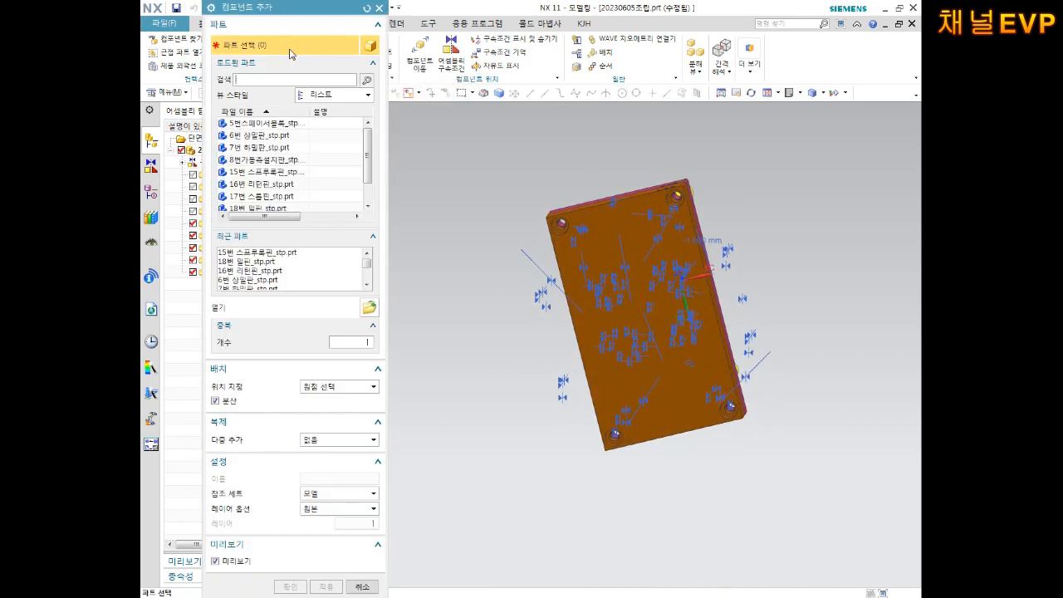
{"action": "left_click", "coordinate": [369, 308]}
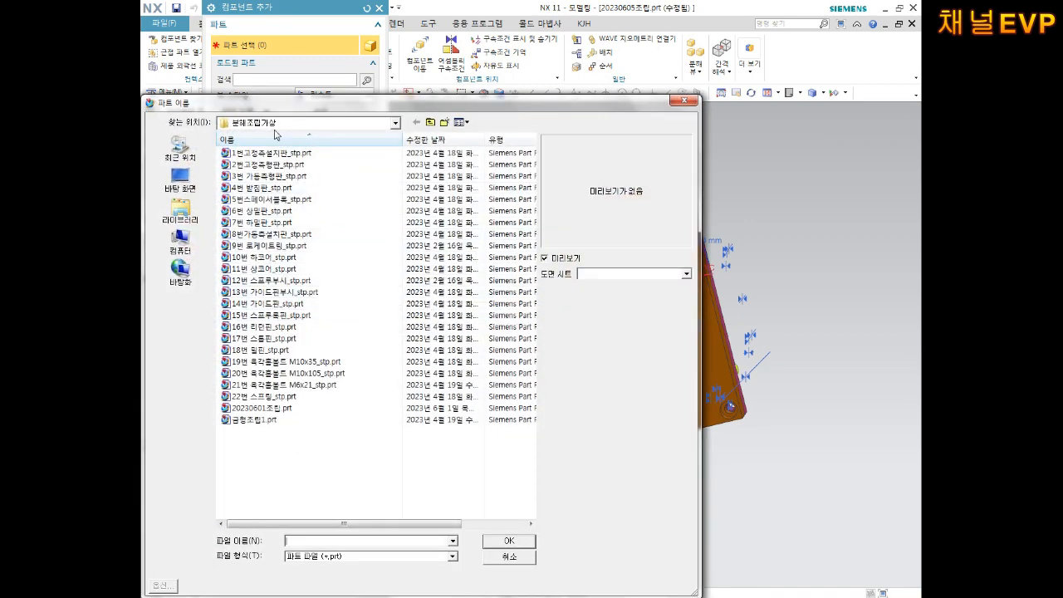
{"action": "left_click", "coordinate": [503, 542]}
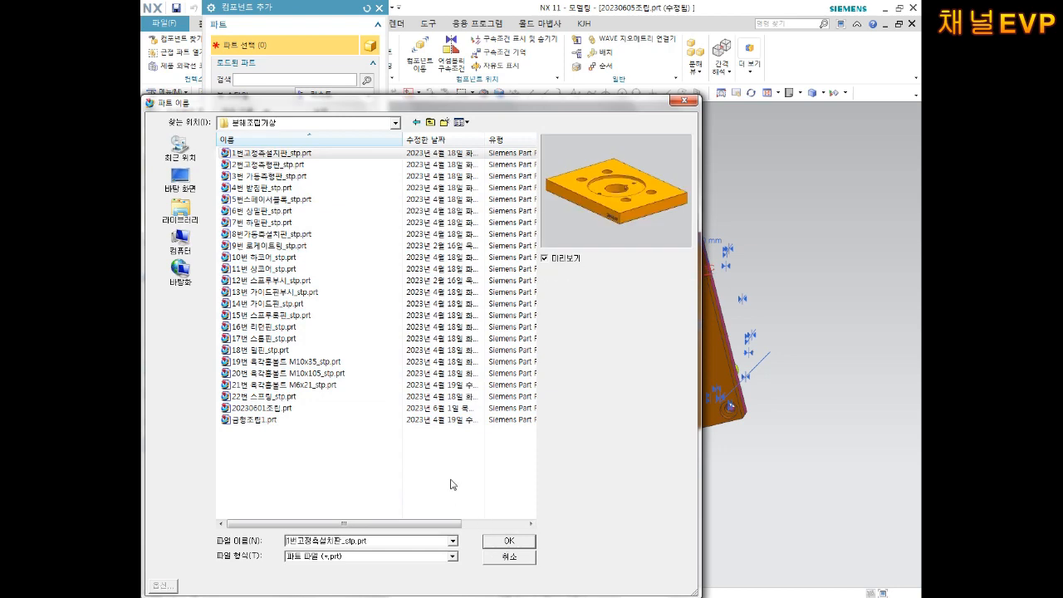
{"action": "left_click", "coordinate": [299, 384]}
{"action": "left_click", "coordinate": [510, 543]}
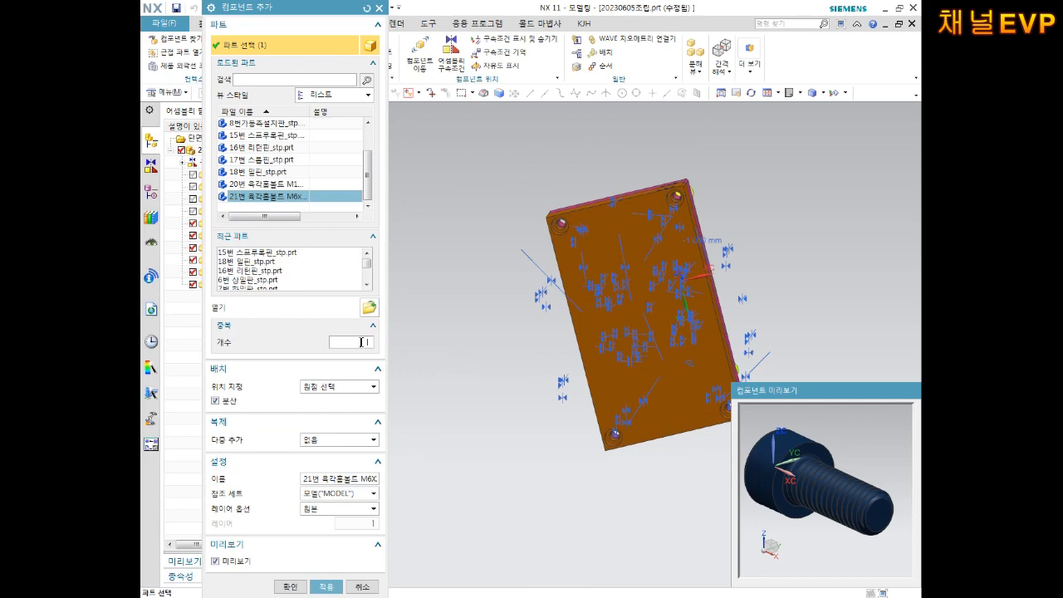
{"action": "left_click", "coordinate": [299, 588]}
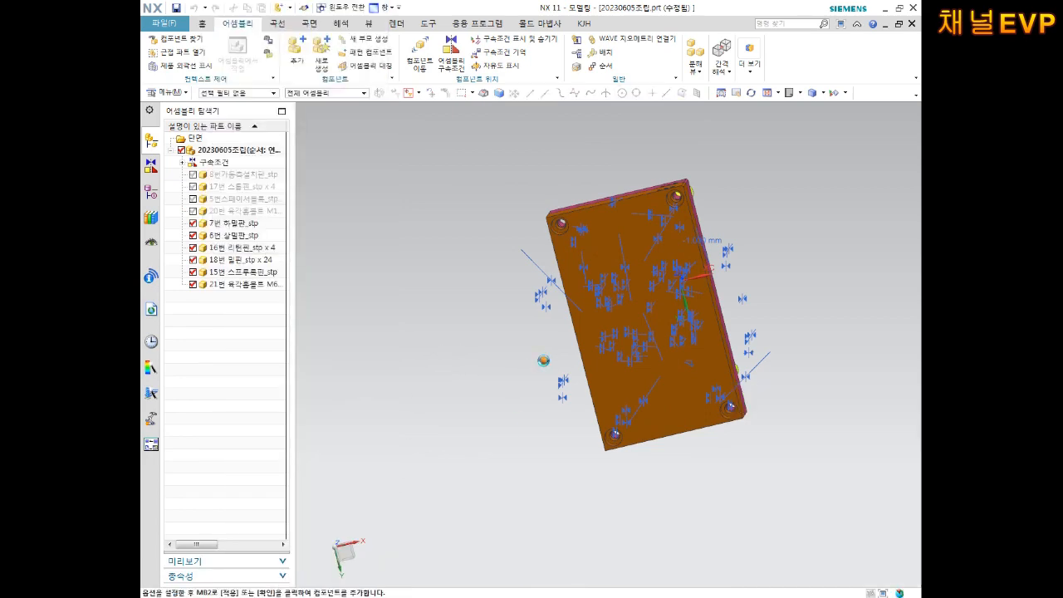
{"action": "left_click", "coordinate": [540, 363]}
- Align the first M6x21 bolt's centerline with the 7번 하밀판's corner hole farthest from the 하밀판 lettering along that edge and apply
{"action": "middle_click_drag", "start_coordinate": [557, 339], "coordinate": [537, 393]}
{"action": "scroll", "coordinate": [541, 392], "scroll_direction": "up", "scroll_amount": 2}
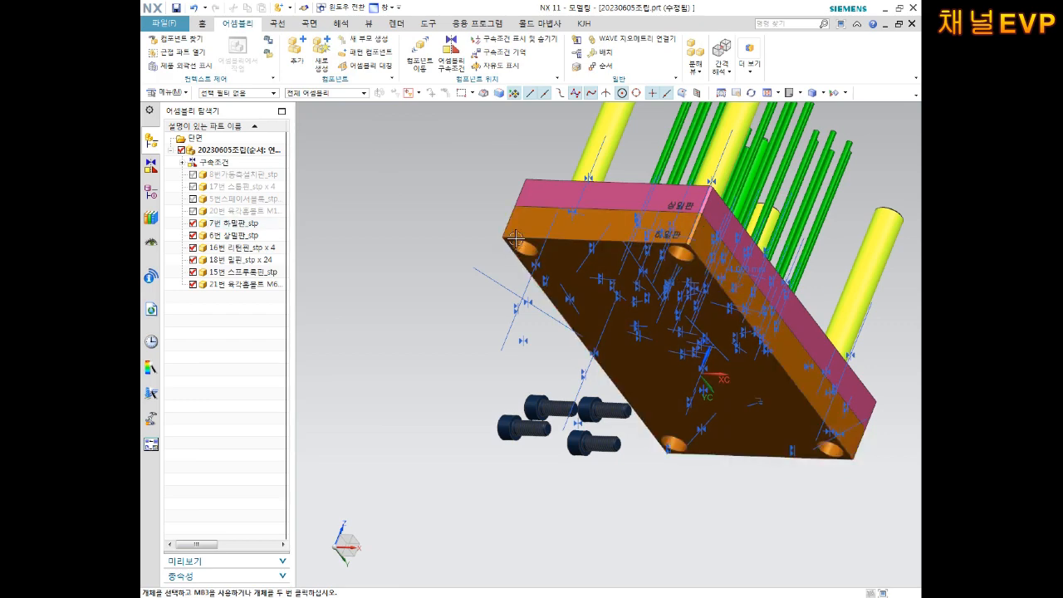
{"action": "scroll", "coordinate": [541, 414], "scroll_direction": "up", "scroll_amount": 5}
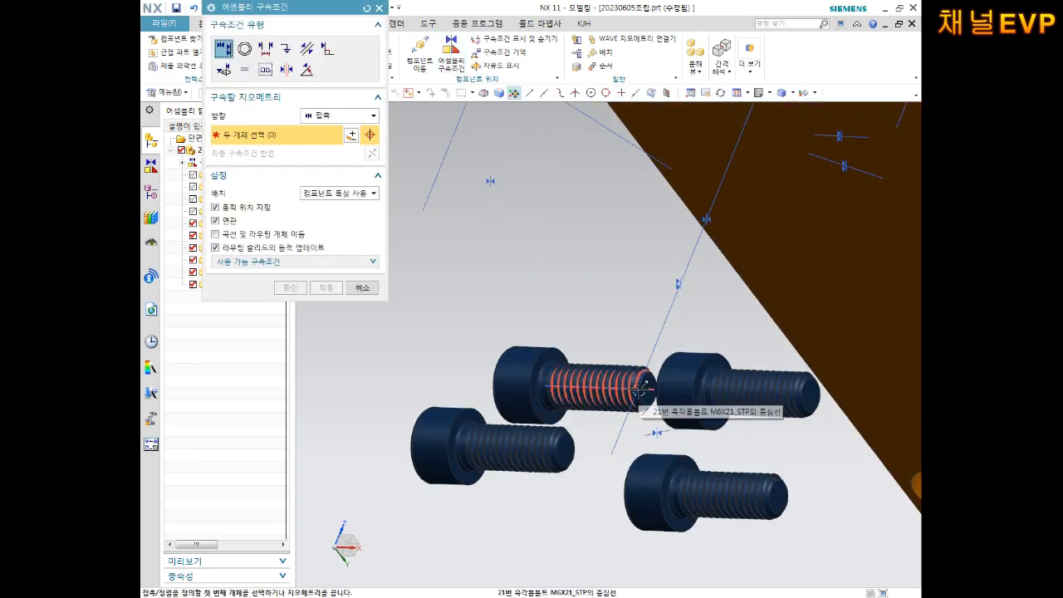
{"action": "left_click", "coordinate": [637, 388]}
{"action": "scroll", "coordinate": [642, 346], "scroll_direction": "down", "scroll_amount": 5}
{"action": "scroll", "coordinate": [601, 134], "scroll_direction": "up", "scroll_amount": 2}
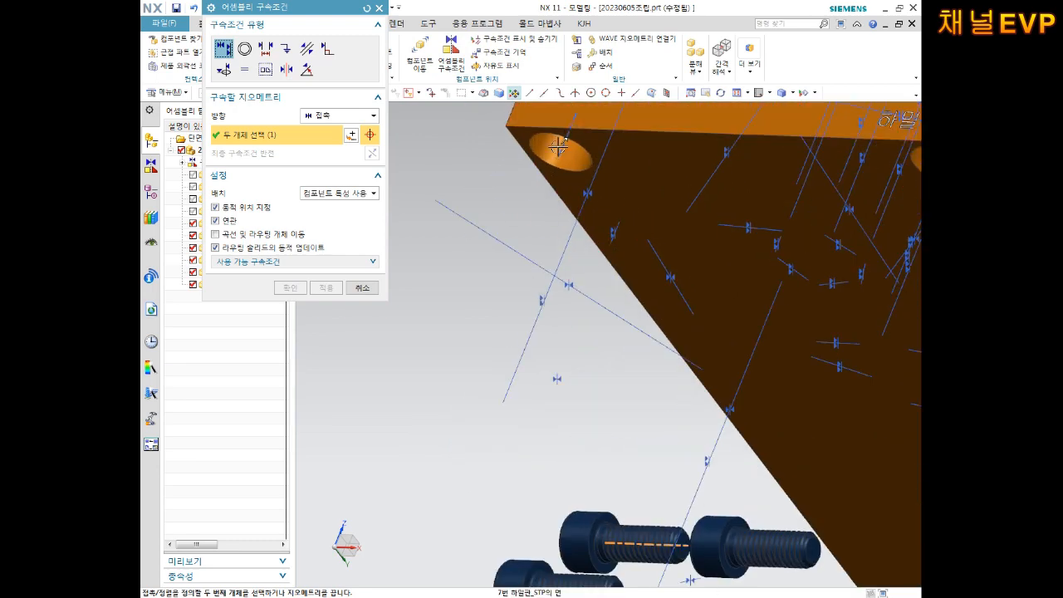
{"action": "left_click", "coordinate": [564, 145]}
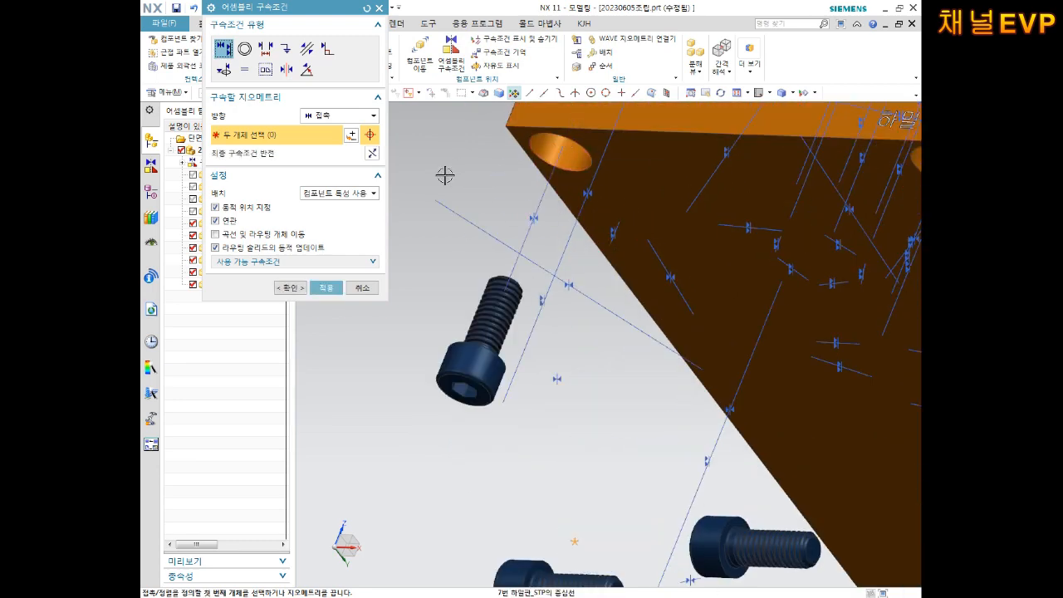
{"action": "left_click", "coordinate": [334, 291]}
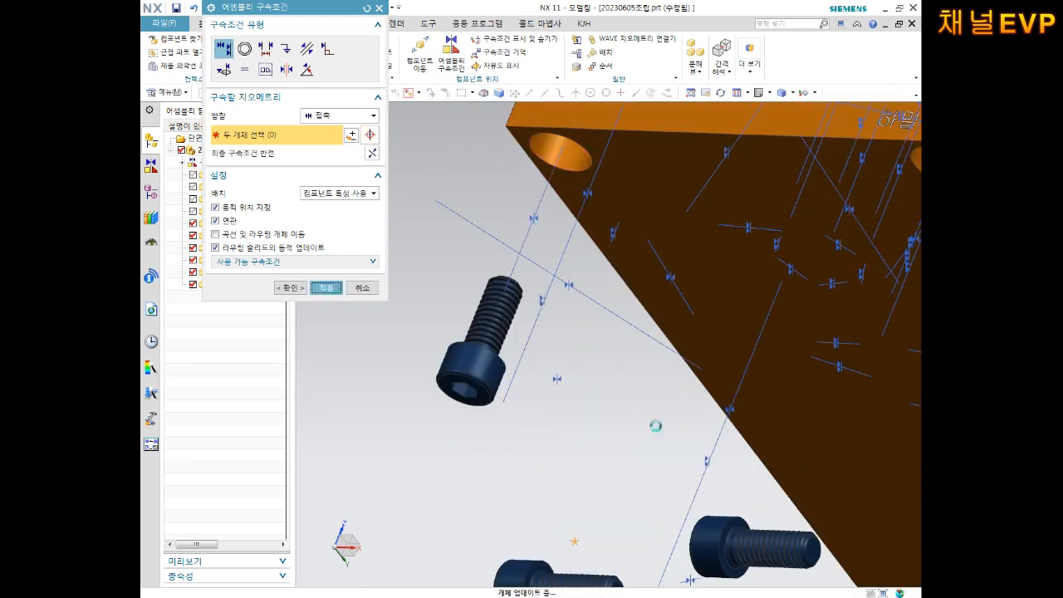
- Align a second M6x21 bolt's centerline with the corner hole beside the 하밀판 lettering, reverse its direction and apply
{"action": "left_click", "coordinate": [779, 548]}
{"action": "scroll", "coordinate": [783, 451], "scroll_direction": "down", "scroll_amount": 3}
{"action": "scroll", "coordinate": [780, 440], "scroll_direction": "up", "scroll_amount": 5}
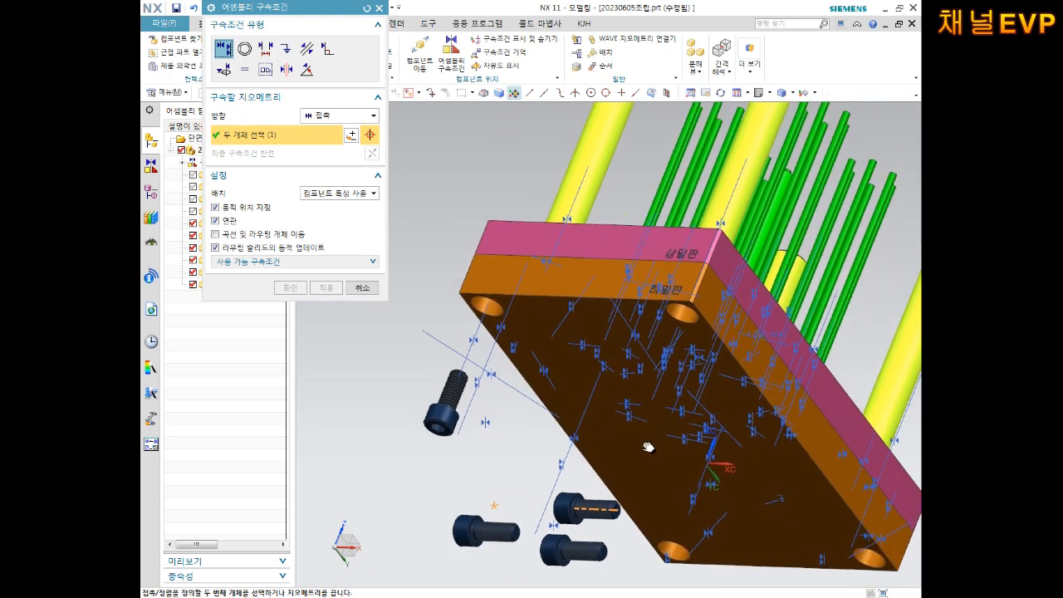
{"action": "scroll", "coordinate": [705, 252], "scroll_direction": "up", "scroll_amount": 2}
{"action": "left_click", "coordinate": [633, 383]}
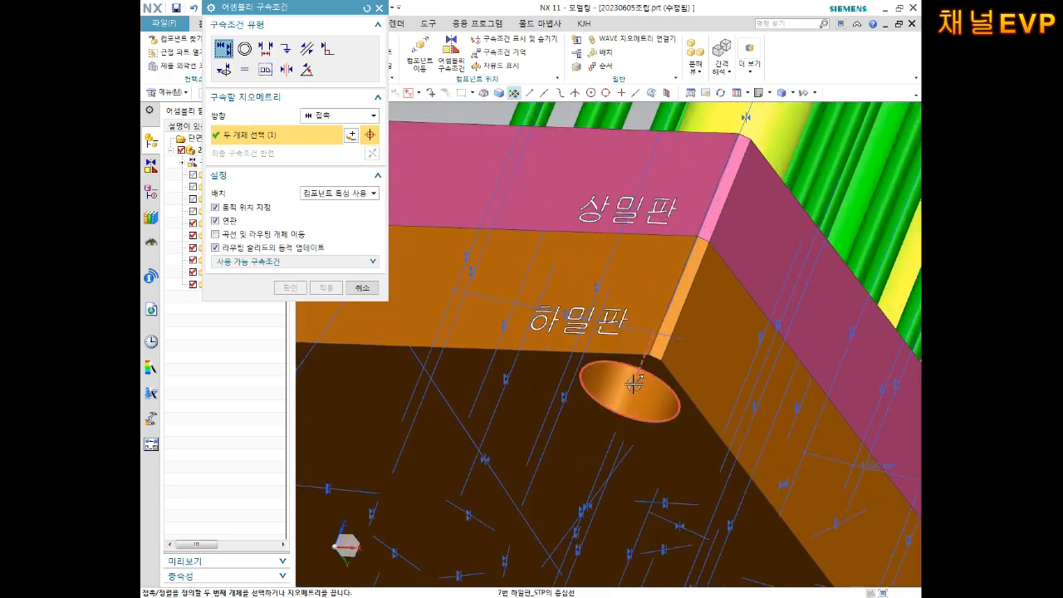
{"action": "scroll", "coordinate": [633, 383], "scroll_direction": "down", "scroll_amount": 4}
{"action": "scroll", "coordinate": [645, 287], "scroll_direction": "up", "scroll_amount": 2}
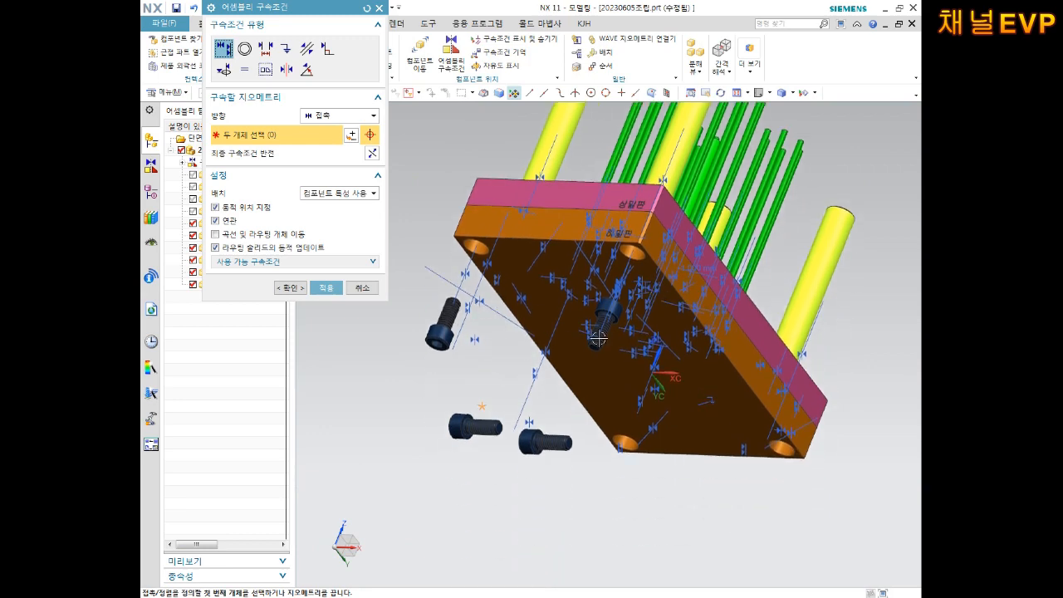
{"action": "scroll", "coordinate": [572, 324], "scroll_direction": "up", "scroll_amount": 4}
{"action": "left_click", "coordinate": [372, 154]}
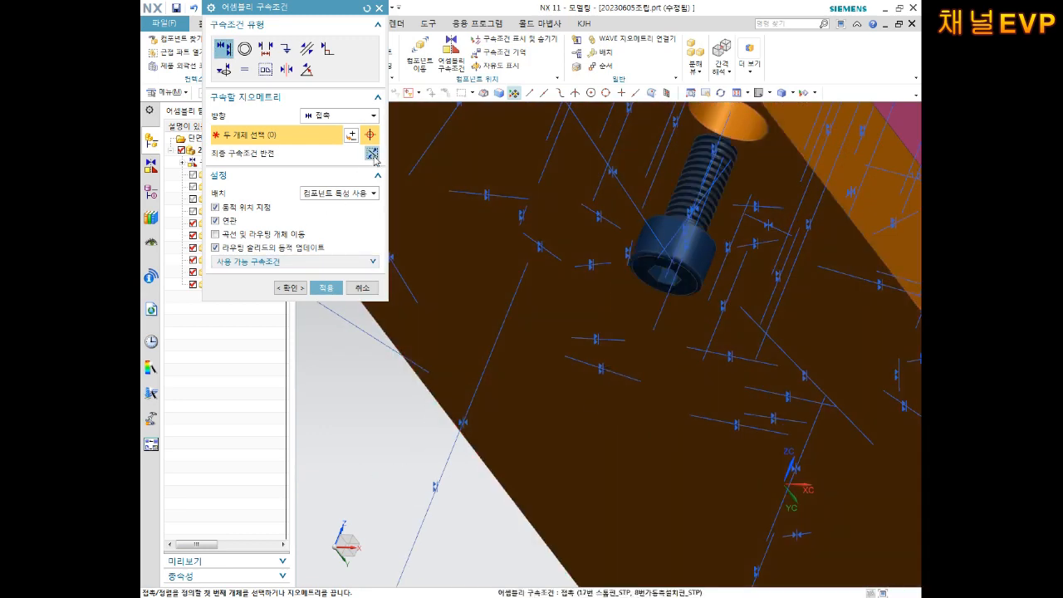
{"action": "left_click", "coordinate": [326, 287]}
- Align a third M6x21 bolt's centerline with the hole at the plate's far corner on the lettering's side, reverse its direction and apply
{"action": "scroll", "coordinate": [470, 377], "scroll_direction": "down", "scroll_amount": 3}
{"action": "scroll", "coordinate": [470, 377], "scroll_direction": "down", "scroll_amount": 2}
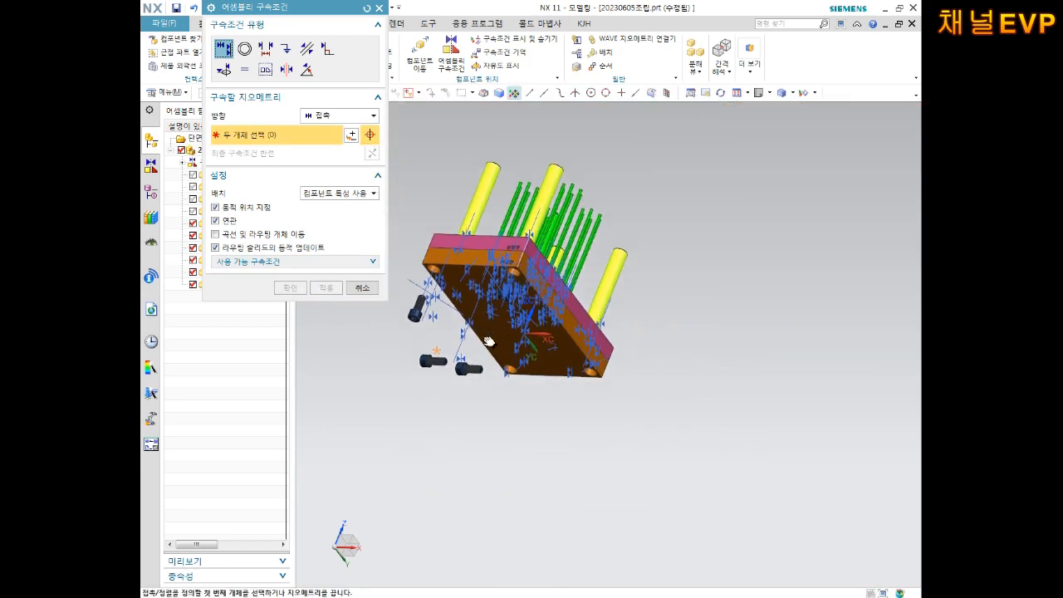
{"action": "scroll", "coordinate": [479, 336], "scroll_direction": "up", "scroll_amount": 5}
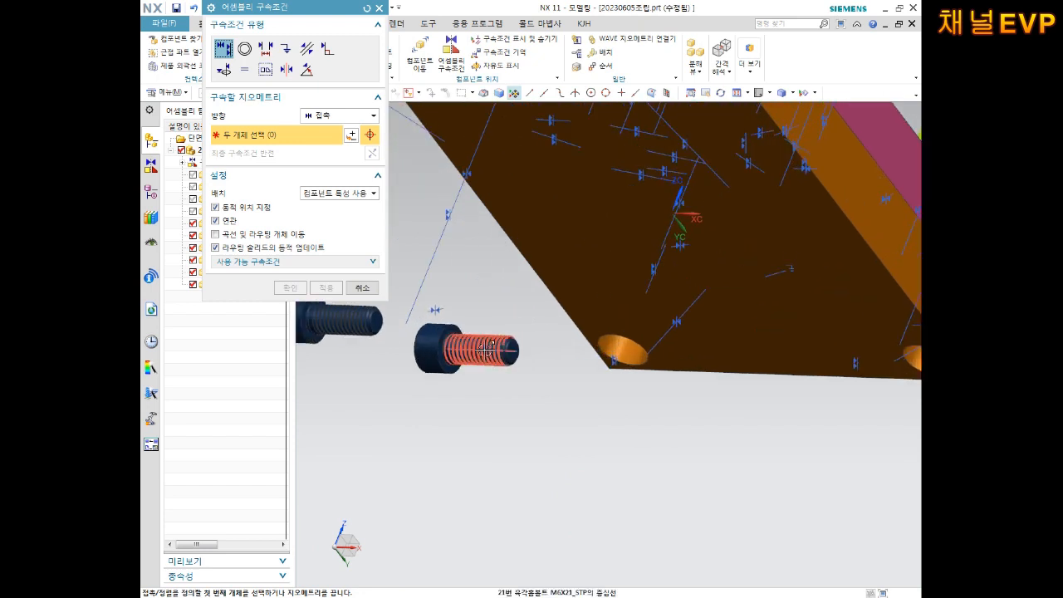
{"action": "left_click", "coordinate": [486, 350]}
{"action": "middle_click_drag", "start_coordinate": [912, 355], "coordinate": [641, 355], "text": "shift"}
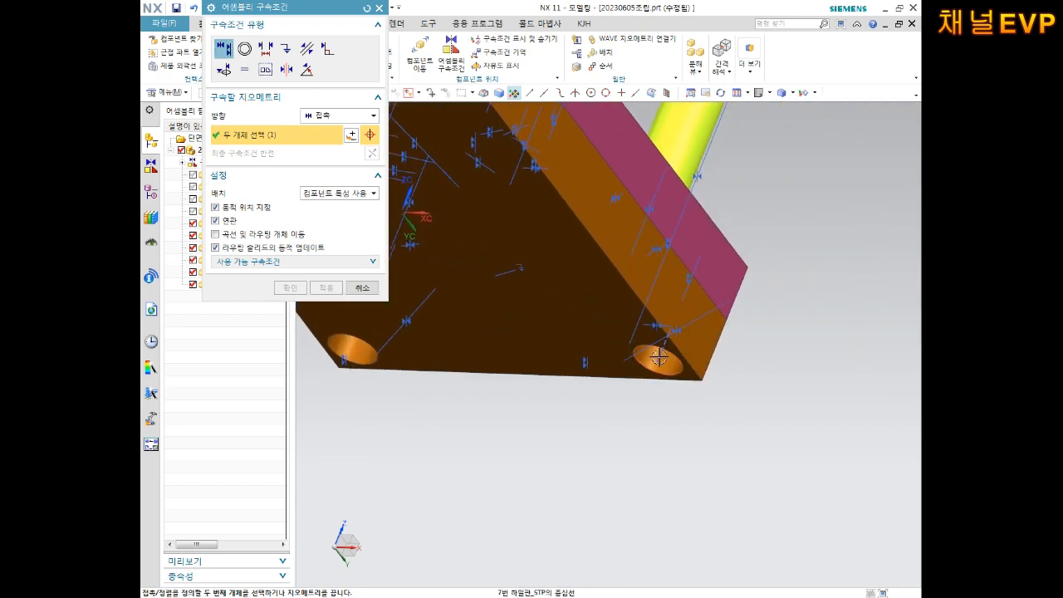
{"action": "left_click", "coordinate": [658, 356]}
{"action": "left_click", "coordinate": [372, 153]}
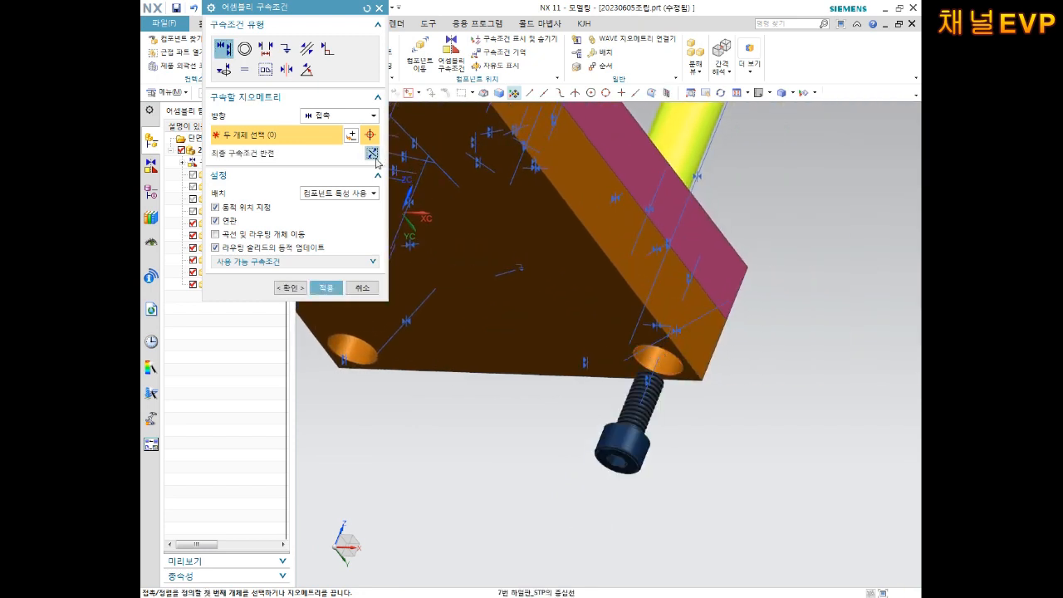
{"action": "left_click", "coordinate": [326, 287]}
- Align the last M6x21 bolt's centerline with the remaining corner hole of the 7번 하밀판, reverse its direction and apply
{"action": "middle_click_drag", "start_coordinate": [413, 346], "coordinate": [675, 345], "text": "shift"}
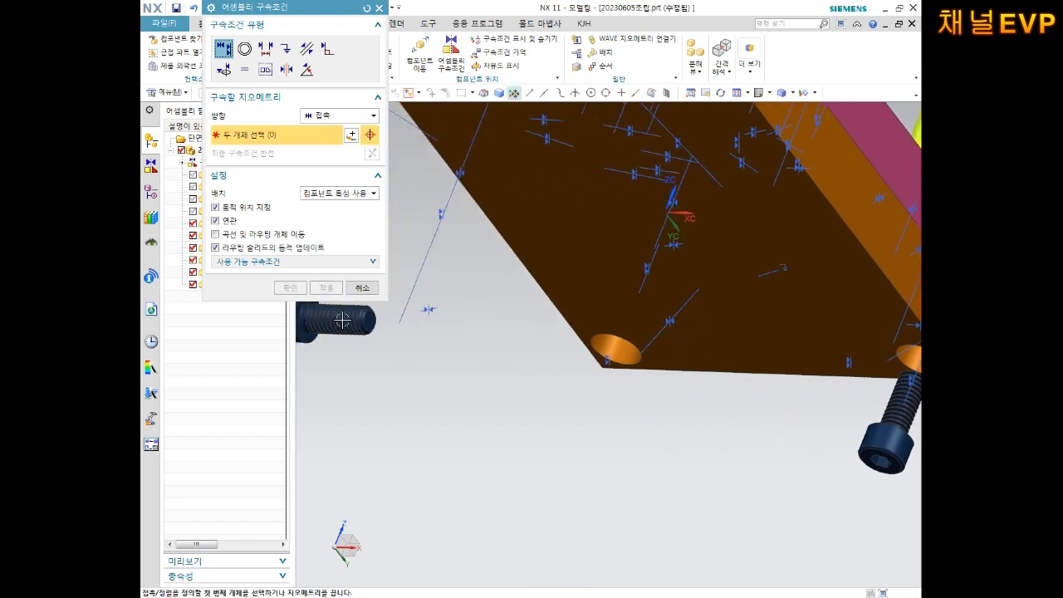
{"action": "middle_click_drag", "start_coordinate": [335, 362], "coordinate": [534, 405], "text": "shift"}
{"action": "left_click", "coordinate": [523, 353]}
{"action": "middle_click_drag", "start_coordinate": [523, 353], "coordinate": [498, 370]}
{"action": "left_click", "coordinate": [504, 382]}
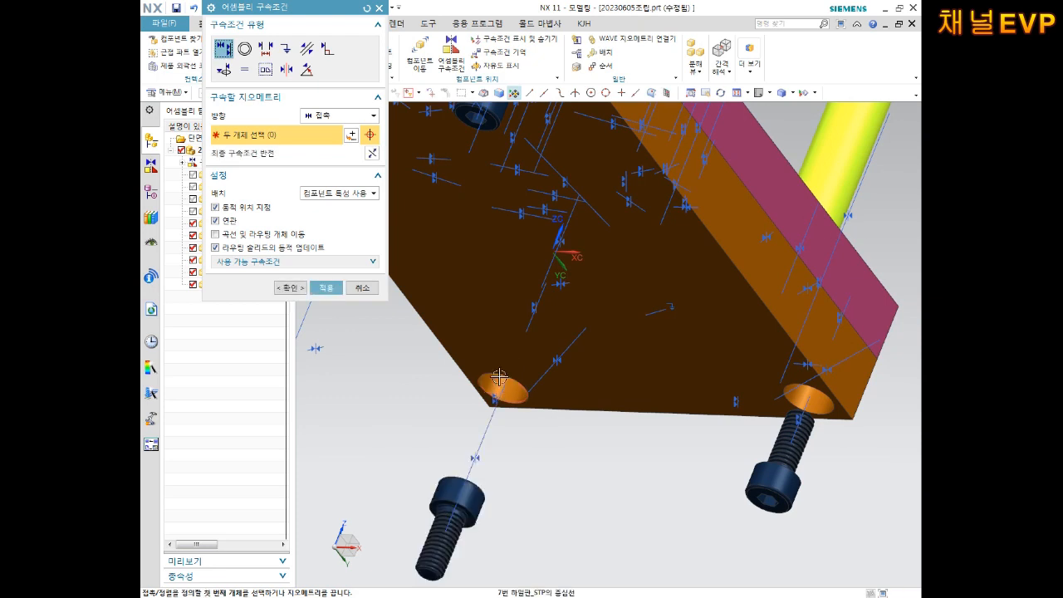
{"action": "left_click", "coordinate": [374, 156]}
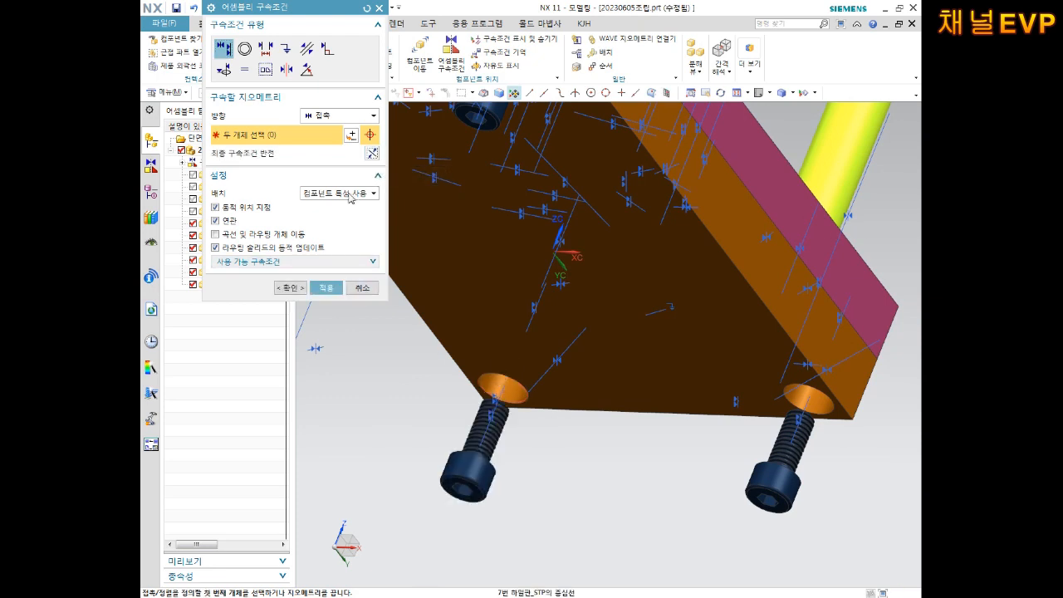
{"action": "left_click", "coordinate": [325, 287]}
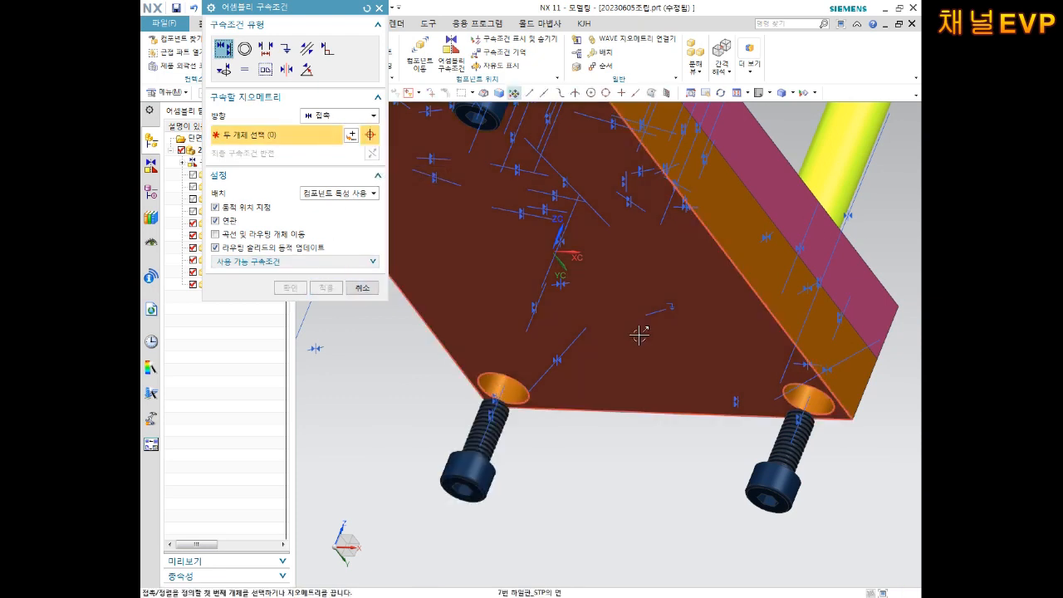
- Bring the underside of a far-end bolt's head into contact with the counterbore face of its 7번 하밀판 hole and apply
{"action": "middle_click_drag", "start_coordinate": [633, 330], "coordinate": [623, 415]}
{"action": "scroll", "coordinate": [629, 429], "scroll_direction": "up", "scroll_amount": 8}
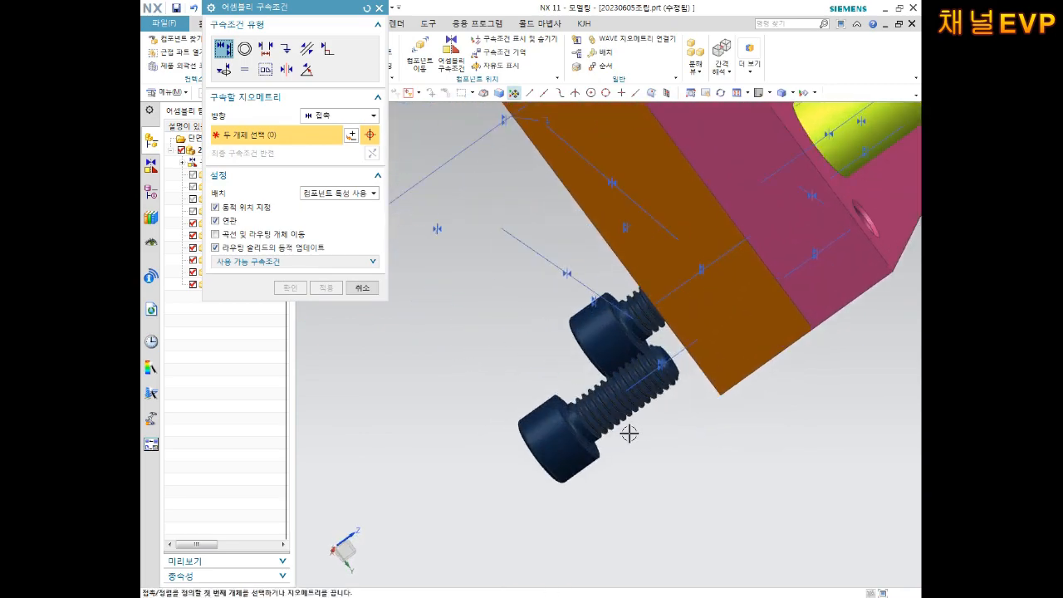
{"action": "scroll", "coordinate": [572, 444], "scroll_direction": "up", "scroll_amount": 3}
{"action": "left_click", "coordinate": [531, 459]}
{"action": "scroll", "coordinate": [550, 437], "scroll_direction": "down", "scroll_amount": 5}
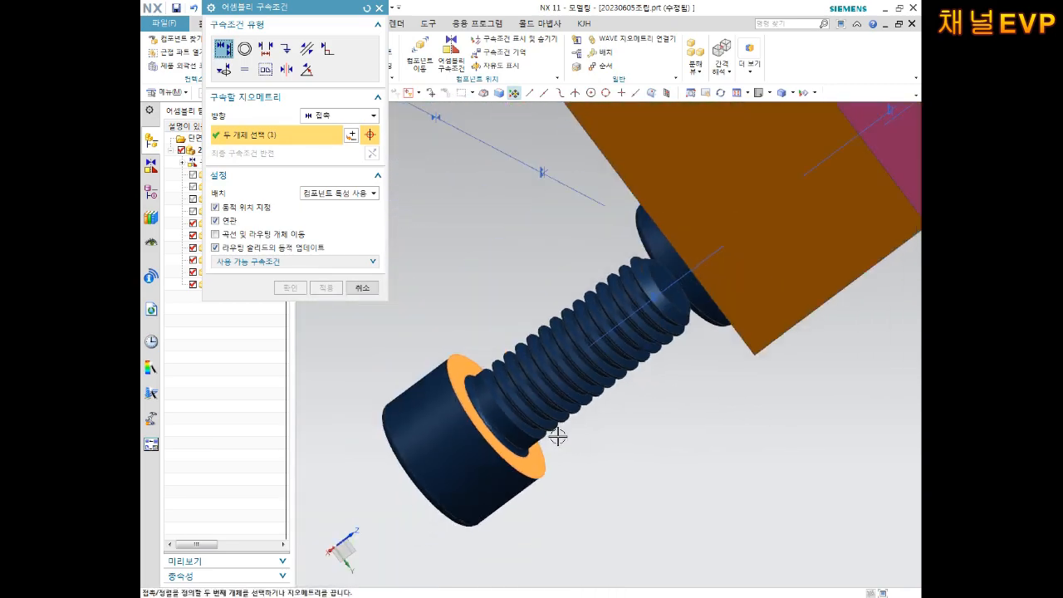
{"action": "middle_click_drag", "start_coordinate": [712, 356], "coordinate": [742, 337]}
{"action": "scroll", "coordinate": [793, 261], "scroll_direction": "up", "scroll_amount": 4}
{"action": "scroll", "coordinate": [798, 259], "scroll_direction": "up", "scroll_amount": 5}
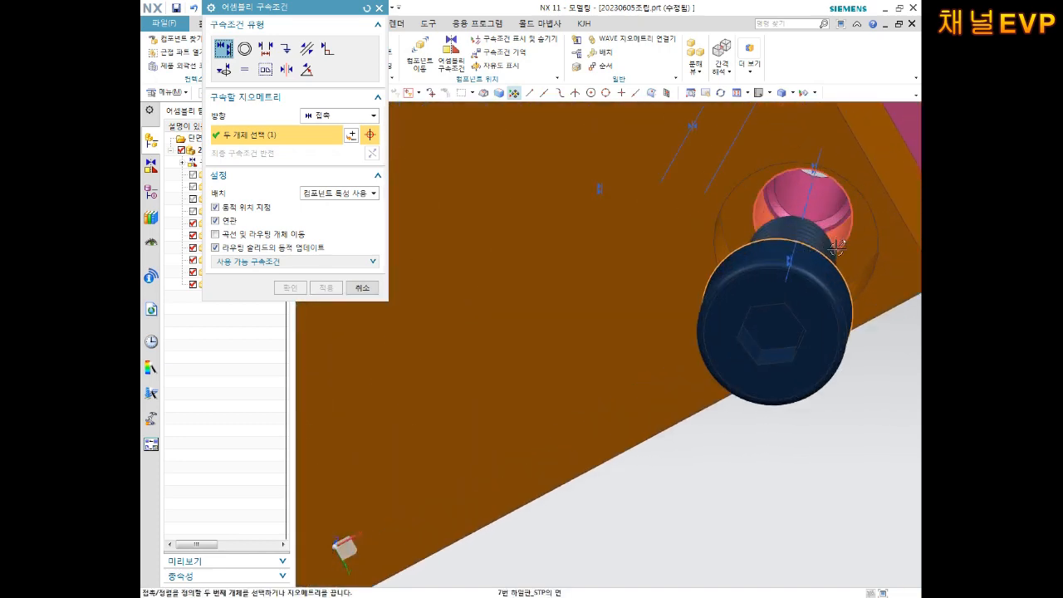
{"action": "scroll", "coordinate": [849, 213], "scroll_direction": "down", "scroll_amount": 5}
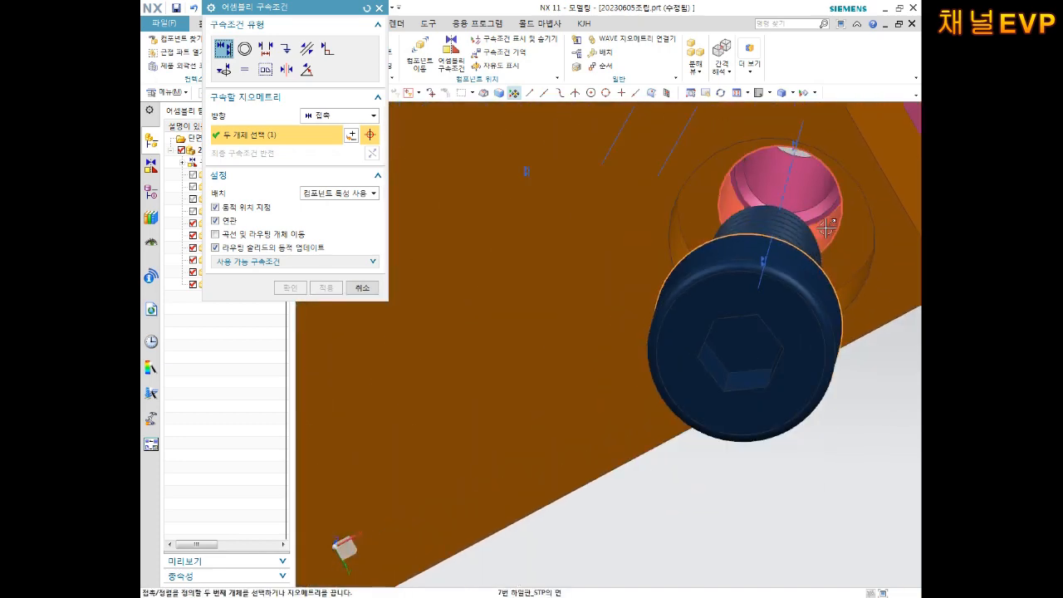
{"action": "middle_click_drag", "start_coordinate": [824, 232], "coordinate": [803, 222]}
{"action": "scroll", "coordinate": [705, 223], "scroll_direction": "up", "scroll_amount": 3}
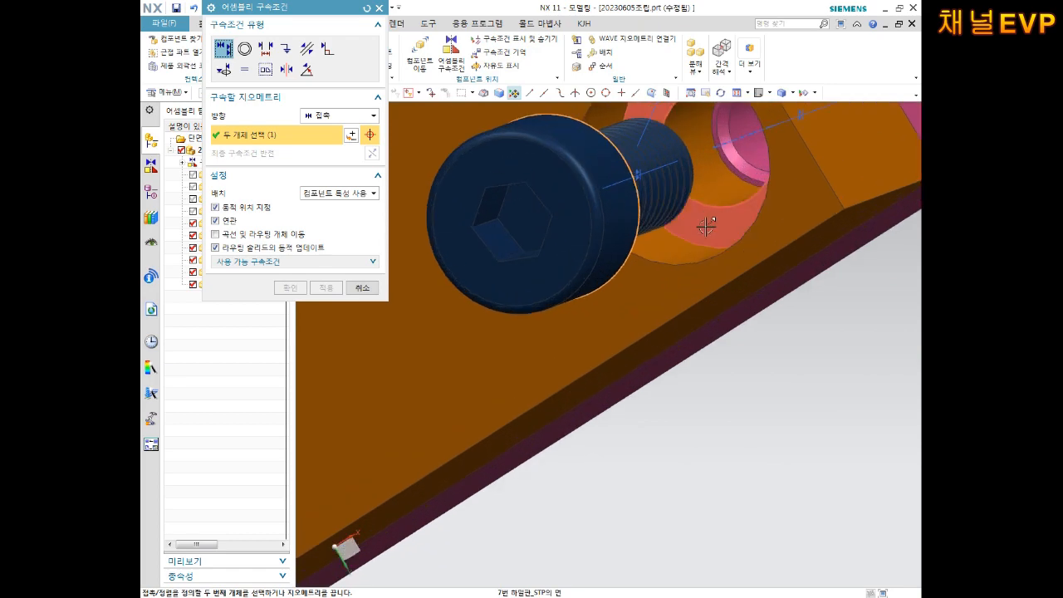
{"action": "left_click", "coordinate": [705, 227]}
{"action": "left_click", "coordinate": [325, 287]}
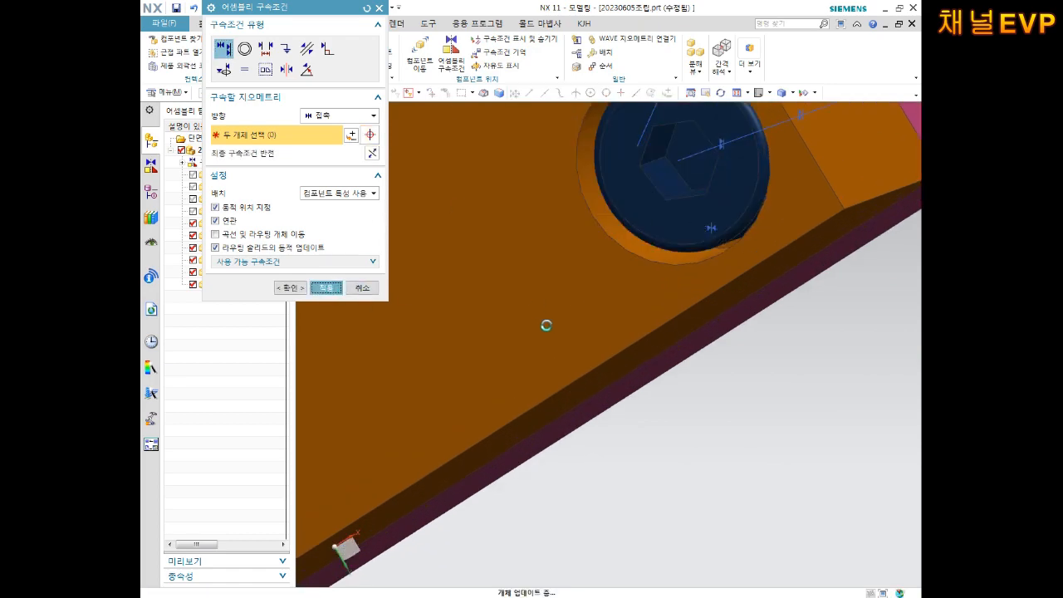
- Seat the bolt beside the 하밀판 lettering by mating its hole's counterbore face with the head's underside and apply
{"action": "scroll", "coordinate": [572, 296], "scroll_direction": "down", "scroll_amount": 6}
{"action": "middle_click_drag", "start_coordinate": [589, 241], "coordinate": [762, 353], "text": "shift"}
{"action": "middle_click_drag", "start_coordinate": [674, 237], "coordinate": [798, 441], "text": "shift"}
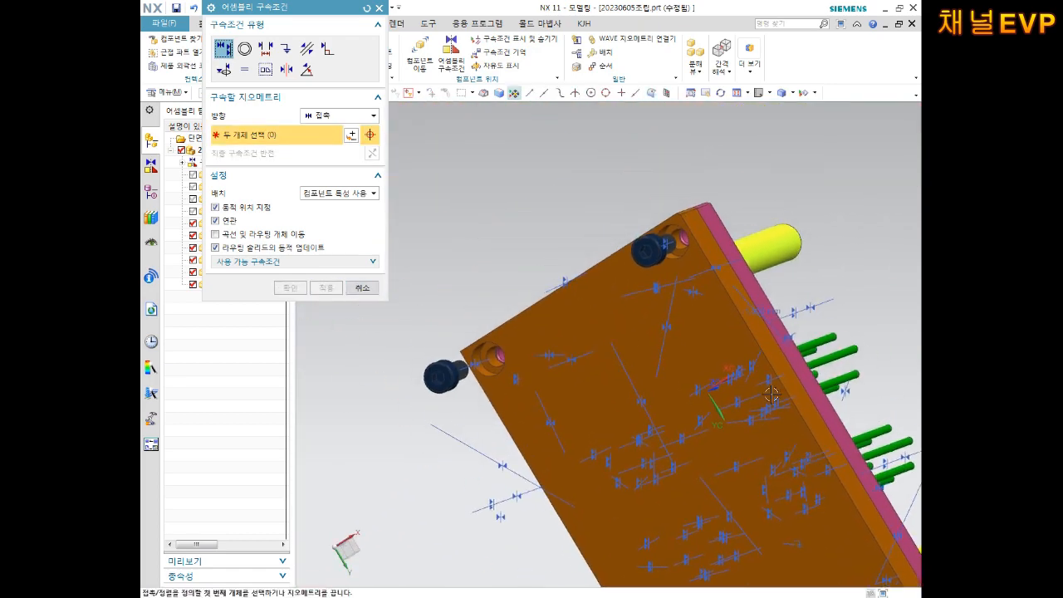
{"action": "scroll", "coordinate": [656, 326], "scroll_direction": "up", "scroll_amount": 5}
{"action": "left_click", "coordinate": [659, 323]}
{"action": "scroll", "coordinate": [659, 323], "scroll_direction": "down", "scroll_amount": 5}
{"action": "middle_click_drag", "start_coordinate": [658, 324], "coordinate": [555, 363]}
{"action": "scroll", "coordinate": [555, 364], "scroll_direction": "up", "scroll_amount": 5}
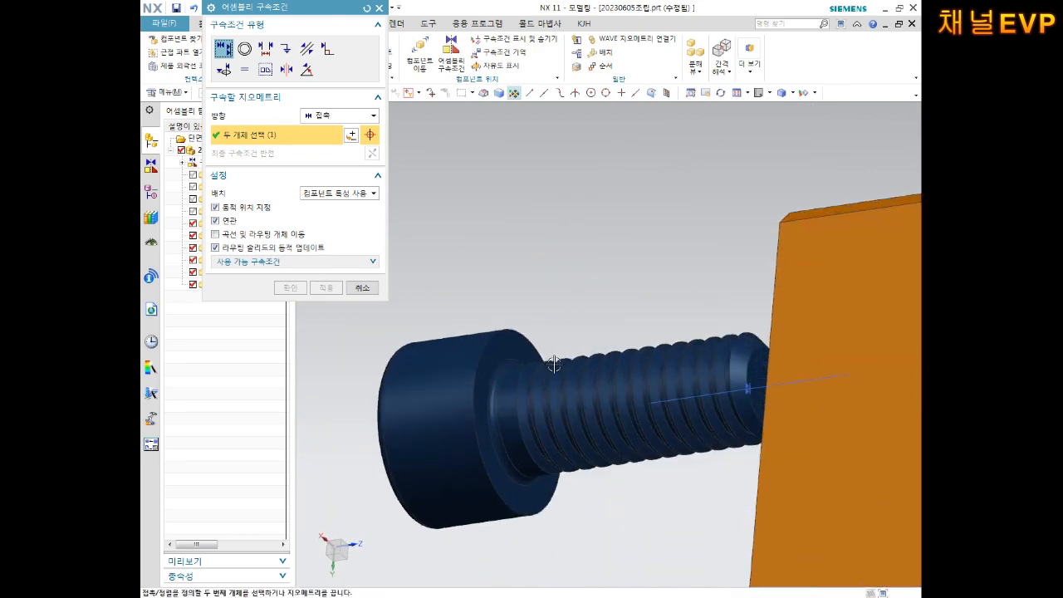
{"action": "left_click", "coordinate": [513, 344]}
{"action": "left_click", "coordinate": [326, 288]}
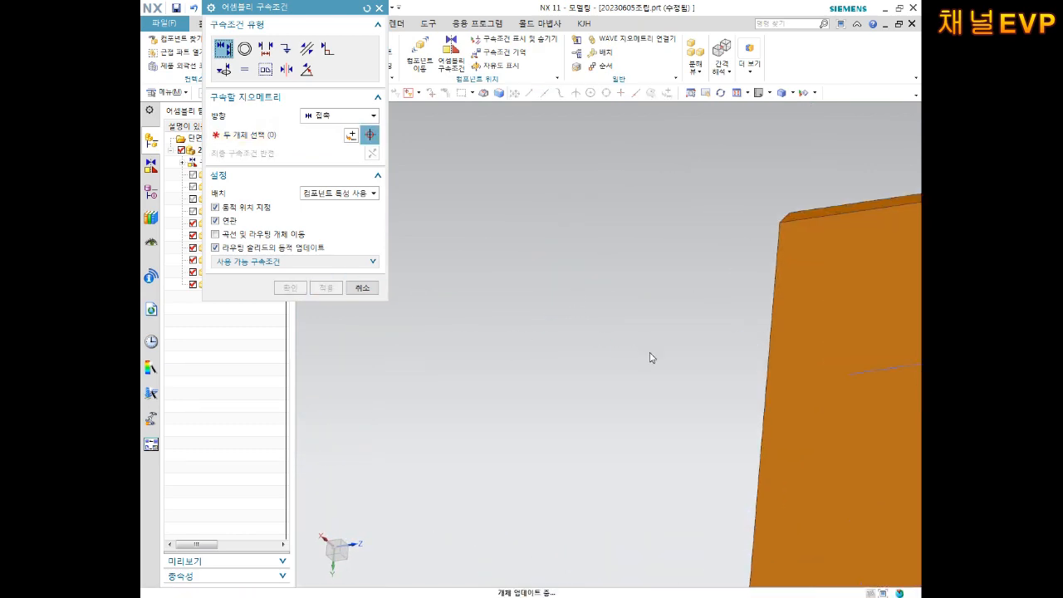
- Seat a third M6x21 bolt by bringing its head's underside into contact with its corner counterbore face on the 7번 하밀판 and apply
{"action": "scroll", "coordinate": [650, 355], "scroll_direction": "down", "scroll_amount": 5}
{"action": "middle_click_drag", "start_coordinate": [648, 392], "coordinate": [671, 398]}
{"action": "scroll", "coordinate": [600, 358], "scroll_direction": "up", "scroll_amount": 10}
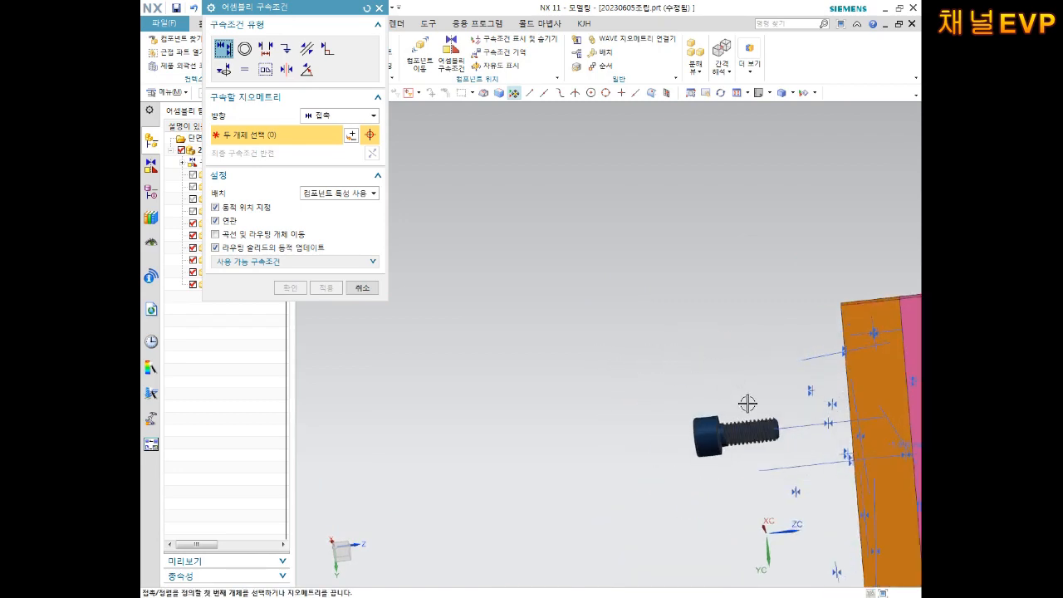
{"action": "left_click", "coordinate": [730, 398]}
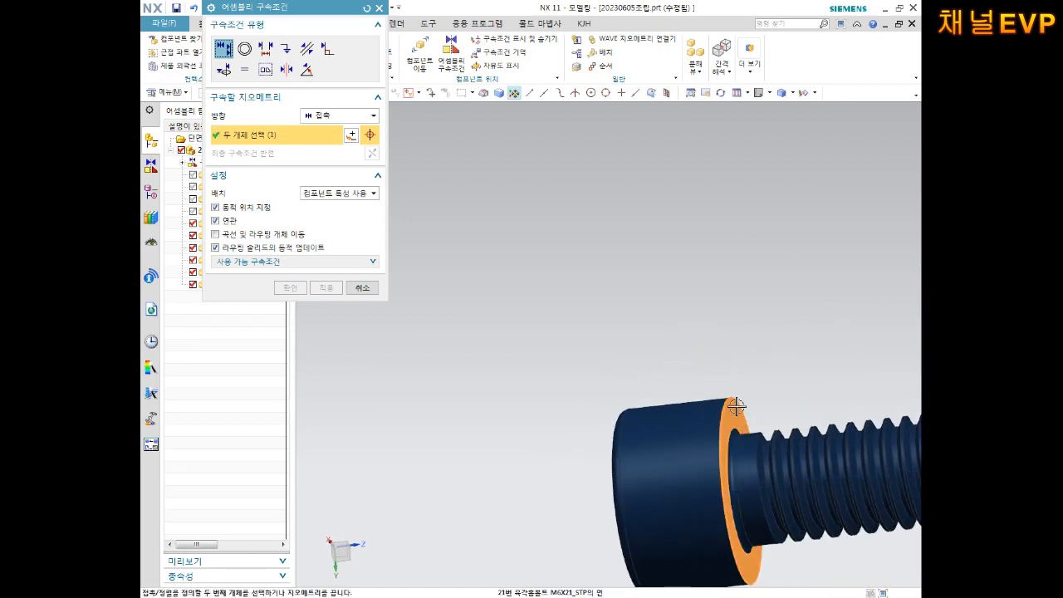
{"action": "scroll", "coordinate": [771, 406], "scroll_direction": "down", "scroll_amount": 5}
{"action": "middle_click_drag", "start_coordinate": [771, 406], "coordinate": [805, 399]}
{"action": "scroll", "coordinate": [747, 407], "scroll_direction": "up", "scroll_amount": 5}
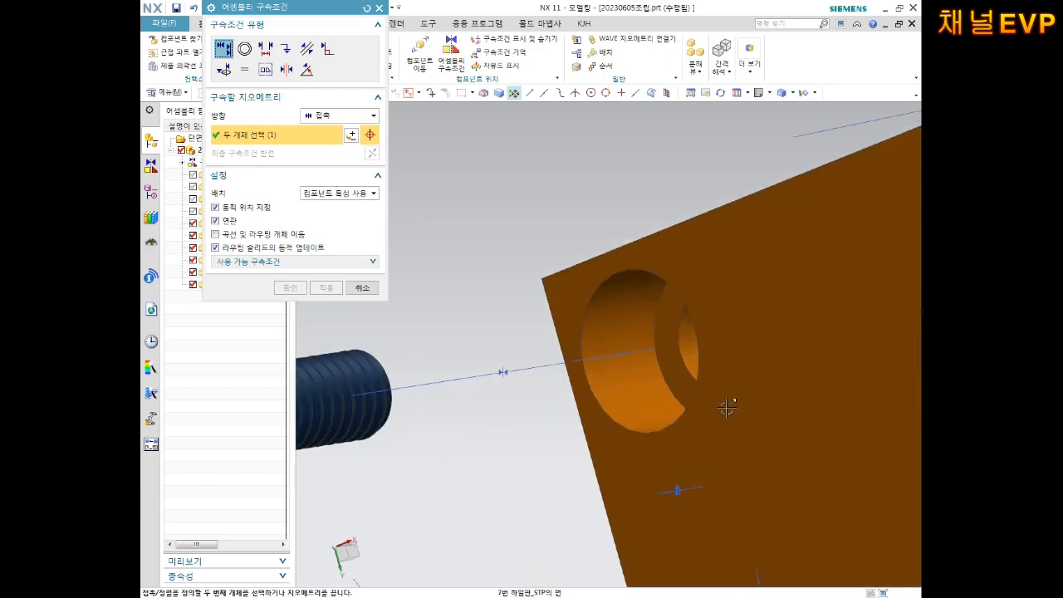
{"action": "left_click", "coordinate": [673, 380]}
{"action": "left_click", "coordinate": [326, 287]}
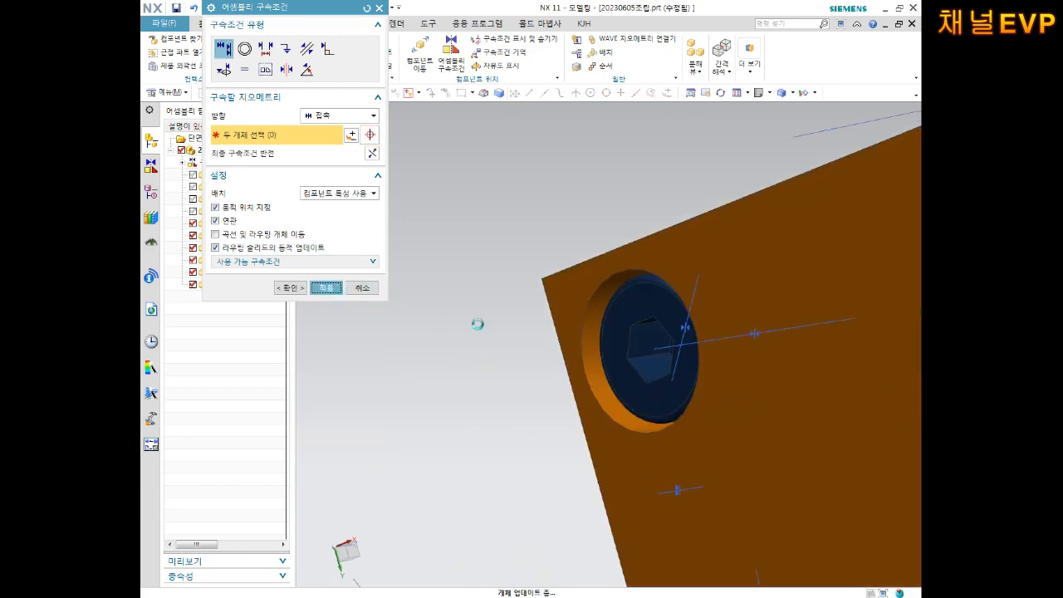
- Seat the last protruding M6x21 bolt against the counterbore face of its 7번 하밀판 corner hole and finish constraining
{"action": "scroll", "coordinate": [745, 391], "scroll_direction": "down", "scroll_amount": 6}
{"action": "middle_click_drag", "start_coordinate": [730, 390], "coordinate": [717, 386]}
{"action": "scroll", "coordinate": [781, 490], "scroll_direction": "up", "scroll_amount": 10}
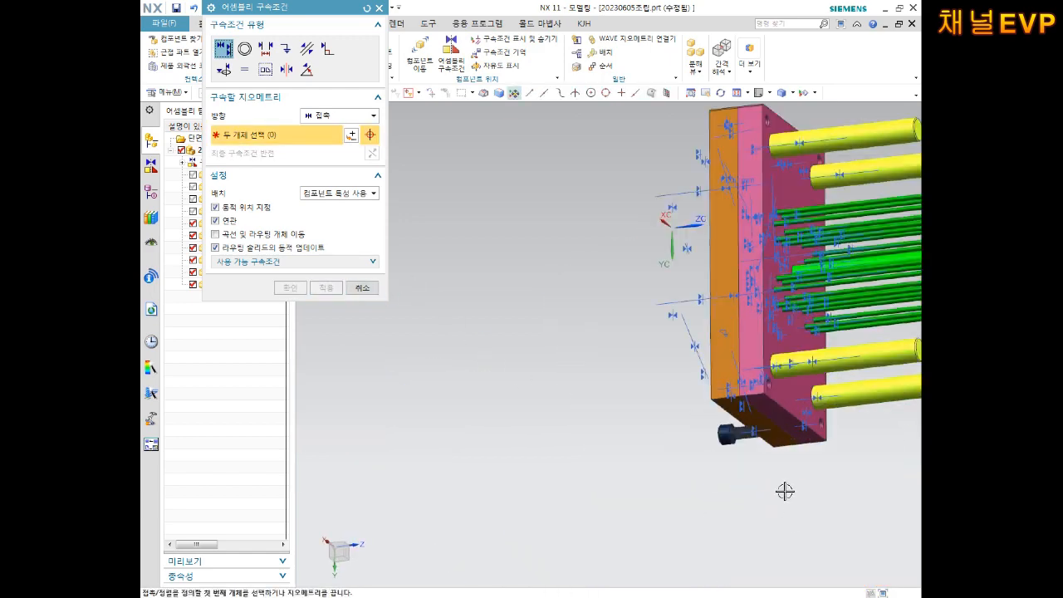
{"action": "left_click", "coordinate": [642, 237]}
{"action": "scroll", "coordinate": [731, 332], "scroll_direction": "down", "scroll_amount": 4}
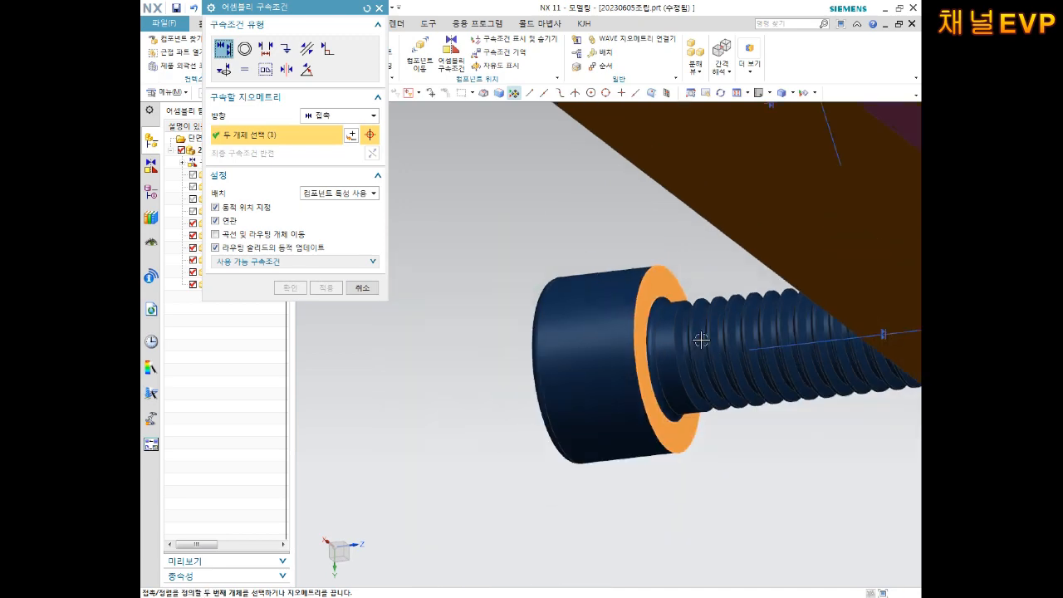
{"action": "scroll", "coordinate": [851, 302], "scroll_direction": "up", "scroll_amount": 6}
{"action": "left_click", "coordinate": [368, 454]}
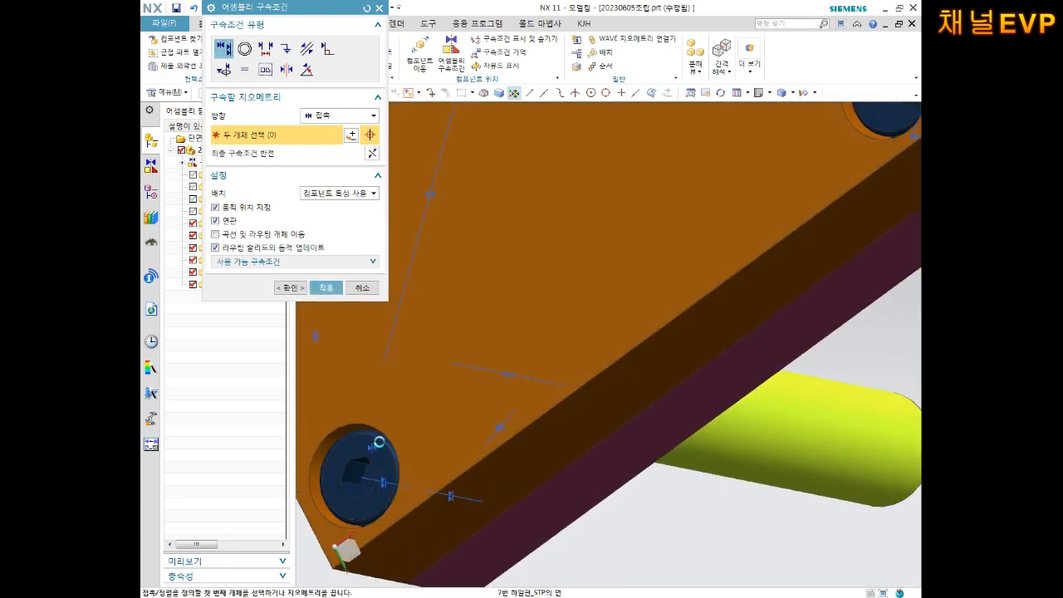
{"action": "left_click", "coordinate": [289, 288]}
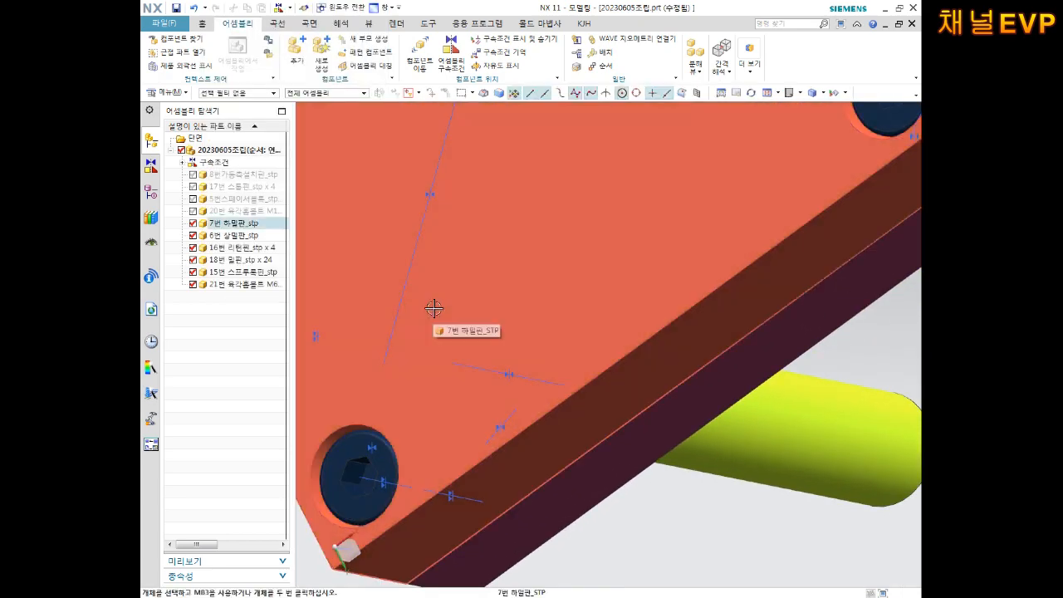
- Show the hidden 20번 육각홀볼트, 5번스페이서블록, 17번 스톱핀 and 8번가동측설치판 components again
{"action": "key", "text": "Home"}
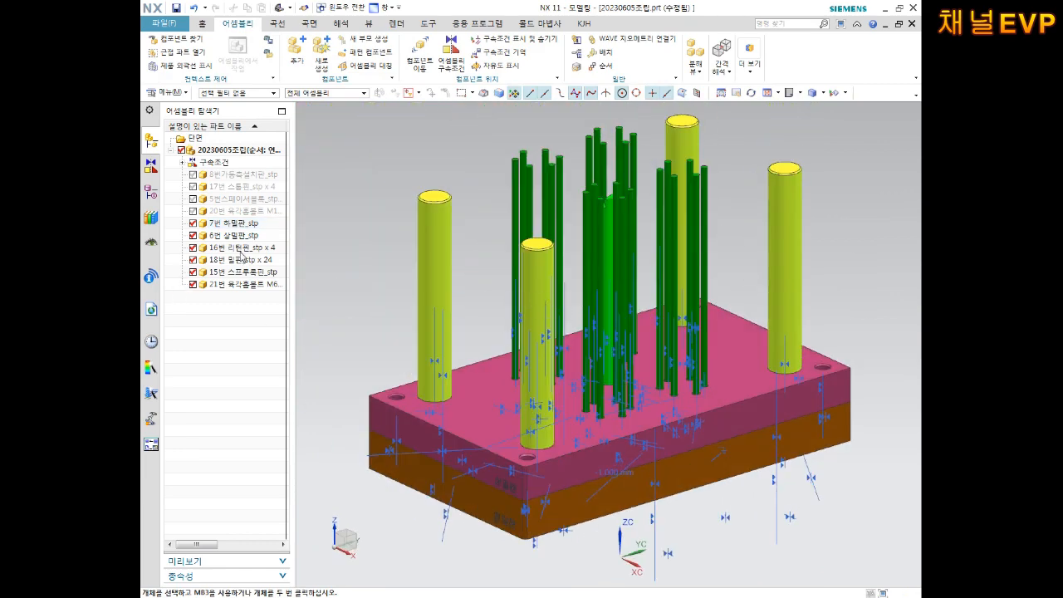
{"action": "left_click", "coordinate": [193, 211]}
{"action": "left_click", "coordinate": [192, 198]}
{"action": "left_click", "coordinate": [192, 186]}
{"action": "left_click", "coordinate": [193, 175]}
- Set the 6번 상밀판's translucency to 70 in its object display settings
{"action": "scroll", "coordinate": [703, 268], "scroll_direction": "down", "scroll_amount": 3}
{"action": "middle_click_drag", "start_coordinate": [703, 228], "coordinate": [731, 283]}
{"action": "scroll", "coordinate": [760, 274], "scroll_direction": "up", "scroll_amount": 3}
{"action": "scroll", "coordinate": [760, 274], "scroll_direction": "up", "scroll_amount": 5}
{"action": "scroll", "coordinate": [730, 281], "scroll_direction": "down", "scroll_amount": 7}
{"action": "middle_click_drag", "start_coordinate": [508, 471], "coordinate": [677, 282], "text": "shift"}
{"action": "scroll", "coordinate": [673, 295], "scroll_direction": "up", "scroll_amount": 5}
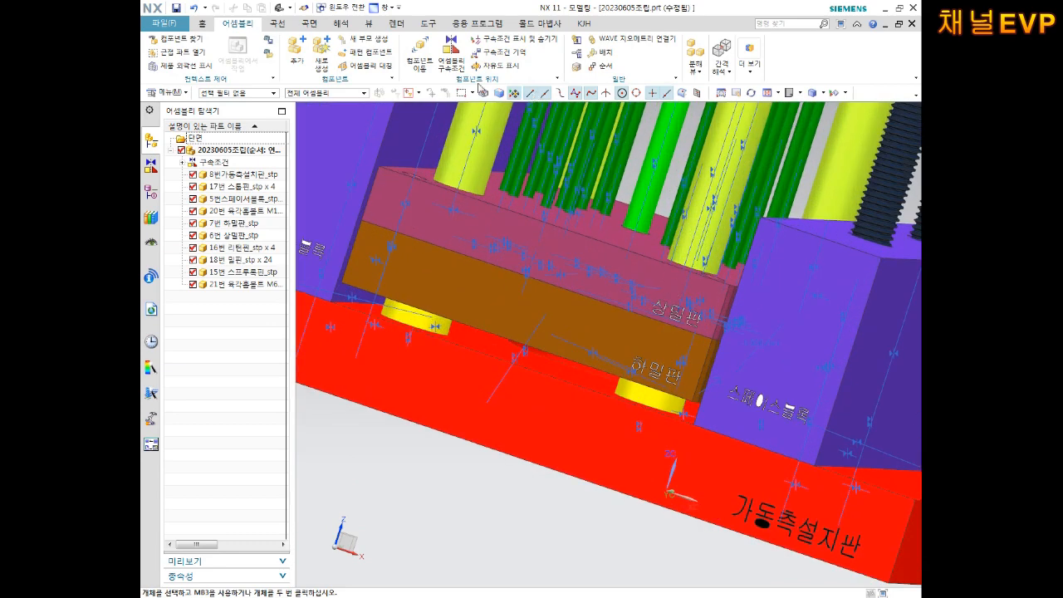
{"action": "left_click", "coordinate": [368, 24]}
{"action": "left_click", "coordinate": [752, 51]}
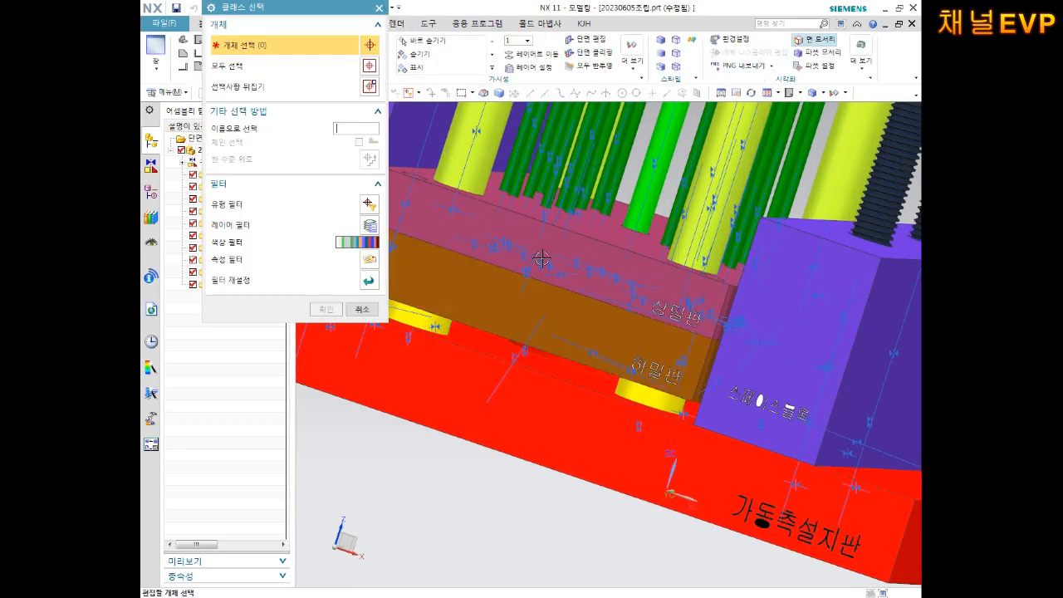
{"action": "left_click", "coordinate": [509, 230]}
{"action": "left_click", "coordinate": [326, 309]}
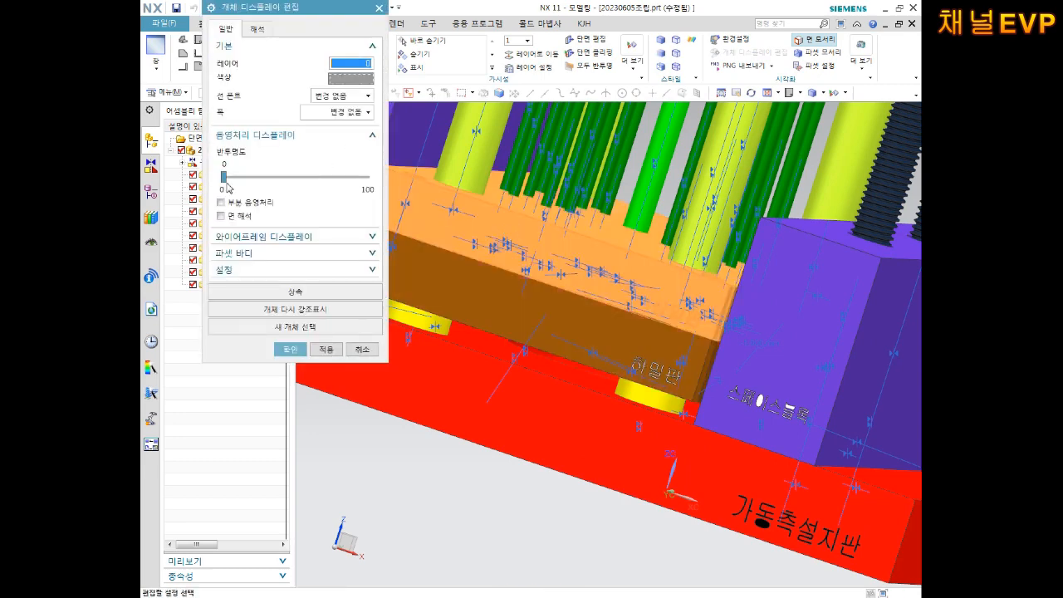
{"action": "left_click", "coordinate": [269, 182]}
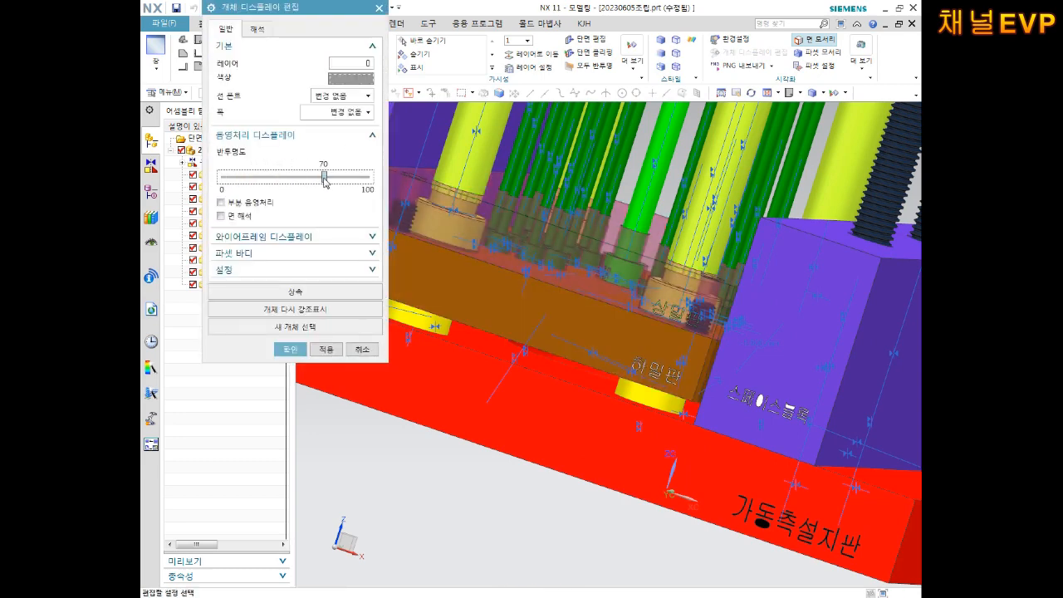
{"action": "left_click", "coordinate": [290, 349]}
- Examine through the translucent 6번 상밀판 how the M6x21 bolts and pins sit in the plates
{"action": "scroll", "coordinate": [742, 197], "scroll_direction": "up", "scroll_amount": 5}
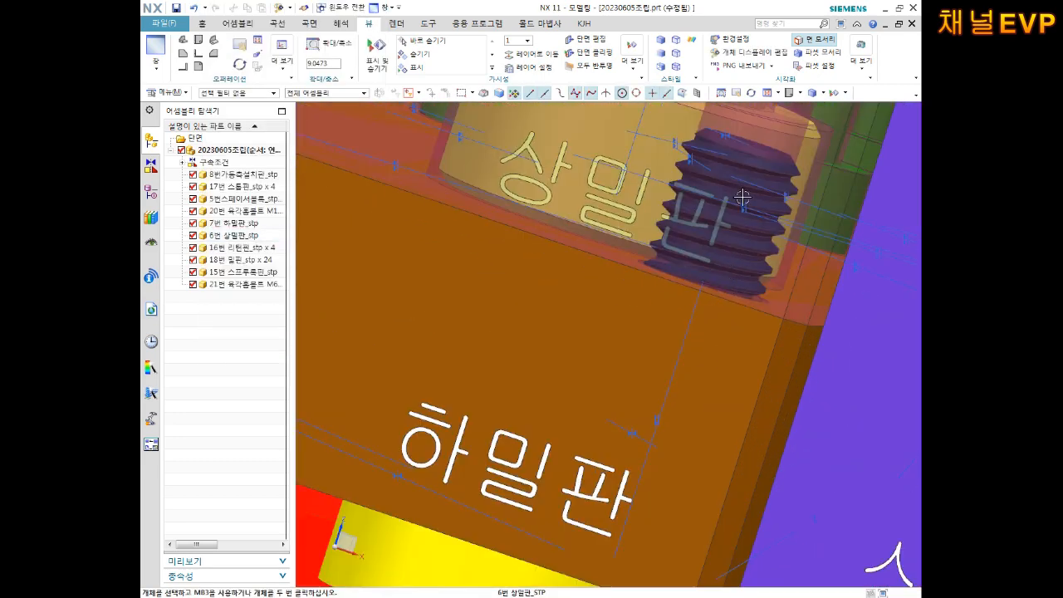
{"action": "scroll", "coordinate": [743, 197], "scroll_direction": "down", "scroll_amount": 5}
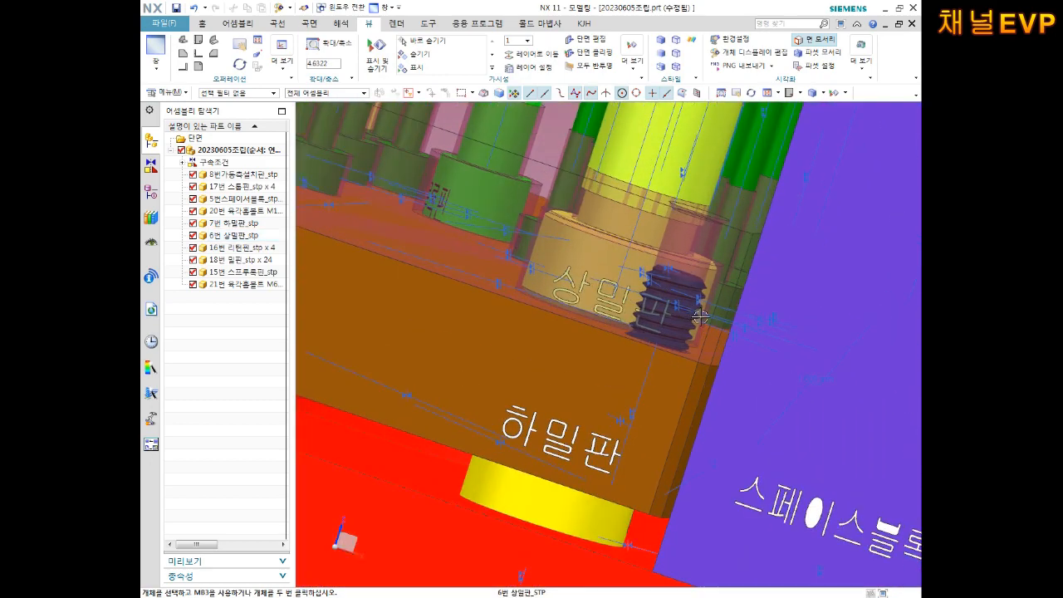
{"action": "middle_click_drag", "start_coordinate": [700, 317], "coordinate": [533, 238]}
{"action": "scroll", "coordinate": [533, 239], "scroll_direction": "up", "scroll_amount": 1}
{"action": "middle_click_drag", "start_coordinate": [685, 200], "coordinate": [531, 299], "text": "shift"}
{"action": "scroll", "coordinate": [653, 289], "scroll_direction": "down", "scroll_amount": 7}
{"action": "middle_click_drag", "start_coordinate": [653, 289], "coordinate": [635, 302]}
{"action": "middle_click_drag", "start_coordinate": [653, 286], "coordinate": [845, 296]}
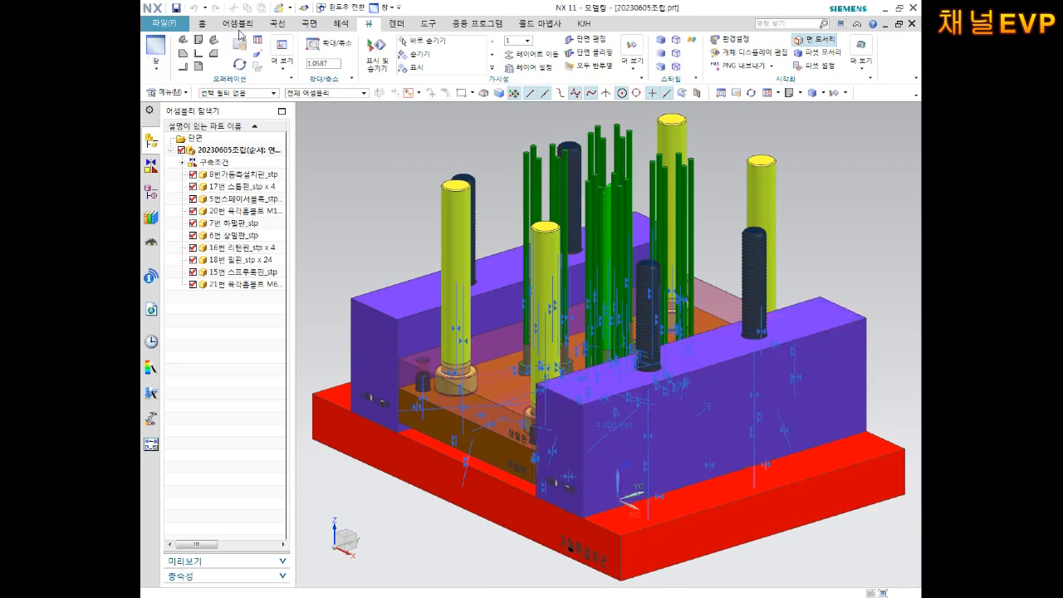
- Add one 4번 받침판_stp.prt component and place it in free space beside the assembly
{"action": "left_click", "coordinate": [238, 25]}
{"action": "left_click", "coordinate": [296, 56]}
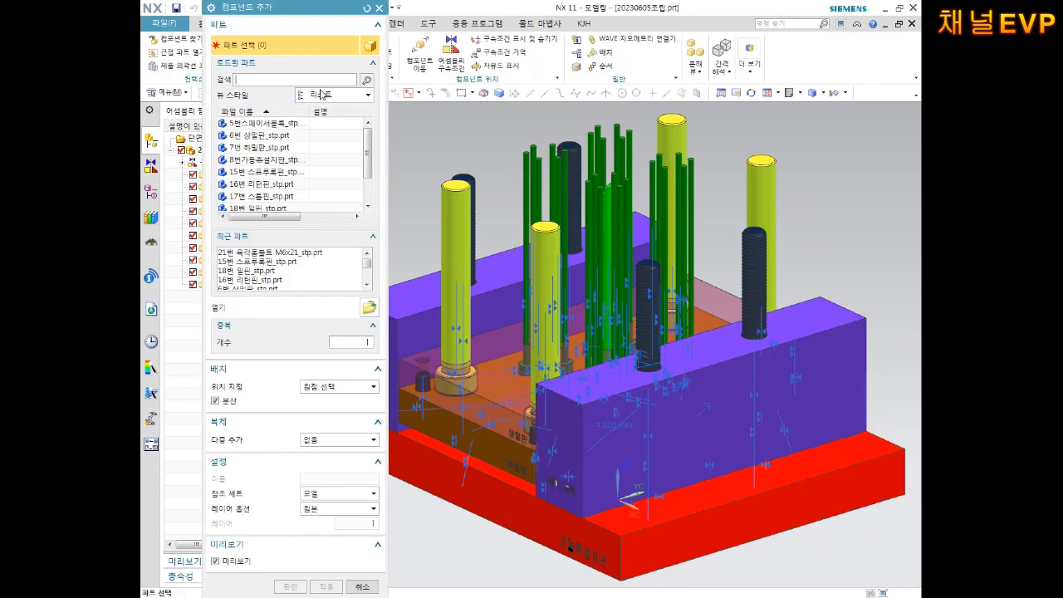
{"action": "left_click", "coordinate": [370, 310]}
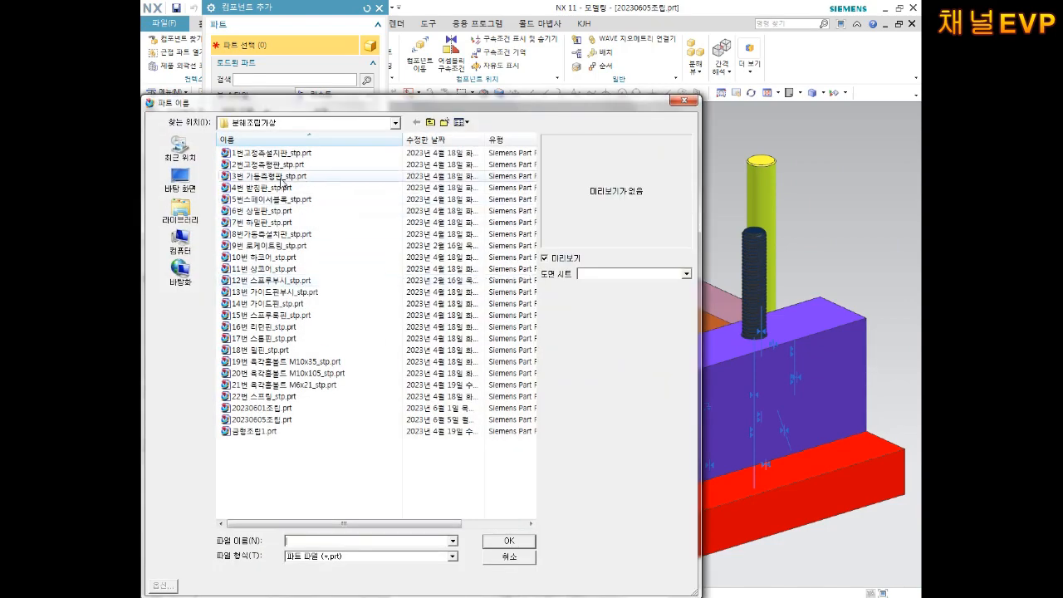
{"action": "left_click", "coordinate": [274, 199]}
{"action": "left_click", "coordinate": [267, 188]}
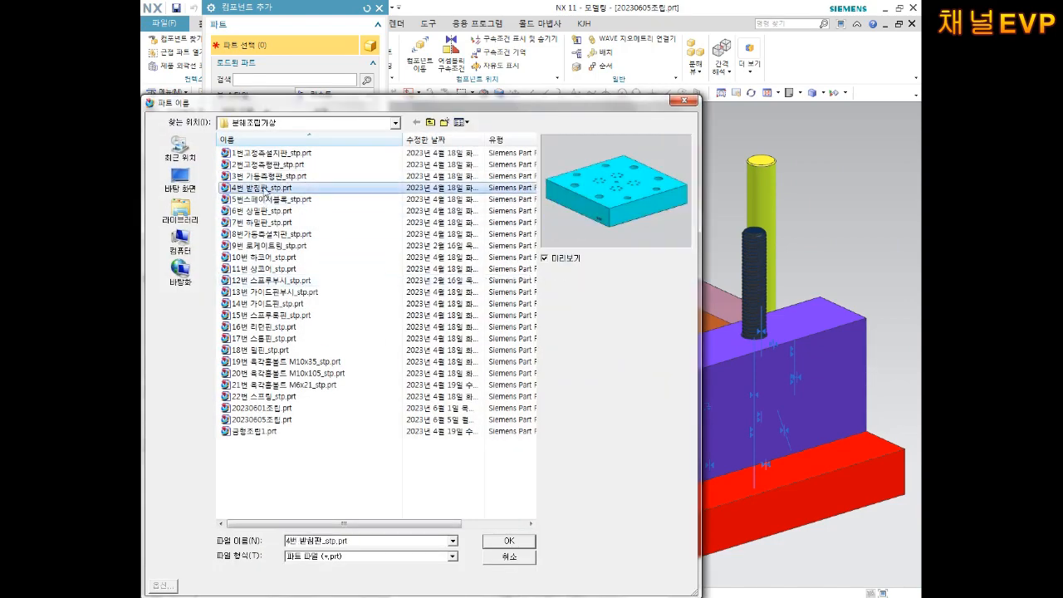
{"action": "left_click", "coordinate": [510, 544]}
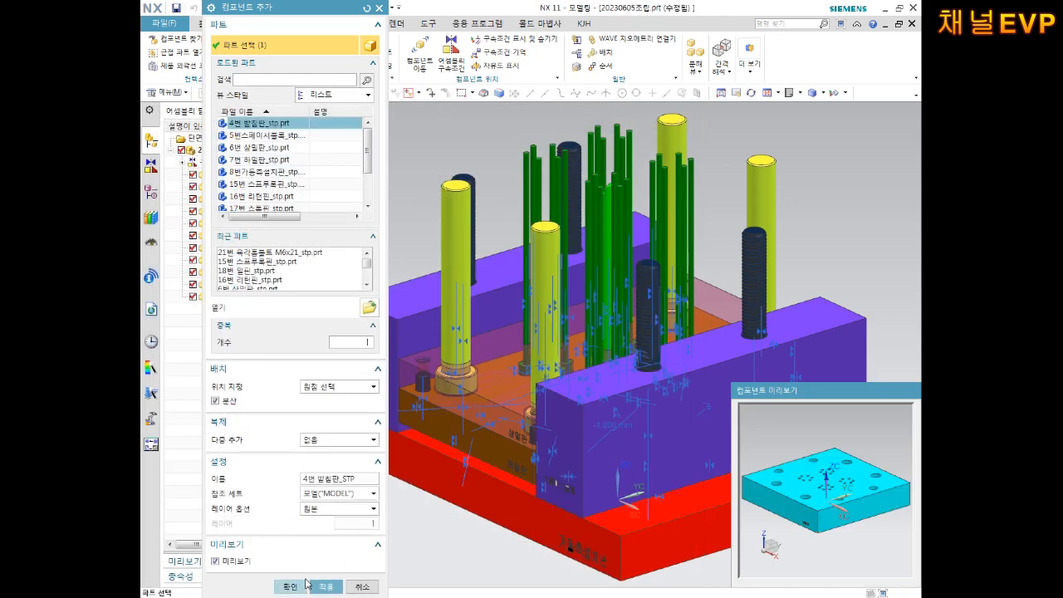
{"action": "left_click", "coordinate": [291, 587]}
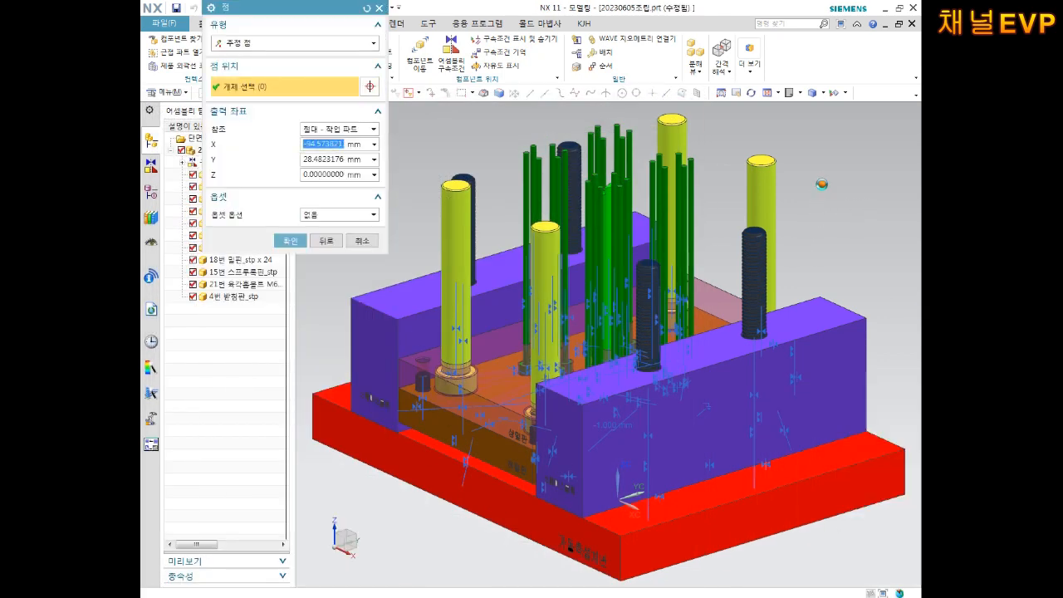
{"action": "left_click", "coordinate": [822, 188]}
- Move the 4번 받침판 freely until it lies roughly above the two 5번스페이서블록 blocks
{"action": "scroll", "coordinate": [822, 231], "scroll_direction": "down", "scroll_amount": 3}
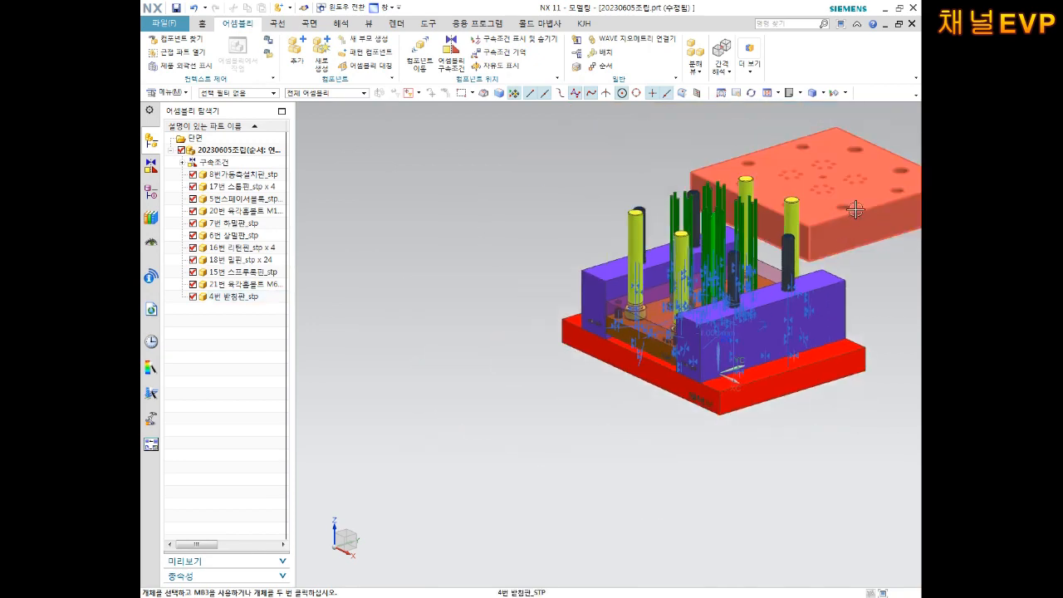
{"action": "middle_click_drag", "start_coordinate": [856, 209], "coordinate": [825, 248], "text": "shift"}
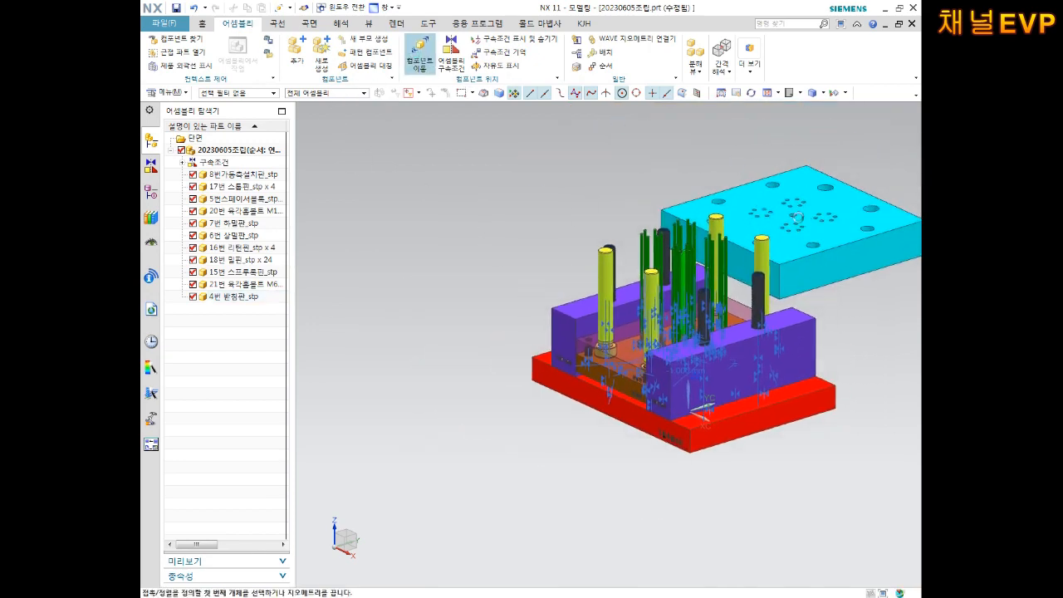
{"action": "left_click", "coordinate": [419, 56]}
{"action": "left_click", "coordinate": [784, 195]}
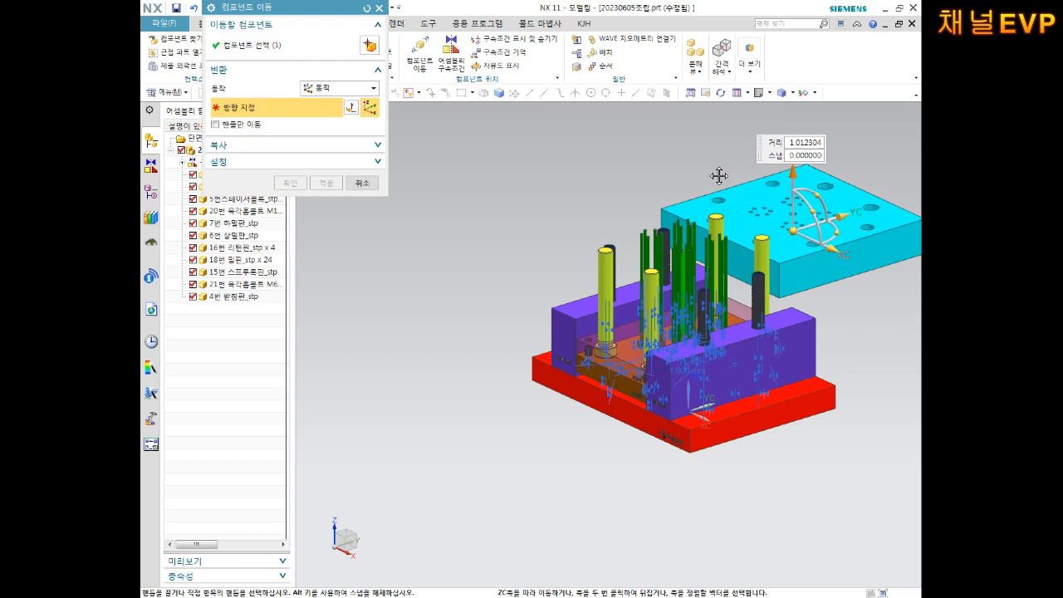
{"action": "left_click_drag", "start_coordinate": [726, 177], "coordinate": [727, 171]}
{"action": "left_click_drag", "start_coordinate": [833, 210], "coordinate": [492, 162]}
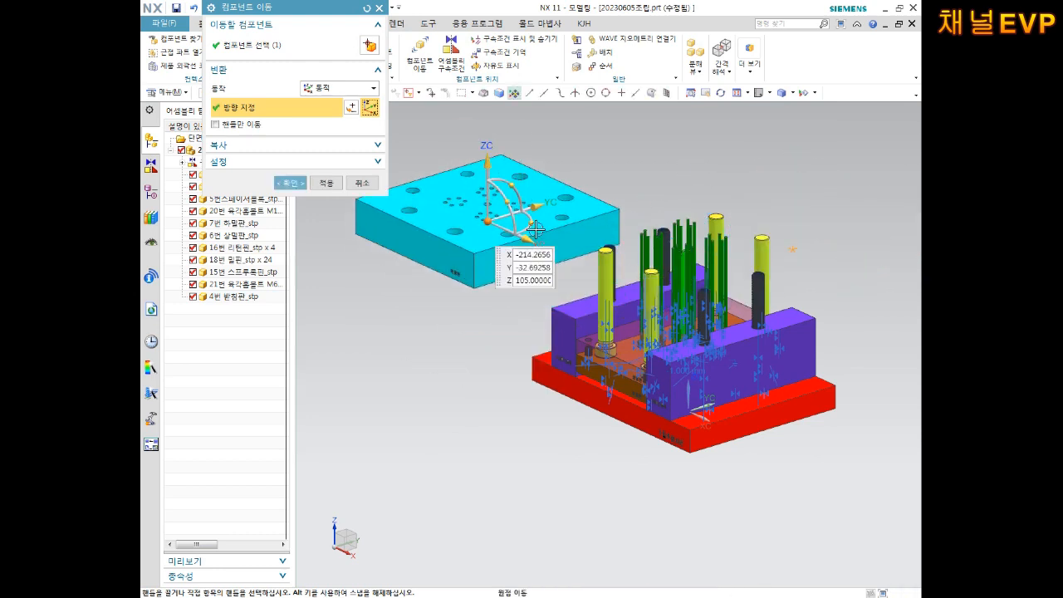
{"action": "left_click_drag", "start_coordinate": [524, 238], "coordinate": [666, 184]}
{"action": "left_click_drag", "start_coordinate": [699, 254], "coordinate": [720, 262]}
{"action": "left_click", "coordinate": [291, 183]}
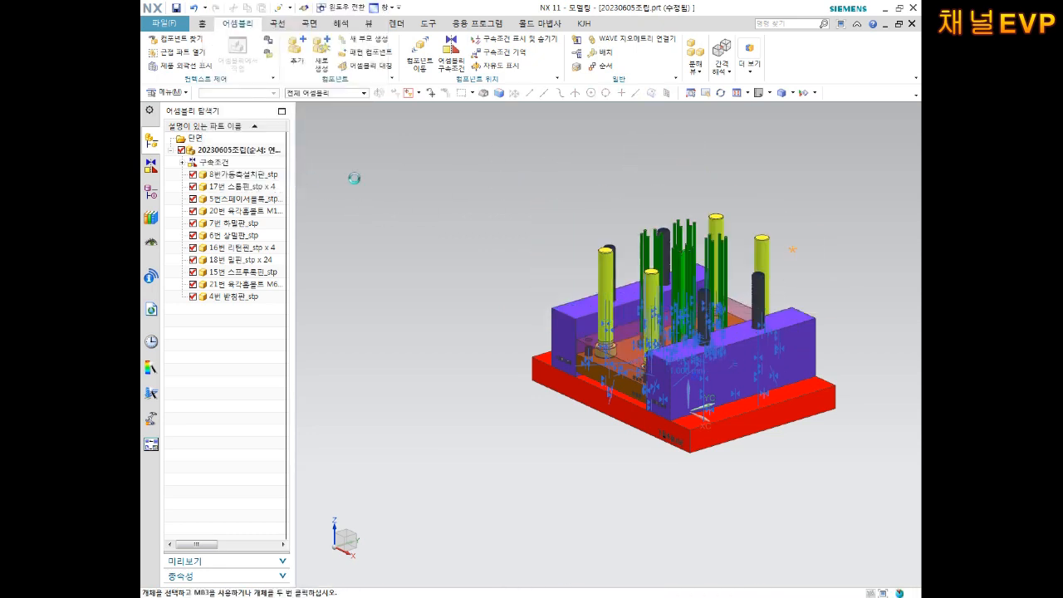
- Align a bolt hole's centreline in the 4번 받침판 with the centreline of an M10X105 bolt using a Touch constraint
{"action": "scroll", "coordinate": [631, 228], "scroll_direction": "up", "scroll_amount": 5}
{"action": "middle_click_drag", "start_coordinate": [598, 246], "coordinate": [455, 272]}
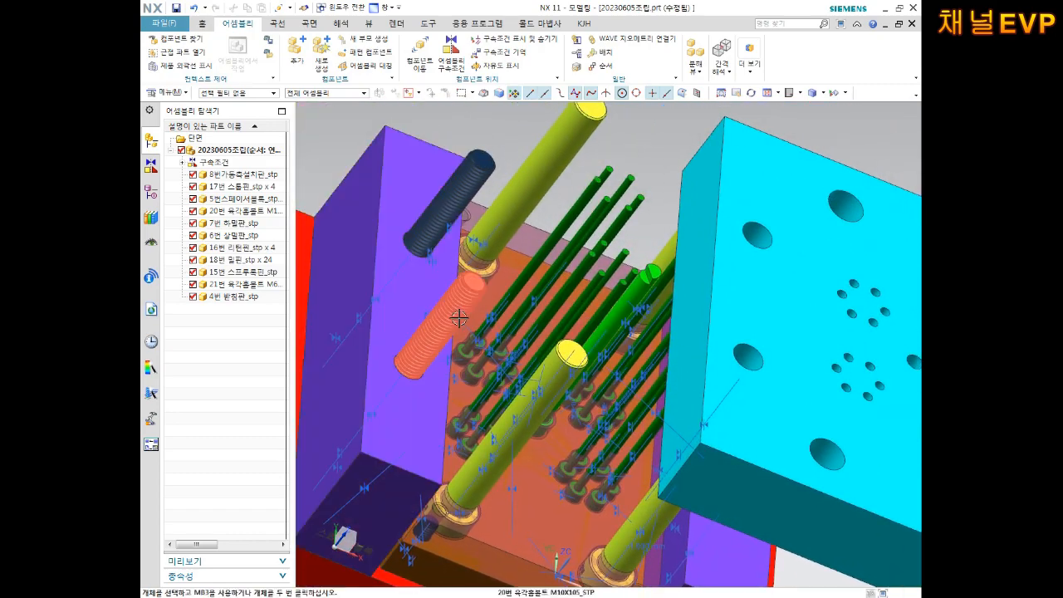
{"action": "middle_click_drag", "start_coordinate": [747, 259], "coordinate": [729, 275]}
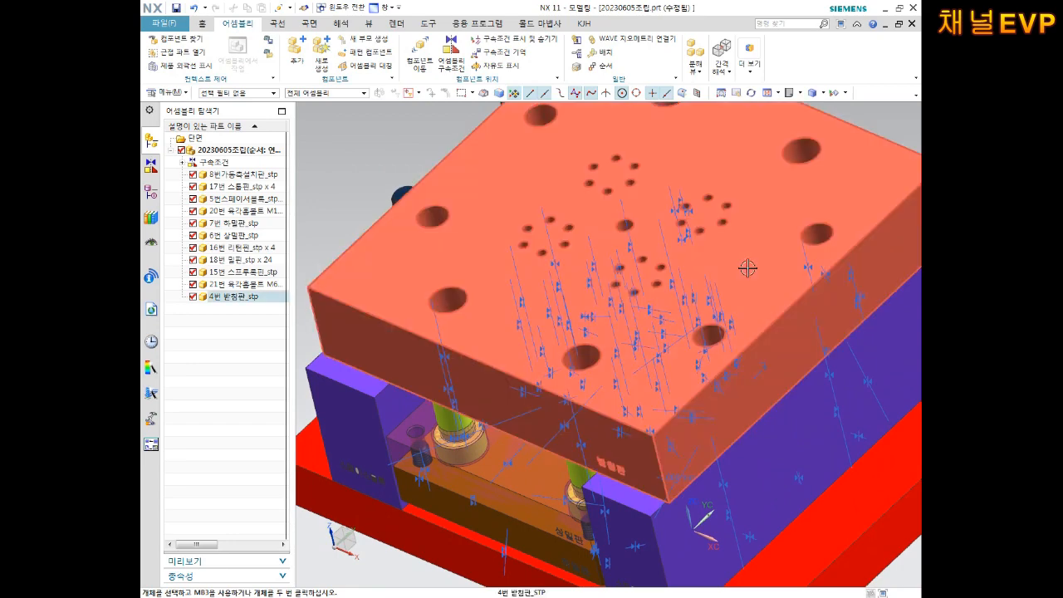
{"action": "left_click", "coordinate": [451, 52]}
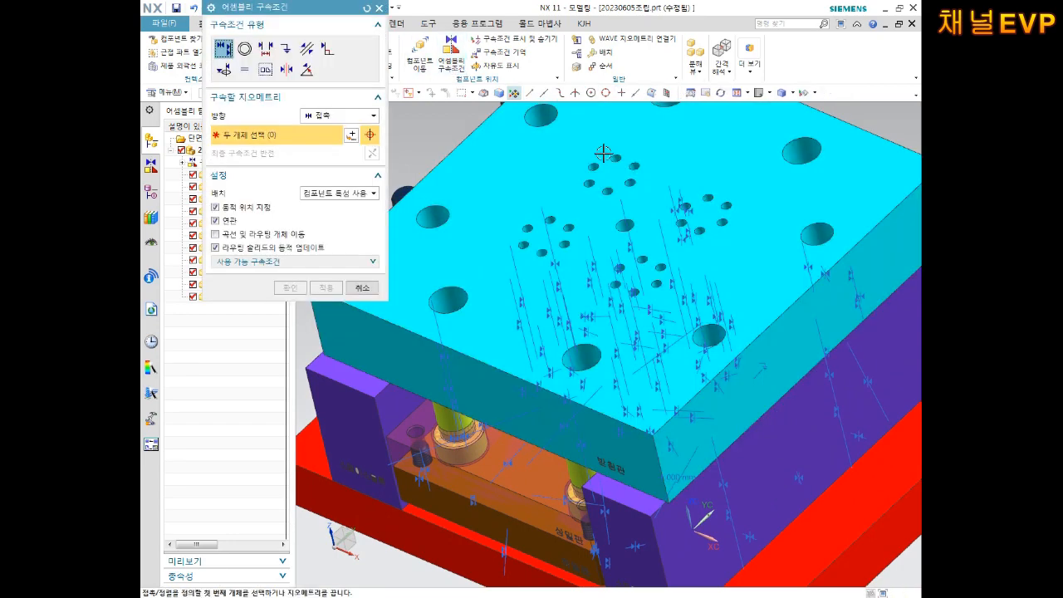
{"action": "middle_click_drag", "start_coordinate": [519, 193], "coordinate": [565, 305]}
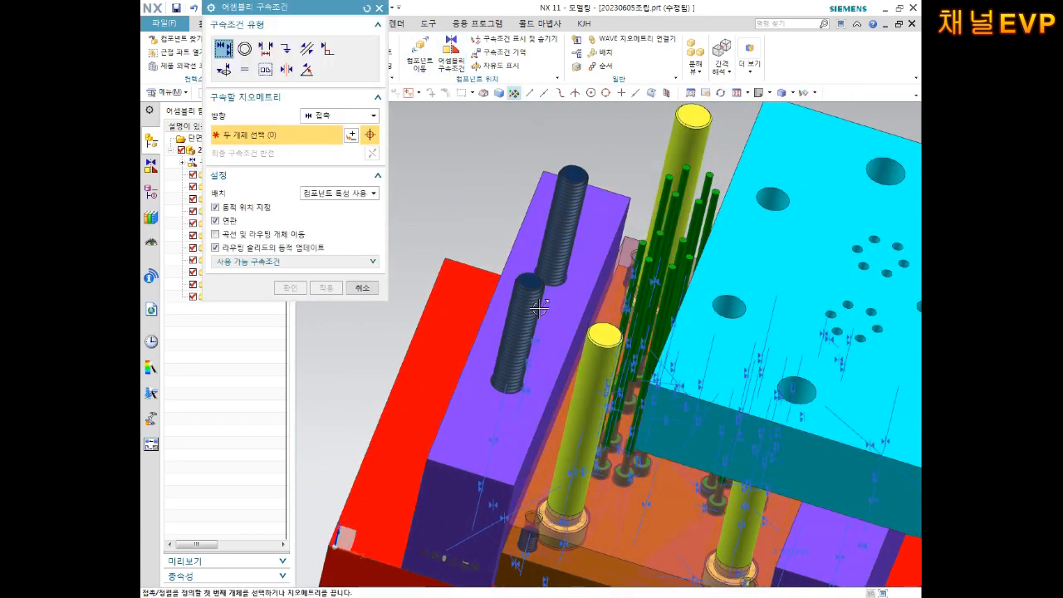
{"action": "scroll", "coordinate": [528, 283], "scroll_direction": "up", "scroll_amount": 3}
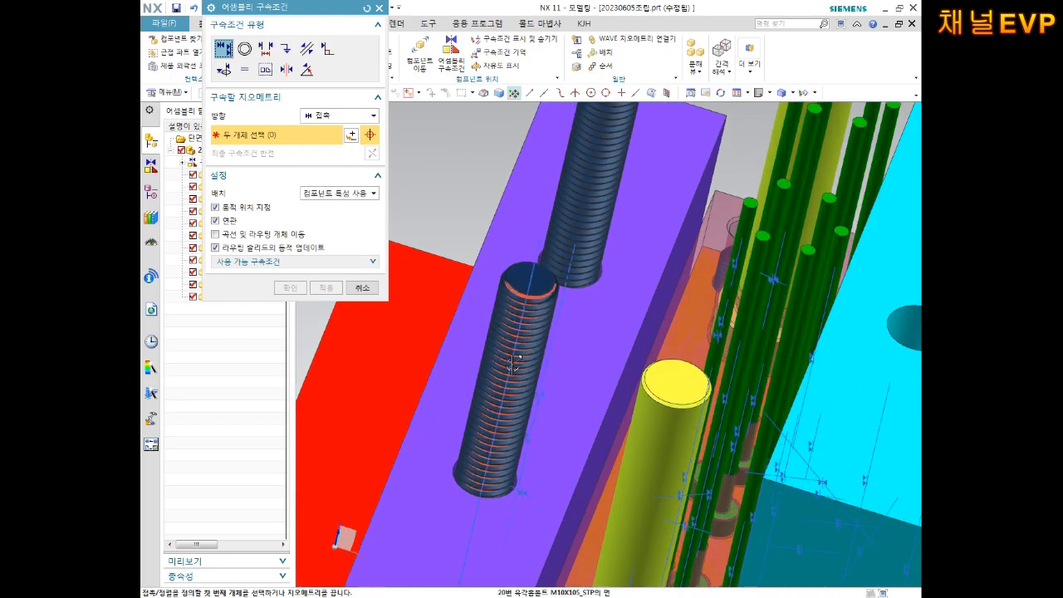
{"action": "scroll", "coordinate": [541, 285], "scroll_direction": "up", "scroll_amount": 5}
{"action": "left_click", "coordinate": [519, 231]}
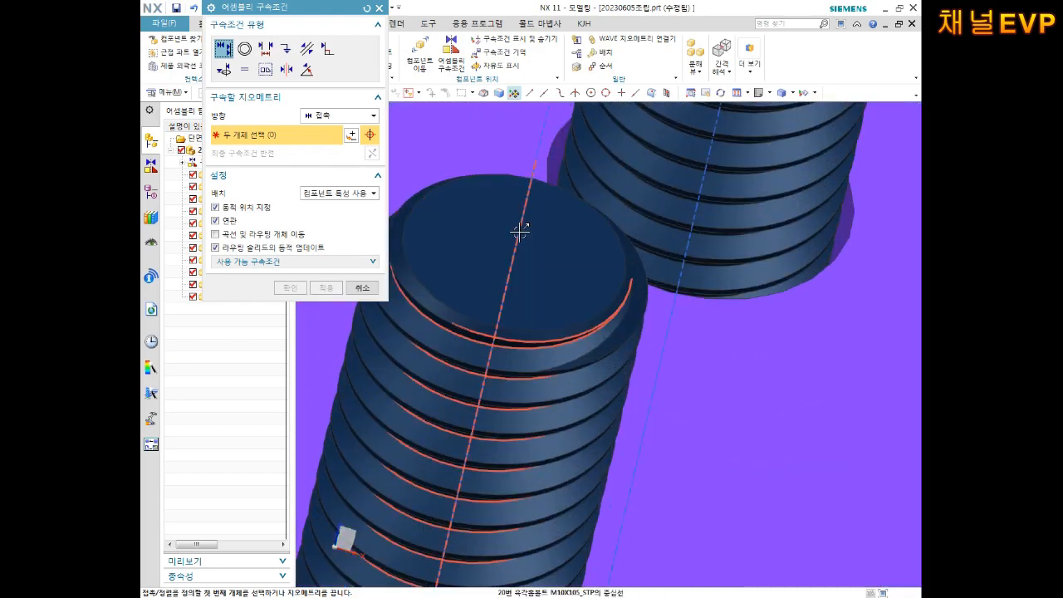
{"action": "scroll", "coordinate": [518, 232], "scroll_direction": "down", "scroll_amount": 5}
{"action": "mouse_move", "coordinate": [589, 233]}
{"action": "middle_mouse_down"}
{"action": "mouse_move", "coordinate": [572, 265]}
{"action": "mouse_move", "coordinate": [579, 240]}
{"action": "middle_mouse_up"}
{"action": "scroll", "coordinate": [589, 250], "scroll_direction": "down", "scroll_amount": 3}
{"action": "scroll", "coordinate": [668, 355], "scroll_direction": "up", "scroll_amount": 3}
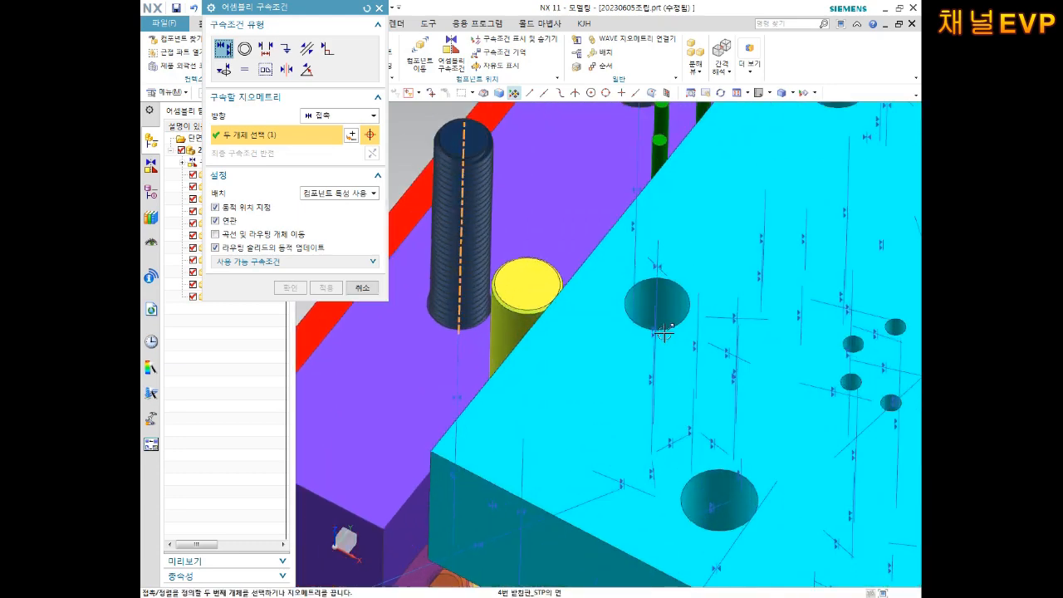
{"action": "scroll", "coordinate": [656, 318], "scroll_direction": "up", "scroll_amount": 6}
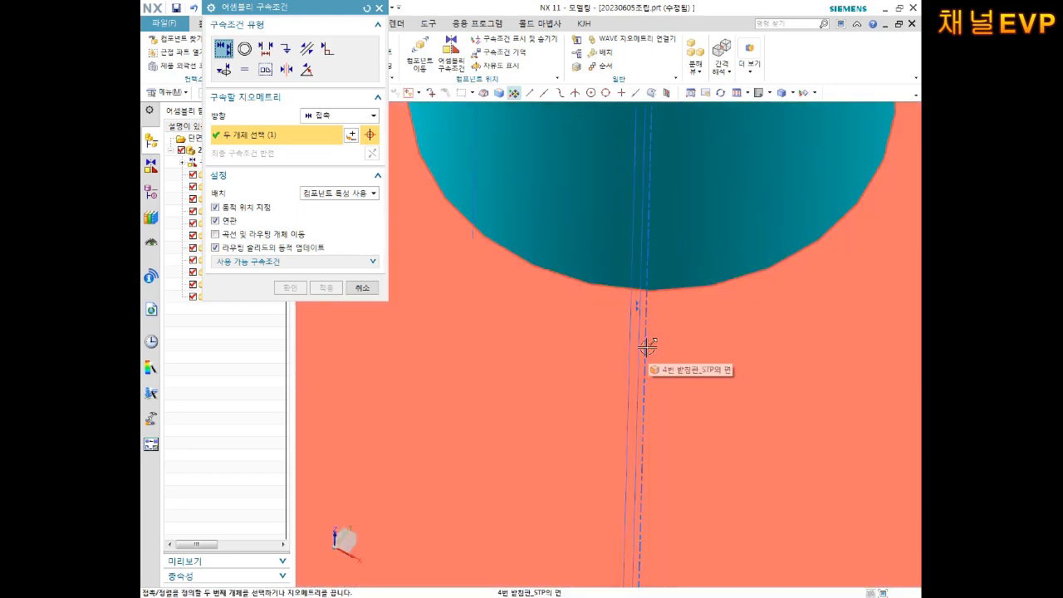
{"action": "left_click", "coordinate": [647, 347]}
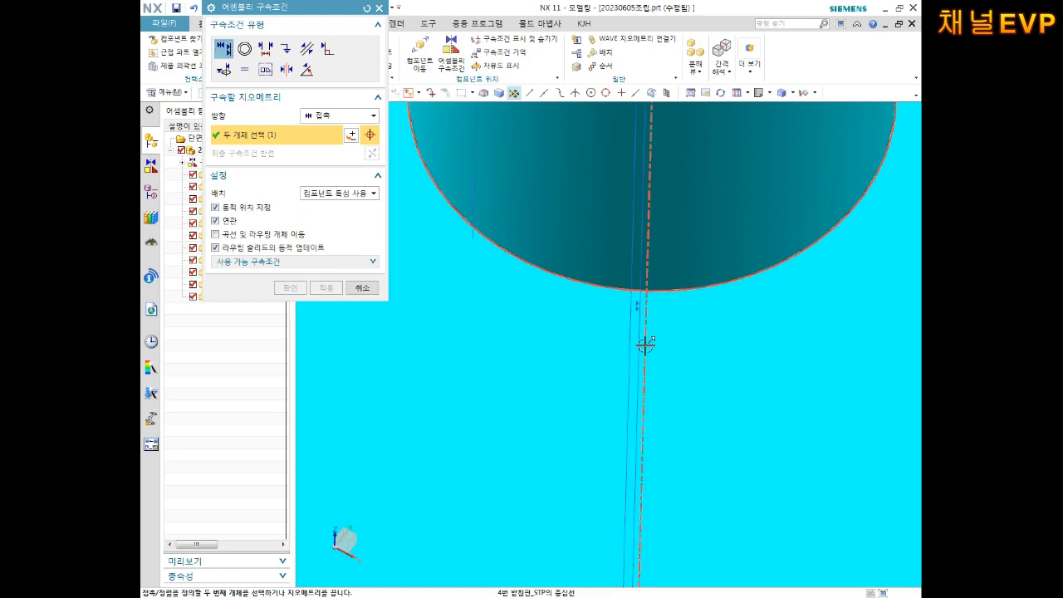
- Reverse the last constraint to flip the 4번 받침판 over the ejector assembly, and apply it
{"action": "scroll", "coordinate": [653, 332], "scroll_direction": "down", "scroll_amount": 10}
{"action": "scroll", "coordinate": [651, 312], "scroll_direction": "up", "scroll_amount": 6}
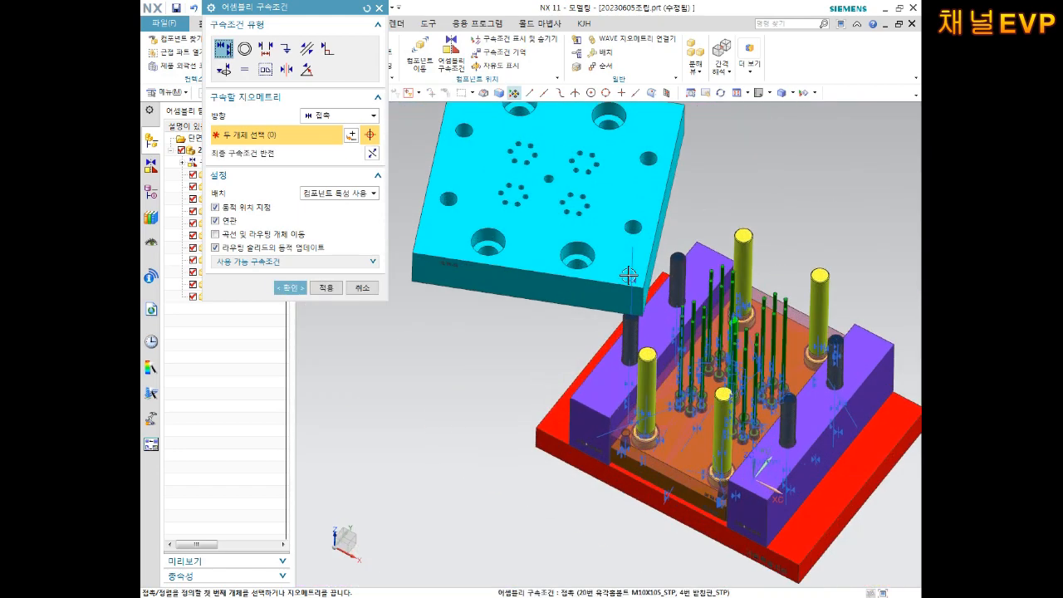
{"action": "middle_click_drag", "start_coordinate": [664, 290], "coordinate": [858, 383], "text": "shift"}
{"action": "scroll", "coordinate": [806, 375], "scroll_direction": "down", "scroll_amount": 6}
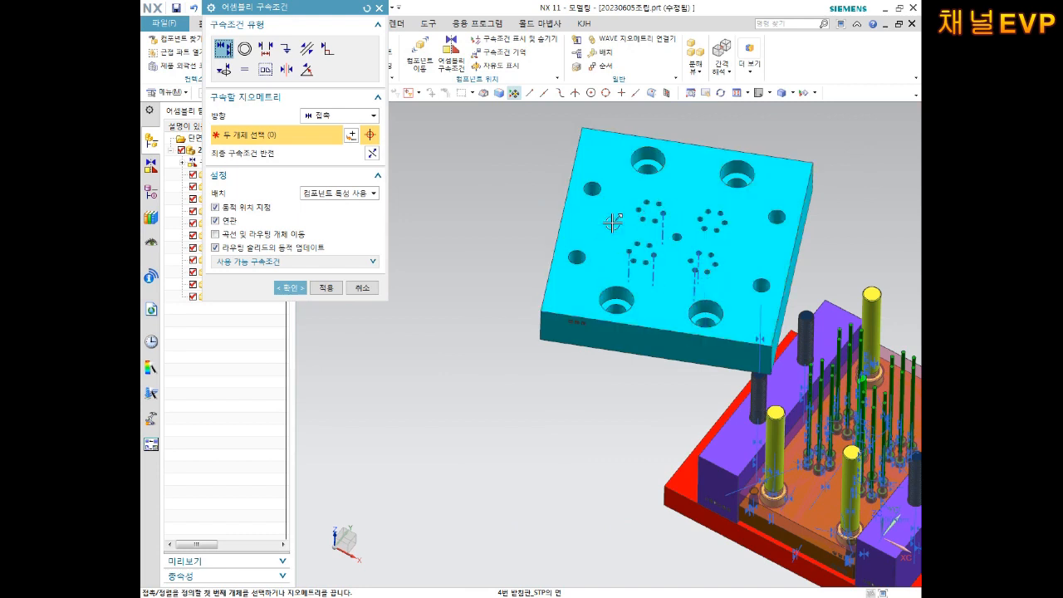
{"action": "left_click", "coordinate": [373, 154]}
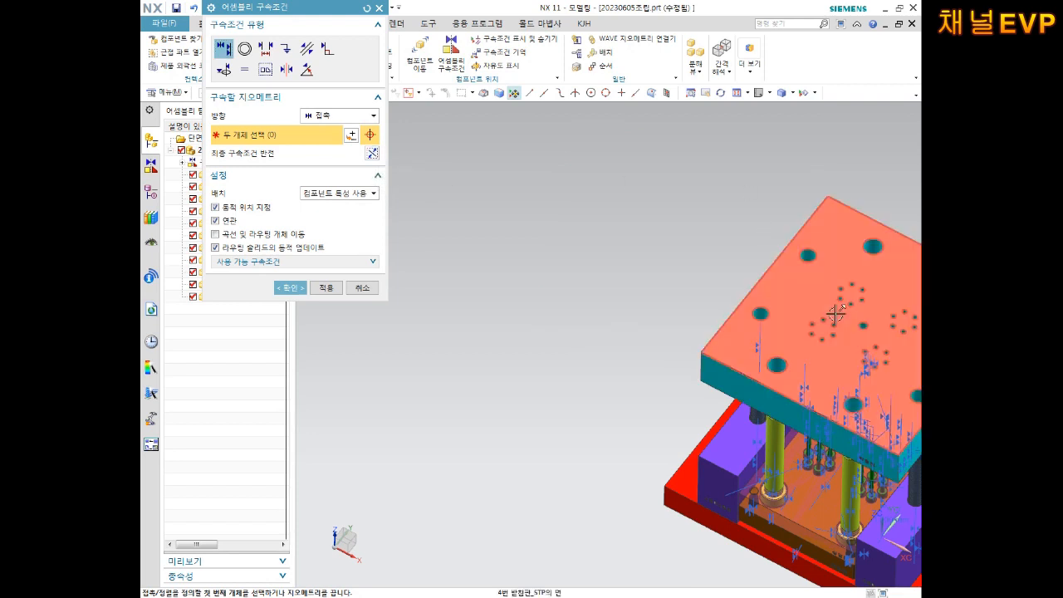
{"action": "middle_click_drag", "start_coordinate": [797, 315], "coordinate": [712, 307], "text": "shift"}
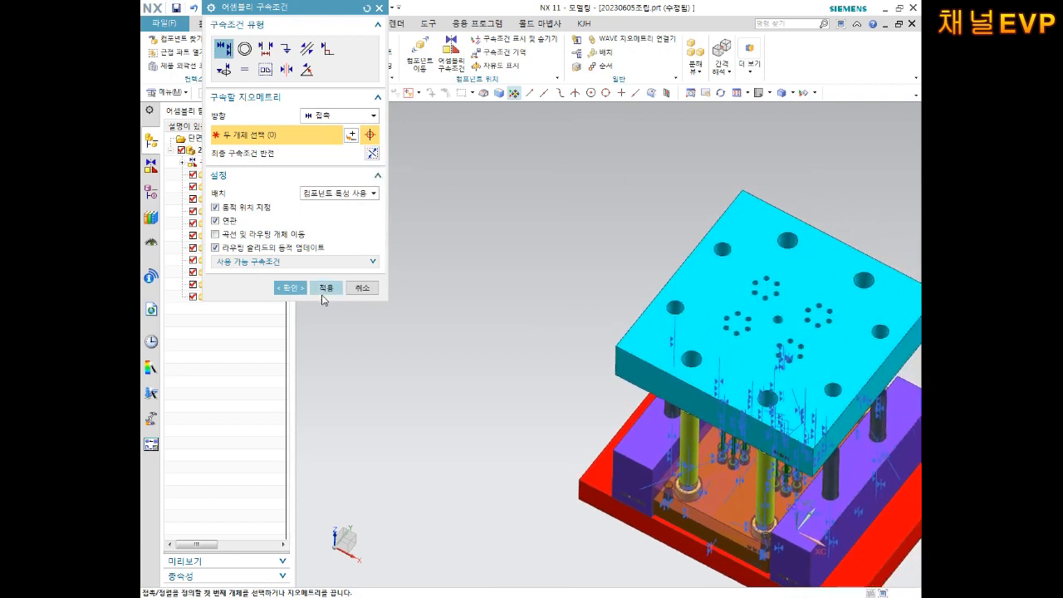
{"action": "middle_click_drag", "start_coordinate": [680, 390], "coordinate": [775, 199]}
{"action": "scroll", "coordinate": [764, 232], "scroll_direction": "down", "scroll_amount": 4}
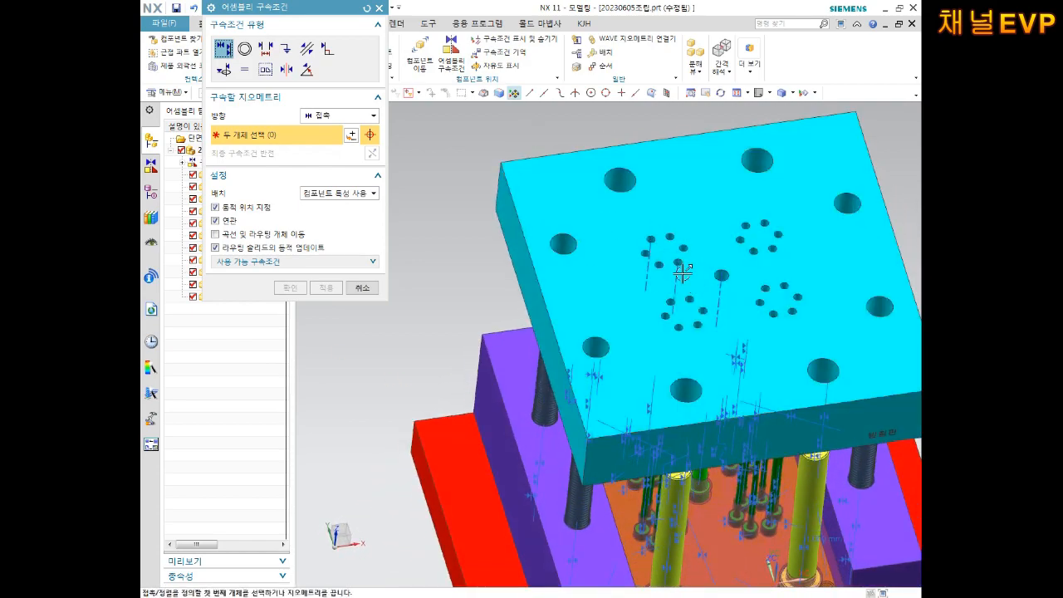
{"action": "middle_click_drag", "start_coordinate": [678, 292], "coordinate": [659, 289], "text": "shift"}
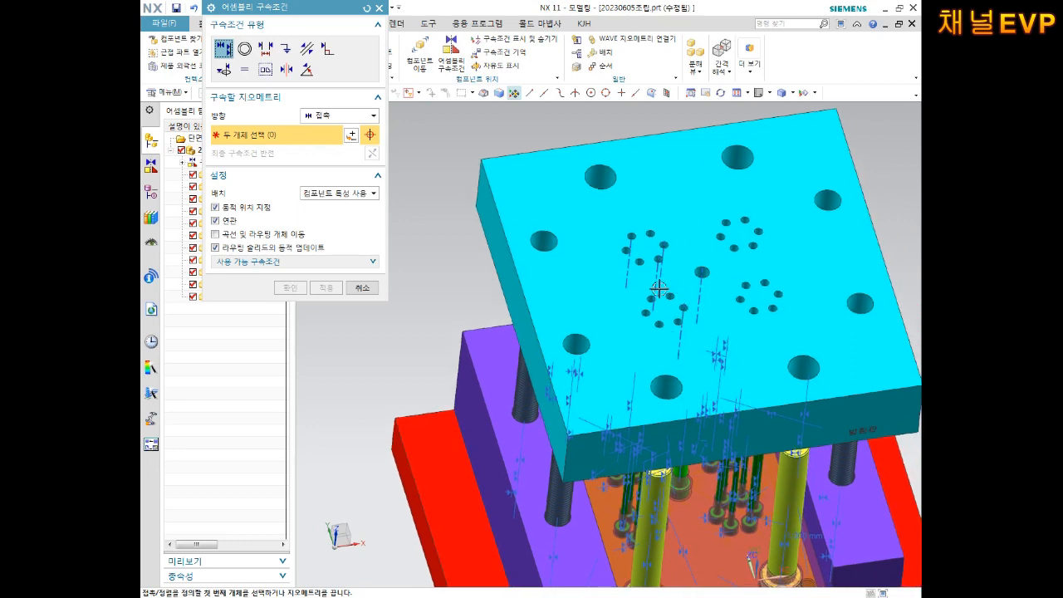
{"action": "middle_click_drag", "start_coordinate": [595, 299], "coordinate": [438, 217]}
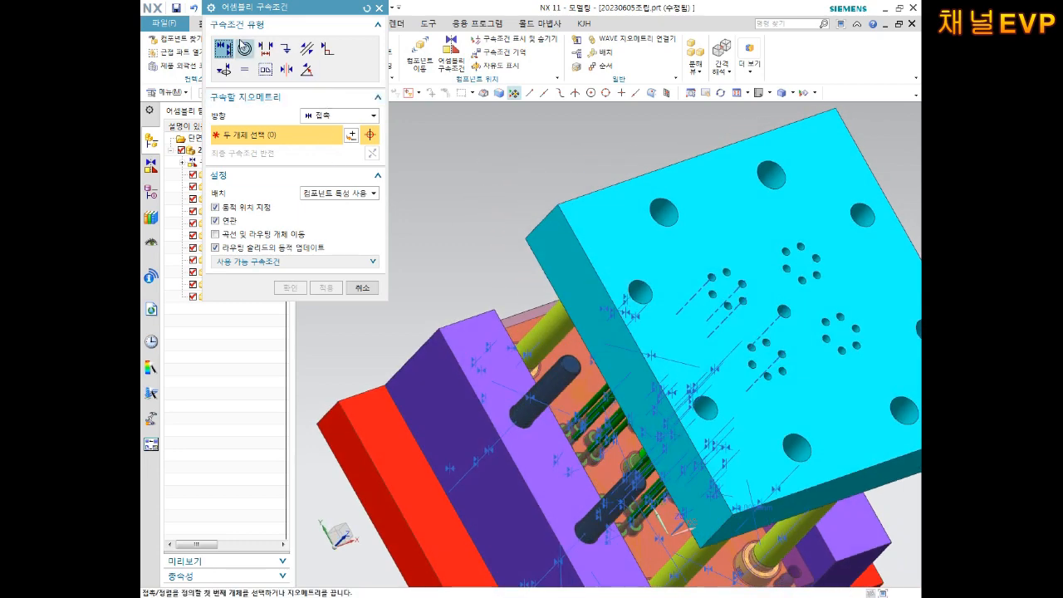
{"action": "scroll", "coordinate": [562, 237], "scroll_direction": "down", "scroll_amount": 5}
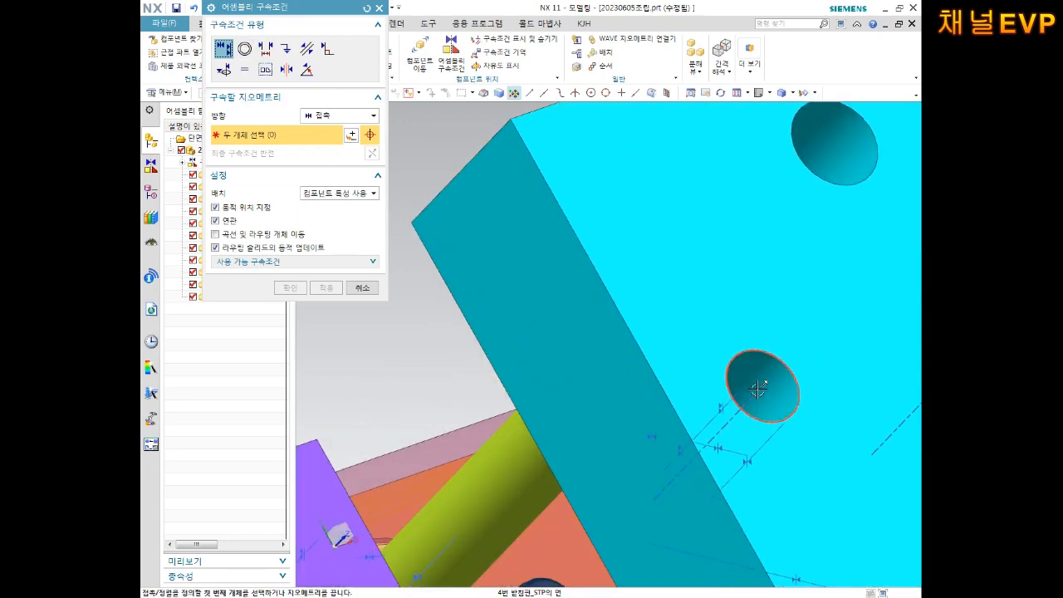
{"action": "left_click", "coordinate": [488, 502]}
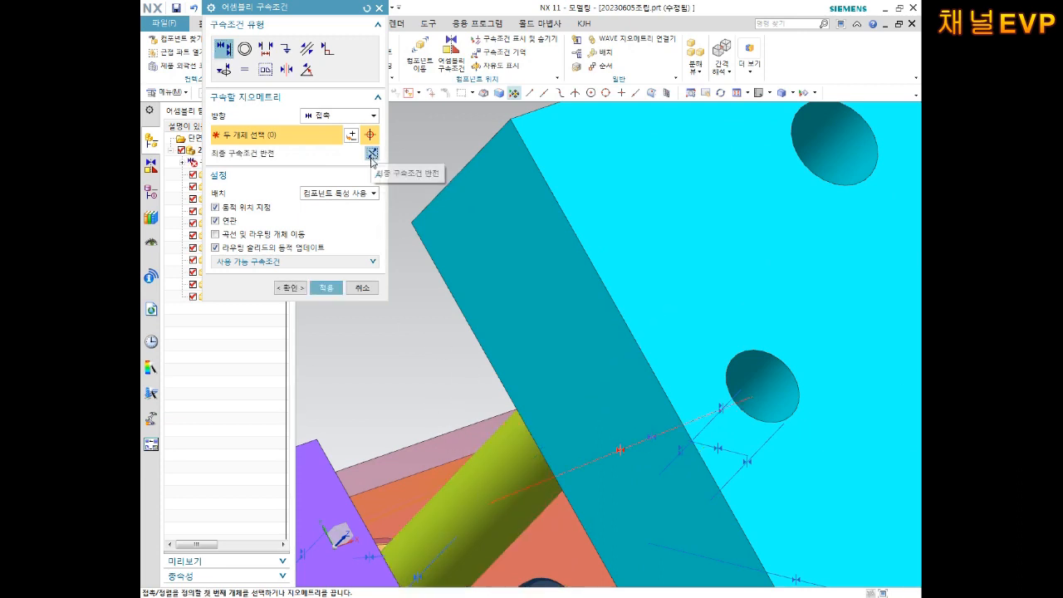
{"action": "scroll", "coordinate": [586, 370], "scroll_direction": "up", "scroll_amount": 4}
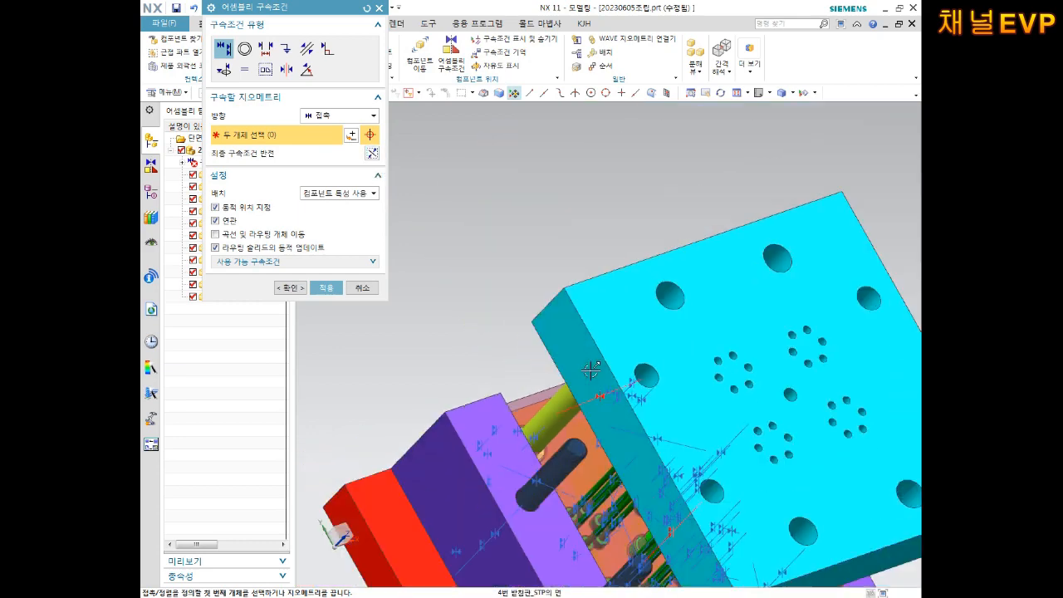
{"action": "scroll", "coordinate": [556, 323], "scroll_direction": "down", "scroll_amount": 4}
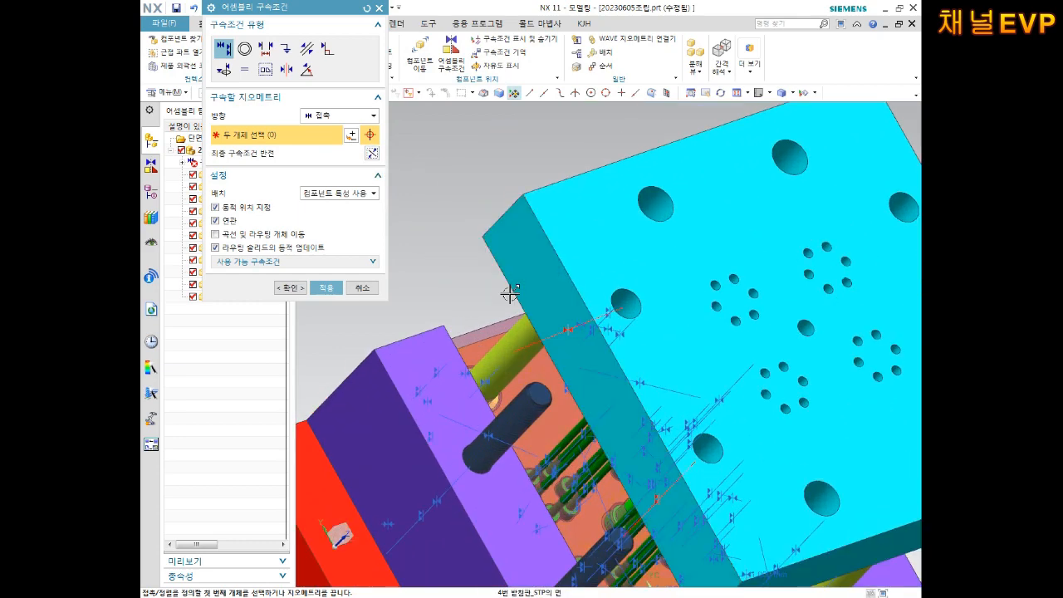
{"action": "left_click", "coordinate": [364, 287]}
{"action": "left_click", "coordinate": [449, 324]}
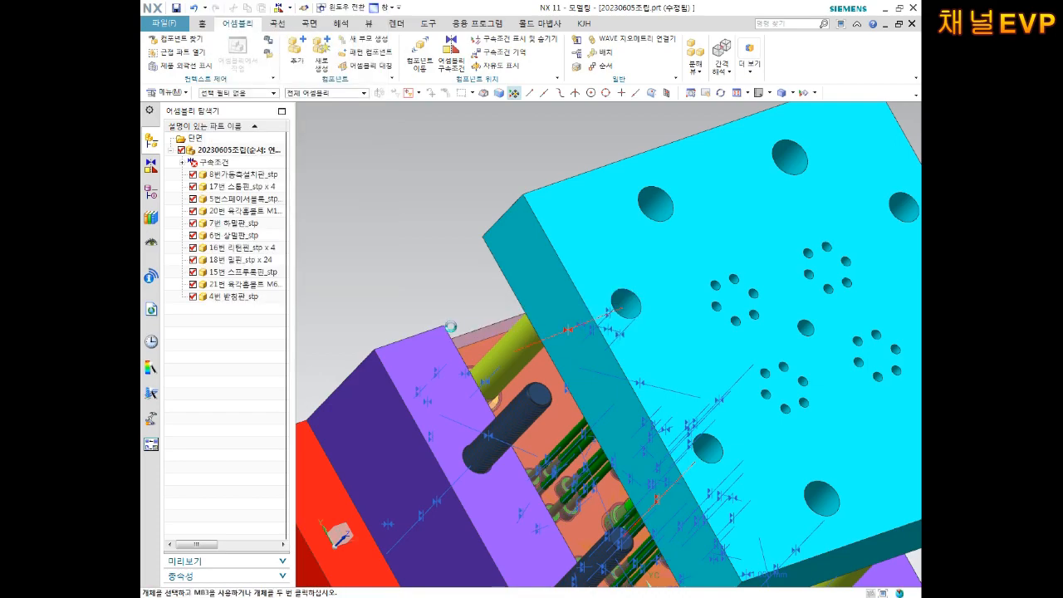
- Rotate the 4번 받침판 dynamically by a small angle within its own plane above the M10X105 bolts
{"action": "middle_click_drag", "start_coordinate": [530, 318], "coordinate": [568, 305]}
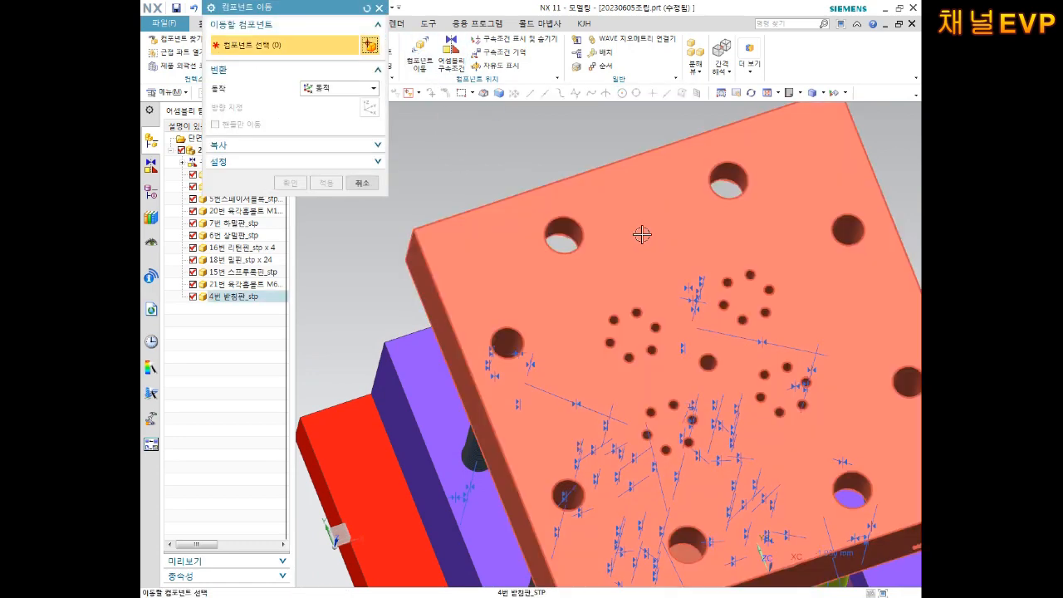
{"action": "middle_click_drag", "start_coordinate": [666, 259], "coordinate": [592, 211], "text": "shift"}
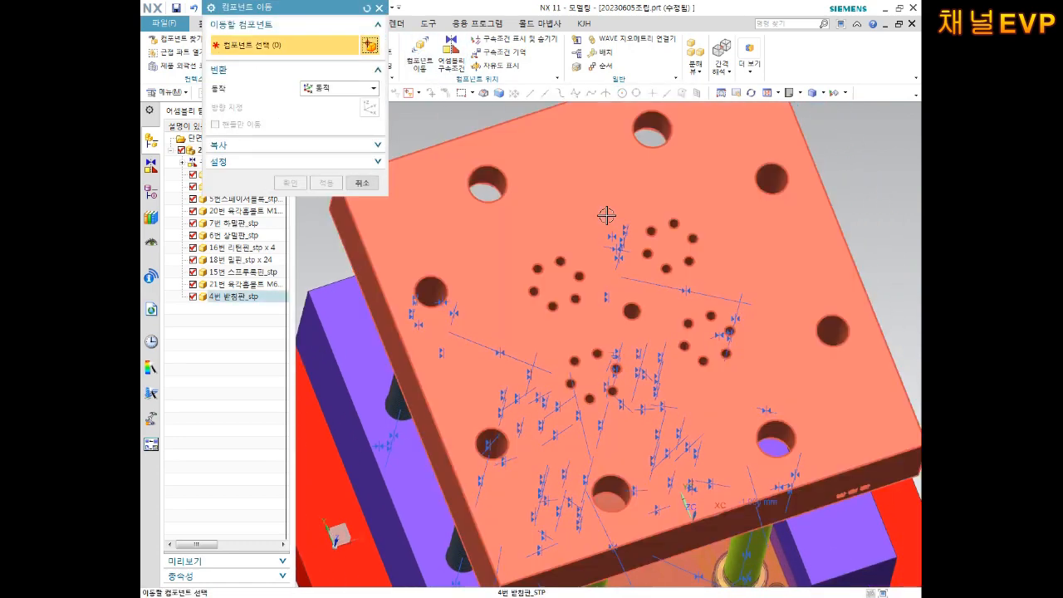
{"action": "scroll", "coordinate": [671, 220], "scroll_direction": "down", "scroll_amount": 2}
{"action": "middle_click_drag", "start_coordinate": [656, 242], "coordinate": [625, 205]}
{"action": "left_click", "coordinate": [598, 235]}
{"action": "middle_click", "coordinate": [607, 235]}
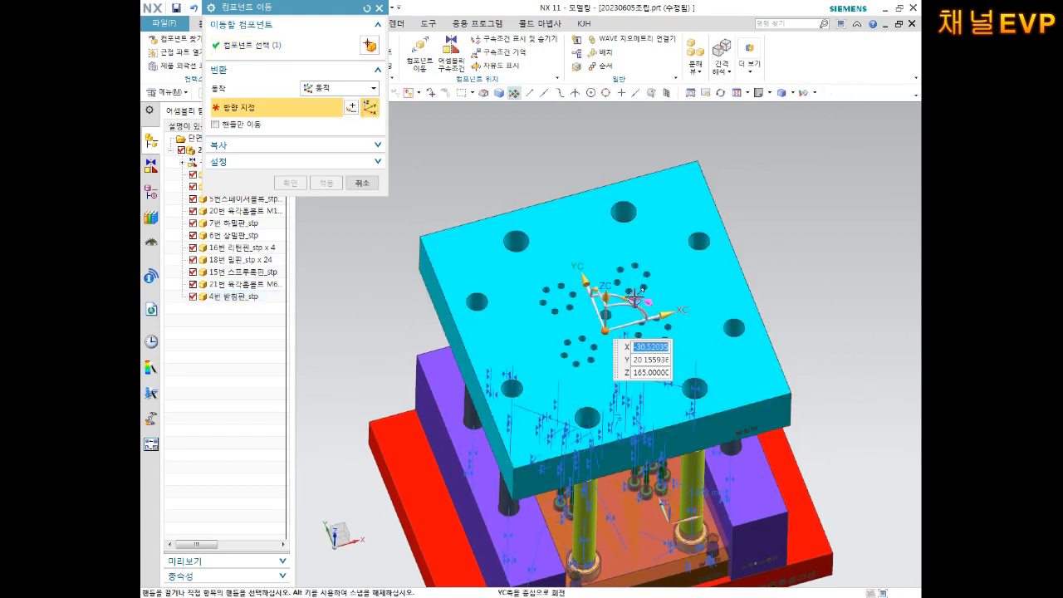
{"action": "left_click_drag", "start_coordinate": [628, 296], "coordinate": [666, 283]}
{"action": "middle_click_drag", "start_coordinate": [579, 312], "coordinate": [642, 254], "text": "shift"}
{"action": "middle_click_drag", "start_coordinate": [490, 278], "coordinate": [566, 281]}
{"action": "scroll", "coordinate": [566, 282], "scroll_direction": "up", "scroll_amount": 3}
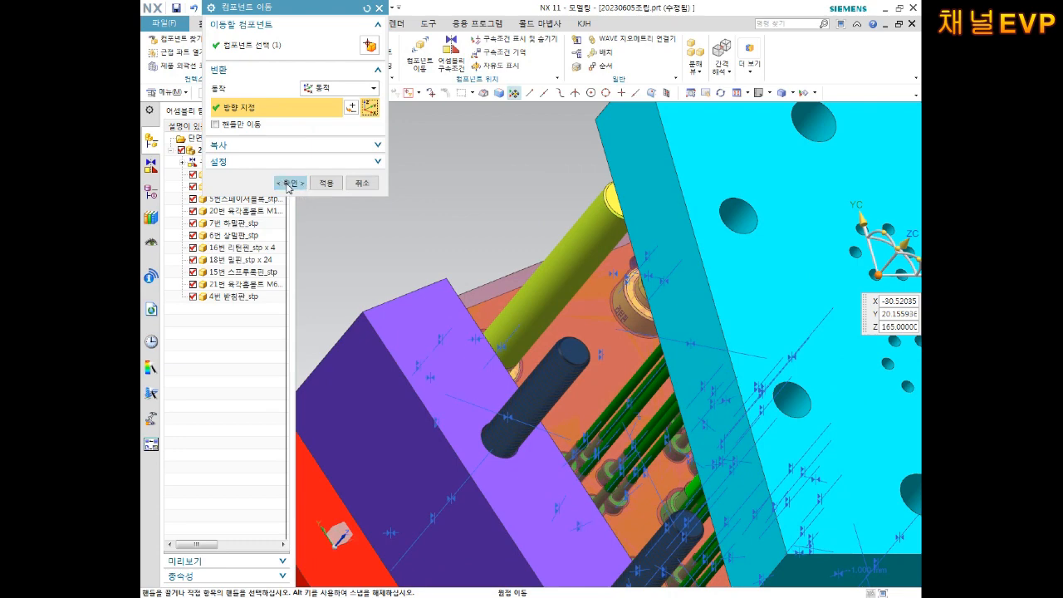
{"action": "left_click", "coordinate": [289, 183]}
- Align a second 4번 받침판 bolt hole's centreline with the matching M10X105 bolt's centreline using a Touch constraint, and apply it
{"action": "left_click", "coordinate": [451, 52]}
{"action": "scroll", "coordinate": [571, 258], "scroll_direction": "up", "scroll_amount": 5}
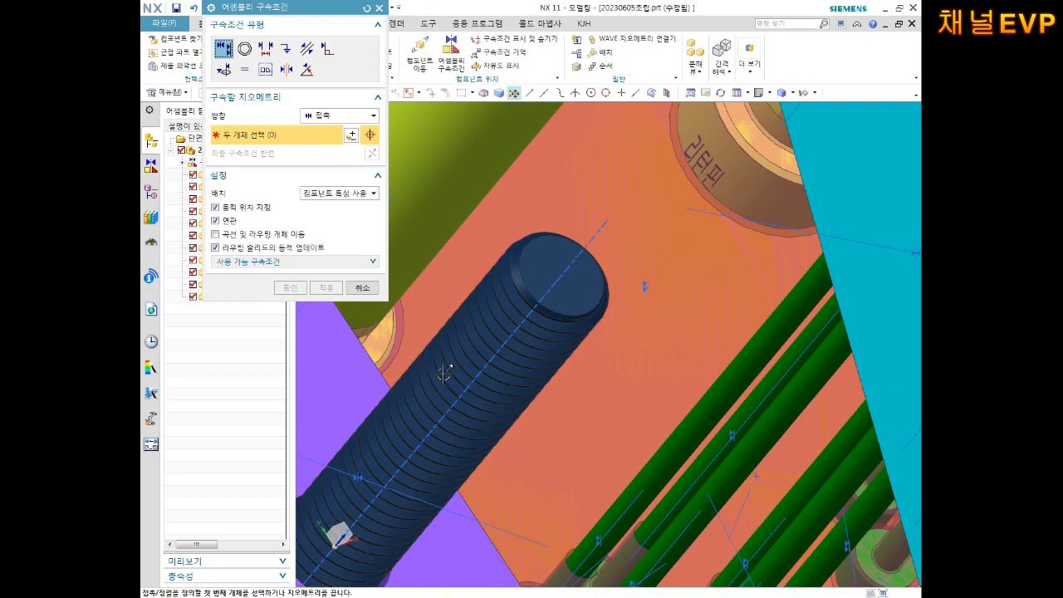
{"action": "left_click", "coordinate": [601, 230]}
{"action": "scroll", "coordinate": [665, 294], "scroll_direction": "down", "scroll_amount": 5}
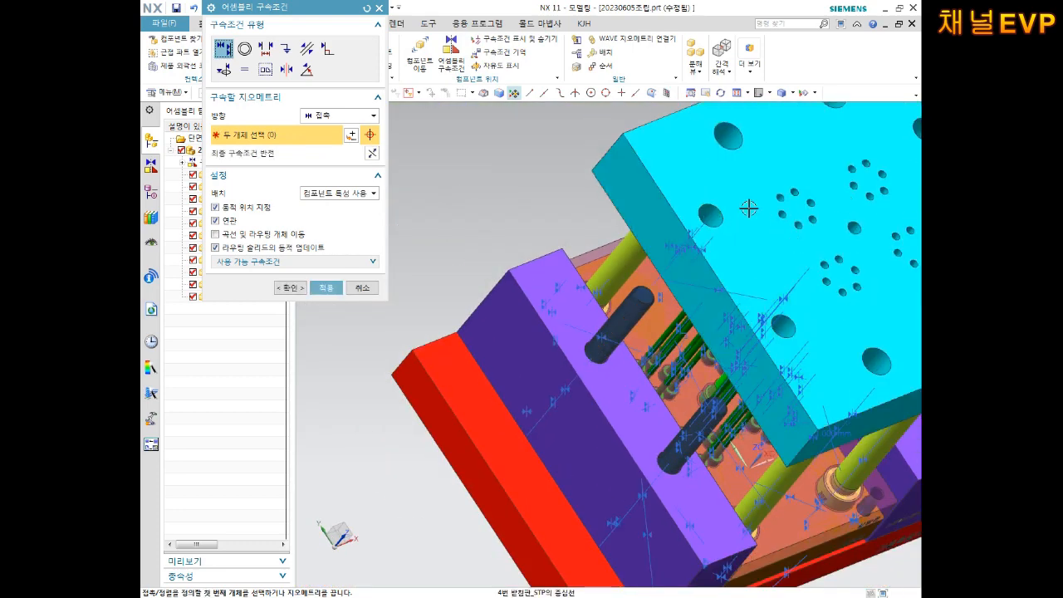
{"action": "left_click", "coordinate": [712, 250]}
{"action": "middle_click_drag", "start_coordinate": [665, 291], "coordinate": [593, 268], "text": "shift"}
{"action": "left_click", "coordinate": [328, 289]}
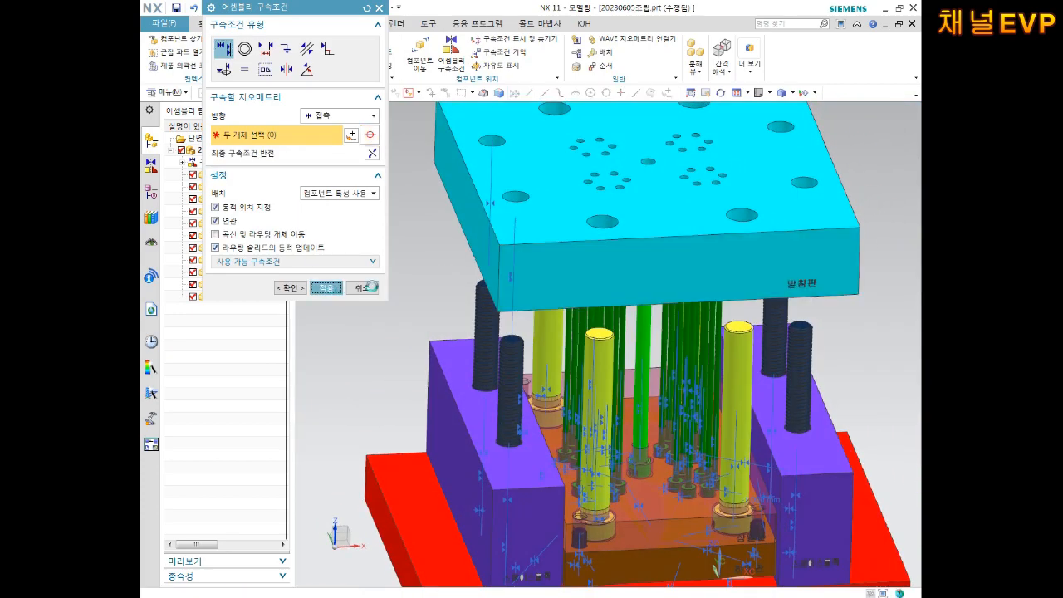
- Seat the underside of the 4번 받침판 on the top face of the 5번스페이서블록 with a Touch constraint
{"action": "middle_click_drag", "start_coordinate": [834, 309], "coordinate": [827, 397]}
{"action": "scroll", "coordinate": [823, 382], "scroll_direction": "up", "scroll_amount": 3}
{"action": "left_click", "coordinate": [808, 412]}
{"action": "scroll", "coordinate": [807, 385], "scroll_direction": "down", "scroll_amount": 5}
{"action": "left_click", "coordinate": [780, 277]}
{"action": "middle_click_drag", "start_coordinate": [826, 397], "coordinate": [822, 239], "text": "shift"}
{"action": "left_click", "coordinate": [296, 288]}
{"action": "middle_click_drag", "start_coordinate": [574, 313], "coordinate": [516, 297]}
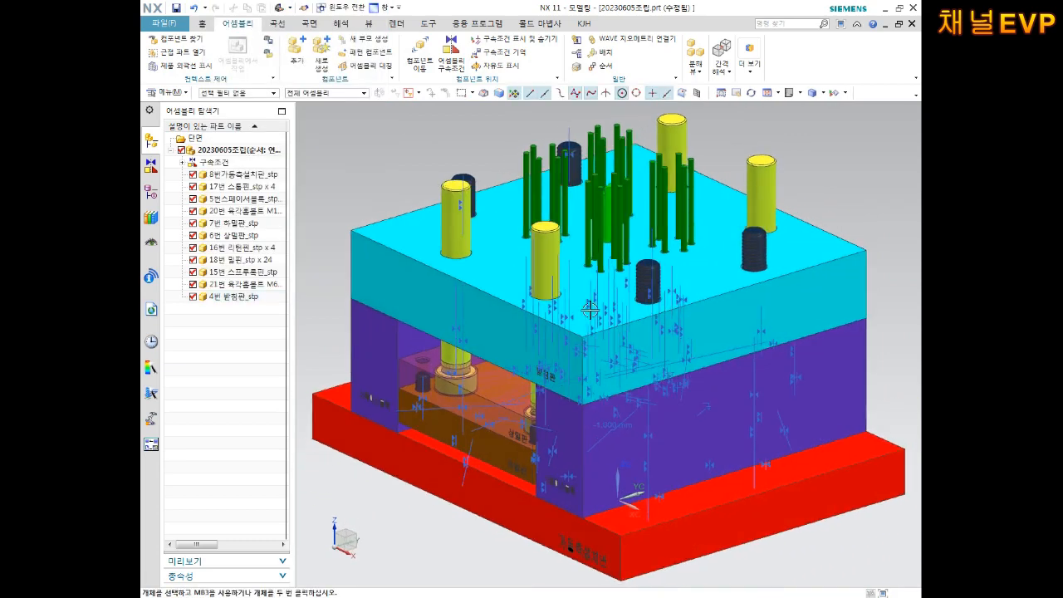
{"action": "middle_click_drag", "start_coordinate": [603, 369], "coordinate": [639, 338], "text": "shift"}
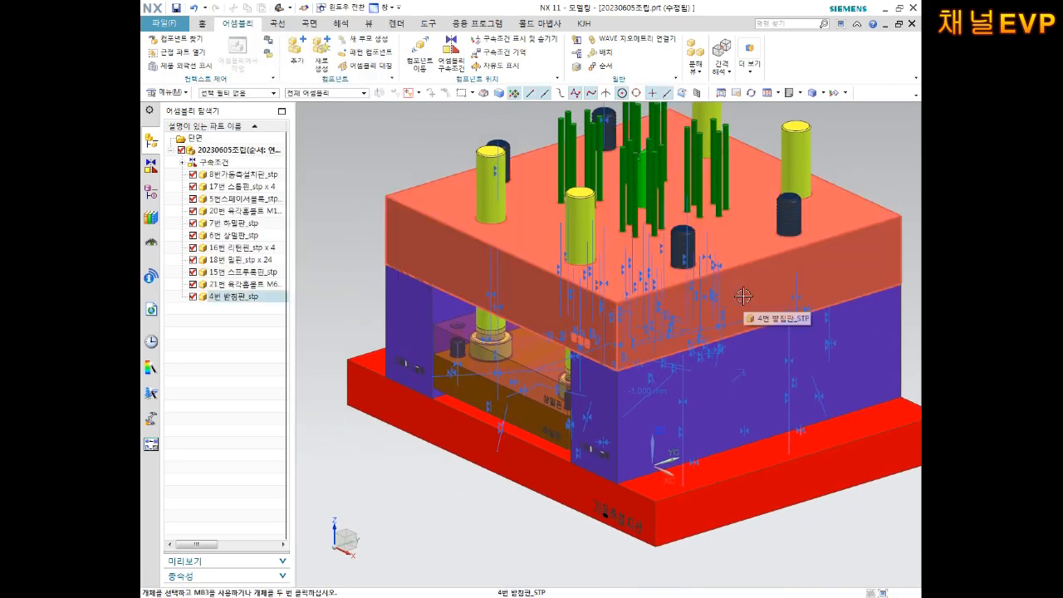